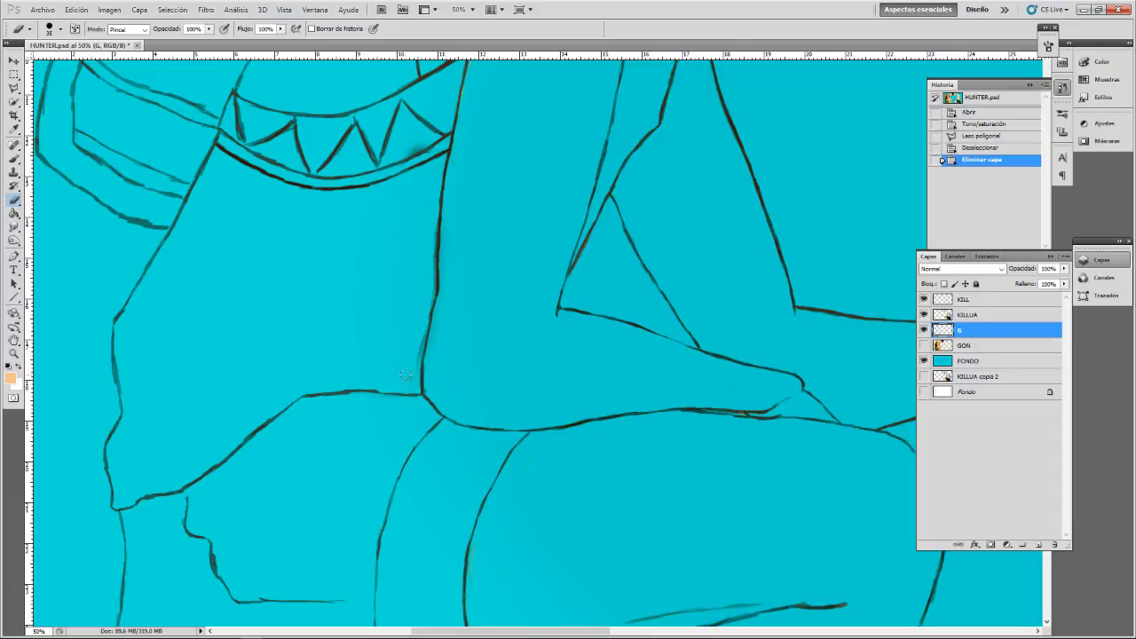
# - On layer G, erase the rough edge along the inner side of the long vertical line below the zigzag band
pyautogui.moveTo(410, 394); pyautogui.dragTo(421, 326)
pyautogui.moveTo(411, 364); pyautogui.dragTo(427, 282)
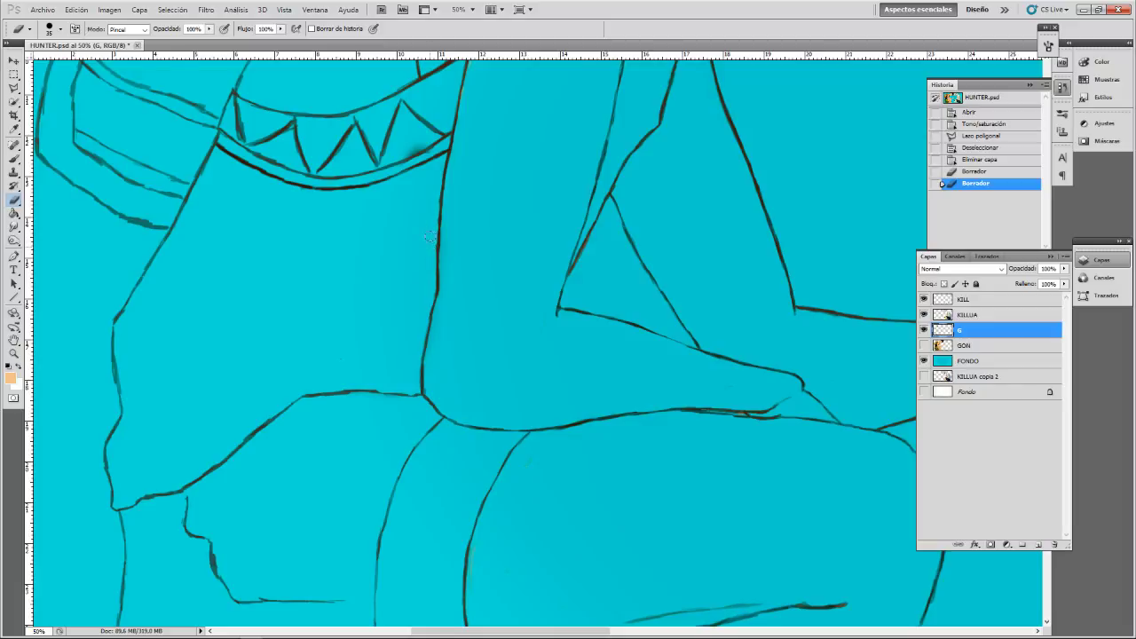
pyautogui.moveTo(431, 253); pyautogui.dragTo(430, 234)
pyautogui.moveTo(430, 230); pyautogui.dragTo(426, 206)
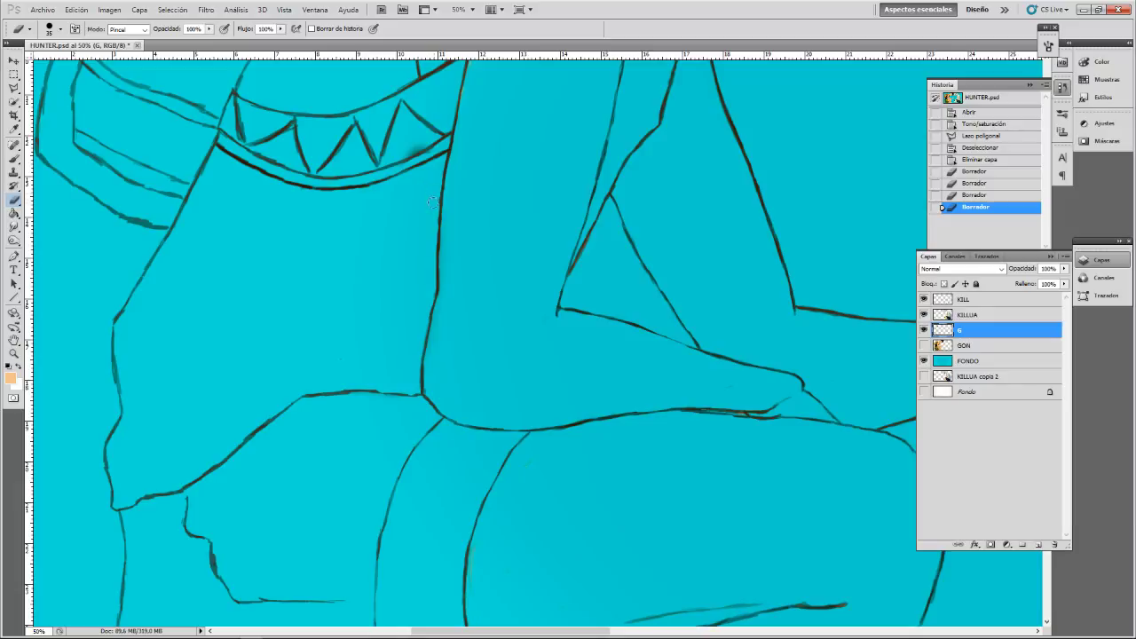
pyautogui.moveTo(434, 199); pyautogui.dragTo(427, 177)
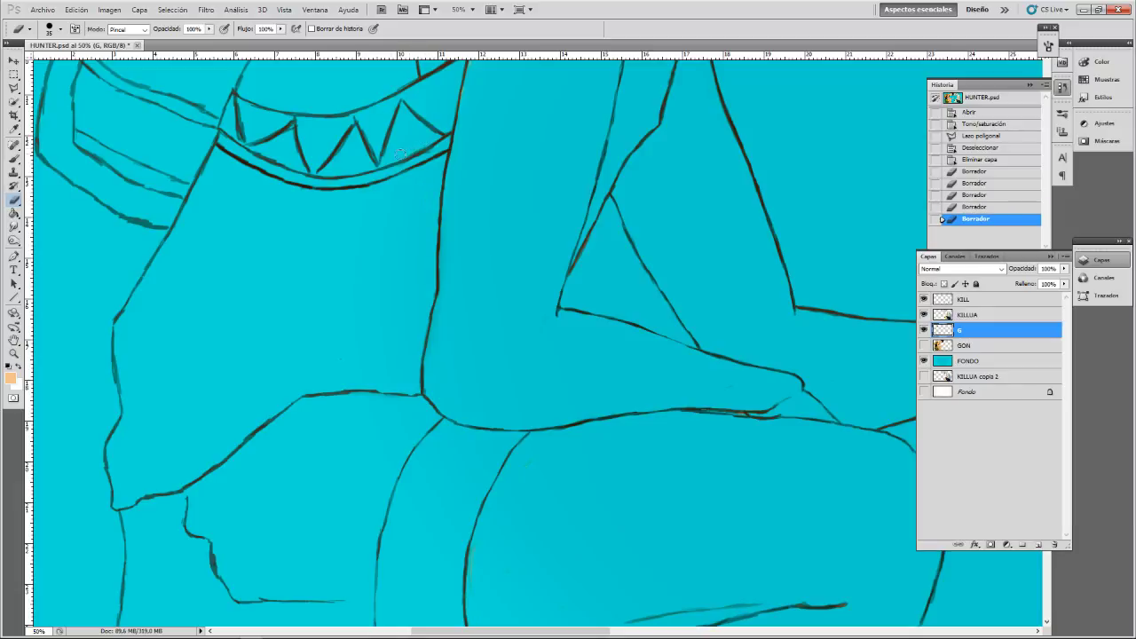
# - Reduce the eraser to 20 px and clean the curved lower lines of the zigzag band near the vertical line, undoing misplaced strokes
pyautogui.moveTo(426, 138); pyautogui.dragTo(399, 160)
pyautogui.hotkey('ctrl', 'z')
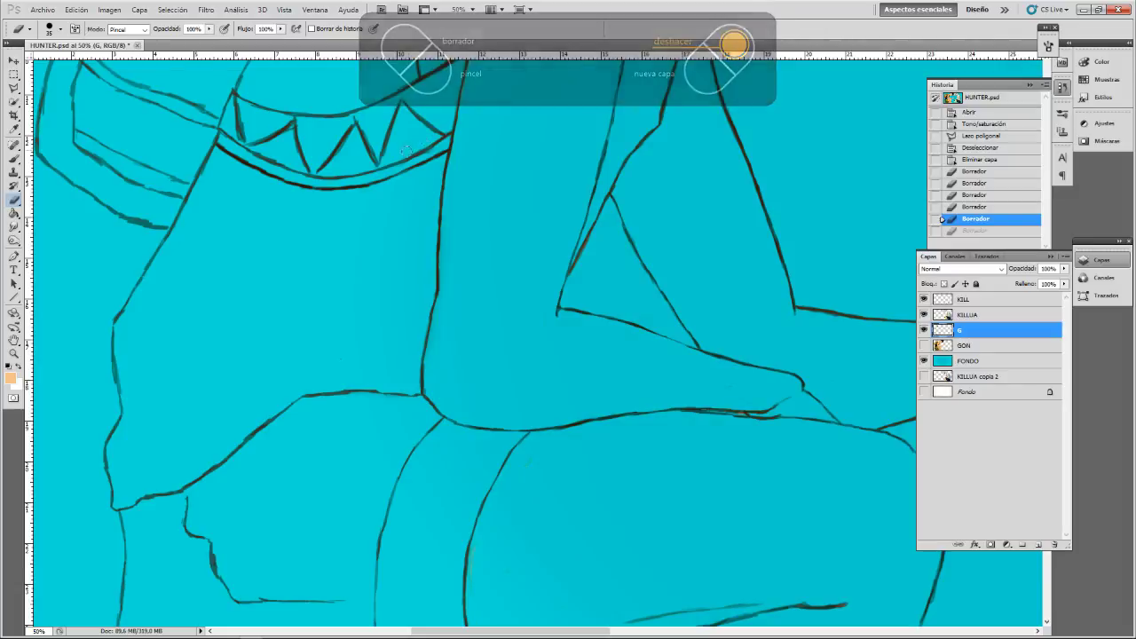
pyautogui.click(411, 155)
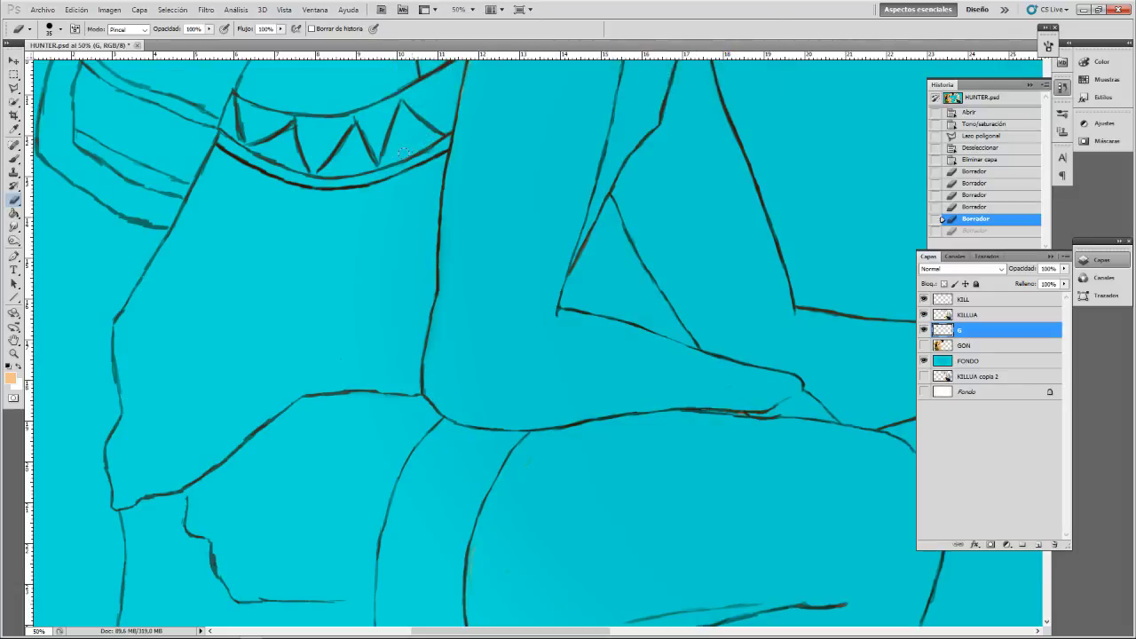
pyautogui.press('[')
pyautogui.press('[')
pyautogui.press('[')
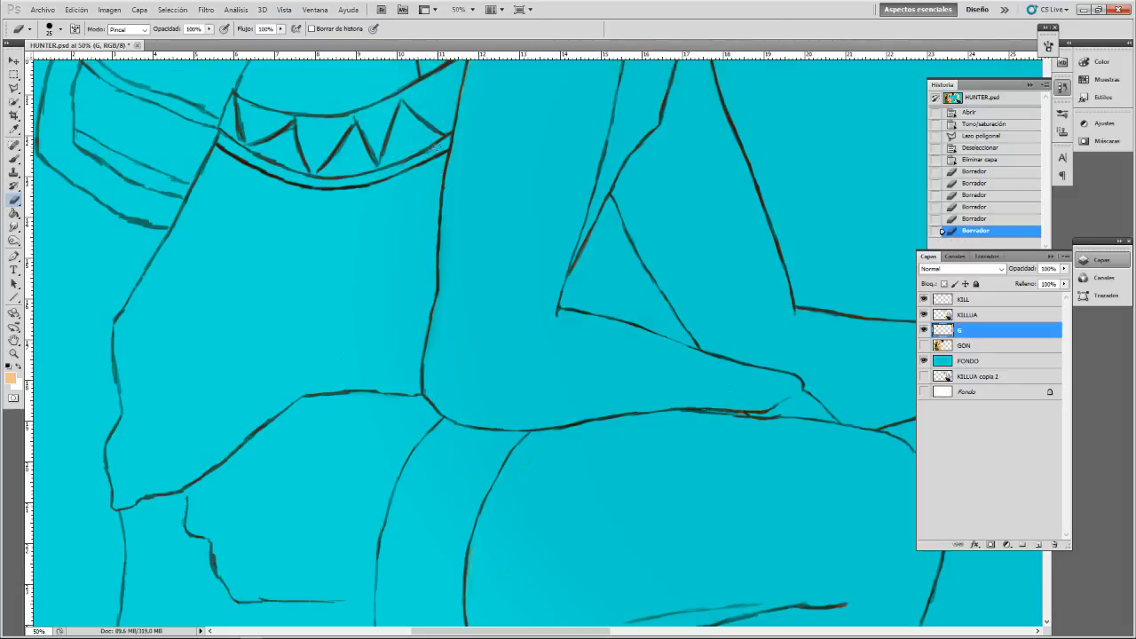
pyautogui.moveTo(431, 150); pyautogui.dragTo(426, 153)
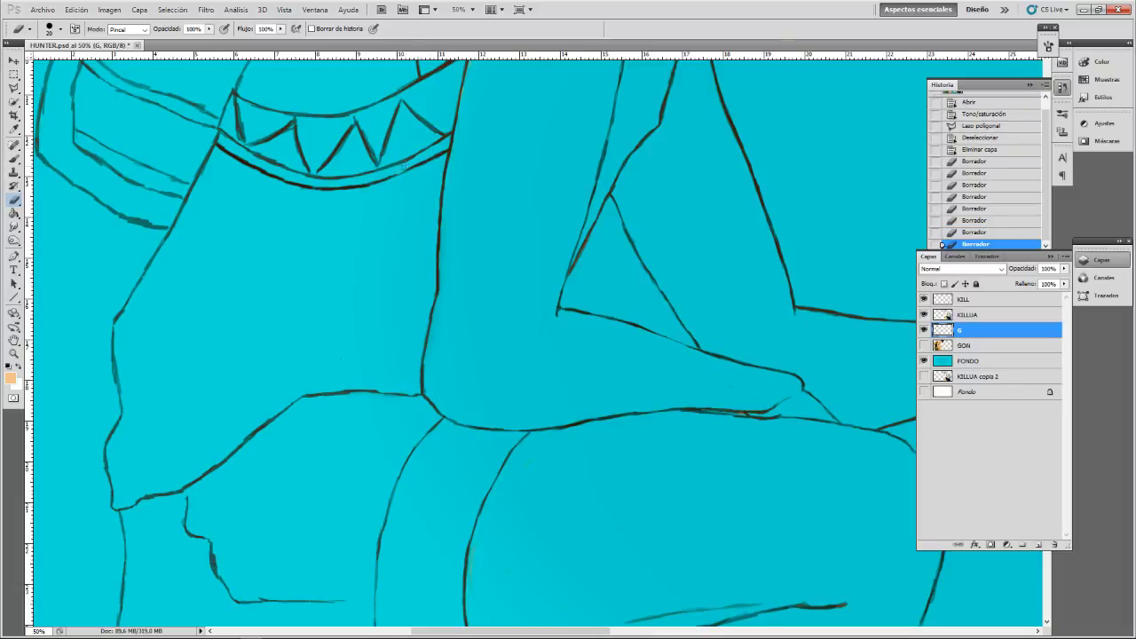
pyautogui.hotkey('ctrl', 'z')
pyautogui.hotkey('ctrl', 'z')
pyautogui.moveTo(361, 190); pyautogui.dragTo(421, 152)
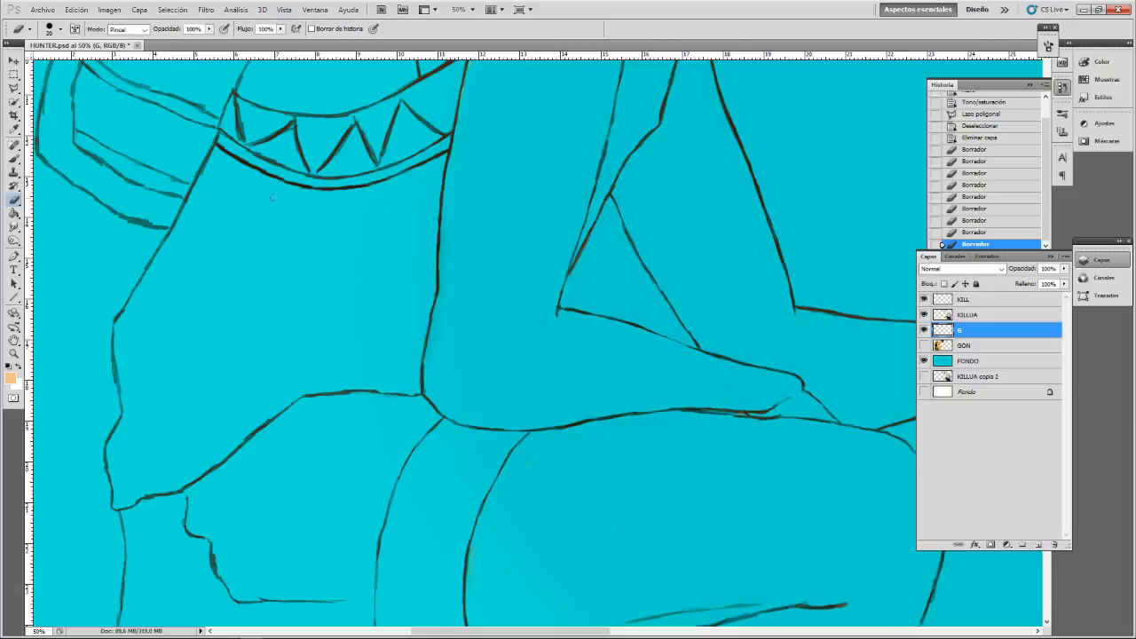
# - Thin the central part of the band's curved lower lines, reducing the eraser to 10 px for the space beside the zigzag
pyautogui.click(294, 194)
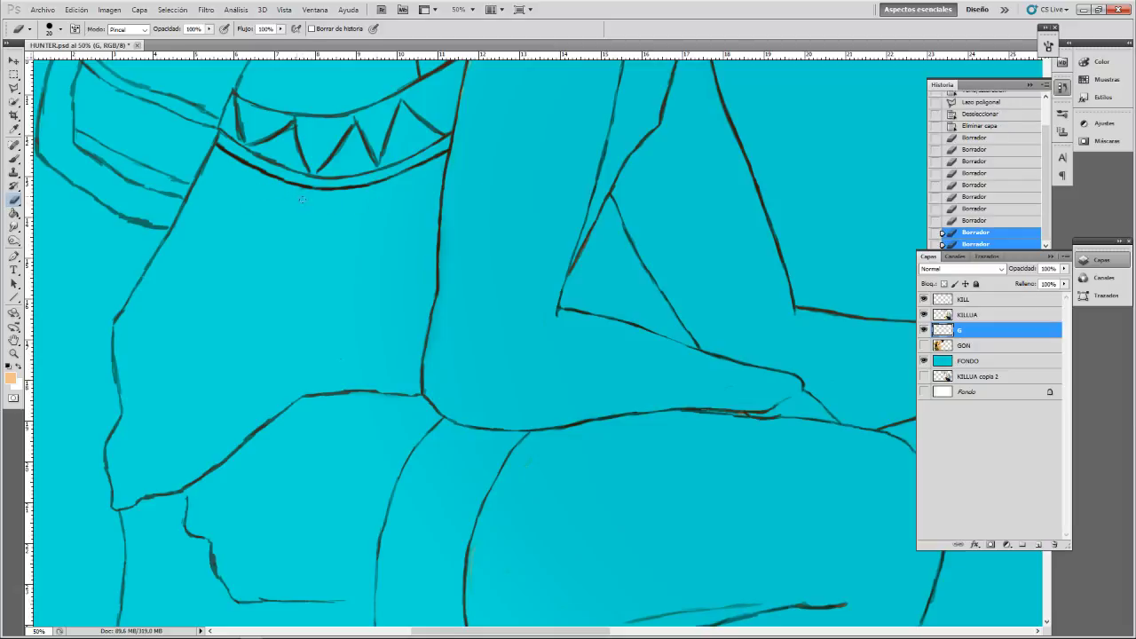
pyautogui.click(303, 191)
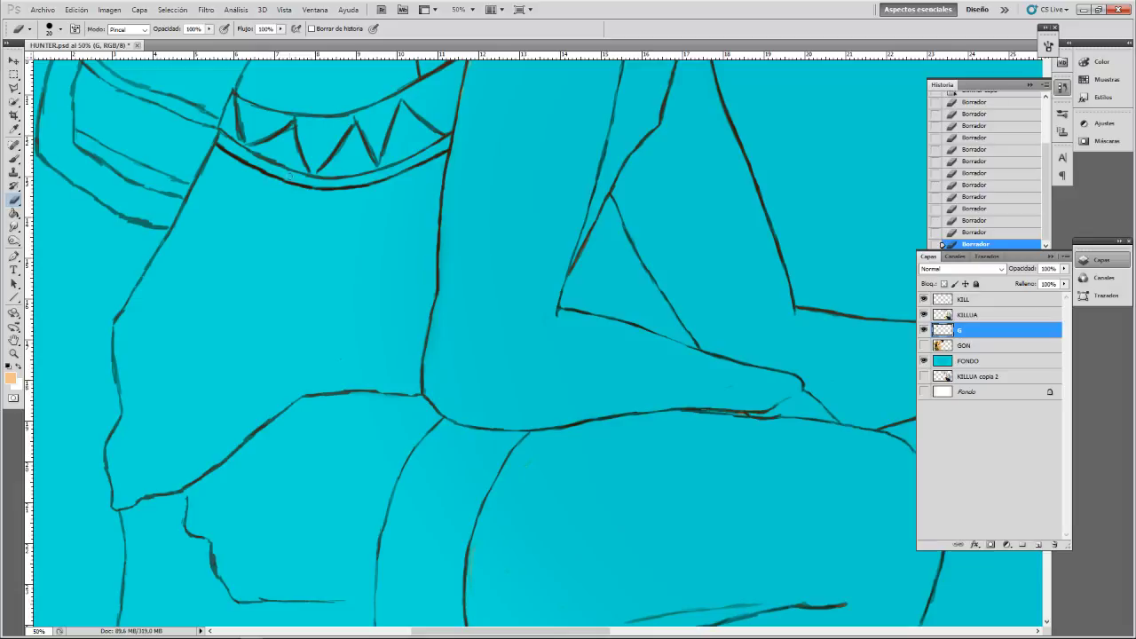
pyautogui.click(287, 176)
pyautogui.press('[')
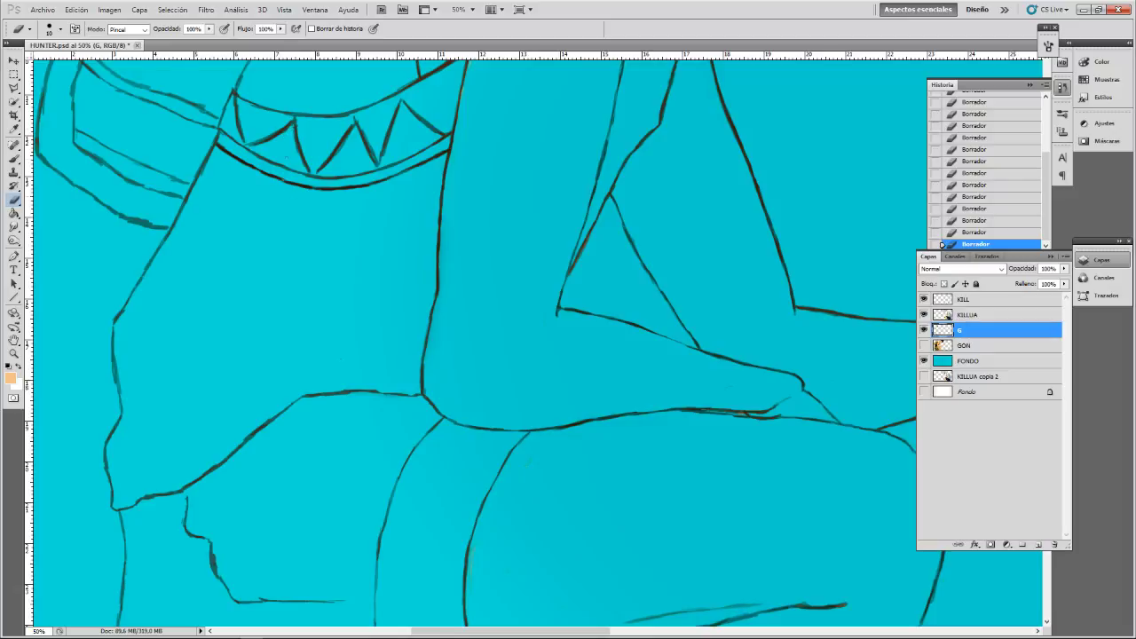
# - Set the eraser to 20 px and thin the zigzag triangles inside the band
pyautogui.press(']')
pyautogui.hotkey('ctrl', '+')
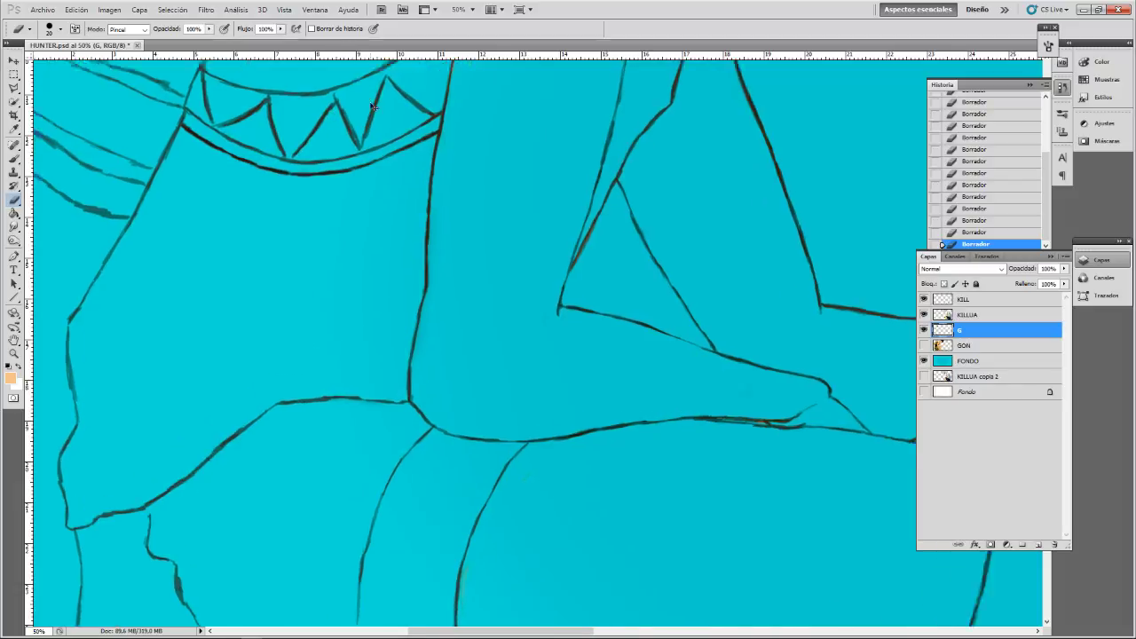
pyautogui.moveTo(294, 115); pyautogui.dragTo(544, 262)
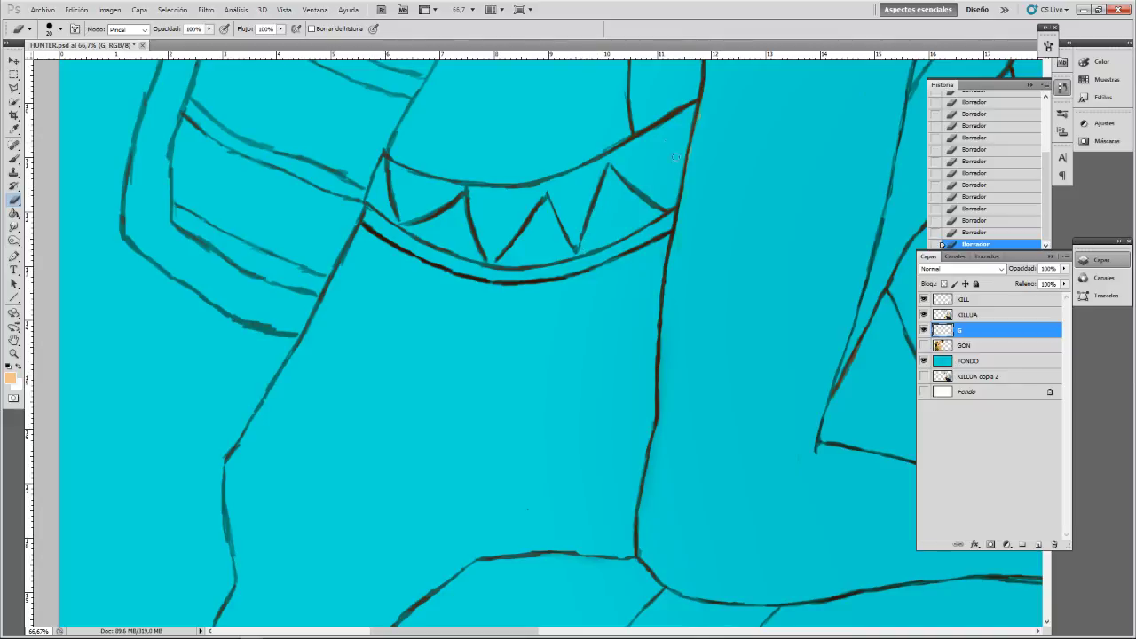
# - Erase the rough outer edge of the backpack strap up to its buckle, undoing and redoing inaccurate strokes
pyautogui.moveTo(508, 148); pyautogui.dragTo(531, 262)
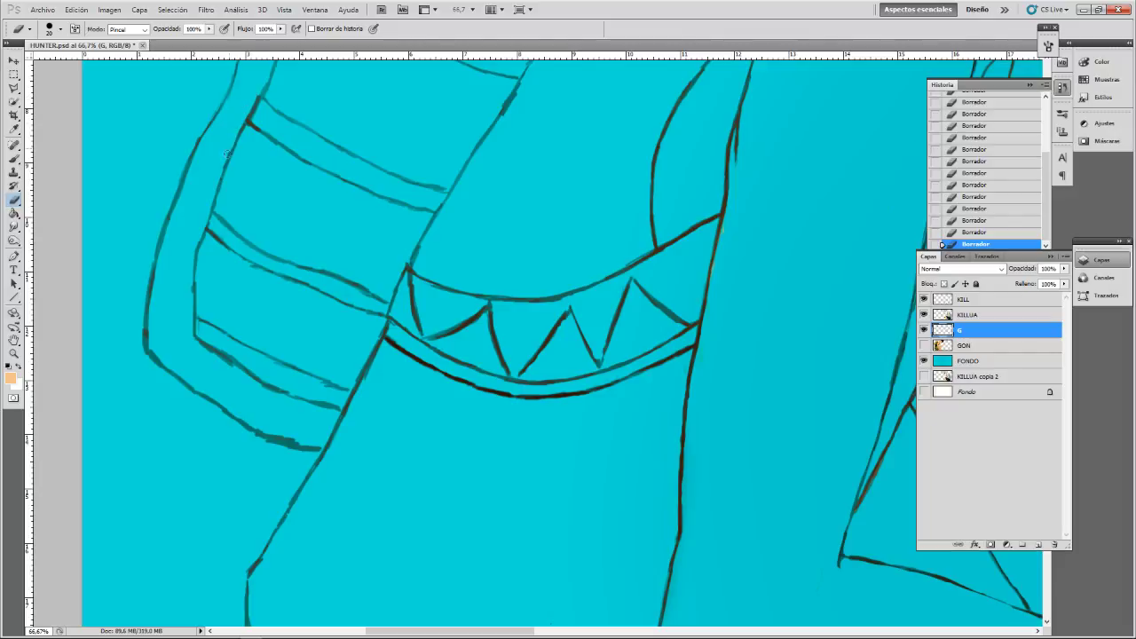
pyautogui.hotkey('ctrl', 'z')
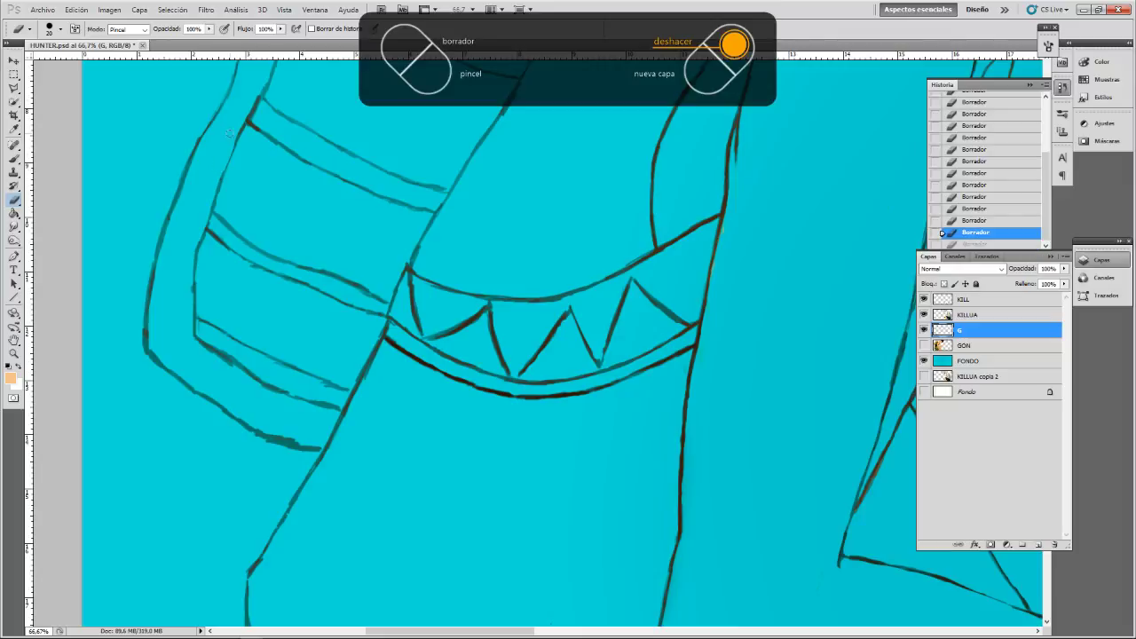
pyautogui.moveTo(241, 145); pyautogui.dragTo(321, 325)
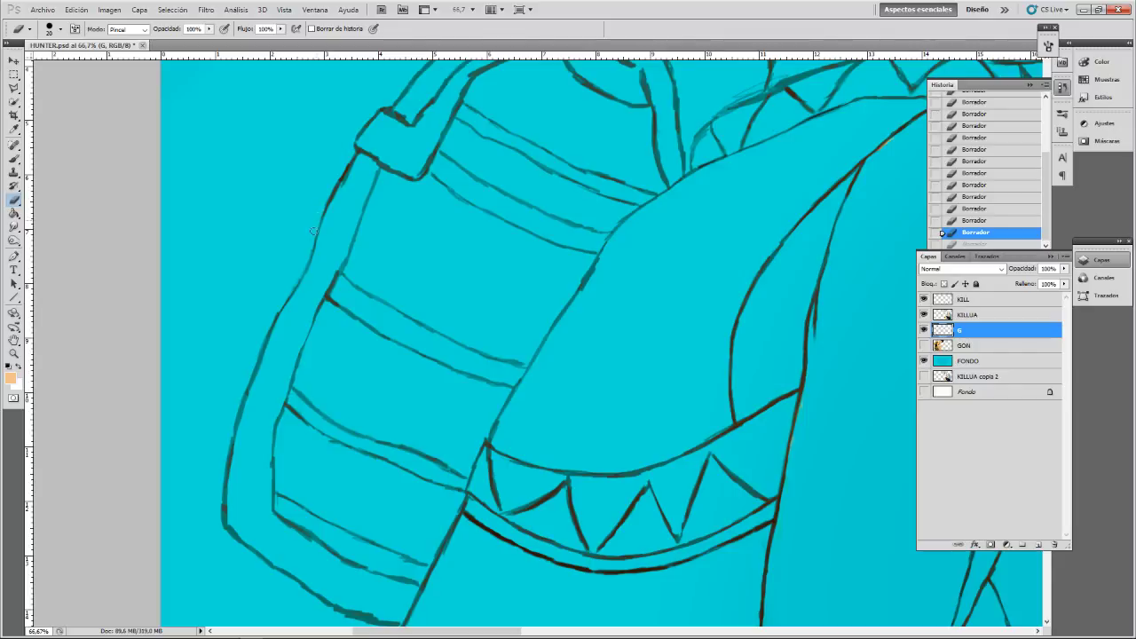
pyautogui.moveTo(322, 213); pyautogui.dragTo(343, 180)
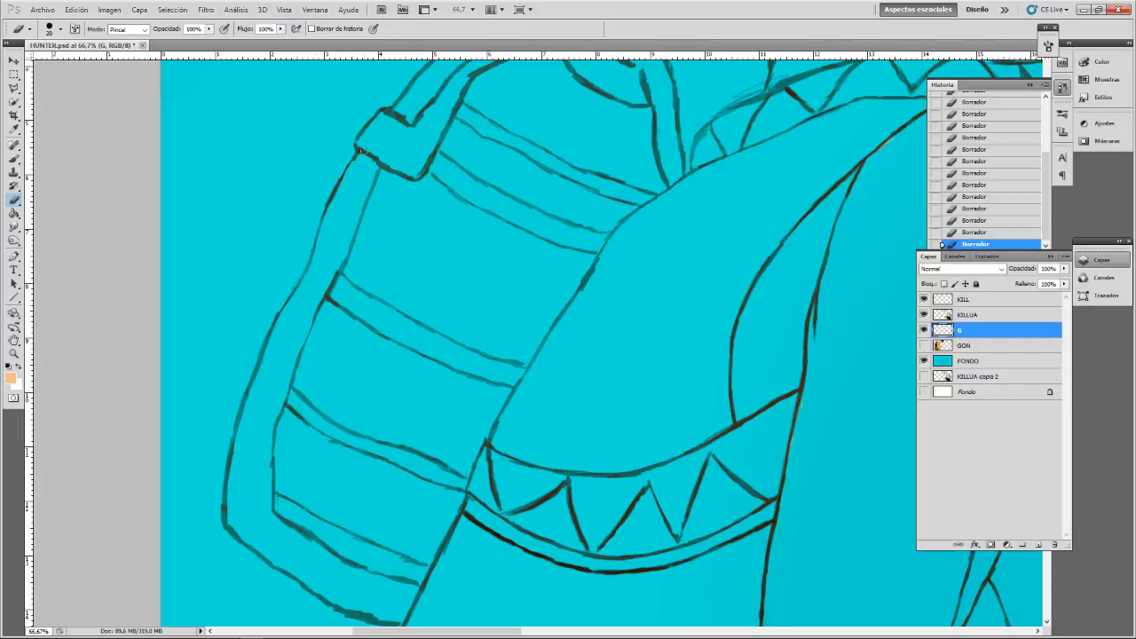
pyautogui.hotkey('ctrl', 'z')
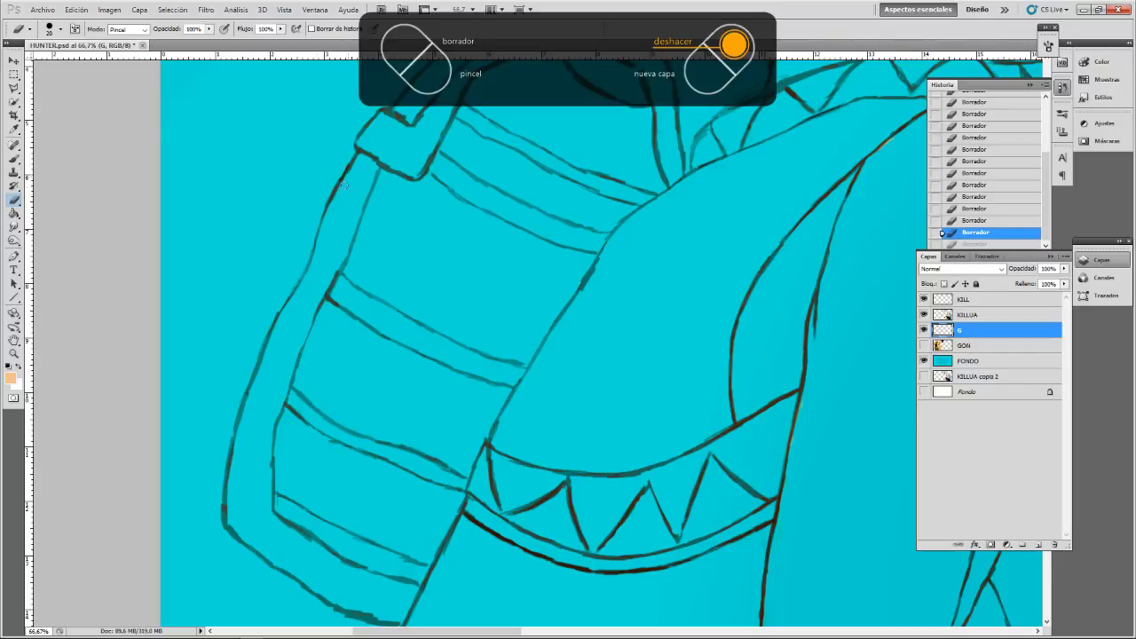
pyautogui.moveTo(344, 184); pyautogui.dragTo(359, 161)
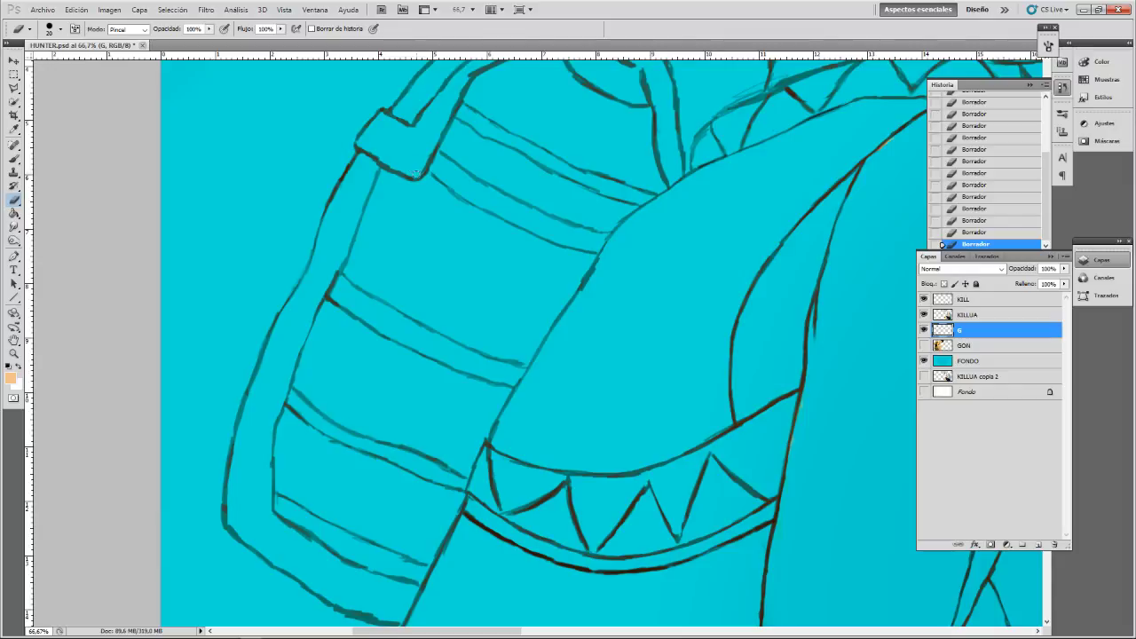
# - Clean the lower corner of the strap buckle and the strap lines curving over the shoulder
pyautogui.moveTo(428, 157); pyautogui.dragTo(418, 176)
pyautogui.moveTo(464, 81); pyautogui.dragTo(435, 160)
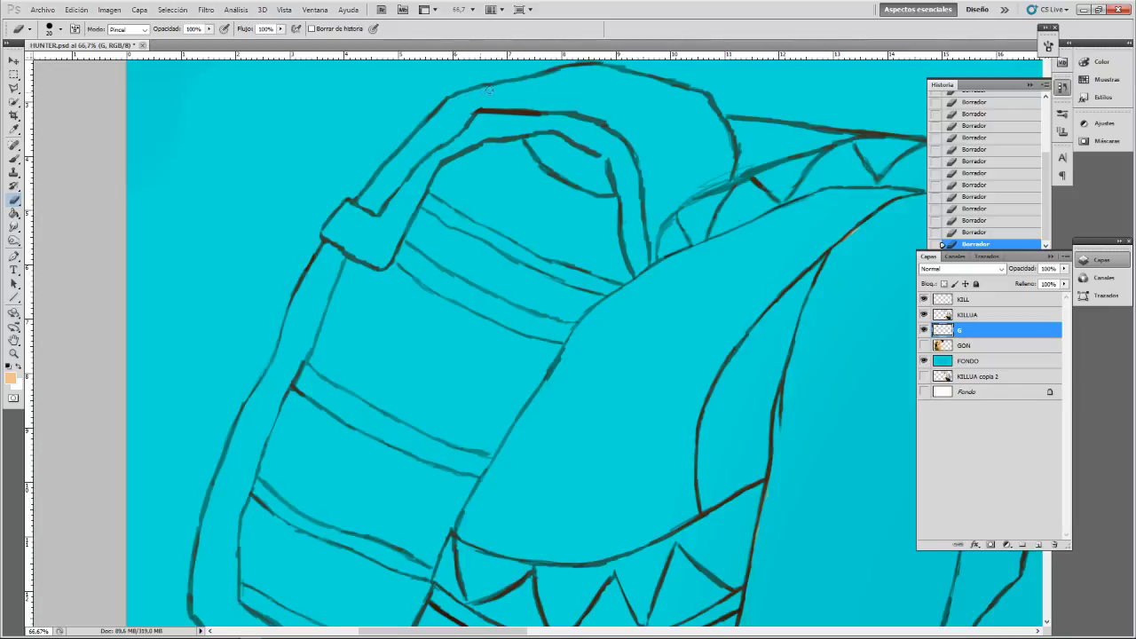
pyautogui.moveTo(557, 73); pyautogui.dragTo(502, 100)
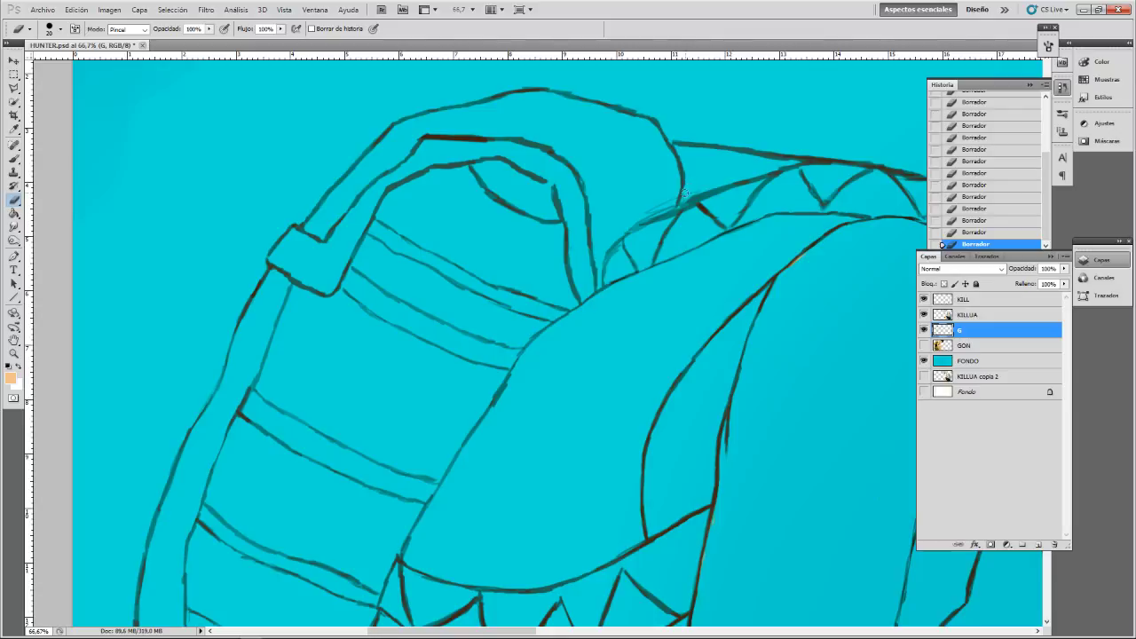
# - Erase the stray sketch lines where the shoulder strap meets the zigzag collar, undoing misplaced strokes
pyautogui.hotkey('ctrl', 'z')
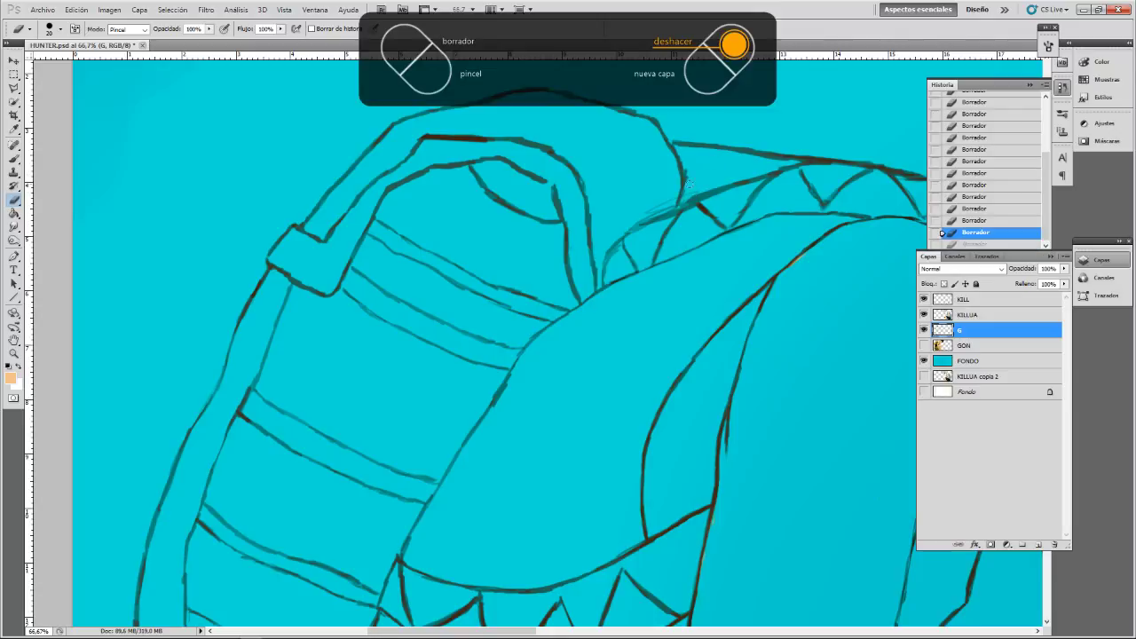
pyautogui.hotkey('ctrl', 'z')
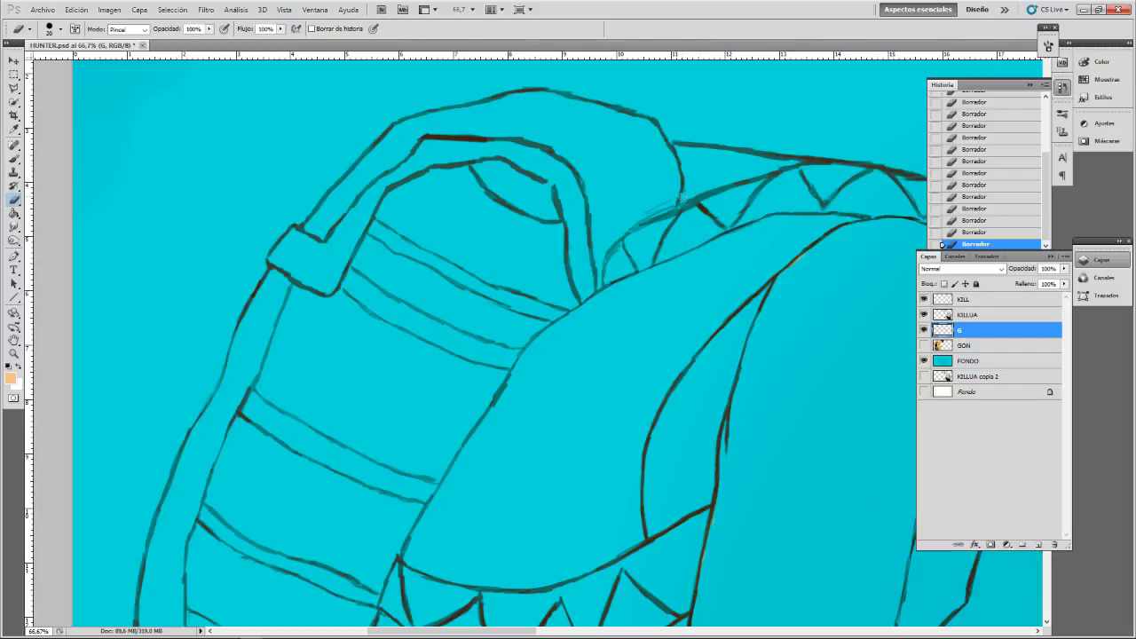
pyautogui.hotkey('ctrl', 'z')
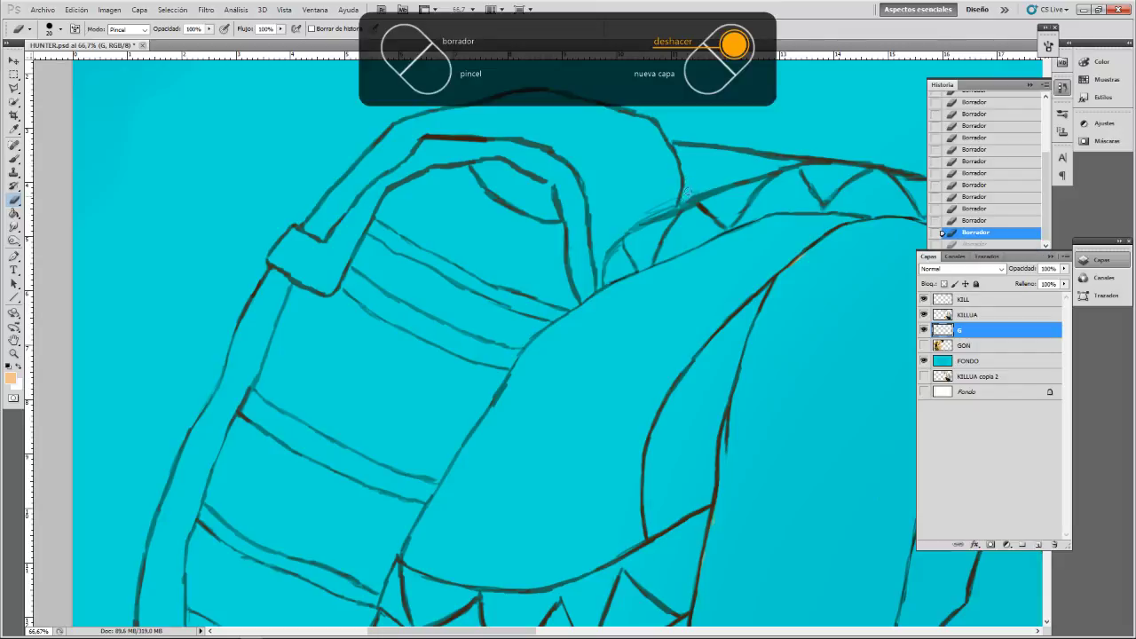
pyautogui.hotkey('ctrl', 'z')
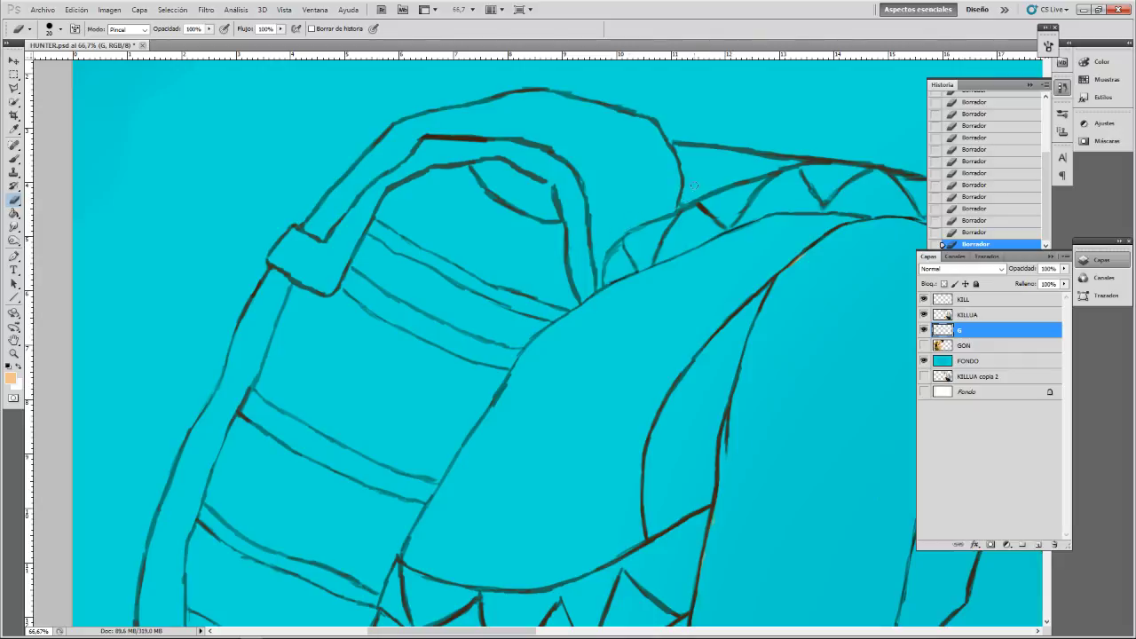
# - Adjust the eraser size to 20 px and thin the inner lines of the shoulder strap near its bend
pyautogui.press('[')
pyautogui.press('[')
pyautogui.press(']')
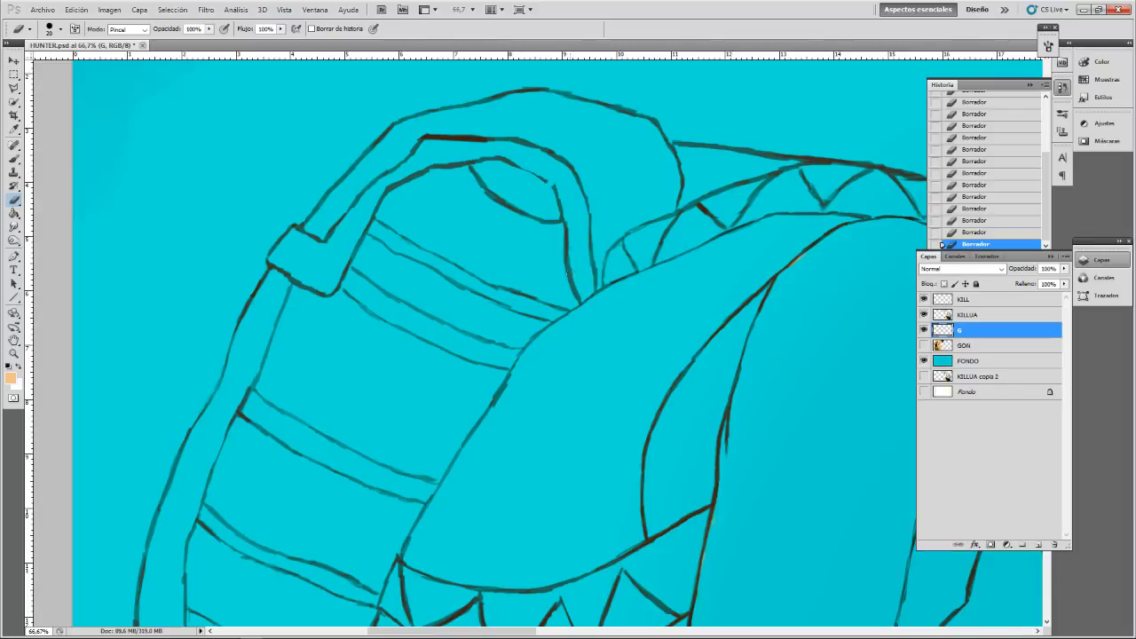
# - Sample the dark brown line color and paint over the gap in the strap's inner line at the bend with the Brush
pyautogui.press('b')
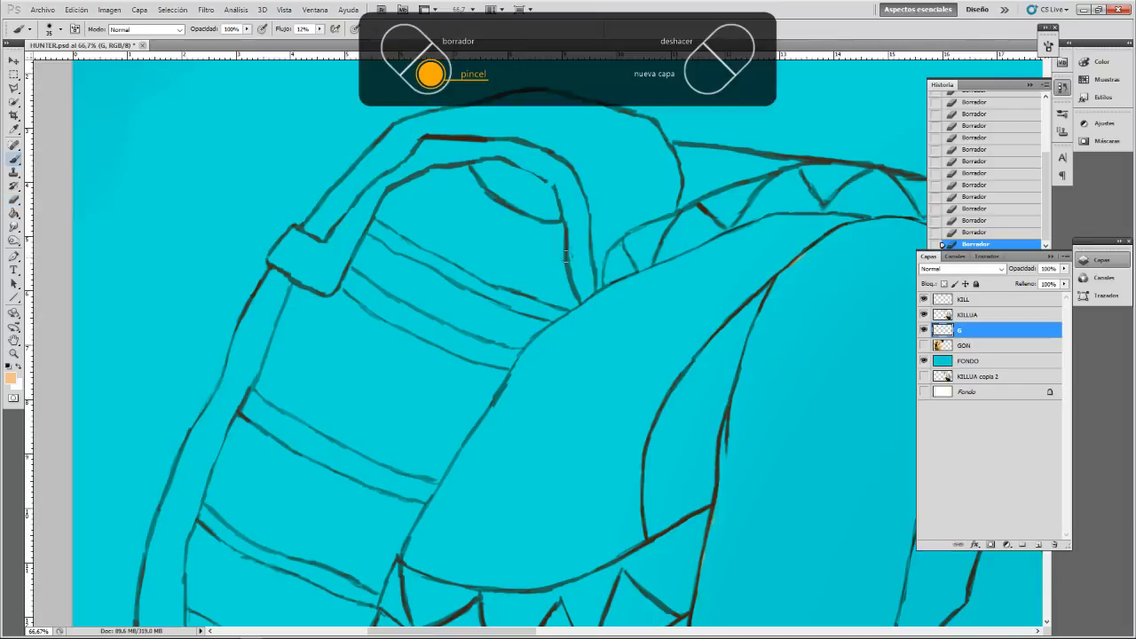
pyautogui.keyDown('alt'); pyautogui.click(453, 139); pyautogui.keyUp('alt')
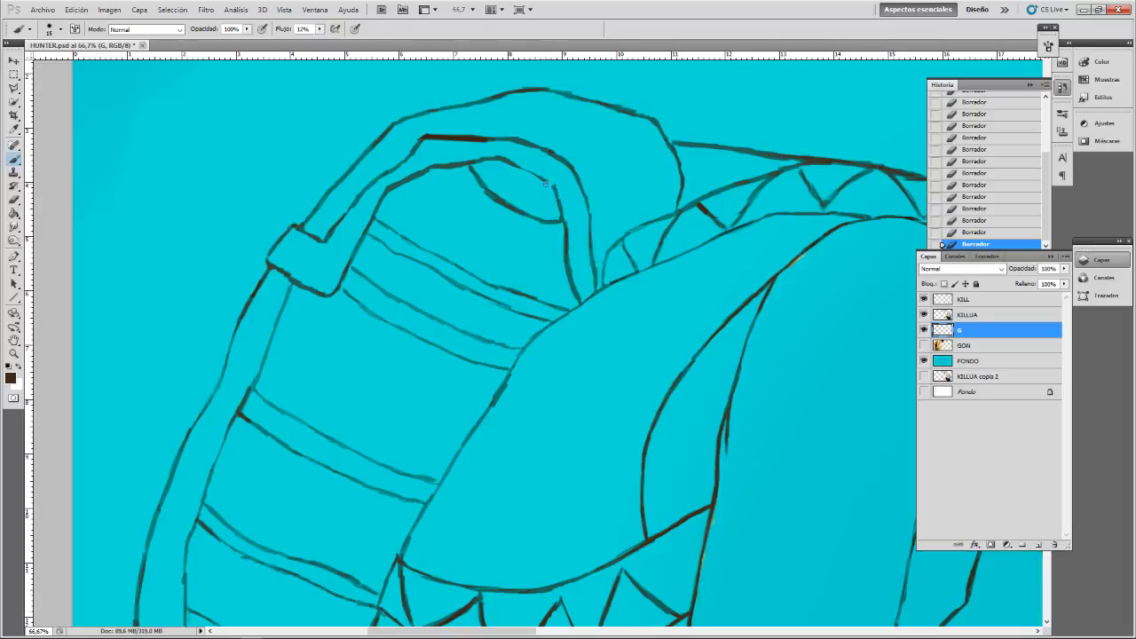
pyautogui.click(545, 180)
pyautogui.click(547, 182)
pyautogui.click(548, 182)
pyautogui.click(550, 187)
pyautogui.click(552, 186)
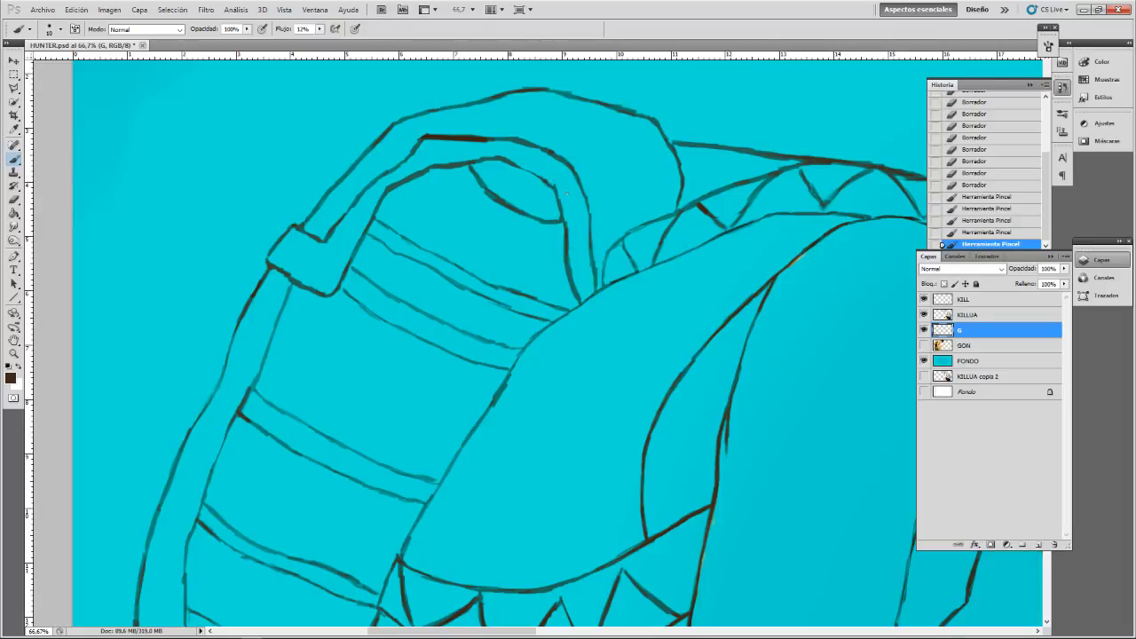
# - Erase the rough edges of the strap's inner line from the repaired bend down to the shoulder
pyautogui.press('e')
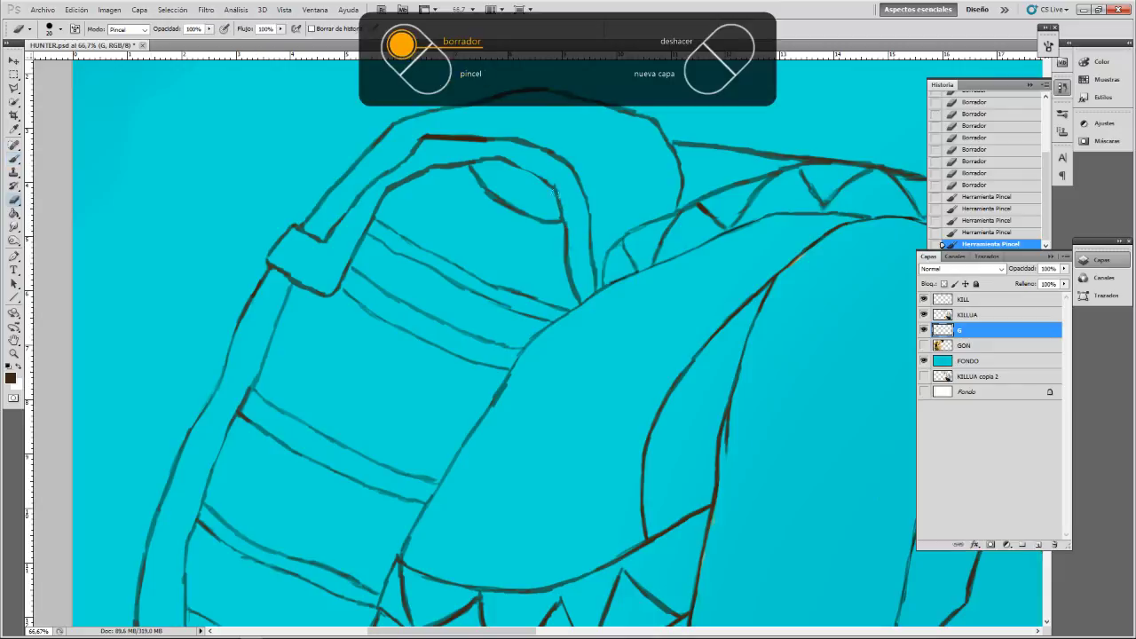
pyautogui.moveTo(552, 180)
pyautogui.mouseDown()
pyautogui.moveTo(589, 206)
pyautogui.moveTo(584, 250)
pyautogui.moveTo(560, 218)
pyautogui.mouseUp()
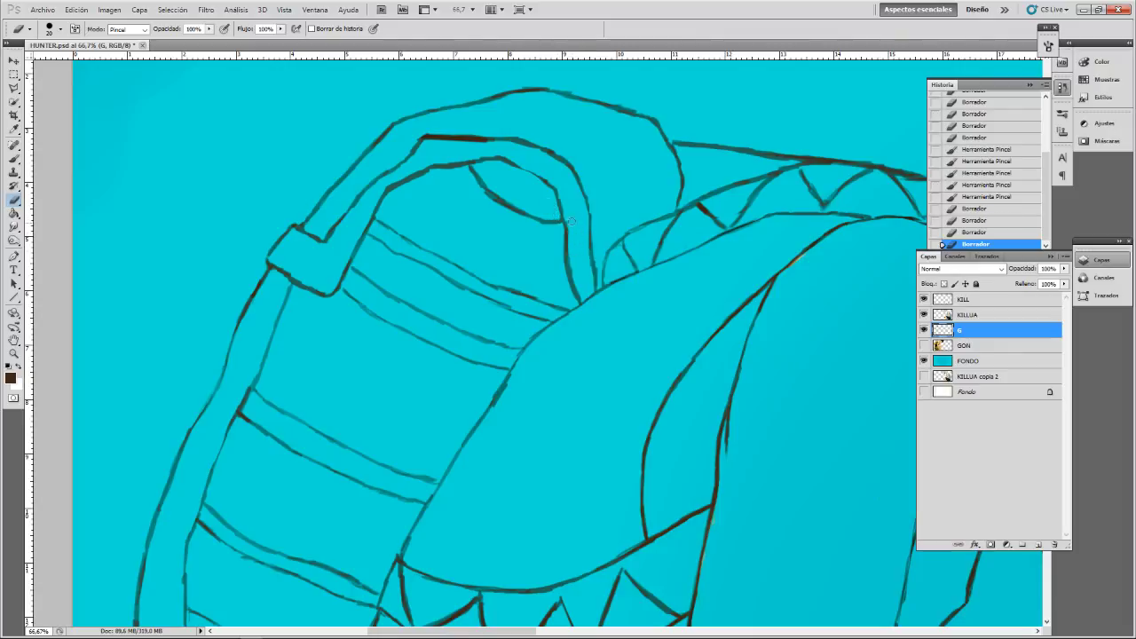
pyautogui.moveTo(569, 221); pyautogui.dragTo(571, 224)
pyautogui.moveTo(575, 274); pyautogui.dragTo(589, 269)
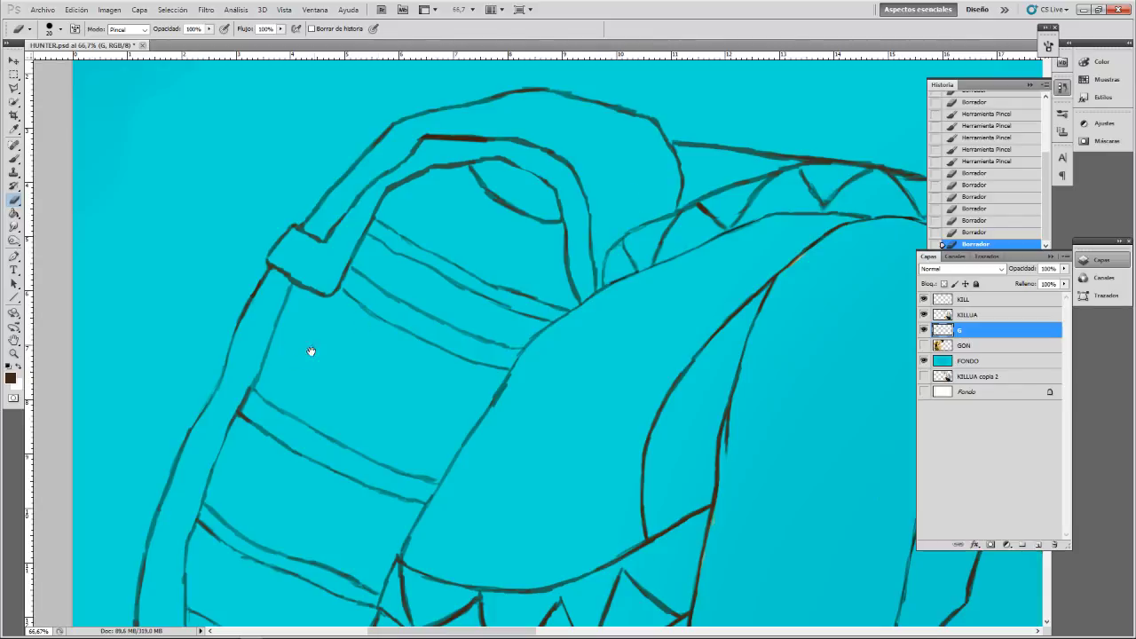
# - Erase the rough lower edge of the strap buckle and the adjoining strap line, undoing the last inaccurate strokes
pyautogui.moveTo(307, 353); pyautogui.dragTo(373, 324)
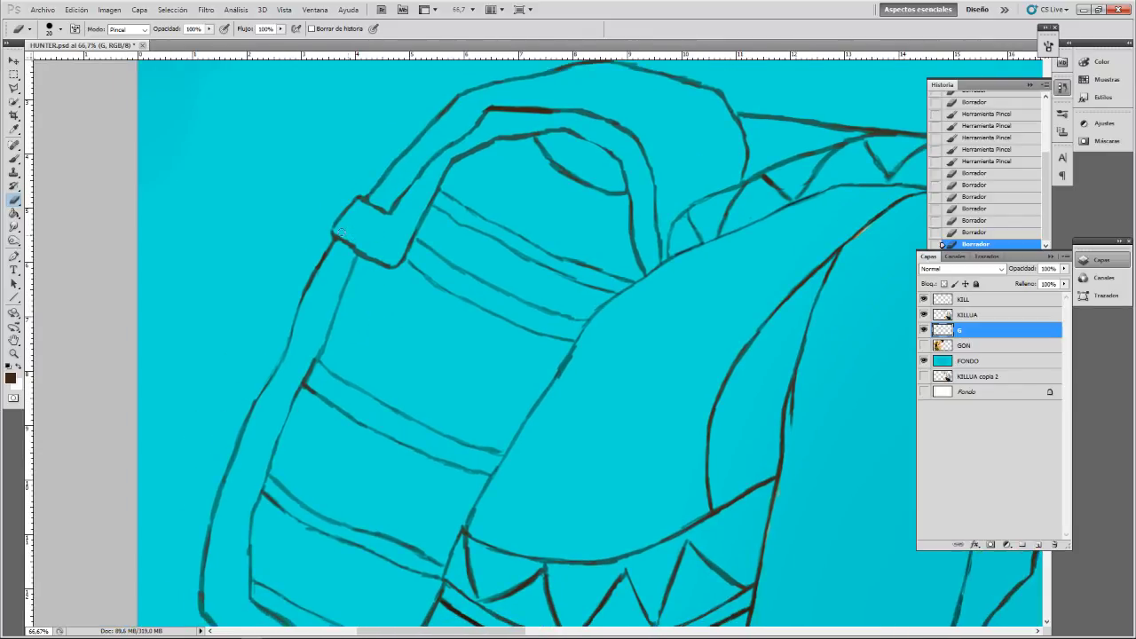
pyautogui.moveTo(342, 234); pyautogui.dragTo(345, 237)
pyautogui.click(354, 237)
pyautogui.moveTo(351, 253); pyautogui.dragTo(327, 255)
pyautogui.hotkey('ctrl', 'z')
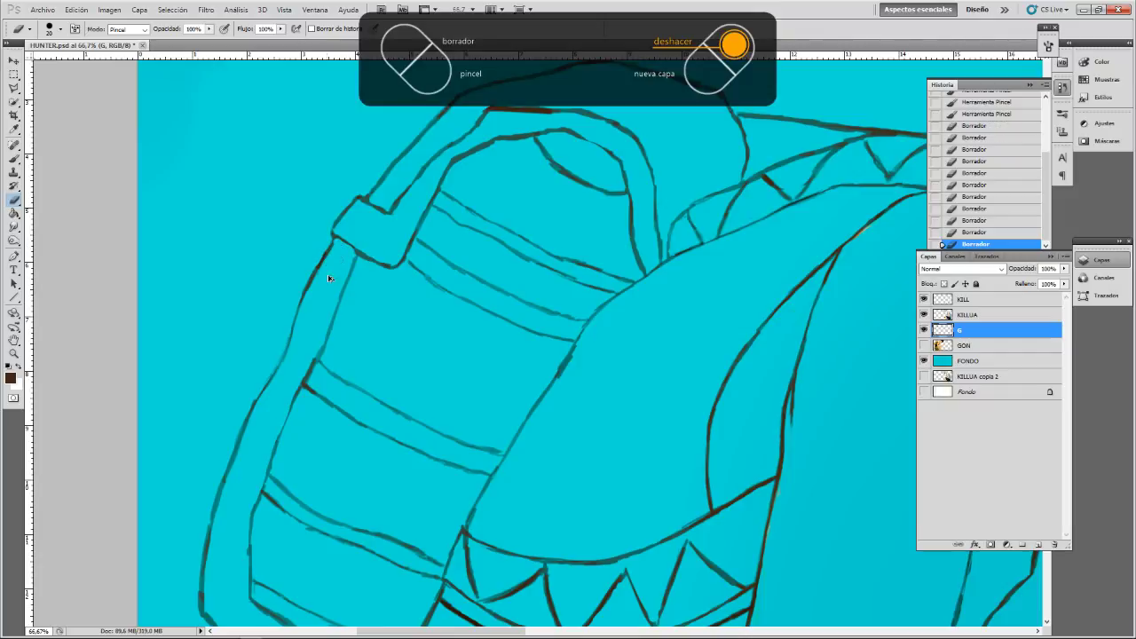
pyautogui.hotkey('ctrl', 'alt', 'z')
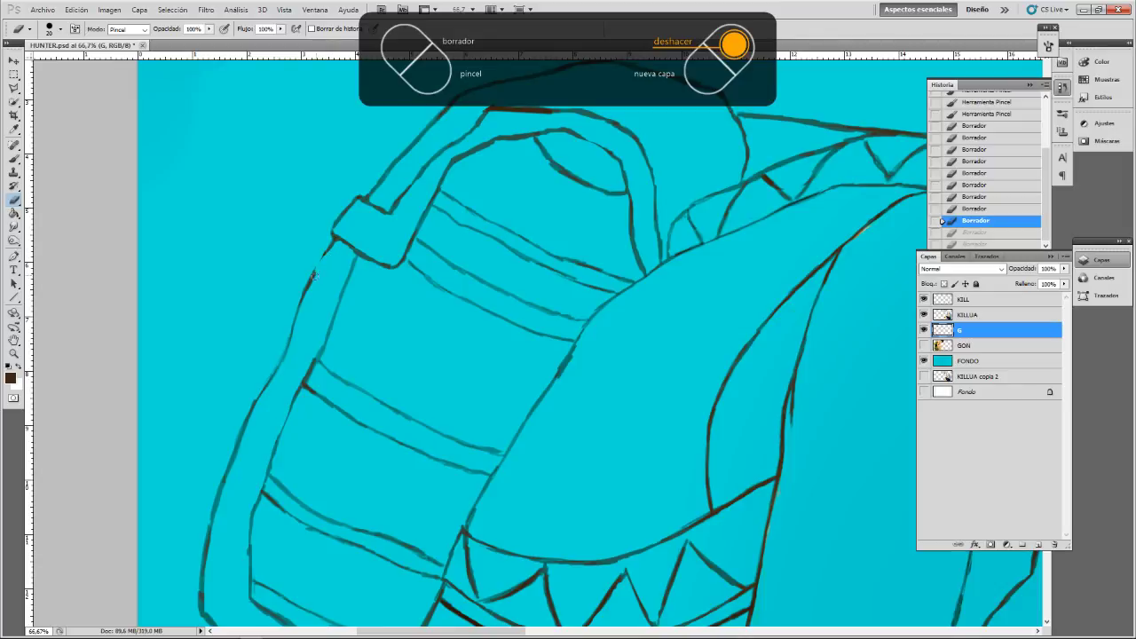
# - Erase the rough edges of the strap's outer line from the buckle down along the backpack's side
pyautogui.hotkey('ctrl', 'shift', 'z')
pyautogui.hotkey('ctrl', 'shift', 'z')
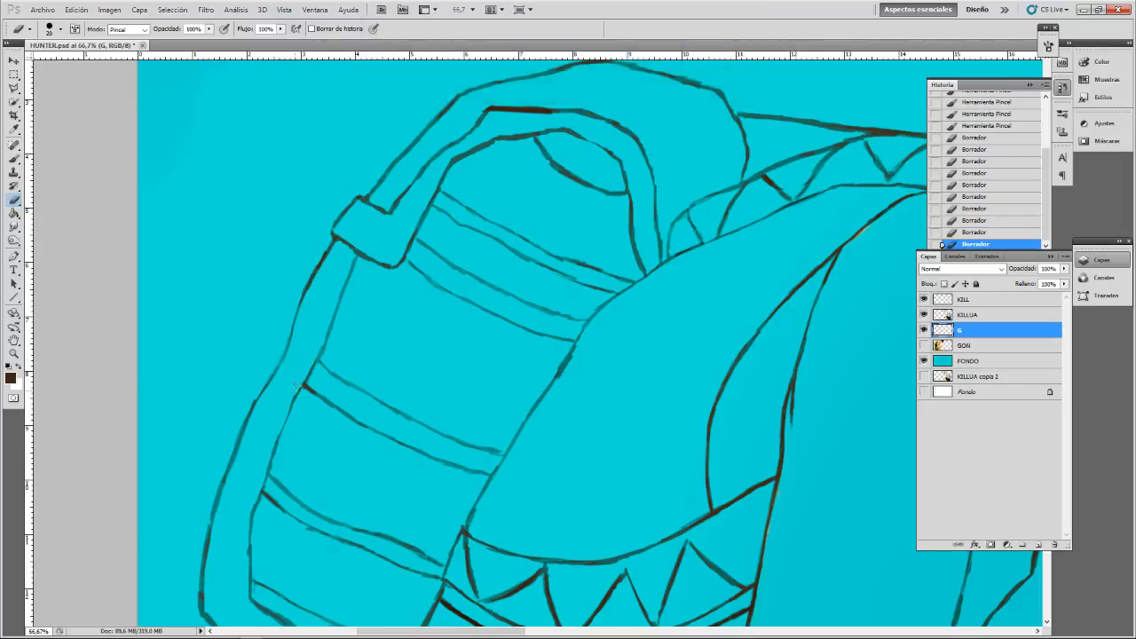
pyautogui.click(285, 411)
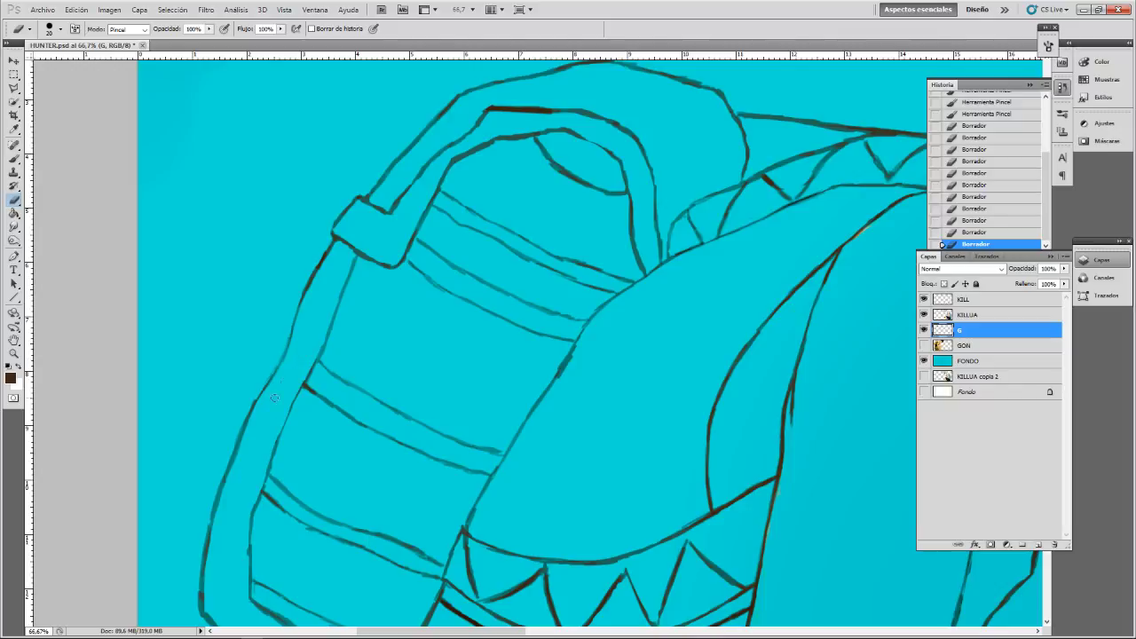
pyautogui.click(285, 328)
pyautogui.moveTo(285, 327); pyautogui.dragTo(273, 361)
# - Thin the body outline beside the backpack and erase the rough edges of the adjoining stripe end and the backpack's lowest lines
pyautogui.moveTo(577, 357)
pyautogui.mouseDown()
pyautogui.moveTo(563, 371)
pyautogui.moveTo(582, 344)
pyautogui.mouseUp()
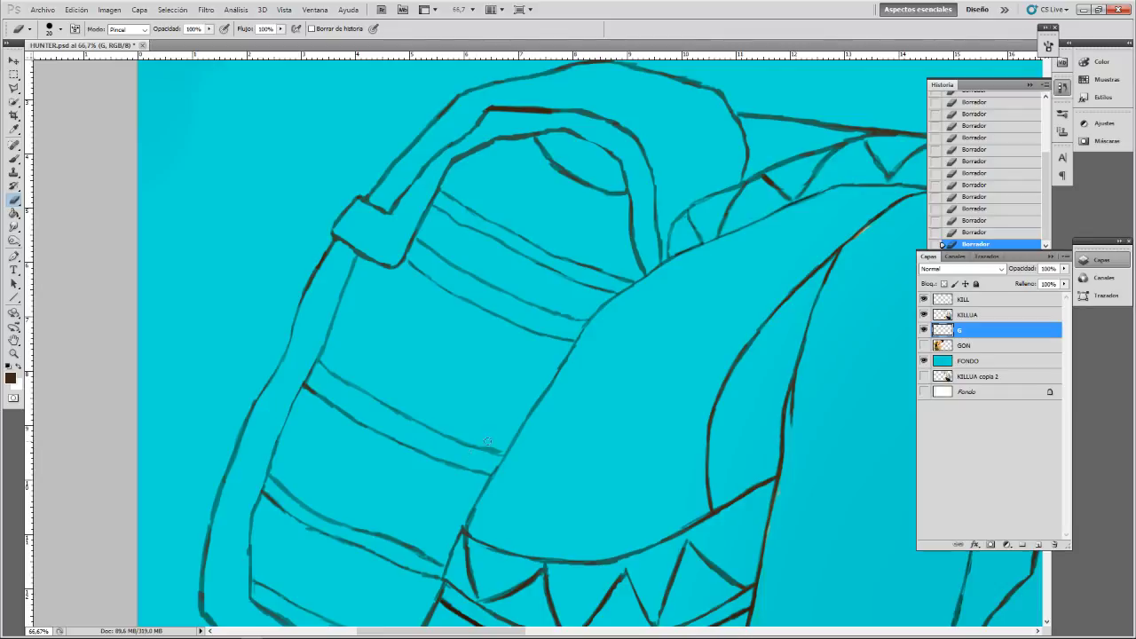
pyautogui.moveTo(487, 444); pyautogui.dragTo(503, 452)
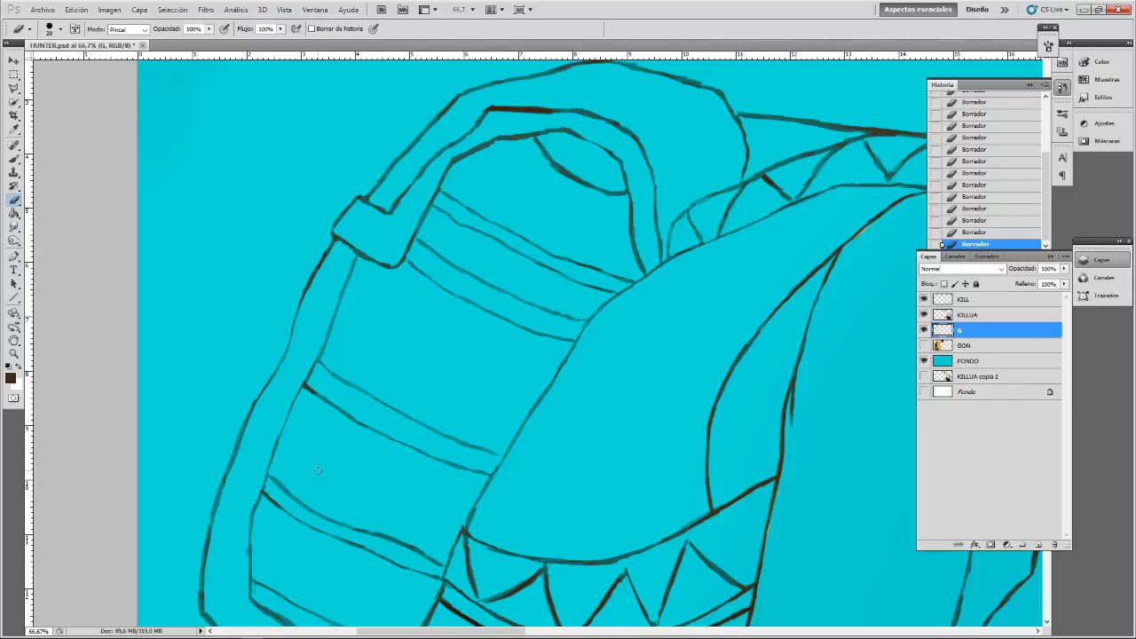
pyautogui.moveTo(453, 552); pyautogui.dragTo(552, 247)
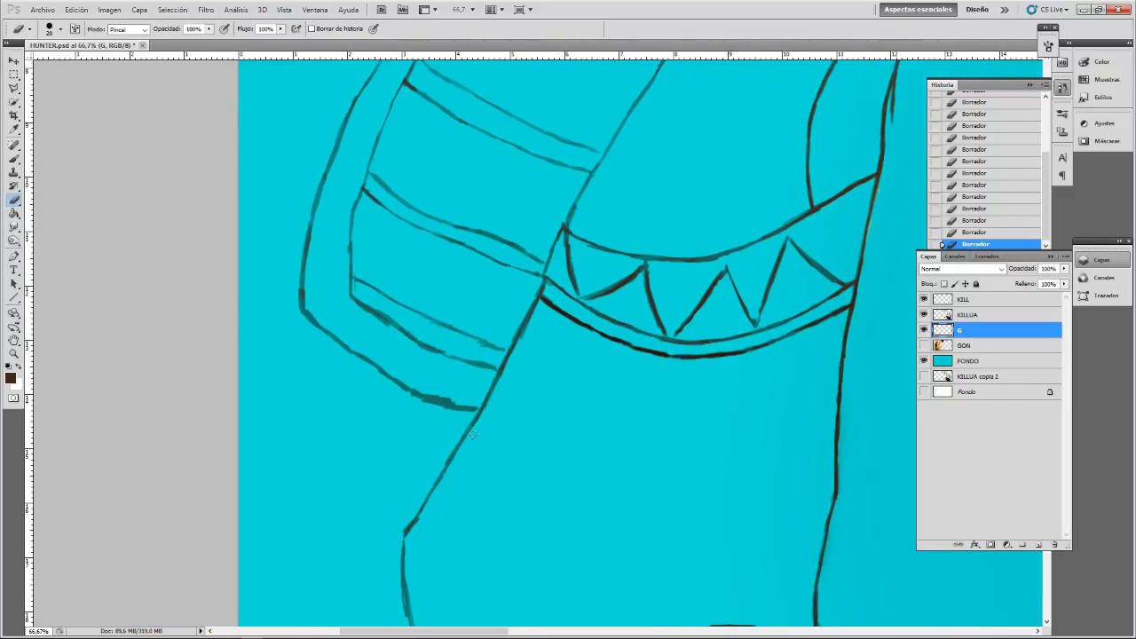
pyautogui.moveTo(453, 395); pyautogui.dragTo(428, 398)
pyautogui.moveTo(387, 332)
pyautogui.mouseDown()
pyautogui.moveTo(430, 357)
pyautogui.moveTo(406, 340)
pyautogui.moveTo(442, 336)
pyautogui.moveTo(416, 347)
pyautogui.moveTo(470, 357)
pyautogui.moveTo(424, 335)
pyautogui.moveTo(496, 367)
pyautogui.moveTo(460, 338)
pyautogui.moveTo(485, 351)
pyautogui.mouseUp()
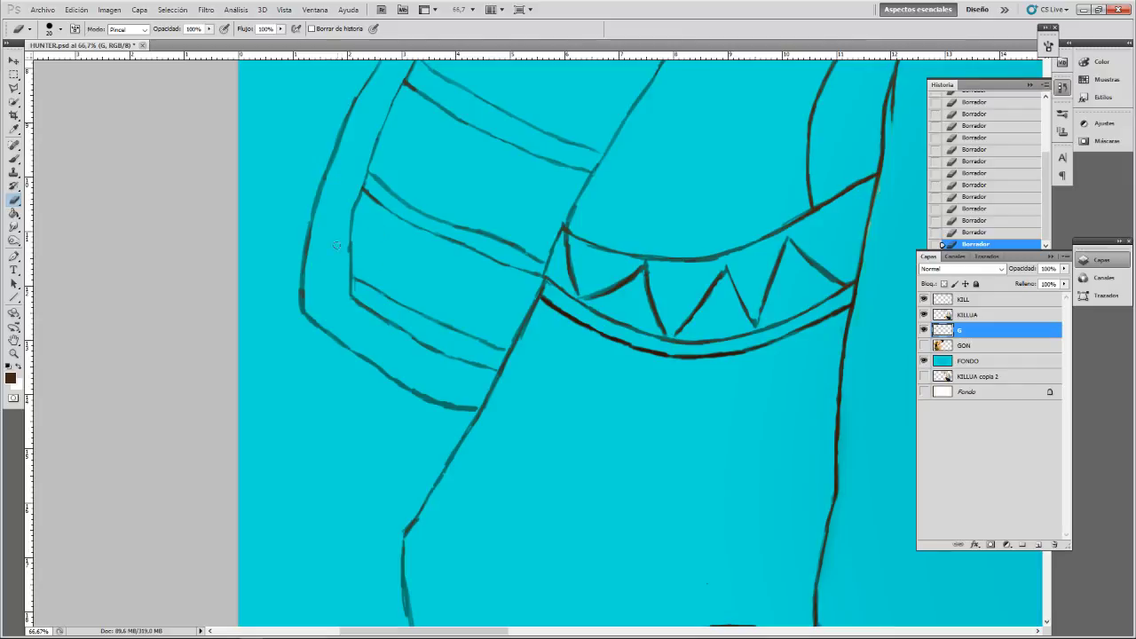
# - Adjust the eraser size up to 30 px and clean the lower part of the strap's outer line, undoing an inaccurate stroke
pyautogui.press('[')
pyautogui.press('[')
pyautogui.press(']')
pyautogui.moveTo(360, 135); pyautogui.dragTo(334, 346)
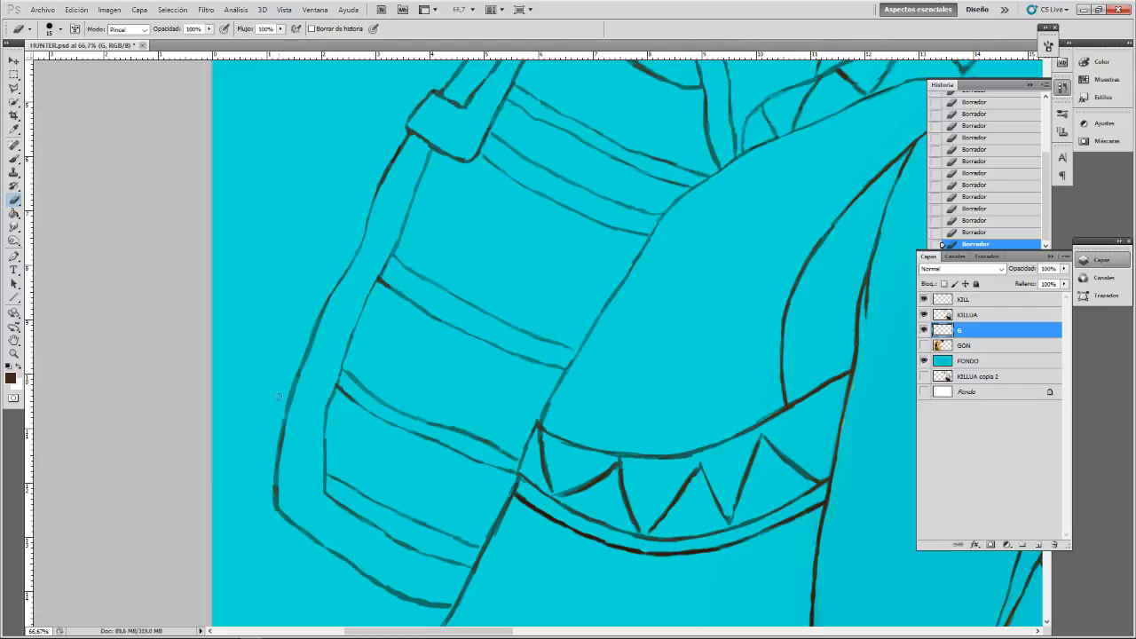
pyautogui.press(']')
pyautogui.press(']')
pyautogui.hotkey('ctrl', 'z')
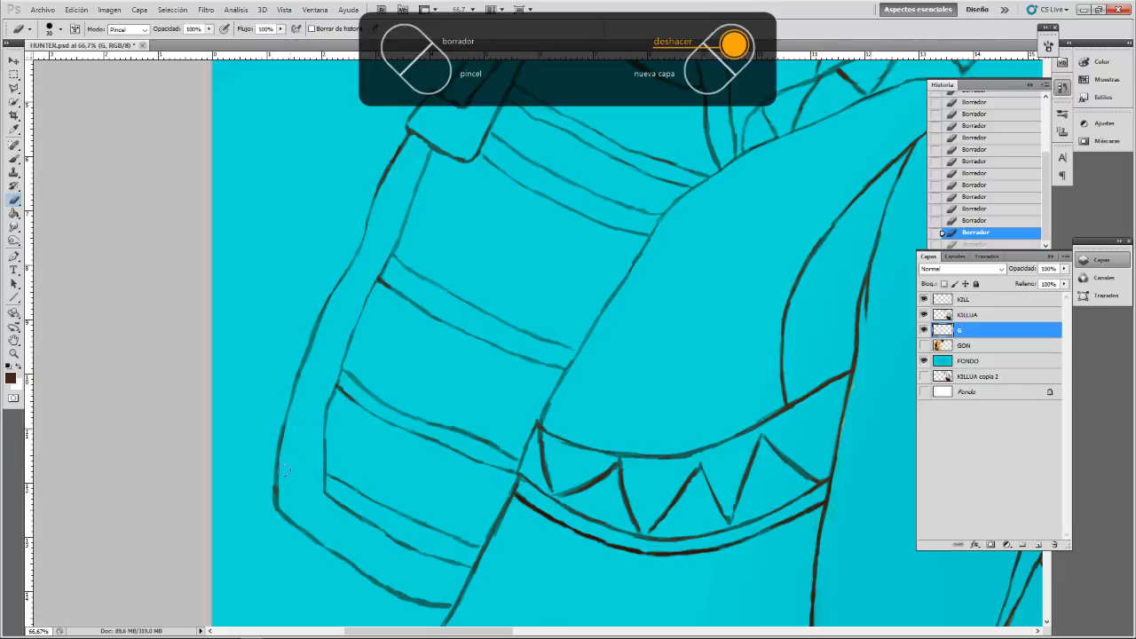
pyautogui.hotkey('ctrl', 'z')
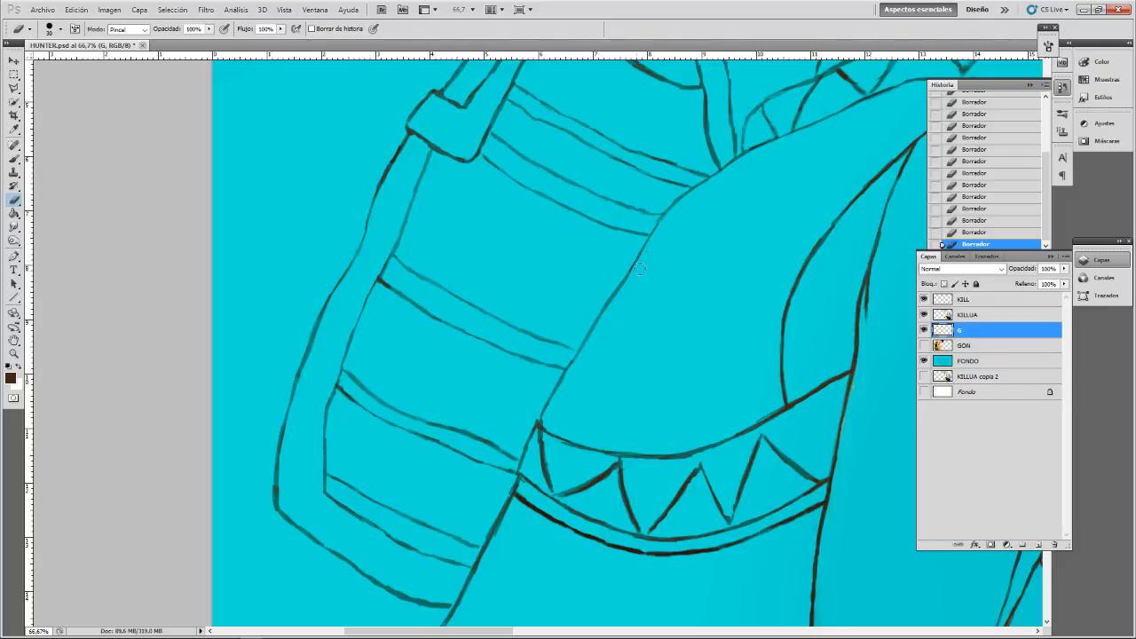
# - Reduce the eraser size to 20 px and thin the backpack's stripe lines and the strap's inner line below the buckle
pyautogui.press('[')
pyautogui.press('[')
pyautogui.press(']')
pyautogui.press('[')
pyautogui.press(']')
pyautogui.press('[')
pyautogui.press(']')
pyautogui.moveTo(487, 230); pyautogui.dragTo(434, 342)
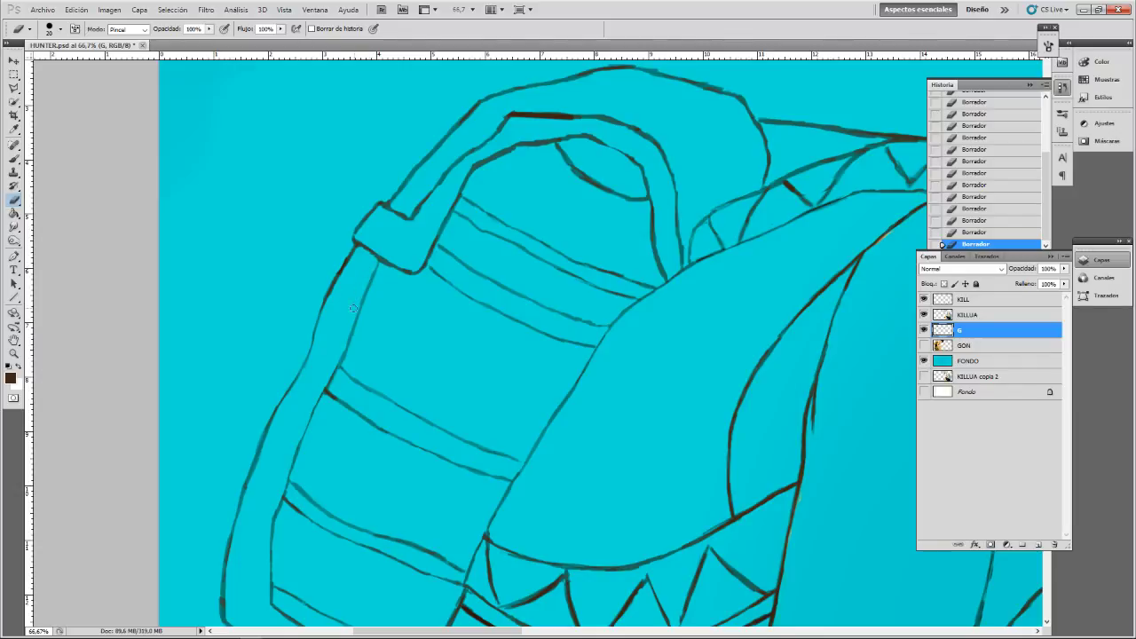
pyautogui.press('[')
pyautogui.press(']')
# - Repaint the curved line inside the strap's arch with the Brush to even out its upper end and lower bend
pyautogui.press('b')
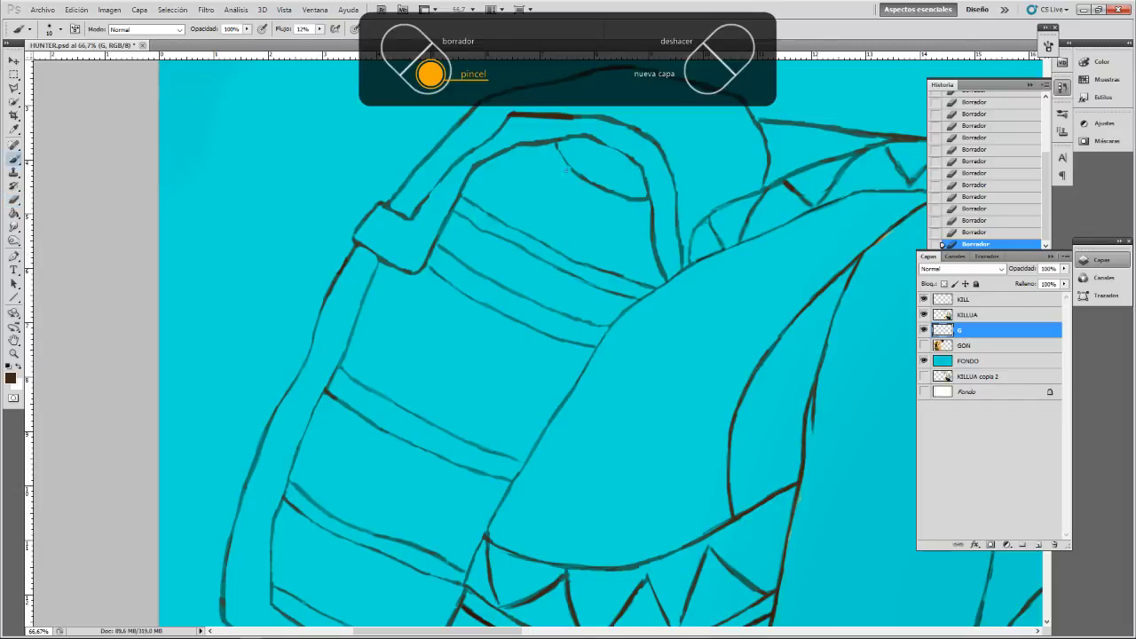
pyautogui.moveTo(558, 146); pyautogui.dragTo(571, 167)
pyautogui.moveTo(559, 149); pyautogui.dragTo(568, 164)
pyautogui.moveTo(557, 146); pyautogui.dragTo(576, 173)
pyautogui.moveTo(556, 142); pyautogui.dragTo(575, 172)
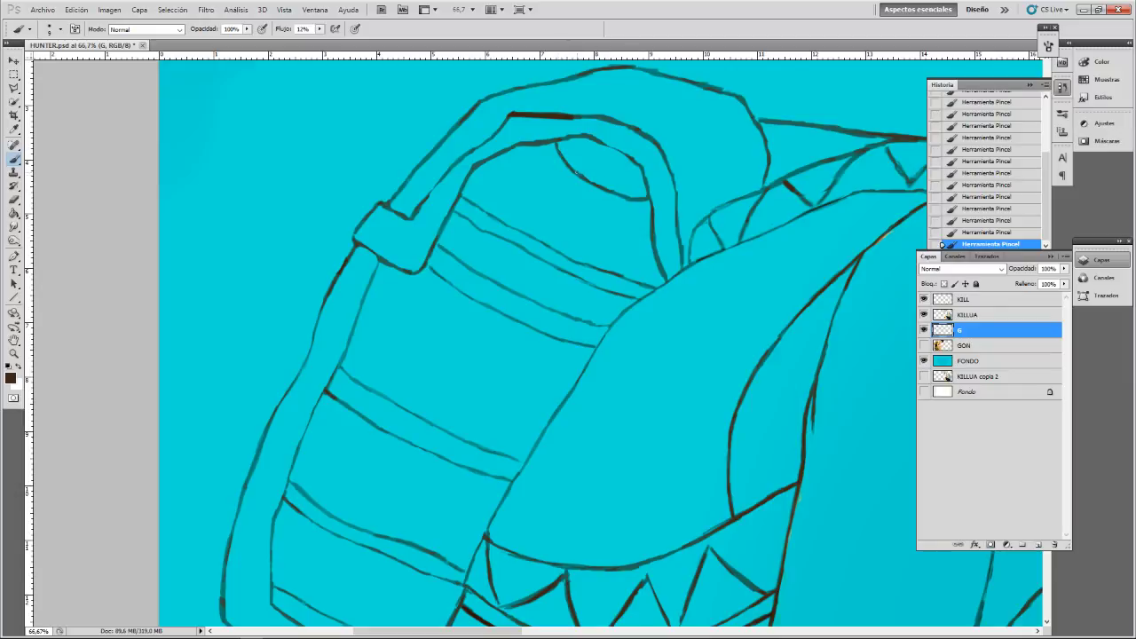
pyautogui.moveTo(600, 189); pyautogui.dragTo(629, 200)
# - Erase the rough underside of the repainted curved line inside the strap's arch
pyautogui.press('e')
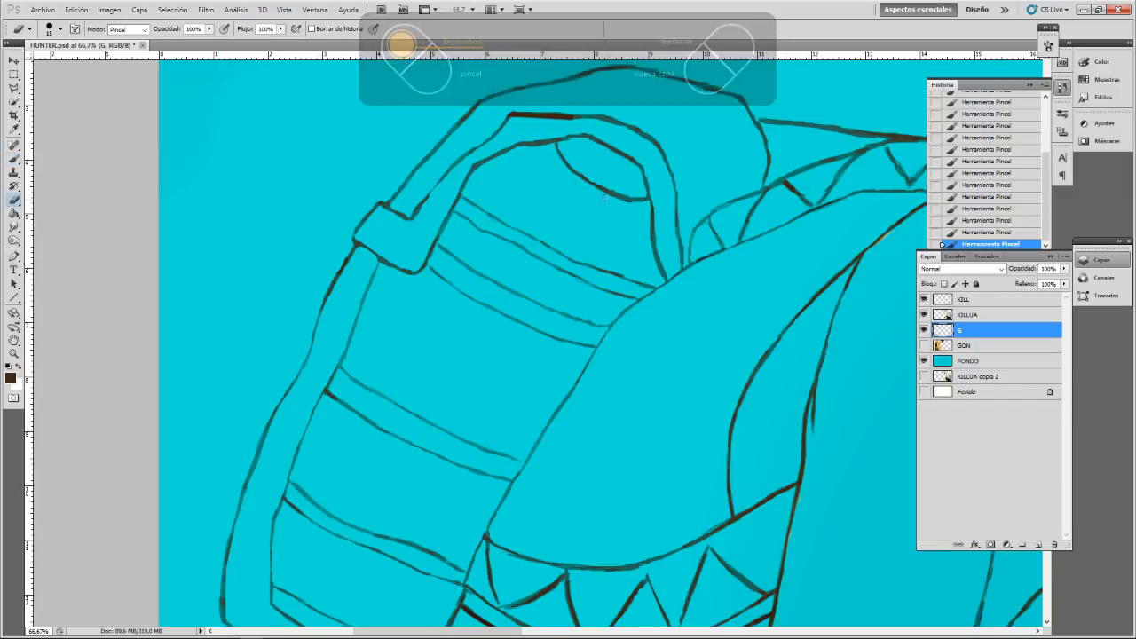
pyautogui.moveTo(596, 191); pyautogui.dragTo(620, 200)
pyautogui.click(618, 199)
pyautogui.click(627, 201)
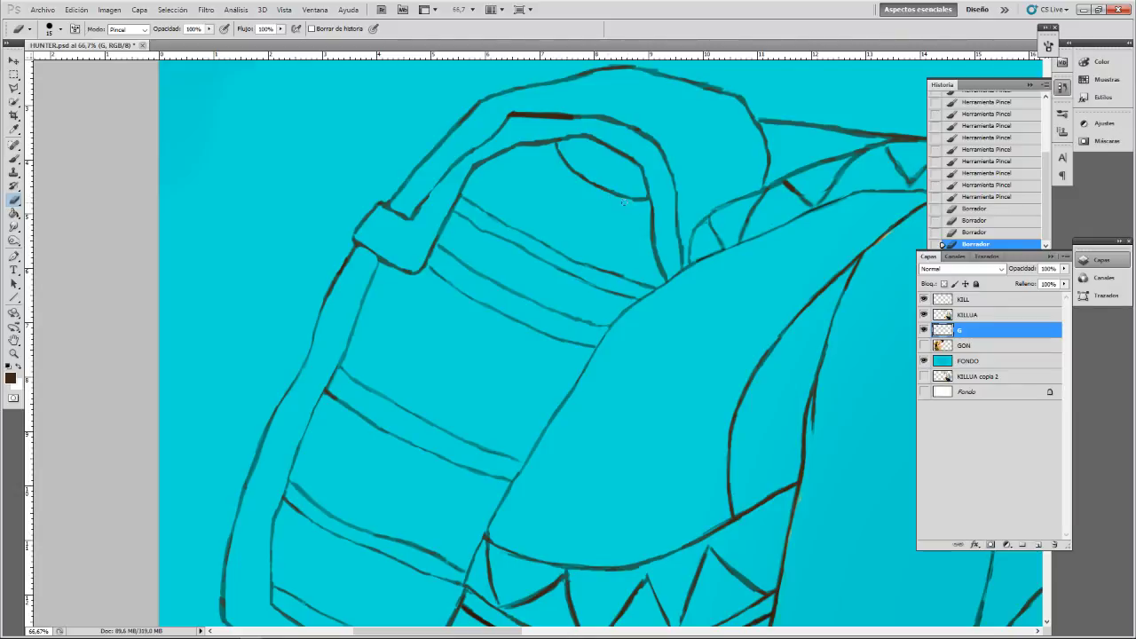
pyautogui.click(630, 203)
pyautogui.click(632, 204)
# - Thin the strap's inner line along the top of the arch, above the repainted curve
pyautogui.click(600, 165)
pyautogui.click(620, 160)
pyautogui.click(621, 160)
pyautogui.click(621, 161)
pyautogui.click(622, 160)
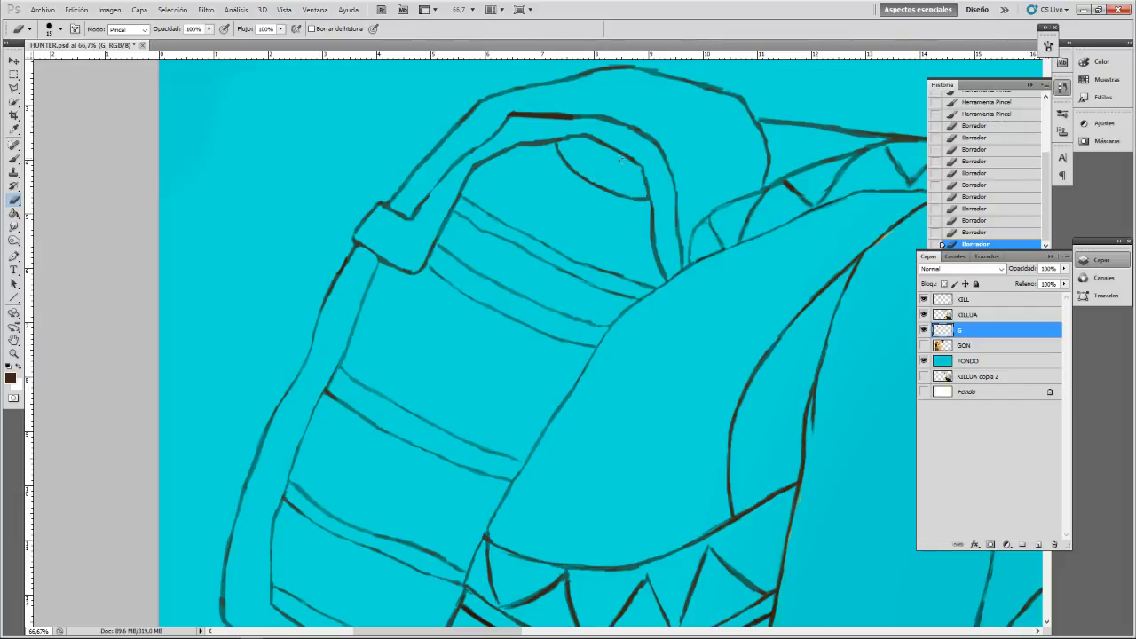
pyautogui.click(622, 159)
pyautogui.click(616, 156)
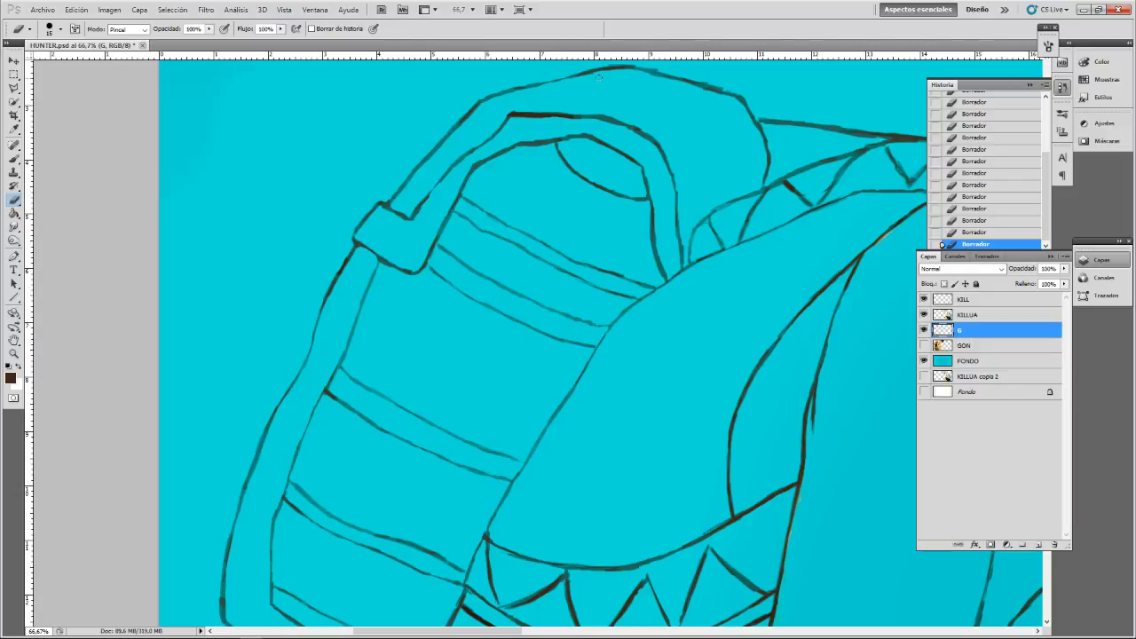
# - Erase the rough edges along the backpack's arched top outline, undoing an inaccurate stroke
pyautogui.moveTo(643, 98); pyautogui.dragTo(610, 124)
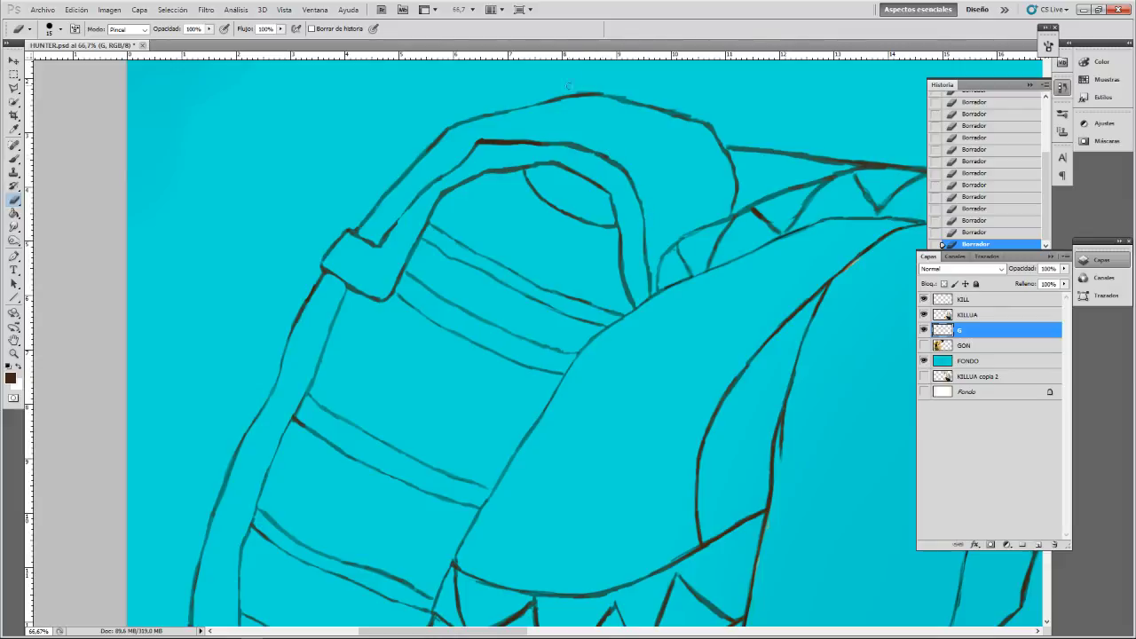
pyautogui.hotkey('ctrl', 'z')
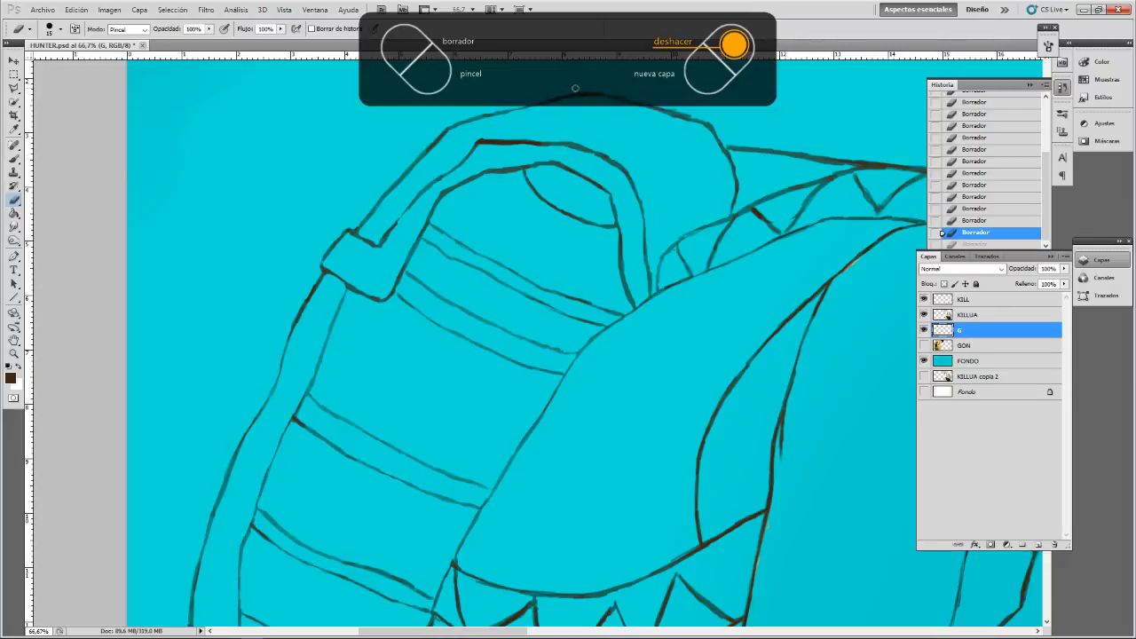
pyautogui.hotkey('ctrl', 'z')
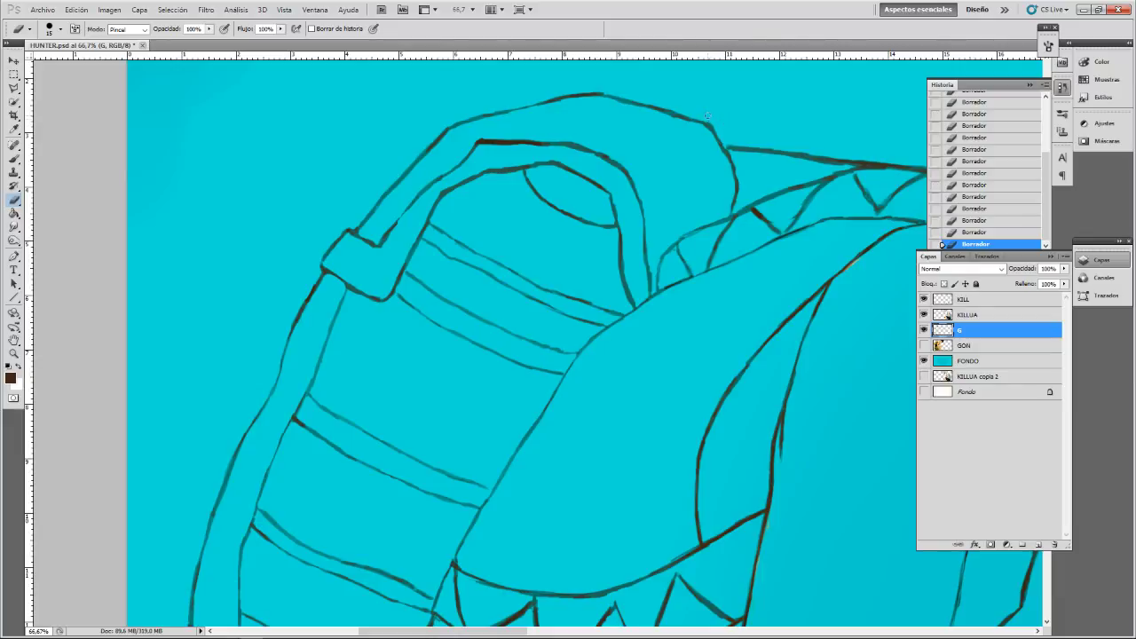
pyautogui.moveTo(712, 124); pyautogui.dragTo(721, 143)
# - Thin the slanted body outline below the zigzag band where the backpack lines meet it, undoing an inaccurate stroke
pyautogui.hotkey('ctrl', '-')
pyautogui.hotkey('ctrl', '-')
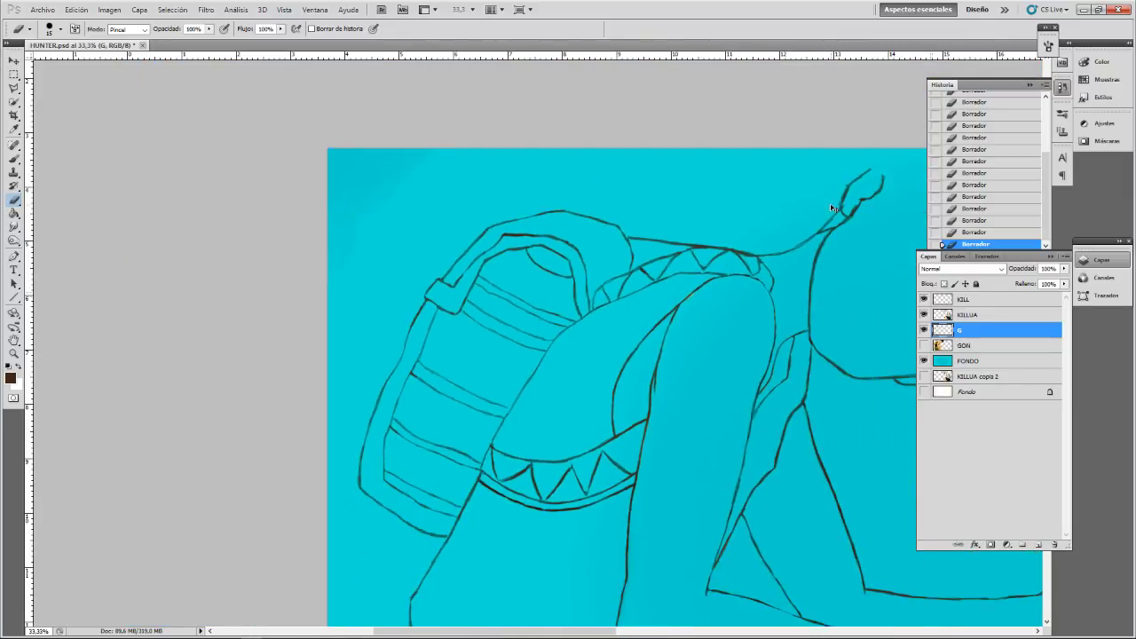
pyautogui.moveTo(502, 411)
pyautogui.mouseDown()
pyautogui.moveTo(568, 172)
pyautogui.moveTo(554, 247)
pyautogui.moveTo(570, 263)
pyautogui.mouseUp()
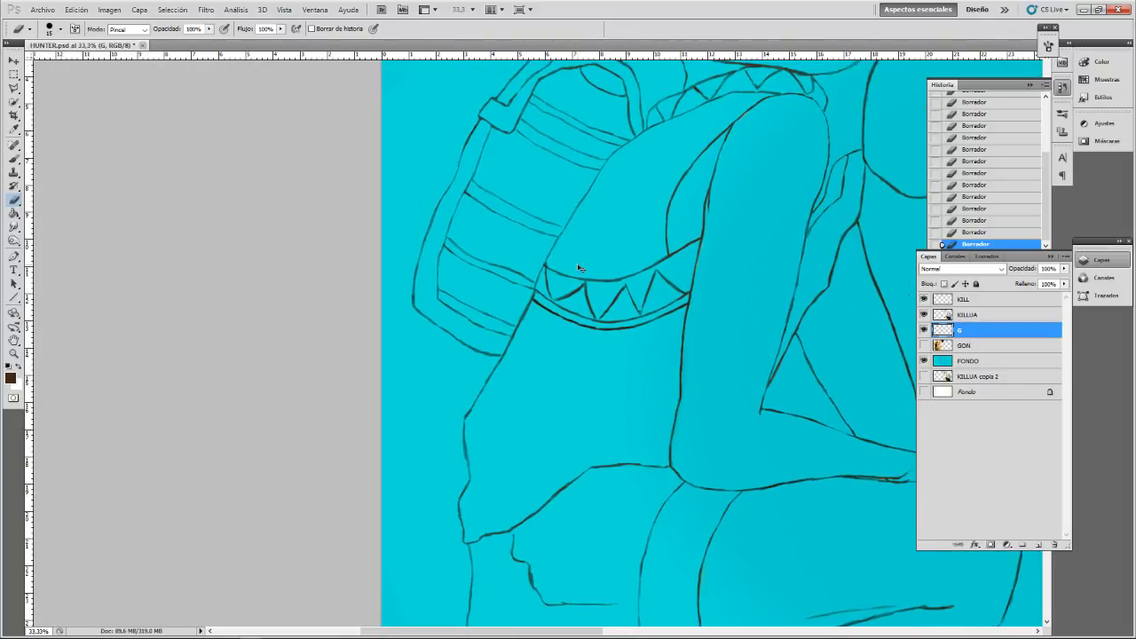
pyautogui.hotkey('ctrl', '+')
pyautogui.hotkey('ctrl', '+')
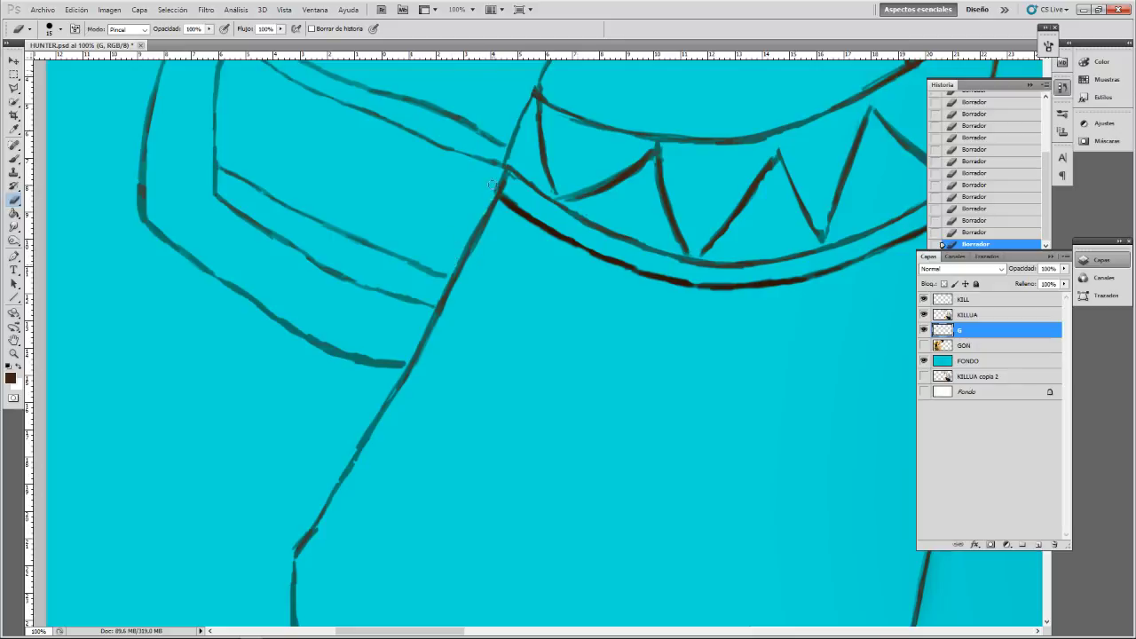
pyautogui.hotkey('ctrl', 'z')
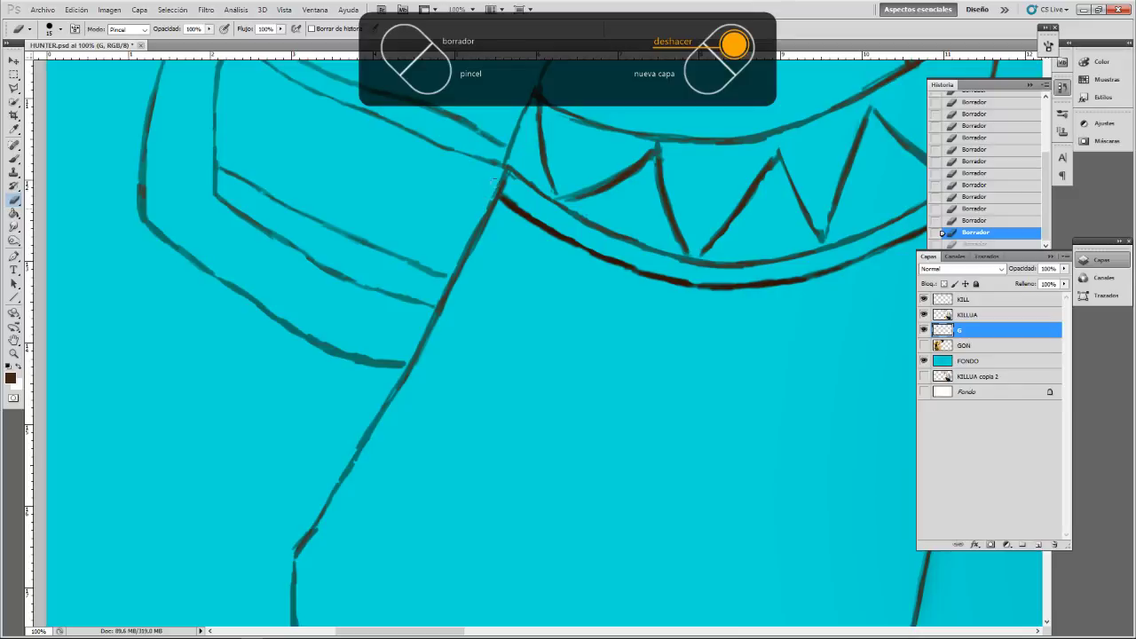
pyautogui.hotkey('ctrl', 'z')
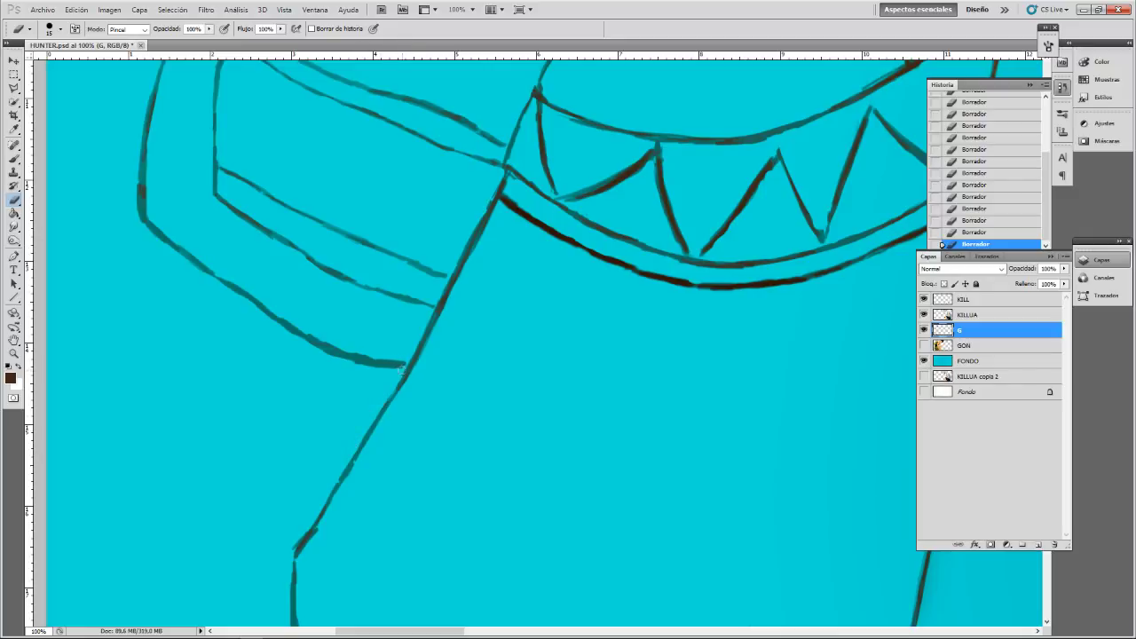
# - Clean the slanted outline's lower corner, the wavy outline below it and the diagonal line running off its lower end
pyautogui.moveTo(384, 502); pyautogui.dragTo(423, 424)
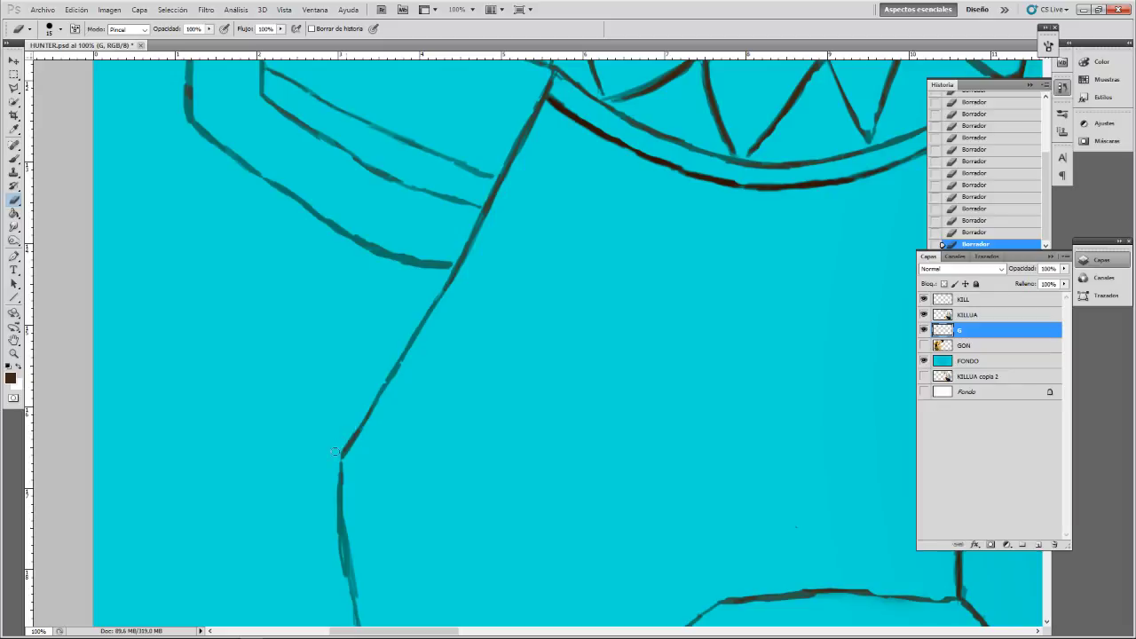
pyautogui.moveTo(363, 561)
pyautogui.mouseDown()
pyautogui.moveTo(344, 301)
pyautogui.moveTo(352, 359)
pyautogui.moveTo(325, 321)
pyautogui.moveTo(335, 360)
pyautogui.mouseUp()
pyautogui.moveTo(323, 307); pyautogui.dragTo(327, 249)
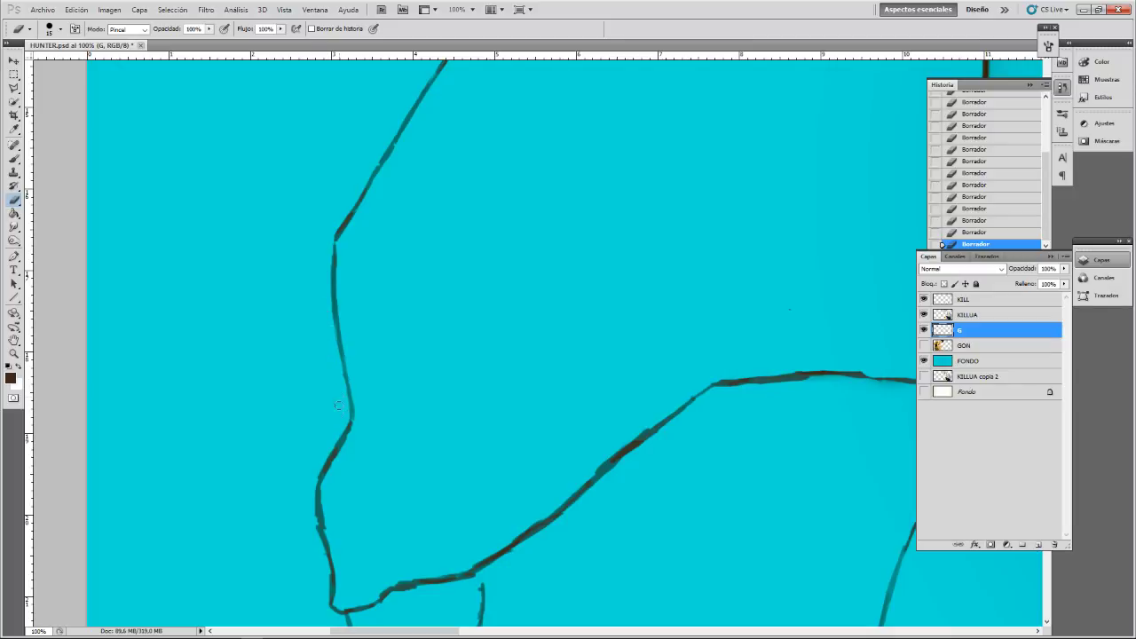
pyautogui.moveTo(332, 442)
pyautogui.mouseDown()
pyautogui.moveTo(344, 420)
pyautogui.moveTo(326, 480)
pyautogui.moveTo(336, 461)
pyautogui.mouseUp()
pyautogui.moveTo(341, 536)
pyautogui.mouseDown()
pyautogui.moveTo(356, 373)
pyautogui.moveTo(345, 358)
pyautogui.moveTo(354, 409)
pyautogui.mouseUp()
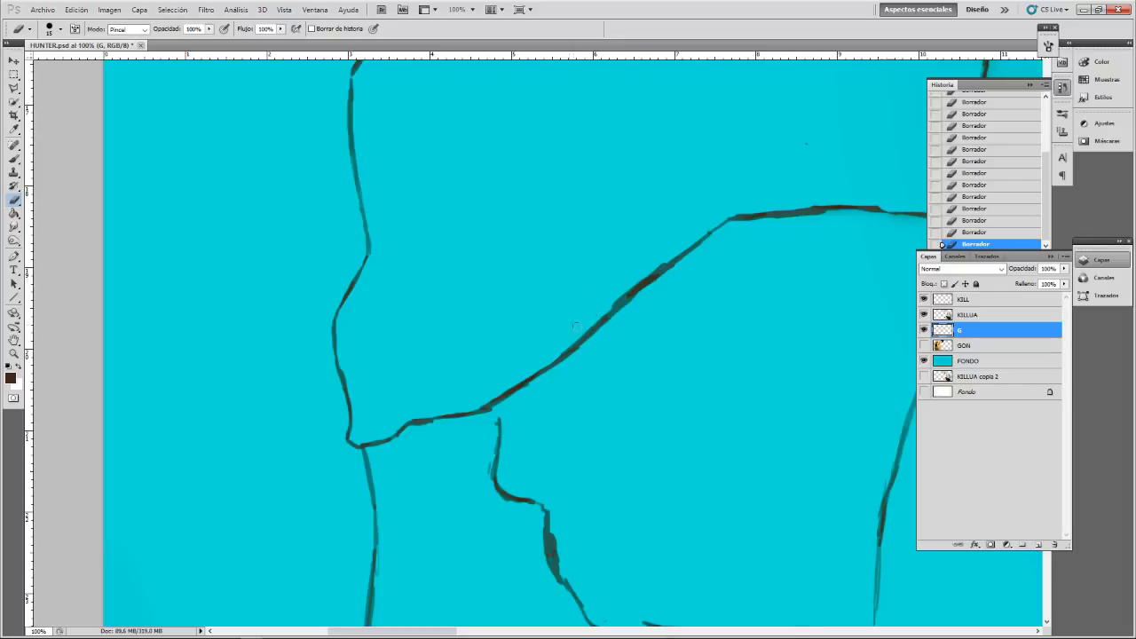
pyautogui.moveTo(613, 300)
pyautogui.mouseDown()
pyautogui.moveTo(638, 278)
pyautogui.moveTo(613, 301)
pyautogui.moveTo(666, 263)
pyautogui.mouseUp()
# - Thin the stepped fold line beneath the diagonal line, showing and hiding the GON color layer to compare them
pyautogui.moveTo(493, 430); pyautogui.dragTo(488, 463)
pyautogui.moveTo(477, 559); pyautogui.dragTo(491, 414)
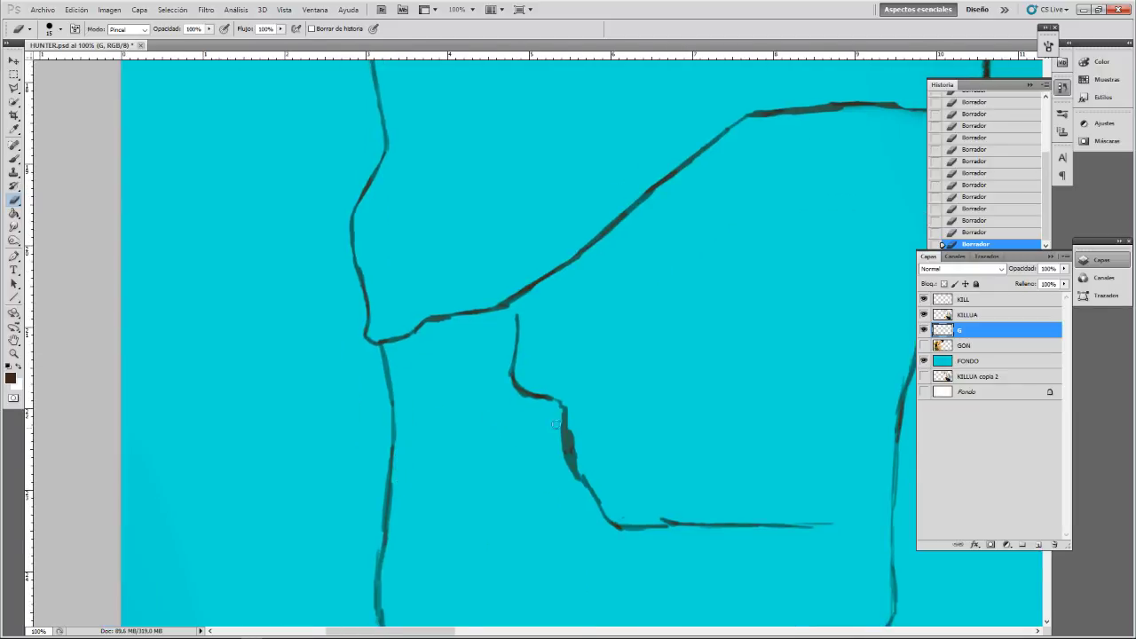
pyautogui.moveTo(558, 419); pyautogui.dragTo(558, 442)
pyautogui.moveTo(577, 442); pyautogui.dragTo(580, 453)
pyautogui.click(924, 345)
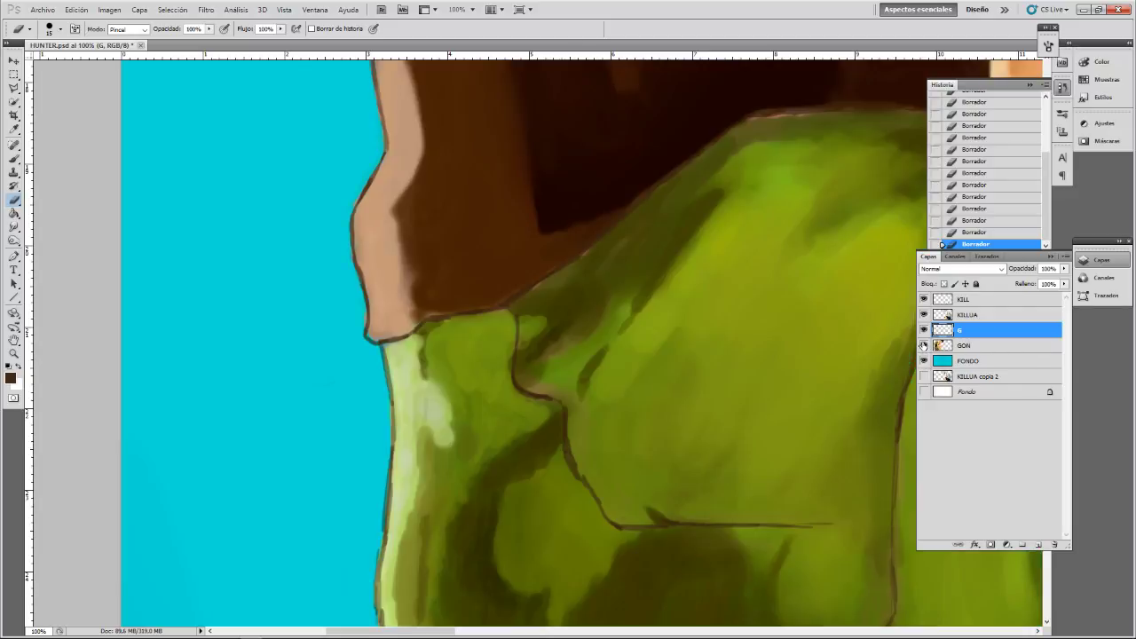
pyautogui.click(924, 345)
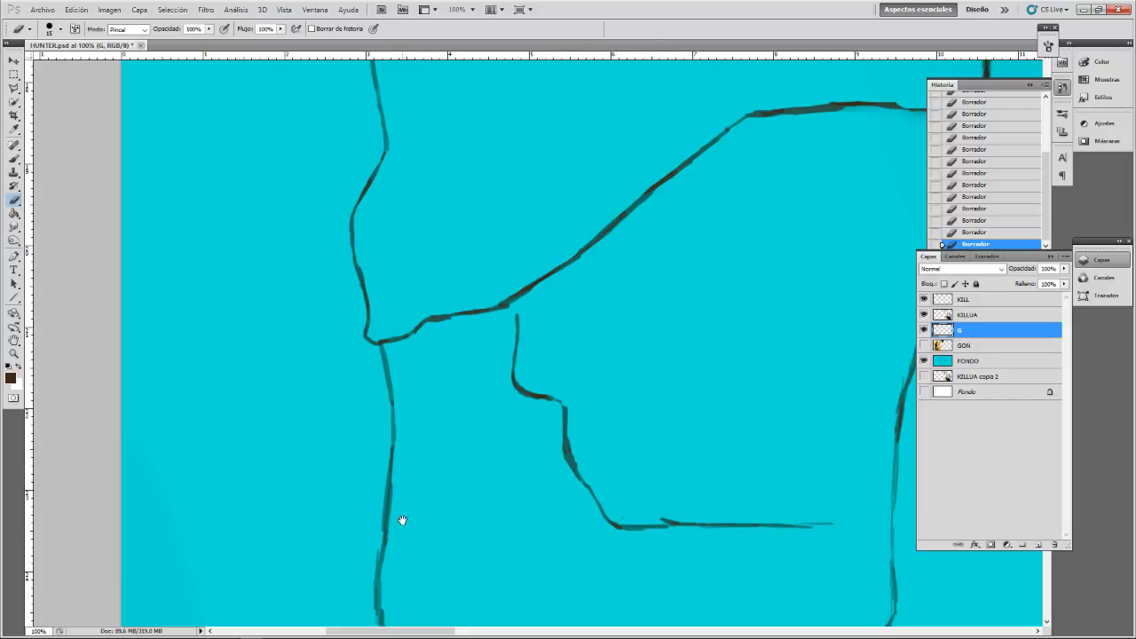
# - Erase the rough edges of the long outer outline below the hem down to its junction, undoing an inaccurate stroke
pyautogui.moveTo(401, 520)
pyautogui.mouseDown()
pyautogui.moveTo(528, 254)
pyautogui.moveTo(559, 214)
pyautogui.mouseUp()
pyautogui.moveTo(507, 175); pyautogui.dragTo(482, 294)
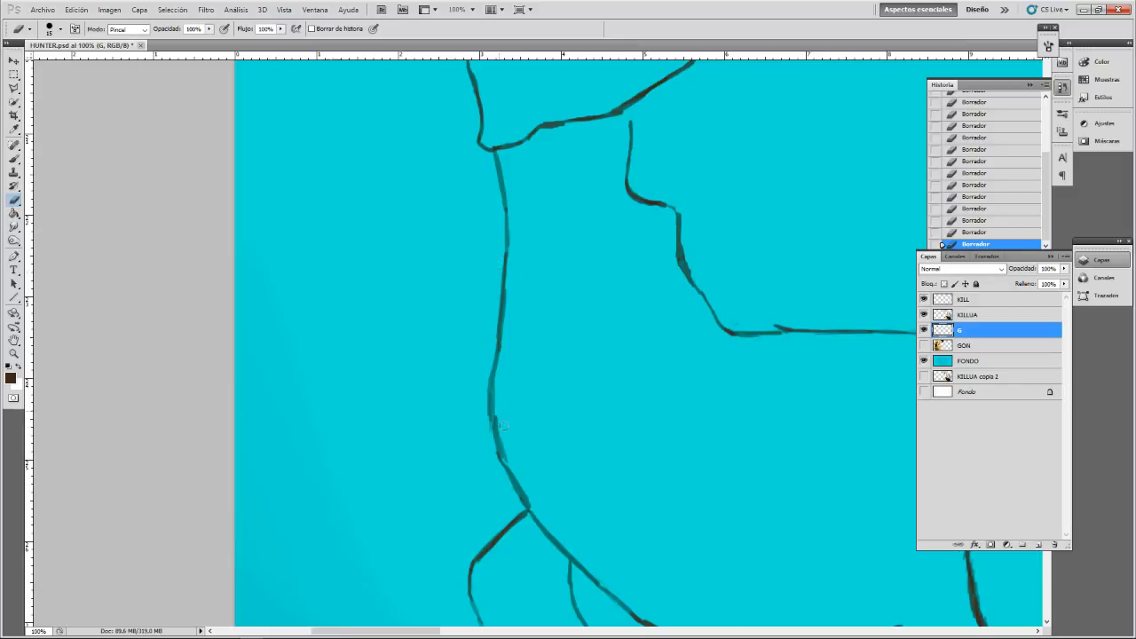
pyautogui.moveTo(505, 454); pyautogui.dragTo(486, 384)
pyautogui.hotkey('ctrl', 'z')
# - Erase the rough edges of the two lower limb outlines from the junction down to the canvas edge
pyautogui.moveTo(533, 455)
pyautogui.mouseDown()
pyautogui.moveTo(515, 314)
pyautogui.moveTo(551, 313)
pyautogui.mouseUp()
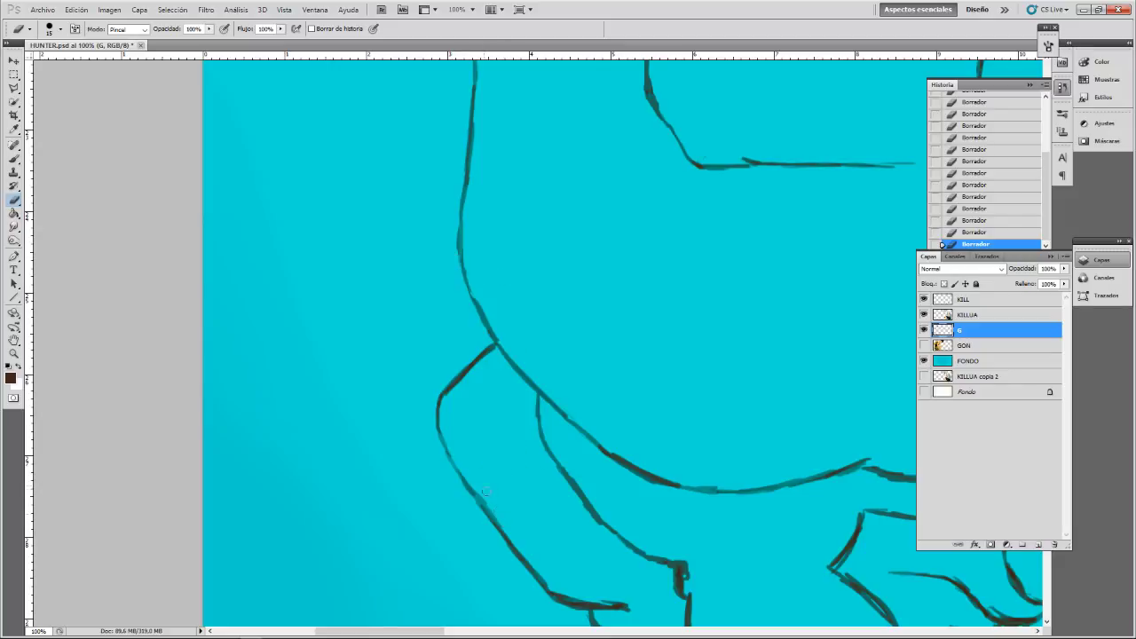
pyautogui.moveTo(493, 515); pyautogui.dragTo(485, 496)
pyautogui.moveTo(482, 474); pyautogui.dragTo(550, 205)
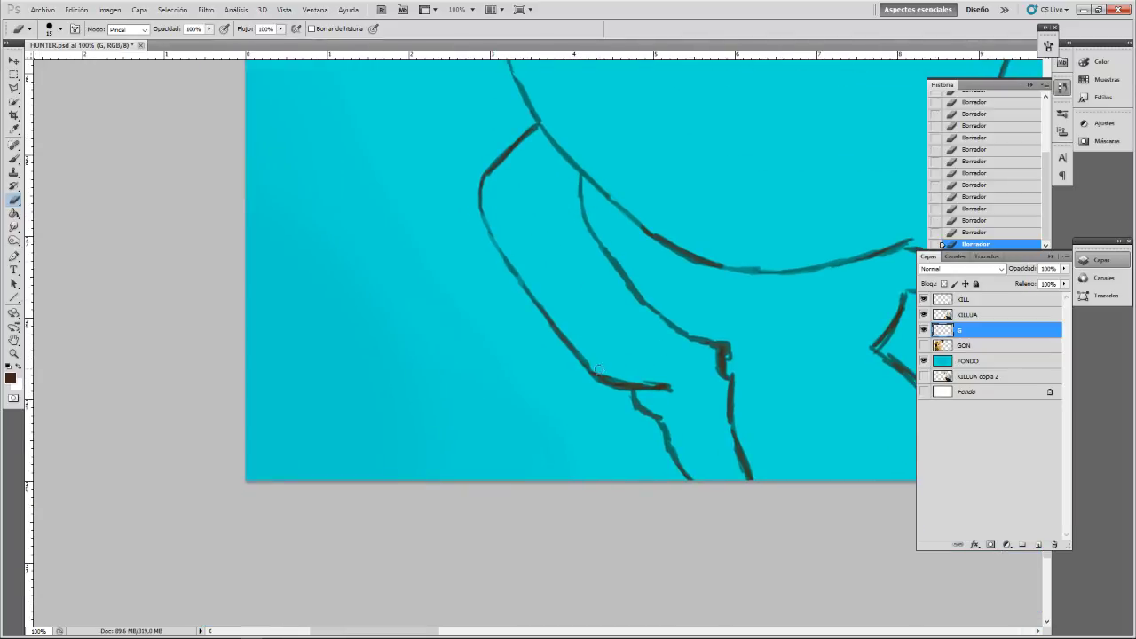
pyautogui.moveTo(634, 380); pyautogui.dragTo(675, 388)
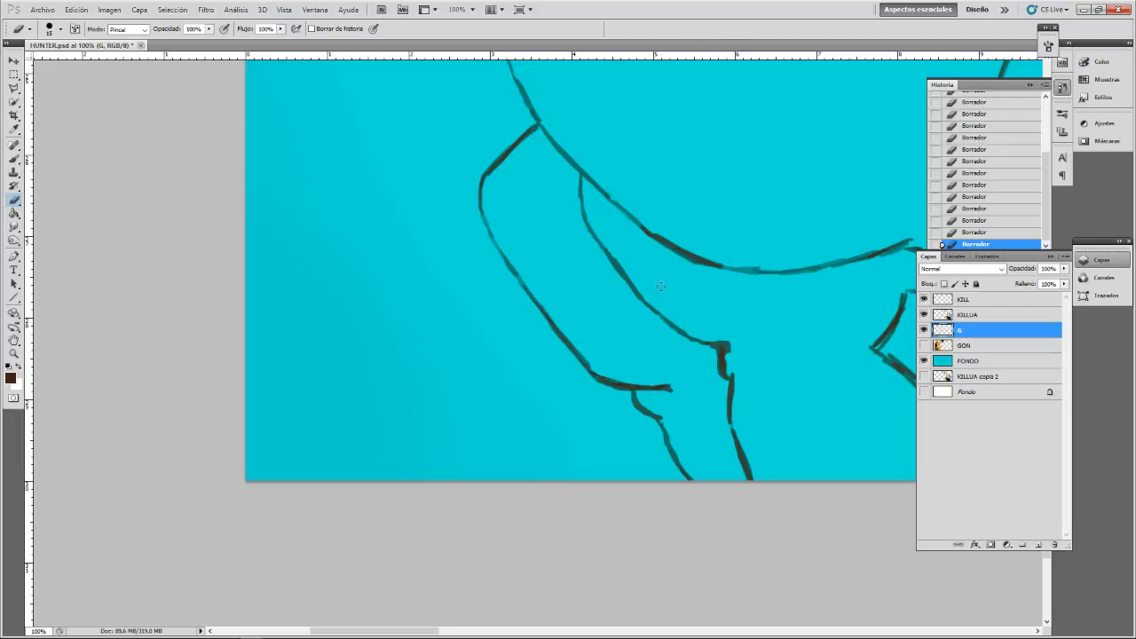
pyautogui.moveTo(781, 434); pyautogui.dragTo(634, 356)
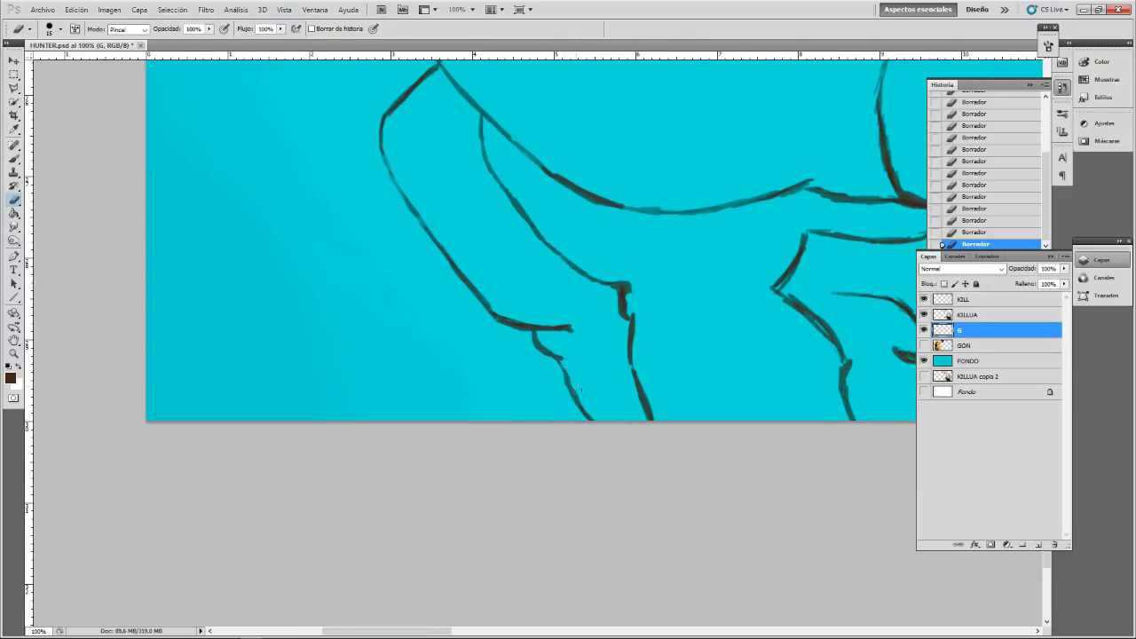
# - Thin the thick section of the curved lower body outline just past the limb junction
pyautogui.moveTo(827, 322); pyautogui.dragTo(705, 411)
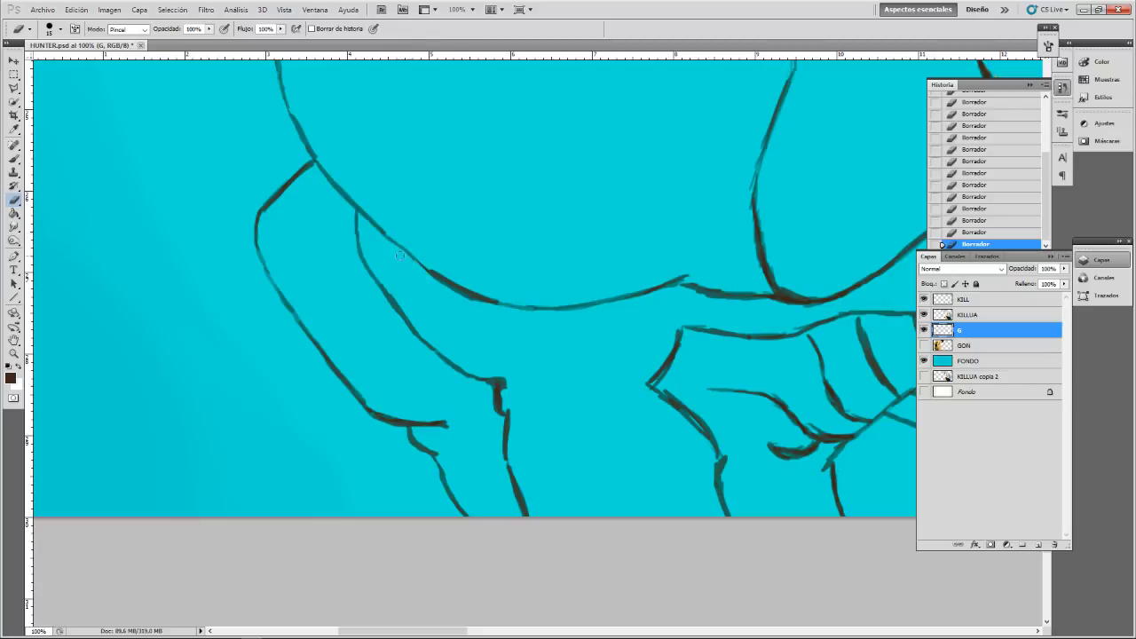
pyautogui.moveTo(431, 261); pyautogui.dragTo(456, 282)
pyautogui.moveTo(445, 276); pyautogui.dragTo(483, 291)
pyautogui.moveTo(308, 74); pyautogui.dragTo(433, 338)
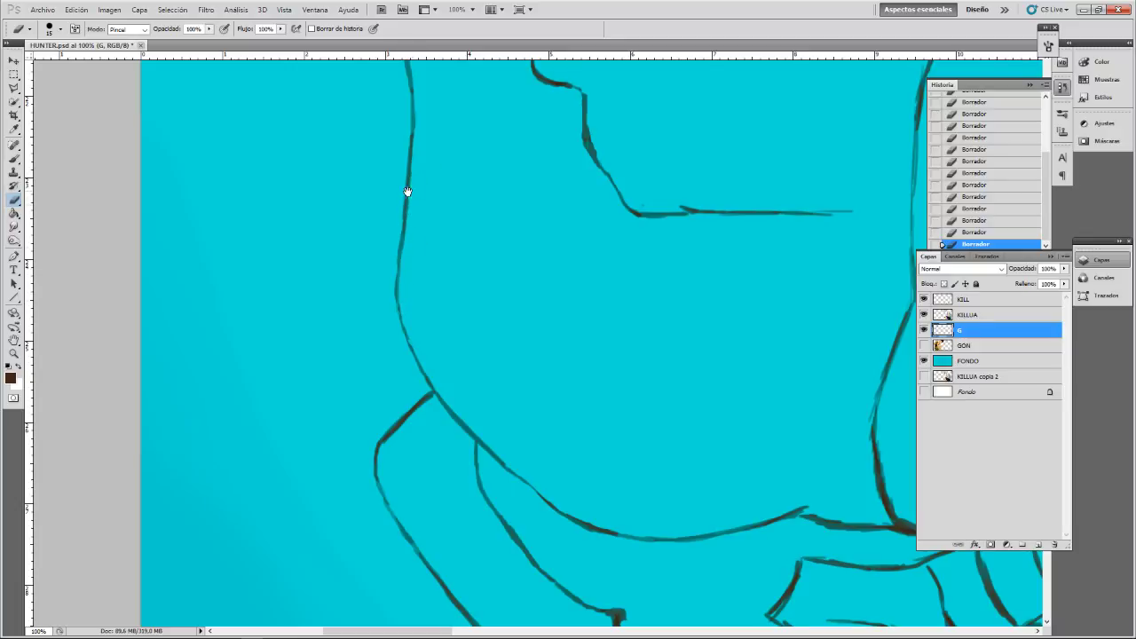
pyautogui.scroll(5, 406, 192)
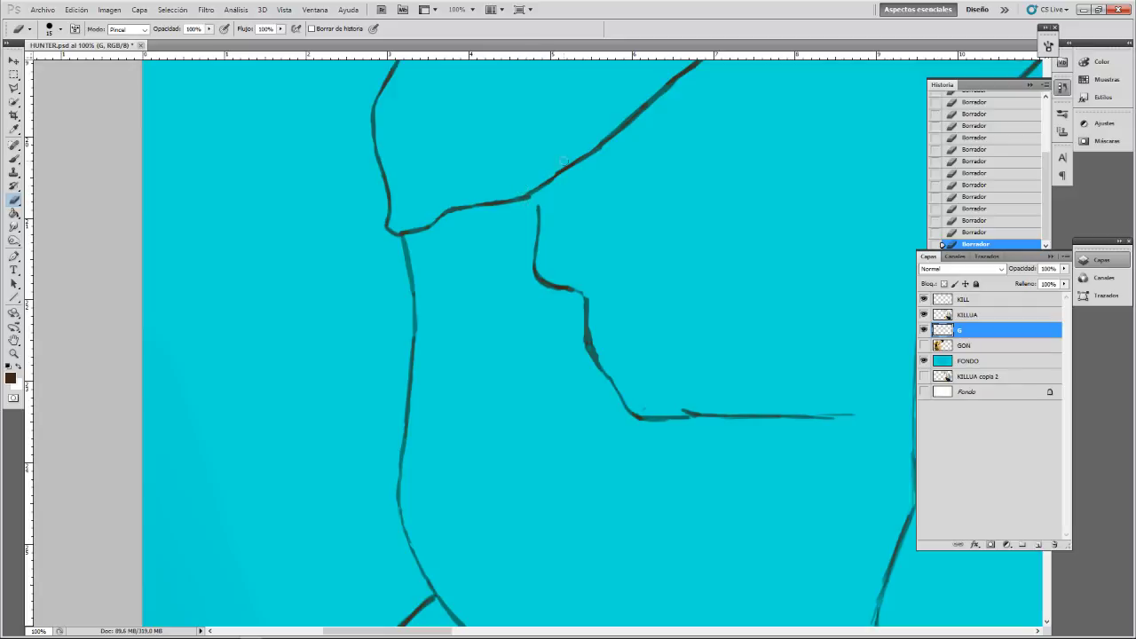
# - Clean the underside of the horizontal fold line and thin the long vertical outline beside it along its full height
pyautogui.moveTo(568, 383); pyautogui.dragTo(444, 256)
pyautogui.moveTo(715, 242); pyautogui.dragTo(662, 243)
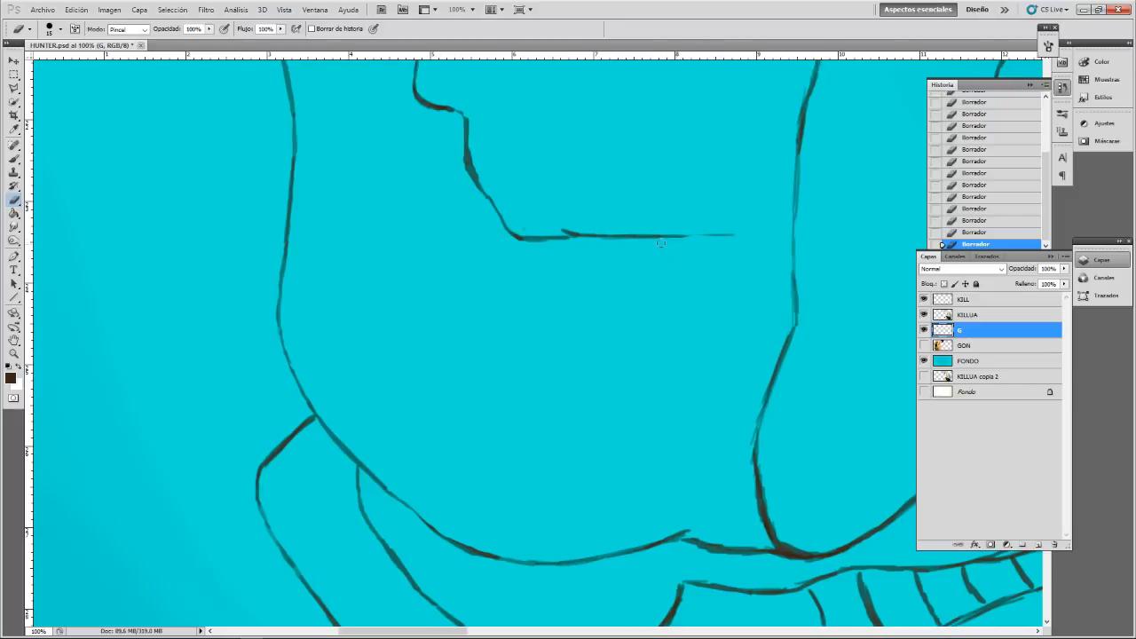
pyautogui.moveTo(692, 418); pyautogui.dragTo(609, 274)
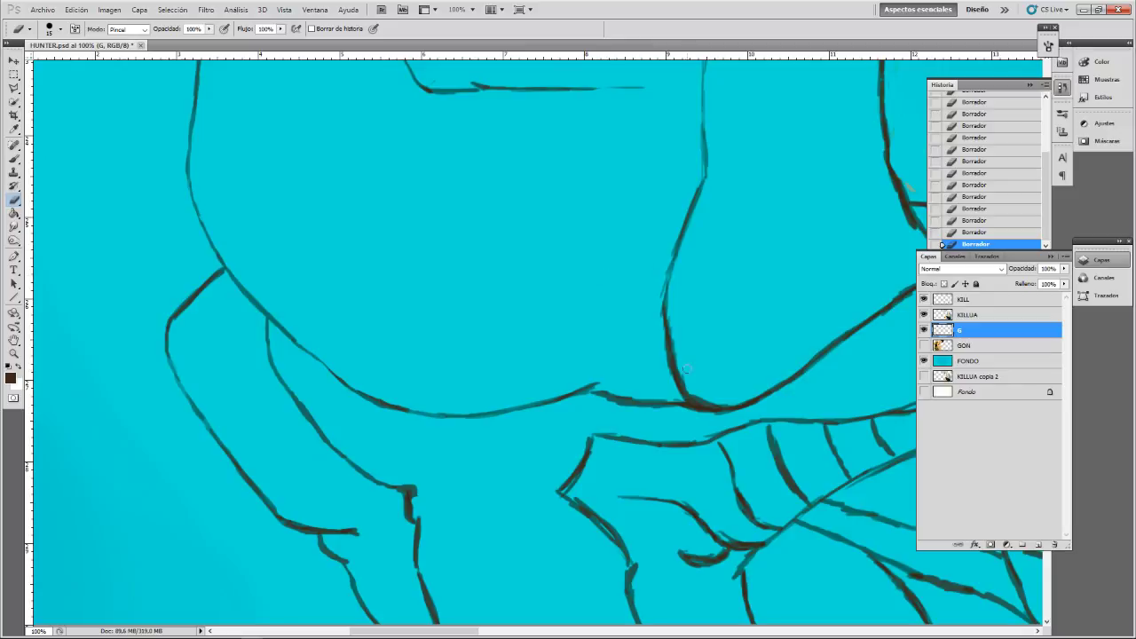
pyautogui.moveTo(684, 370); pyautogui.dragTo(675, 314)
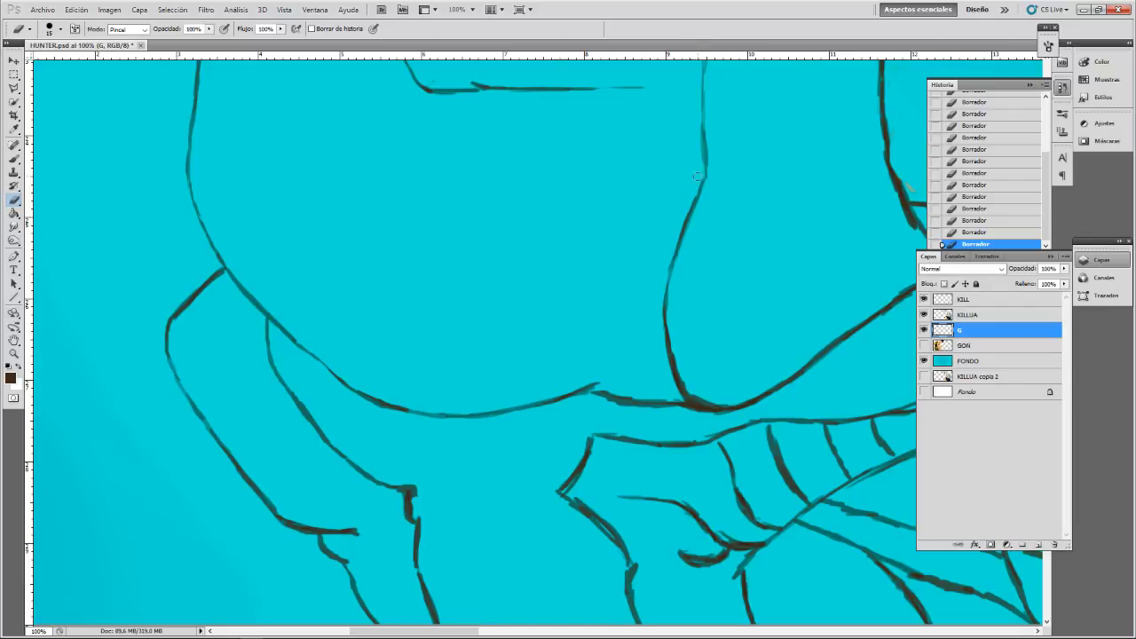
pyautogui.moveTo(692, 119); pyautogui.dragTo(684, 325)
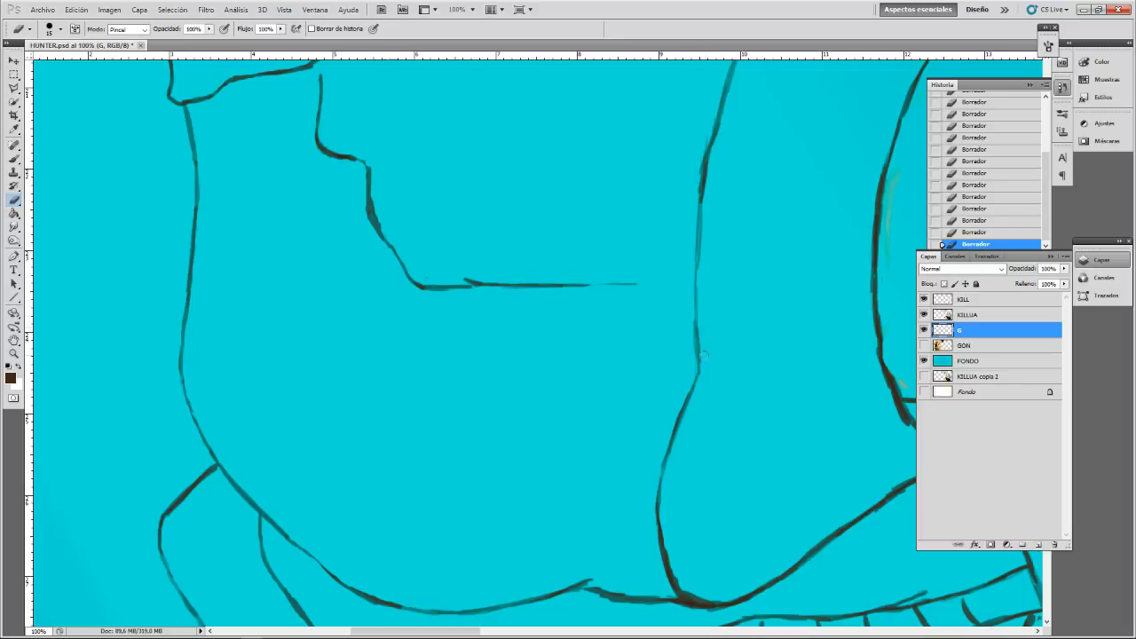
pyautogui.moveTo(699, 236)
pyautogui.mouseDown()
pyautogui.moveTo(700, 264)
pyautogui.moveTo(704, 214)
pyautogui.mouseUp()
pyautogui.scroll(10, 703, 245)
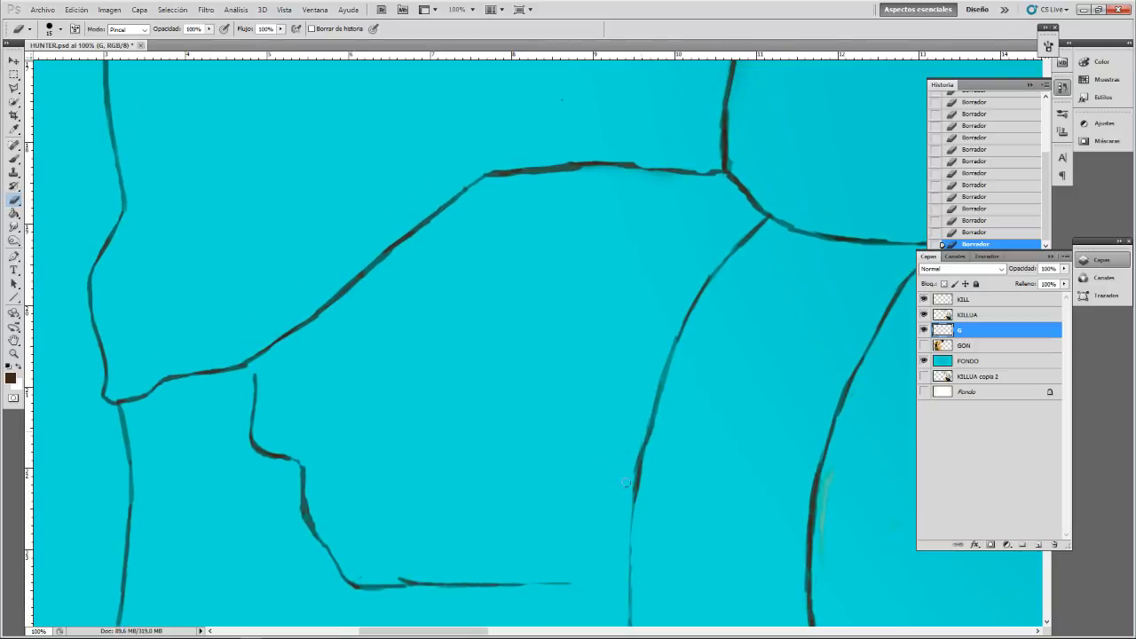
pyautogui.moveTo(626, 482); pyautogui.dragTo(633, 462)
# - Erase the smudges along the outer side of the body outline below the zigzag band, using a larger eraser
pyautogui.moveTo(702, 117); pyautogui.dragTo(710, 327)
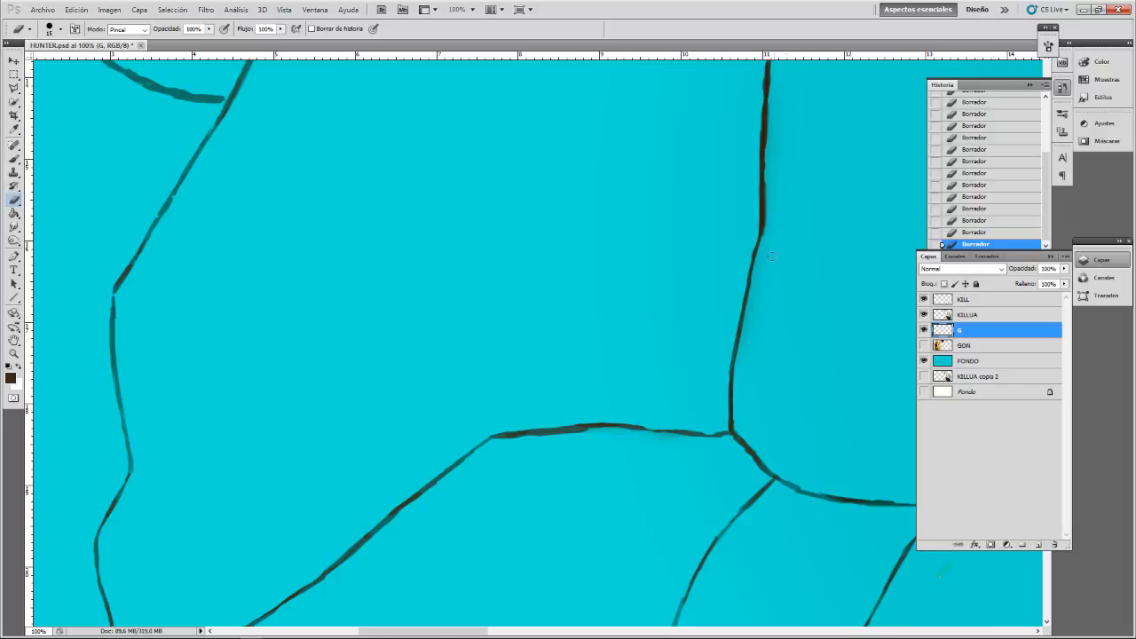
pyautogui.moveTo(773, 188); pyautogui.dragTo(774, 353)
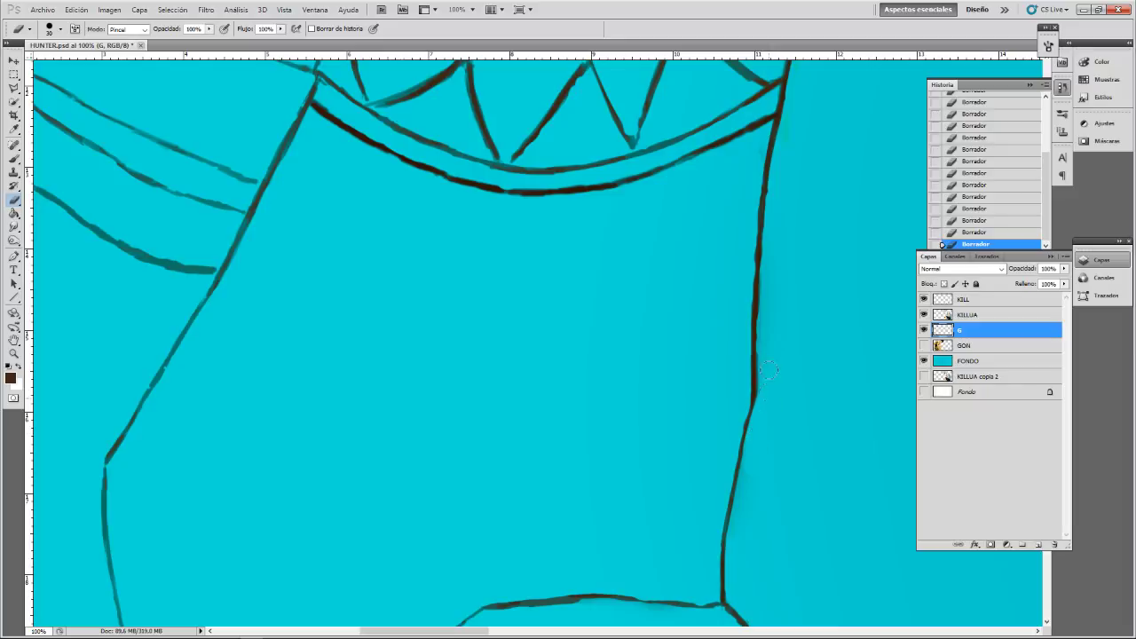
pyautogui.moveTo(767, 386); pyautogui.dragTo(765, 362)
pyautogui.moveTo(749, 481); pyautogui.dragTo(750, 473)
pyautogui.moveTo(770, 288); pyautogui.dragTo(771, 317)
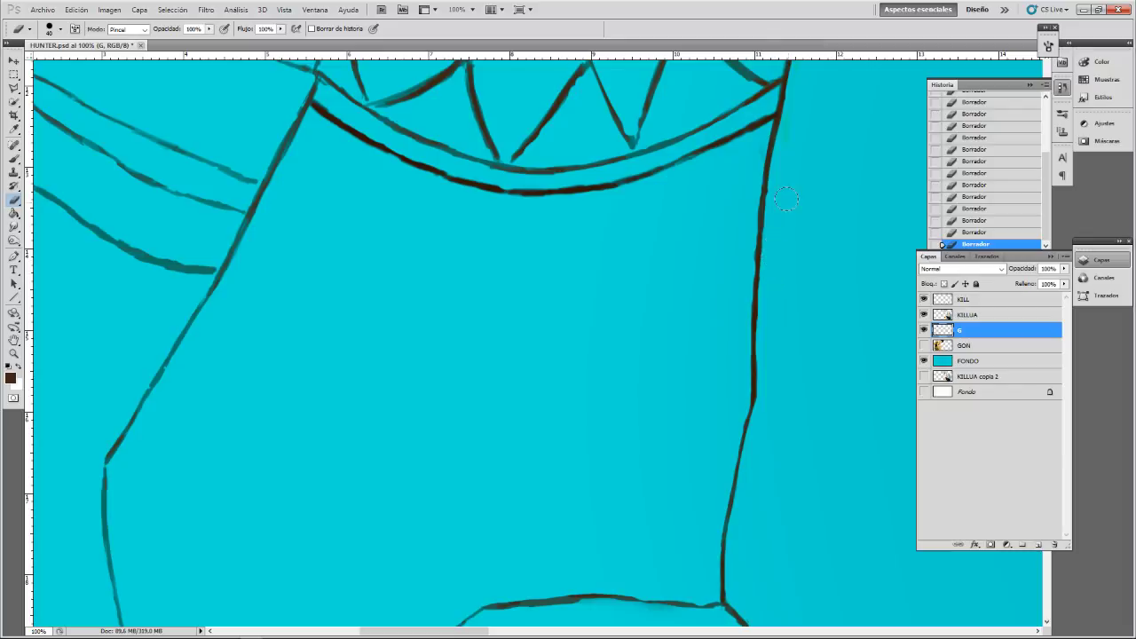
pyautogui.moveTo(783, 186); pyautogui.dragTo(778, 206)
# - Reduce the eraser size and clean the outer body outline beside the zigzag band up to the band's upper corner
pyautogui.moveTo(807, 96); pyautogui.dragTo(781, 274)
pyautogui.press('[')
pyautogui.press('[')
pyautogui.press('[')
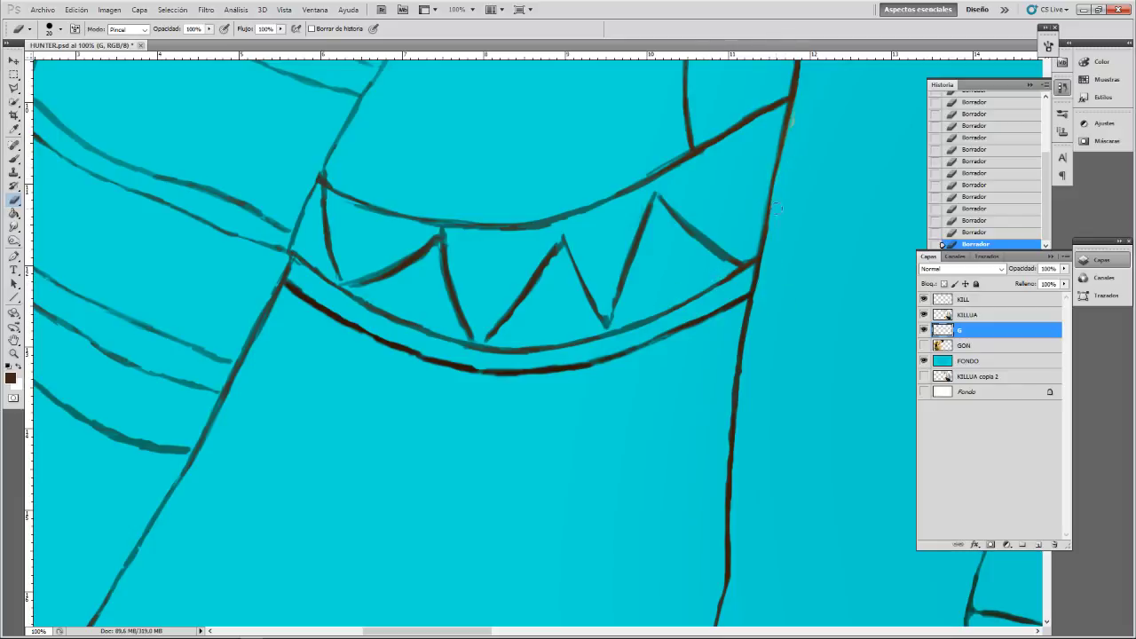
pyautogui.moveTo(808, 133); pyautogui.dragTo(774, 271)
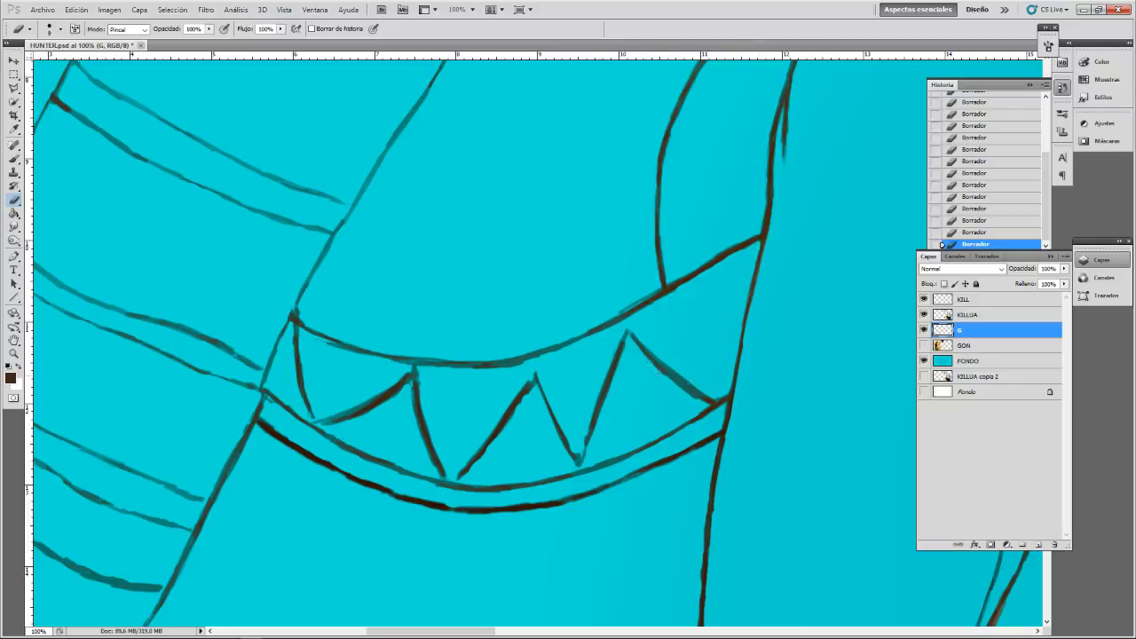
# - Thin the zigzag band's upper curve and its zigzag strokes with a 15 px eraser, undoing an inaccurate stroke
pyautogui.press(']')
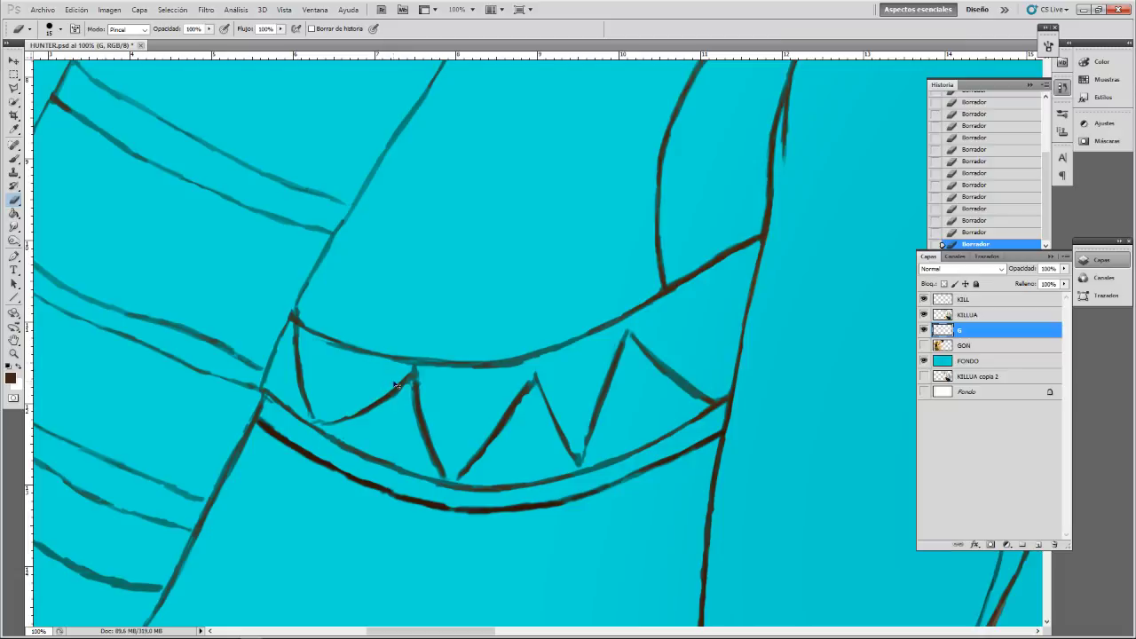
pyautogui.hotkey('ctrl', 'z')
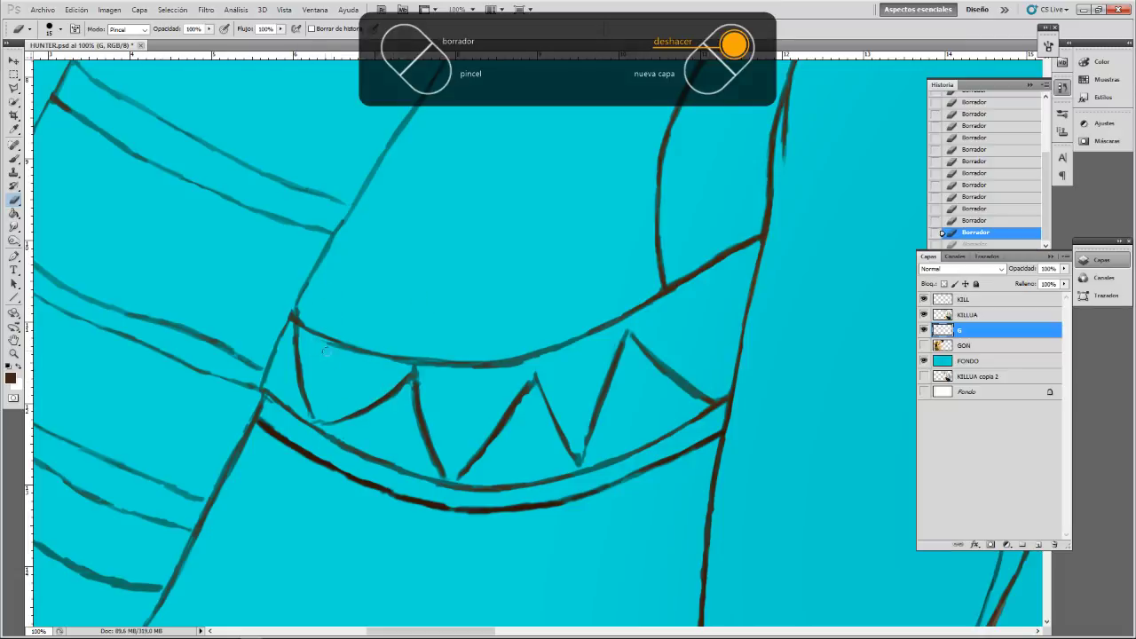
pyautogui.moveTo(327, 351)
pyautogui.mouseDown()
pyautogui.moveTo(327, 340)
pyautogui.moveTo(344, 351)
pyautogui.mouseUp()
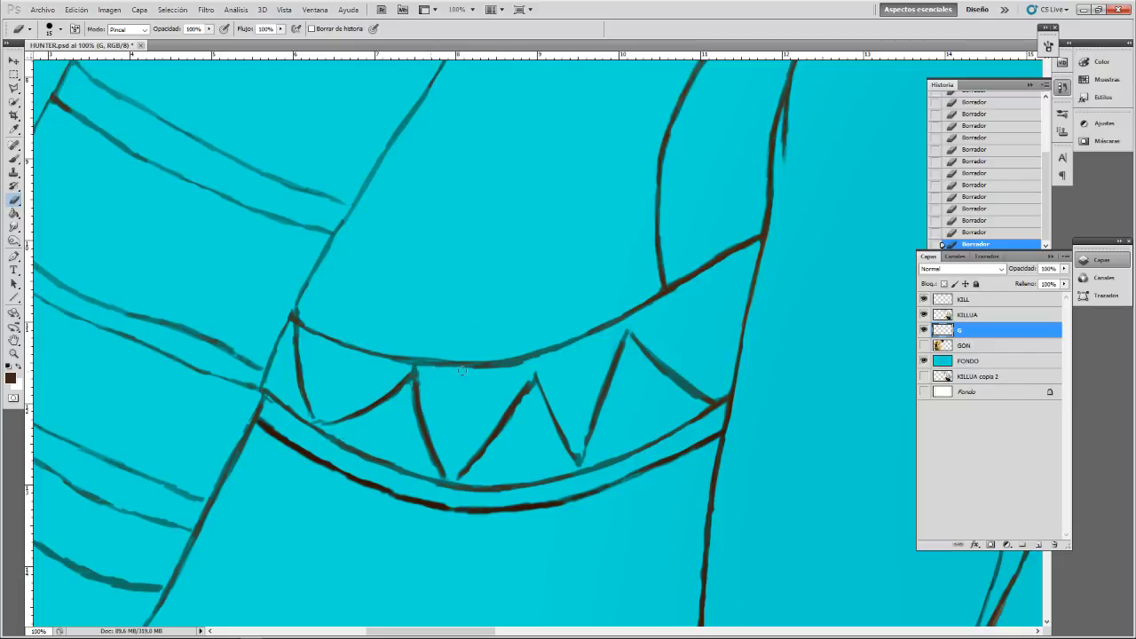
pyautogui.moveTo(442, 370); pyautogui.dragTo(559, 357)
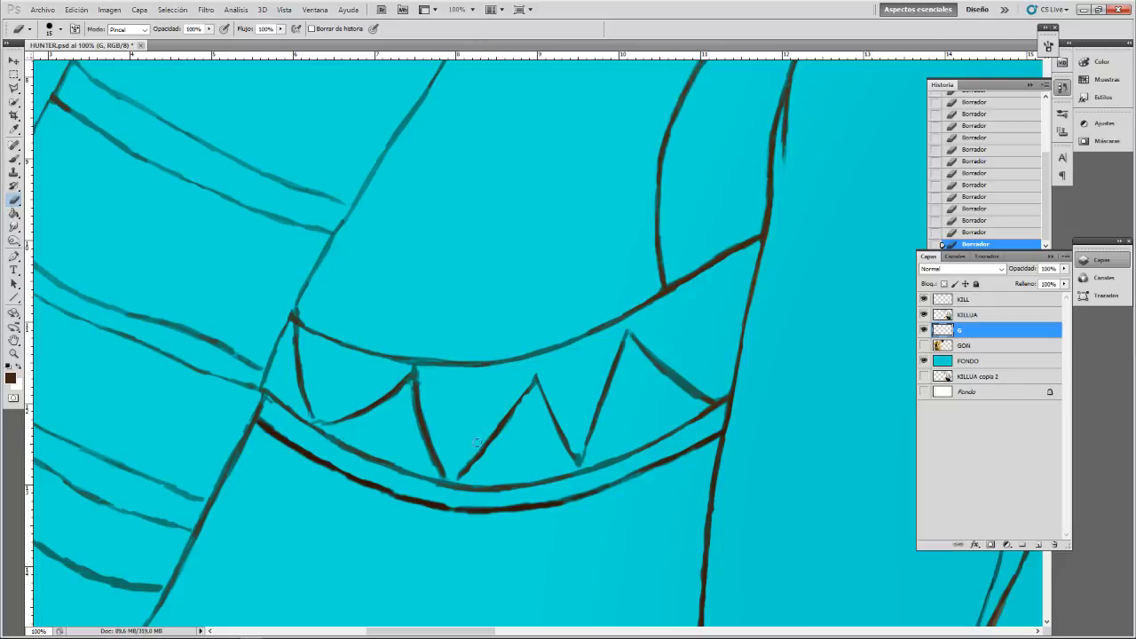
pyautogui.moveTo(456, 470); pyautogui.dragTo(484, 431)
# - Trim the pointed lower corner and bottom edge of the triangular shape beside the body, undoing an inaccurate stroke
pyautogui.scroll(-5, 509, 393)
pyautogui.hscroll(3, 510, 393)
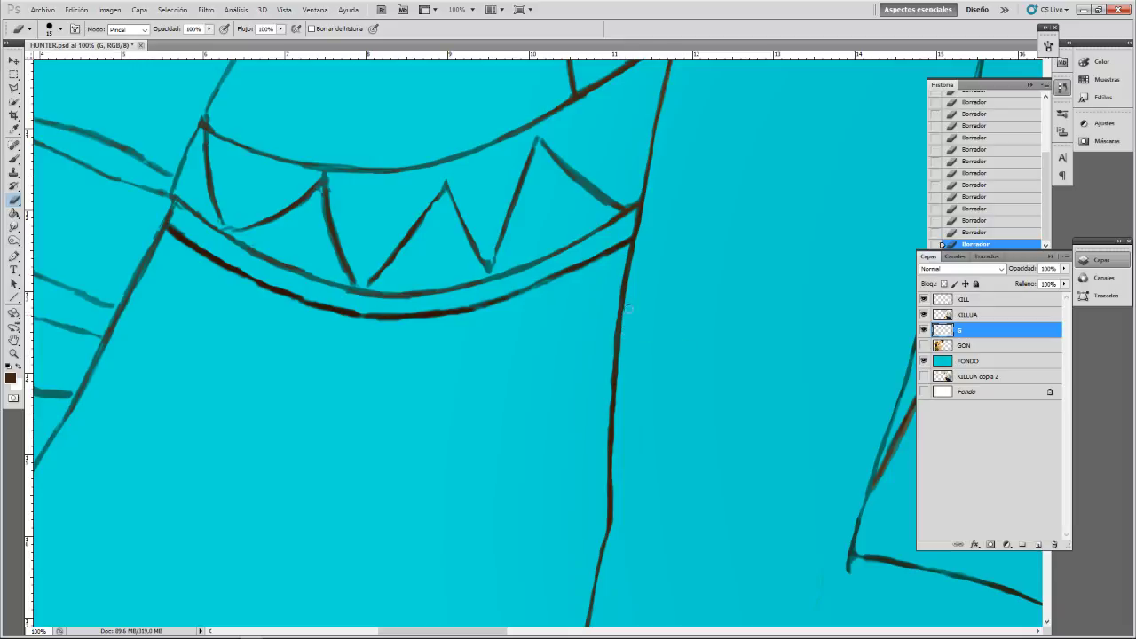
pyautogui.moveTo(787, 444); pyautogui.dragTo(601, 258)
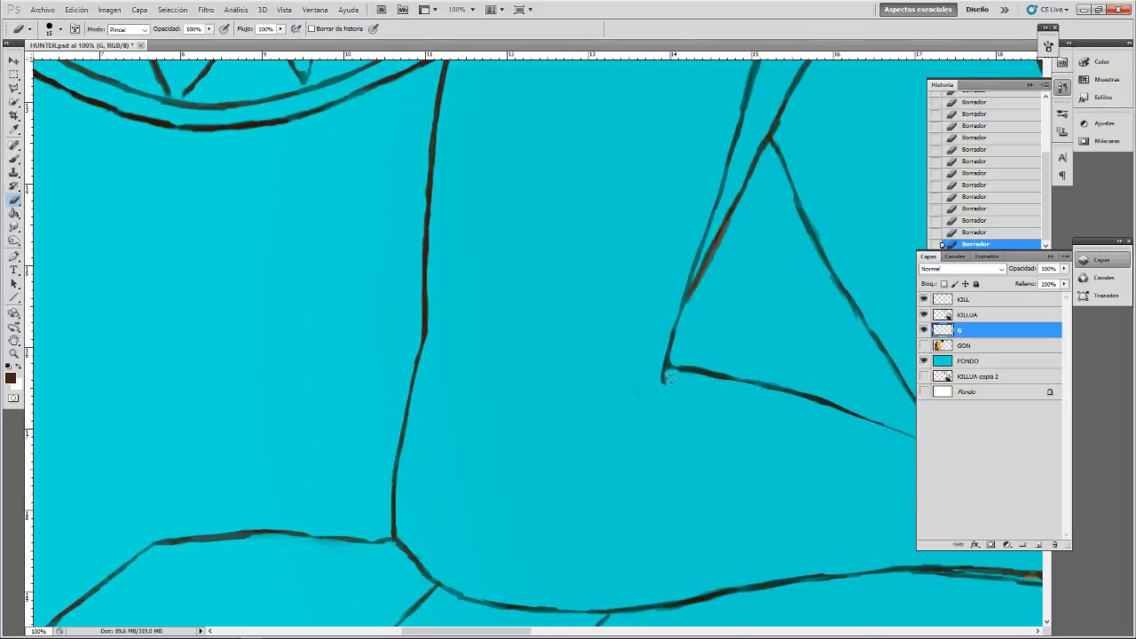
pyautogui.click(670, 378)
pyautogui.hotkey('ctrl', 'z')
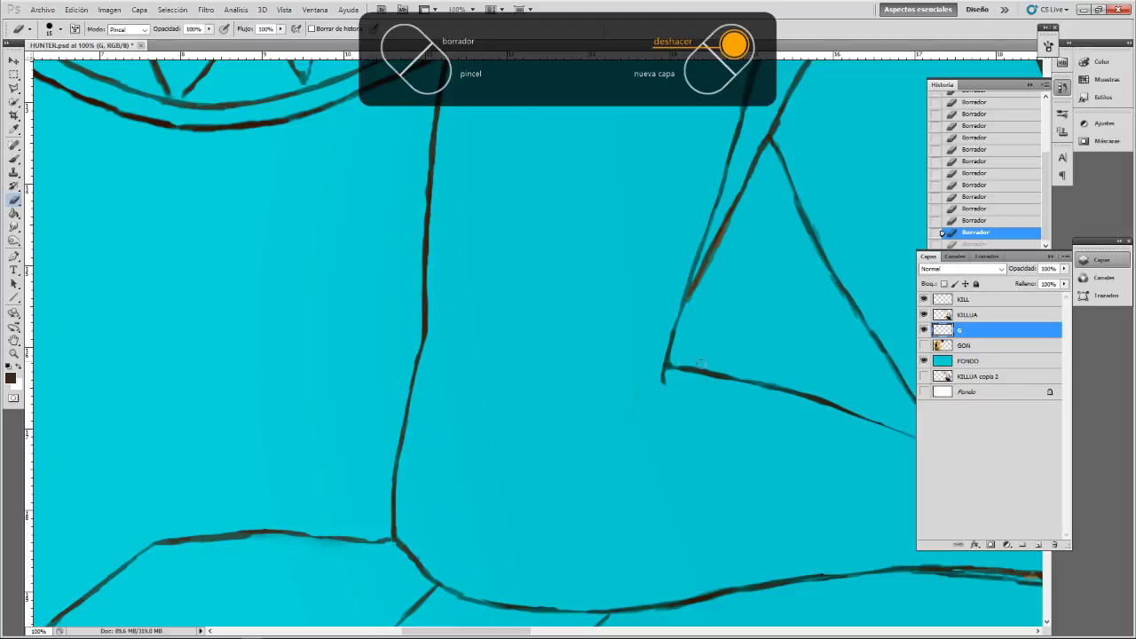
pyautogui.hotkey('ctrl', 'z')
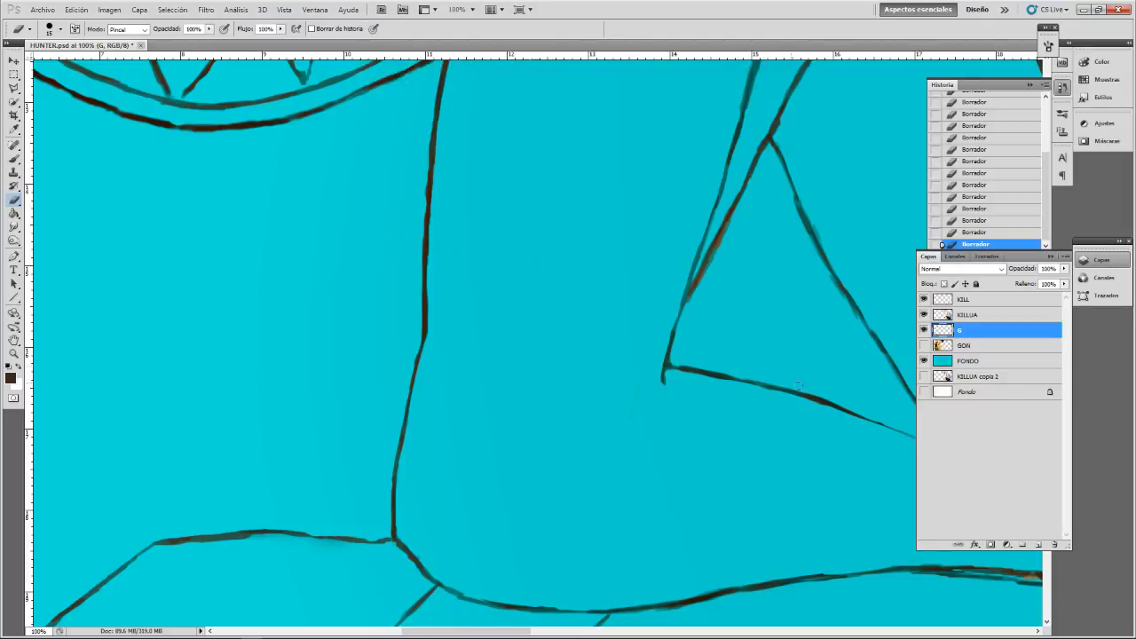
# - Thin the sides of the triangular shape and the curved line rising from its apex
pyautogui.moveTo(847, 387); pyautogui.dragTo(701, 360)
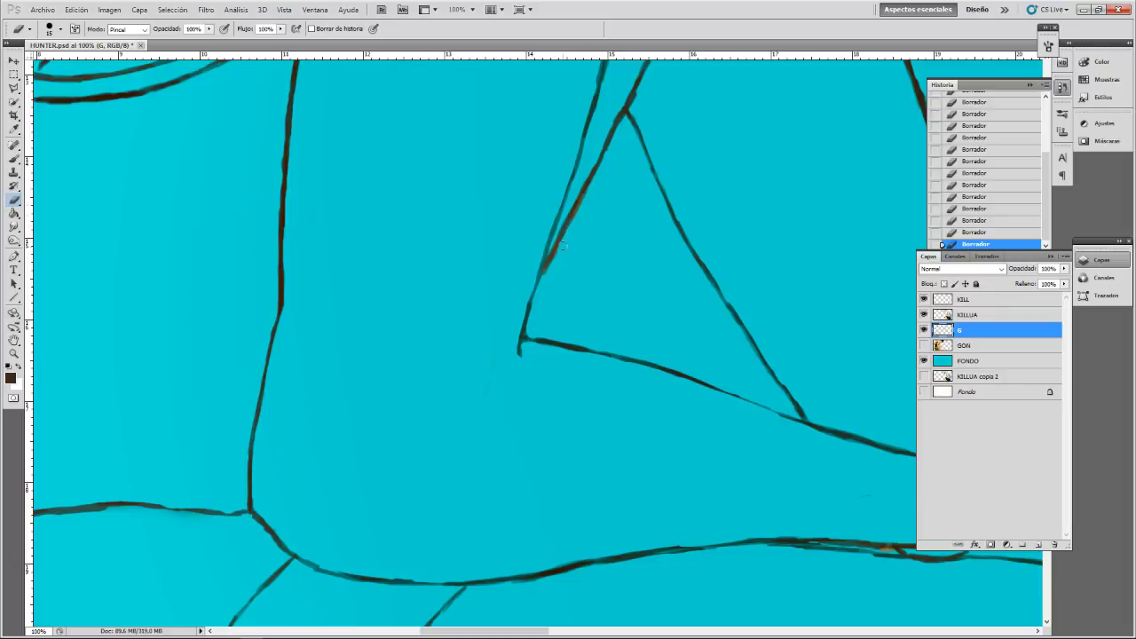
pyautogui.moveTo(562, 251); pyautogui.dragTo(549, 275)
pyautogui.moveTo(630, 152); pyautogui.dragTo(568, 339)
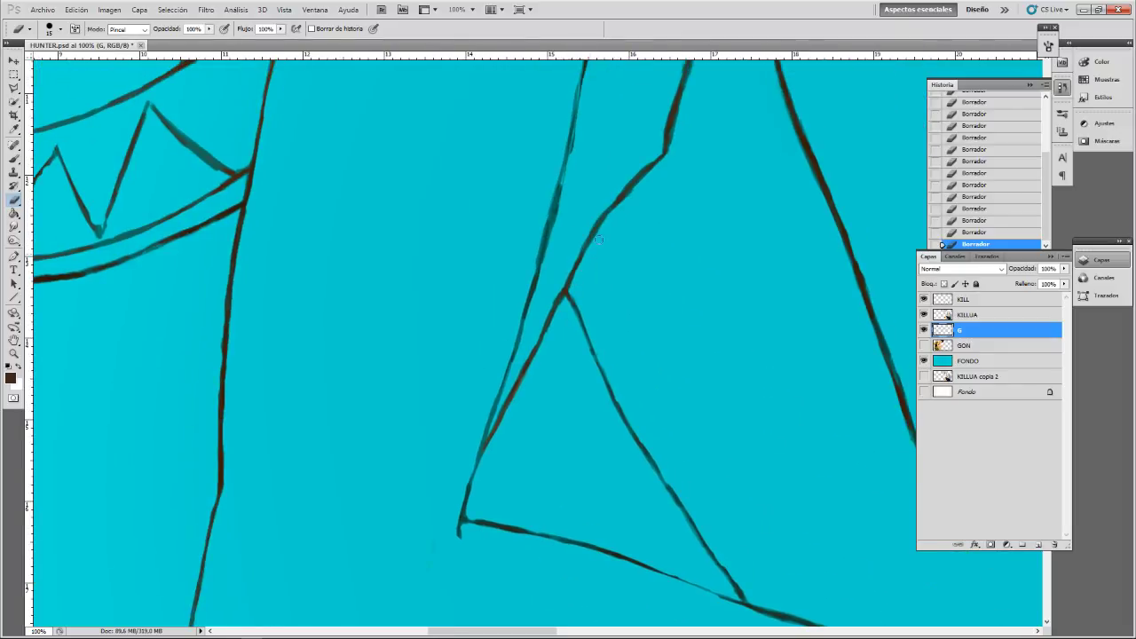
pyautogui.moveTo(606, 227)
pyautogui.mouseDown()
pyautogui.moveTo(581, 267)
pyautogui.moveTo(587, 248)
pyautogui.mouseUp()
pyautogui.moveTo(620, 207); pyautogui.dragTo(638, 185)
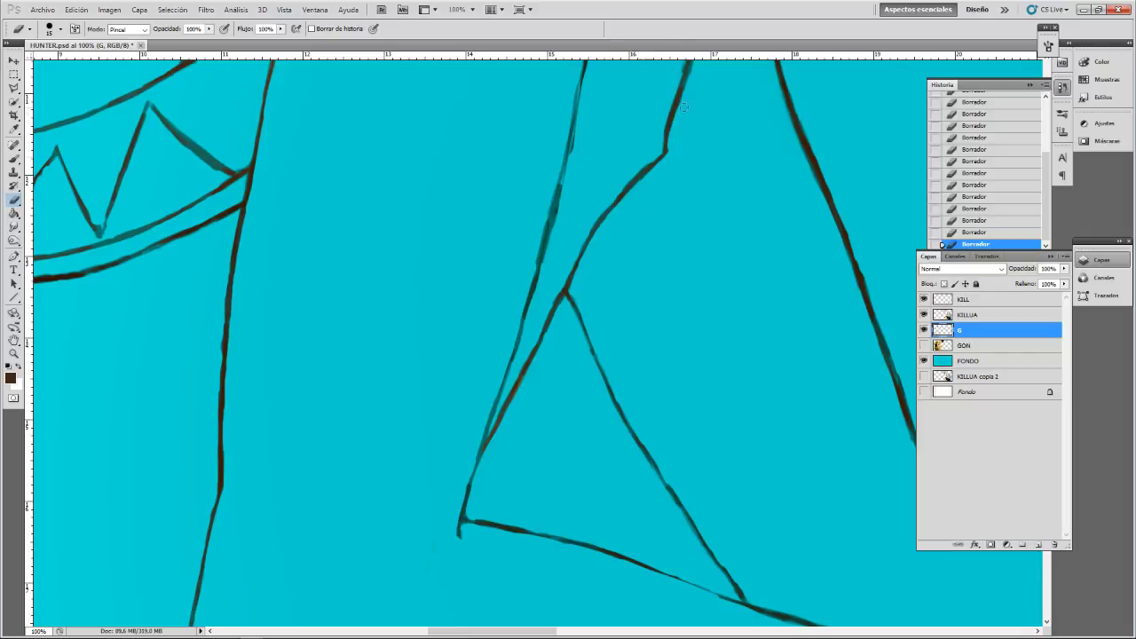
# - Clean the upper part of the bent line leading to the next junction, undoing an inaccurate stroke
pyautogui.moveTo(697, 93)
pyautogui.mouseDown()
pyautogui.moveTo(683, 223)
pyautogui.moveTo(659, 251)
pyautogui.mouseUp()
pyautogui.moveTo(702, 131); pyautogui.dragTo(687, 151)
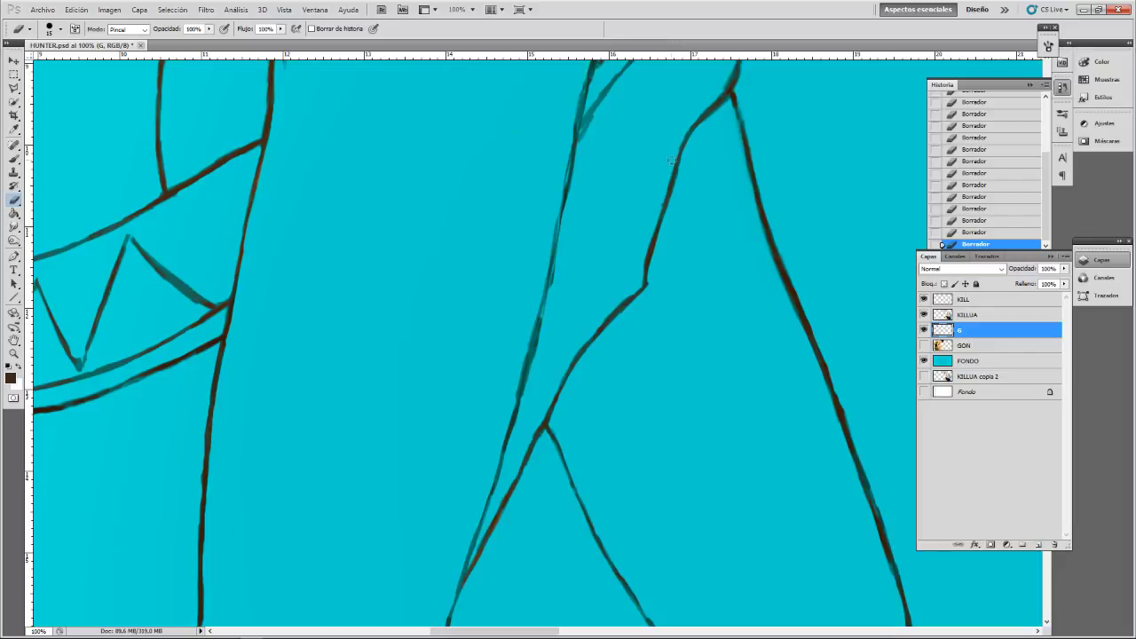
pyautogui.hotkey('ctrl', 'z')
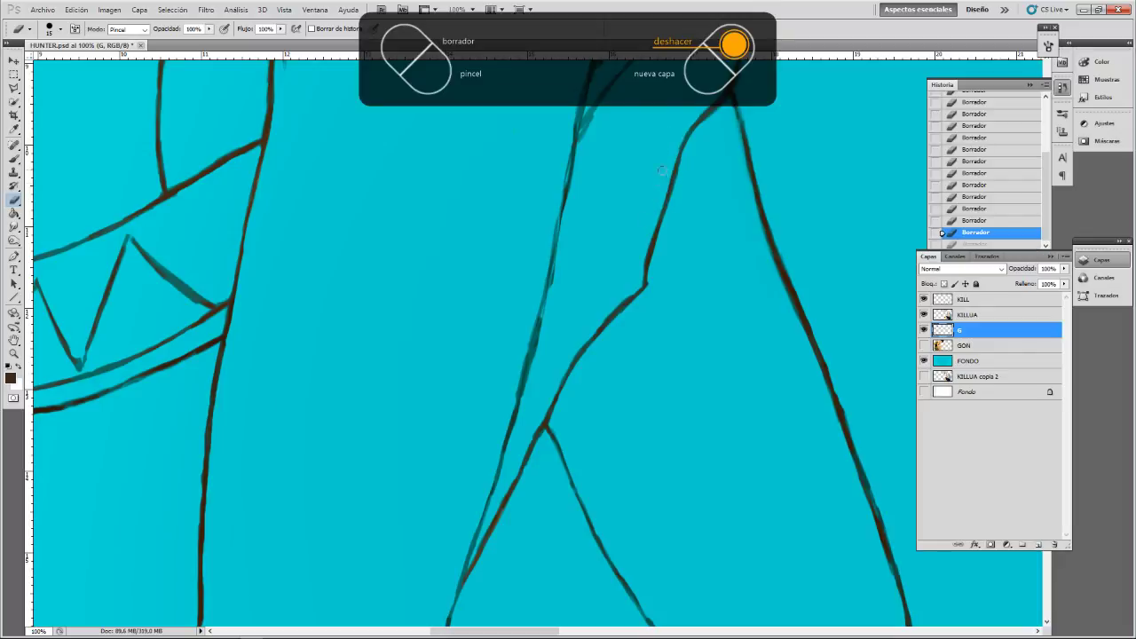
pyautogui.hotkey('ctrl', 'z')
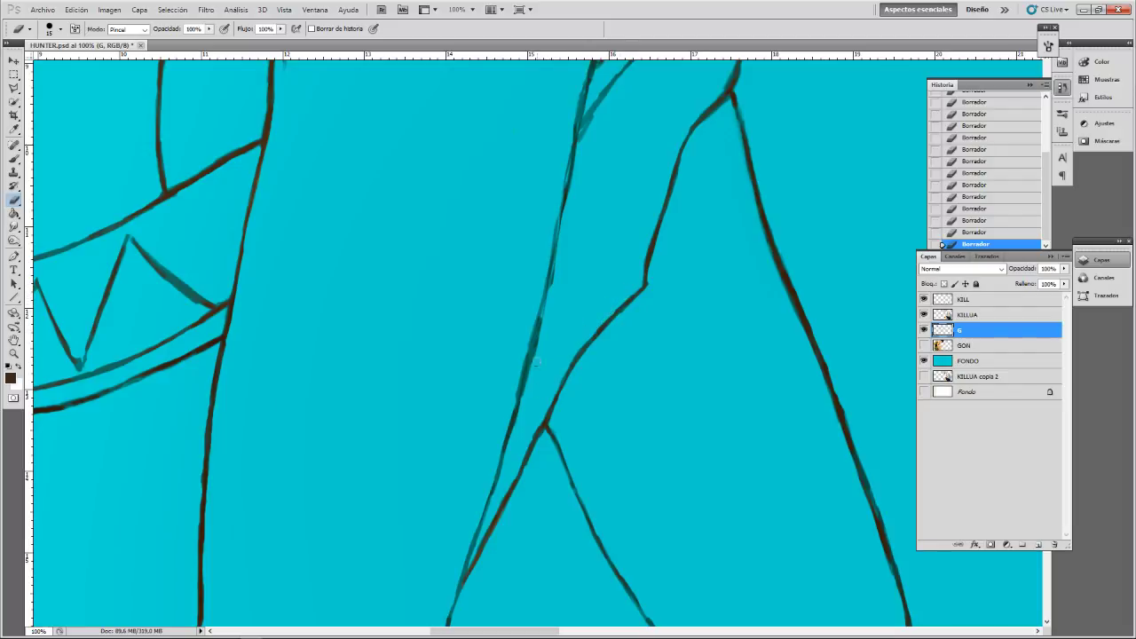
# - Thin the long slanted outline running beside the bent line on both sides with a 25 px eraser
pyautogui.hotkey('ctrl', '-')
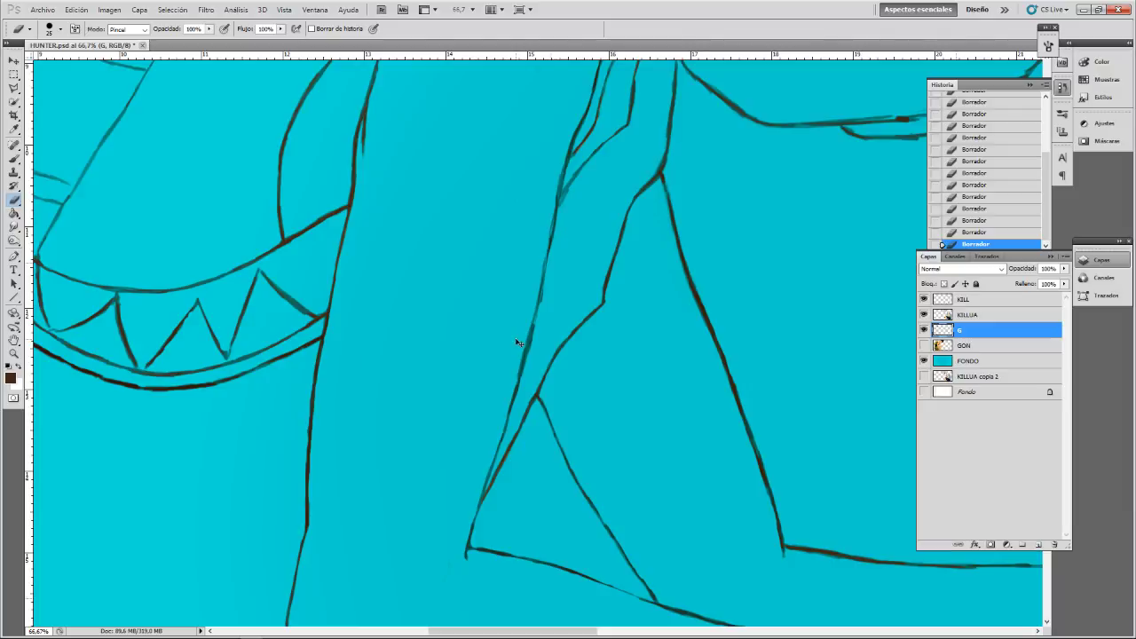
pyautogui.hotkey('ctrl', '+')
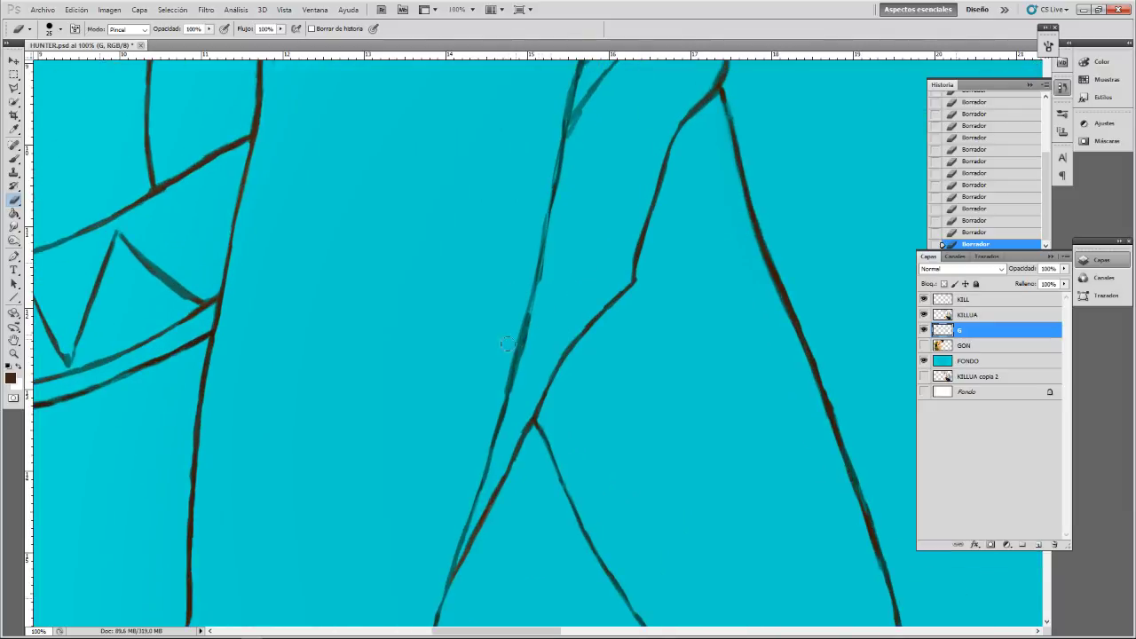
pyautogui.moveTo(508, 344); pyautogui.dragTo(516, 325)
pyautogui.moveTo(498, 387); pyautogui.dragTo(540, 220)
pyautogui.moveTo(544, 291); pyautogui.dragTo(545, 279)
pyautogui.moveTo(534, 330); pyautogui.dragTo(537, 316)
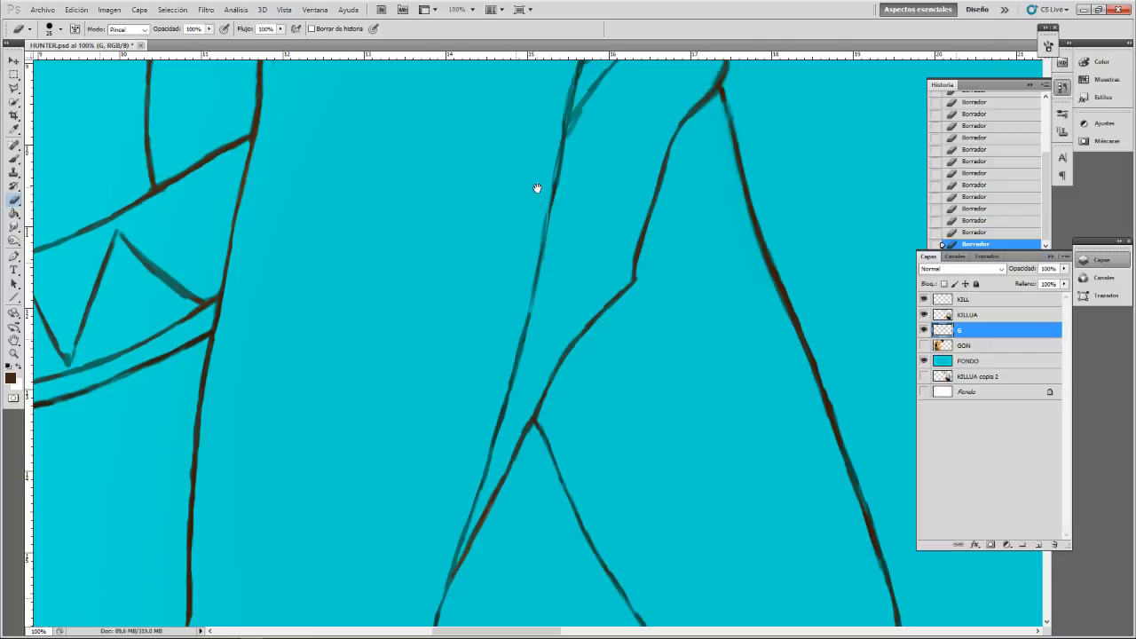
pyautogui.moveTo(538, 185); pyautogui.dragTo(490, 406)
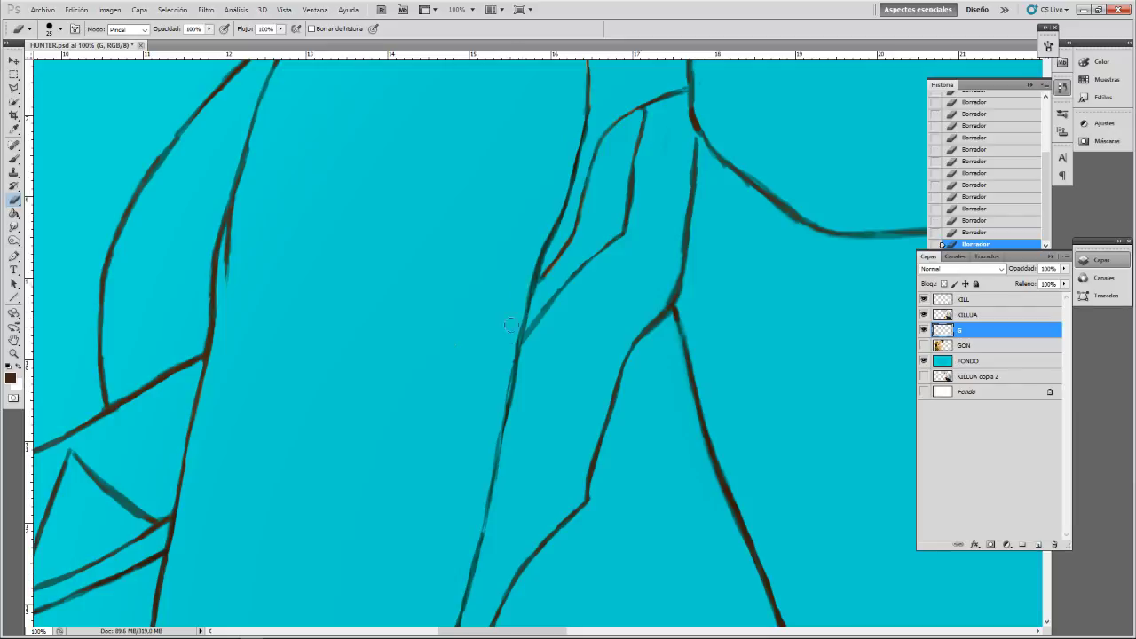
# - Thin the slanted outline up through the arched line and trim the edge of the narrow pointed shape beside it
pyautogui.moveTo(505, 367); pyautogui.dragTo(511, 324)
pyautogui.moveTo(493, 410); pyautogui.dragTo(504, 362)
pyautogui.moveTo(684, 220); pyautogui.dragTo(606, 358)
pyautogui.moveTo(577, 441)
pyautogui.mouseDown()
pyautogui.moveTo(597, 392)
pyautogui.moveTo(608, 282)
pyautogui.mouseUp()
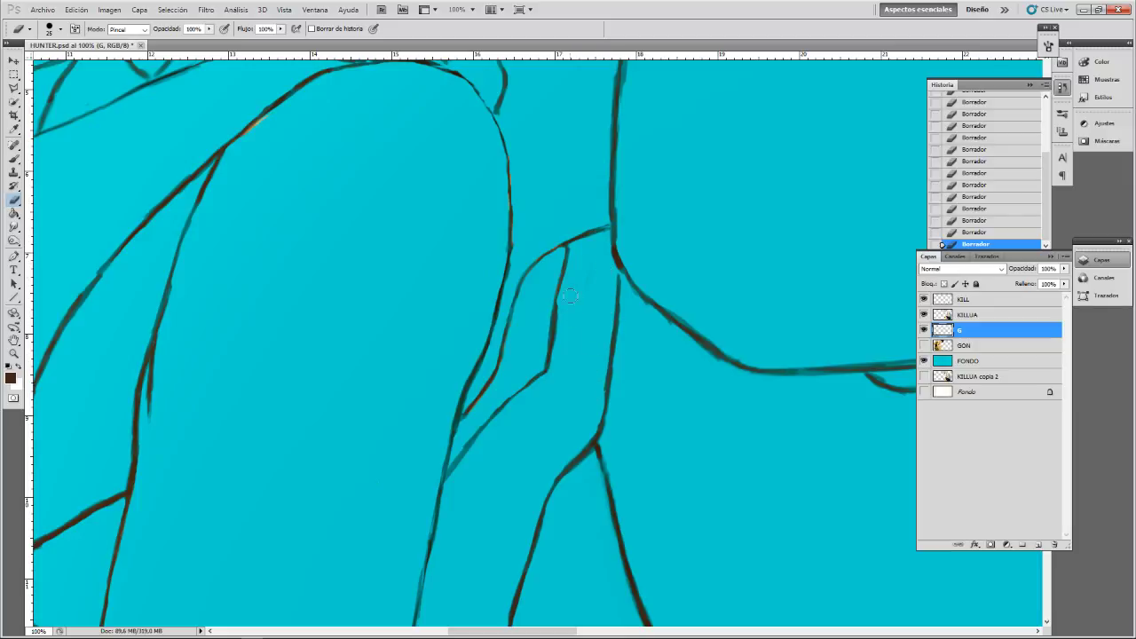
pyautogui.moveTo(568, 322)
pyautogui.mouseDown()
pyautogui.moveTo(568, 294)
pyautogui.moveTo(557, 355)
pyautogui.mouseUp()
pyautogui.moveTo(563, 306); pyautogui.dragTo(564, 298)
pyautogui.moveTo(316, 107); pyautogui.dragTo(259, 214)
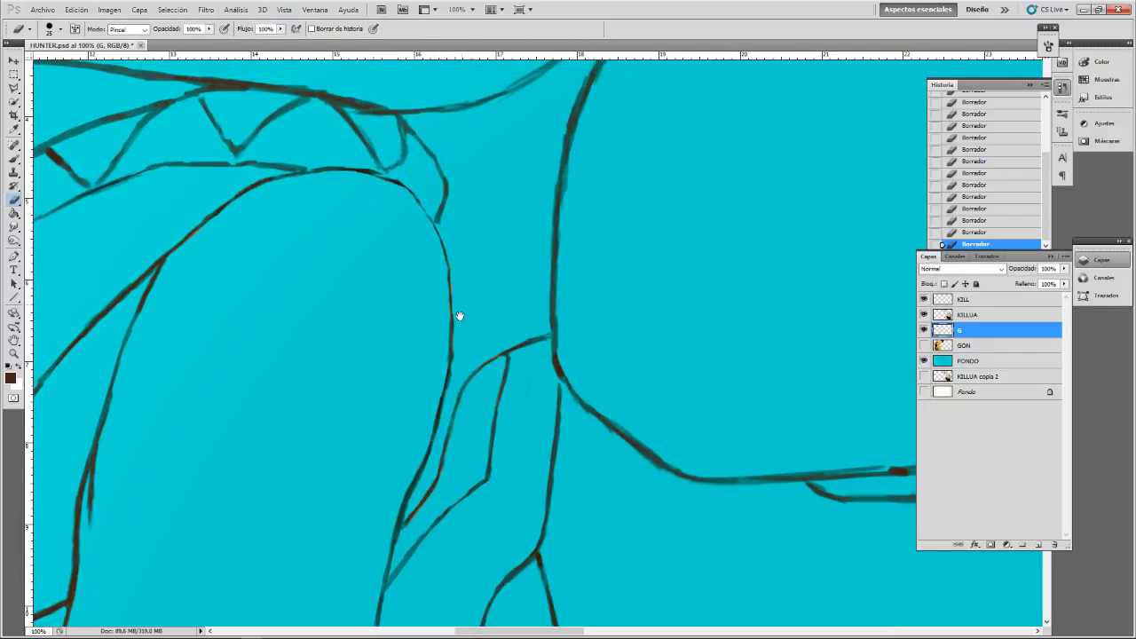
# - Clean the rough edges of the long wavy line below the triangular shape, undoing an inaccurate stroke
pyautogui.moveTo(412, 497); pyautogui.dragTo(421, 167)
pyautogui.moveTo(426, 305); pyautogui.dragTo(485, 431)
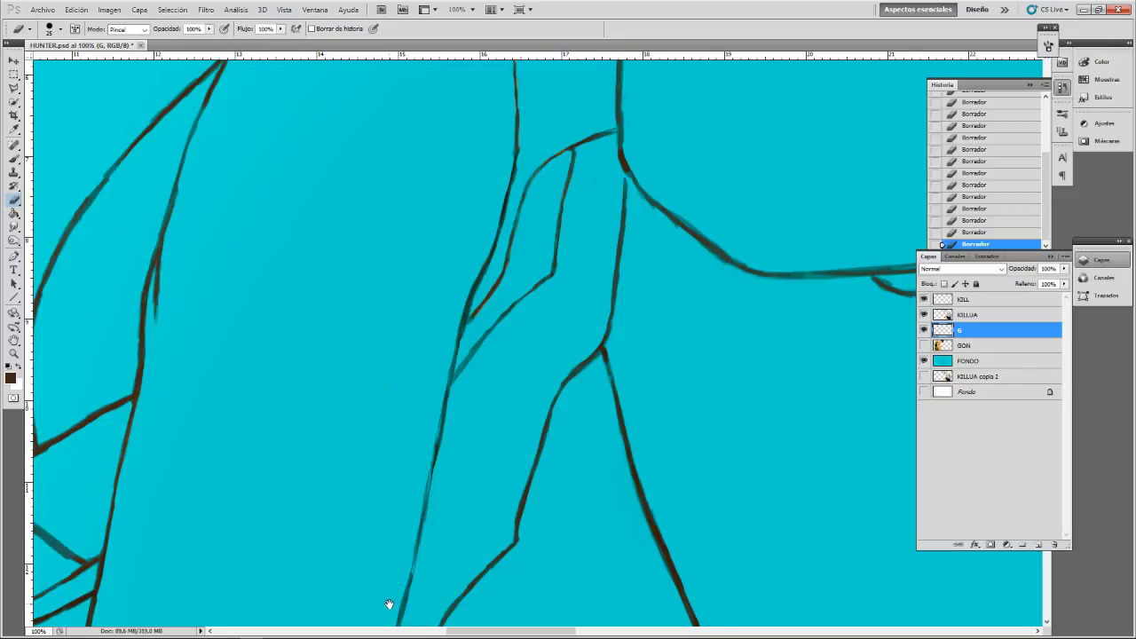
pyautogui.moveTo(388, 606)
pyautogui.mouseDown()
pyautogui.moveTo(444, 407)
pyautogui.moveTo(431, 474)
pyautogui.moveTo(448, 420)
pyautogui.moveTo(445, 460)
pyautogui.mouseUp()
pyautogui.moveTo(419, 533); pyautogui.dragTo(511, 273)
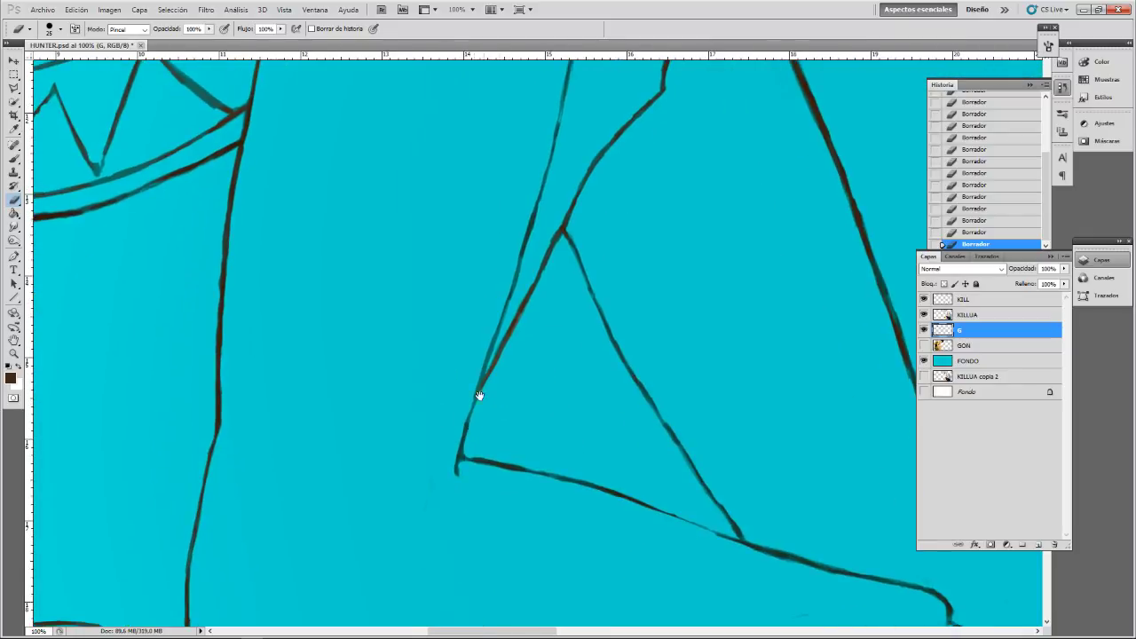
pyautogui.moveTo(442, 495)
pyautogui.mouseDown()
pyautogui.moveTo(299, 355)
pyautogui.moveTo(301, 337)
pyautogui.mouseUp()
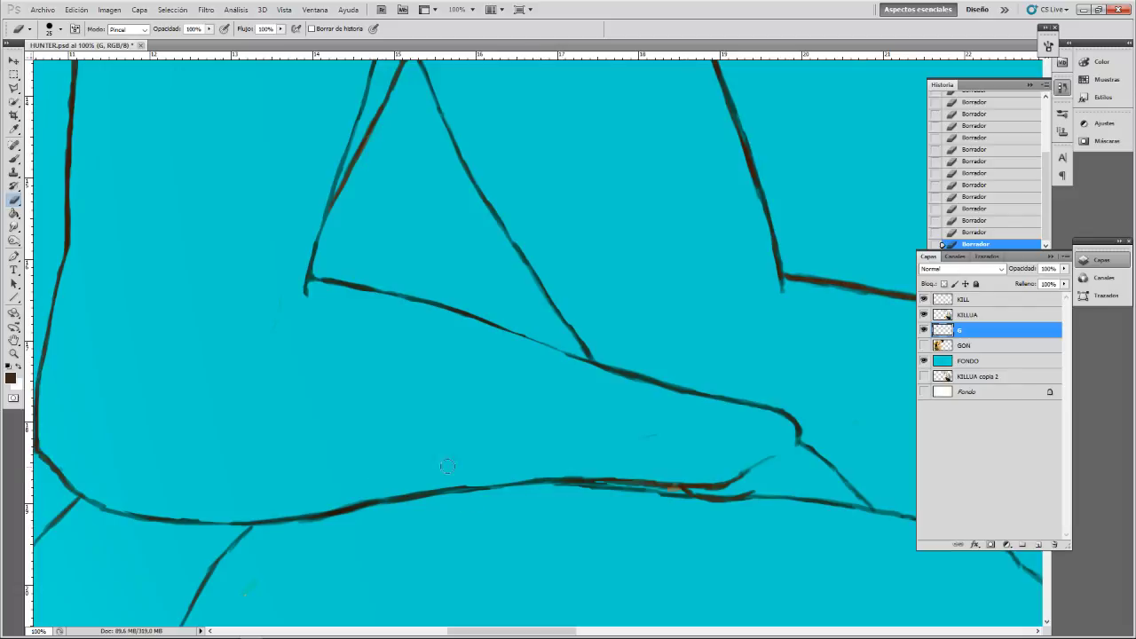
pyautogui.moveTo(468, 478); pyautogui.dragTo(466, 478)
pyautogui.moveTo(299, 530)
pyautogui.mouseDown()
pyautogui.moveTo(272, 536)
pyautogui.moveTo(355, 518)
pyautogui.mouseUp()
pyautogui.hotkey('ctrl', 'z')
pyautogui.moveTo(676, 503)
pyautogui.mouseDown()
pyautogui.moveTo(647, 501)
pyautogui.moveTo(699, 502)
pyautogui.mouseUp()
# - Erase the stray coloured marks inside the curved outline that descends to the cuff, undoing inaccurate strokes
pyautogui.moveTo(763, 479)
pyautogui.mouseDown()
pyautogui.moveTo(651, 198)
pyautogui.moveTo(633, 107)
pyautogui.mouseUp()
pyautogui.moveTo(642, 443)
pyautogui.mouseDown()
pyautogui.moveTo(718, 417)
pyautogui.moveTo(812, 350)
pyautogui.mouseUp()
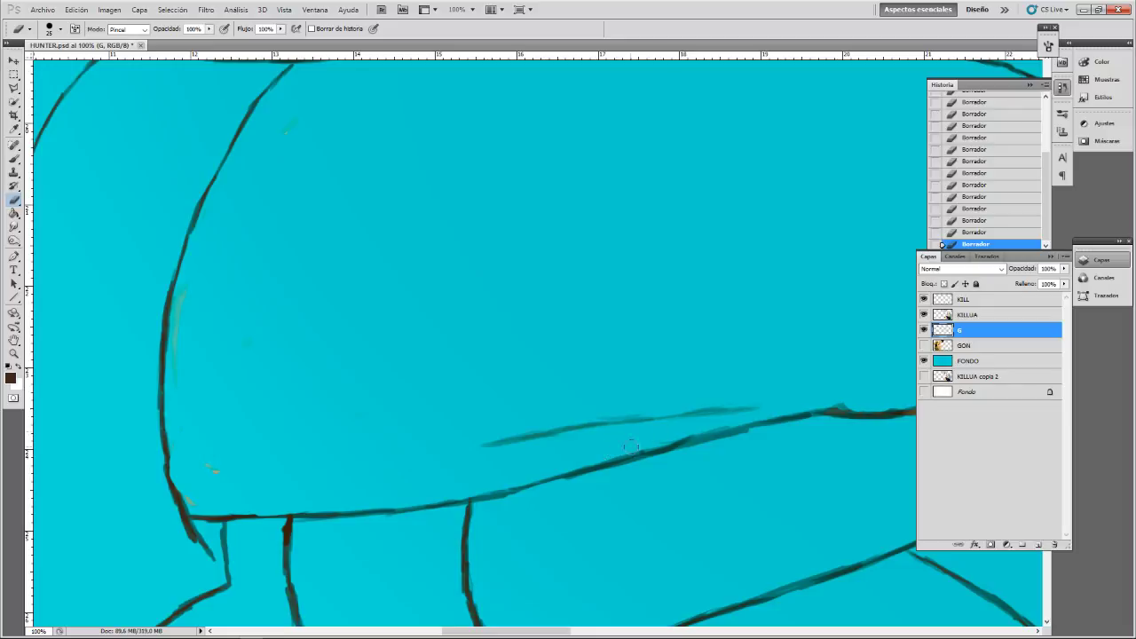
pyautogui.moveTo(631, 447)
pyautogui.mouseDown()
pyautogui.moveTo(747, 414)
pyautogui.moveTo(731, 442)
pyautogui.moveTo(705, 450)
pyautogui.mouseUp()
pyautogui.hotkey('ctrl', 'z')
pyautogui.moveTo(373, 451); pyautogui.dragTo(515, 329)
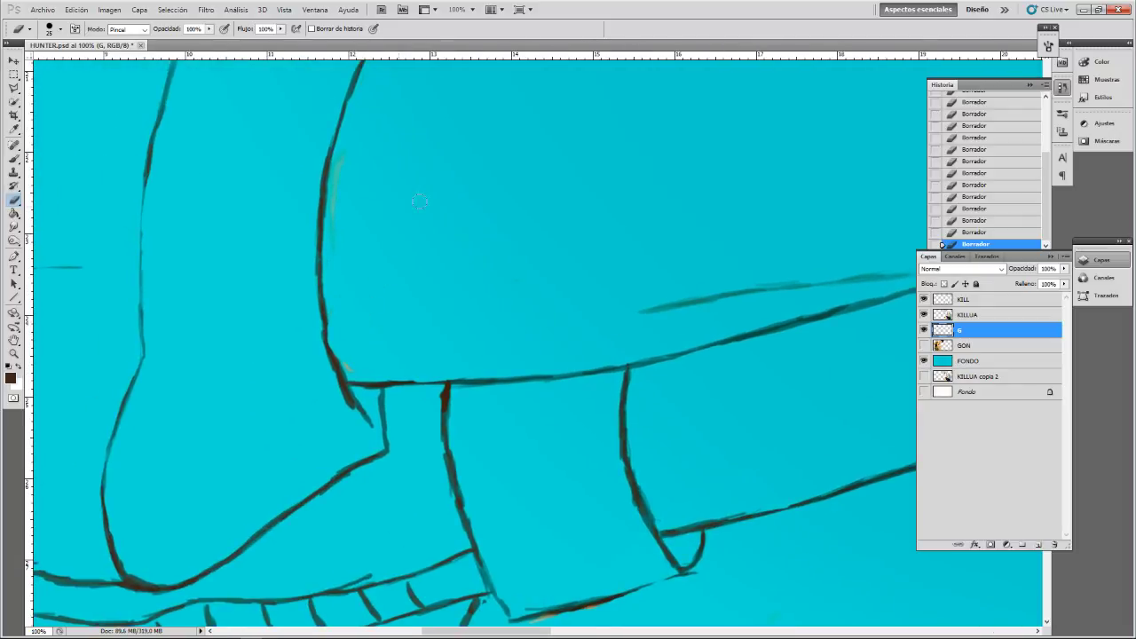
pyautogui.moveTo(335, 206); pyautogui.dragTo(327, 230)
pyautogui.hotkey('ctrl', 'z')
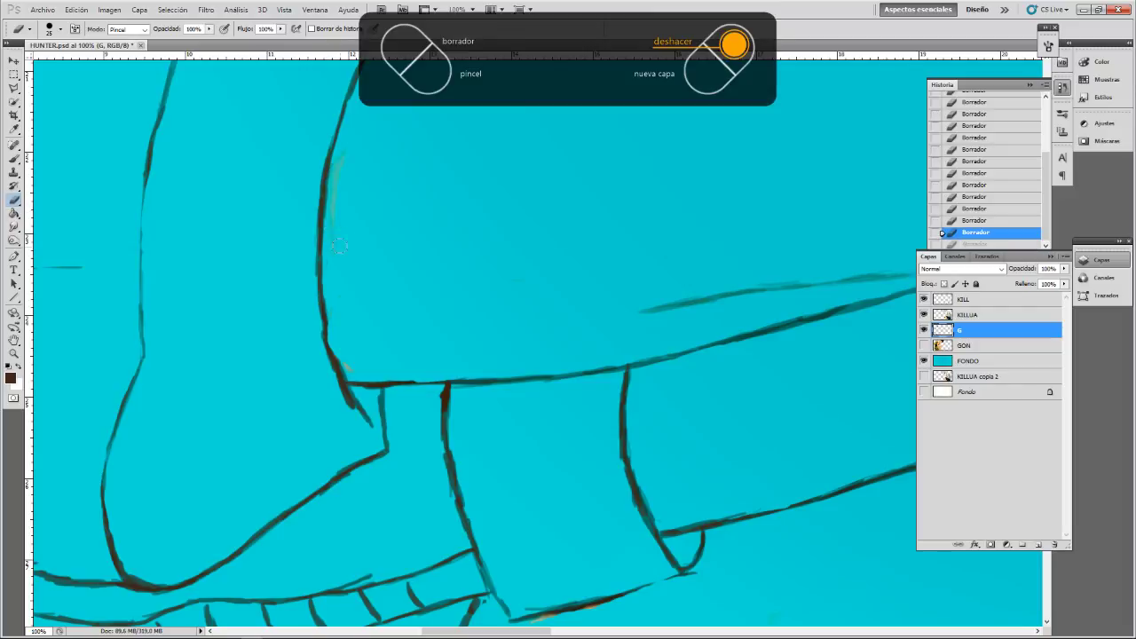
pyautogui.hotkey('ctrl', 'z')
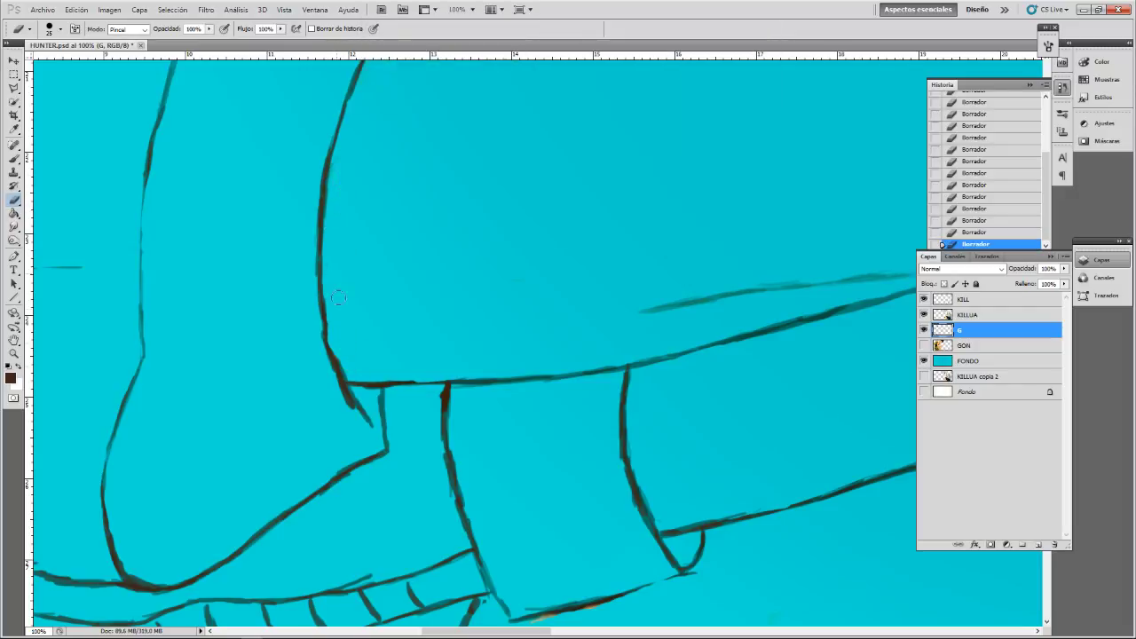
pyautogui.moveTo(382, 234); pyautogui.dragTo(495, 416)
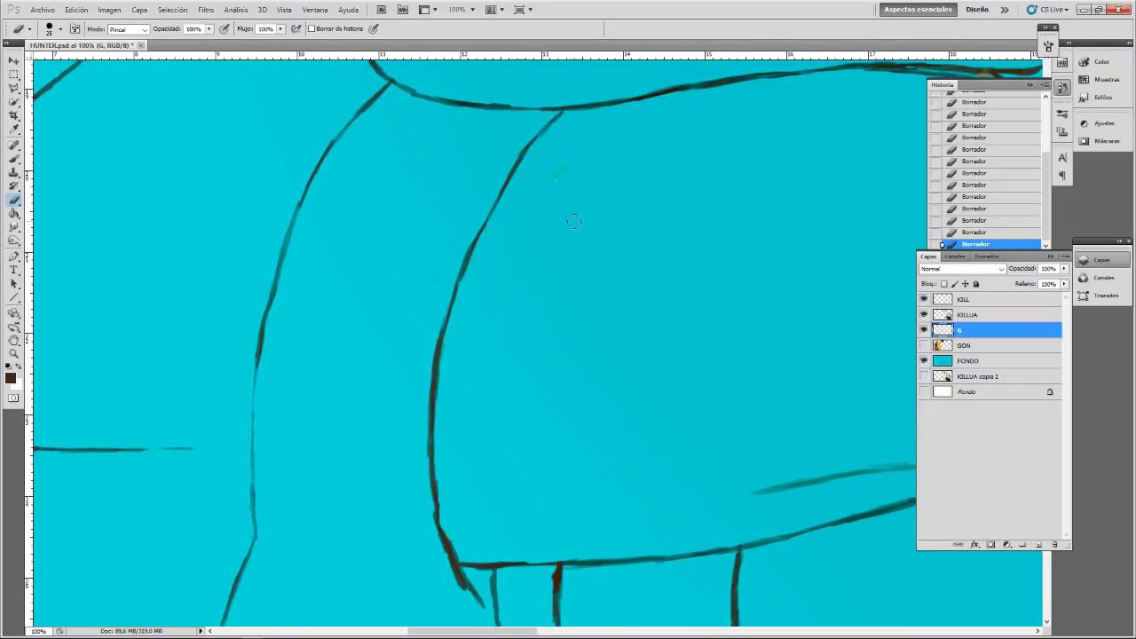
# - Thin the wavy line around its upper junction and clean the underside of the ridge line that branches from it
pyautogui.moveTo(582, 160); pyautogui.dragTo(645, 421)
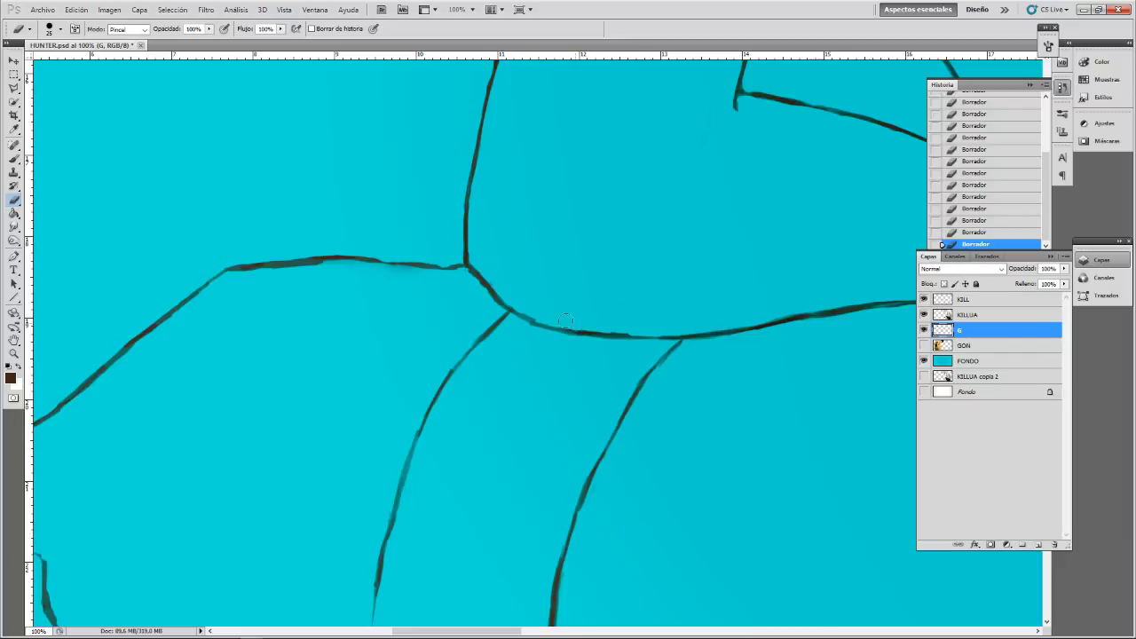
pyautogui.moveTo(624, 328); pyautogui.dragTo(553, 317)
pyautogui.moveTo(507, 277)
pyautogui.mouseDown()
pyautogui.moveTo(497, 286)
pyautogui.moveTo(517, 302)
pyautogui.mouseUp()
pyautogui.moveTo(434, 356)
pyautogui.mouseDown()
pyautogui.moveTo(551, 379)
pyautogui.moveTo(576, 251)
pyautogui.moveTo(643, 311)
pyautogui.moveTo(664, 297)
pyautogui.moveTo(515, 298)
pyautogui.moveTo(543, 290)
pyautogui.moveTo(502, 296)
pyautogui.mouseUp()
pyautogui.moveTo(675, 299); pyautogui.dragTo(626, 299)
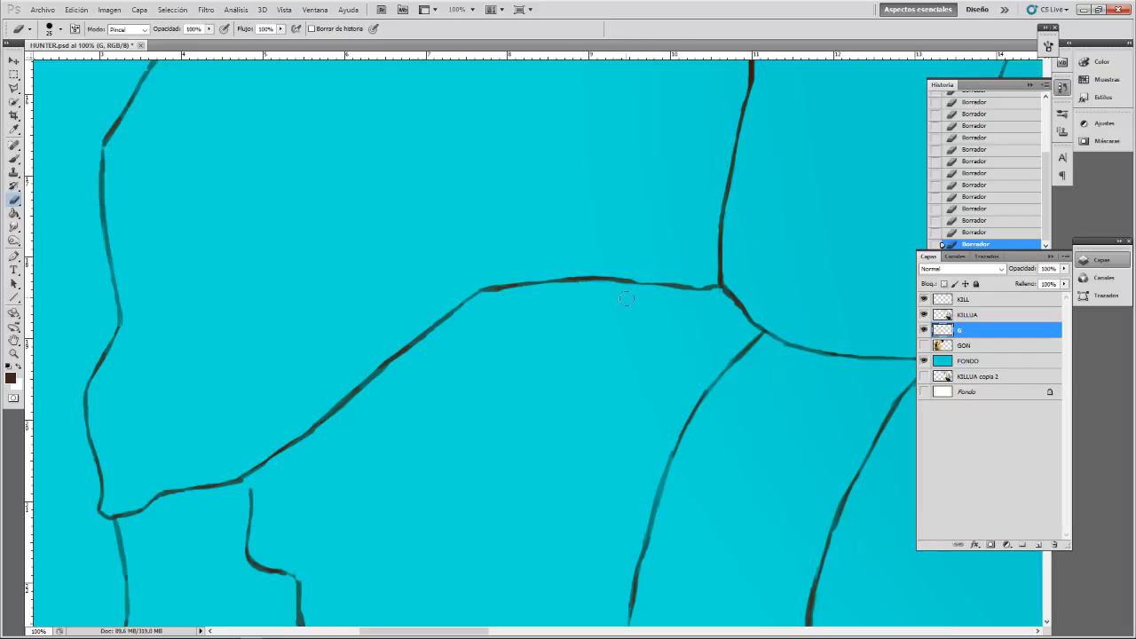
# - Trim the outline and inner curve of the pointed shape at the end of the striped band, undoing inaccurate strokes
pyautogui.scroll(-5, 640, 444)
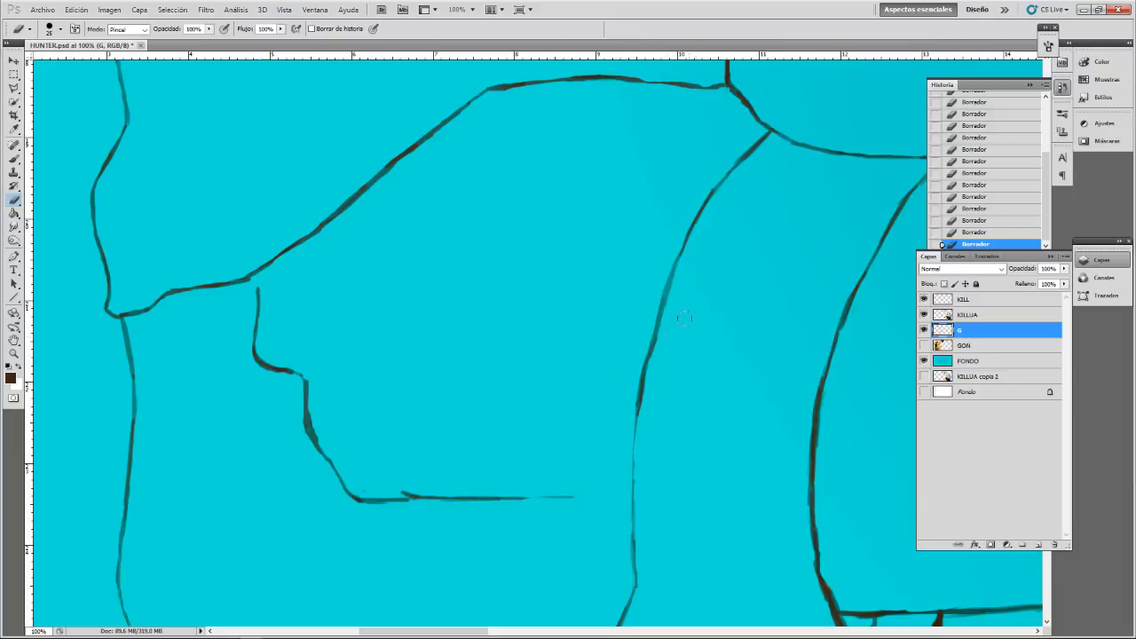
pyautogui.scroll(-10, 693, 258)
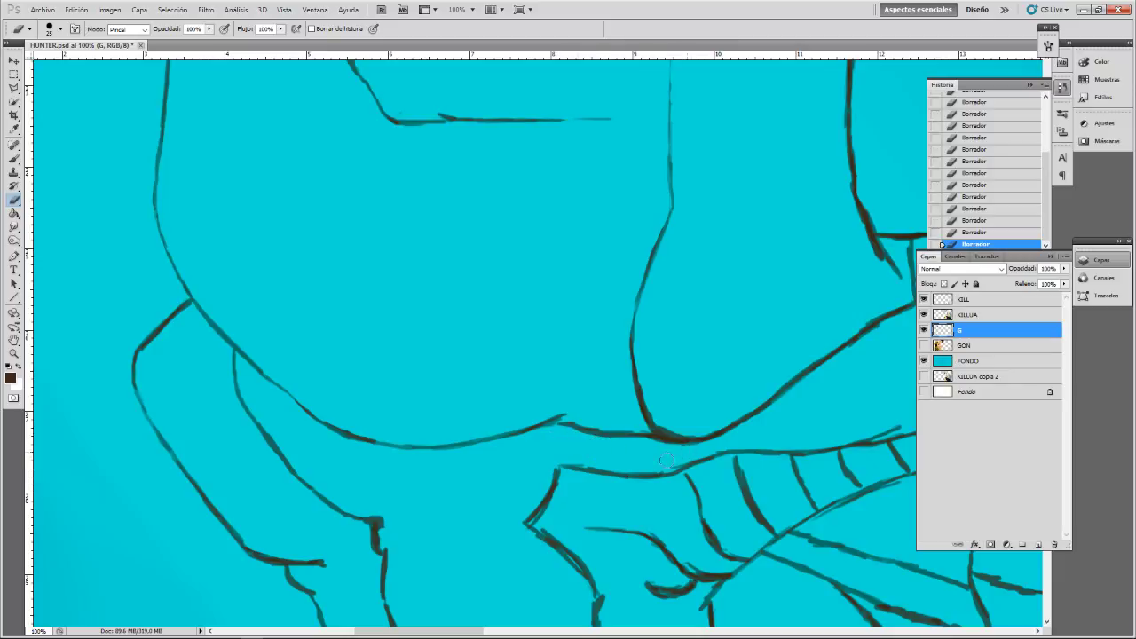
pyautogui.moveTo(670, 462)
pyautogui.mouseDown()
pyautogui.moveTo(565, 460)
pyautogui.moveTo(648, 467)
pyautogui.moveTo(689, 434)
pyautogui.moveTo(539, 479)
pyautogui.moveTo(545, 466)
pyautogui.moveTo(522, 512)
pyautogui.moveTo(545, 474)
pyautogui.moveTo(525, 498)
pyautogui.moveTo(565, 481)
pyautogui.moveTo(549, 515)
pyautogui.mouseUp()
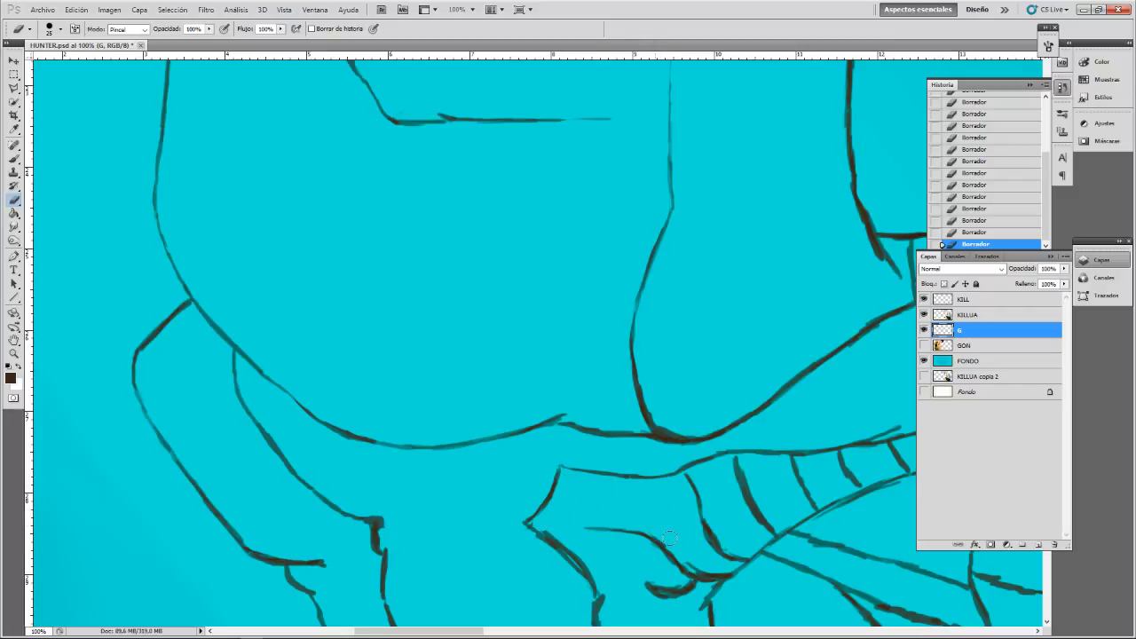
pyautogui.moveTo(672, 540)
pyautogui.mouseDown()
pyautogui.moveTo(711, 573)
pyautogui.moveTo(721, 565)
pyautogui.mouseUp()
pyautogui.moveTo(566, 459); pyautogui.dragTo(452, 355)
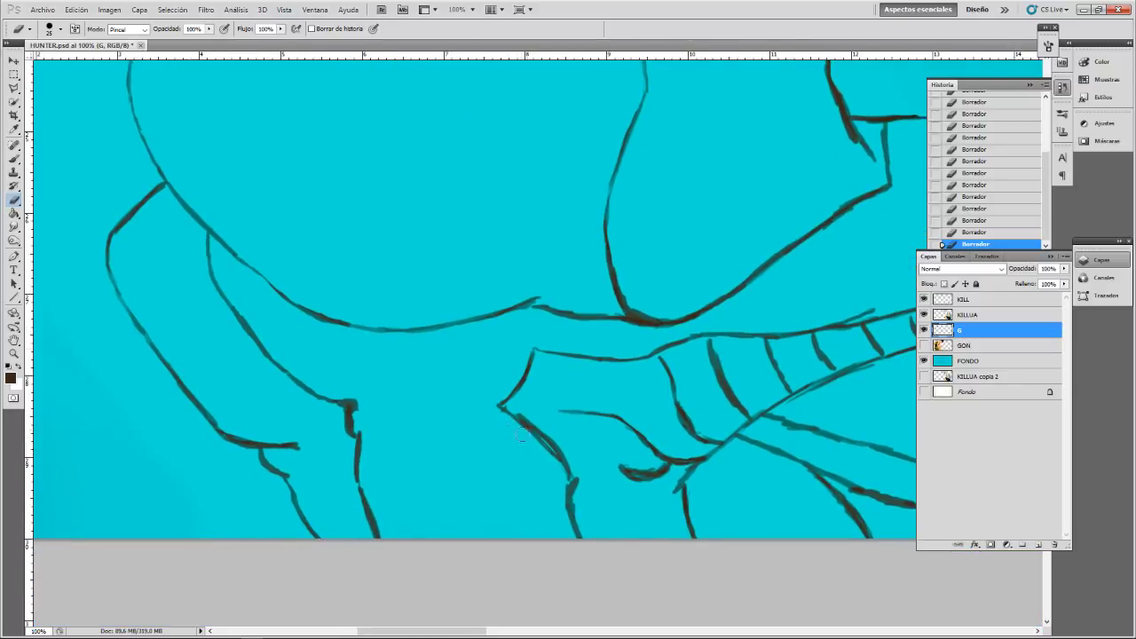
pyautogui.hotkey('ctrl', 'z')
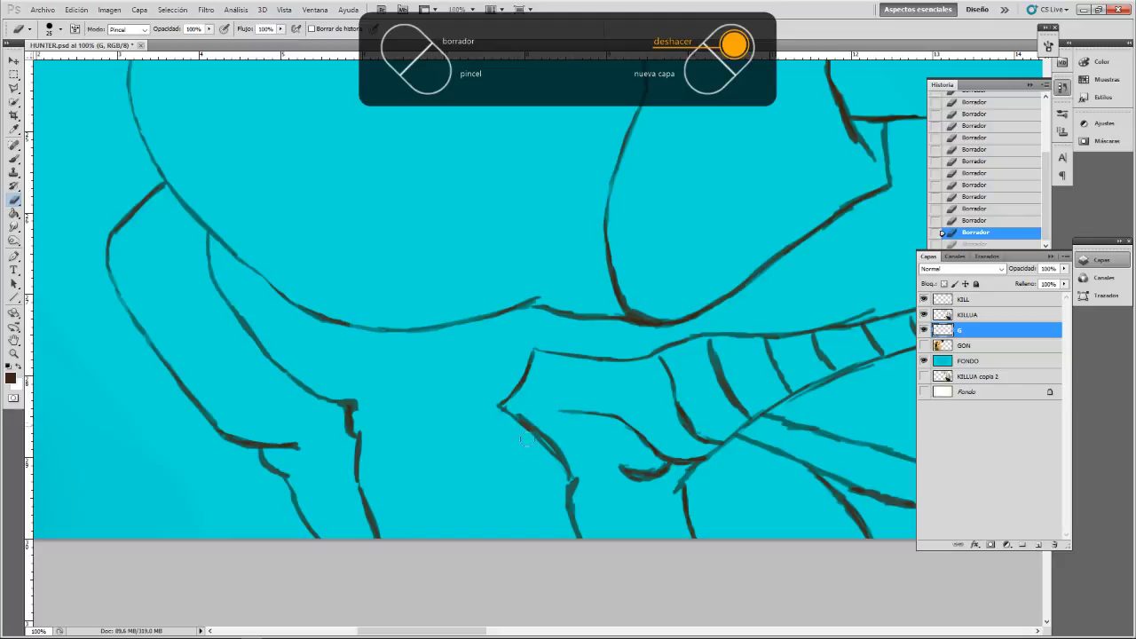
pyautogui.hotkey('ctrl', 'z')
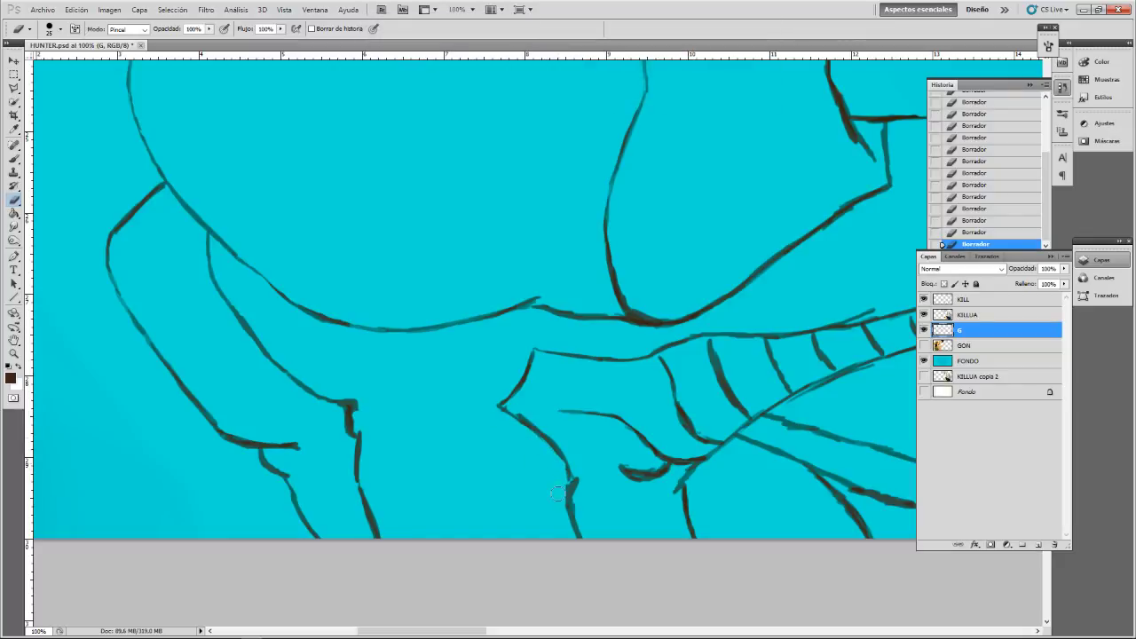
pyautogui.hotkey('ctrl', 'z')
pyautogui.hotkey('ctrl', 'z')
# - Adjust the eraser size and trim the thick junction at the base of the rounded shape above the striped band
pyautogui.press('[')
pyautogui.press('[')
pyautogui.press('[')
pyautogui.press('[')
pyautogui.press(']')
pyautogui.moveTo(636, 303); pyautogui.dragTo(662, 310)
# - Thin the lower end of the curved outline and both sides of the cuff's near edge, undoing an inaccurate stroke
pyautogui.moveTo(619, 182)
pyautogui.mouseDown()
pyautogui.moveTo(624, 251)
pyautogui.moveTo(553, 269)
pyautogui.moveTo(512, 363)
pyautogui.moveTo(364, 369)
pyautogui.mouseUp()
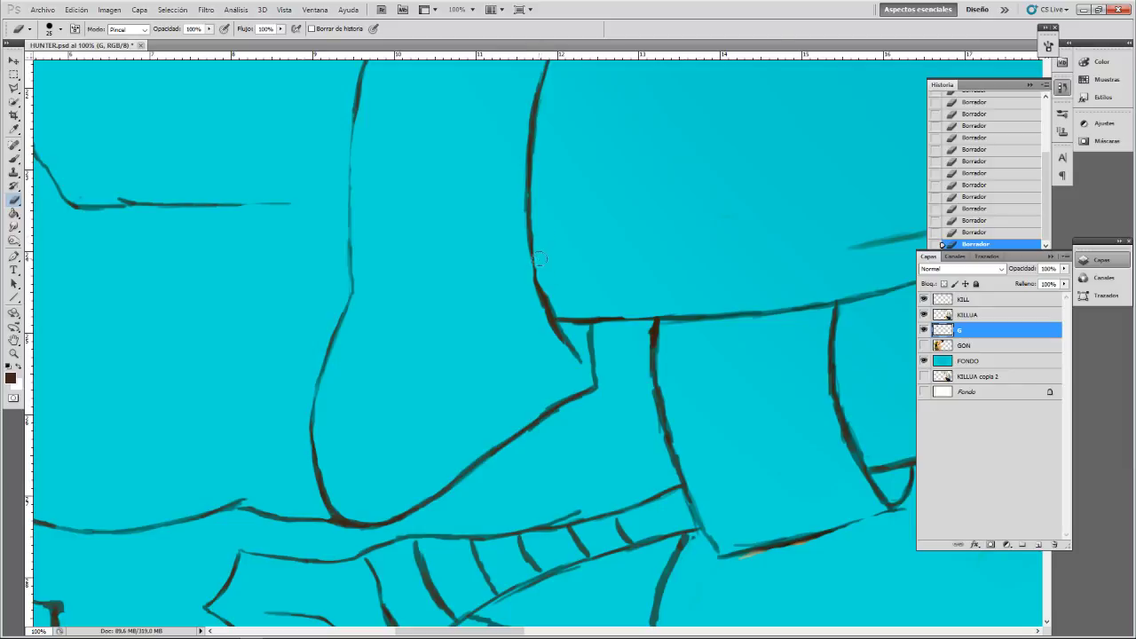
pyautogui.hotkey('ctrl', 'z')
pyautogui.moveTo(664, 369)
pyautogui.mouseDown()
pyautogui.moveTo(661, 408)
pyautogui.moveTo(694, 482)
pyautogui.mouseUp()
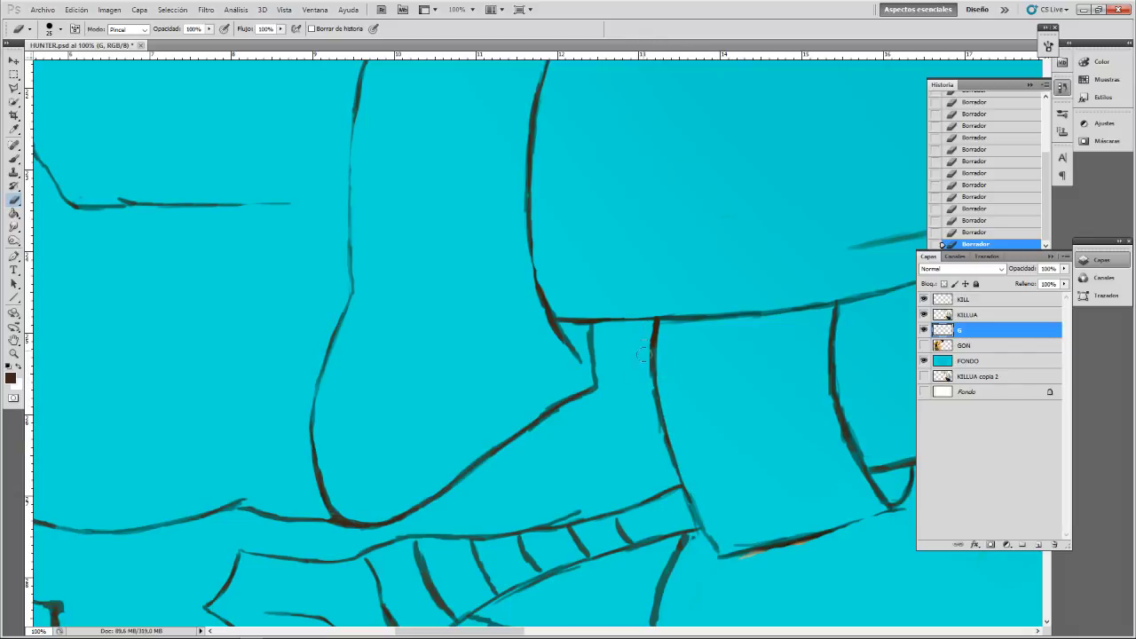
pyautogui.moveTo(644, 377); pyautogui.dragTo(656, 436)
pyautogui.scroll(3, 522, 106)
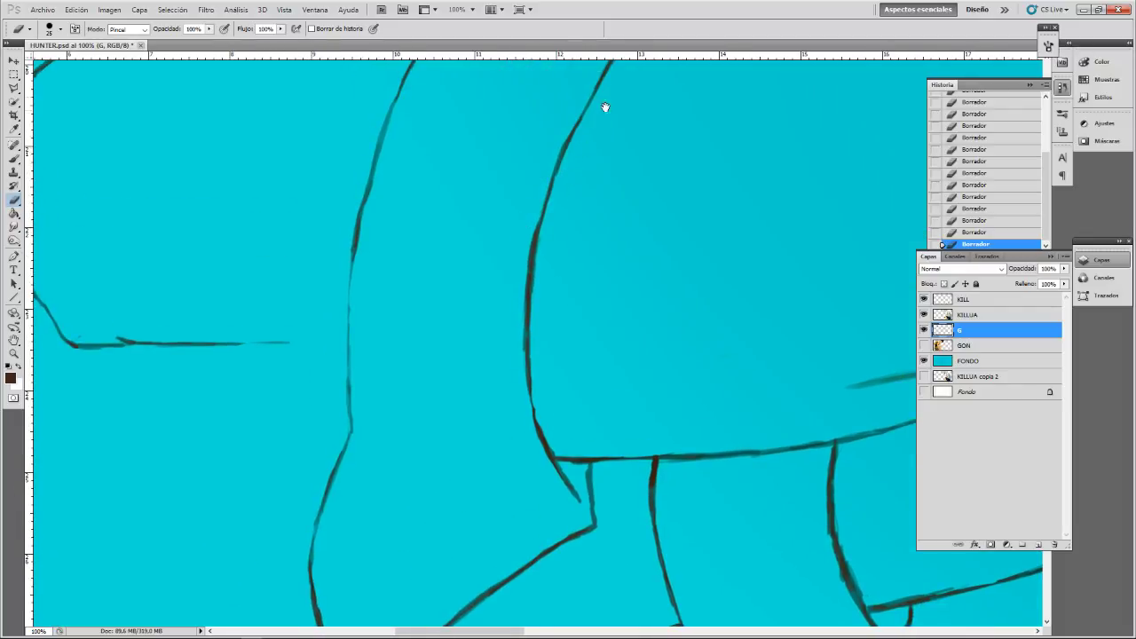
# - Clean the curved outline from its junction with the wavy line down to the cuff, undoing an inaccurate stroke
pyautogui.moveTo(604, 106); pyautogui.dragTo(545, 266)
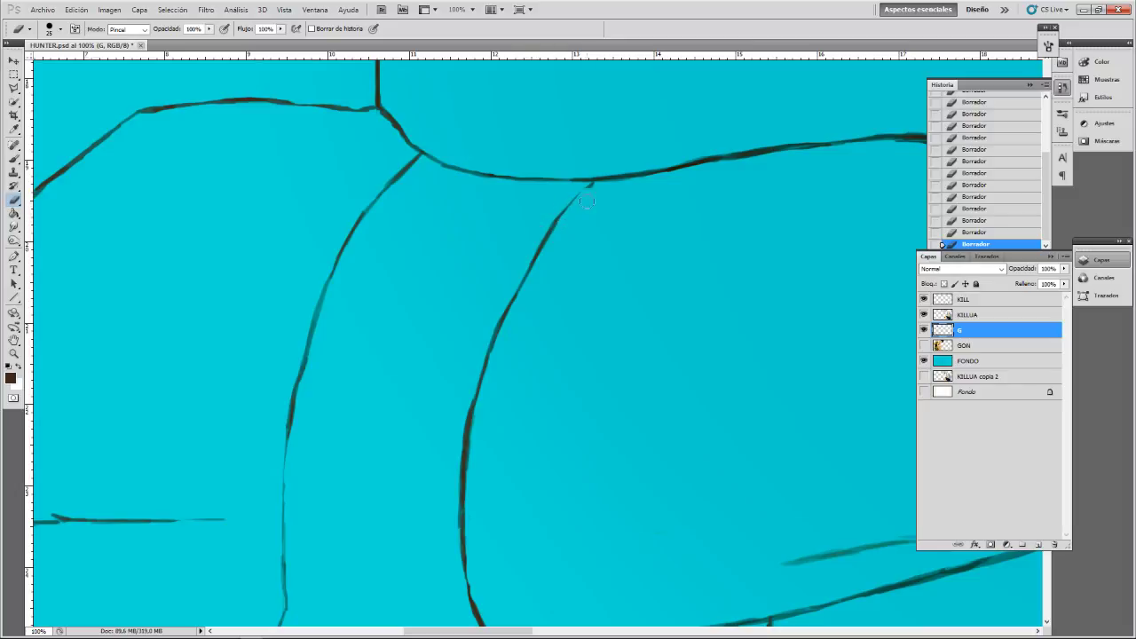
pyautogui.hotkey('ctrl', 'z')
pyautogui.hotkey('ctrl', 'z')
pyautogui.moveTo(462, 578); pyautogui.dragTo(456, 426)
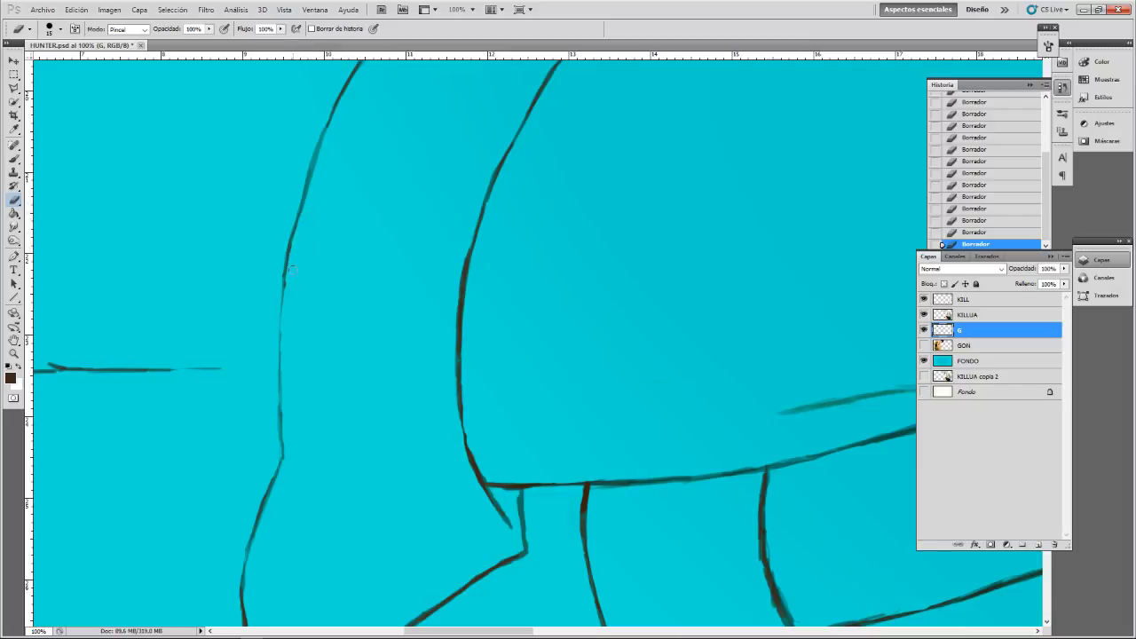
# - Thin the cuff's far edge and clean its bottom edge with a 15 px eraser
pyautogui.moveTo(722, 349)
pyautogui.mouseDown()
pyautogui.moveTo(503, 129)
pyautogui.moveTo(546, 178)
pyautogui.mouseUp()
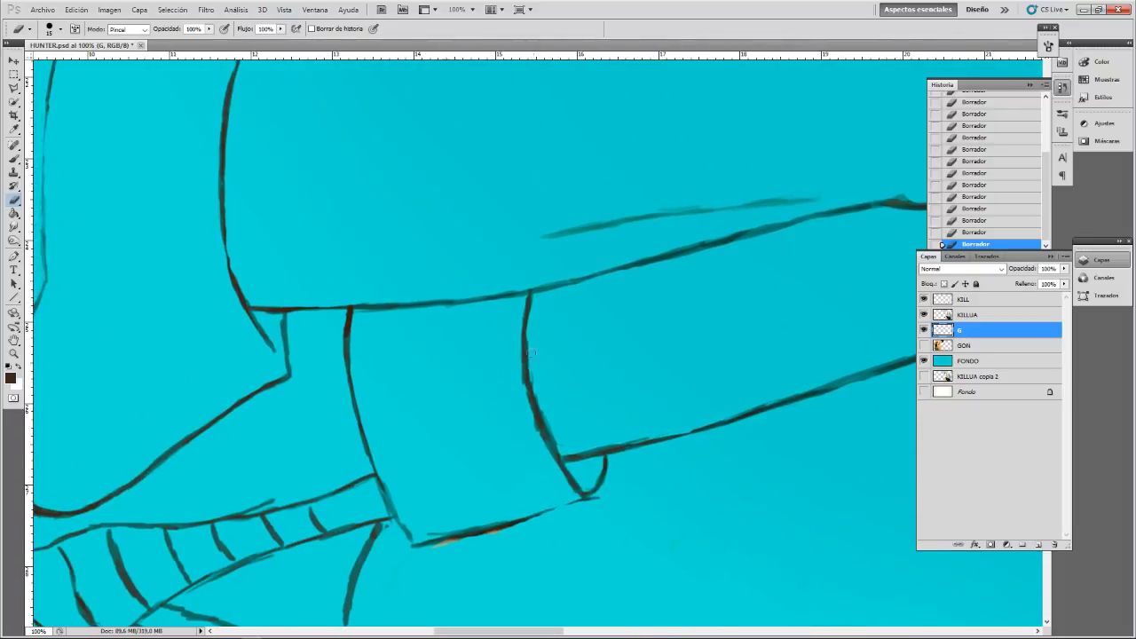
pyautogui.moveTo(532, 367); pyautogui.dragTo(559, 448)
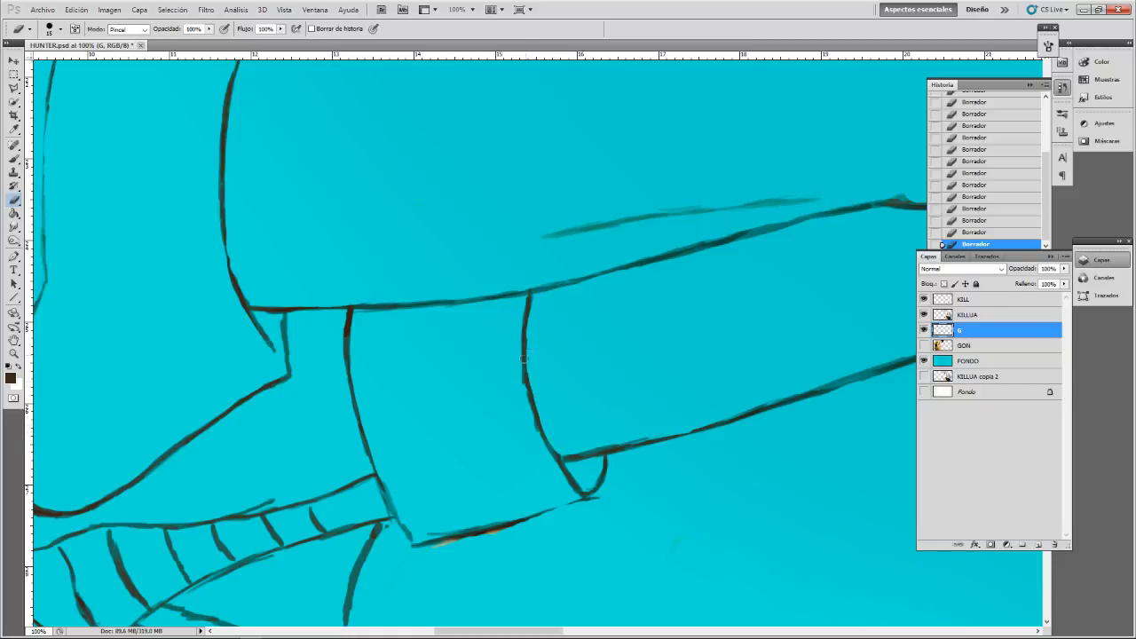
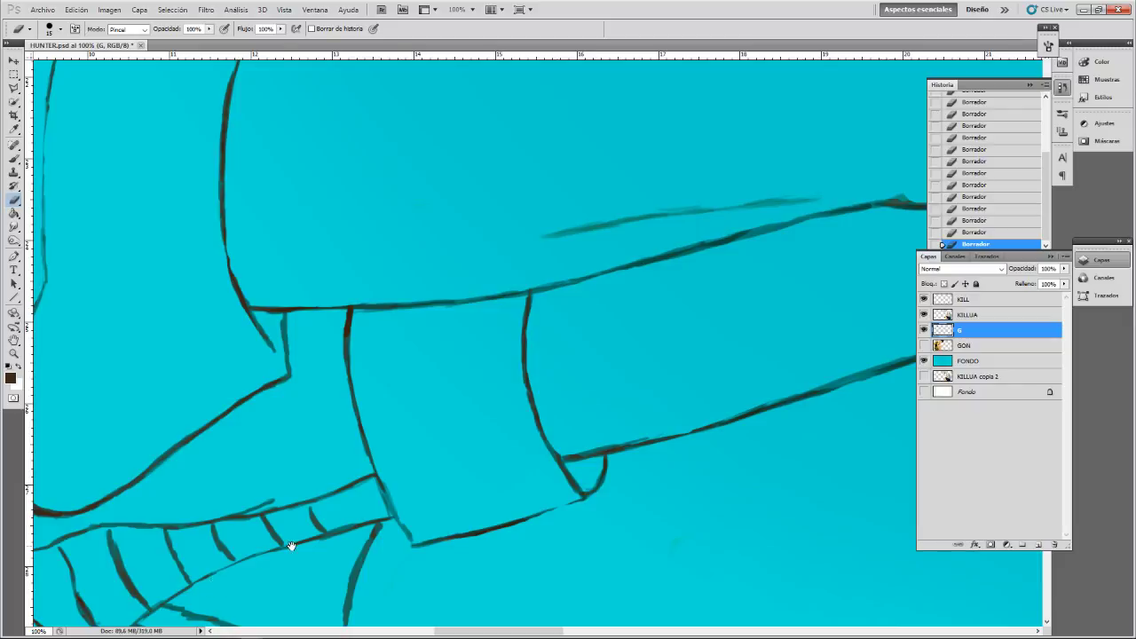
# - Trim the thick line at the corner where the curved outline meets the cuff, using a 20 px eraser
pyautogui.moveTo(292, 540); pyautogui.dragTo(405, 474)
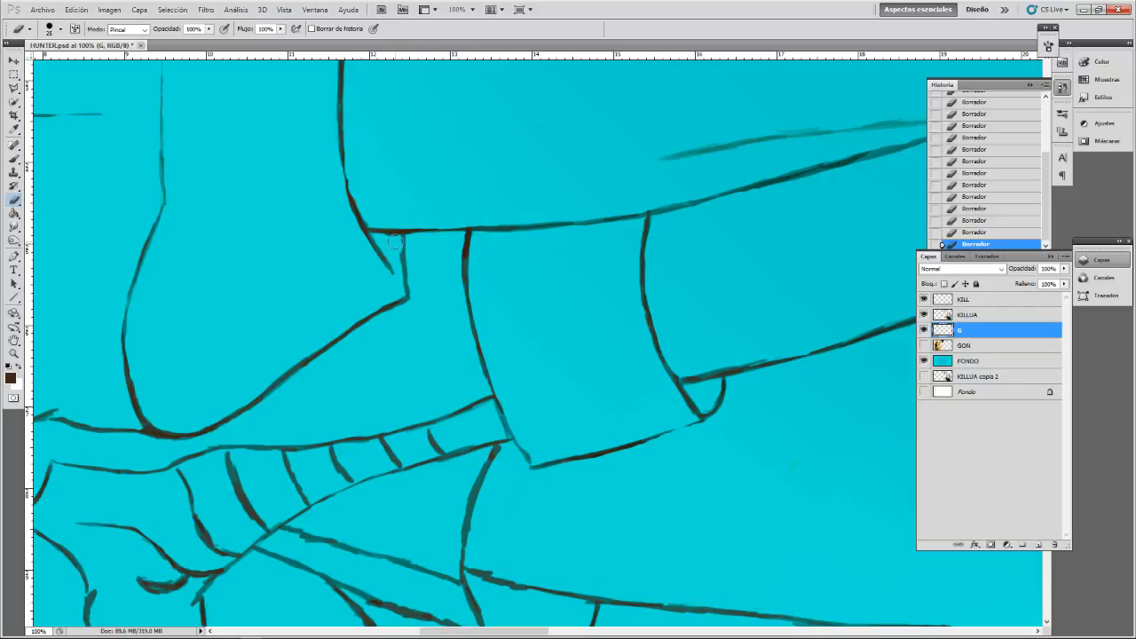
pyautogui.hotkey('ctrl', 'z')
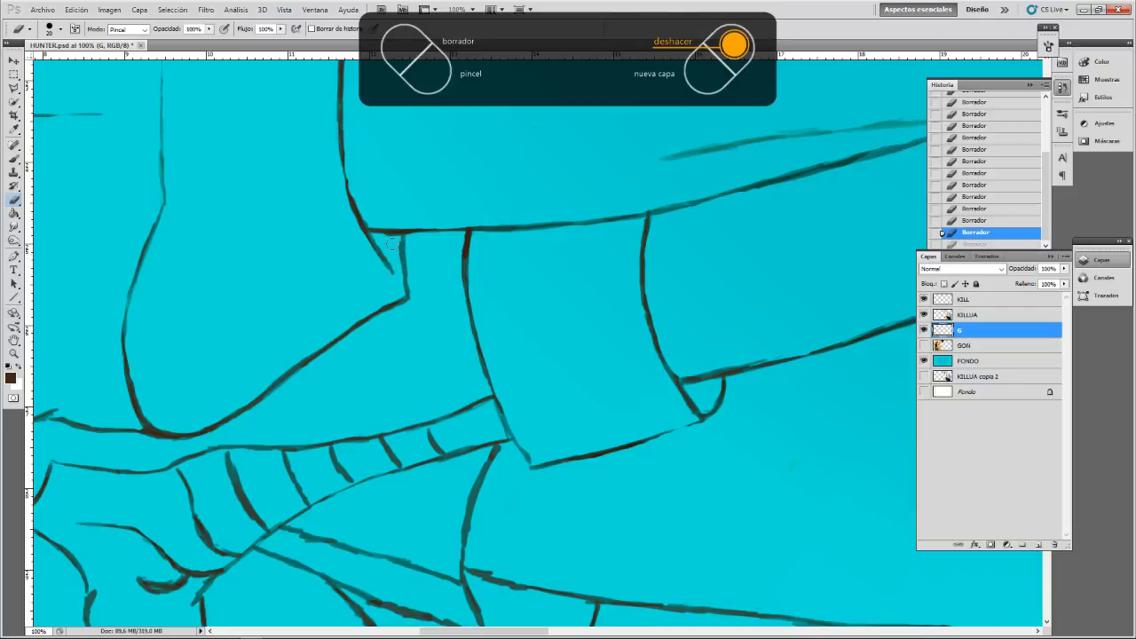
pyautogui.hotkey('ctrl', 'z')
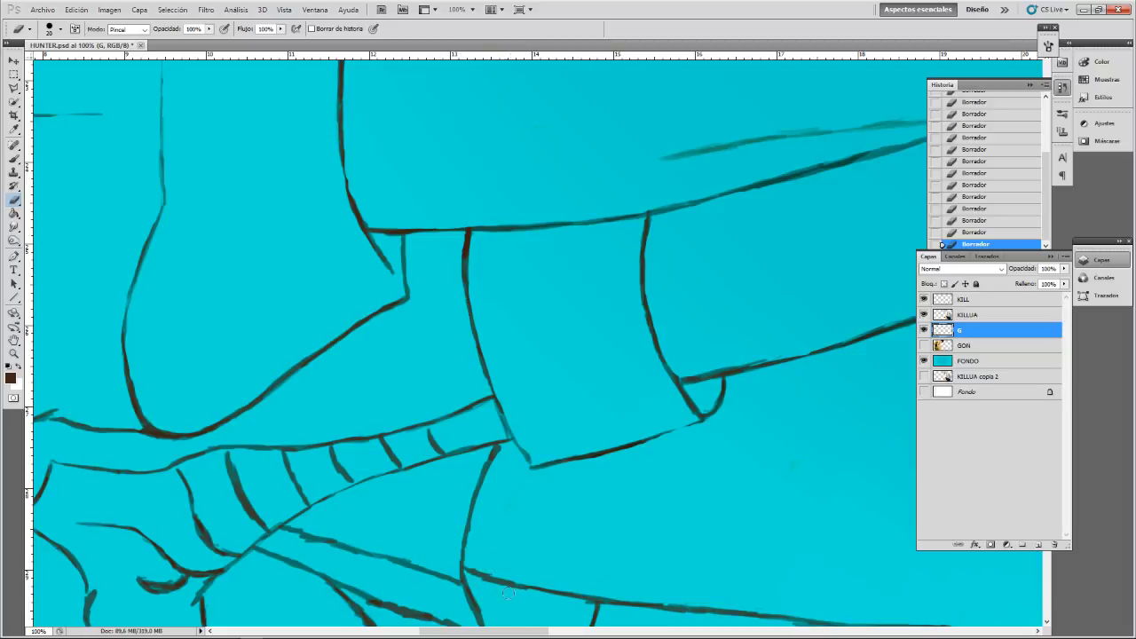
# - Clean the underside of the long line running below the cuff toward the canvas bottom, undoing an inaccurate stroke
pyautogui.moveTo(480, 586)
pyautogui.mouseDown()
pyautogui.moveTo(528, 593)
pyautogui.moveTo(514, 584)
pyautogui.mouseUp()
pyautogui.hotkey('ctrl', 'z')
pyautogui.hotkey('ctrl', 'z')
pyautogui.moveTo(723, 583); pyautogui.dragTo(621, 450)
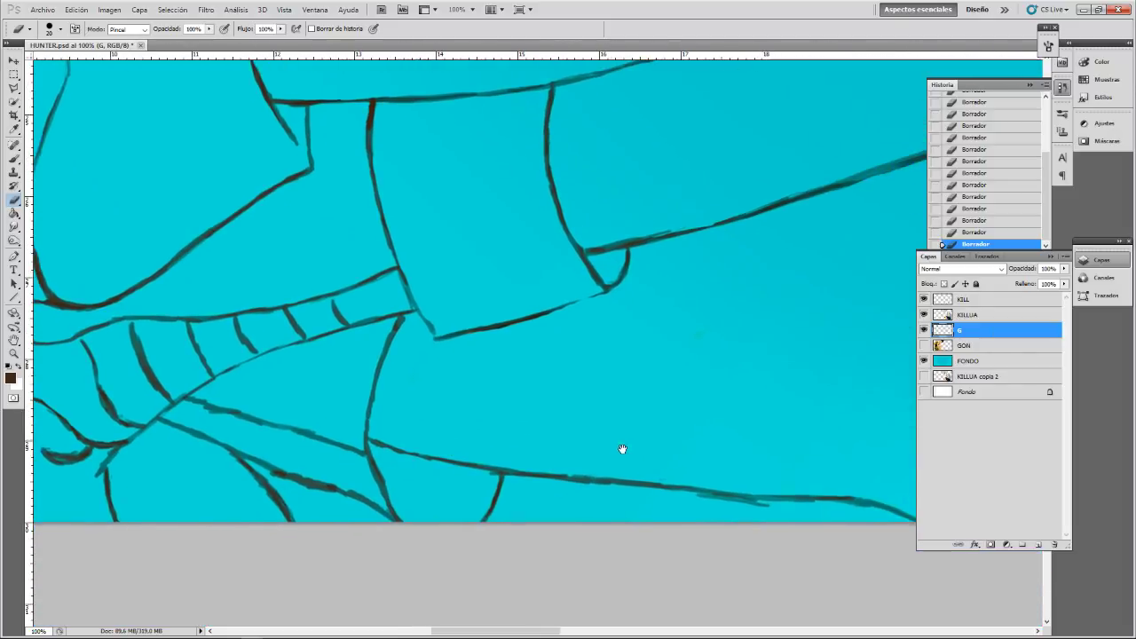
pyautogui.moveTo(720, 504)
pyautogui.mouseDown()
pyautogui.moveTo(701, 497)
pyautogui.moveTo(759, 506)
pyautogui.moveTo(723, 506)
pyautogui.mouseUp()
pyautogui.moveTo(863, 515)
pyautogui.mouseDown()
pyautogui.moveTo(799, 508)
pyautogui.moveTo(854, 509)
pyautogui.mouseUp()
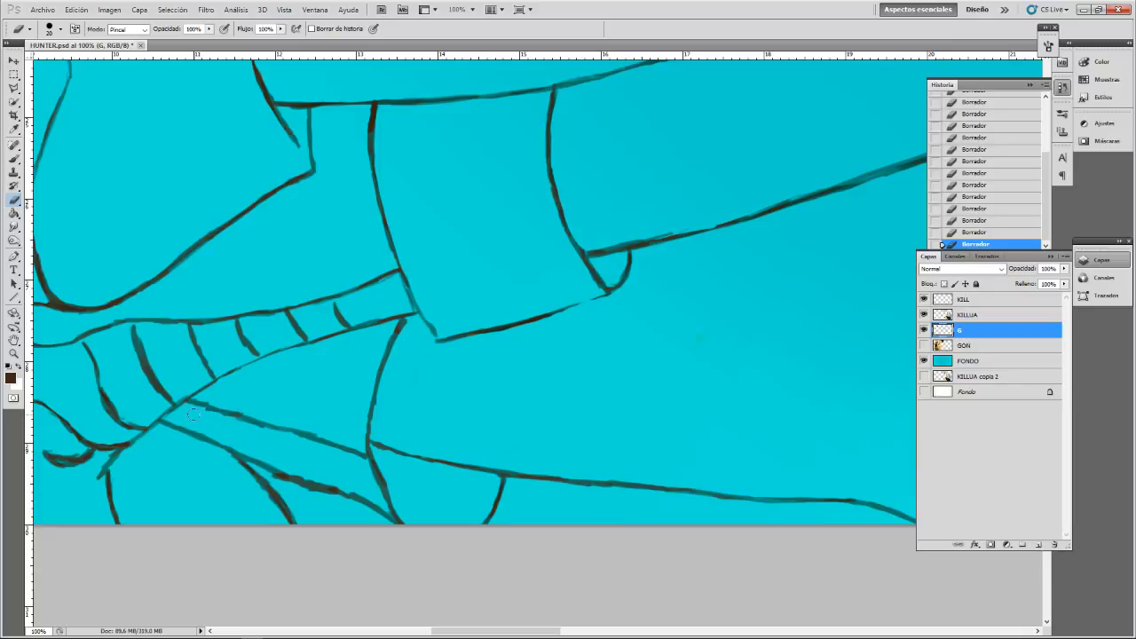
# - Thin the slanted fold lines below the striped band, undoing inaccurate strokes and reducing the eraser to 10 px
pyautogui.moveTo(197, 411); pyautogui.dragTo(231, 423)
pyautogui.hotkey('ctrl', 'z')
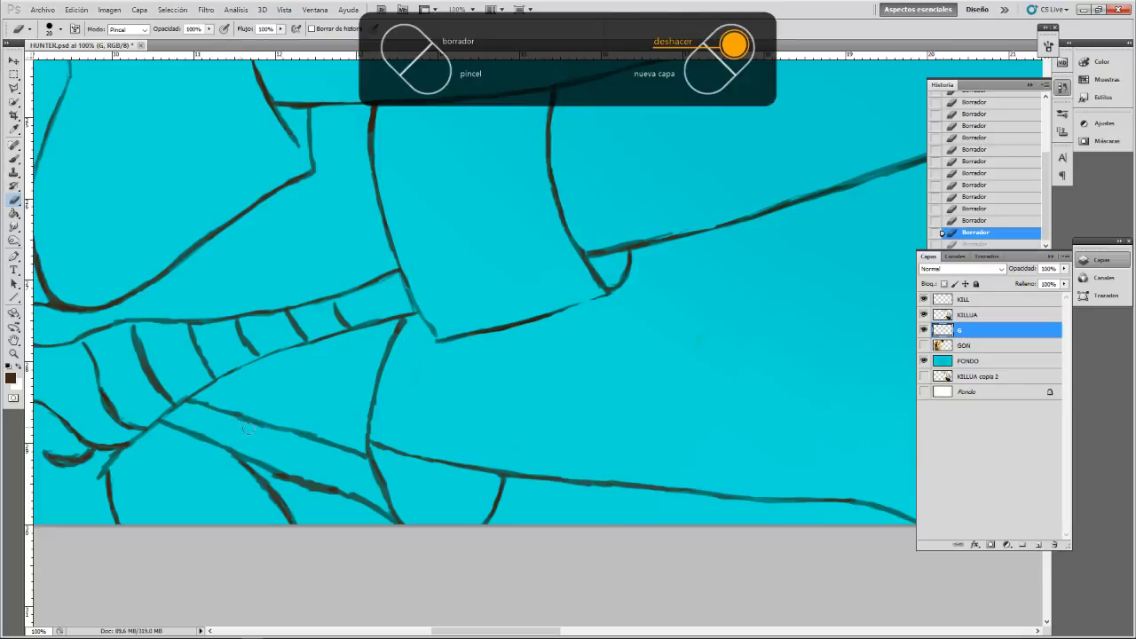
pyautogui.hotkey('ctrl', 'z')
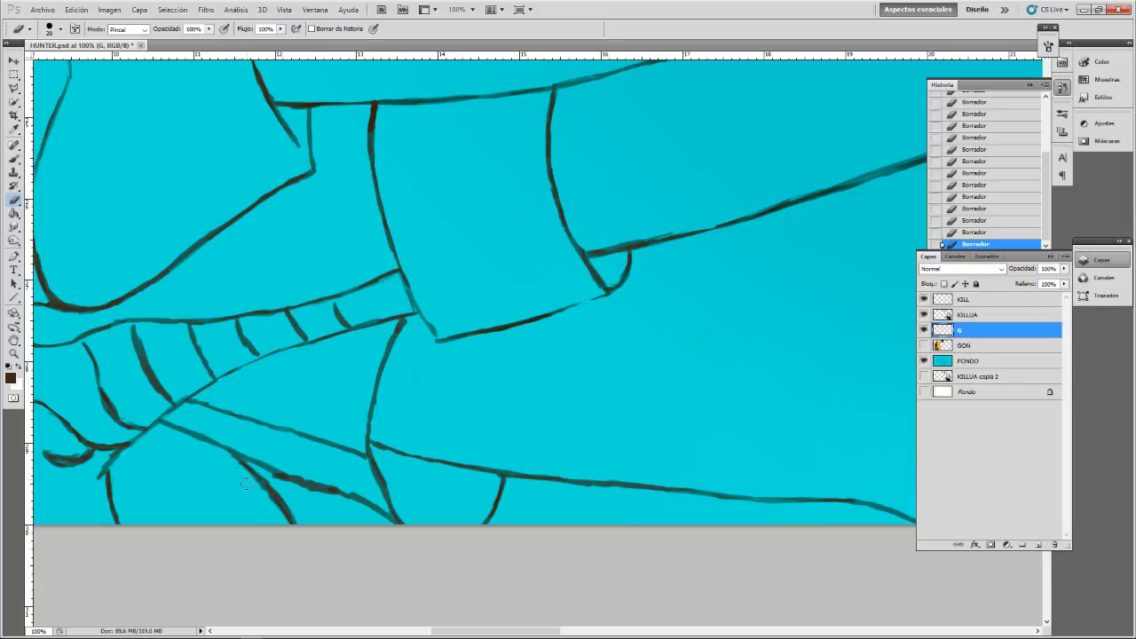
pyautogui.moveTo(234, 466); pyautogui.dragTo(276, 513)
pyautogui.hotkey('ctrl', 'z')
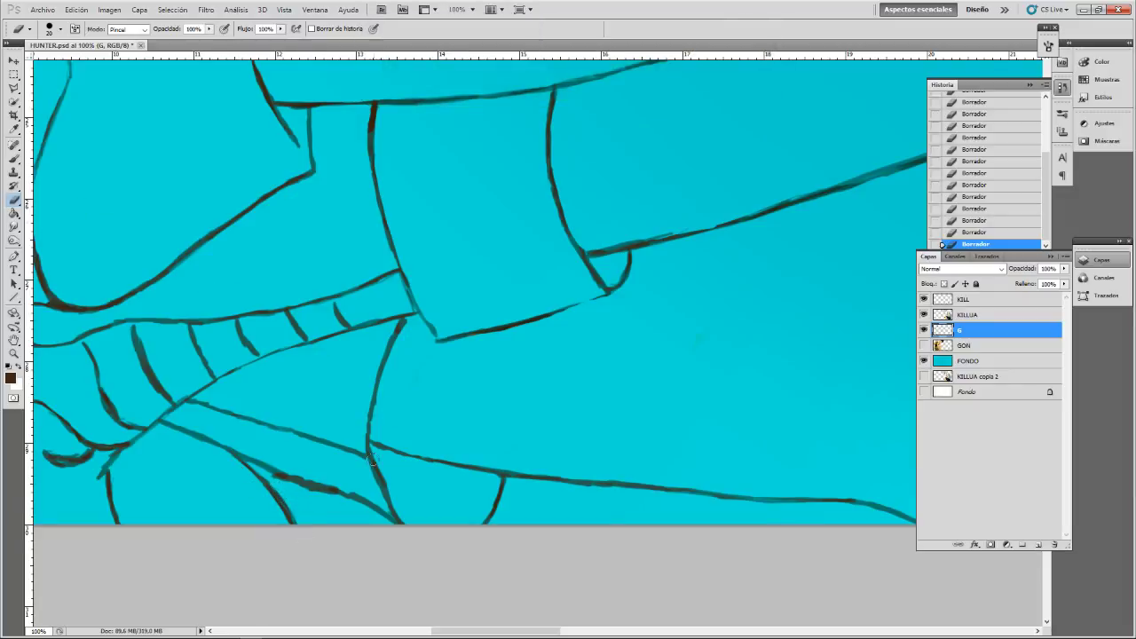
pyautogui.press('[')
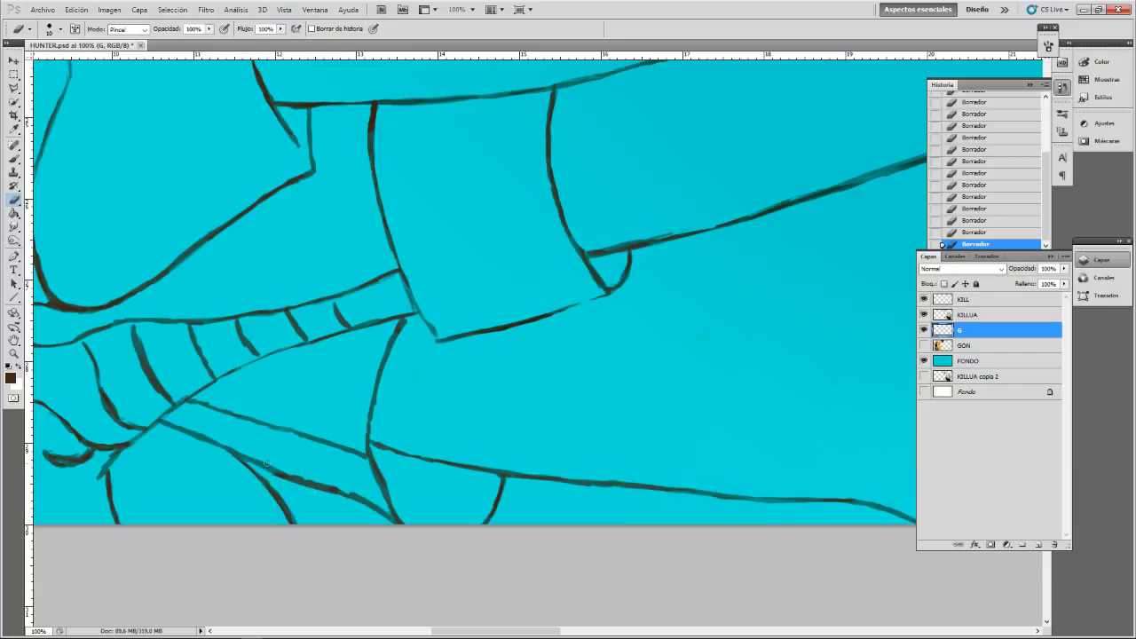
# - Thin the thick curved stripe at the wide end of the banded strip with a small eraser, undoing an inaccurate stroke
pyautogui.press(']')
pyautogui.press('[')
pyautogui.press(']')
pyautogui.press('[')
pyautogui.moveTo(93, 487)
pyautogui.mouseDown()
pyautogui.moveTo(203, 456)
pyautogui.moveTo(357, 373)
pyautogui.mouseUp()
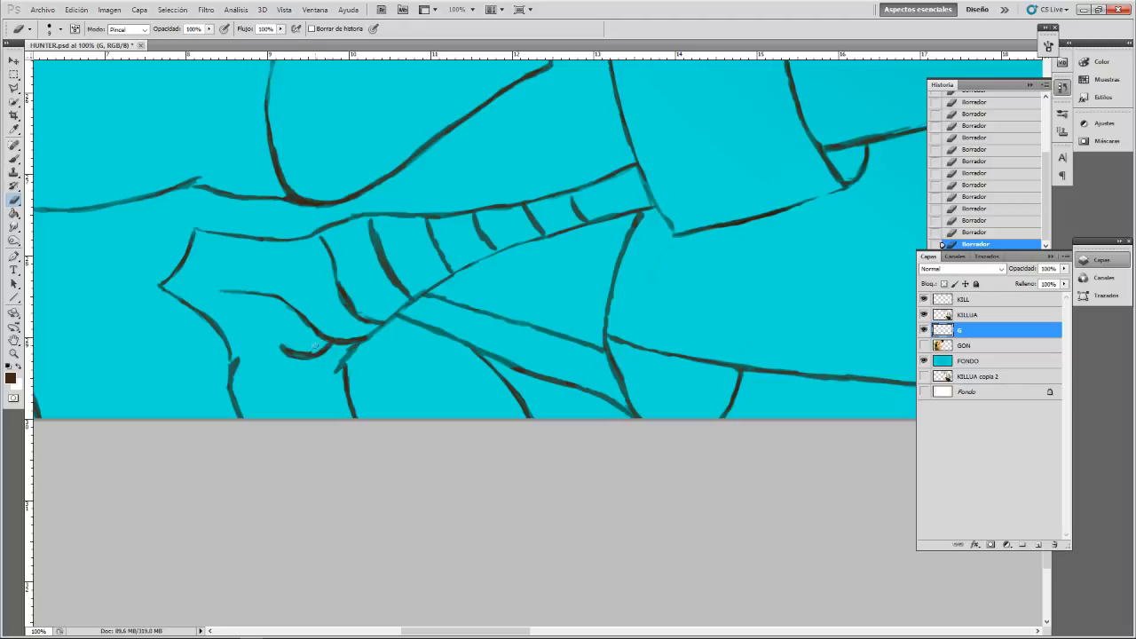
pyautogui.hotkey('ctrl', 'z')
pyautogui.moveTo(431, 233); pyautogui.dragTo(428, 221)
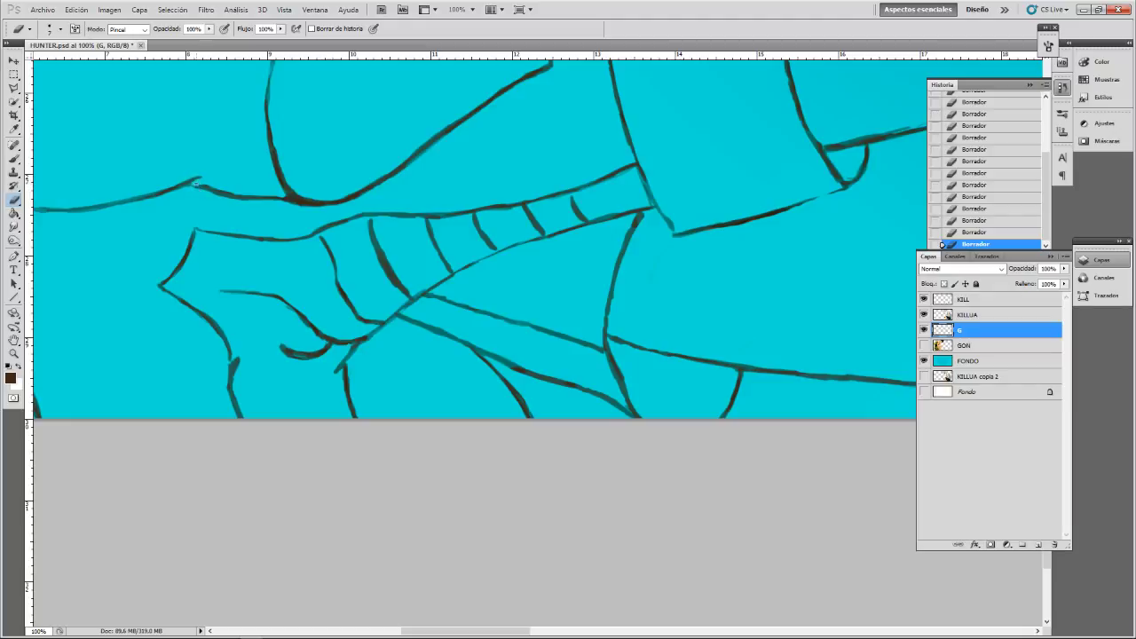
# - Show layer GON to view the line art over the colours, save HUNTER.psd and dismiss the Facebook notification
pyautogui.scroll(-3, 256, 207)
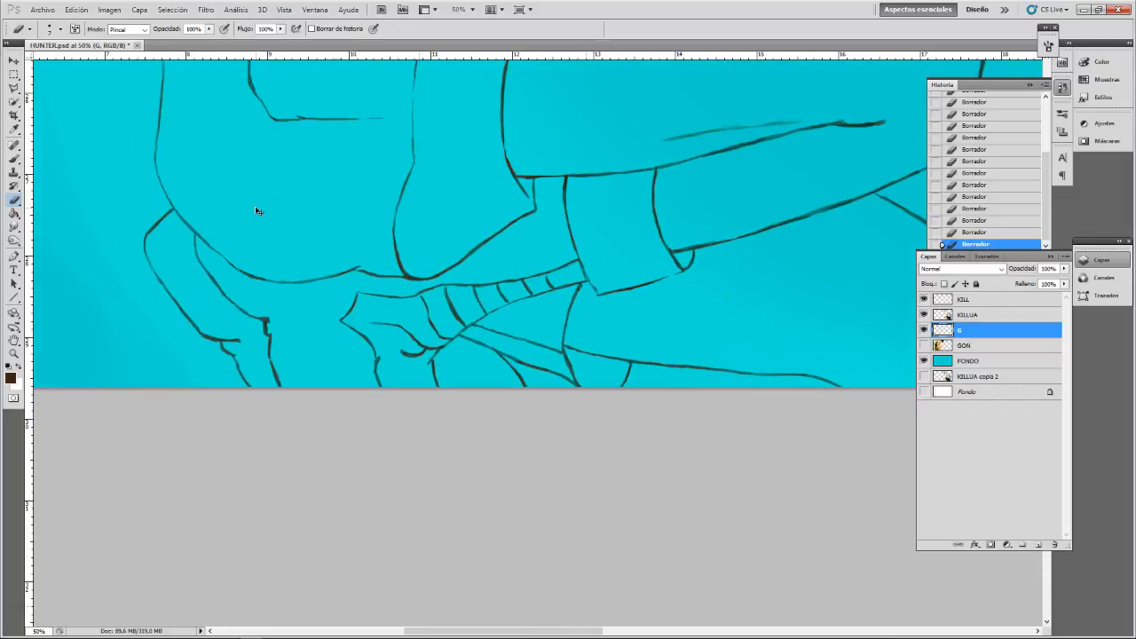
pyautogui.scroll(-3, 255, 210)
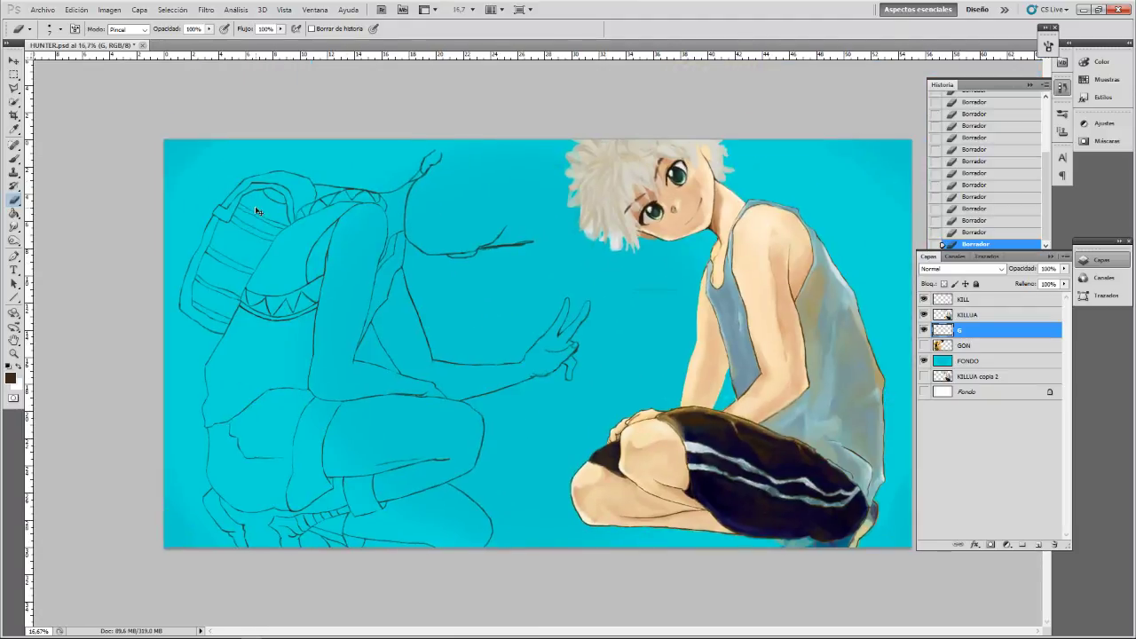
pyautogui.scroll(1, 256, 210)
pyautogui.scroll(-1, 255, 211)
pyautogui.click(924, 346)
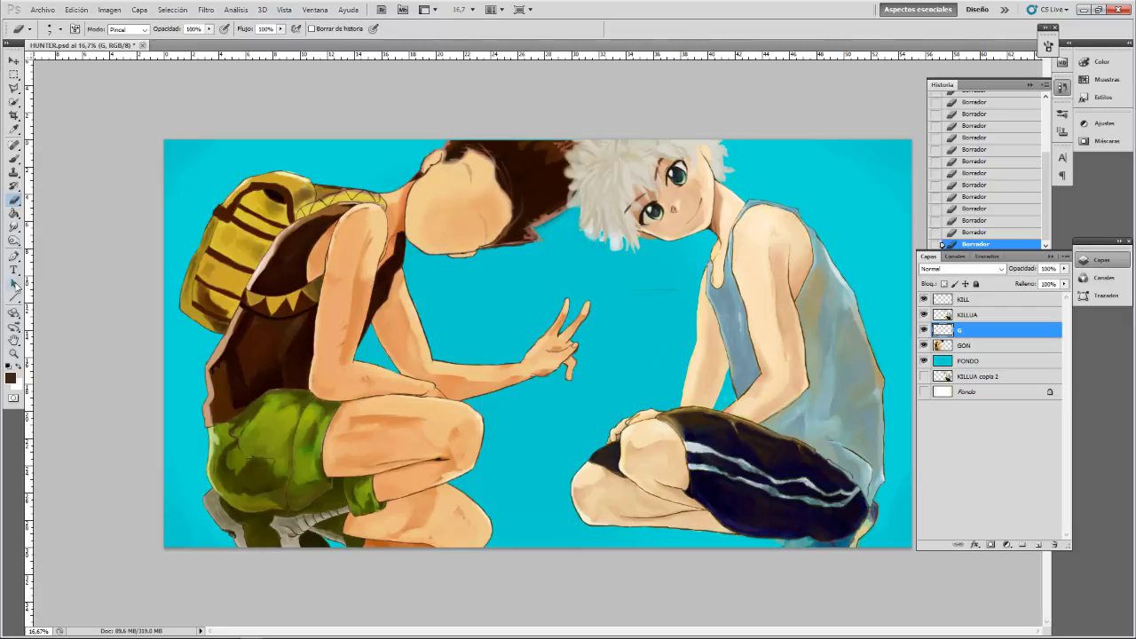
pyautogui.click(43, 10)
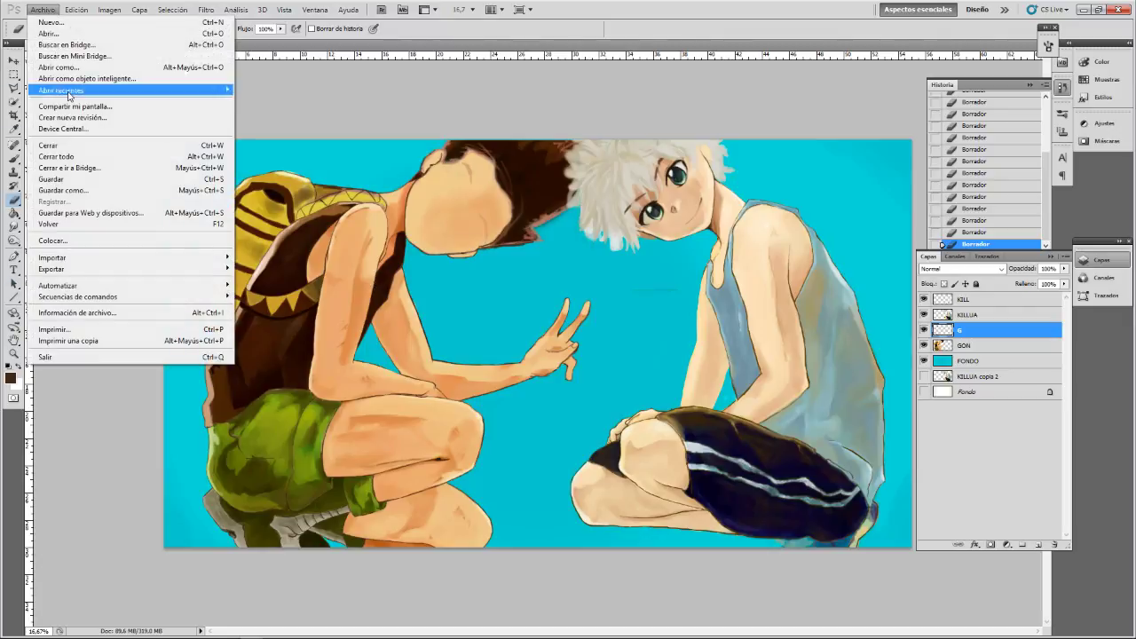
pyautogui.click(89, 181)
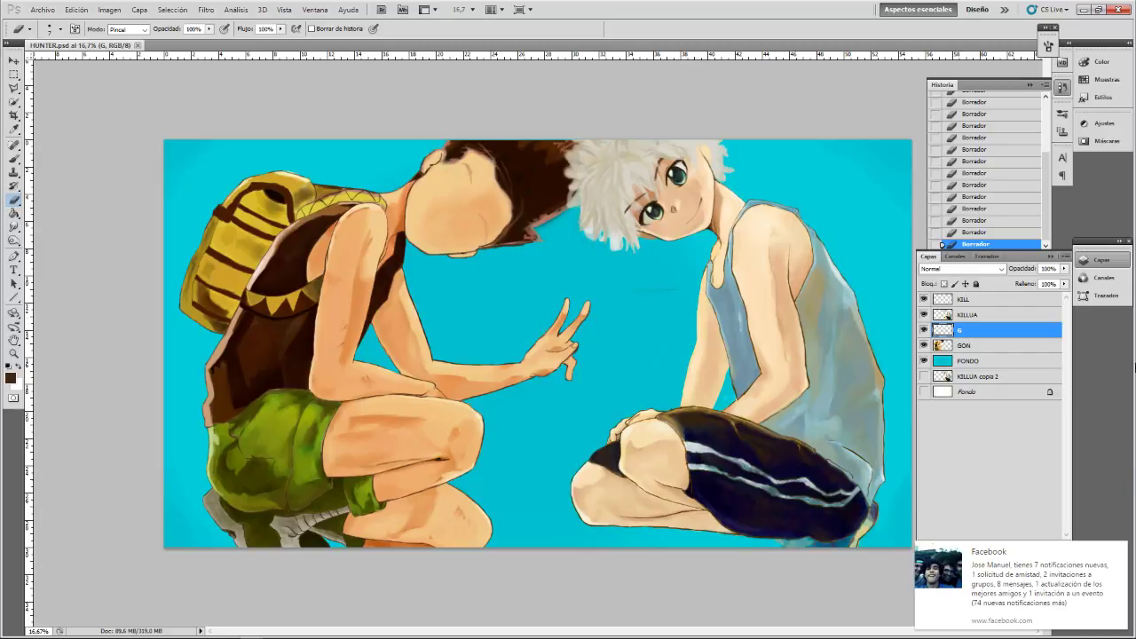
pyautogui.click(1118, 551)
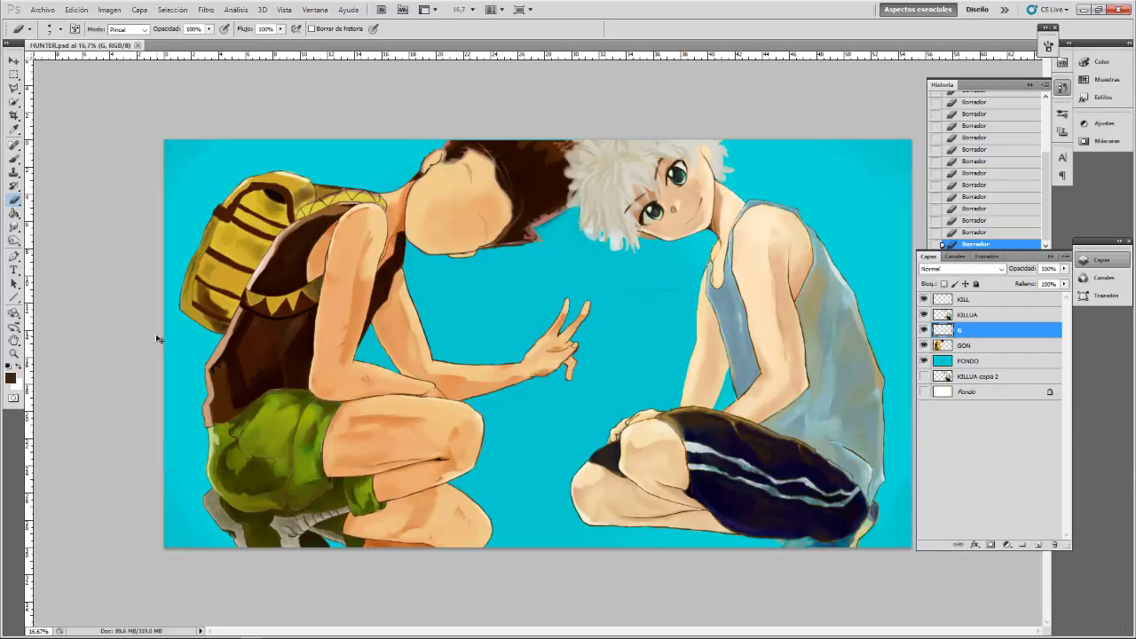
# - Hide layer GON and return to the shorts' line art around the cuff at 100% zoom
pyautogui.hotkey('ctrl', '+')
pyautogui.hotkey('ctrl', '+')
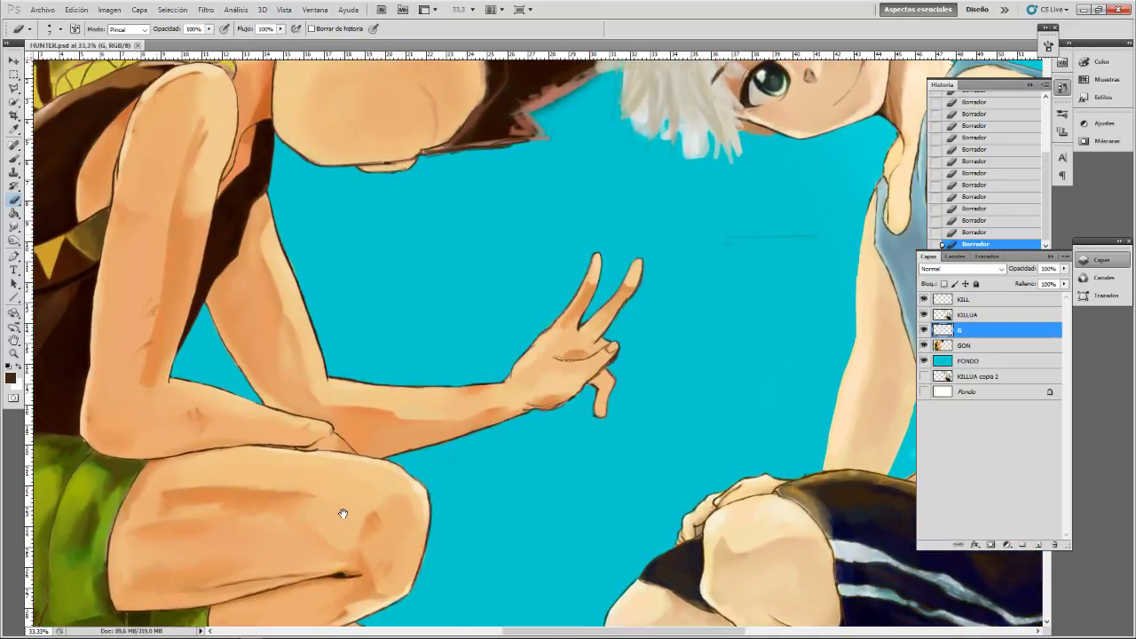
pyautogui.moveTo(342, 444); pyautogui.dragTo(724, 260)
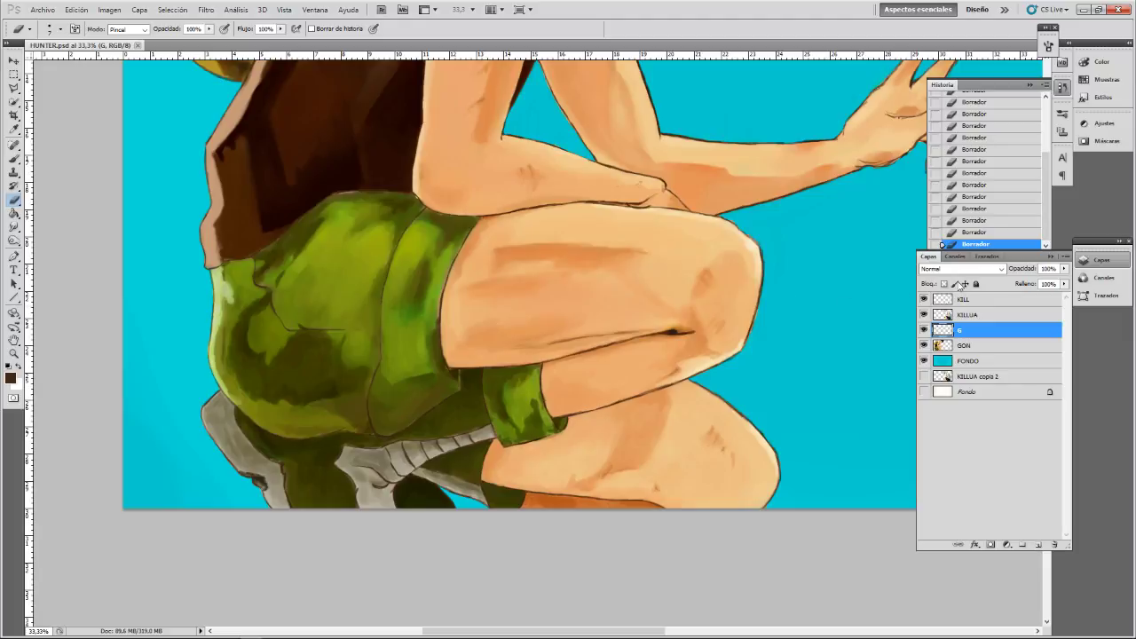
pyautogui.click(924, 346)
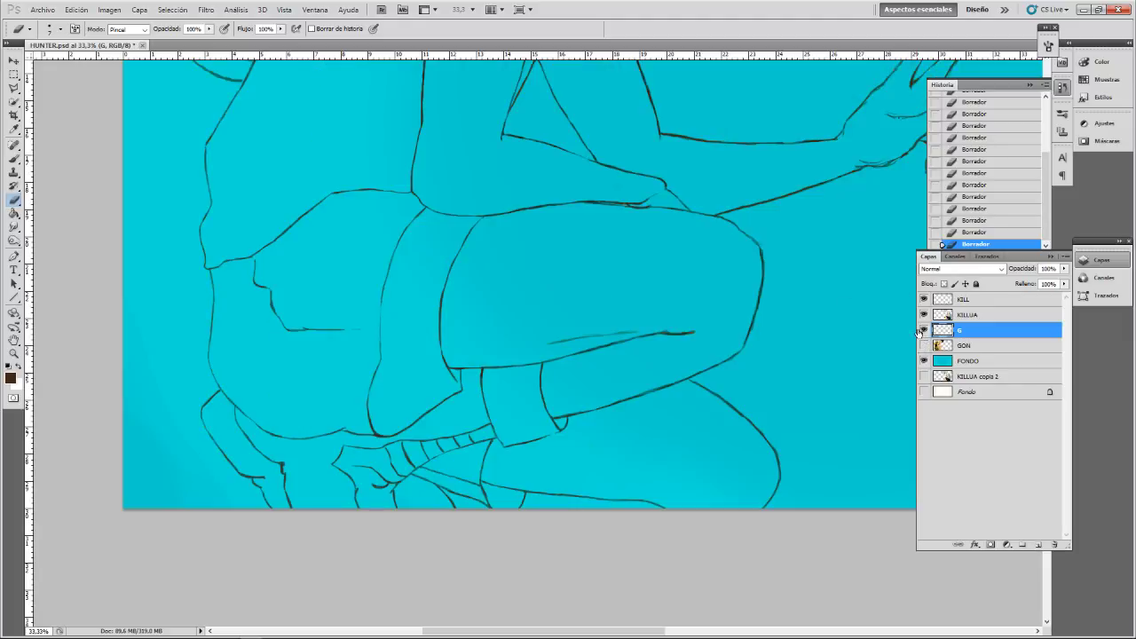
pyautogui.hotkey('ctrl', '+')
pyautogui.hotkey('ctrl', '+')
pyautogui.hotkey('ctrl', '+')
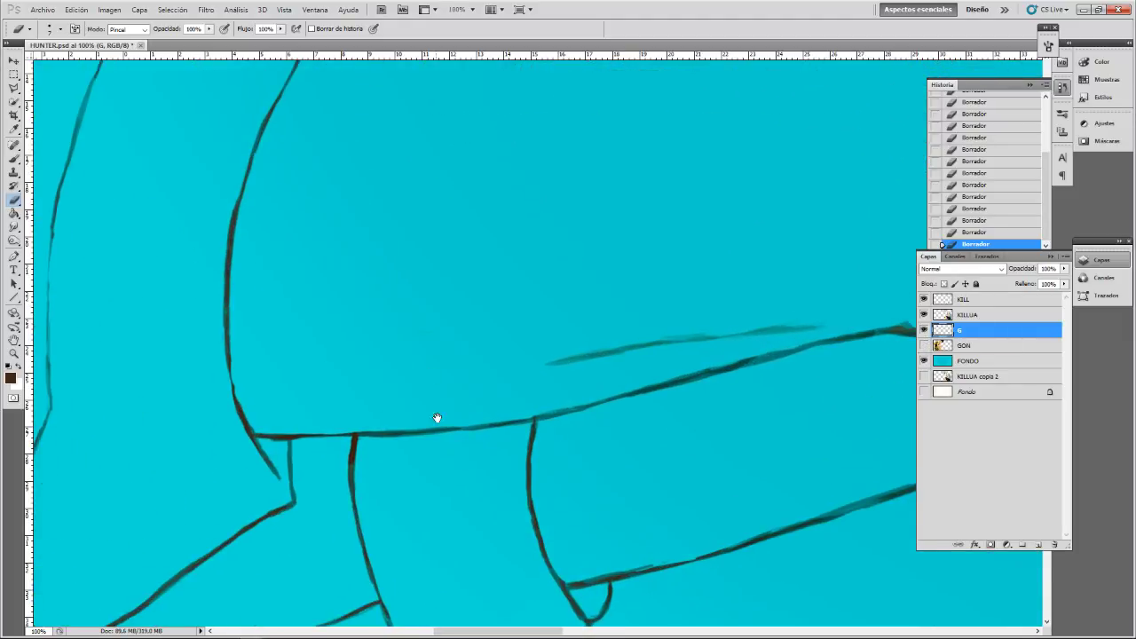
pyautogui.moveTo(437, 418); pyautogui.dragTo(655, 197)
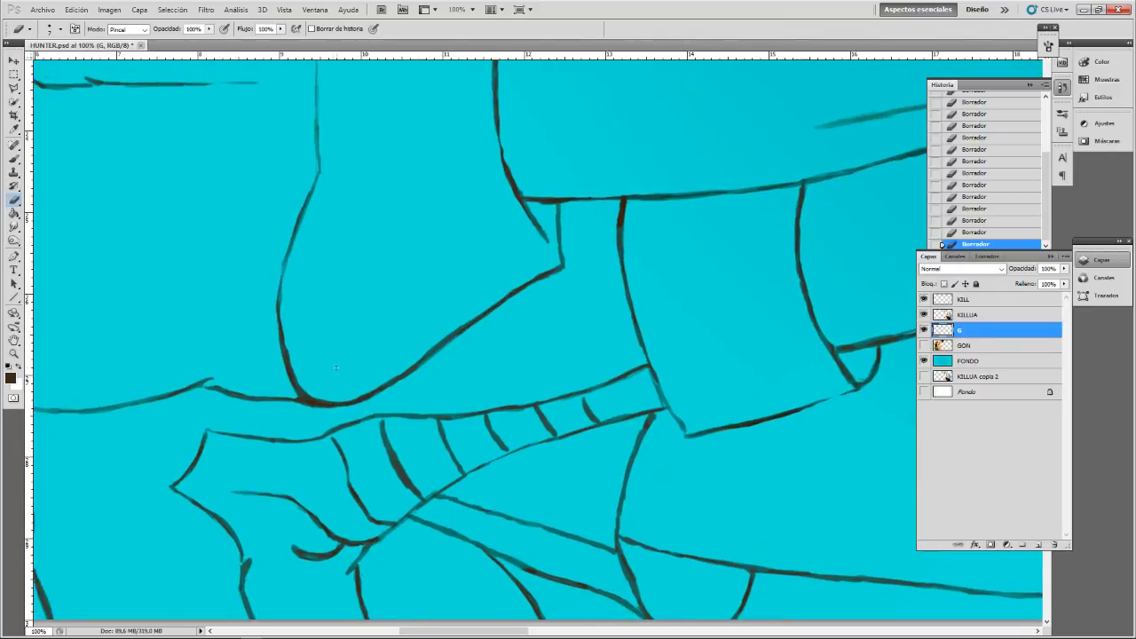
# - Clean the outer edge of the long curved fold above the striped band with a 20 px eraser, undoing an inaccurate dab
pyautogui.press(']')
pyautogui.press(']')
pyautogui.moveTo(303, 378); pyautogui.dragTo(295, 357)
pyautogui.click(310, 178)
pyautogui.hotkey('ctrl', 'z')
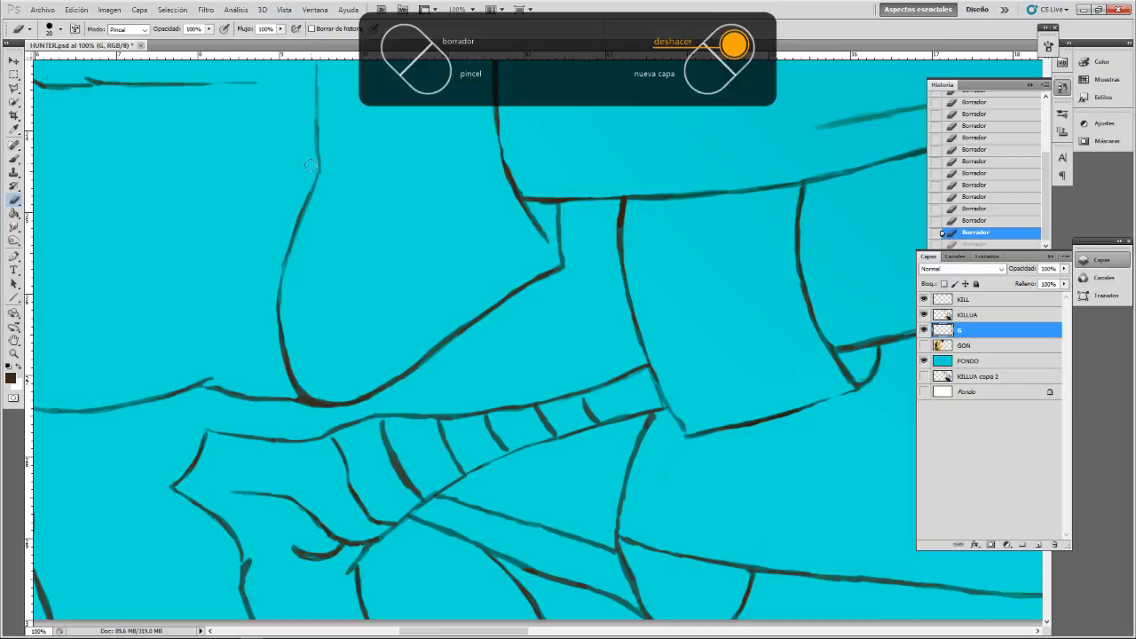
pyautogui.click(309, 166)
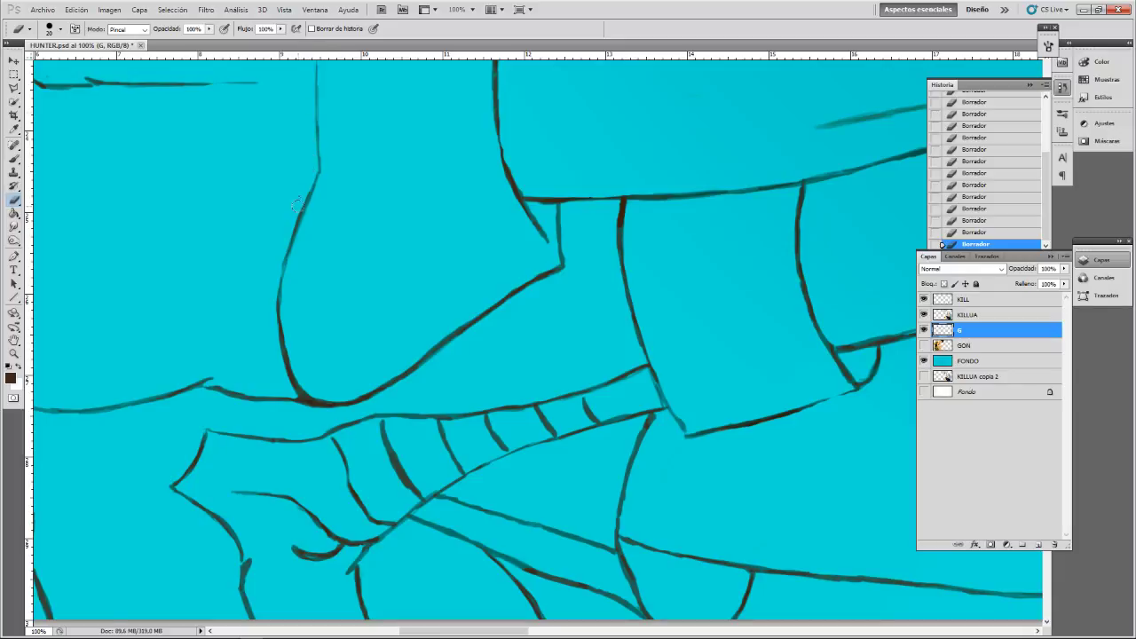
# - Trim the short overlapping lines where the thigh outline meets the hem and thin the diagonal shorts line below them
pyautogui.moveTo(643, 133); pyautogui.dragTo(571, 421)
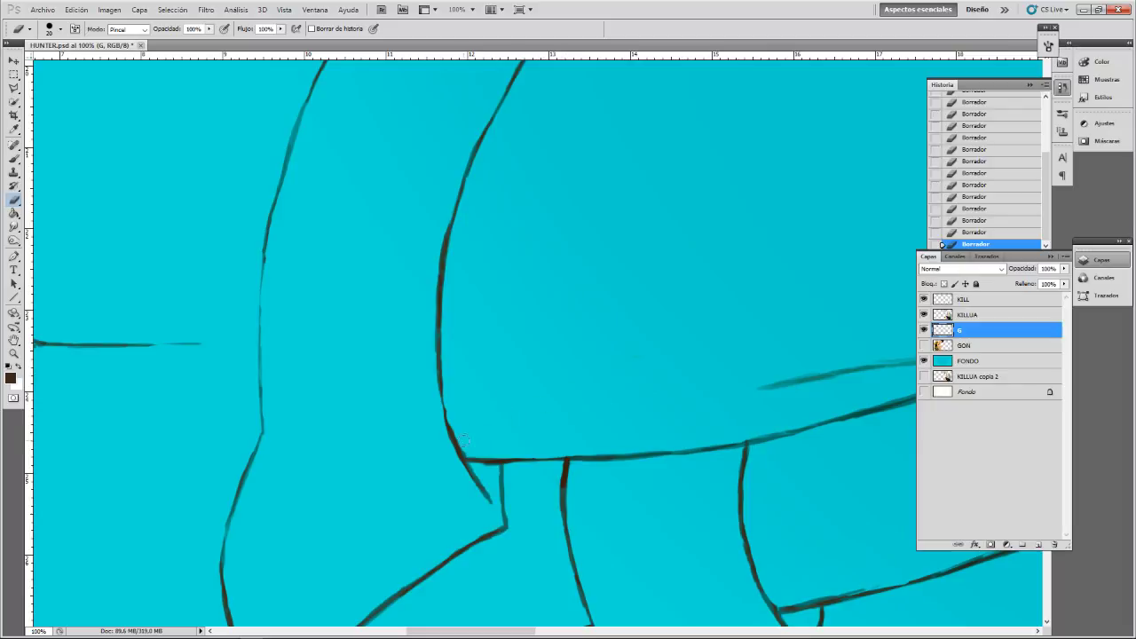
pyautogui.press('[')
pyautogui.press('[')
pyautogui.moveTo(478, 476); pyautogui.dragTo(489, 500)
pyautogui.moveTo(462, 474); pyautogui.dragTo(483, 500)
pyautogui.moveTo(507, 508); pyautogui.dragTo(508, 530)
pyautogui.moveTo(413, 612)
pyautogui.mouseDown()
pyautogui.moveTo(507, 423)
pyautogui.moveTo(479, 472)
pyautogui.moveTo(507, 442)
pyautogui.mouseUp()
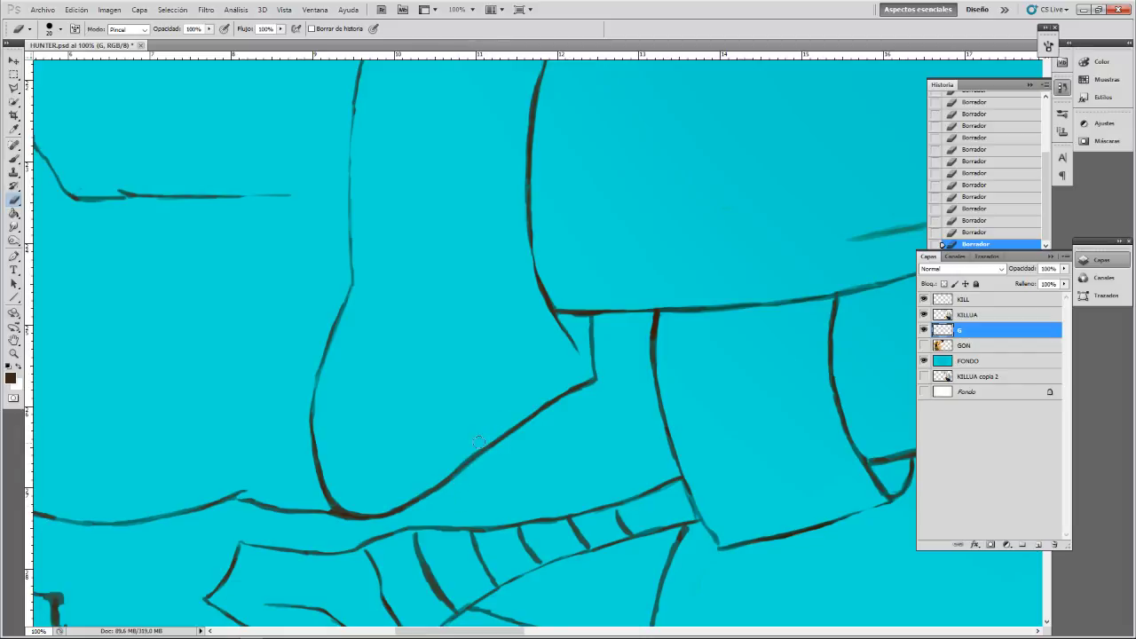
pyautogui.moveTo(479, 442); pyautogui.dragTo(433, 476)
# - Reinforce the faint part of the cuff's bottom edge near its outer corner with Brush strokes
pyautogui.moveTo(609, 314); pyautogui.dragTo(405, 334)
pyautogui.press('[')
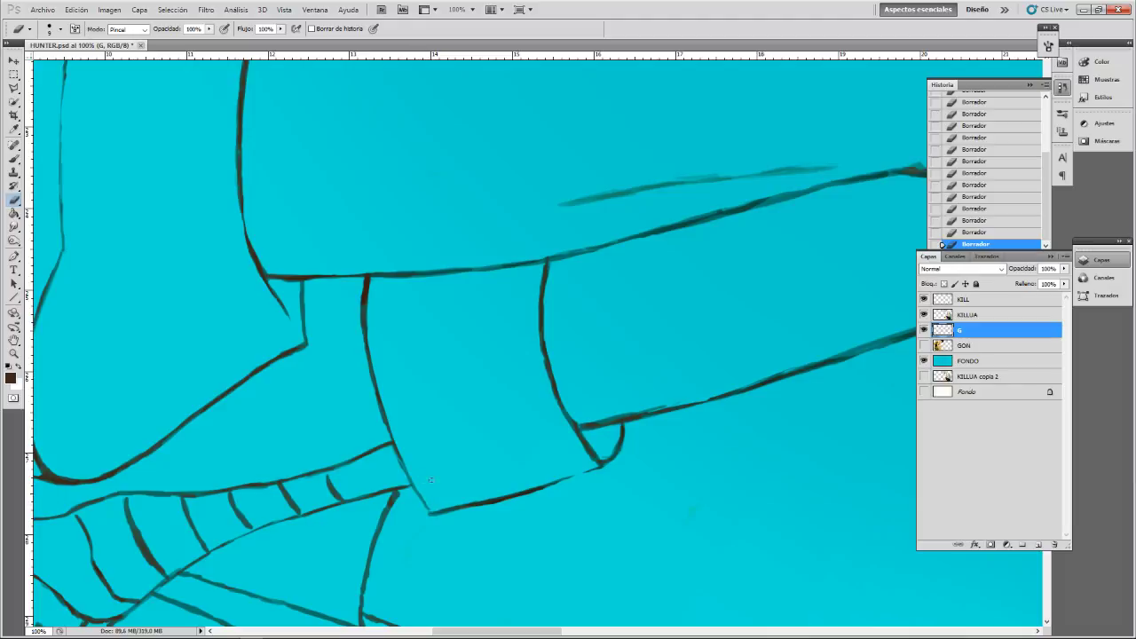
pyautogui.press('b')
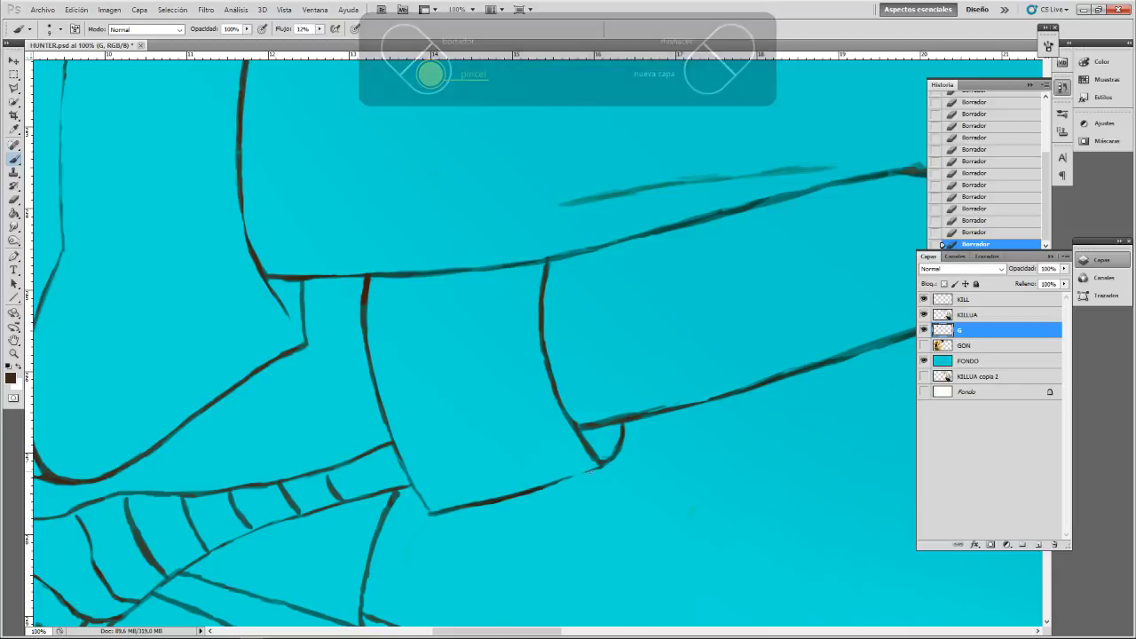
pyautogui.moveTo(576, 476); pyautogui.dragTo(568, 479)
pyautogui.moveTo(575, 475); pyautogui.dragTo(545, 485)
# - Erase the rough edges above and below the repainted part of the cuff's bottom line with a small eraser
pyautogui.press('e')
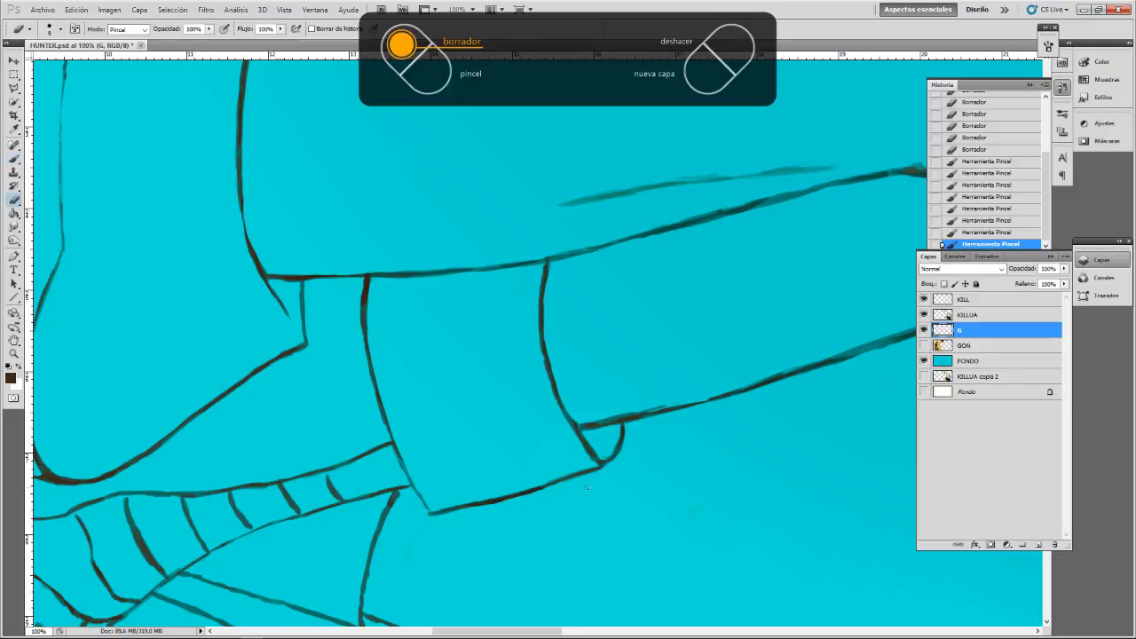
pyautogui.moveTo(597, 476); pyautogui.dragTo(581, 479)
pyautogui.moveTo(581, 480); pyautogui.dragTo(552, 491)
pyautogui.click(552, 491)
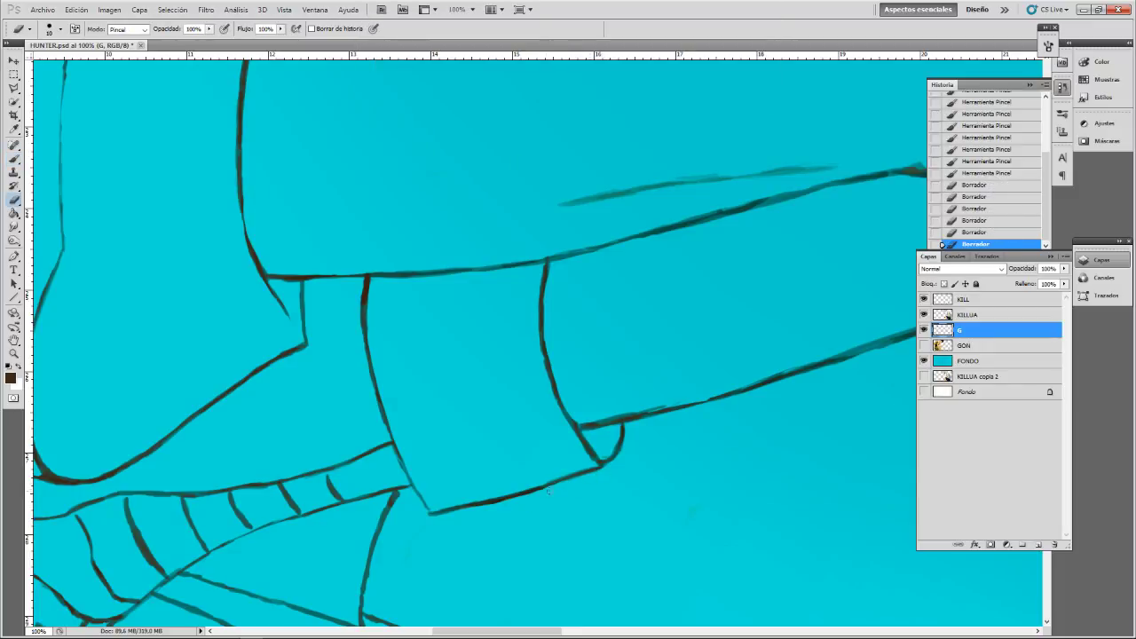
pyautogui.click(563, 468)
pyautogui.click(583, 467)
pyautogui.click(575, 470)
pyautogui.click(562, 474)
pyautogui.click(551, 477)
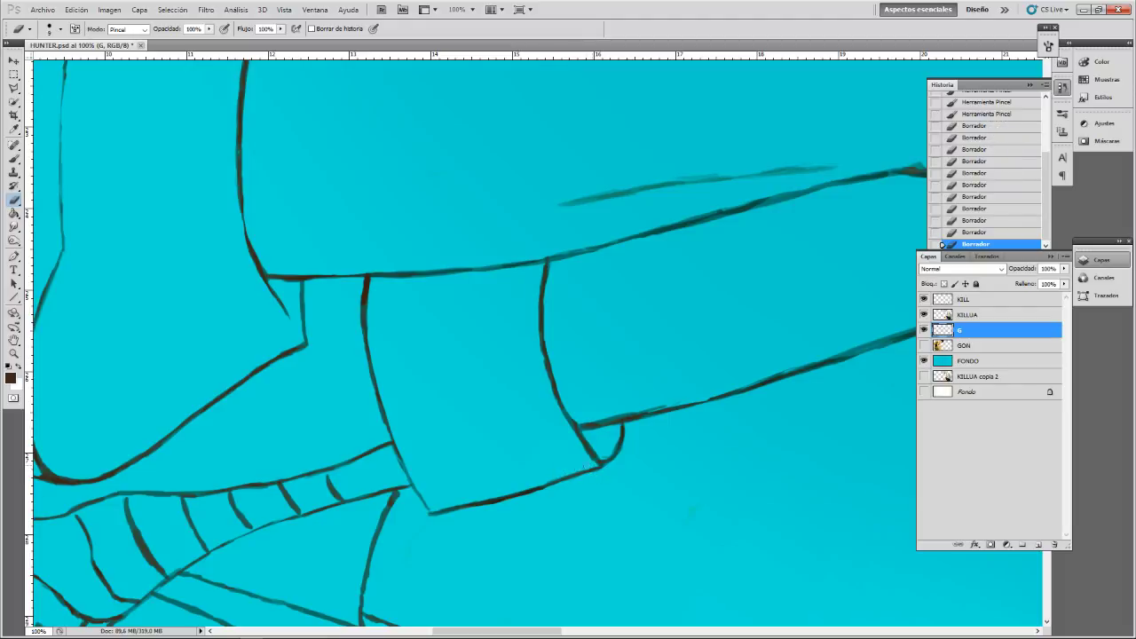
# - Clean the small loop at the cuff's outer corner and thin the start of the leg line beside it
pyautogui.click(601, 458)
pyautogui.click(607, 455)
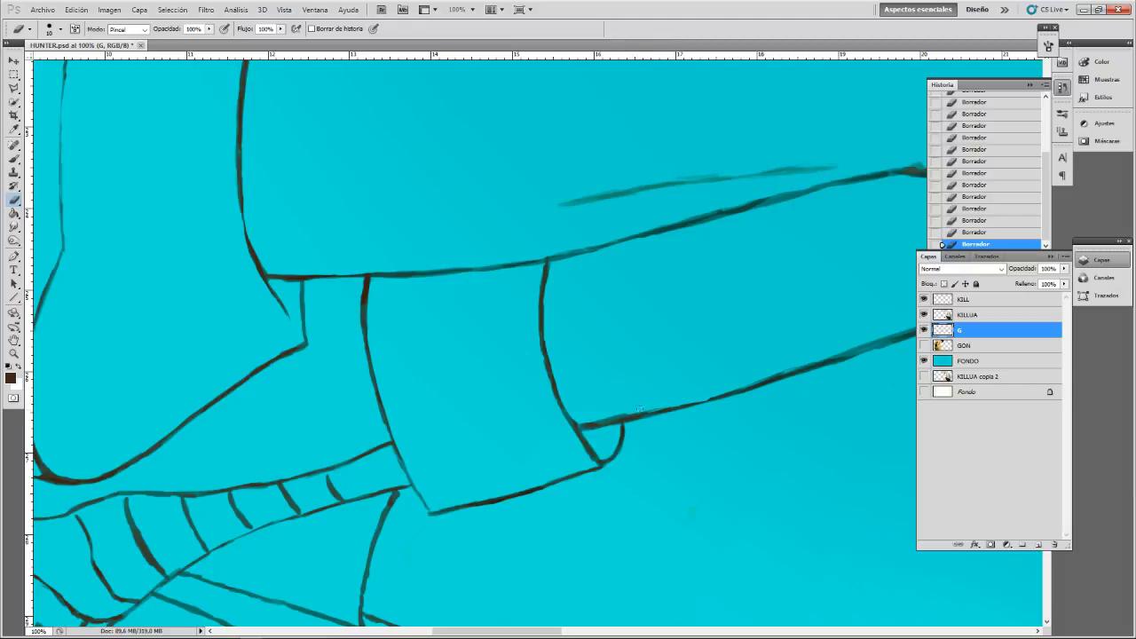
pyautogui.press(']')
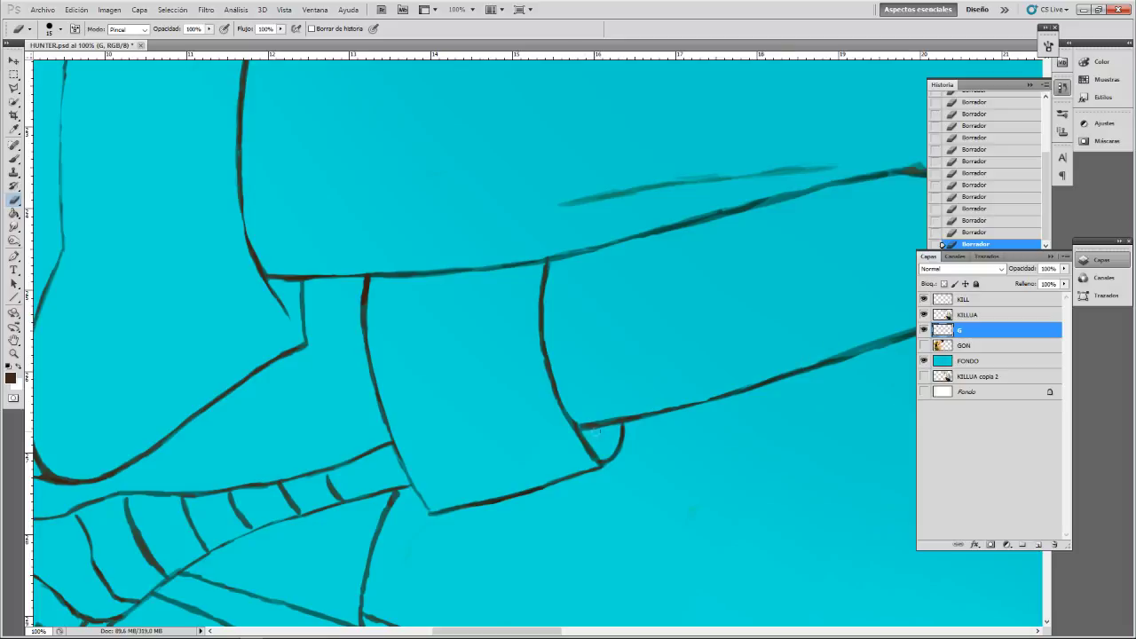
pyautogui.press('[')
pyautogui.press('[')
# - Thin the long line along the underside of the bent leg with a 25 px eraser
pyautogui.moveTo(730, 228); pyautogui.dragTo(527, 382)
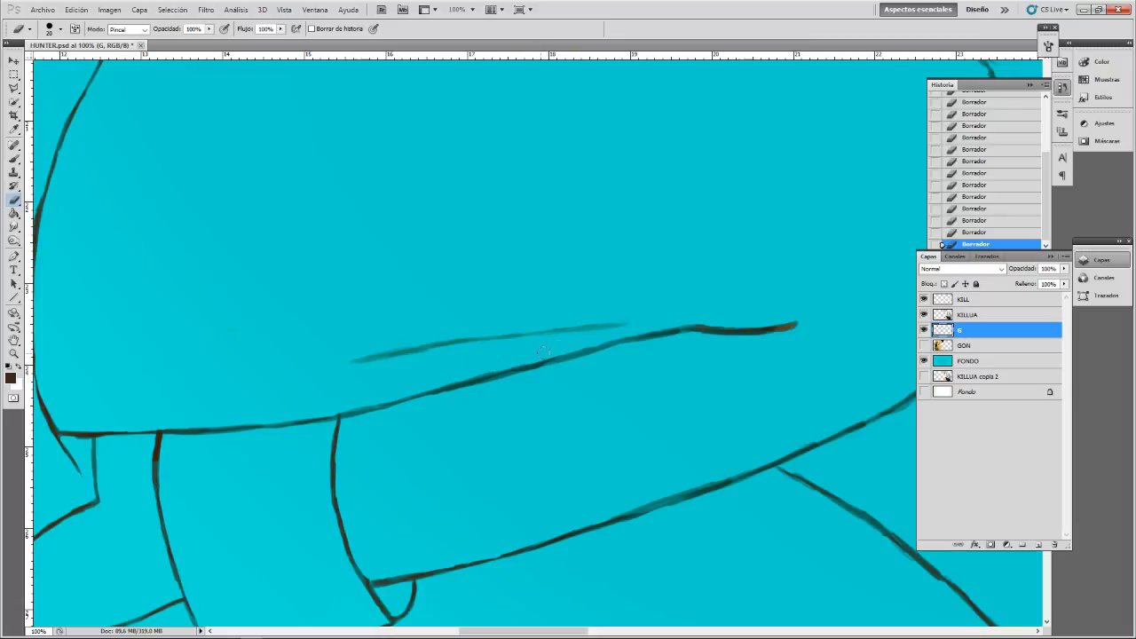
pyautogui.press('space')
pyautogui.moveTo(685, 459); pyautogui.dragTo(608, 359)
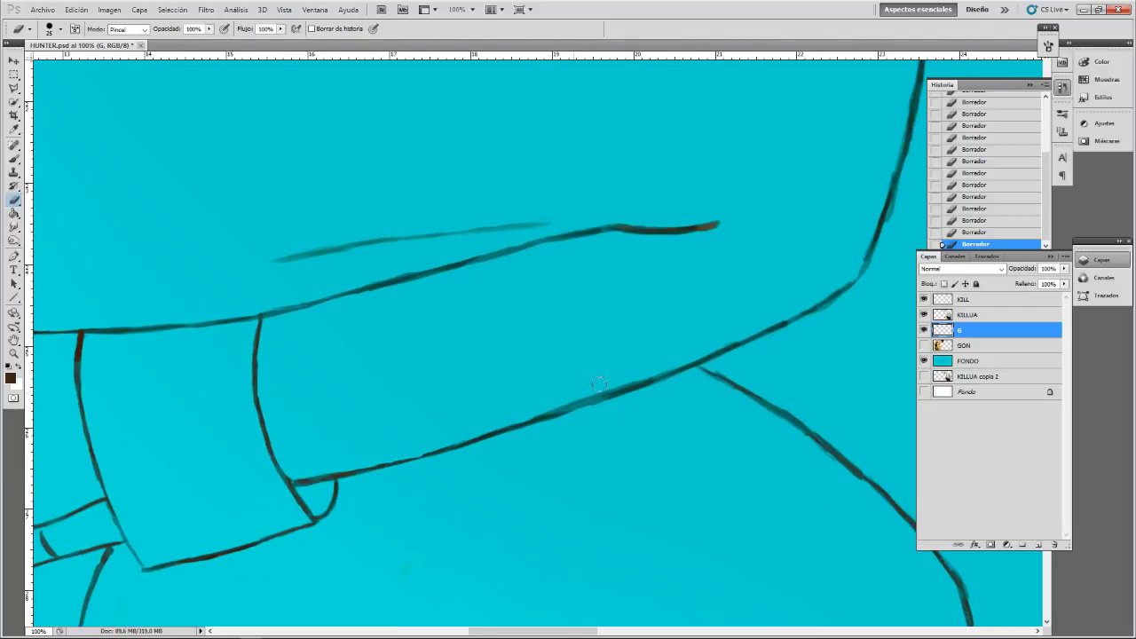
pyautogui.moveTo(568, 396); pyautogui.dragTo(599, 386)
pyautogui.moveTo(569, 398); pyautogui.dragTo(544, 408)
# - Erase the rough inner edge of the knee's curved outline with a 25 px eraser
pyautogui.moveTo(724, 523); pyautogui.dragTo(369, 376)
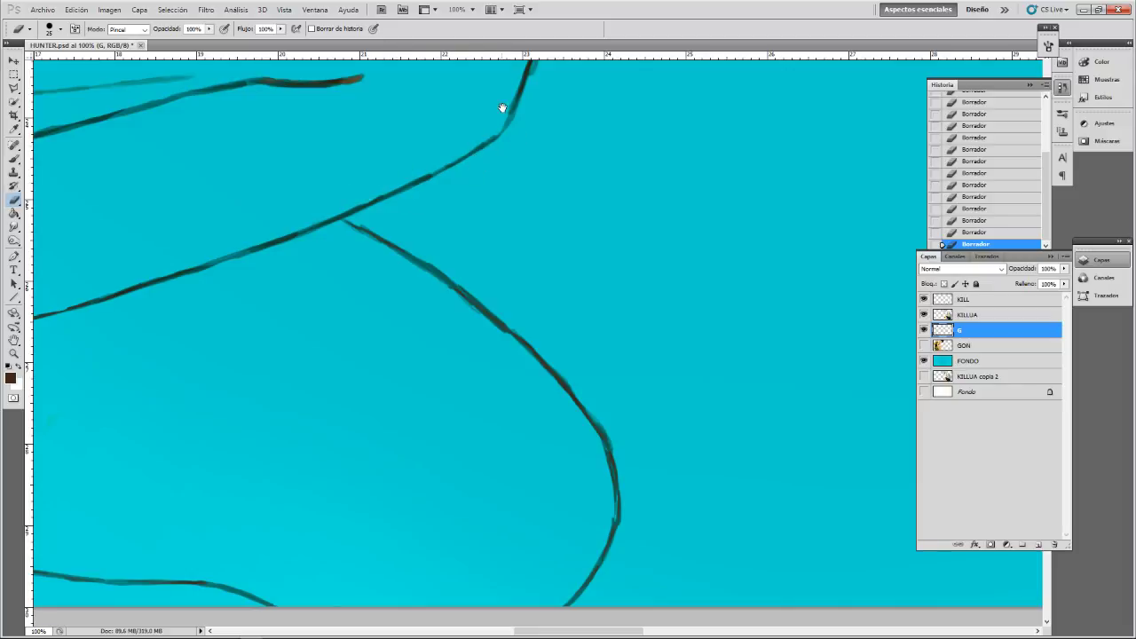
pyautogui.moveTo(505, 112); pyautogui.dragTo(520, 322)
pyautogui.moveTo(565, 265); pyautogui.dragTo(556, 304)
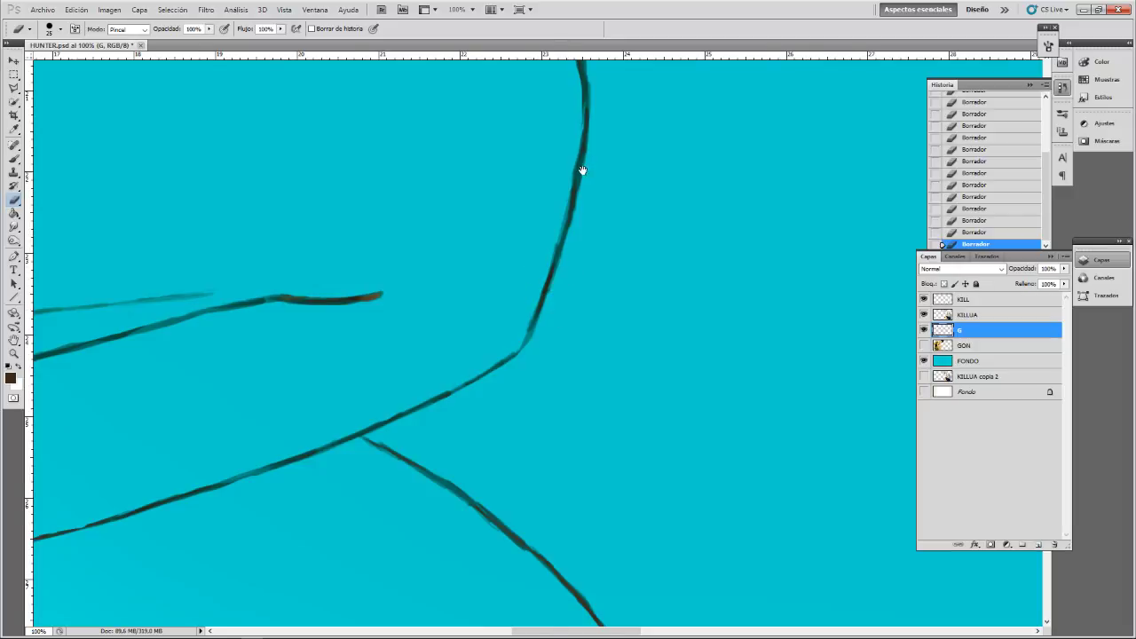
pyautogui.scroll(4, 583, 169)
pyautogui.moveTo(570, 212); pyautogui.dragTo(573, 261)
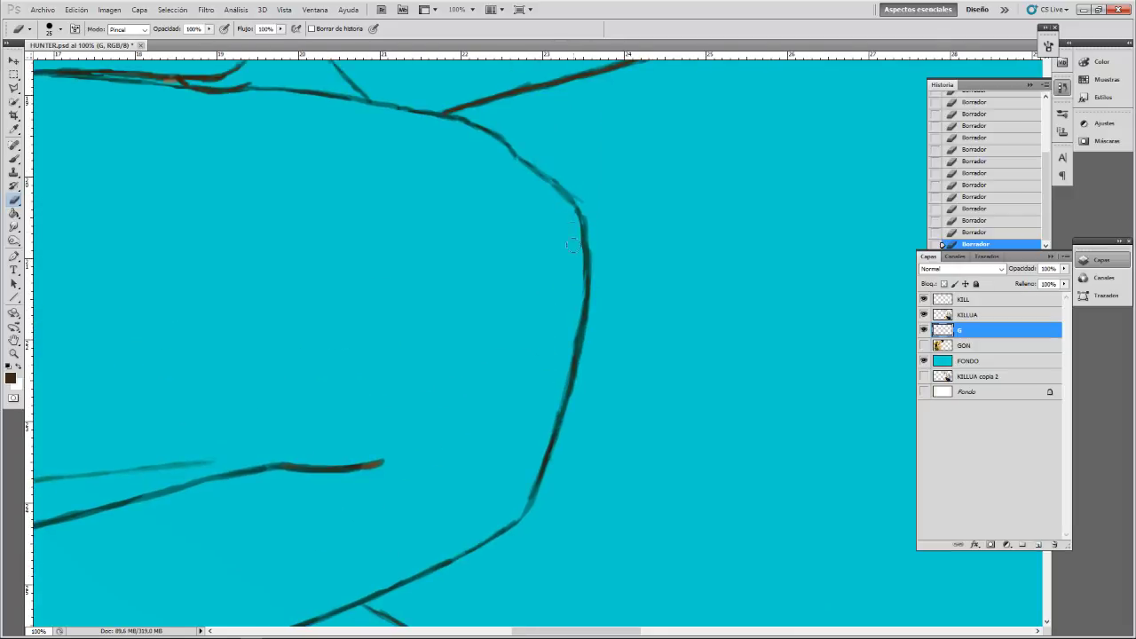
pyautogui.moveTo(572, 311)
pyautogui.mouseDown()
pyautogui.moveTo(566, 387)
pyautogui.moveTo(548, 416)
pyautogui.mouseUp()
# - Smooth the outer edge of the knee outline, starting with a 20 px eraser and reducing its size near the upper bend
pyautogui.moveTo(420, 540); pyautogui.dragTo(573, 426)
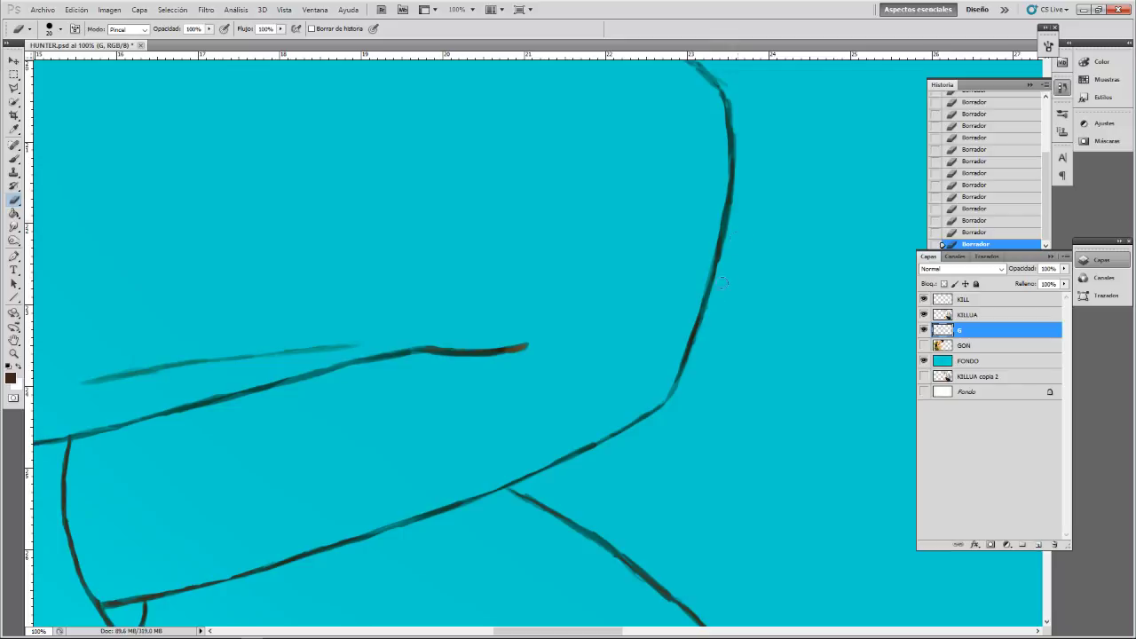
pyautogui.moveTo(740, 169); pyautogui.dragTo(725, 299)
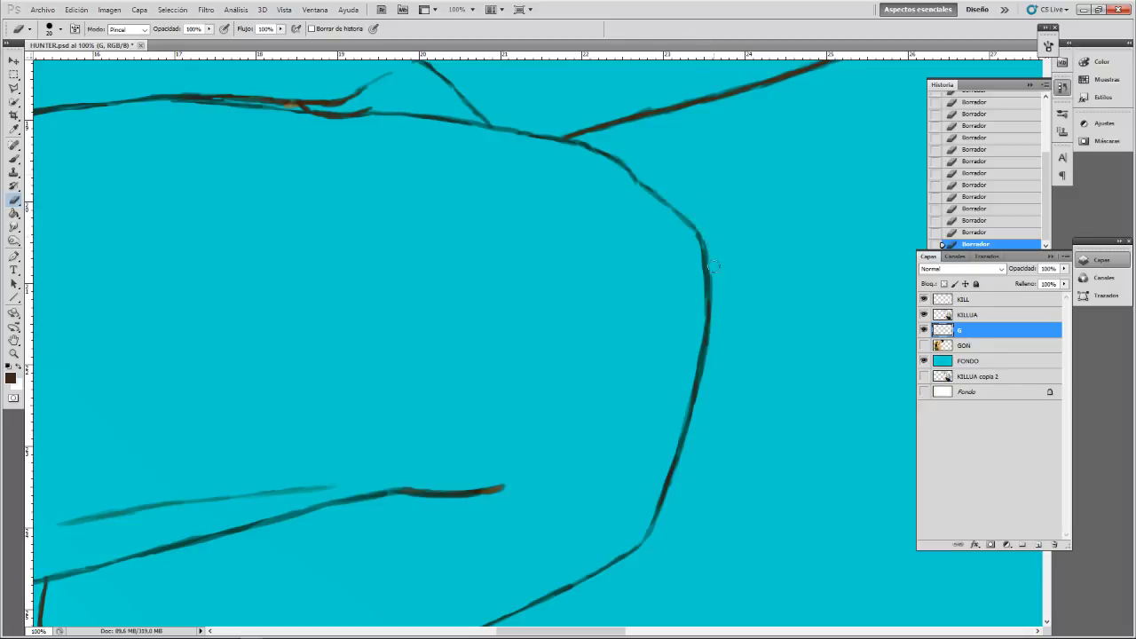
pyautogui.press('[')
pyautogui.moveTo(717, 271); pyautogui.dragTo(716, 309)
# - Try to thin the upper edge of the thigh's top line beneath the forearm, undoing the stroke
pyautogui.press('[')
pyautogui.press('[')
pyautogui.moveTo(230, 262); pyautogui.dragTo(400, 368)
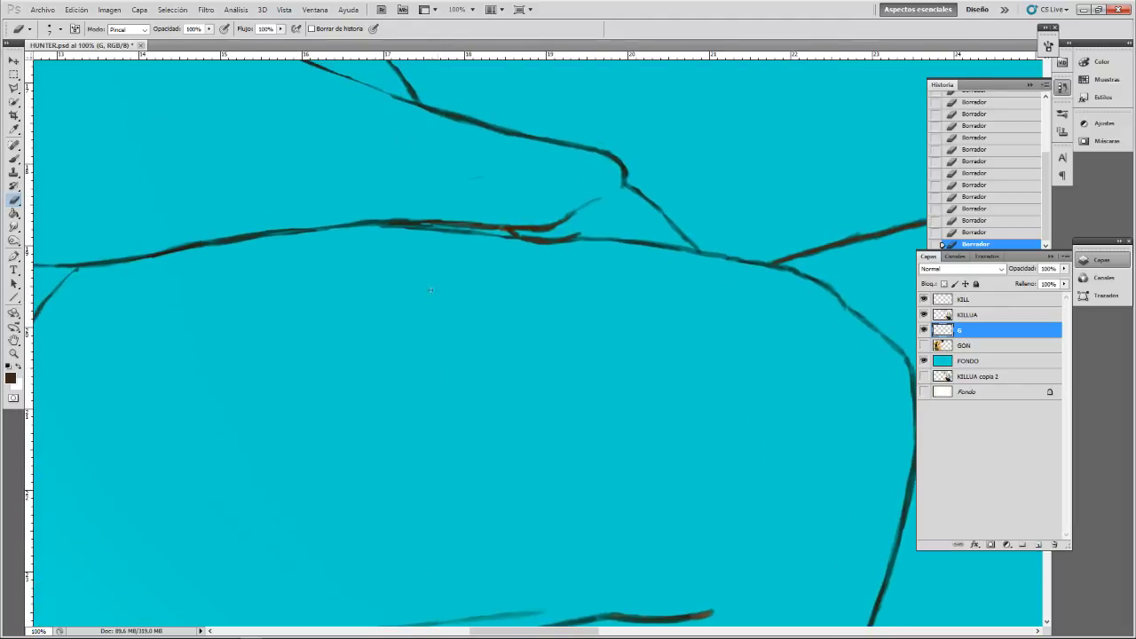
pyautogui.press(']')
pyautogui.moveTo(352, 217)
pyautogui.mouseDown()
pyautogui.moveTo(444, 208)
pyautogui.moveTo(371, 210)
pyautogui.moveTo(408, 217)
pyautogui.mouseUp()
pyautogui.hotkey('ctrl', 'z')
# - Thin the inner edge of the knee's curved outline along its outer side and down to the lower bend with a 30 px eraser
pyautogui.moveTo(716, 355)
pyautogui.mouseDown()
pyautogui.moveTo(507, 213)
pyautogui.moveTo(512, 203)
pyautogui.mouseUp()
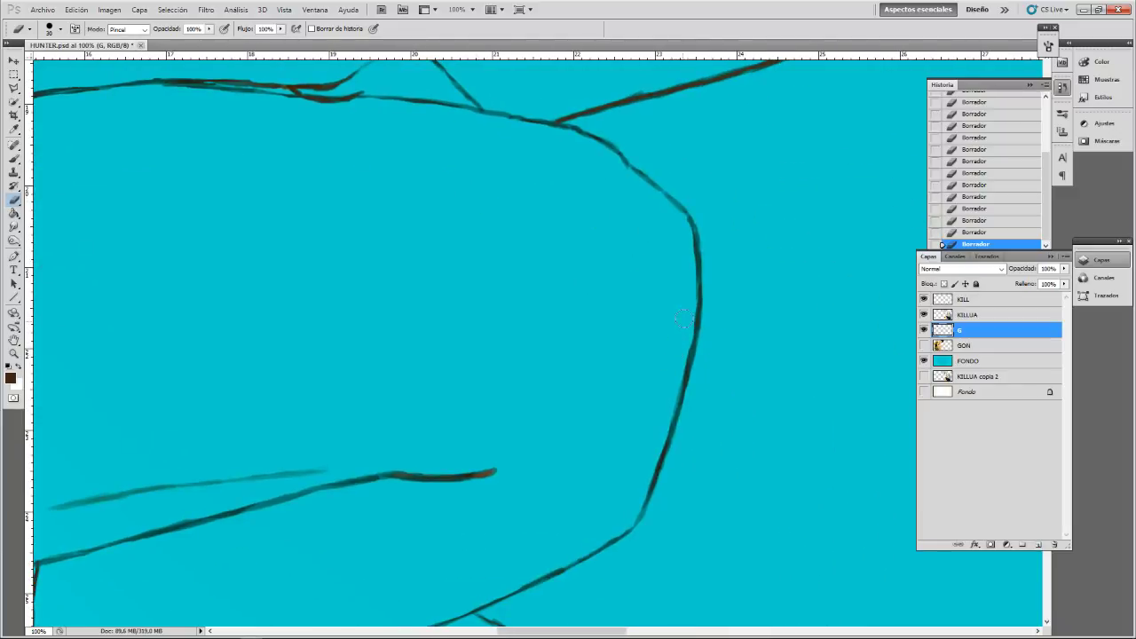
pyautogui.moveTo(678, 348); pyautogui.dragTo(668, 376)
pyautogui.moveTo(679, 447)
pyautogui.mouseDown()
pyautogui.moveTo(661, 486)
pyautogui.moveTo(681, 435)
pyautogui.moveTo(638, 536)
pyautogui.mouseUp()
pyautogui.hotkey('ctrl', '-')
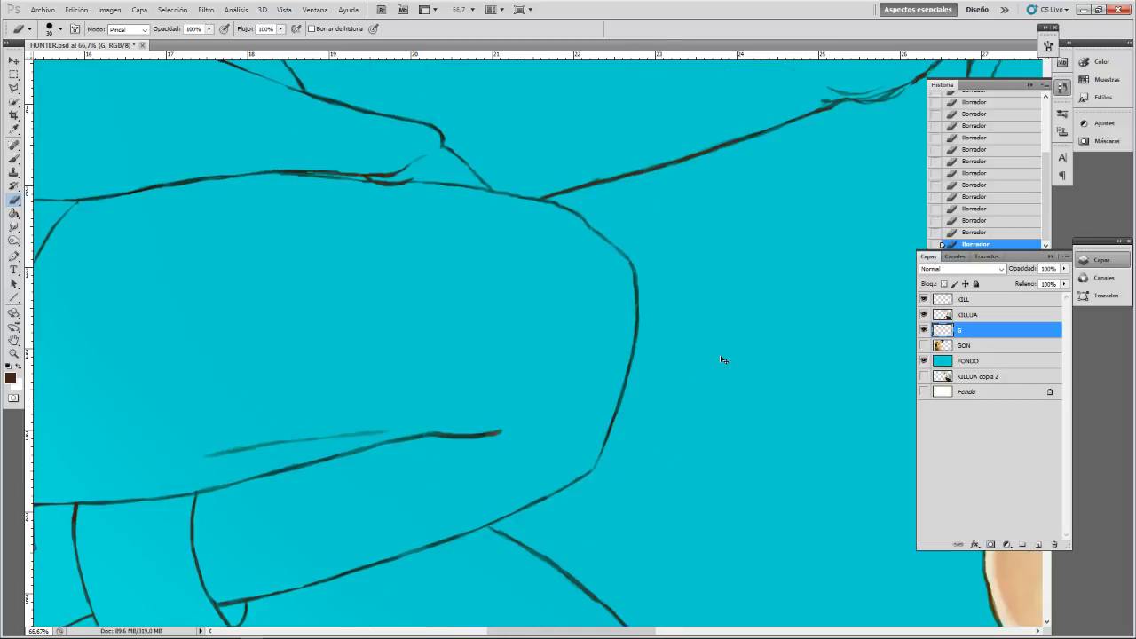
pyautogui.hotkey('ctrl', '+')
pyautogui.hotkey('ctrl', '+')
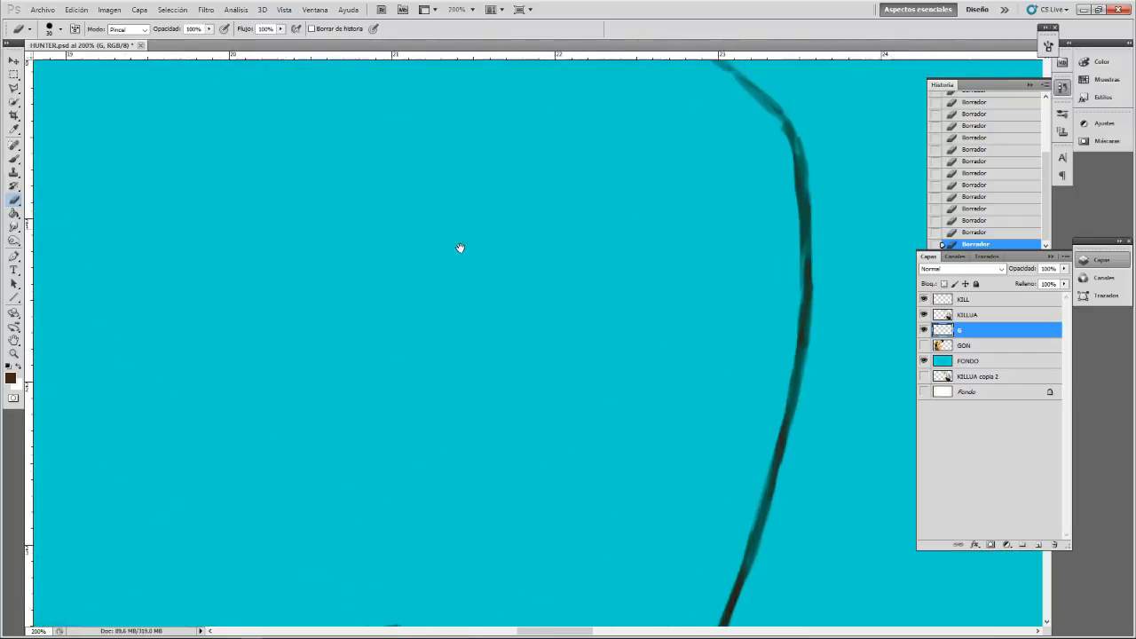
pyautogui.moveTo(459, 249)
pyautogui.mouseDown()
pyautogui.moveTo(334, 430)
pyautogui.moveTo(359, 463)
pyautogui.mouseUp()
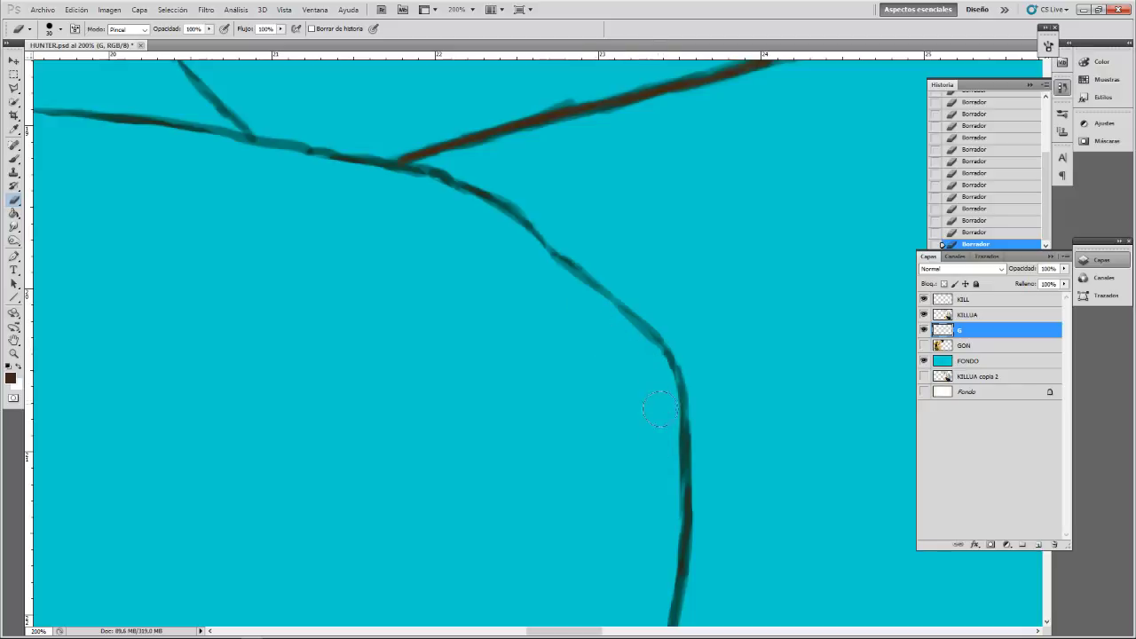
pyautogui.hotkey('ctrl', '-')
pyautogui.hotkey('ctrl', '-')
pyautogui.hotkey('ctrl', '-')
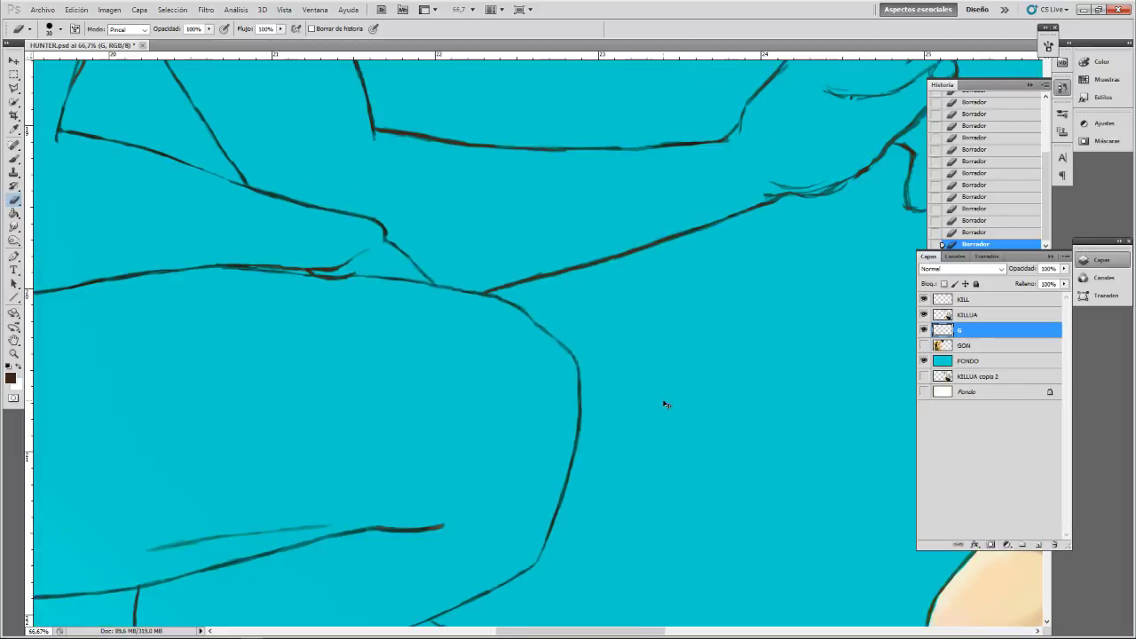
# - Thin the inner edge of the curved outline beneath the bent leg, down past its widest bend, with a 30 px eraser
pyautogui.hotkey('ctrl', '-')
pyautogui.hotkey('ctrl', '+')
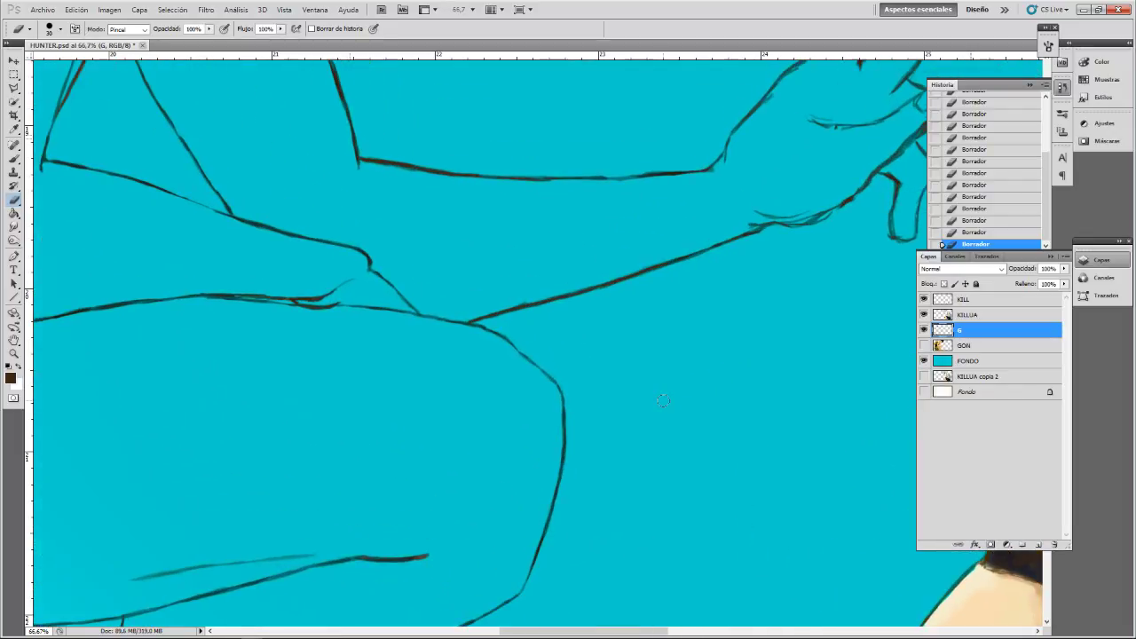
pyautogui.hotkey('ctrl', '+')
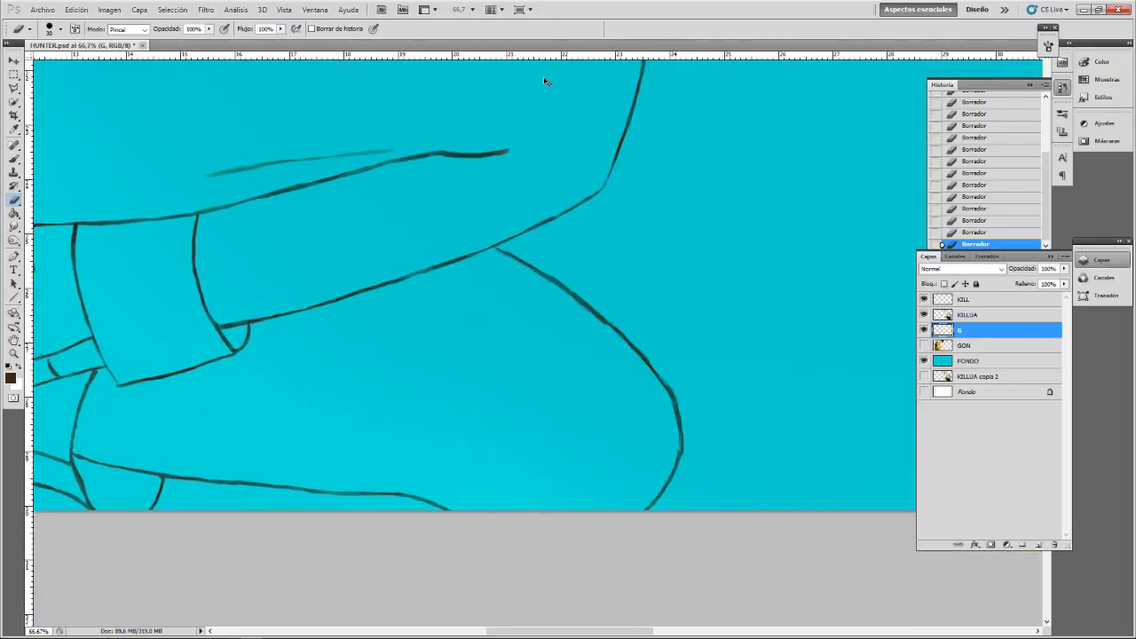
pyautogui.hotkey('ctrl', '+')
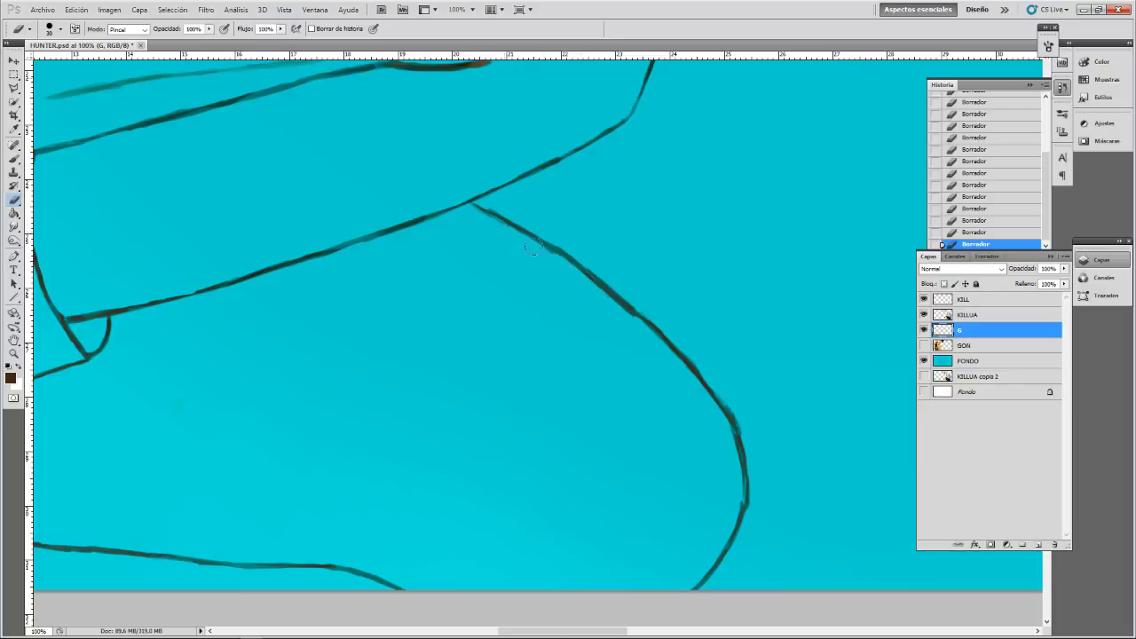
pyautogui.moveTo(640, 338); pyautogui.dragTo(573, 280)
pyautogui.hotkey('ctrl', 'z')
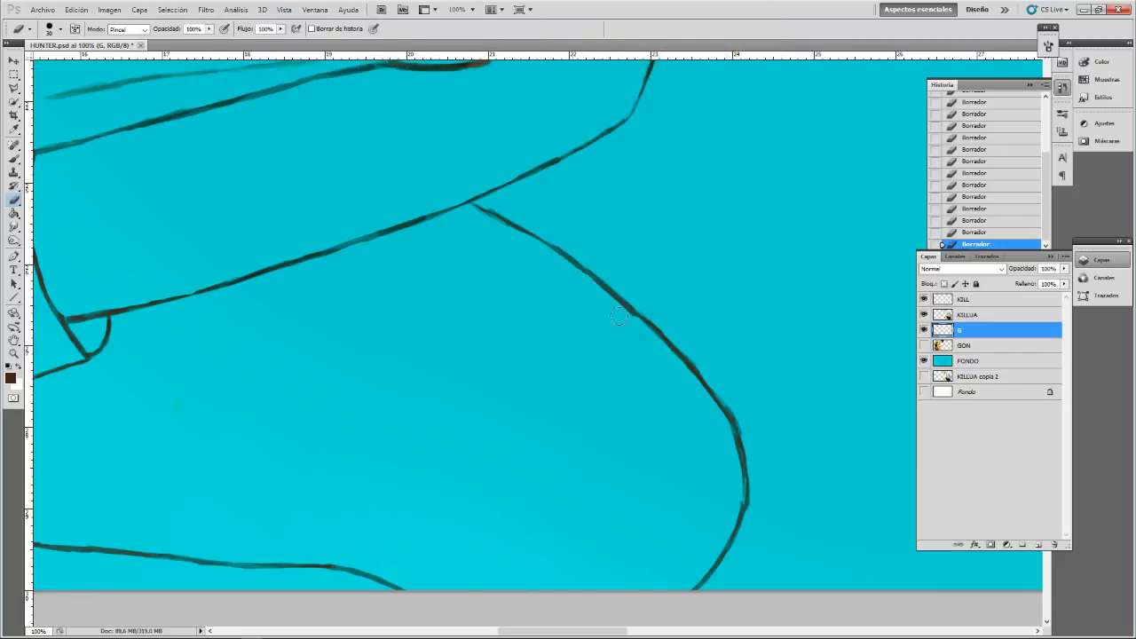
pyautogui.moveTo(602, 299); pyautogui.dragTo(639, 335)
pyautogui.moveTo(731, 471)
pyautogui.mouseDown()
pyautogui.moveTo(728, 438)
pyautogui.moveTo(718, 537)
pyautogui.mouseUp()
# - Smooth the outer edge of the curved outline beneath the bent leg, from its widest bend up along the upper stretch
pyautogui.moveTo(746, 424); pyautogui.dragTo(751, 449)
pyautogui.moveTo(737, 411)
pyautogui.mouseDown()
pyautogui.moveTo(745, 427)
pyautogui.moveTo(678, 337)
pyautogui.mouseUp()
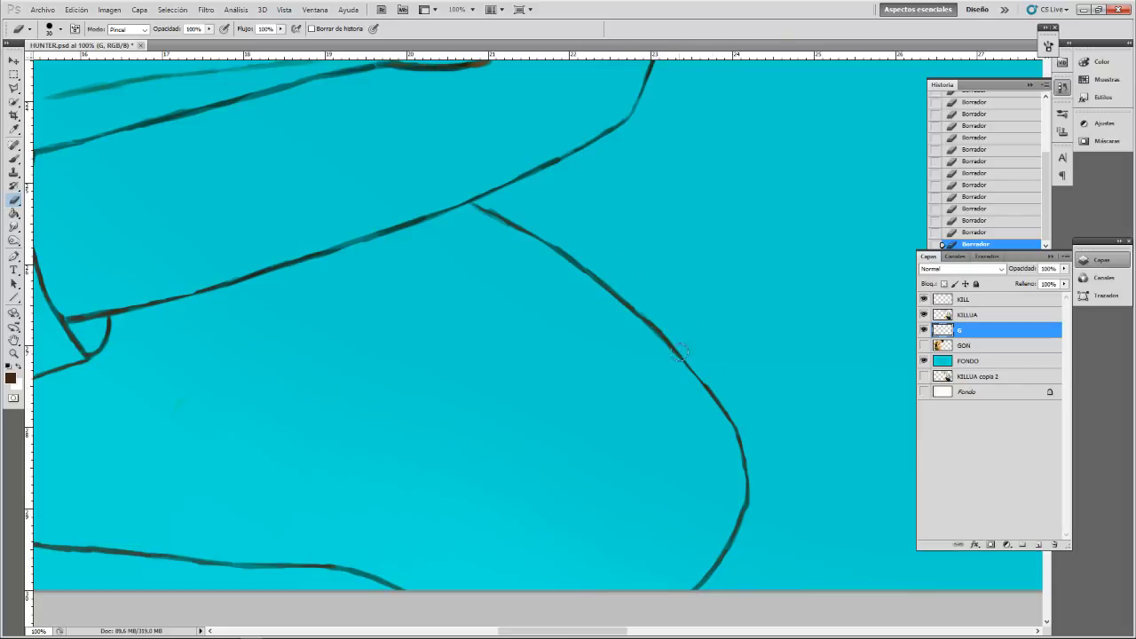
pyautogui.hotkey('ctrl', 'z')
pyautogui.click(614, 263)
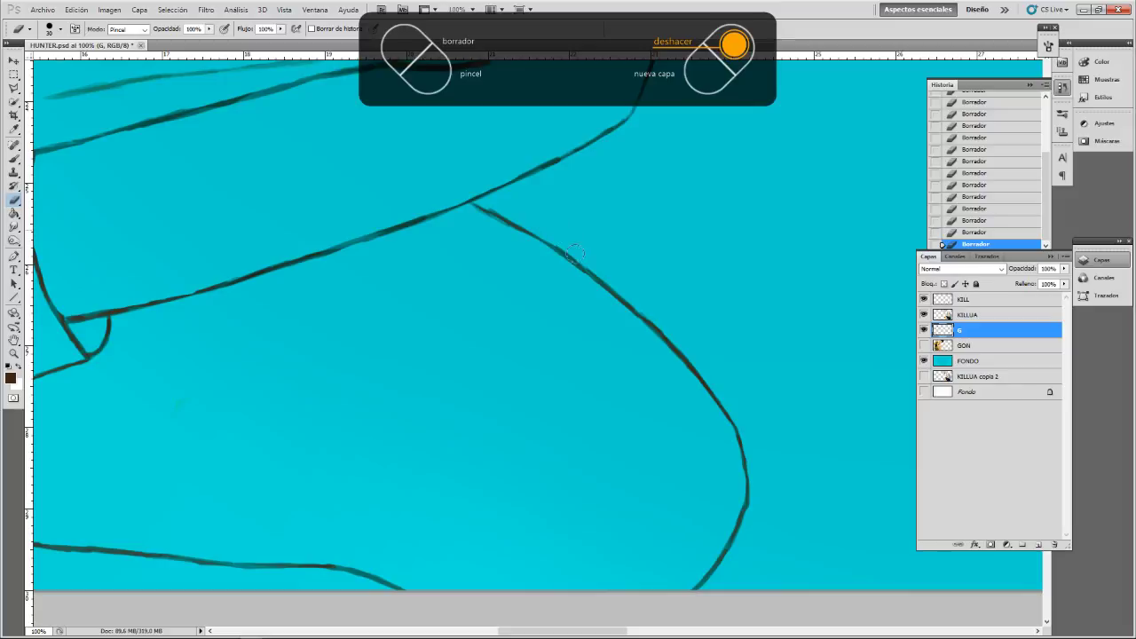
pyautogui.hotkey('ctrl', 'z')
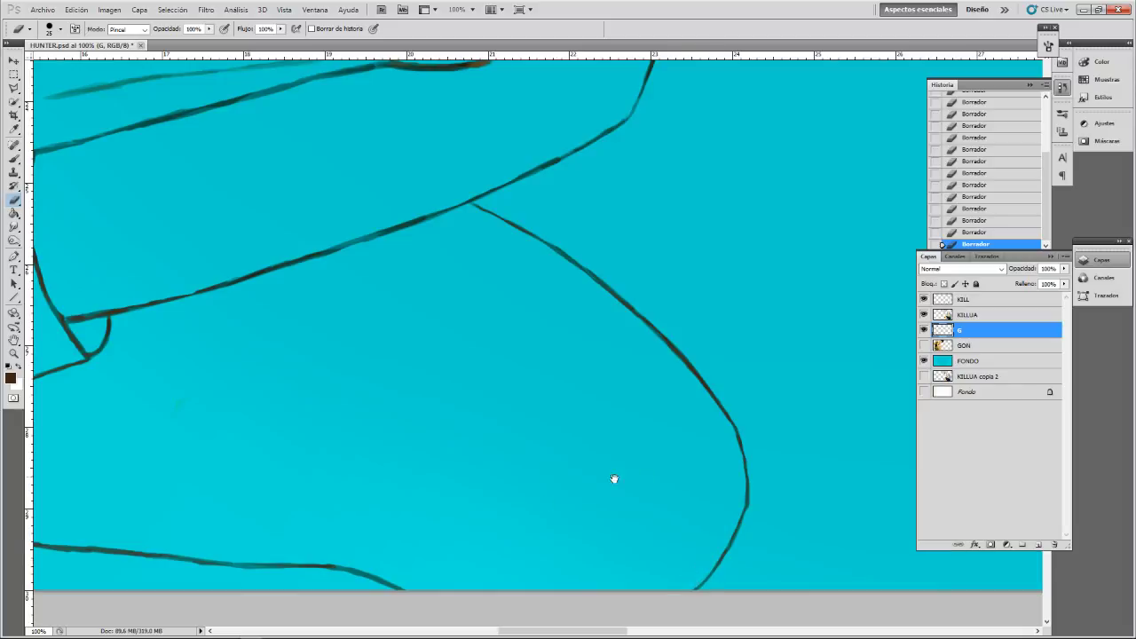
# - Clean up the lines around the segmented strip and the folds beside it, reducing the eraser size to 10 px
pyautogui.moveTo(373, 543)
pyautogui.mouseDown()
pyautogui.moveTo(515, 487)
pyautogui.moveTo(668, 456)
pyautogui.mouseUp()
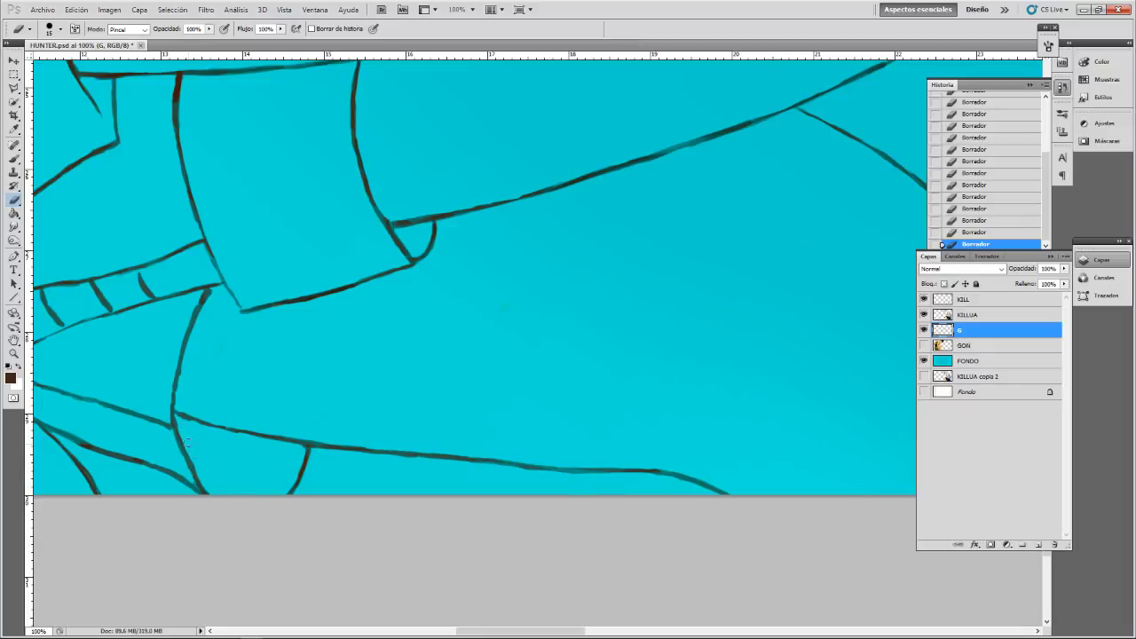
pyautogui.moveTo(152, 426); pyautogui.dragTo(329, 411)
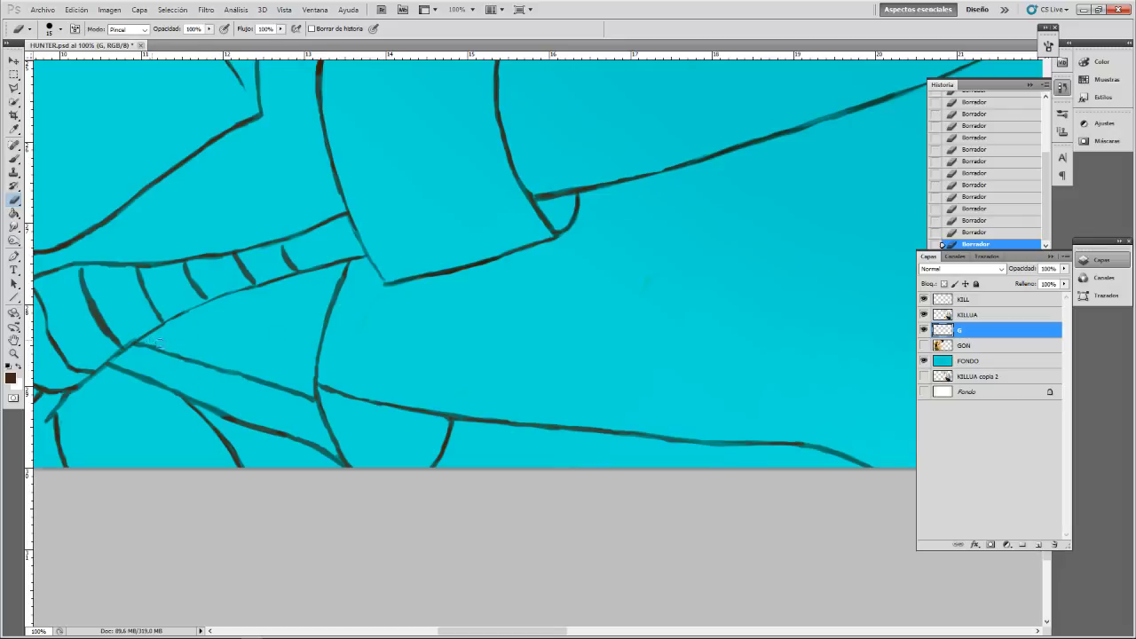
pyautogui.press('[')
pyautogui.press('[')
pyautogui.press(']')
pyautogui.press(']')
pyautogui.press('[')
pyautogui.moveTo(254, 490); pyautogui.dragTo(489, 438)
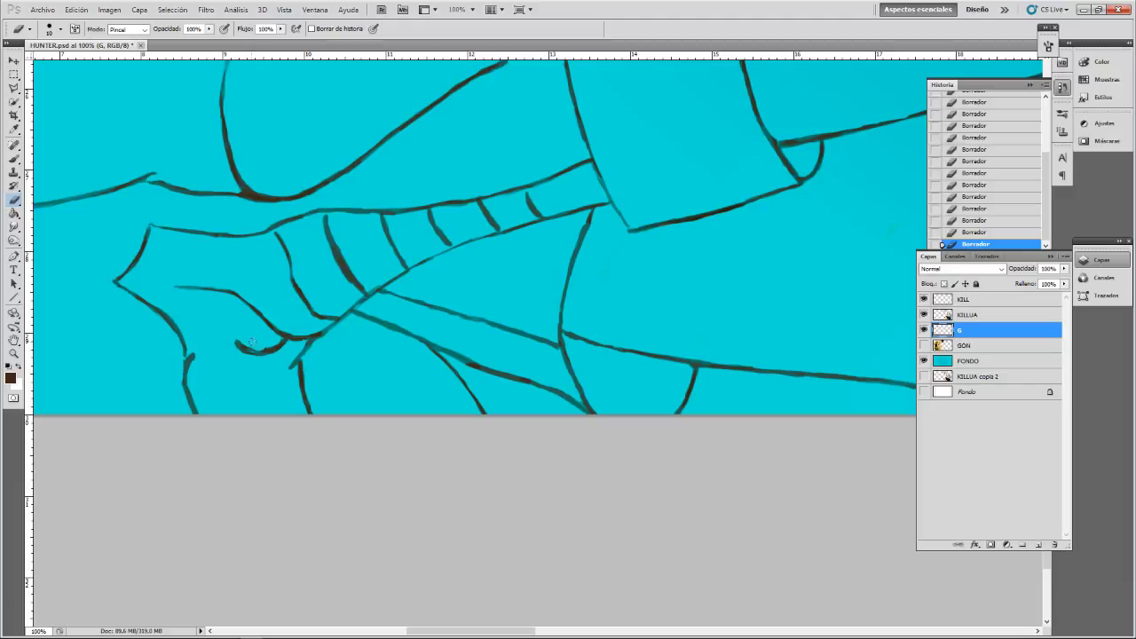
pyautogui.hotkey('ctrl', 'z')
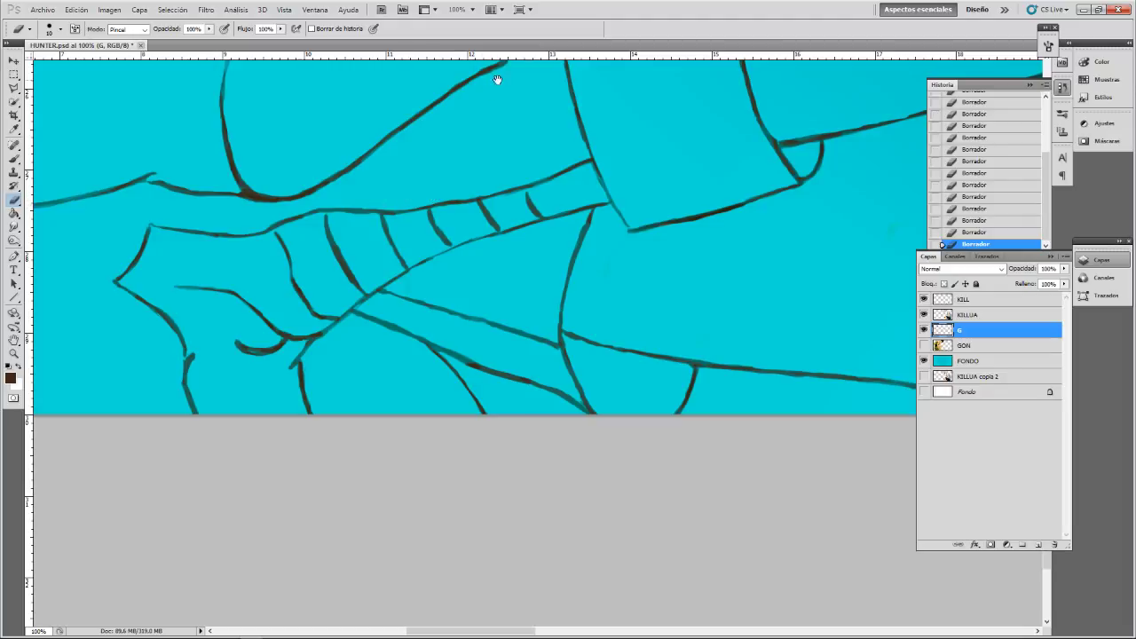
# - Thin the cuff's edge nearest the segmented strip and tidy the short lines at its upper corner with a small eraser of about 10 px
pyautogui.moveTo(489, 203); pyautogui.dragTo(453, 295)
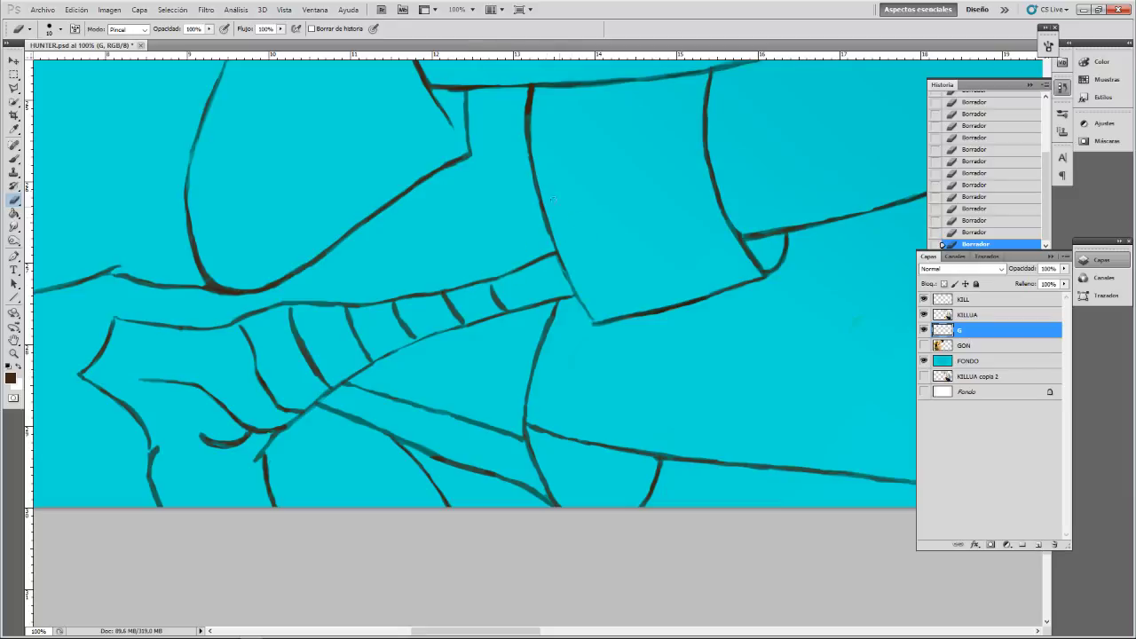
pyautogui.moveTo(520, 158); pyautogui.dragTo(536, 256)
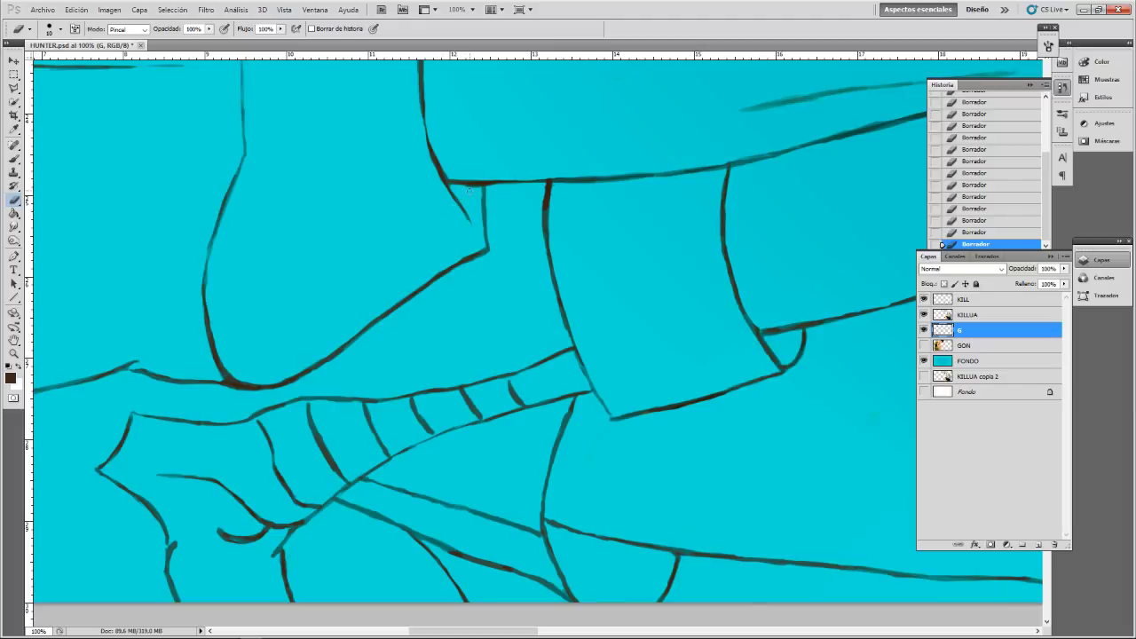
pyautogui.hotkey('ctrl', 'z')
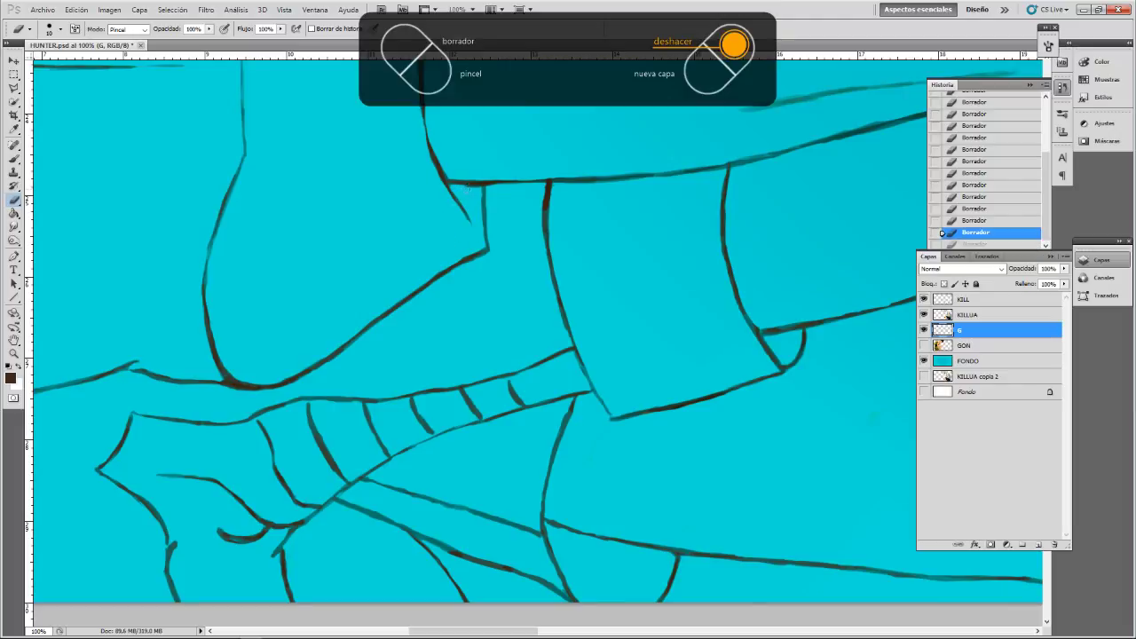
pyautogui.moveTo(472, 189); pyautogui.dragTo(463, 189)
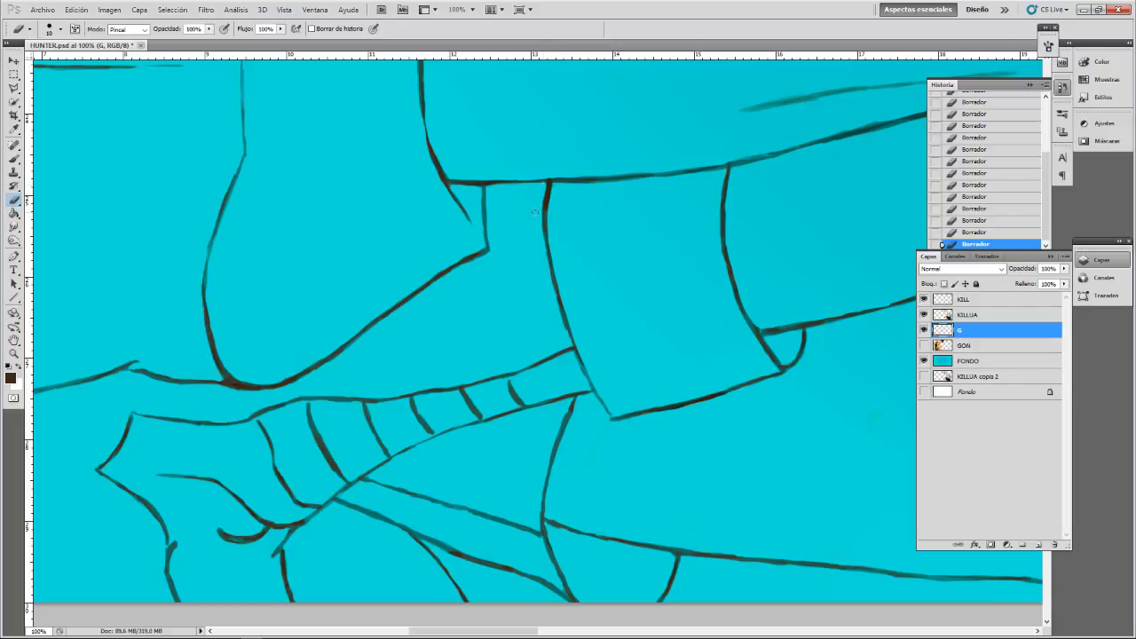
pyautogui.hotkey('ctrl', 'z')
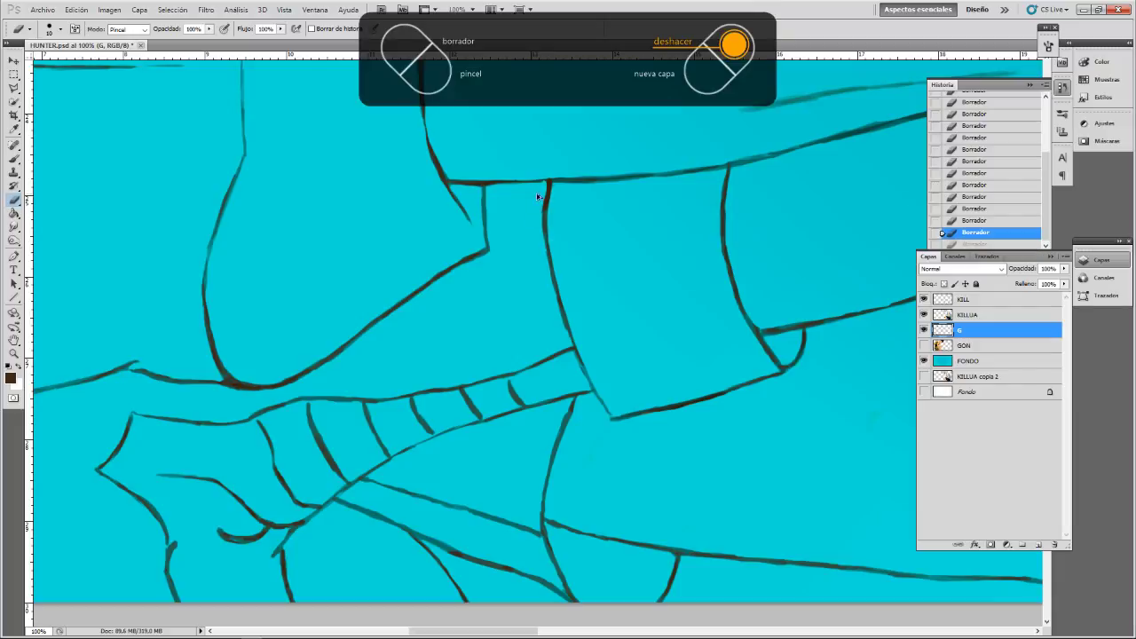
pyautogui.hotkey('ctrl', 'z')
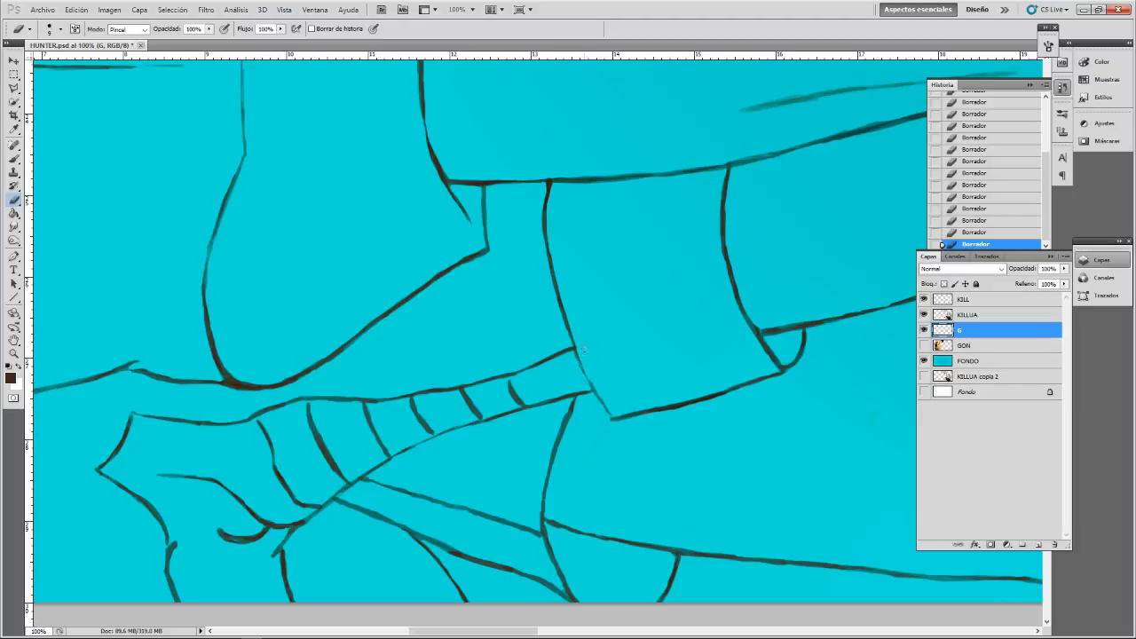
pyautogui.hotkey('ctrl', 'z')
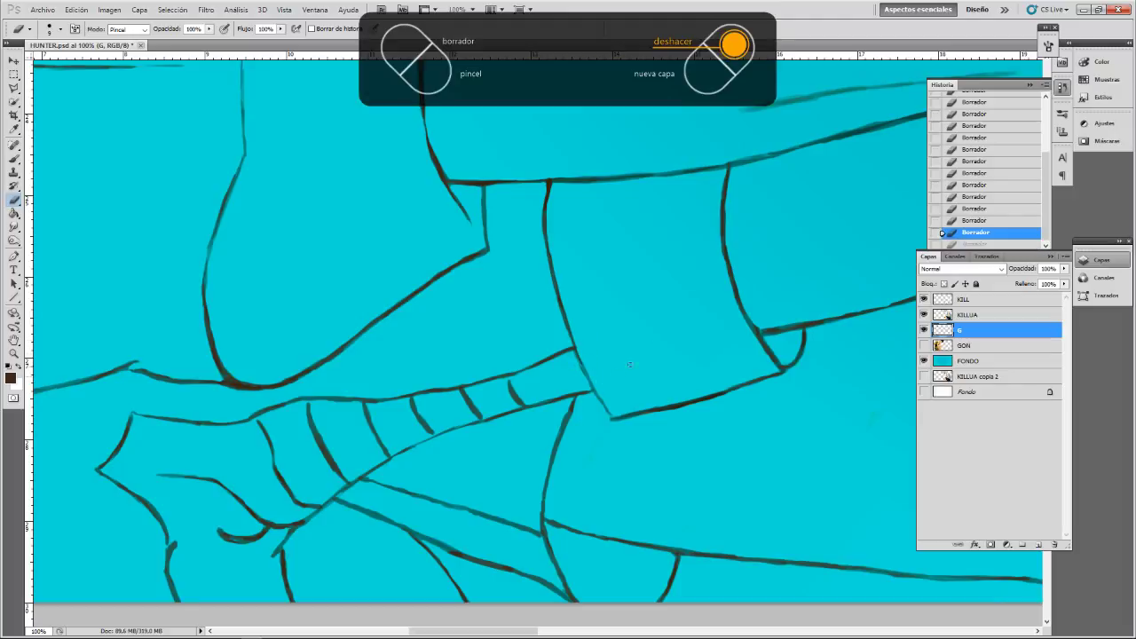
# - Thin the crease line running from the cuff toward the knee, including its tip, with a 20 px eraser
pyautogui.moveTo(794, 294)
pyautogui.mouseDown()
pyautogui.moveTo(678, 276)
pyautogui.moveTo(507, 284)
pyautogui.mouseUp()
pyautogui.moveTo(606, 246)
pyautogui.mouseDown()
pyautogui.moveTo(609, 304)
pyautogui.moveTo(635, 329)
pyautogui.mouseUp()
pyautogui.press(']')
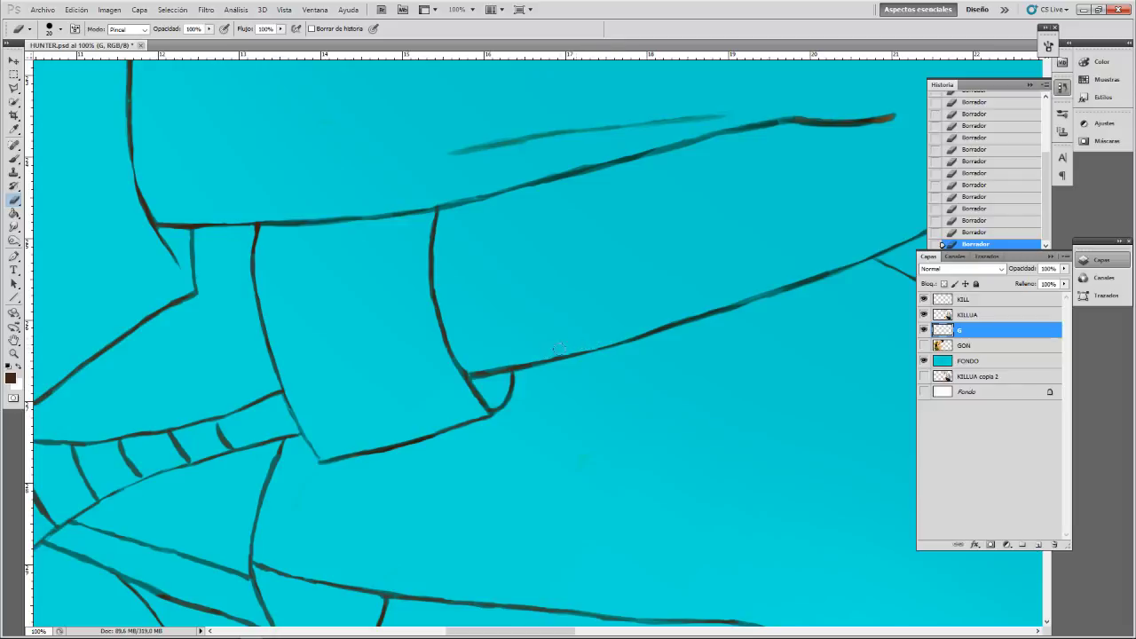
pyautogui.scroll(-2, 592, 328)
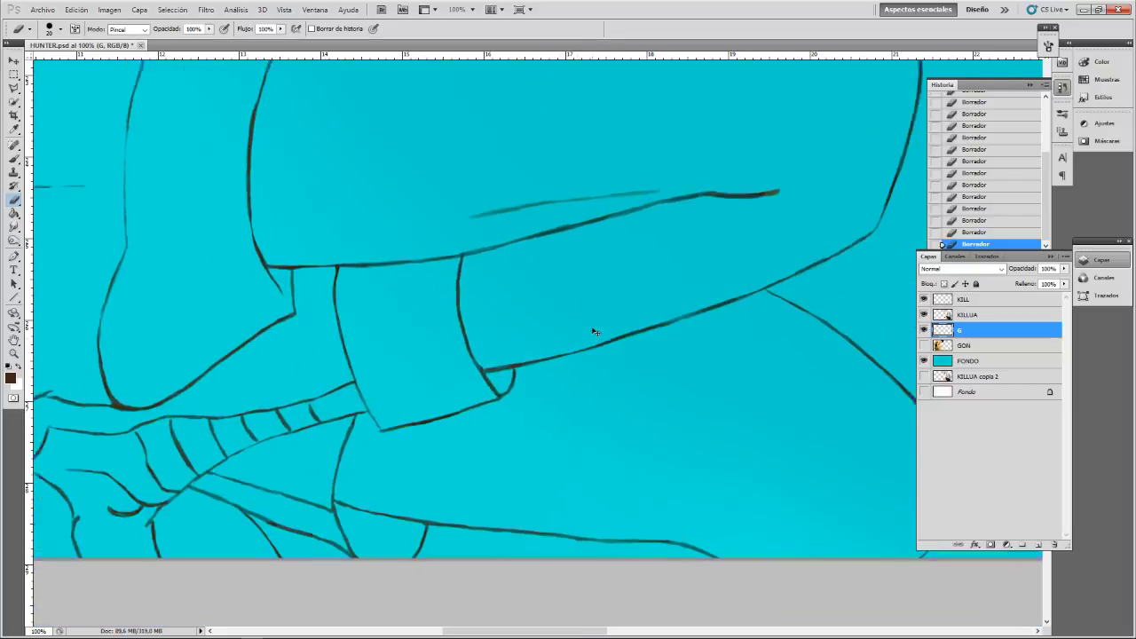
pyautogui.scroll(2, 594, 332)
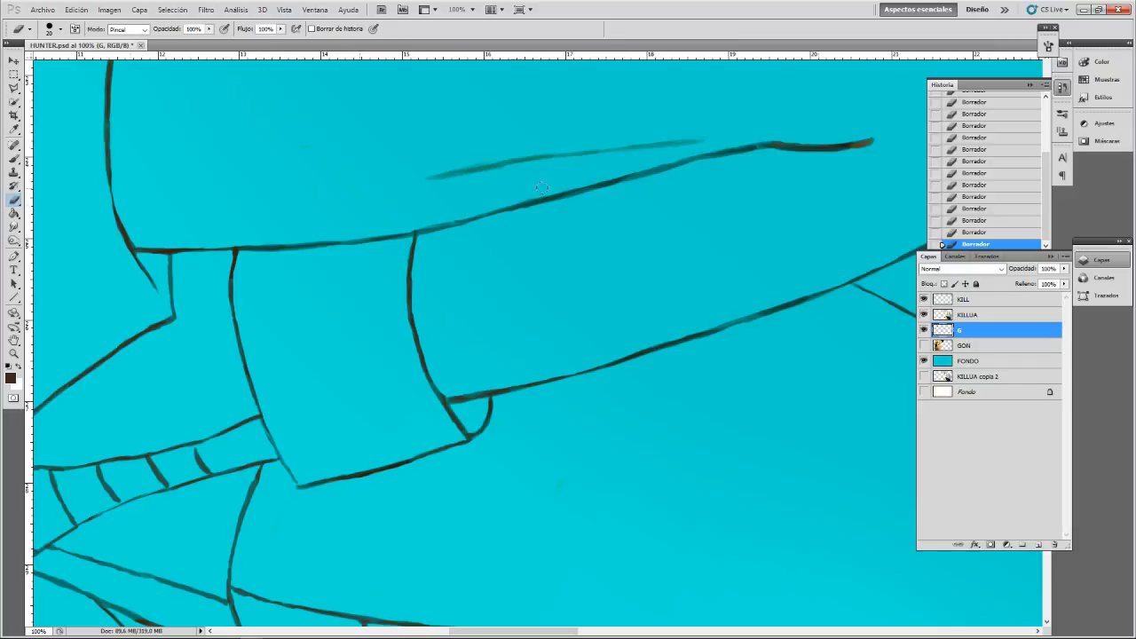
pyautogui.moveTo(513, 210); pyautogui.dragTo(542, 202)
pyautogui.hotkey('ctrl', 'z')
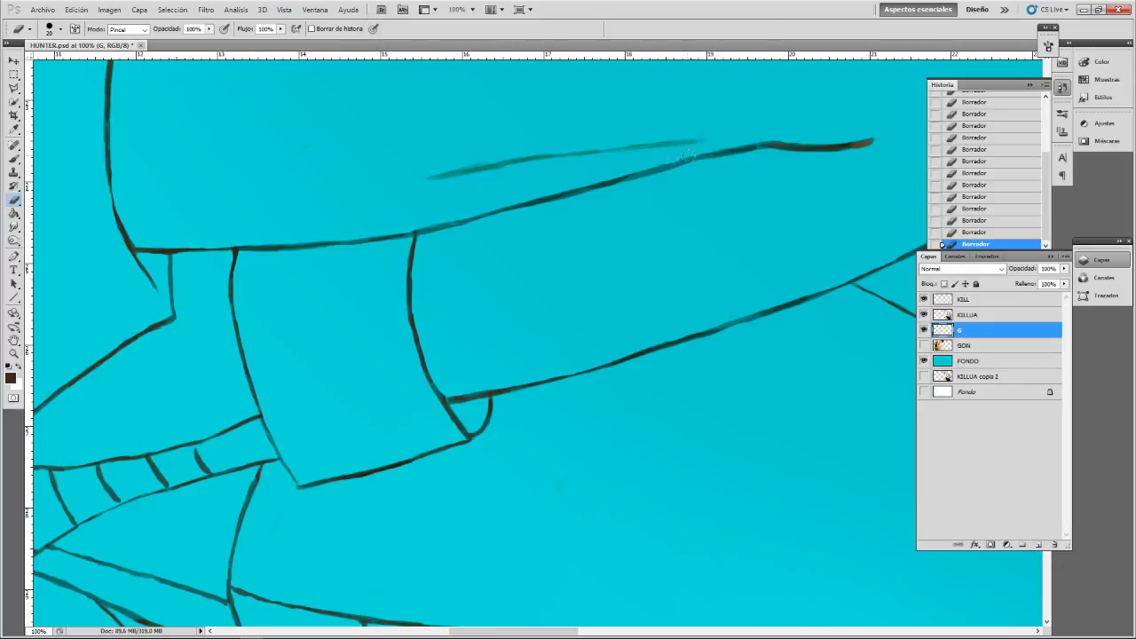
pyautogui.hotkey('ctrl', 'z')
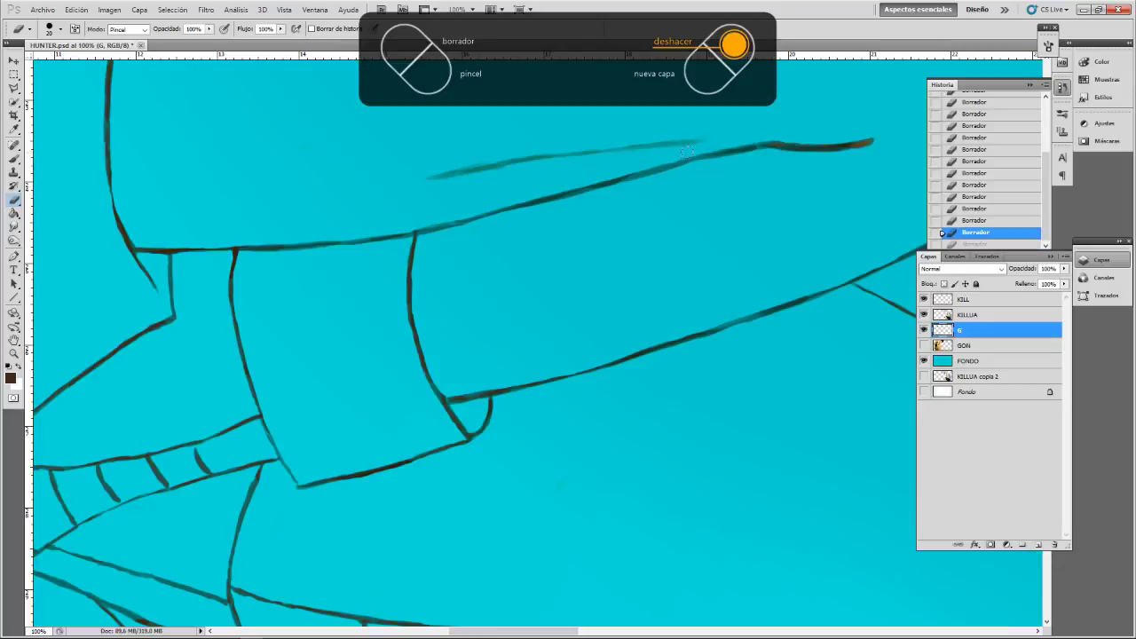
pyautogui.hotkey('ctrl', 'z')
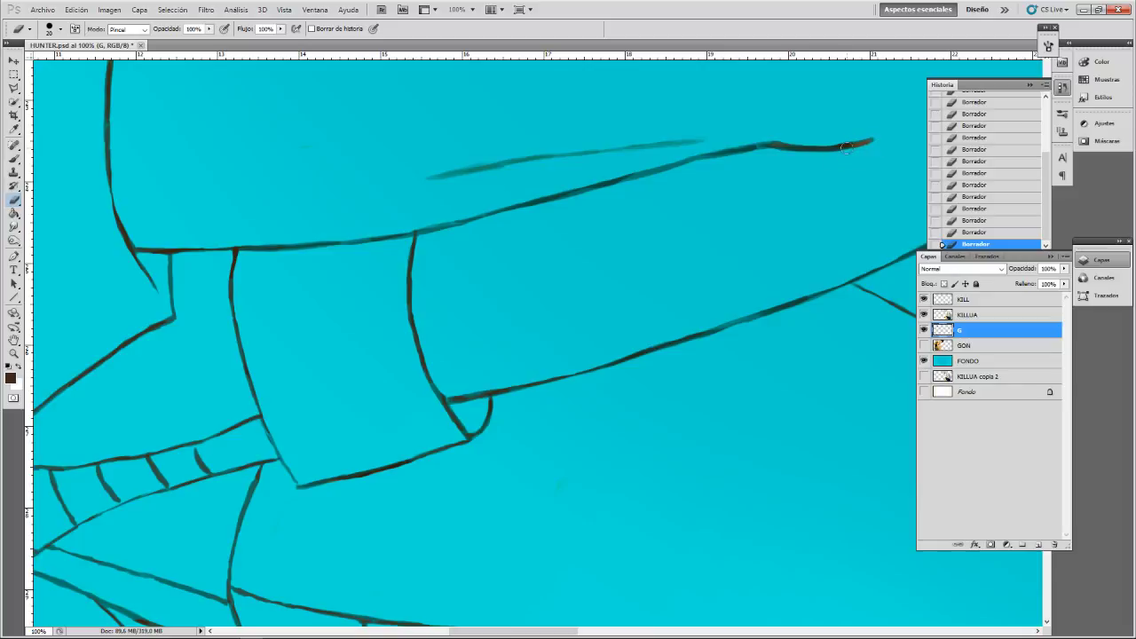
# - Thin the underside of the long line between the cuff and the knee with a 20 px eraser
pyautogui.hotkey('ctrl', '+')
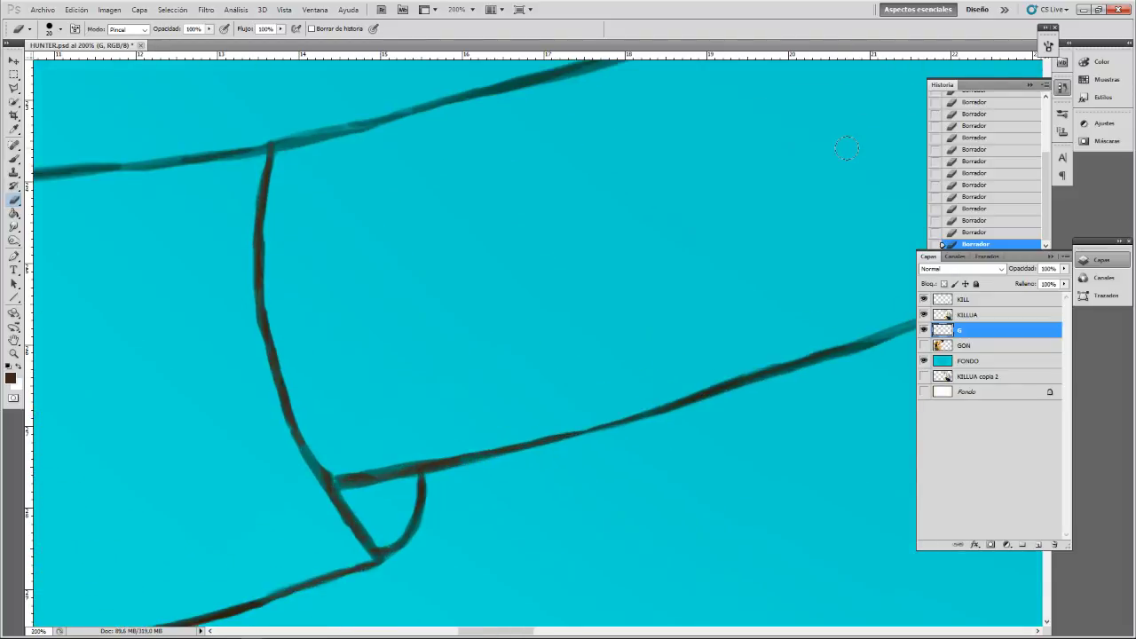
pyautogui.hscroll(5, 482, 261)
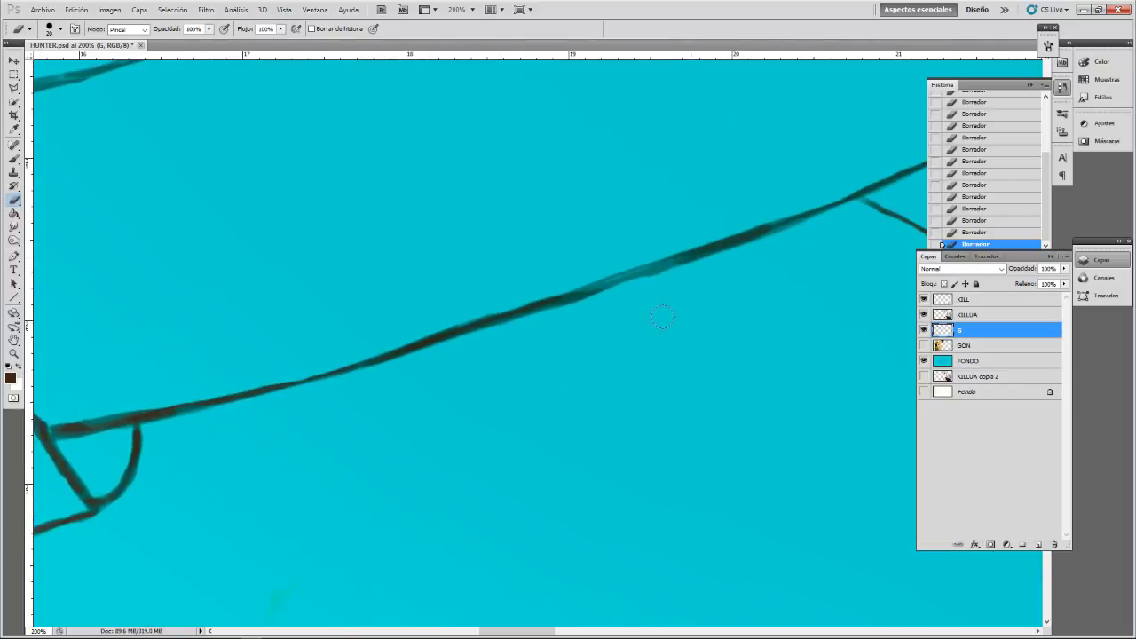
pyautogui.moveTo(652, 287)
pyautogui.mouseDown()
pyautogui.moveTo(758, 249)
pyautogui.moveTo(667, 285)
pyautogui.mouseUp()
pyautogui.moveTo(762, 248)
pyautogui.mouseDown()
pyautogui.moveTo(702, 271)
pyautogui.moveTo(832, 222)
pyautogui.moveTo(686, 276)
pyautogui.mouseUp()
pyautogui.hotkey('ctrl', '-')
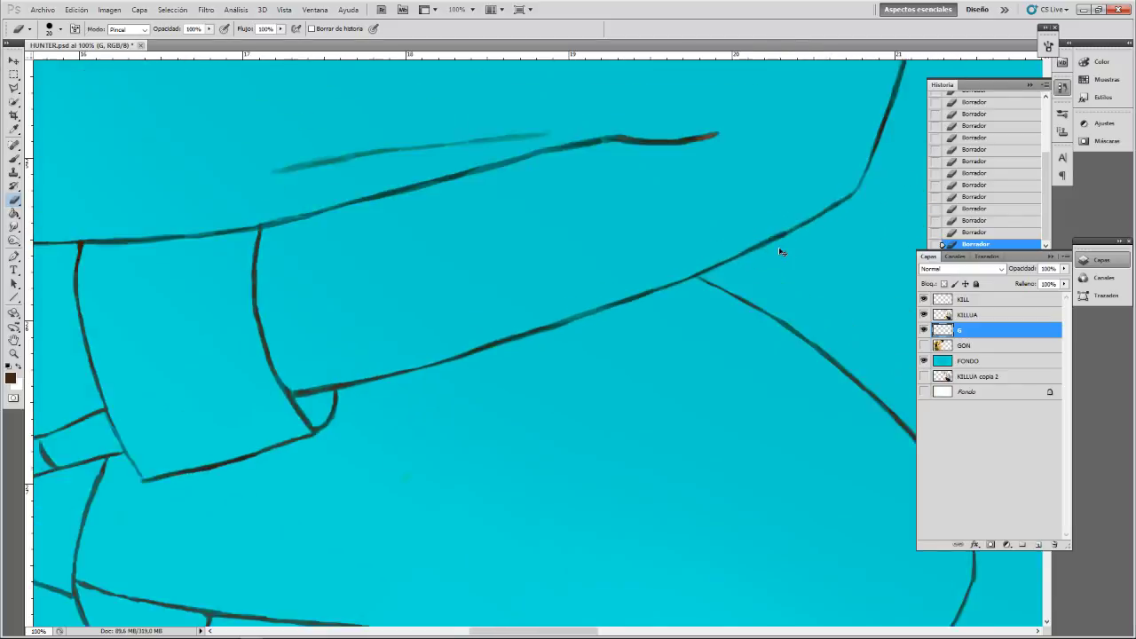
# - Erase the rough outer edge of the lower curved outline near the canvas bottom with a 20 px eraser
pyautogui.hotkey('ctrl', '-')
pyautogui.hotkey('ctrl', '+')
pyautogui.scroll(2, 779, 252)
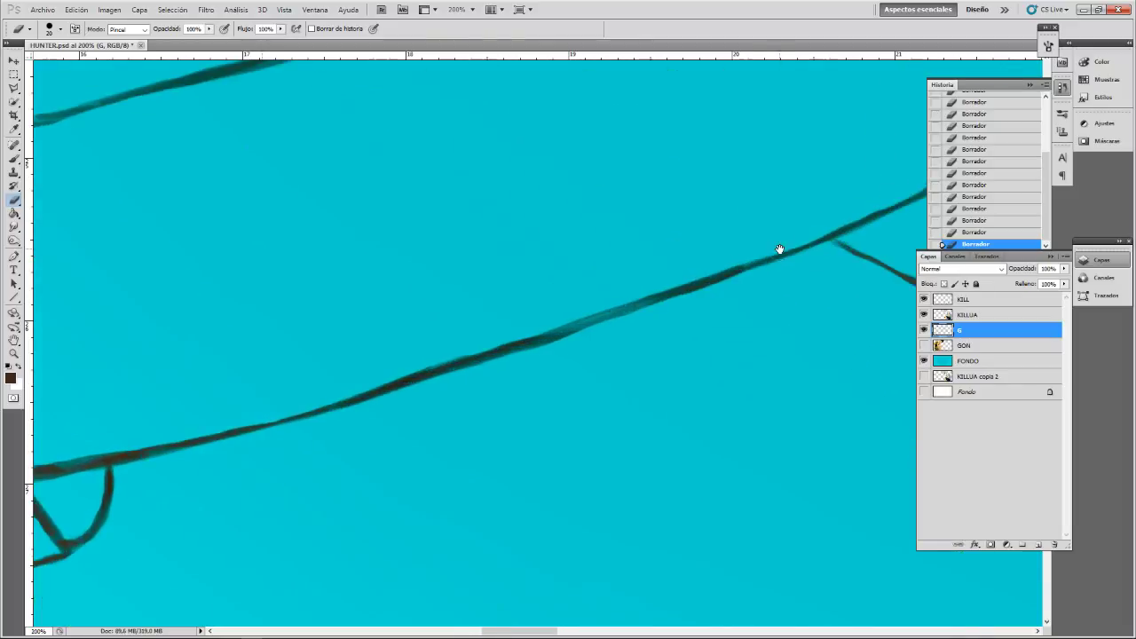
pyautogui.moveTo(701, 414)
pyautogui.mouseDown()
pyautogui.moveTo(160, 107)
pyautogui.moveTo(485, 263)
pyautogui.moveTo(475, 244)
pyautogui.mouseUp()
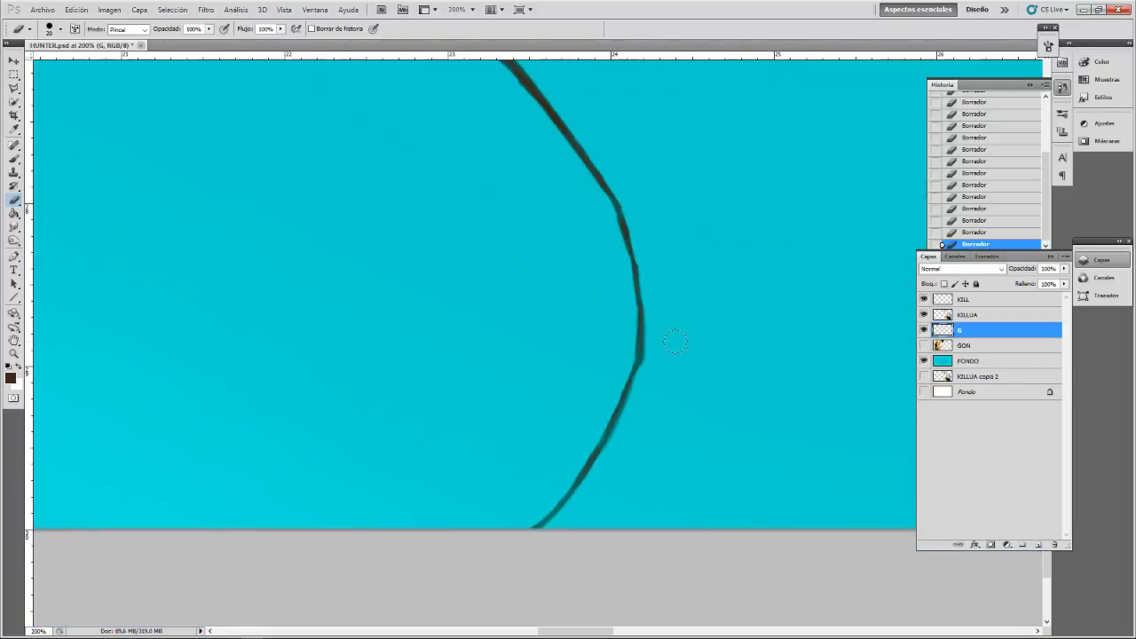
pyautogui.moveTo(657, 369)
pyautogui.mouseDown()
pyautogui.moveTo(661, 294)
pyautogui.moveTo(650, 328)
pyautogui.mouseUp()
pyautogui.moveTo(612, 453)
pyautogui.mouseDown()
pyautogui.moveTo(645, 383)
pyautogui.moveTo(593, 485)
pyautogui.mouseUp()
pyautogui.moveTo(647, 380); pyautogui.dragTo(624, 430)
pyautogui.scroll(-3, 665, 358)
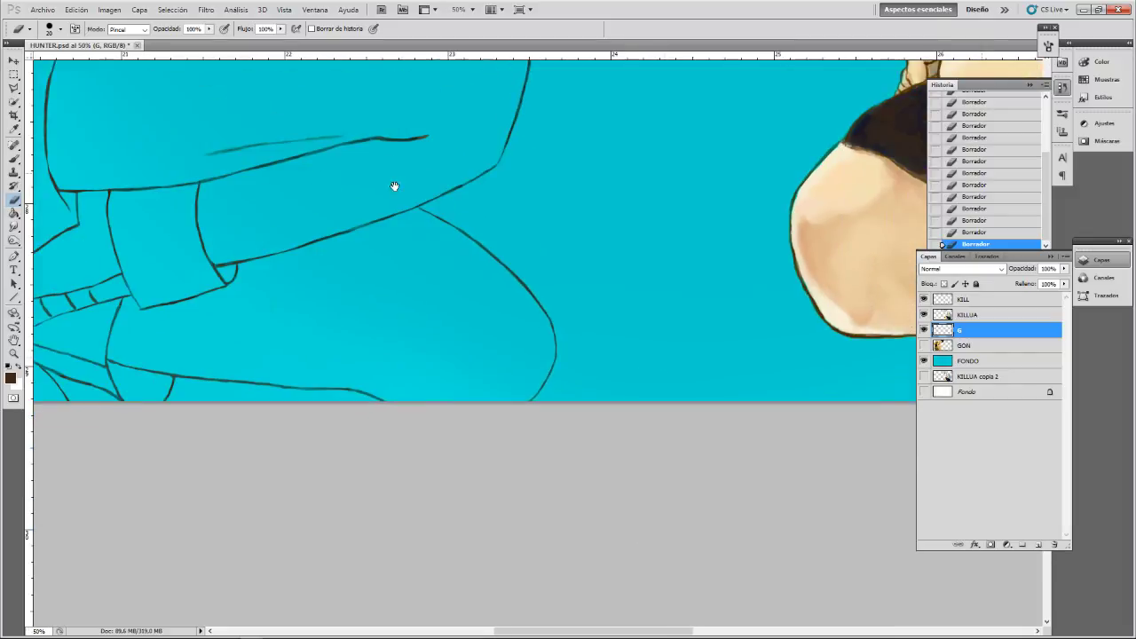
# - Thin the jagged inner line of the open vest, up to the corner where it meets the long front line, with 20 and 15 px erasers
pyautogui.moveTo(395, 186); pyautogui.dragTo(651, 484)
pyautogui.moveTo(481, 297); pyautogui.dragTo(659, 403)
pyautogui.moveTo(636, 325)
pyautogui.mouseDown()
pyautogui.moveTo(380, 345)
pyautogui.moveTo(393, 353)
pyautogui.moveTo(399, 400)
pyautogui.moveTo(399, 527)
pyautogui.moveTo(434, 497)
pyautogui.moveTo(435, 524)
pyautogui.mouseUp()
pyautogui.hotkey('ctrl', '+')
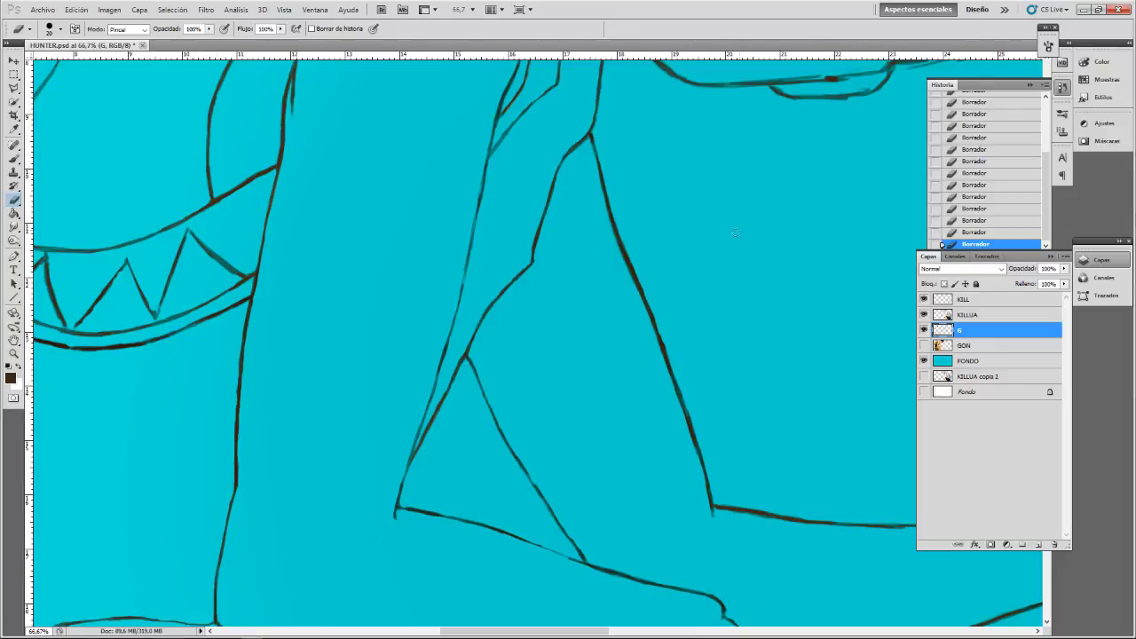
pyautogui.hotkey('ctrl', '+')
pyautogui.hotkey('ctrl', '+')
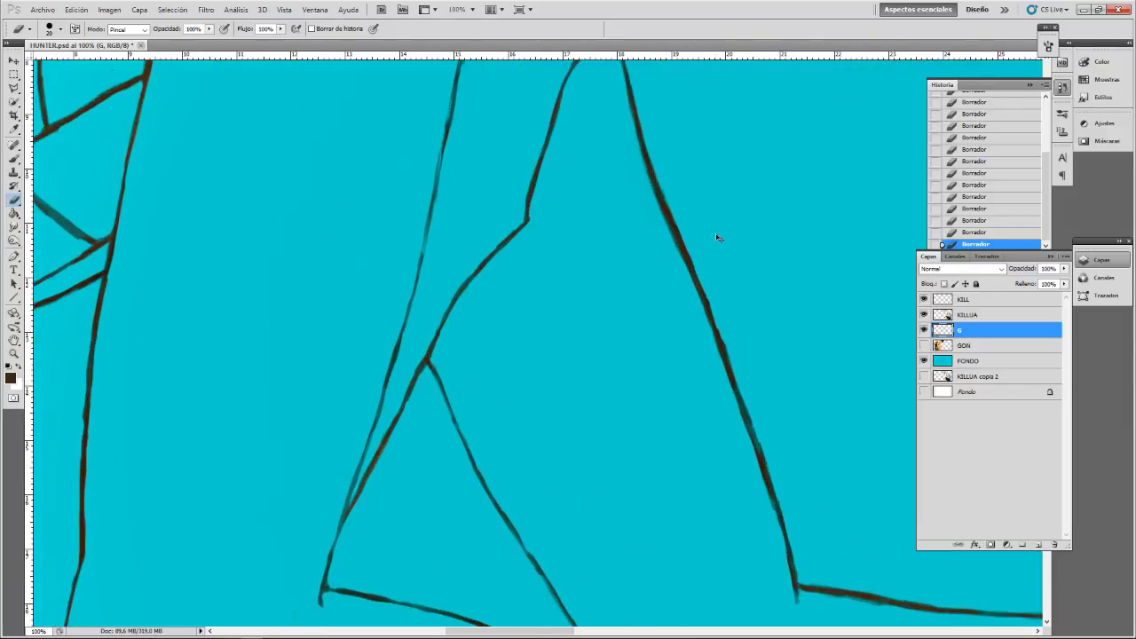
pyautogui.moveTo(352, 300); pyautogui.dragTo(391, 275)
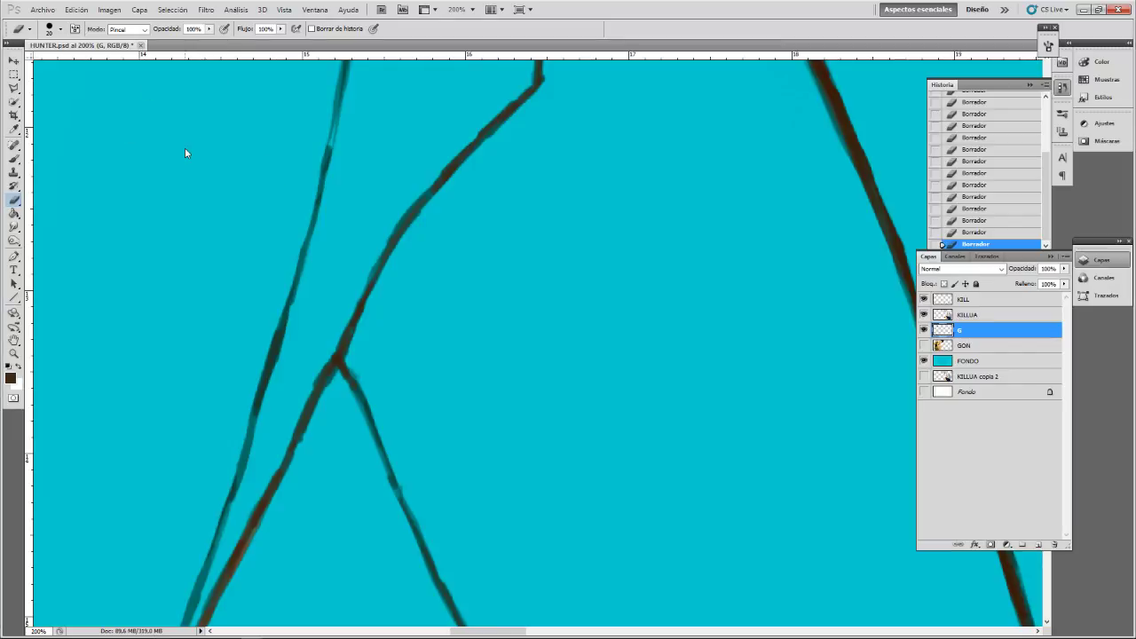
pyautogui.hotkey('ctrl', '-')
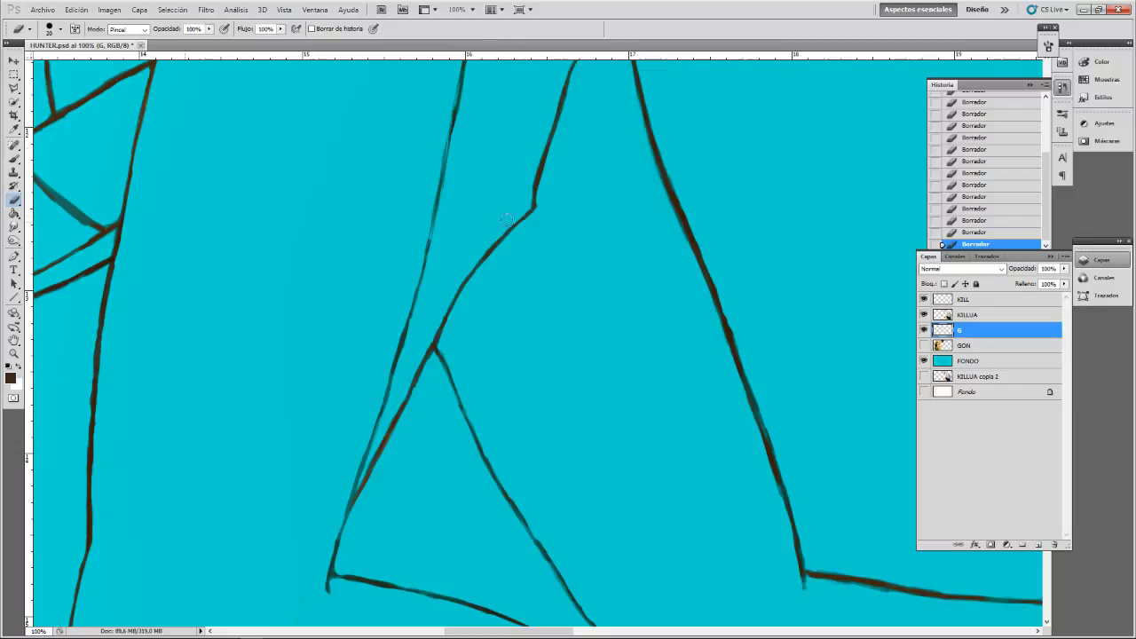
pyautogui.moveTo(548, 127); pyautogui.dragTo(558, 300)
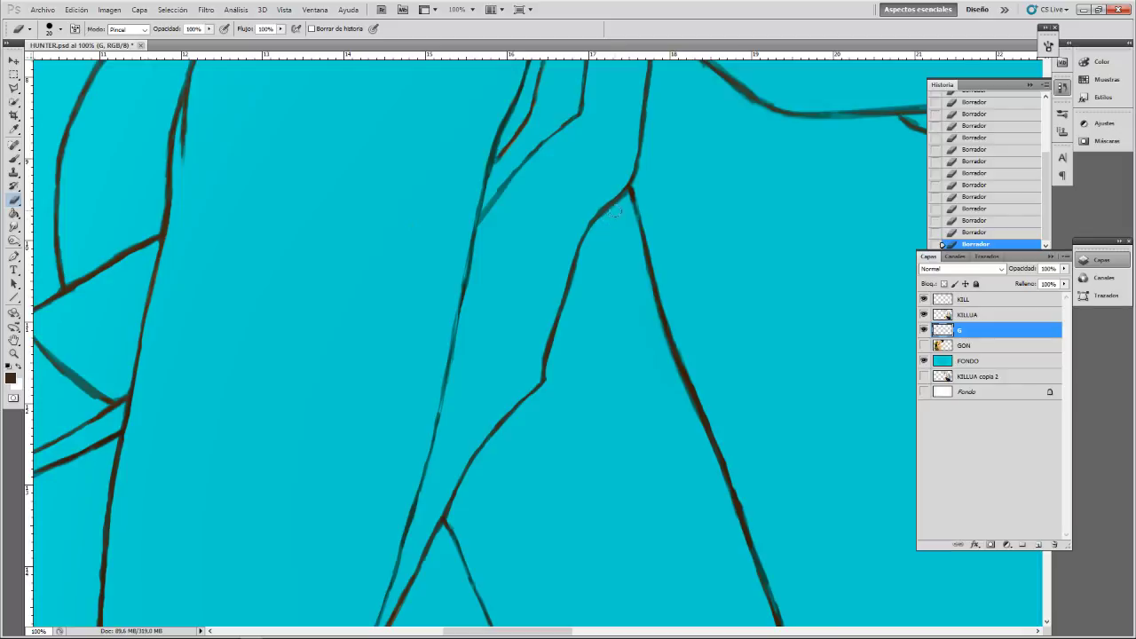
pyautogui.press('[')
pyautogui.press(']')
pyautogui.scroll(5, 657, 231)
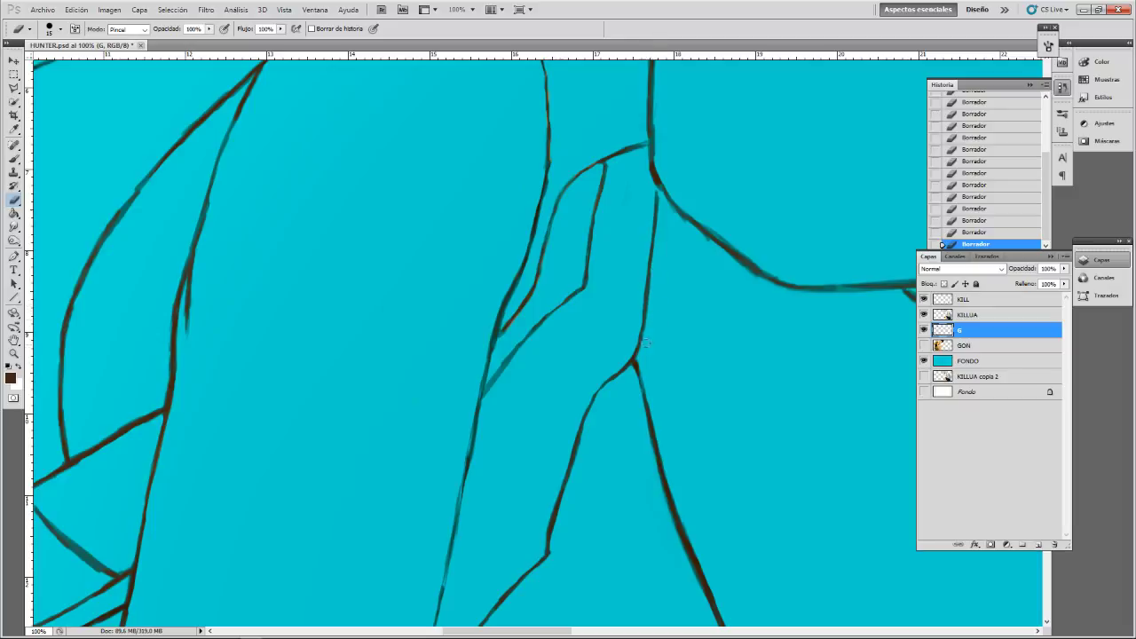
# - Thin the fold lines in front of the shoulder and the short line below the neck with a 15 px eraser
pyautogui.press('[')
pyautogui.press(']')
pyautogui.press('[')
pyautogui.press(']')
pyautogui.moveTo(666, 215); pyautogui.dragTo(730, 418)
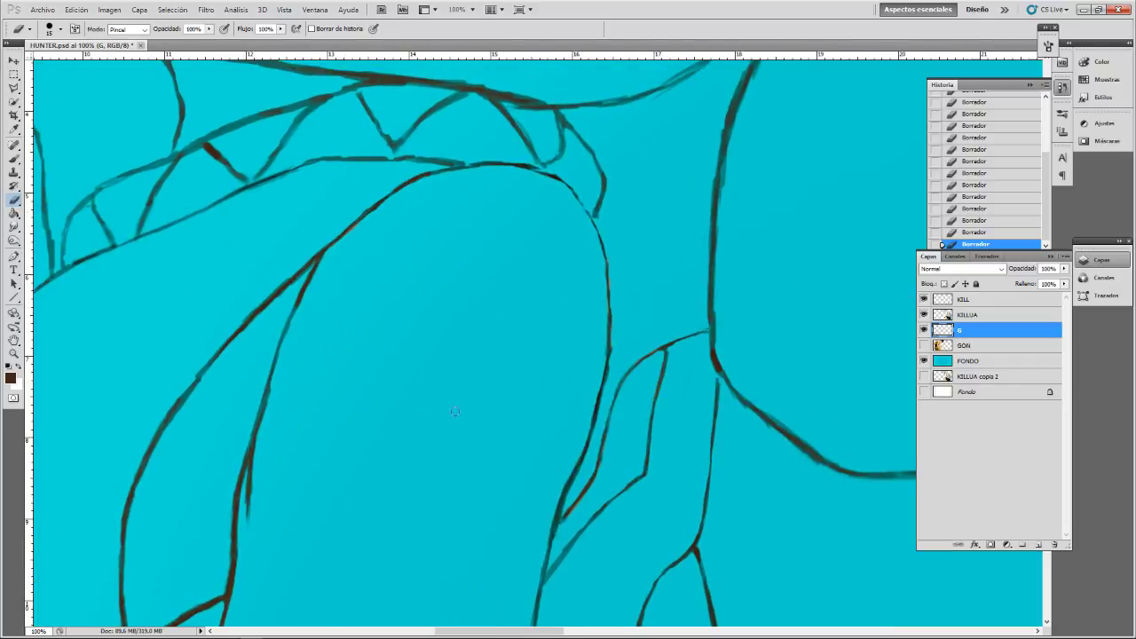
# - Thin the curved sleeve line behind the upper arm with 10 and 25 px erasers, and undo the last erase
pyautogui.press(']')
pyautogui.press('[')
pyautogui.moveTo(262, 587); pyautogui.dragTo(327, 466)
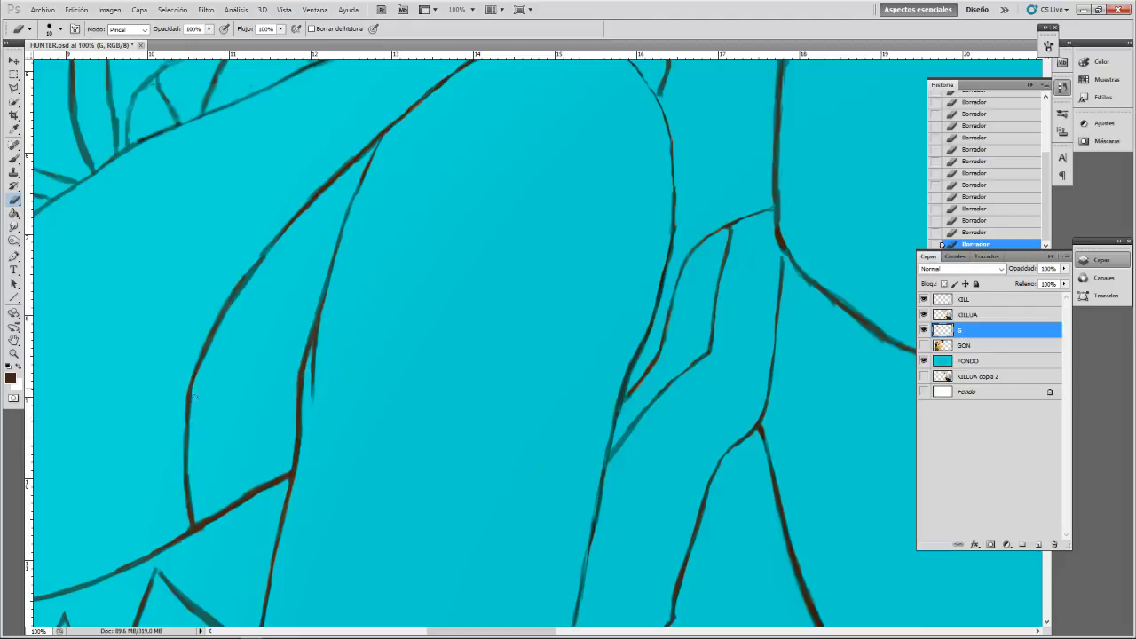
pyautogui.press(']')
pyautogui.moveTo(251, 277); pyautogui.dragTo(227, 319)
pyautogui.moveTo(304, 403)
pyautogui.mouseDown()
pyautogui.moveTo(330, 403)
pyautogui.moveTo(459, 292)
pyautogui.mouseUp()
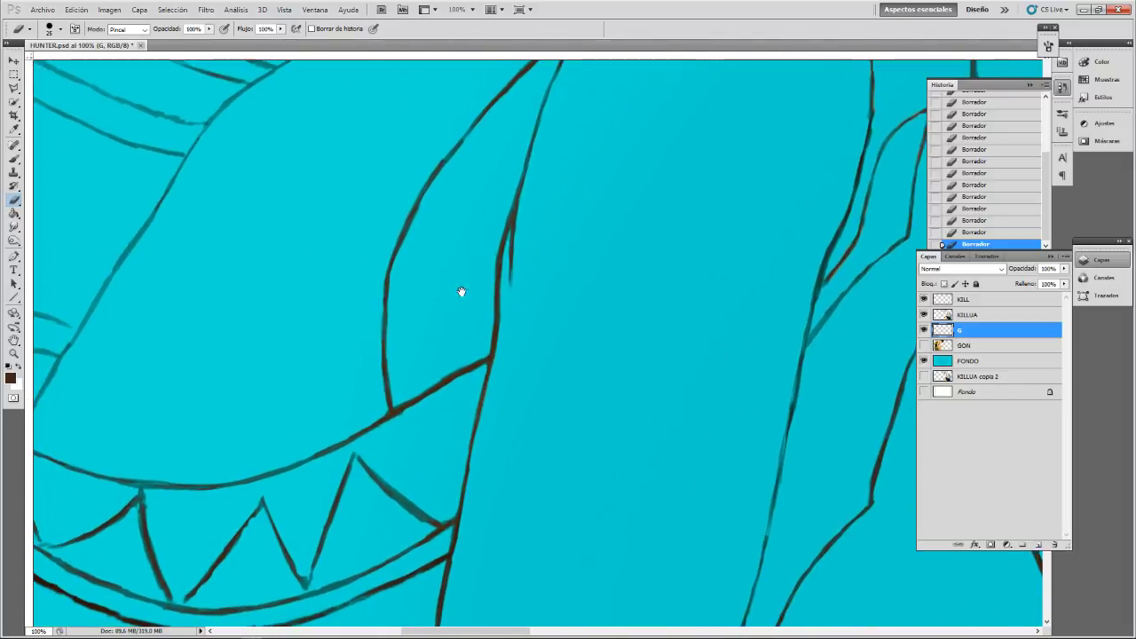
pyautogui.hotkey('ctrl', 'z')
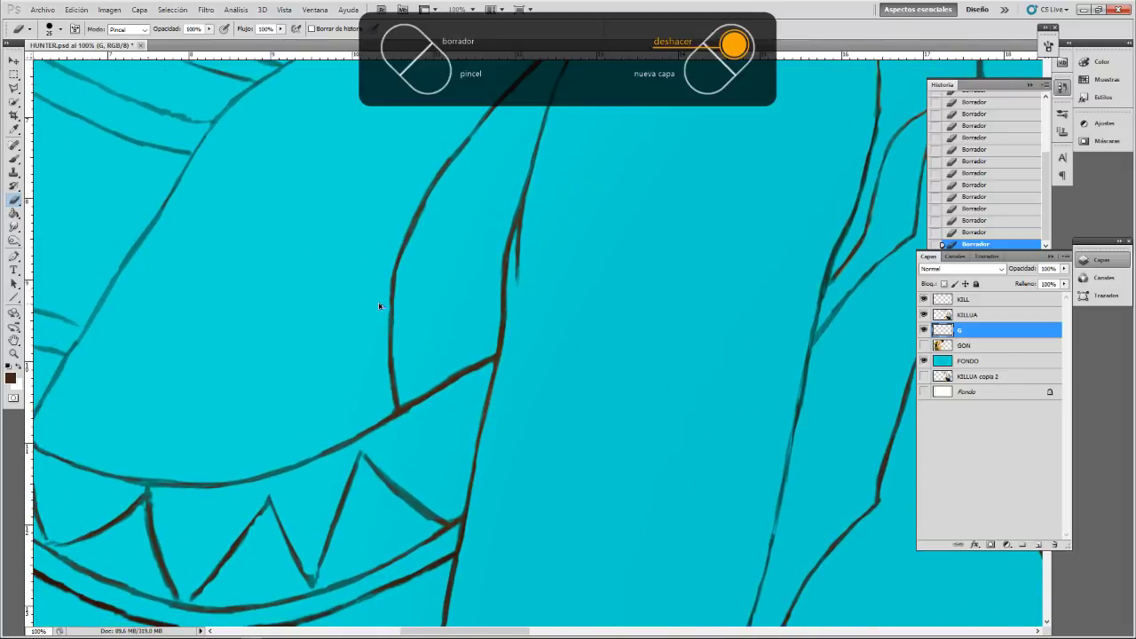
pyautogui.hotkey('ctrl', '-')
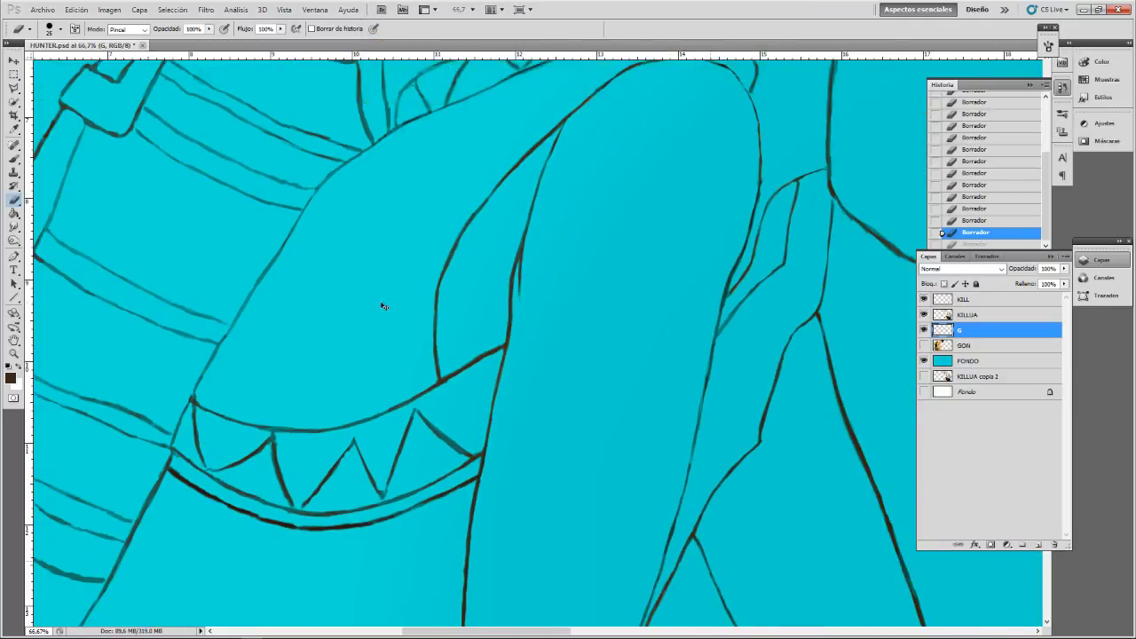
pyautogui.hotkey('ctrl', '+')
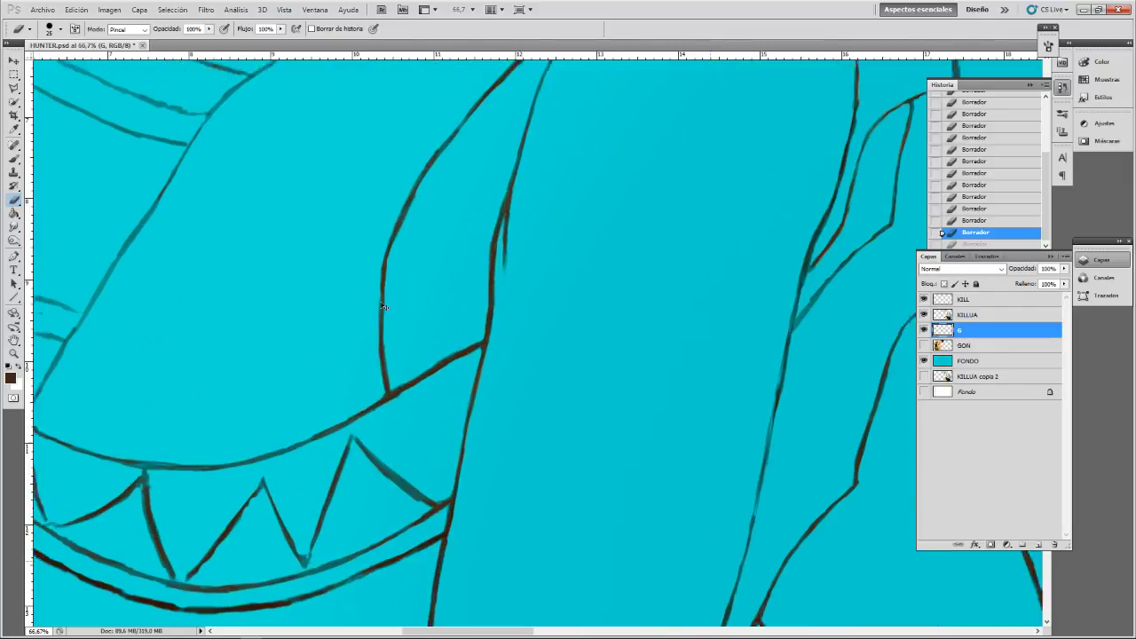
# - Thin the long slanted line in front of the arm, from the folds down to the vest, with a 25 px eraser
pyautogui.moveTo(726, 363); pyautogui.dragTo(490, 394)
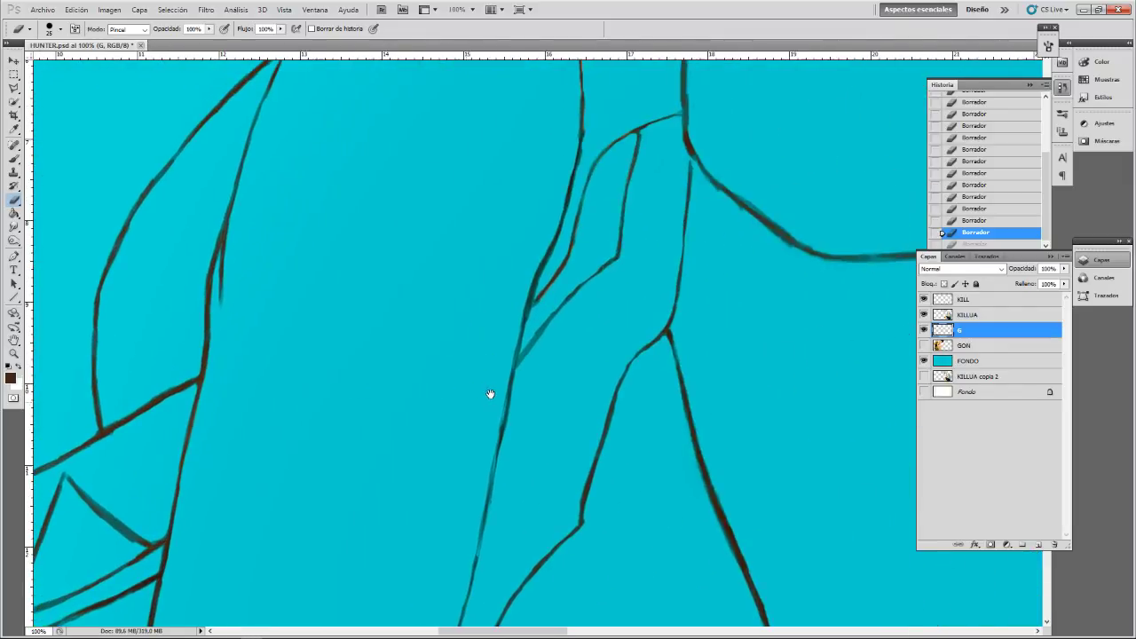
pyautogui.click(515, 330)
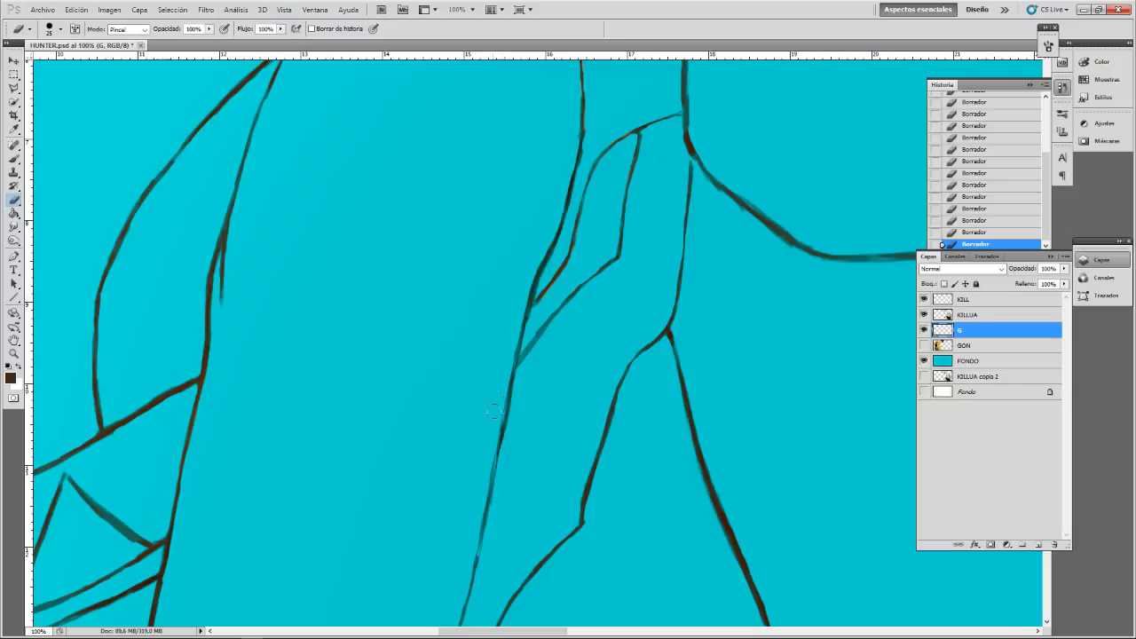
pyautogui.moveTo(501, 381); pyautogui.dragTo(492, 431)
pyautogui.moveTo(502, 457)
pyautogui.mouseDown()
pyautogui.moveTo(592, 373)
pyautogui.moveTo(600, 311)
pyautogui.mouseUp()
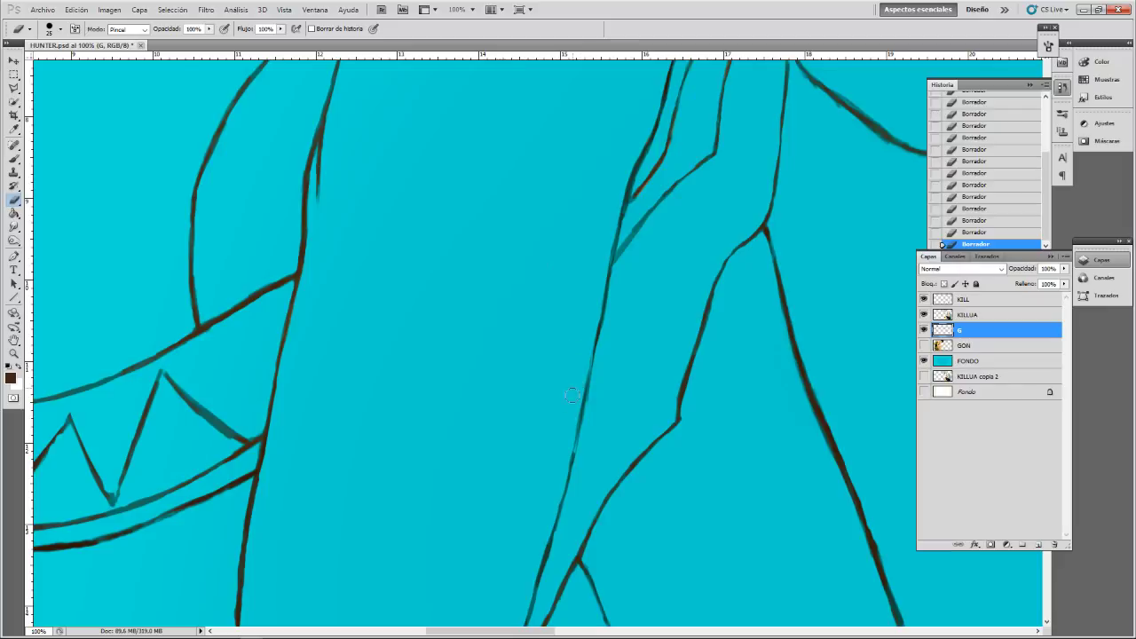
pyautogui.moveTo(571, 410); pyautogui.dragTo(581, 368)
pyautogui.moveTo(547, 432); pyautogui.dragTo(591, 192)
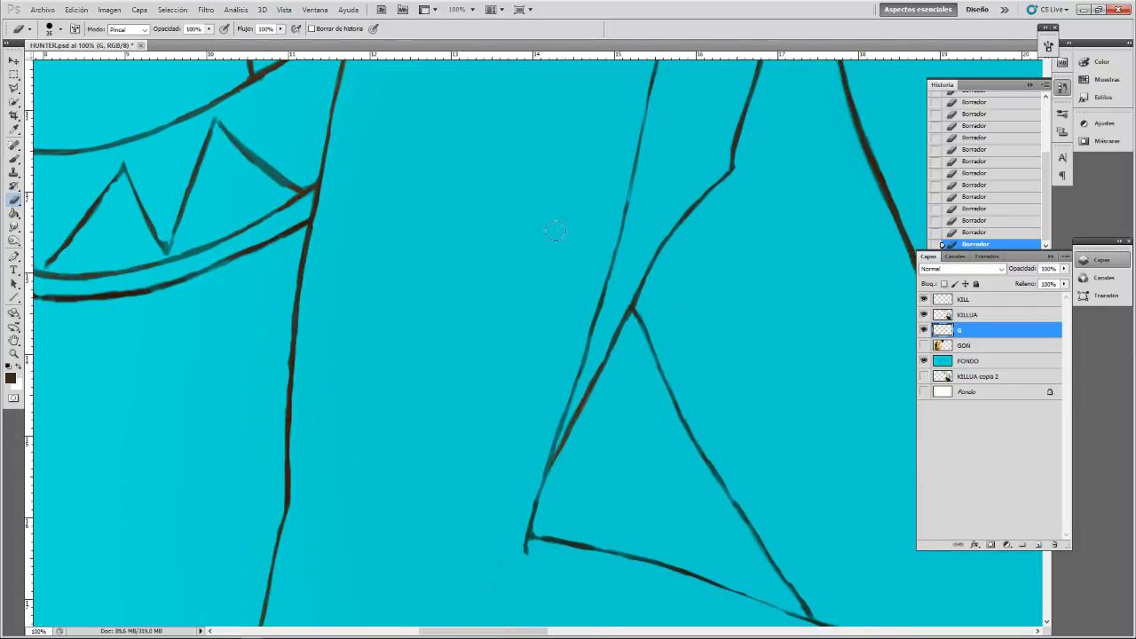
# - Thin the arm's rear outline beneath the zigzag hem and the ends of the hem's lower line with 20 and 15 px erasers
pyautogui.moveTo(474, 179)
pyautogui.mouseDown()
pyautogui.moveTo(518, 245)
pyautogui.moveTo(639, 228)
pyautogui.moveTo(666, 208)
pyautogui.mouseUp()
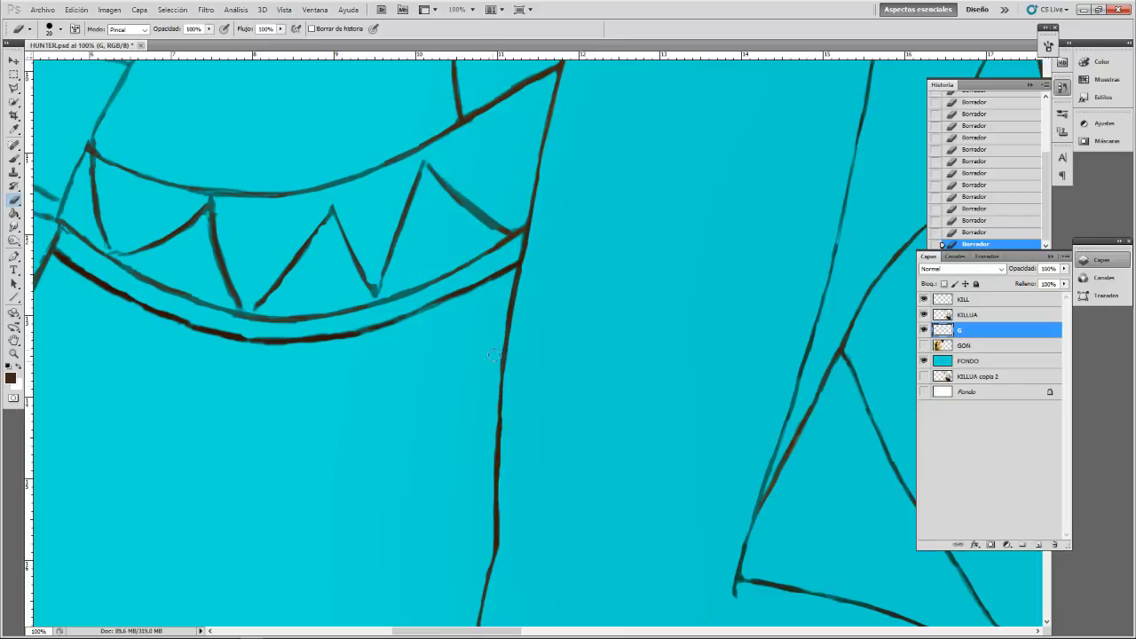
pyautogui.moveTo(494, 358); pyautogui.dragTo(497, 347)
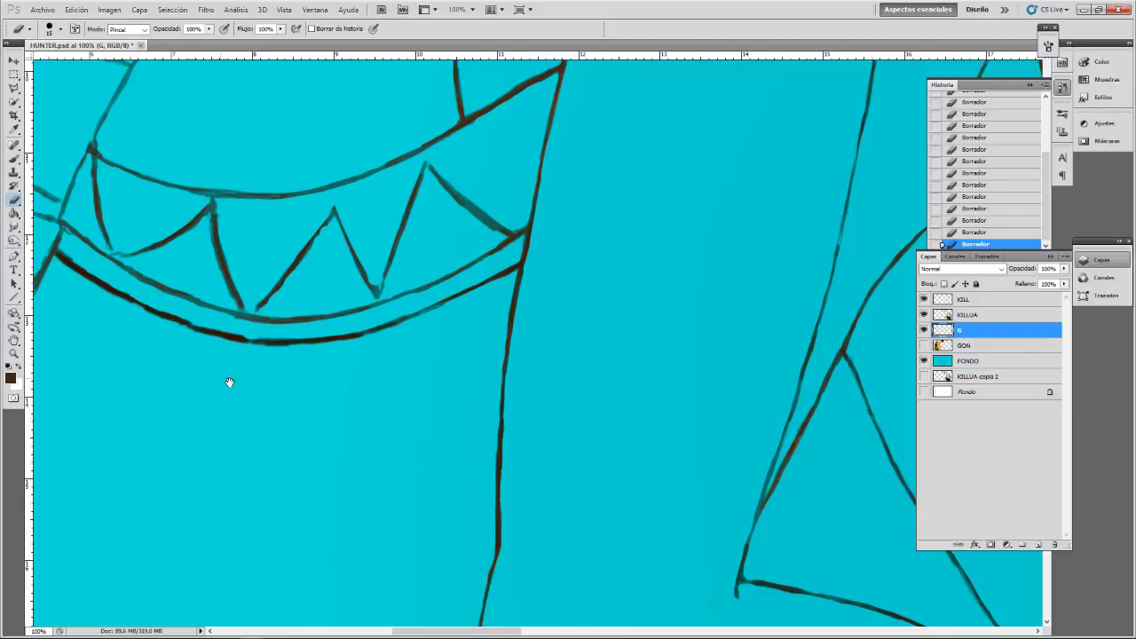
pyautogui.moveTo(228, 381); pyautogui.dragTo(421, 409)
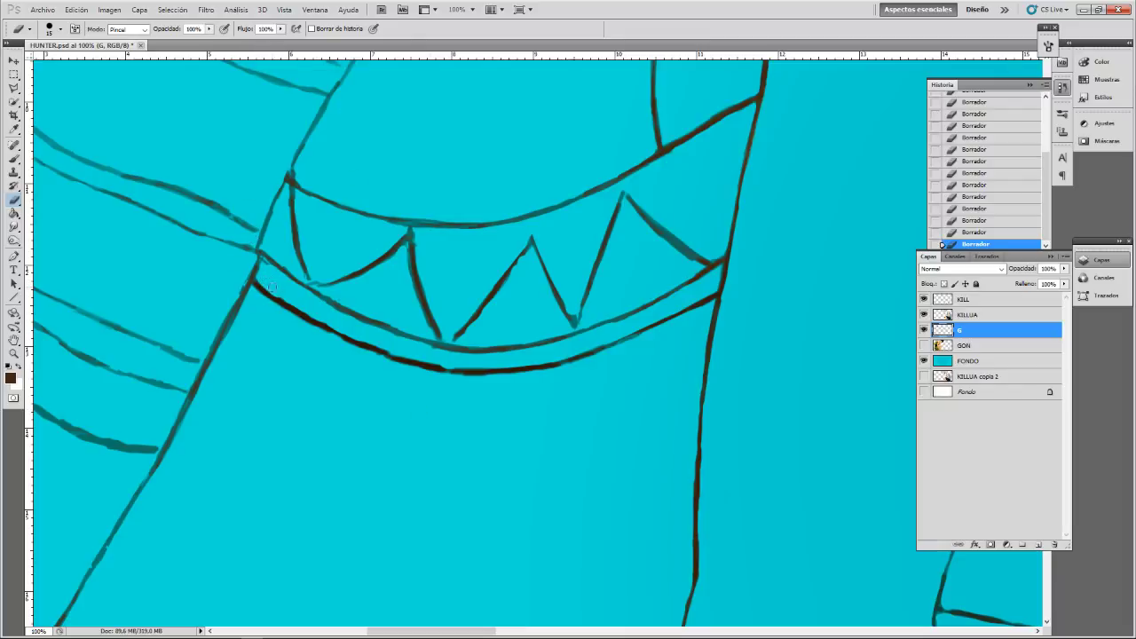
pyautogui.moveTo(271, 286); pyautogui.dragTo(315, 314)
pyautogui.moveTo(241, 107); pyautogui.dragTo(274, 138)
pyautogui.press('[')
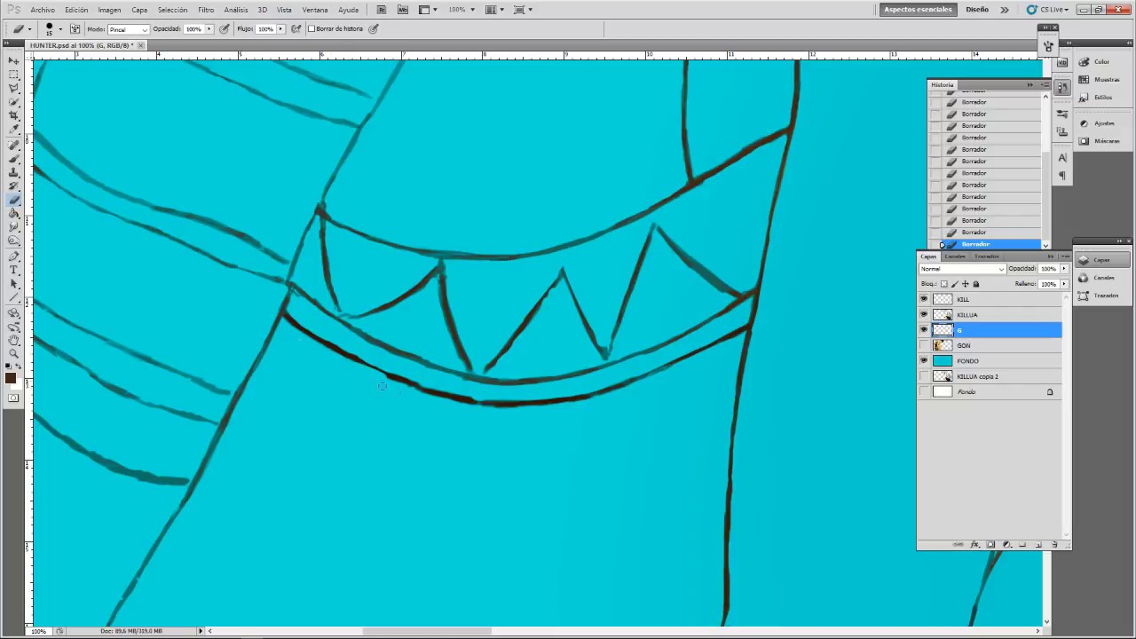
# - Refine the underside of the hem's lower line with a 15 px eraser, comparing the last erase by undoing and redoing it
pyautogui.hotkey('ctrl', 'z')
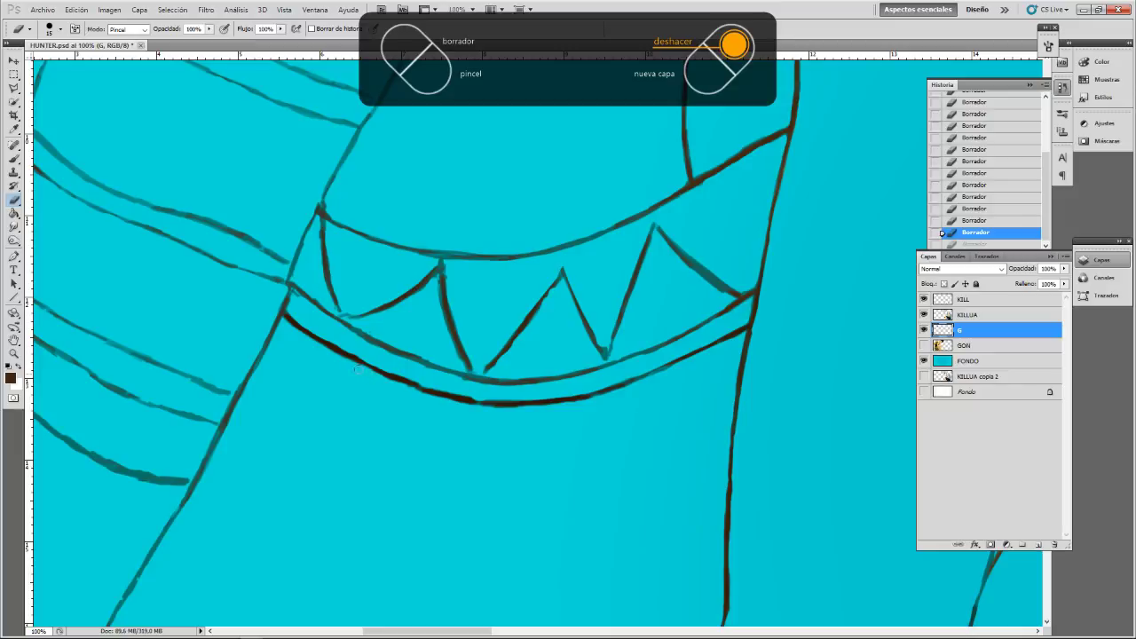
pyautogui.hotkey('ctrl', 'shift', 'z')
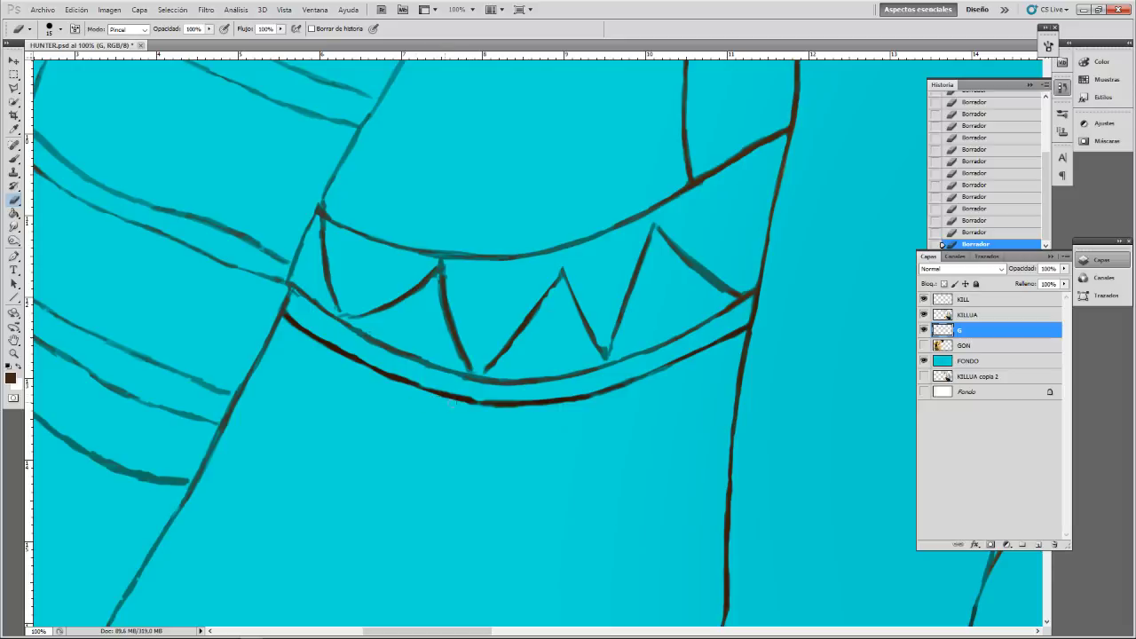
pyautogui.hotkey('ctrl', 'z')
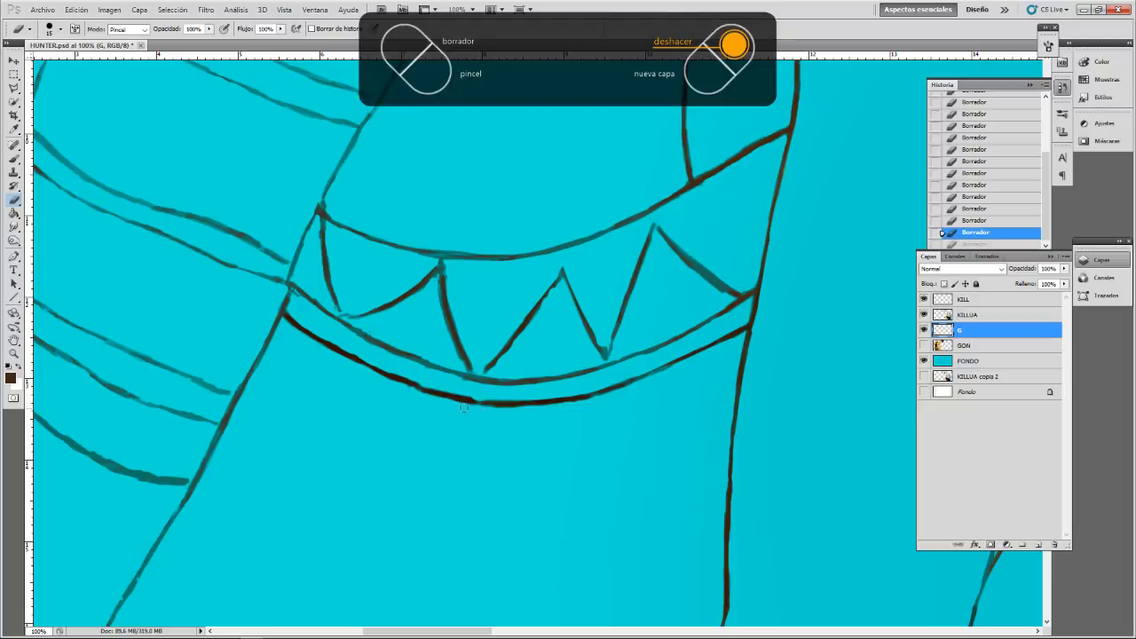
pyautogui.hotkey('ctrl', 'z')
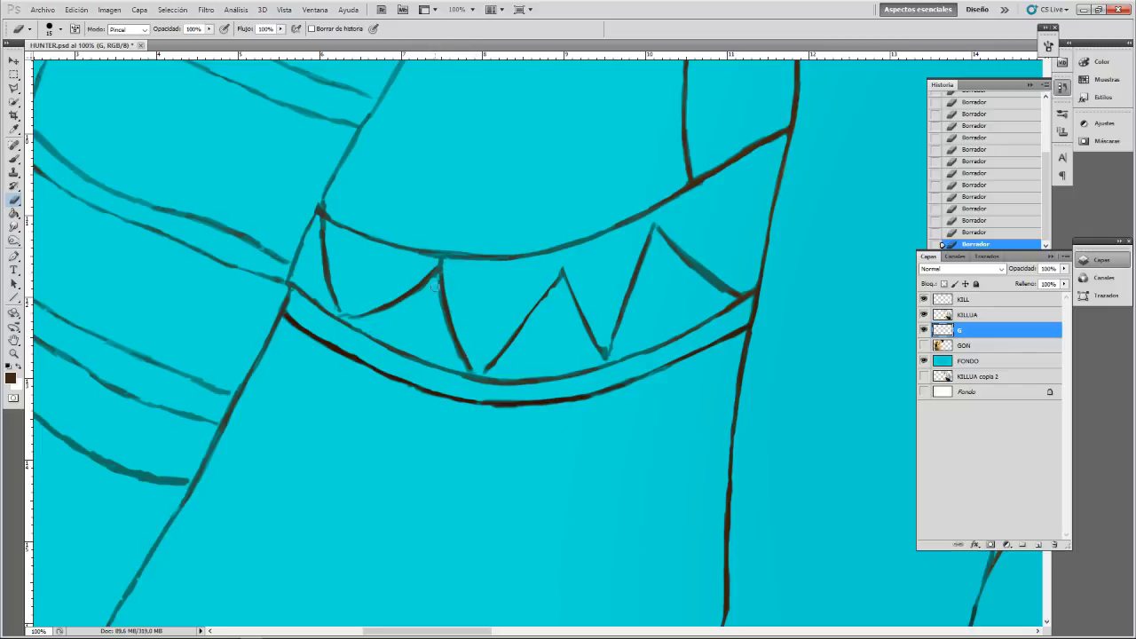
# - Thin the hem's zigzag lines with a smaller eraser, smooth its upper curve, and redock the document window
pyautogui.press('[')
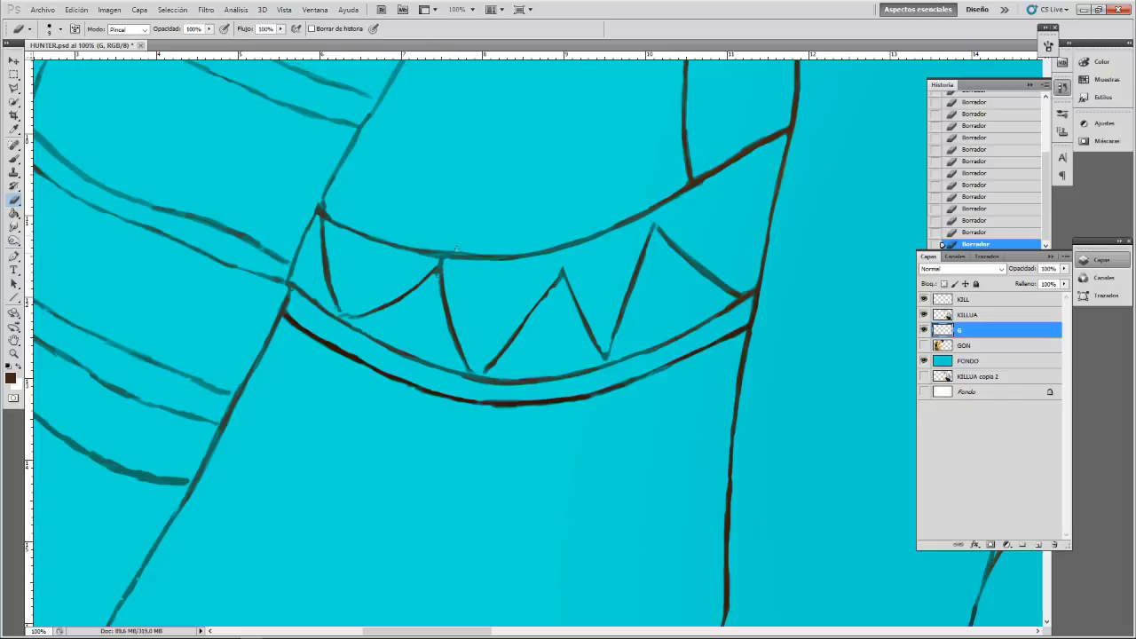
pyautogui.press(']')
pyautogui.moveTo(496, 247); pyautogui.dragTo(450, 251)
pyautogui.moveTo(772, 48)
pyautogui.mouseDown()
pyautogui.moveTo(802, 181)
pyautogui.moveTo(755, 69)
pyautogui.moveTo(761, 46)
pyautogui.moveTo(762, 56)
pyautogui.mouseUp()
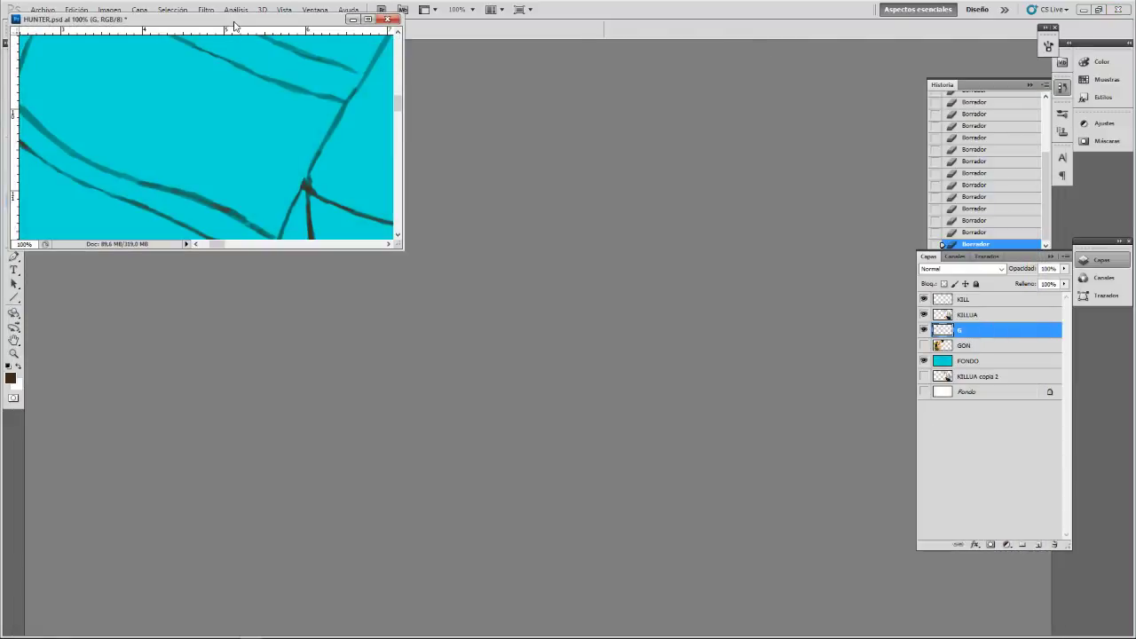
pyautogui.moveTo(233, 19); pyautogui.dragTo(422, 53)
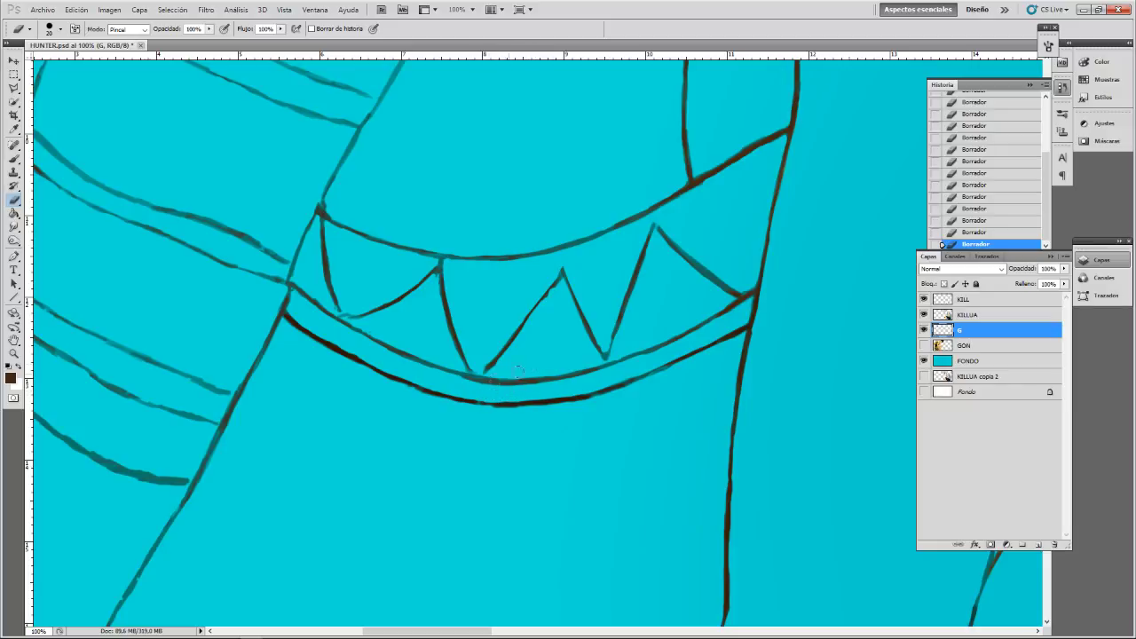
# - Thin the two curved lines along the bottom of the zigzag hem with a 20 px eraser, comparing the last stroke by undoing and redoing
pyautogui.moveTo(505, 372); pyautogui.dragTo(561, 369)
pyautogui.moveTo(404, 392); pyautogui.dragTo(437, 407)
pyautogui.moveTo(487, 411); pyautogui.dragTo(517, 412)
pyautogui.moveTo(602, 399)
pyautogui.mouseDown()
pyautogui.moveTo(583, 401)
pyautogui.moveTo(636, 387)
pyautogui.mouseUp()
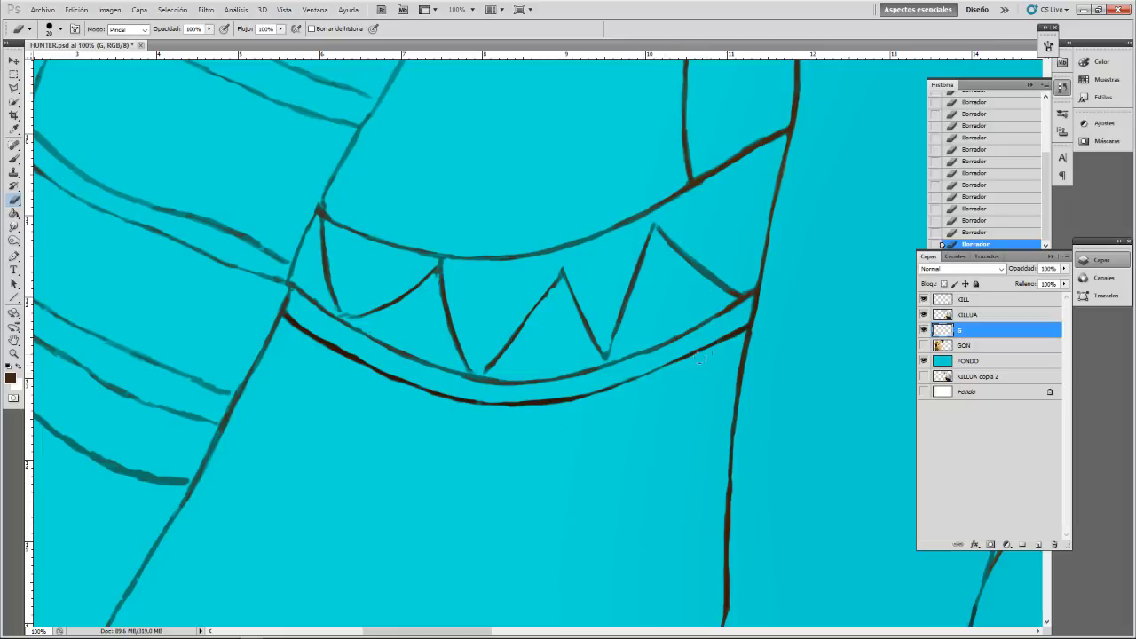
pyautogui.moveTo(700, 357); pyautogui.dragTo(678, 370)
pyautogui.hotkey('ctrl', 'z')
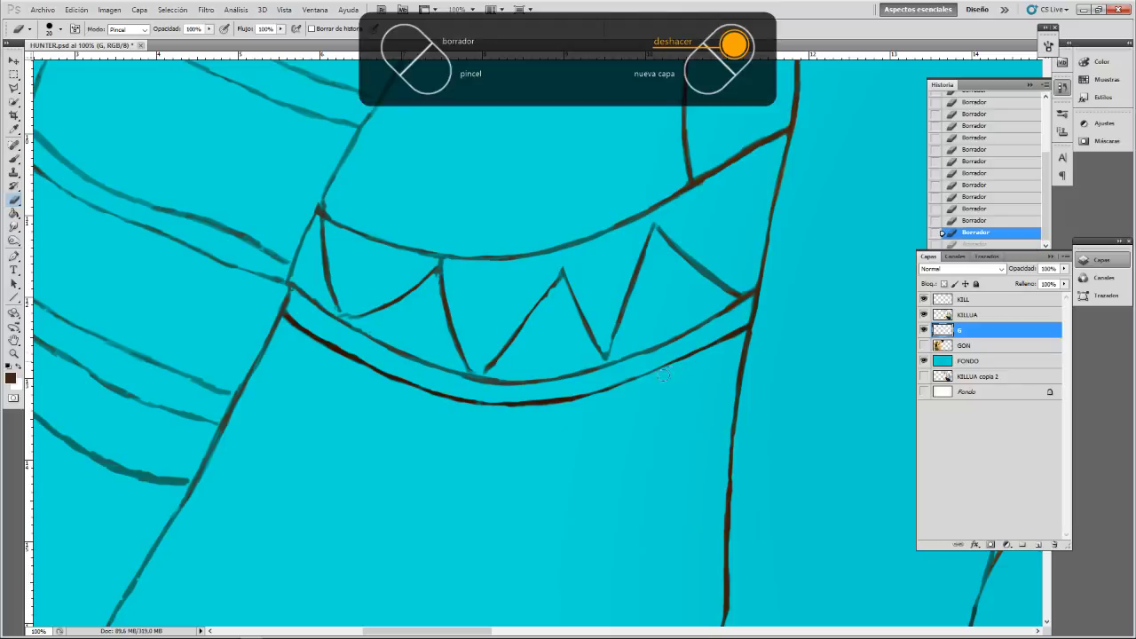
pyautogui.hotkey('ctrl', 'z')
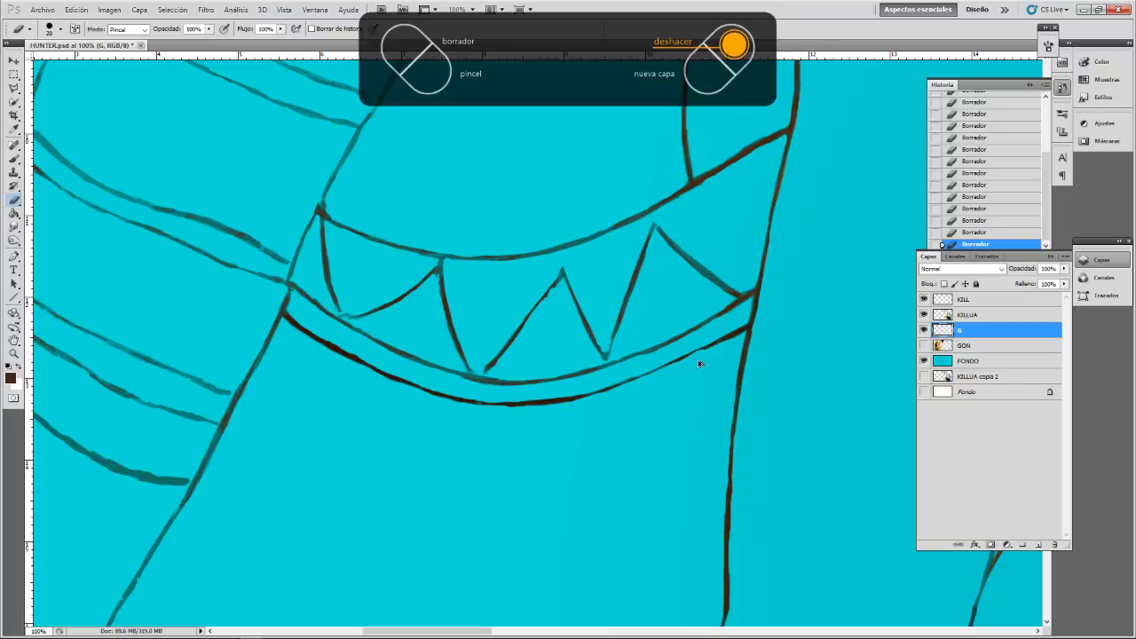
pyautogui.hotkey('ctrl', 'z')
pyautogui.hotkey('ctrl', 'z')
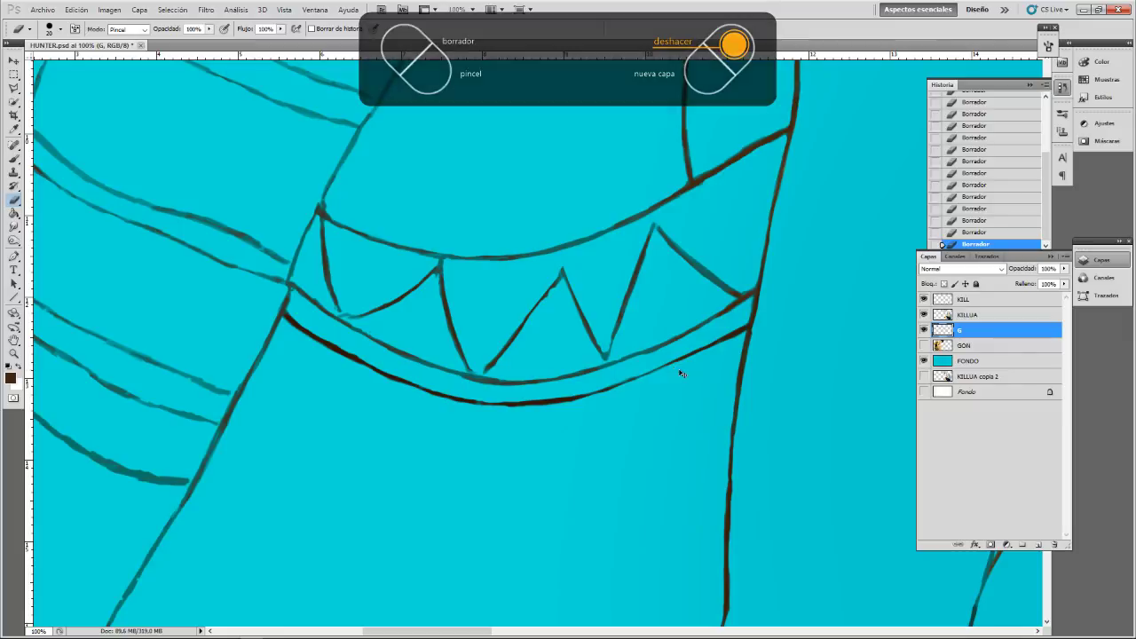
pyautogui.hotkey('ctrl', '-')
pyautogui.moveTo(402, 391); pyautogui.dragTo(561, 331)
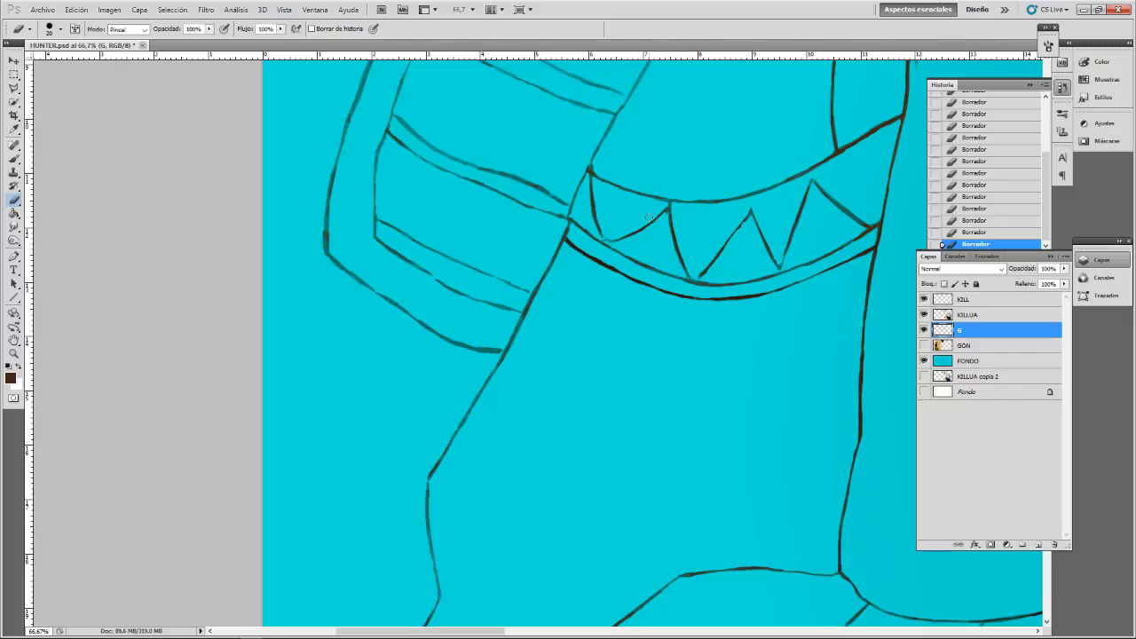
pyautogui.scroll(-3, 649, 217)
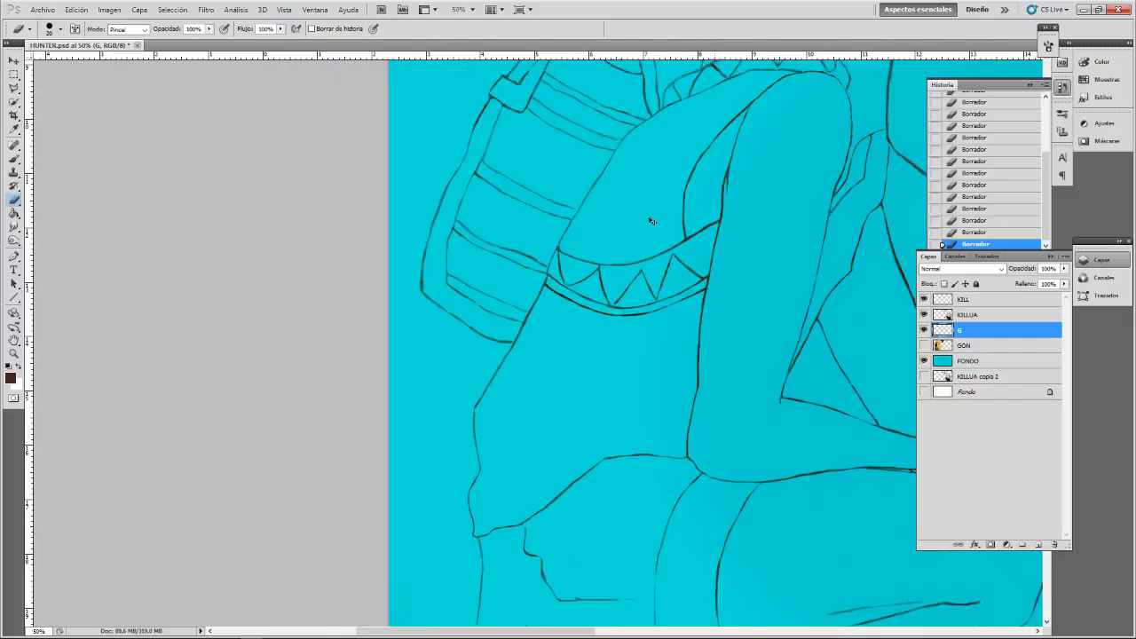
pyautogui.scroll(-1, 649, 220)
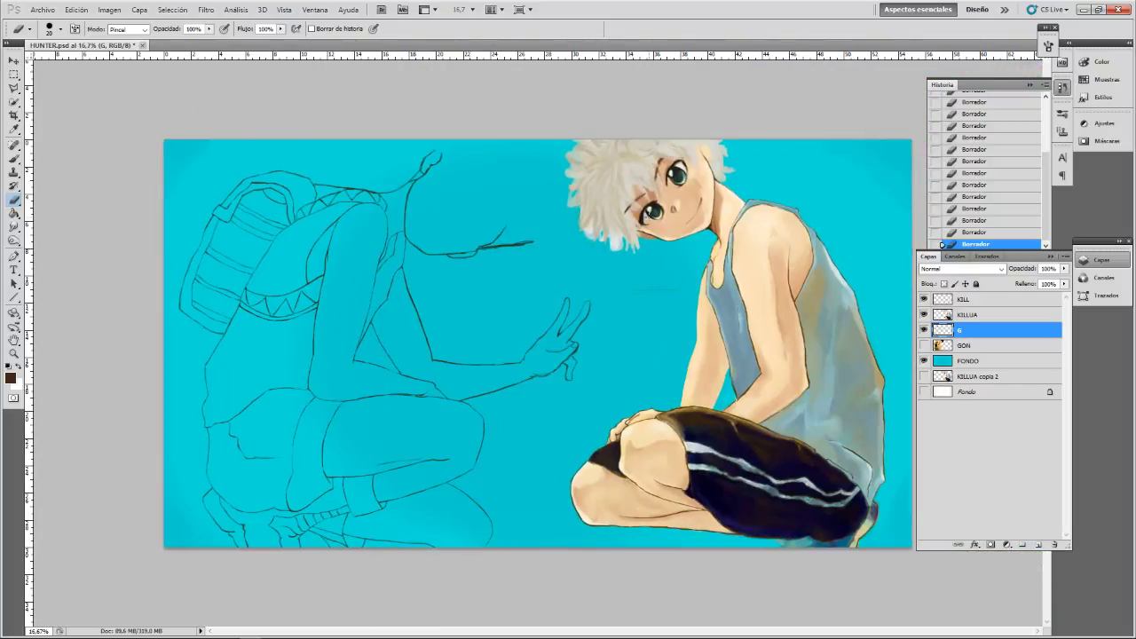
pyautogui.scroll(2, 649, 220)
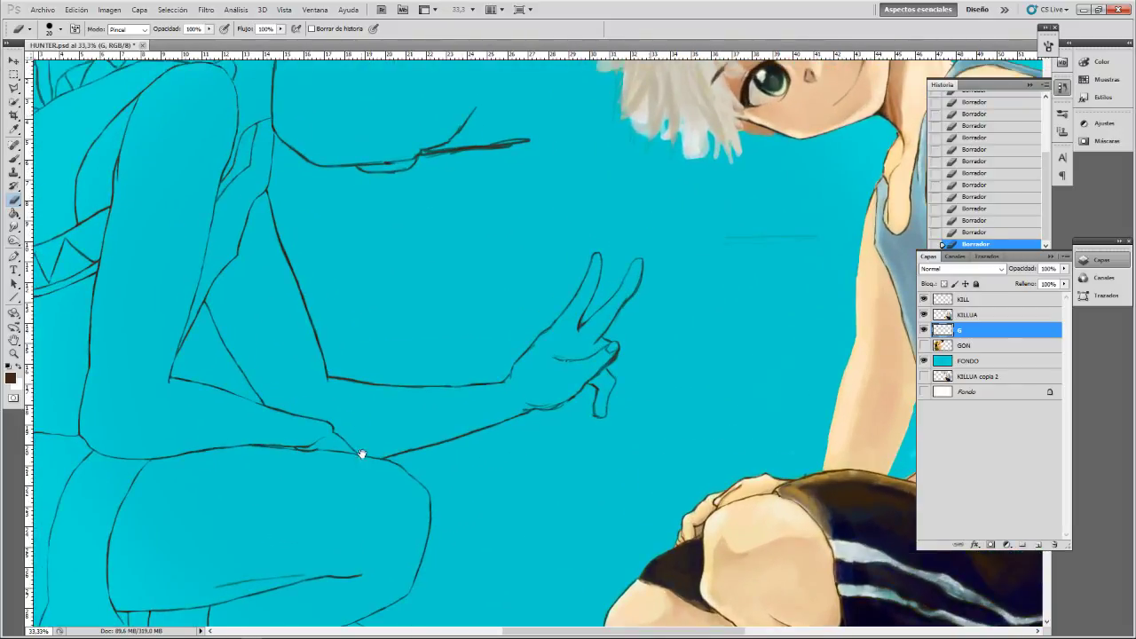
# - Thin the upper arm's front outline above the elbow with 20 to 35 px erasers, comparing the last erase by undoing and redoing it
pyautogui.moveTo(361, 454)
pyautogui.mouseDown()
pyautogui.moveTo(553, 343)
pyautogui.moveTo(604, 294)
pyautogui.mouseUp()
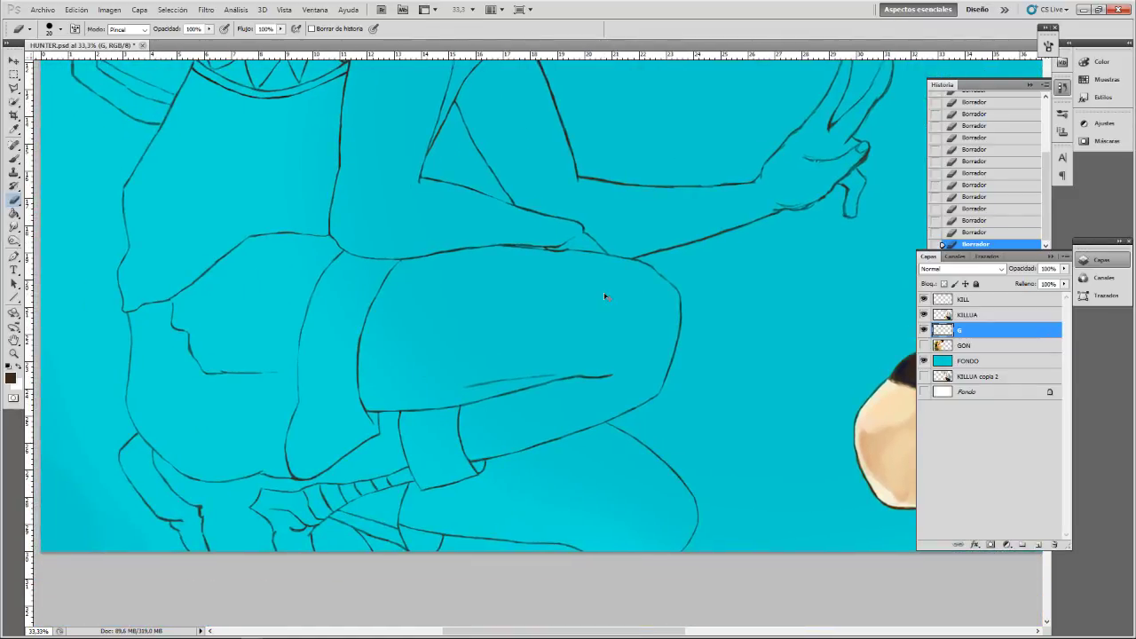
pyautogui.scroll(1, 603, 294)
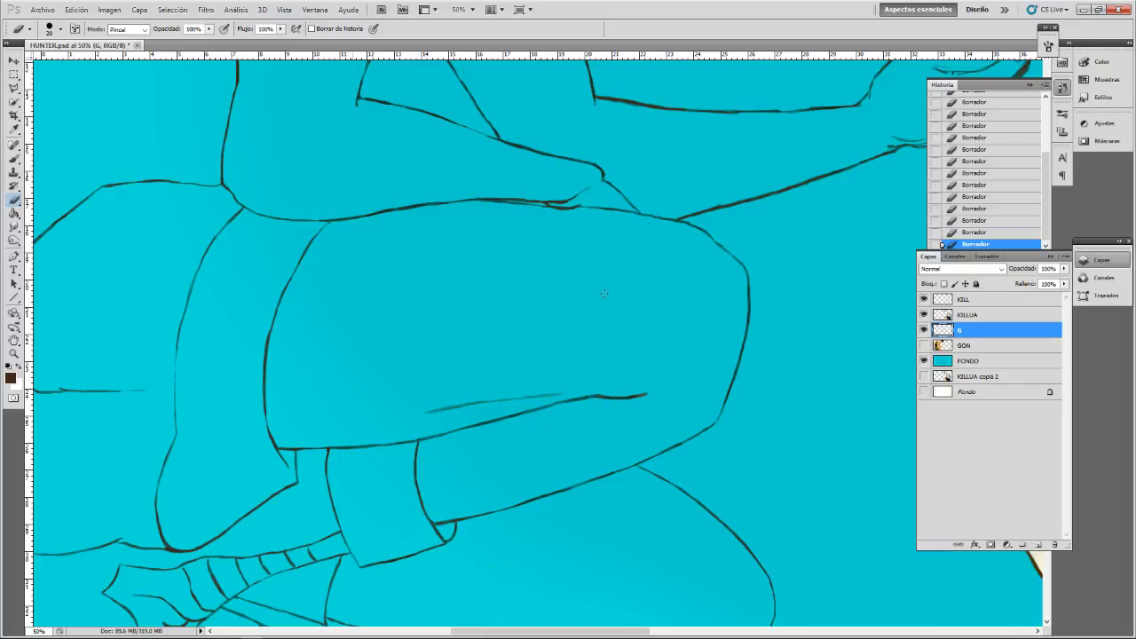
pyautogui.scroll(1, 604, 294)
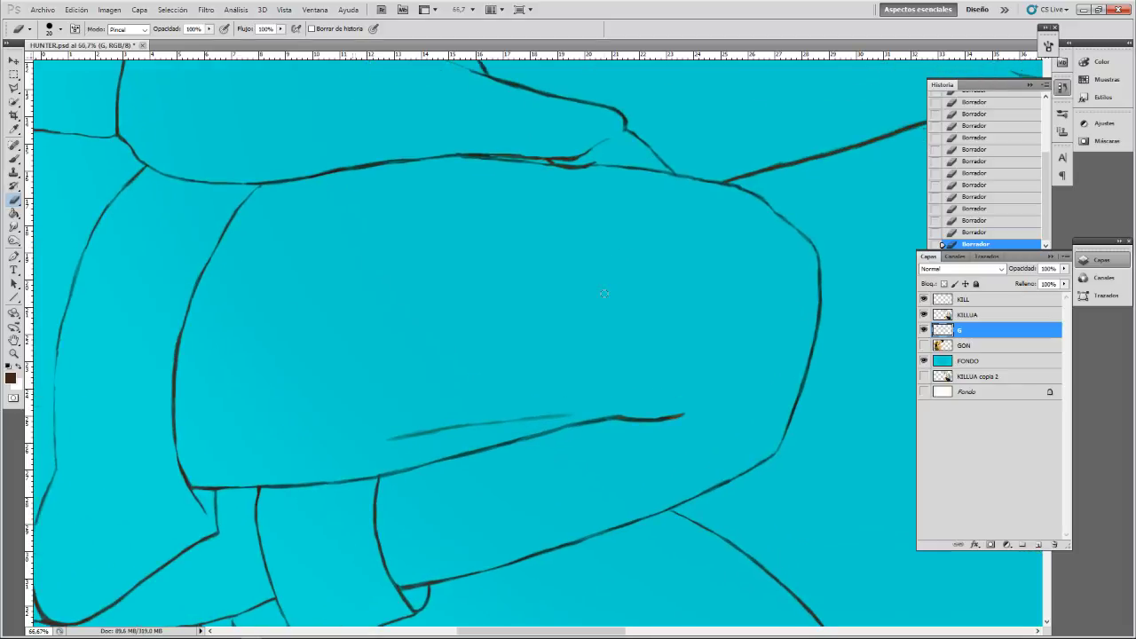
pyautogui.moveTo(520, 89)
pyautogui.mouseDown()
pyautogui.moveTo(487, 236)
pyautogui.moveTo(426, 349)
pyautogui.mouseUp()
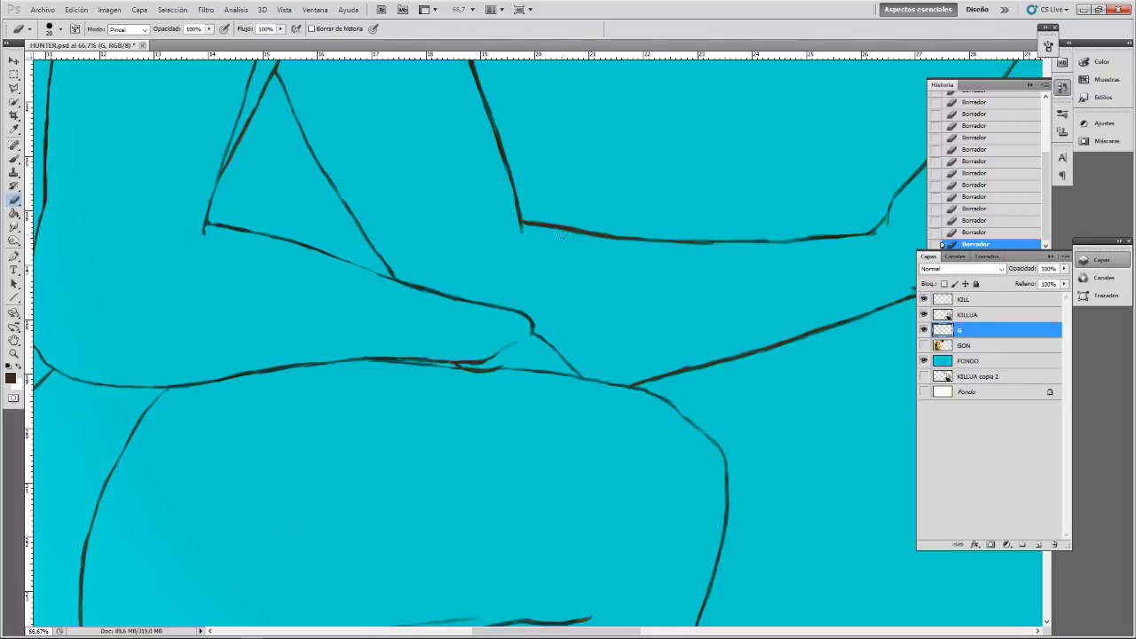
pyautogui.moveTo(443, 134); pyautogui.dragTo(530, 254)
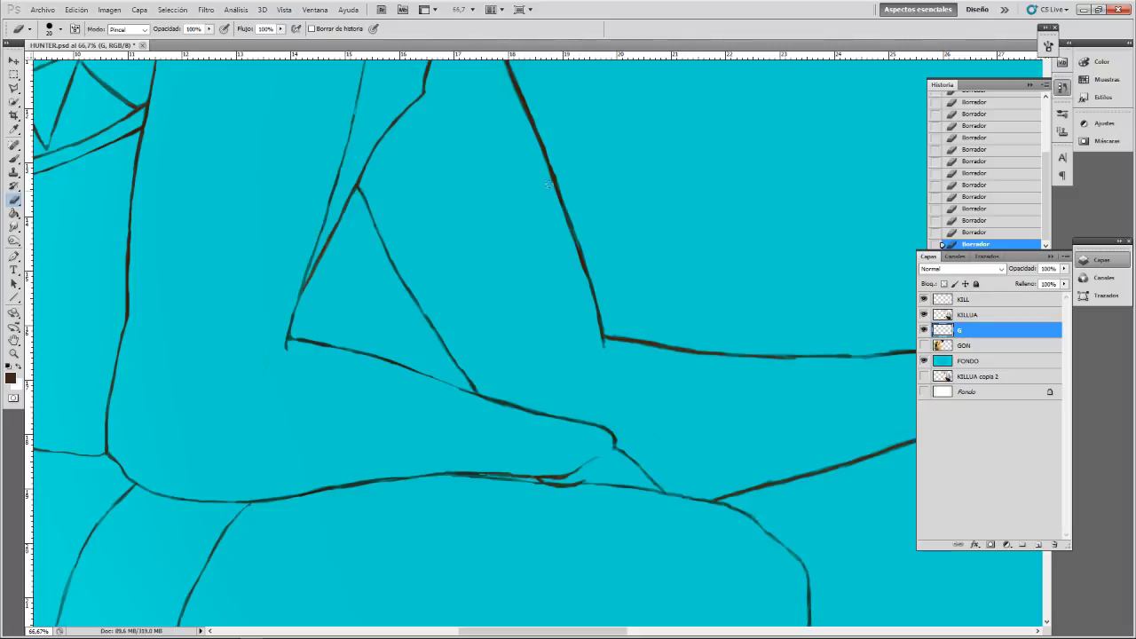
pyautogui.moveTo(520, 102)
pyautogui.mouseDown()
pyautogui.moveTo(578, 173)
pyautogui.moveTo(580, 227)
pyautogui.mouseUp()
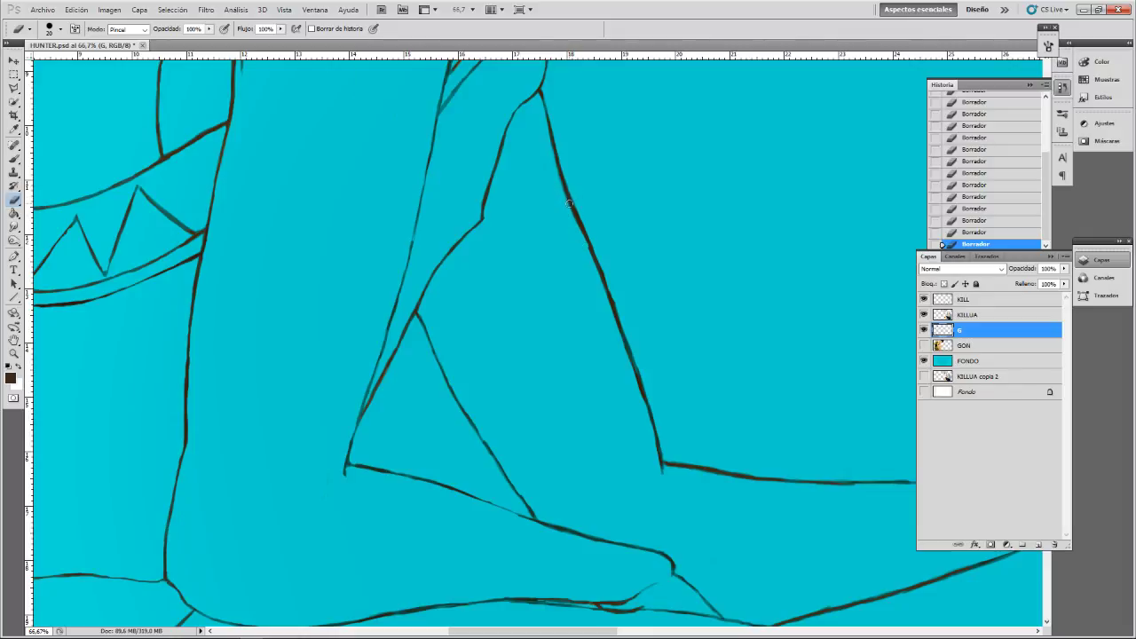
pyautogui.hotkey('ctrl', 'z')
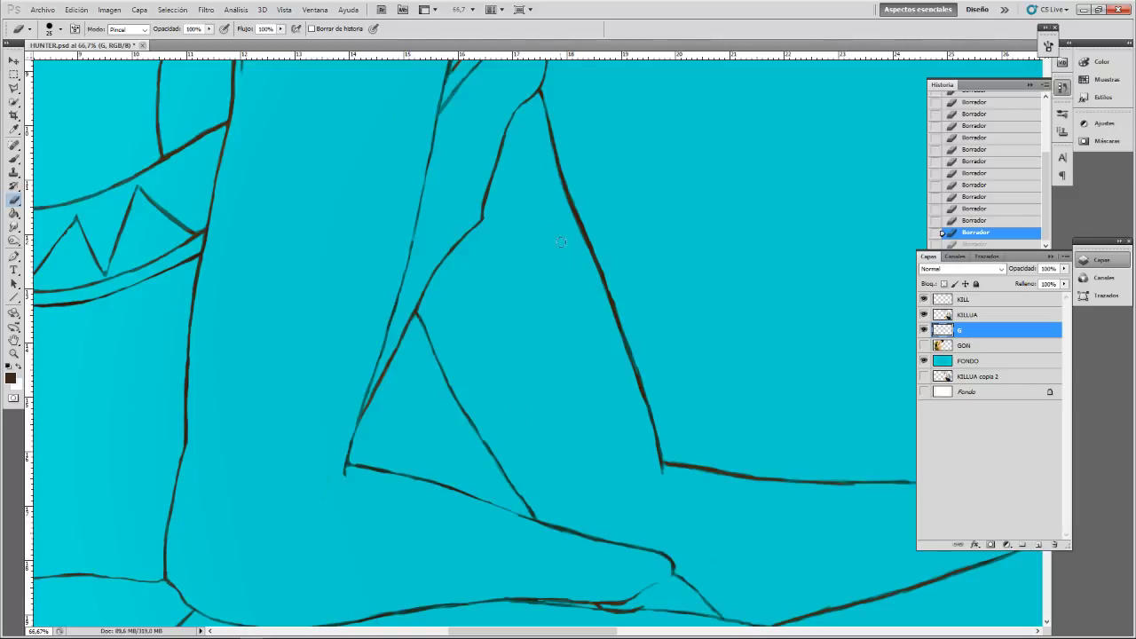
pyautogui.hotkey('ctrl', 'z')
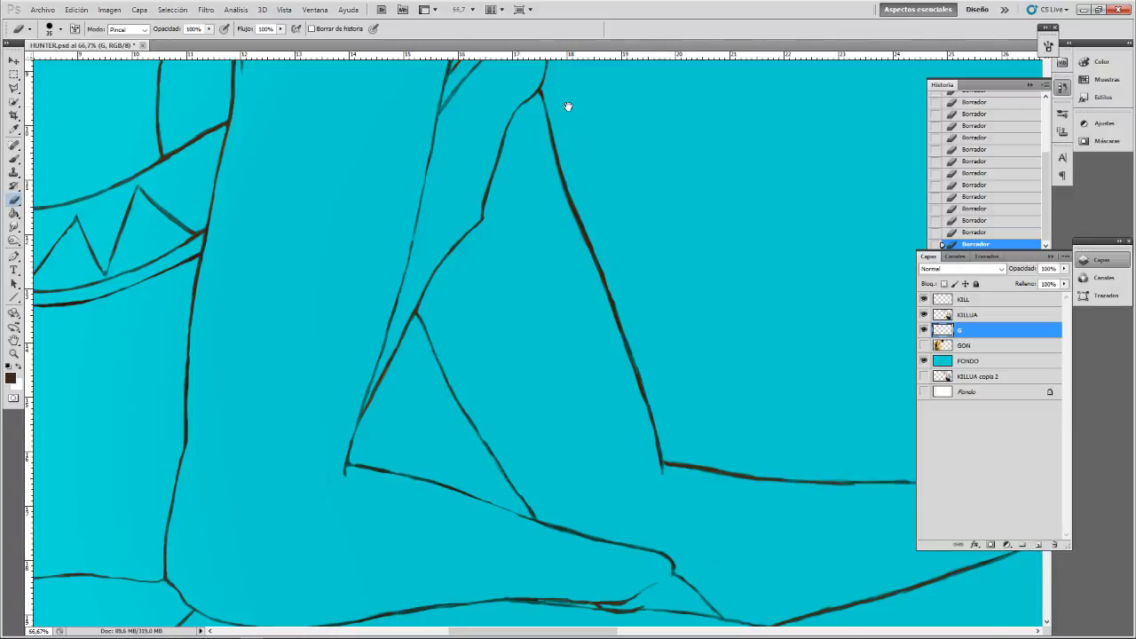
# - Trim the arm outline at the elbow and along the forearm's upper line to the wrist with 35 and 15 px erasers
pyautogui.moveTo(568, 106); pyautogui.dragTo(613, 251)
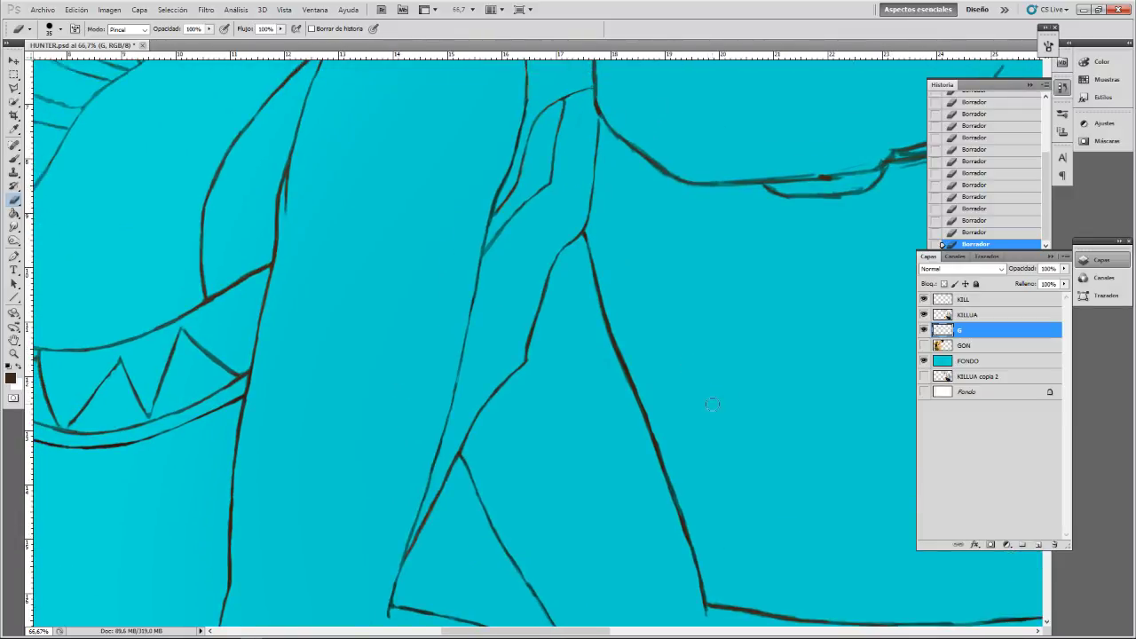
pyautogui.moveTo(712, 404); pyautogui.dragTo(633, 259)
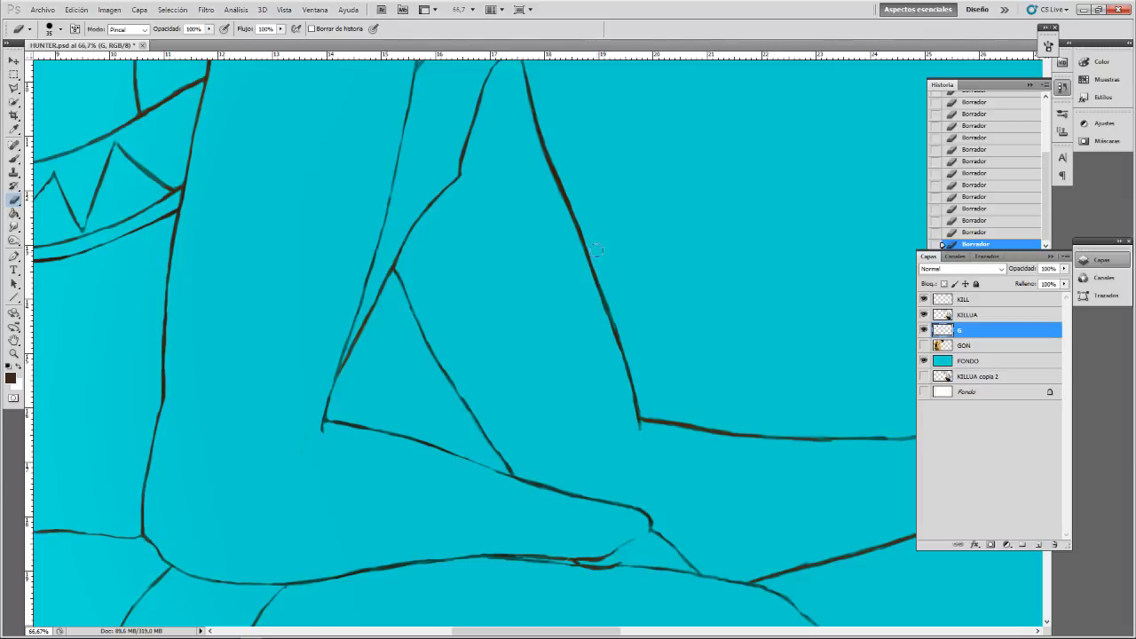
pyautogui.moveTo(677, 363); pyautogui.dragTo(505, 254)
pyautogui.moveTo(715, 351); pyautogui.dragTo(669, 398)
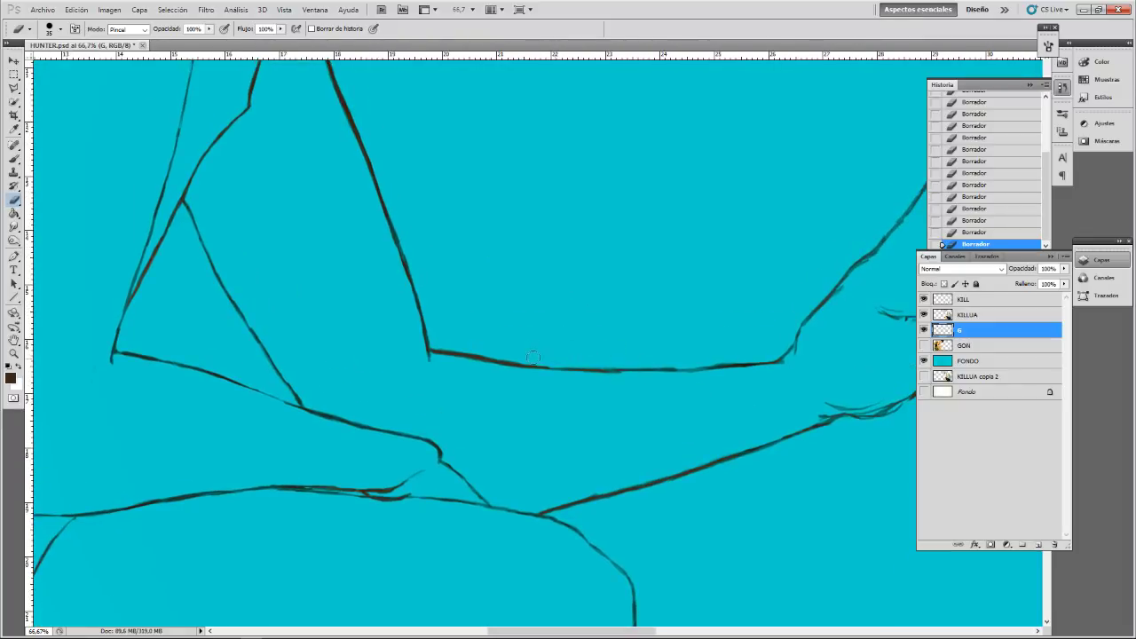
pyautogui.moveTo(600, 361); pyautogui.dragTo(757, 355)
pyautogui.moveTo(830, 292); pyautogui.dragTo(728, 338)
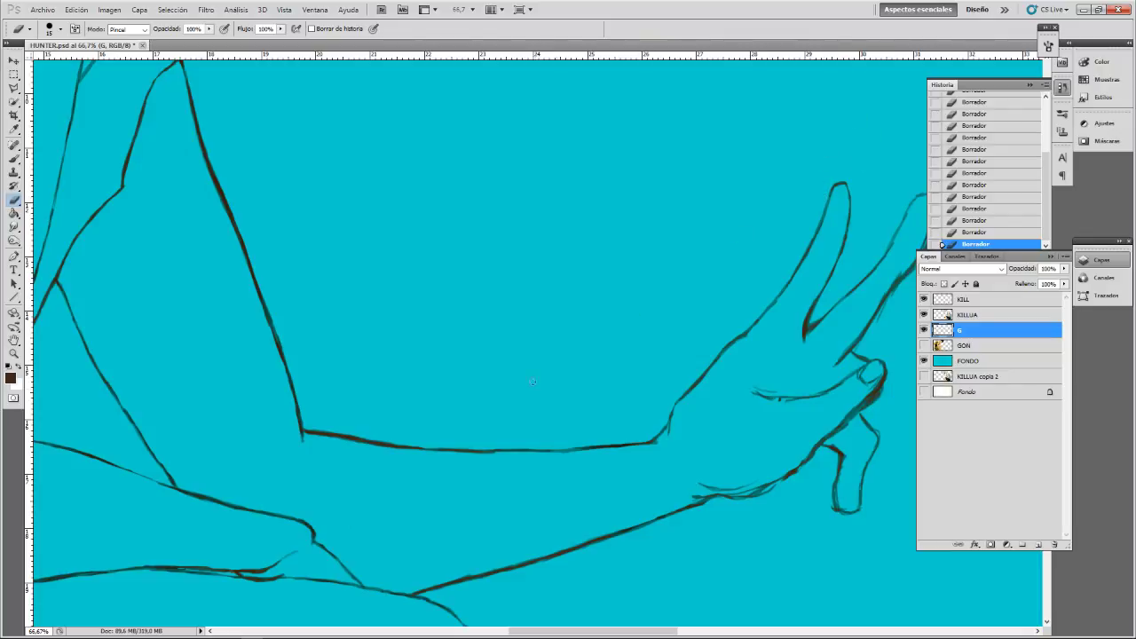
# - Thin the sloping lines of the pointed shape above the thigh with a 15 px eraser
pyautogui.moveTo(580, 497)
pyautogui.mouseDown()
pyautogui.moveTo(573, 464)
pyautogui.moveTo(611, 267)
pyautogui.mouseUp()
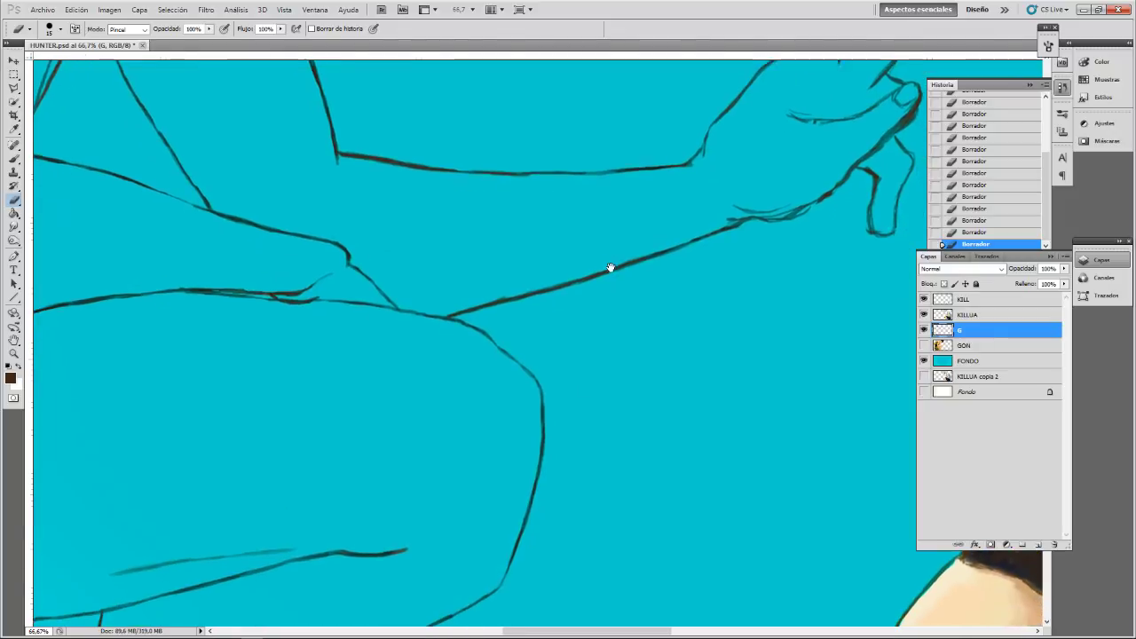
pyautogui.hotkey('ctrl', '+')
pyautogui.moveTo(217, 366); pyautogui.dragTo(365, 379)
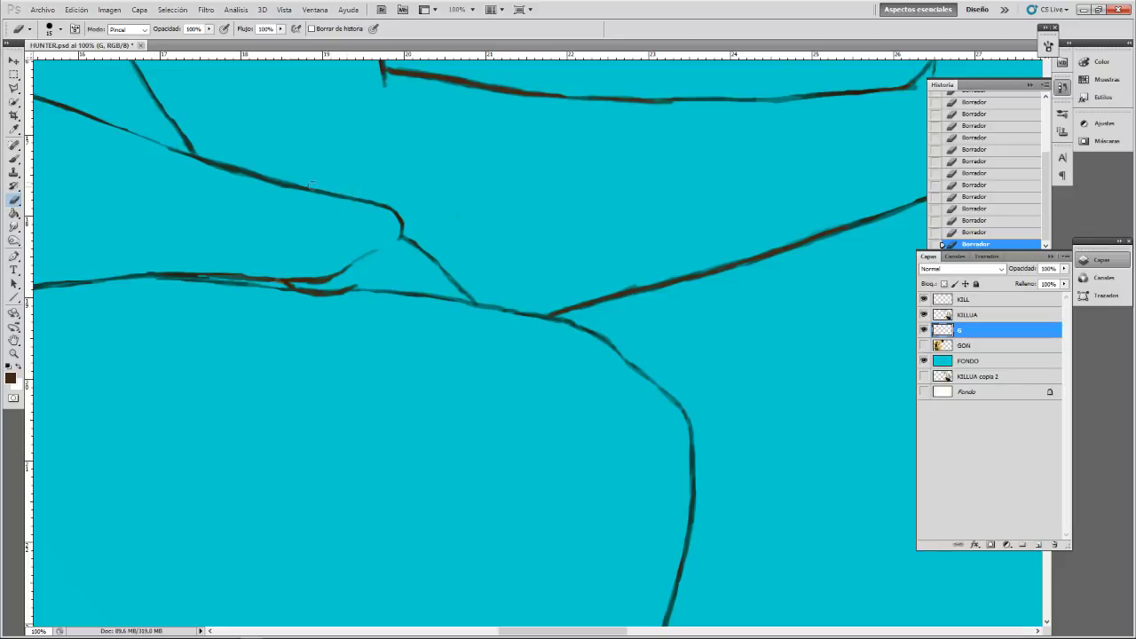
pyautogui.moveTo(286, 160); pyautogui.dragTo(432, 213)
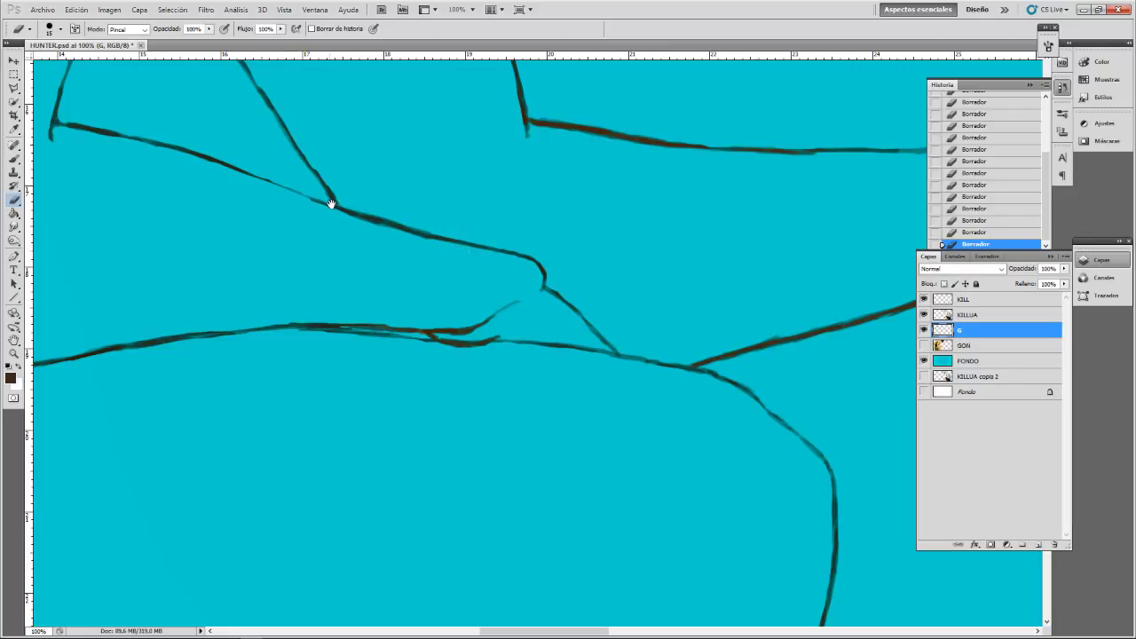
pyautogui.moveTo(329, 197); pyautogui.dragTo(438, 240)
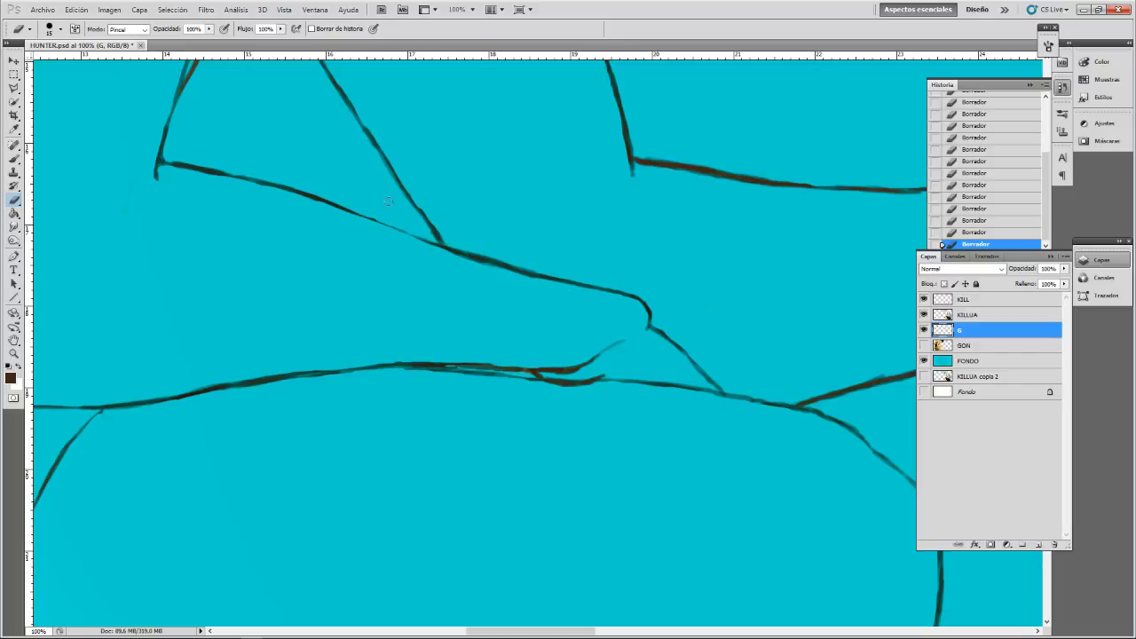
pyautogui.moveTo(462, 216); pyautogui.dragTo(625, 330)
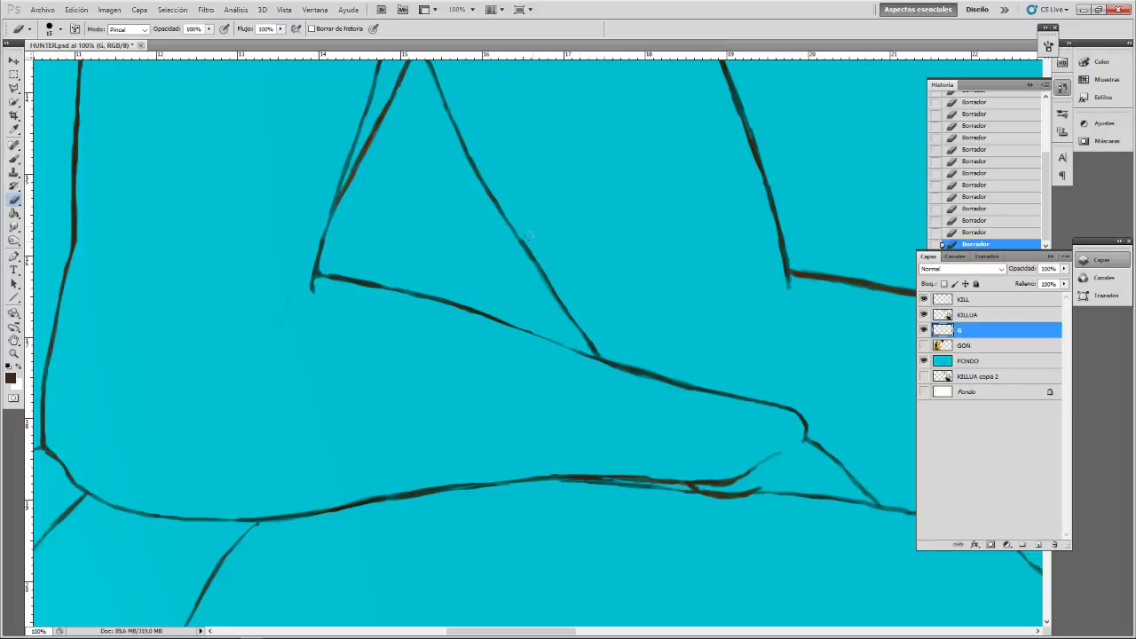
# - Refine the two converging lines at the far side of the pointed shape with a much smaller eraser
pyautogui.press(']')
pyautogui.moveTo(421, 168); pyautogui.dragTo(604, 350)
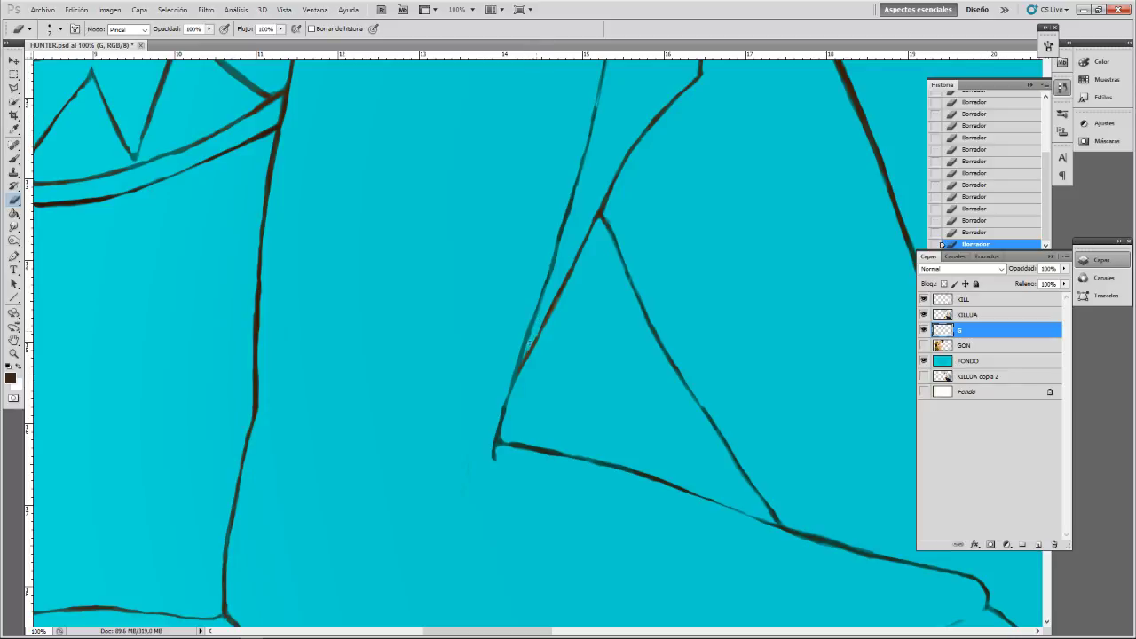
pyautogui.moveTo(507, 367); pyautogui.dragTo(528, 322)
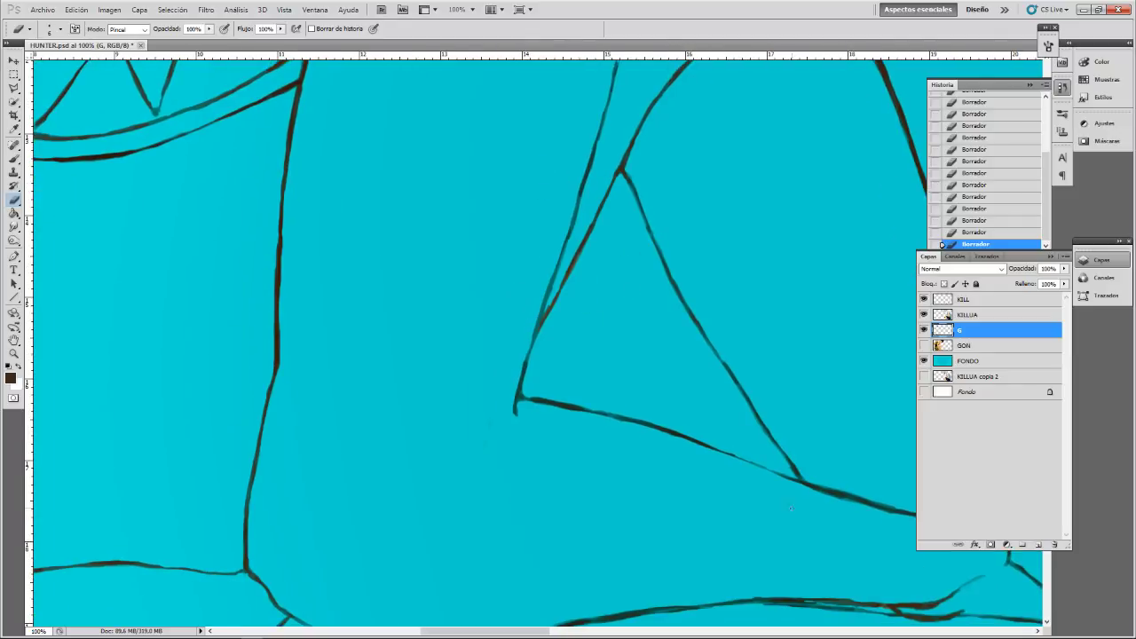
# - Thin the forearm's upper line from elbow to wrist with 10 to 20 px erasers, undoing the stroke that cuts through it
pyautogui.moveTo(792, 508); pyautogui.dragTo(364, 452)
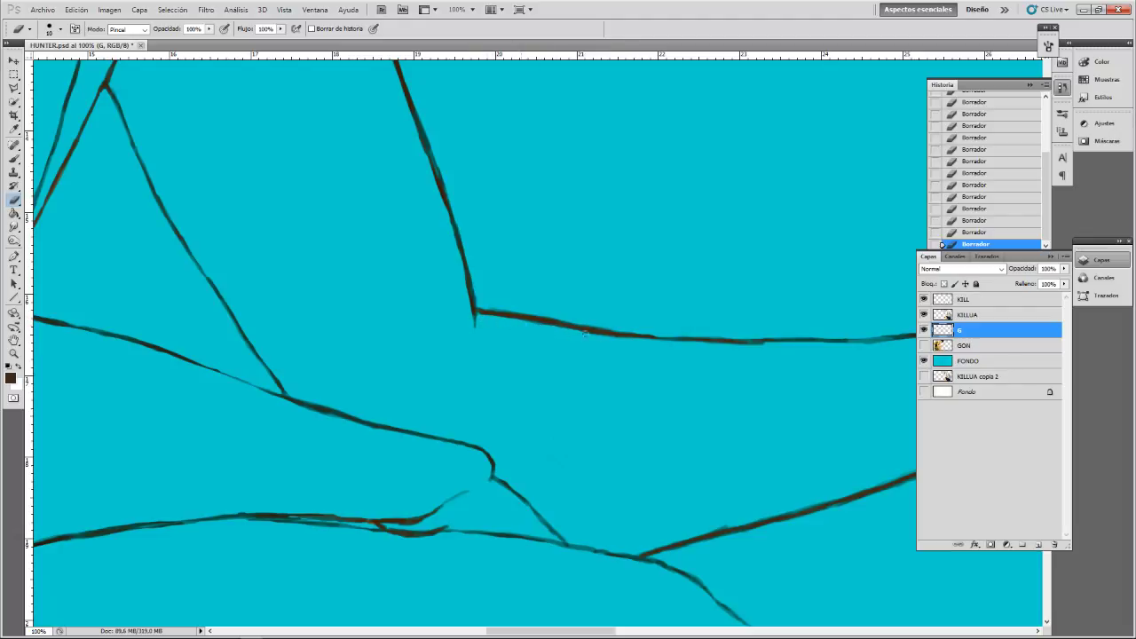
pyautogui.press(']')
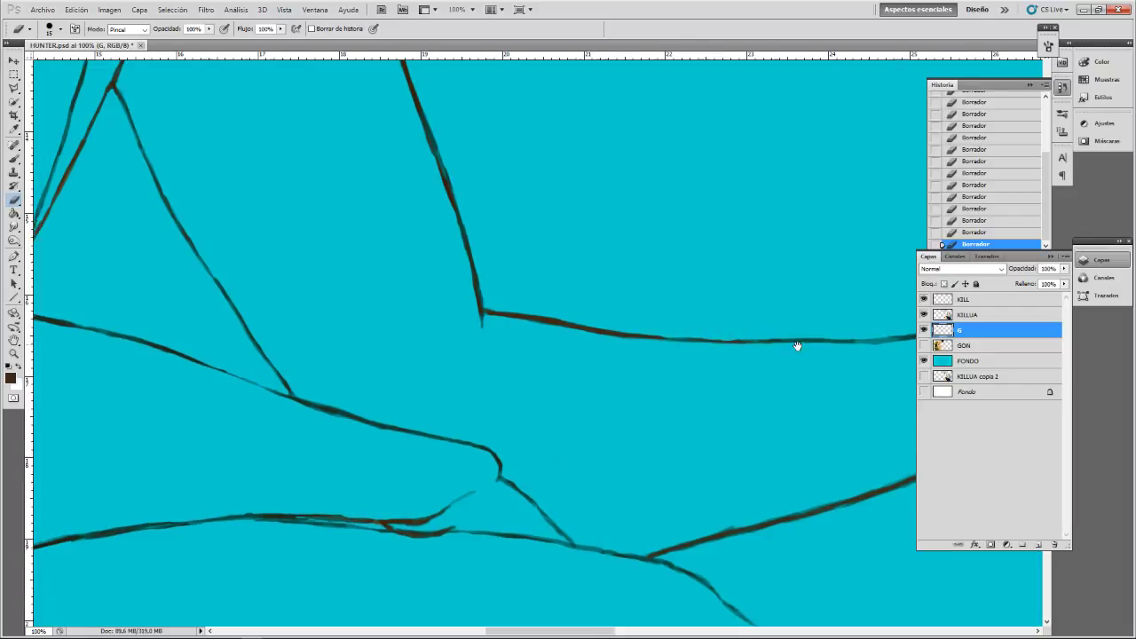
pyautogui.moveTo(796, 345); pyautogui.dragTo(479, 375)
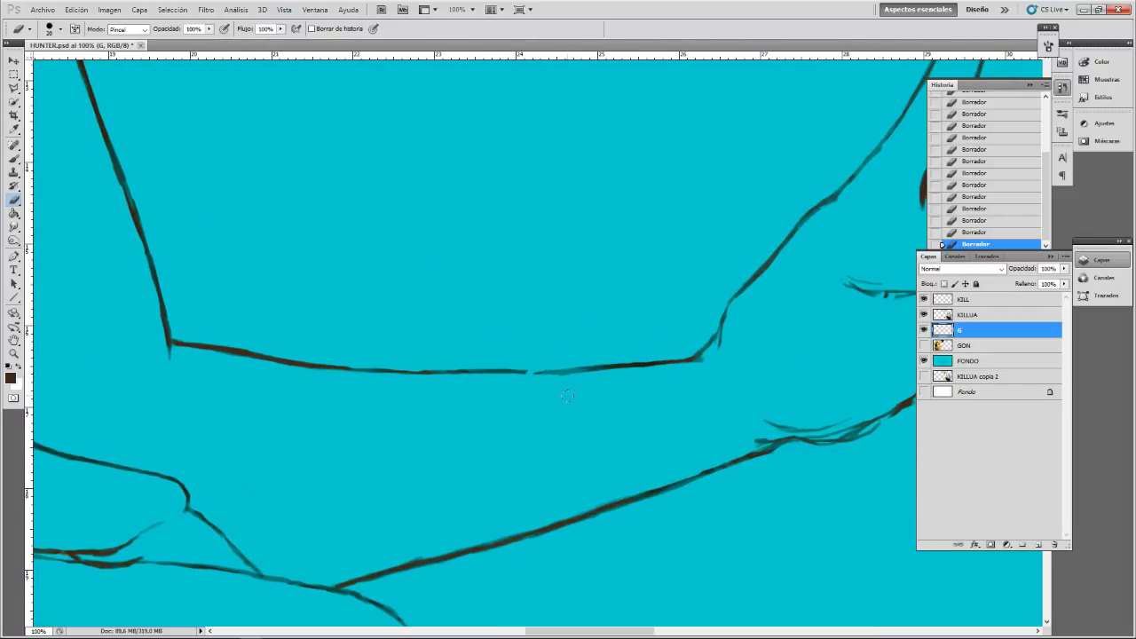
pyautogui.hotkey('ctrl', 'z')
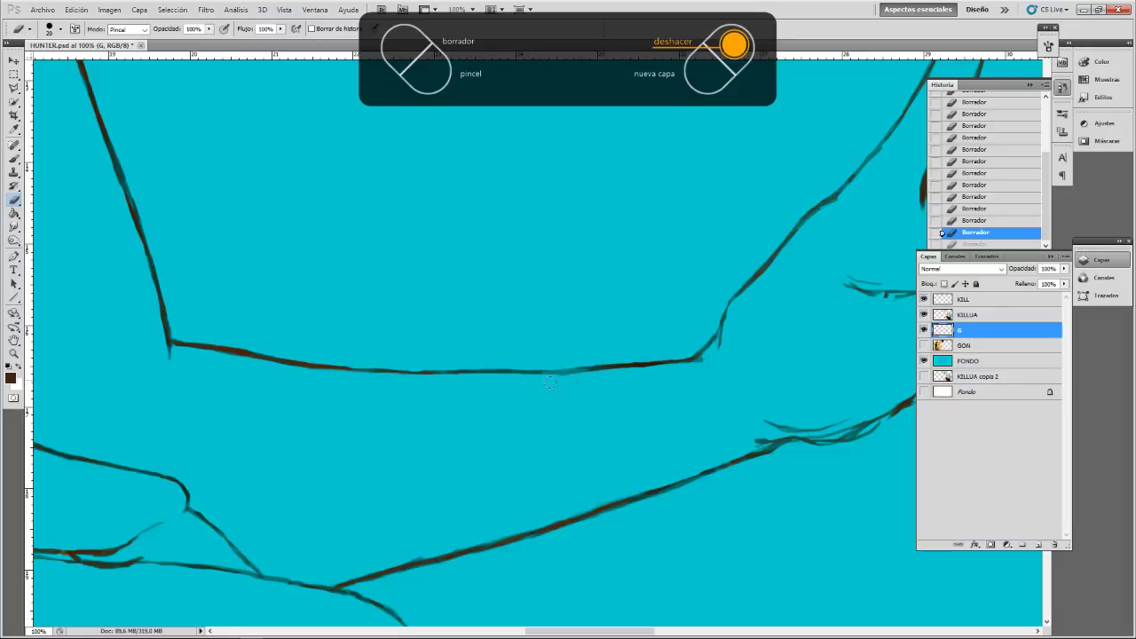
pyautogui.moveTo(547, 384); pyautogui.dragTo(607, 383)
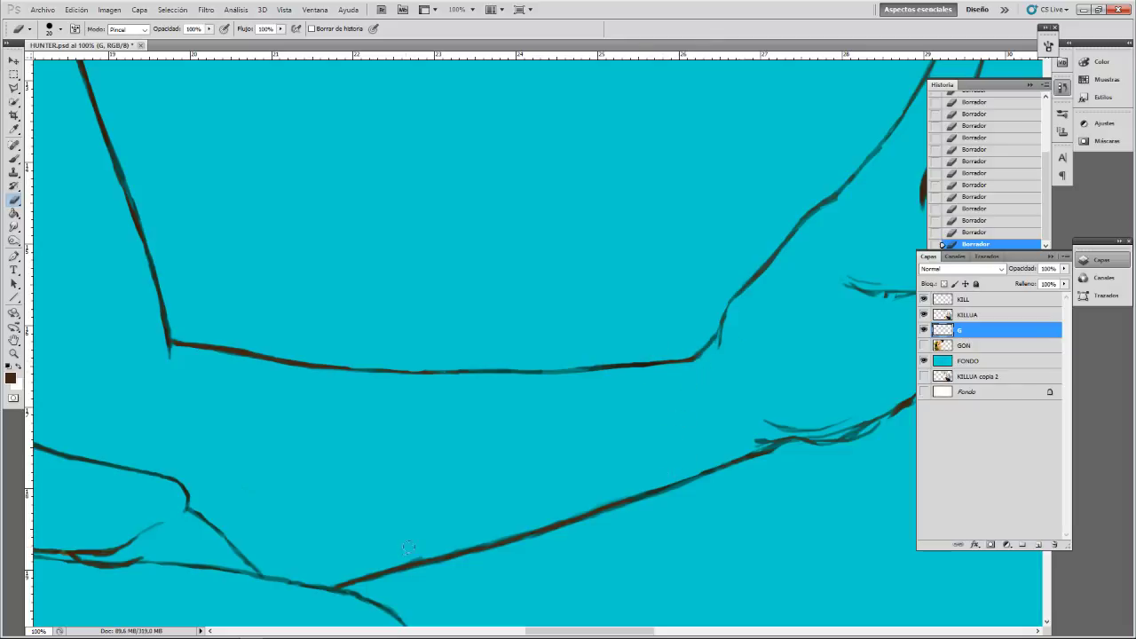
# - Trim the rough edges along both sides of the forearm's lower line with 20 and 30 px erasers
pyautogui.click(499, 531)
pyautogui.moveTo(503, 525); pyautogui.dragTo(528, 519)
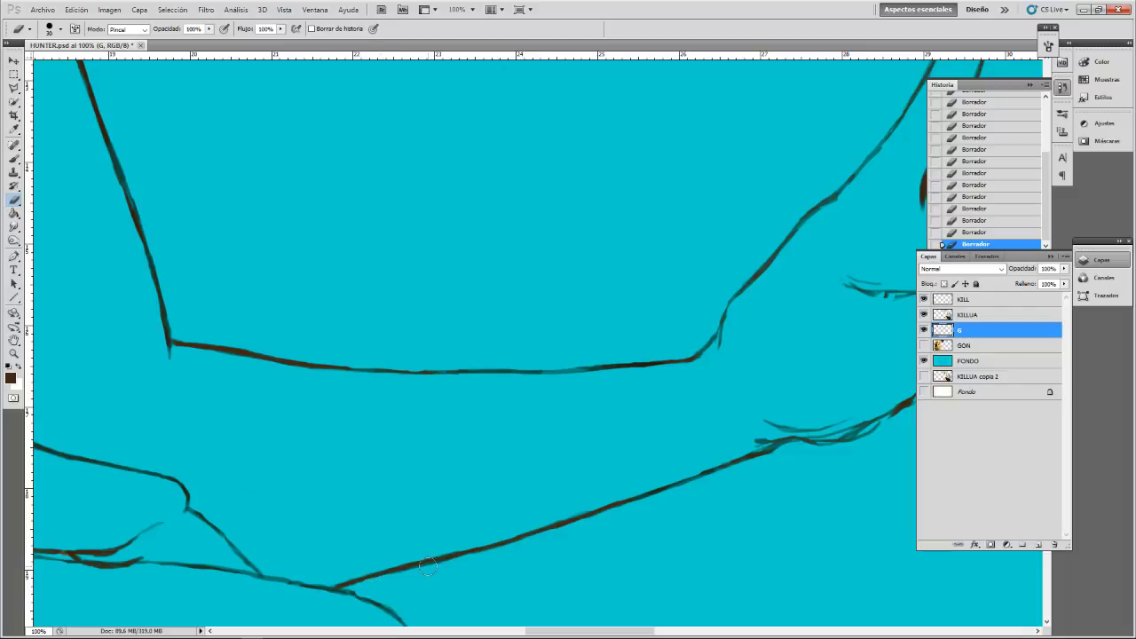
pyautogui.moveTo(467, 406); pyautogui.dragTo(507, 127)
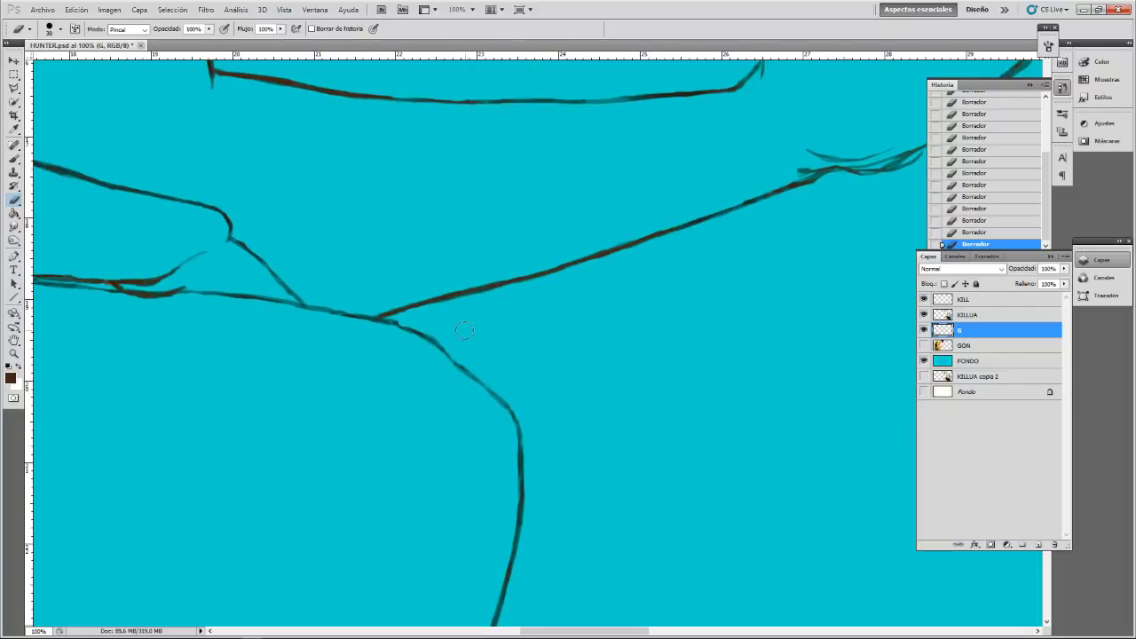
# - Thin the middle of the forearm's lower line with a 10 px eraser, undoing the strokes that break or notch it
pyautogui.press('[')
pyautogui.press('[')
pyautogui.moveTo(530, 279); pyautogui.dragTo(512, 285)
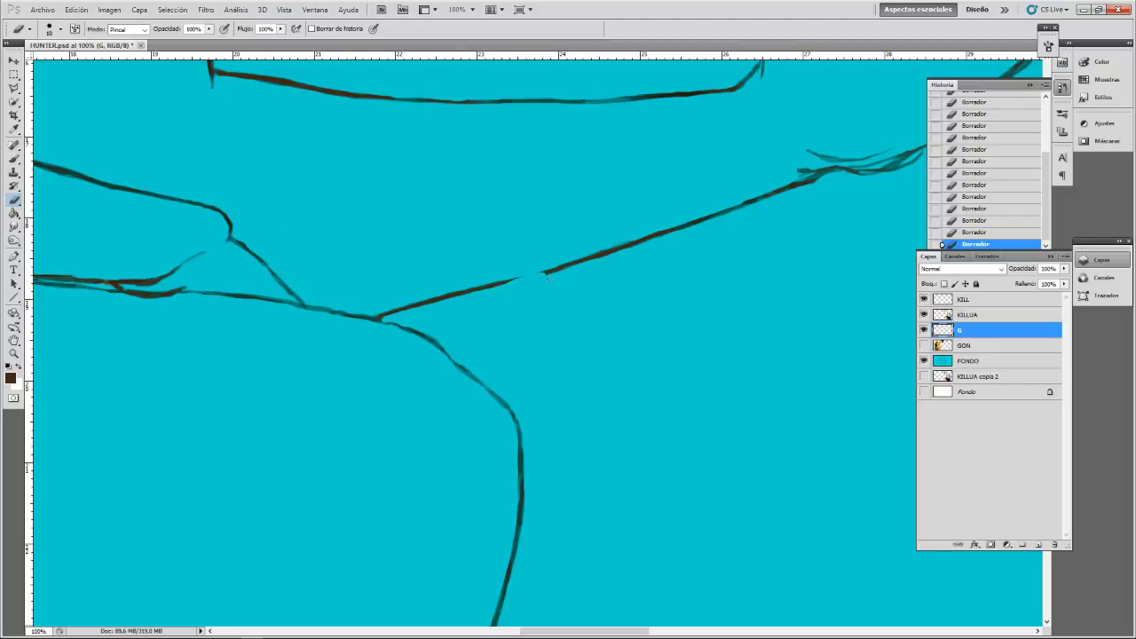
pyautogui.hotkey('ctrl', 'z')
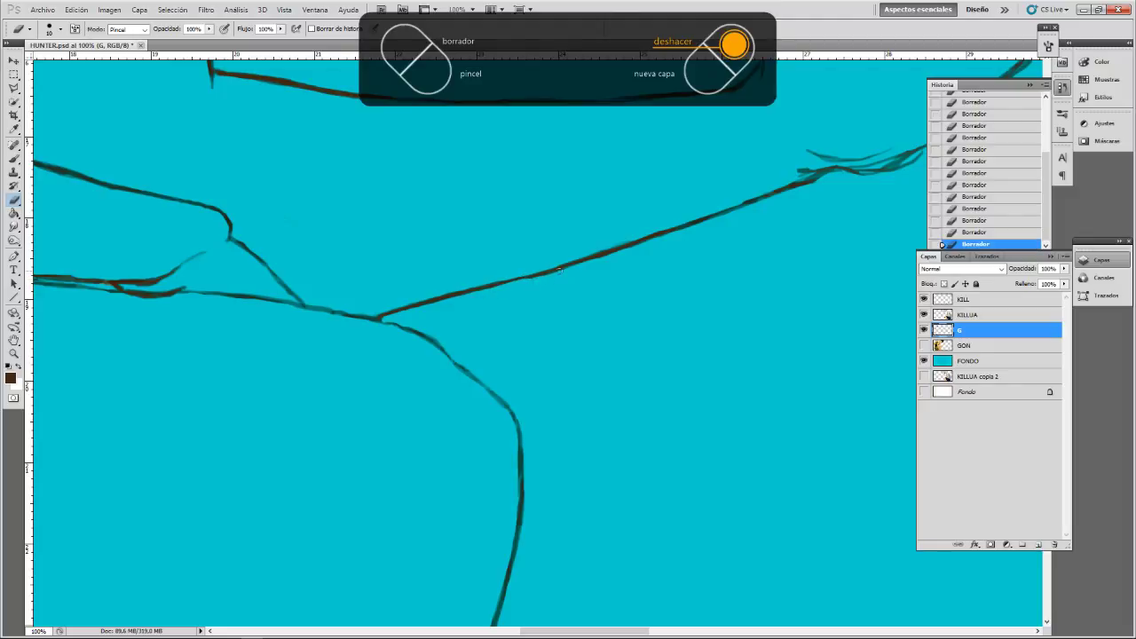
pyautogui.moveTo(578, 267)
pyautogui.mouseDown()
pyautogui.moveTo(554, 273)
pyautogui.moveTo(569, 269)
pyautogui.mouseUp()
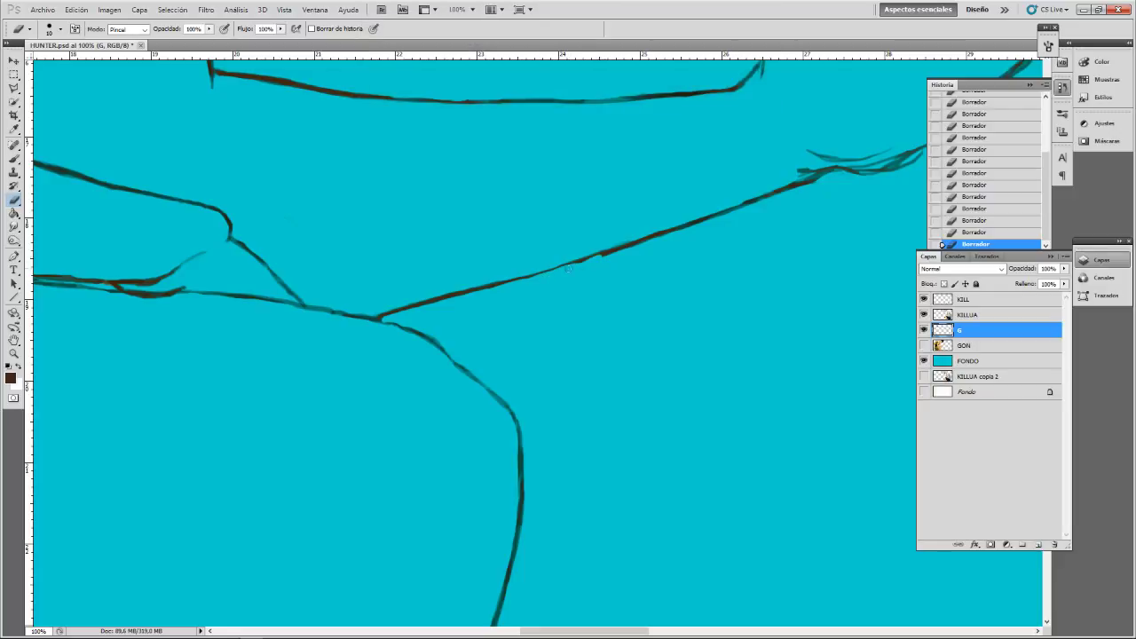
pyautogui.hotkey('ctrl', 'z')
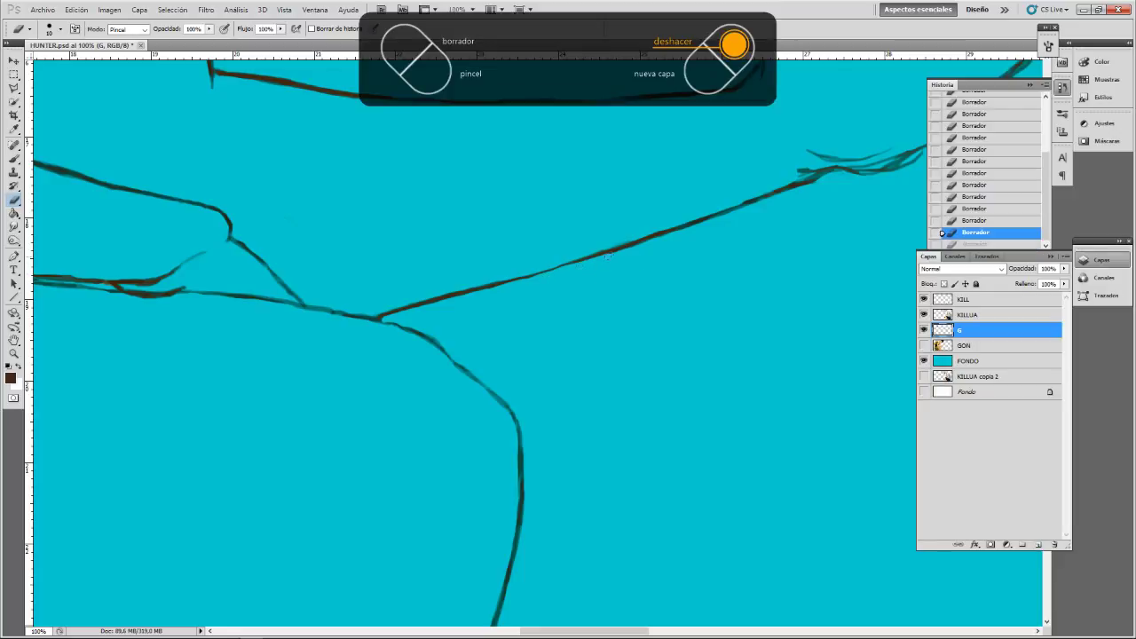
pyautogui.click(626, 249)
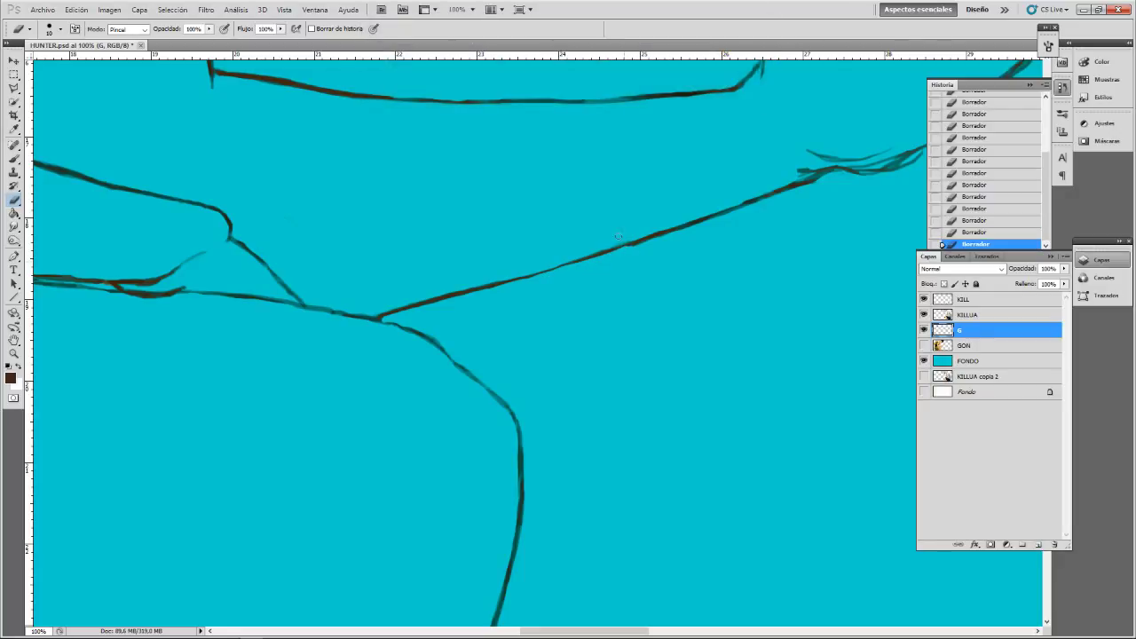
pyautogui.moveTo(631, 249); pyautogui.dragTo(605, 254)
# - Repaint the start of the knee's upper curve where it meets the forearm's lower line, using a small brush at 12% flow
pyautogui.press('b')
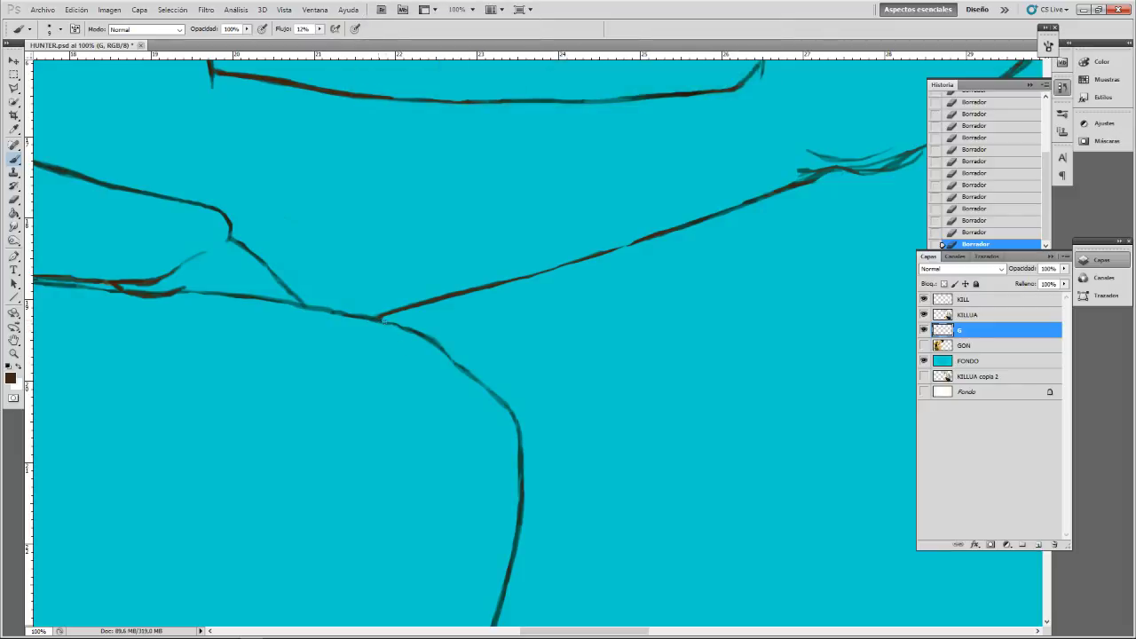
pyautogui.moveTo(383, 321); pyautogui.dragTo(392, 323)
pyautogui.moveTo(381, 320); pyautogui.dragTo(399, 325)
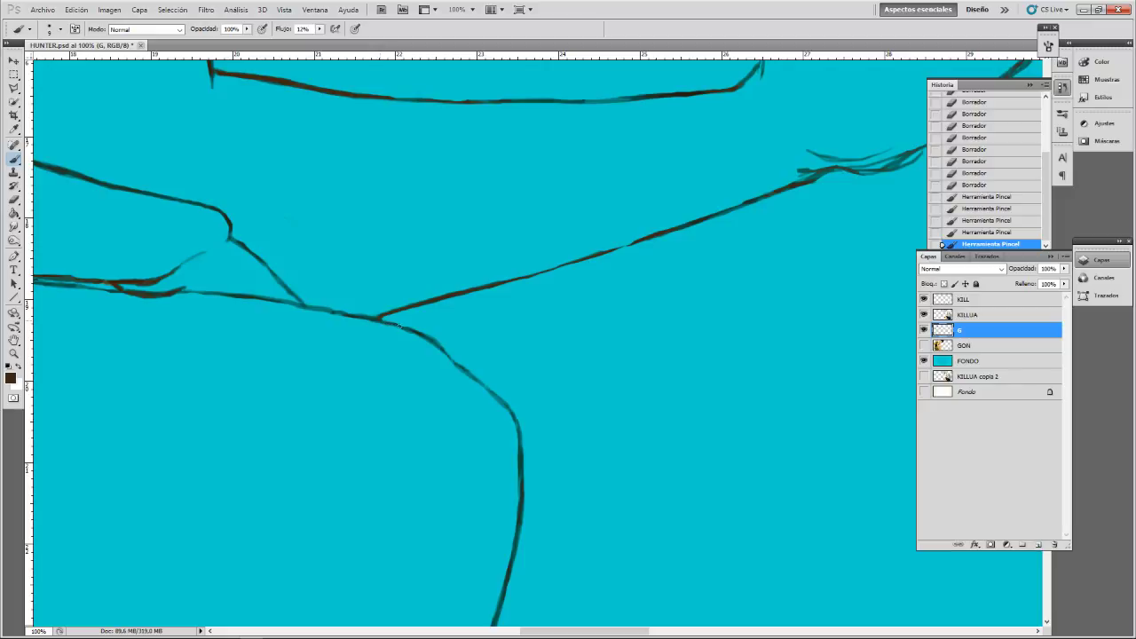
pyautogui.click(408, 330)
pyautogui.click(421, 334)
pyautogui.click(432, 339)
pyautogui.click(390, 312)
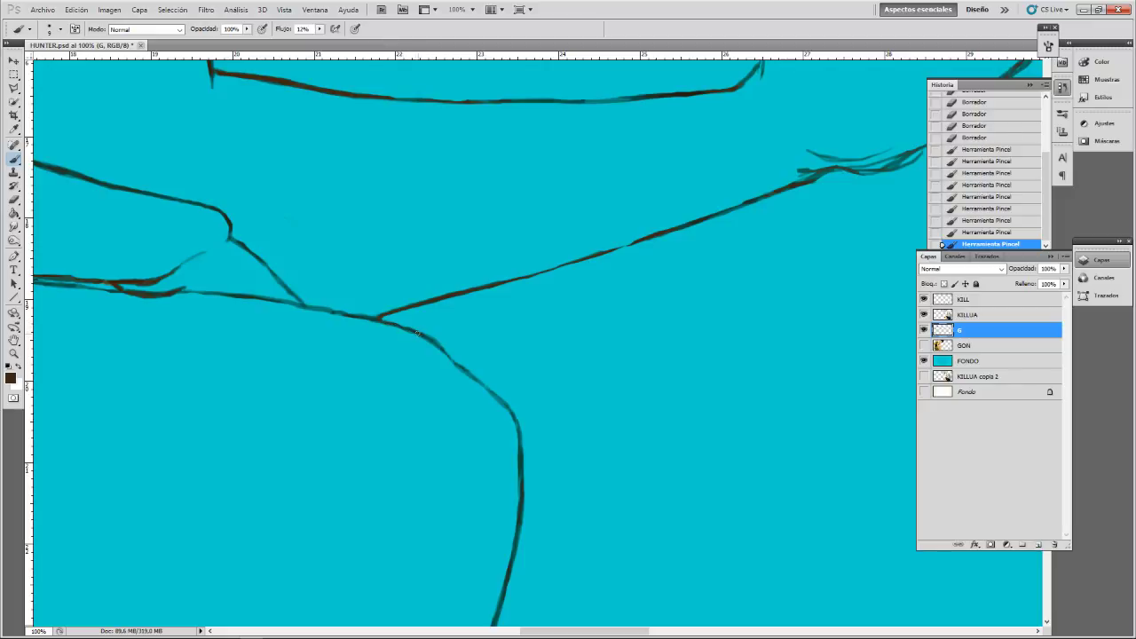
pyautogui.click(402, 308)
pyautogui.click(414, 304)
pyautogui.click(426, 301)
pyautogui.click(438, 297)
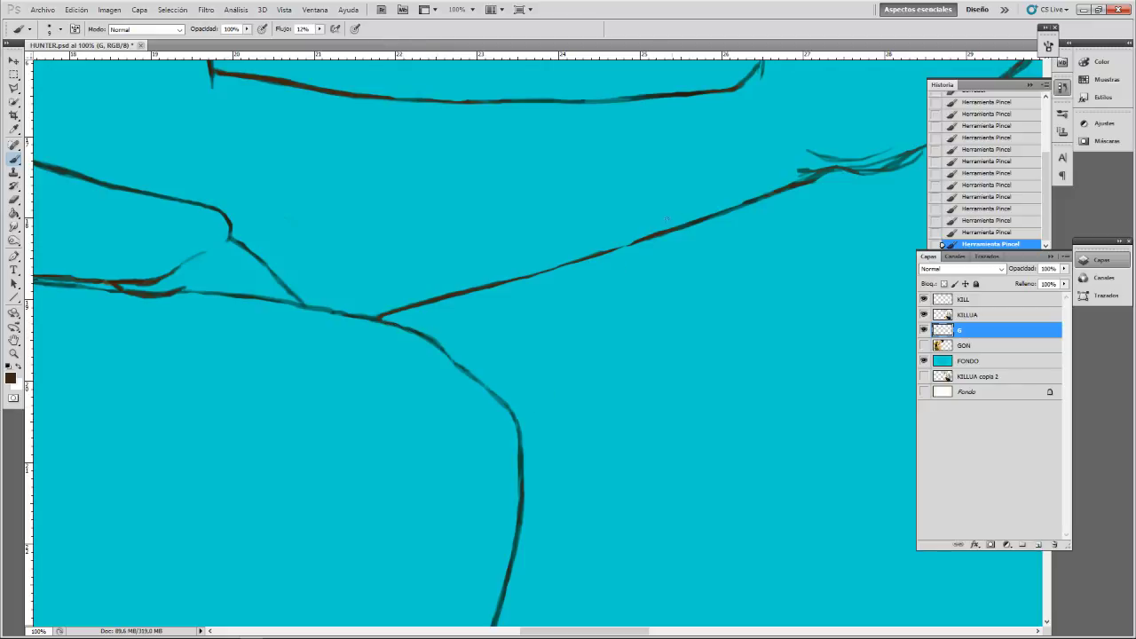
# - Repaint the thin middle section of the forearm's lower line in its sampled dark brown, using a small, harder brush at 12% flow
pyautogui.keyDown('alt'); pyautogui.click(639, 238); pyautogui.keyUp('alt')
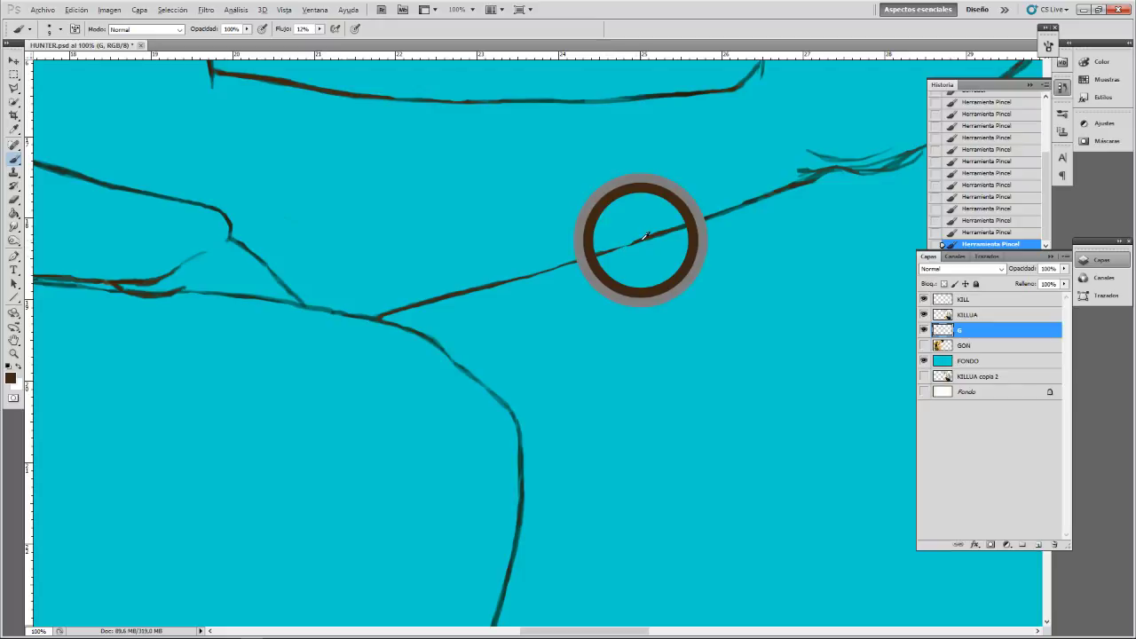
pyautogui.click(26, 30)
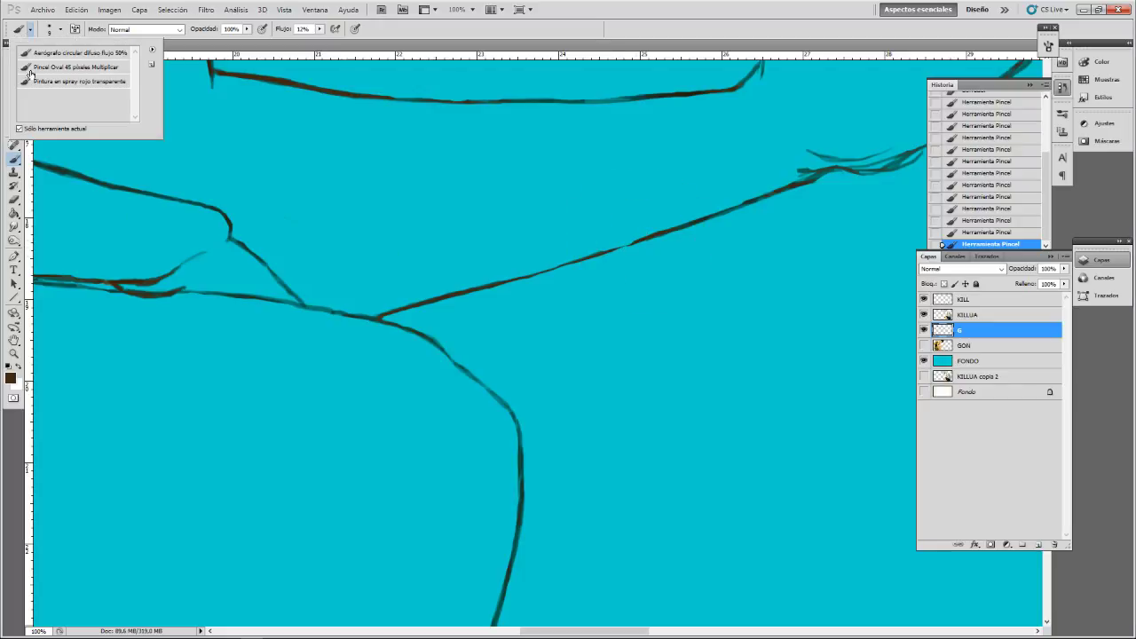
pyautogui.click(22, 34)
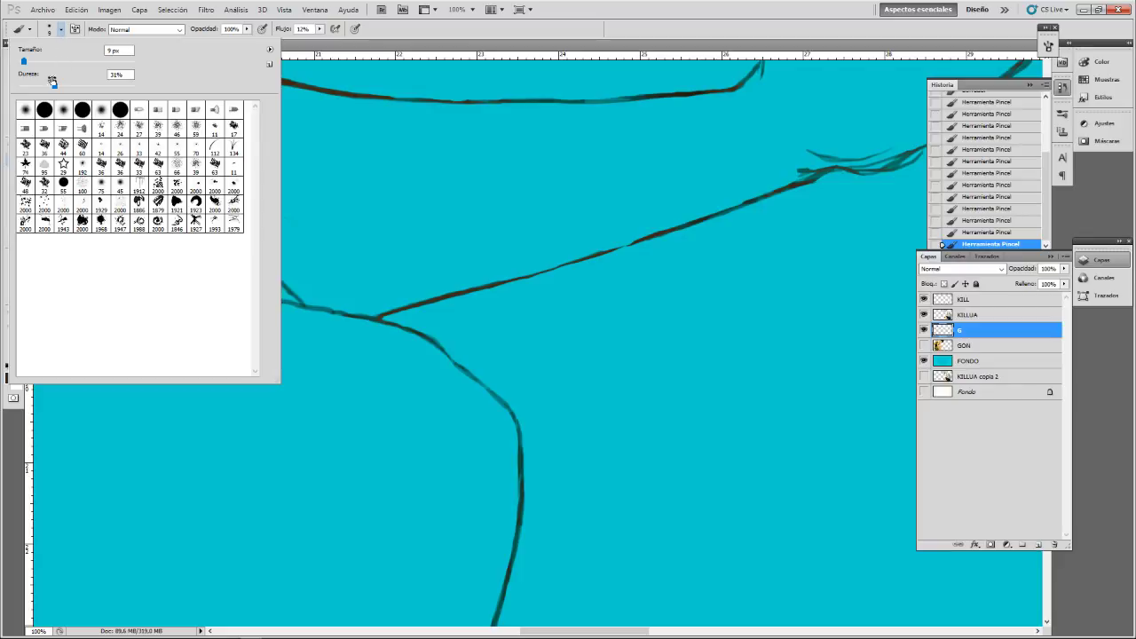
pyautogui.moveTo(53, 84); pyautogui.dragTo(75, 85)
pyautogui.click(438, 60)
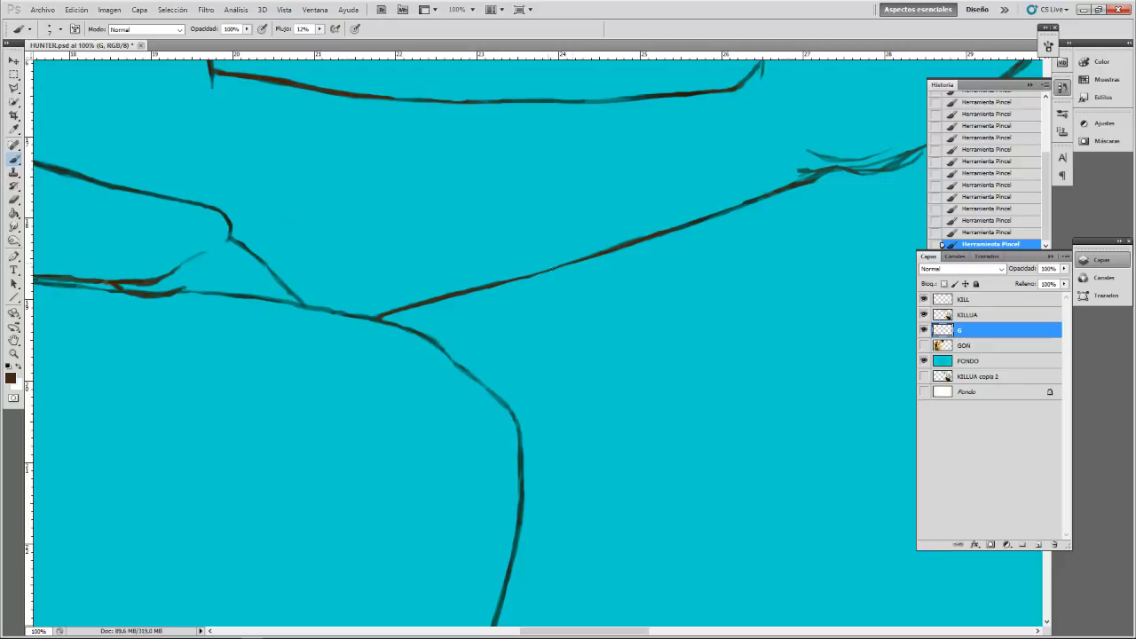
pyautogui.moveTo(567, 265)
pyautogui.mouseDown()
pyautogui.moveTo(525, 277)
pyautogui.moveTo(586, 251)
pyautogui.mouseUp()
# - Trim the upper edge of the repainted middle section of the forearm's lower line with a 20 px eraser, undoing the stroke that cuts into it
pyautogui.press('e')
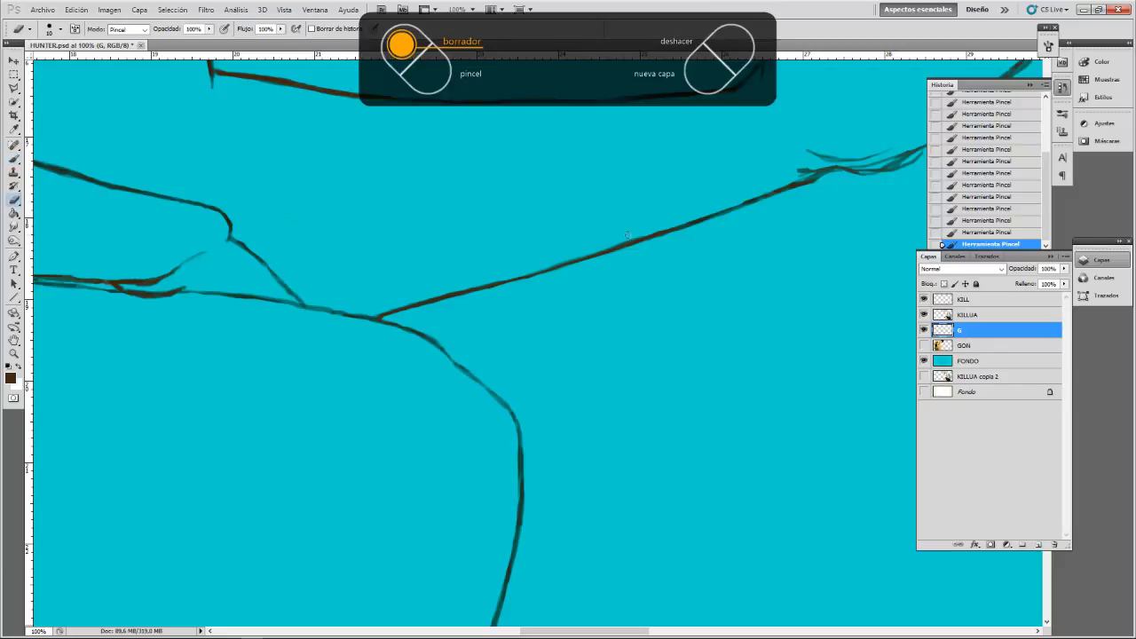
pyautogui.press(']')
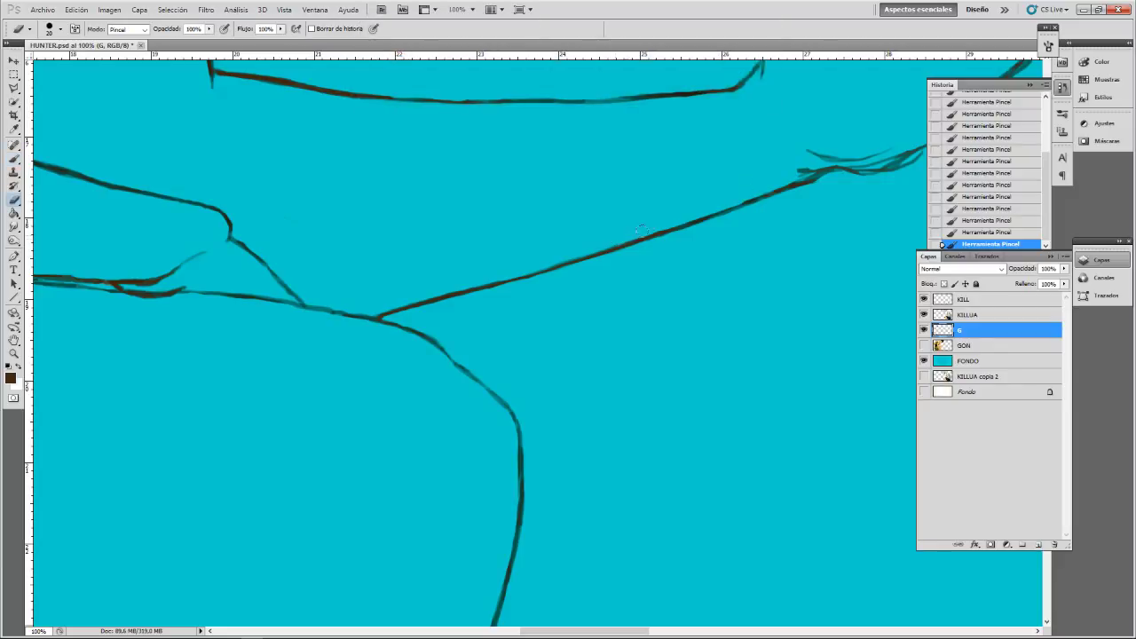
pyautogui.moveTo(642, 230); pyautogui.dragTo(589, 246)
pyautogui.moveTo(589, 246); pyautogui.dragTo(538, 259)
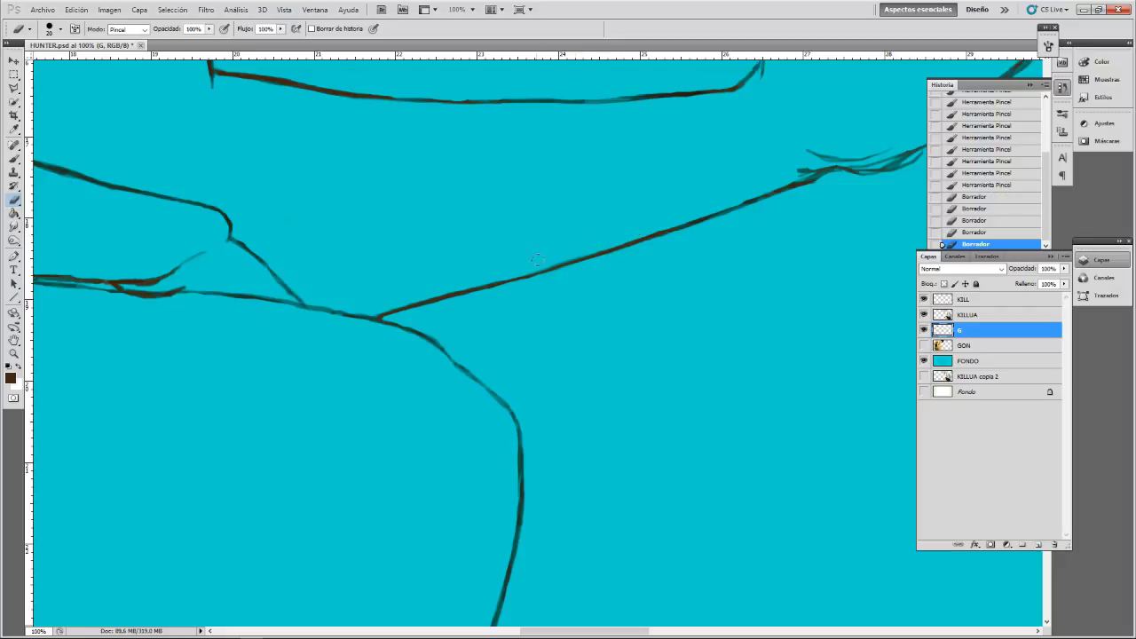
pyautogui.click(565, 255)
pyautogui.click(563, 255)
pyautogui.click(559, 257)
pyautogui.click(556, 258)
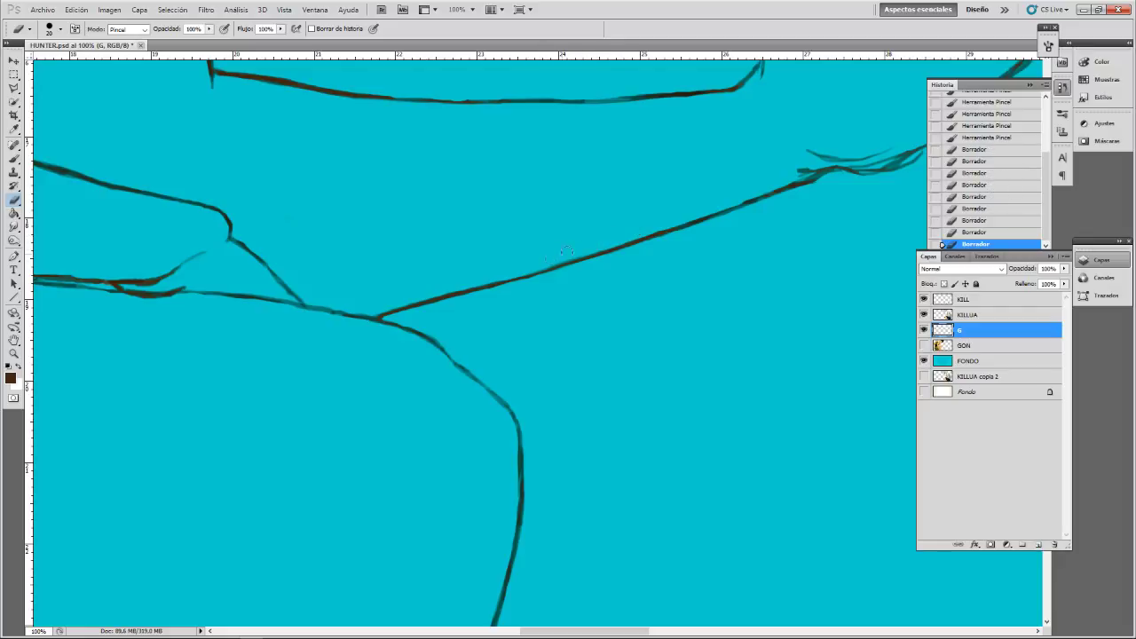
pyautogui.click(551, 260)
pyautogui.moveTo(559, 256); pyautogui.dragTo(564, 255)
pyautogui.moveTo(570, 252); pyautogui.dragTo(575, 251)
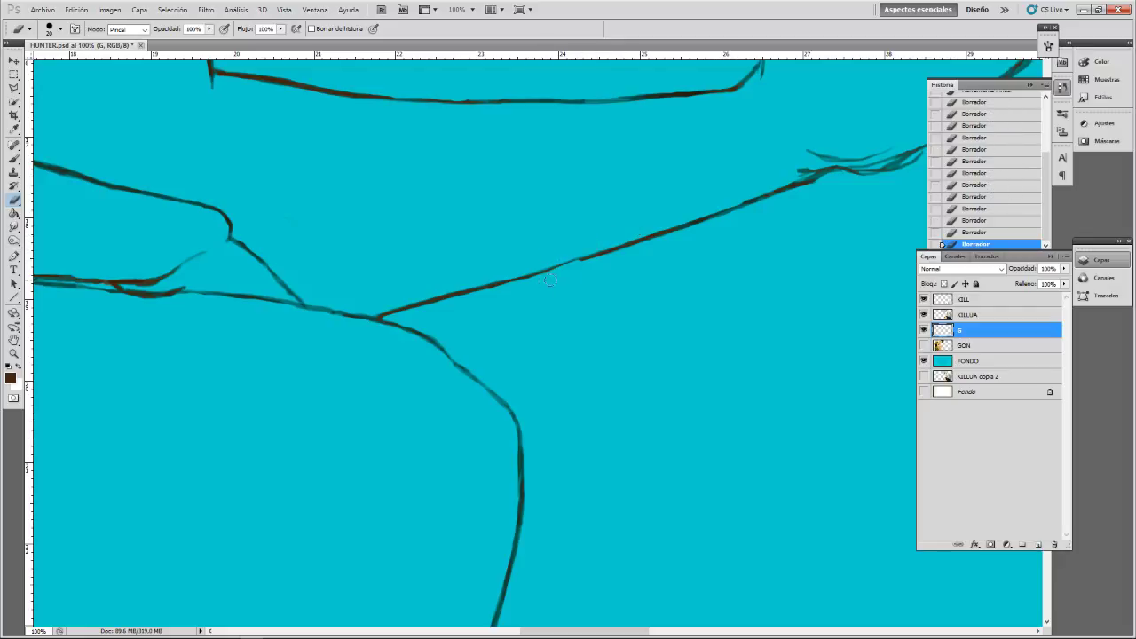
pyautogui.hotkey('ctrl', 'z')
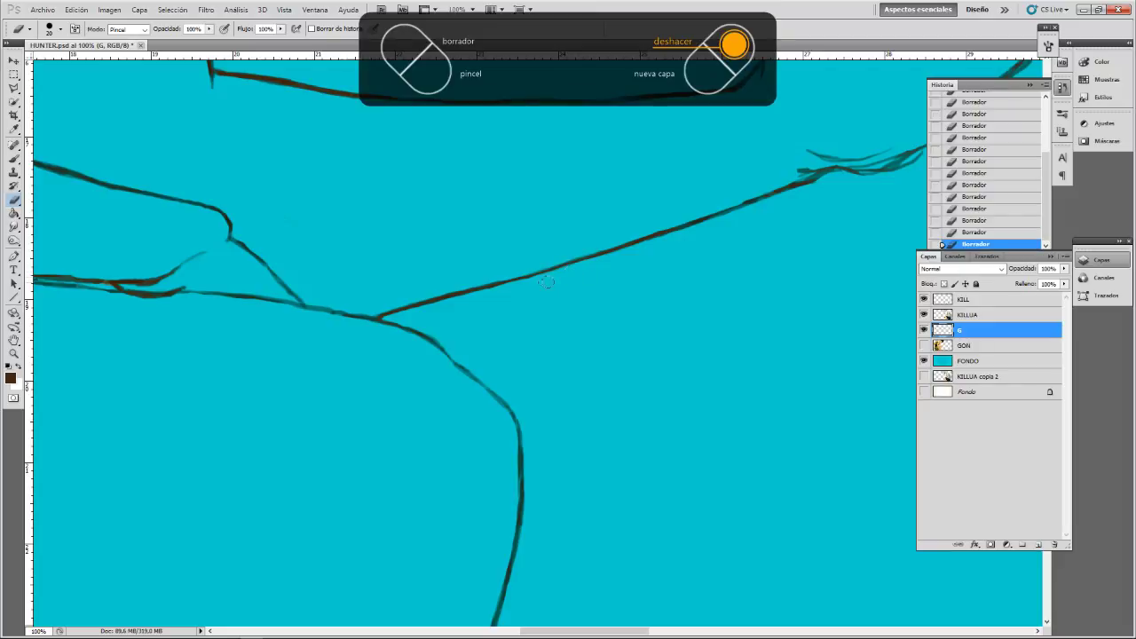
pyautogui.hotkey('ctrl', '-')
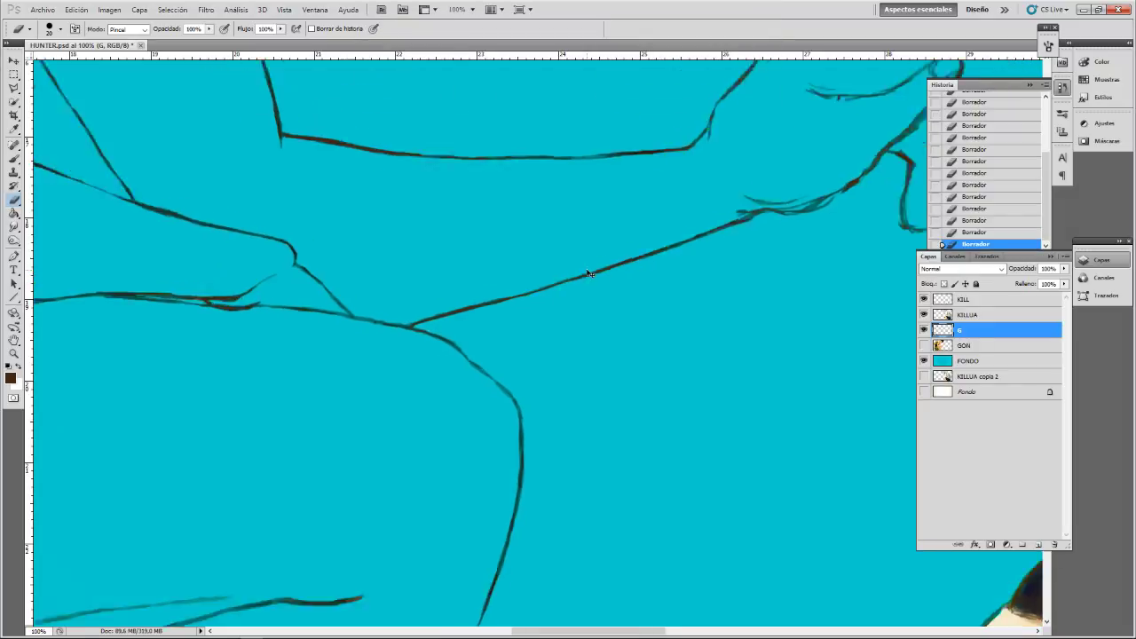
pyautogui.hotkey('ctrl', '-')
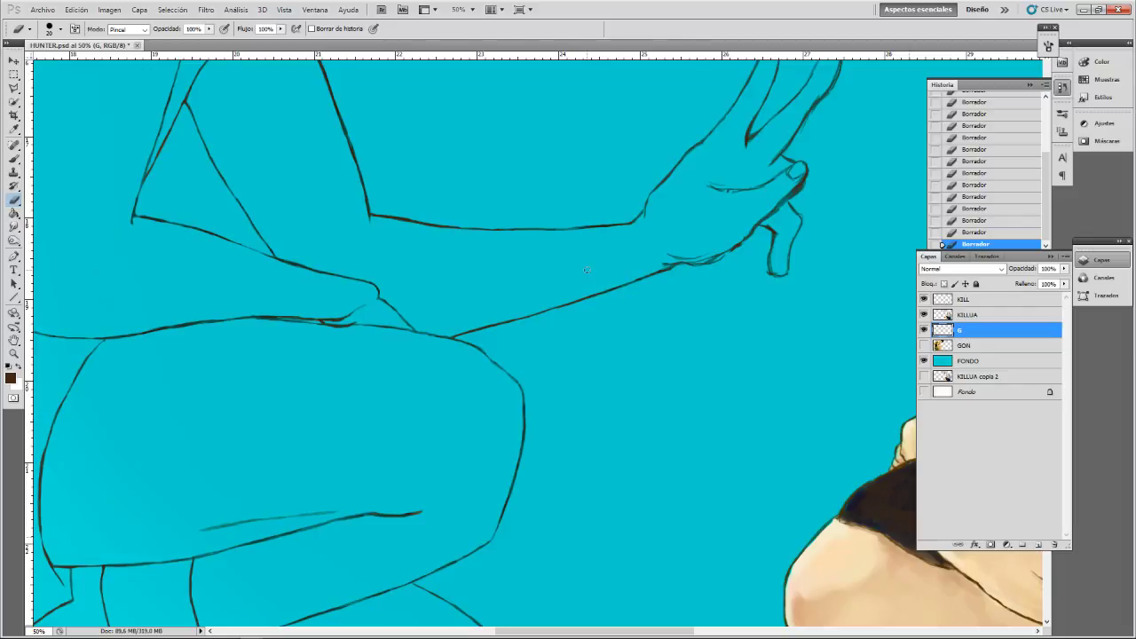
# - Zoom in on the zigzag trim above the large rounded shape and thin its slanted lines with the Eraser
pyautogui.moveTo(455, 224)
pyautogui.mouseDown()
pyautogui.moveTo(451, 236)
pyautogui.moveTo(802, 328)
pyautogui.moveTo(673, 347)
pyautogui.moveTo(680, 226)
pyautogui.moveTo(441, 382)
pyautogui.moveTo(492, 265)
pyautogui.moveTo(504, 313)
pyautogui.moveTo(412, 279)
pyautogui.moveTo(429, 406)
pyautogui.mouseUp()
pyautogui.moveTo(409, 164); pyautogui.dragTo(434, 426)
pyautogui.moveTo(454, 282)
pyautogui.mouseDown()
pyautogui.moveTo(423, 421)
pyautogui.moveTo(475, 377)
pyautogui.moveTo(480, 393)
pyautogui.mouseUp()
pyautogui.moveTo(649, 256); pyautogui.dragTo(588, 337)
pyautogui.hotkey('ctrl', '+')
pyautogui.hotkey('ctrl', '+')
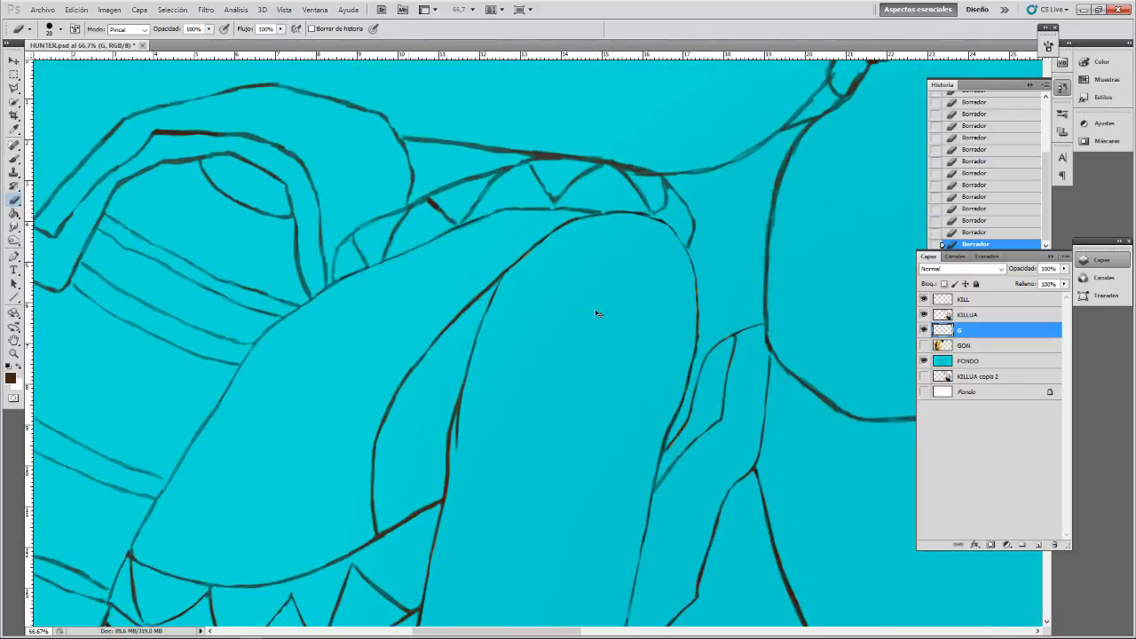
pyautogui.moveTo(492, 134); pyautogui.dragTo(599, 196)
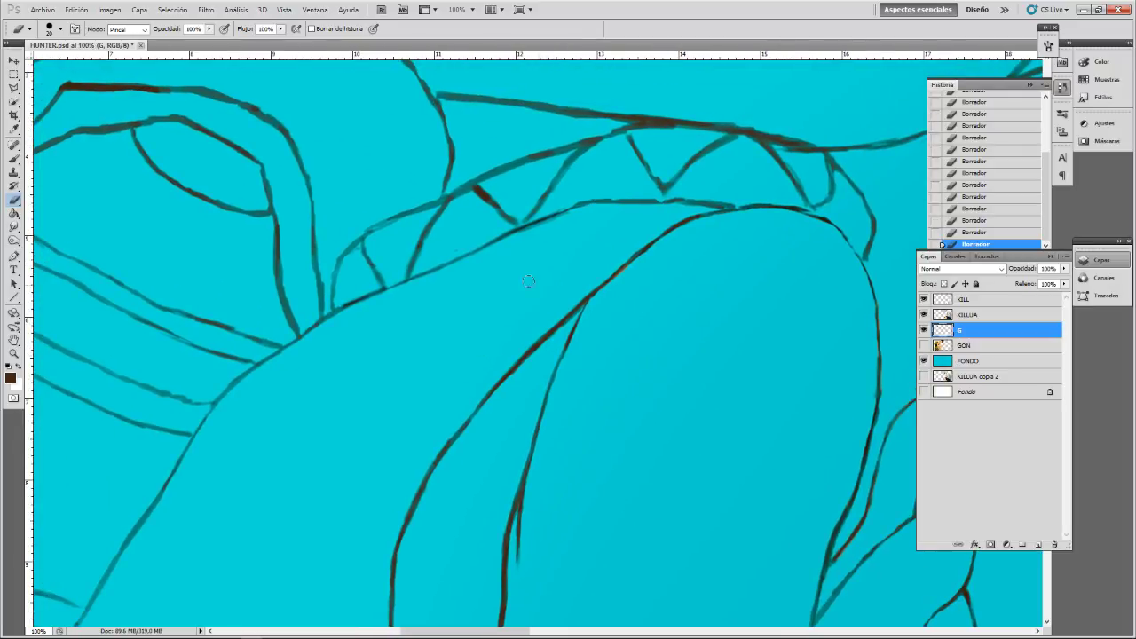
pyautogui.moveTo(545, 221); pyautogui.dragTo(522, 228)
pyautogui.hotkey('ctrl', 'z')
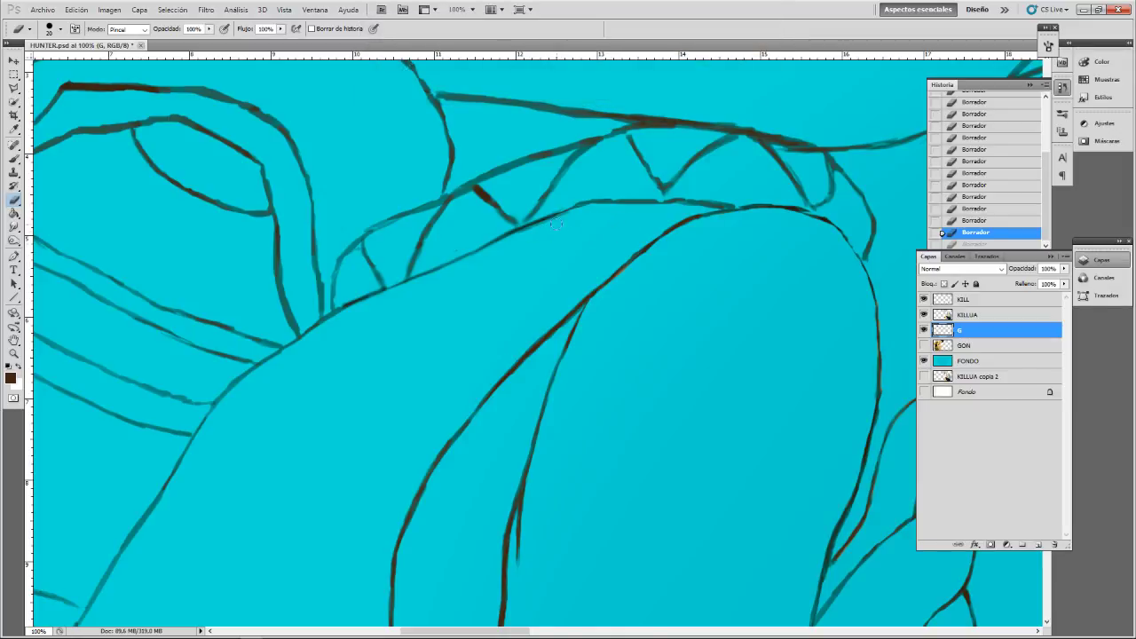
pyautogui.hotkey('ctrl', 'z')
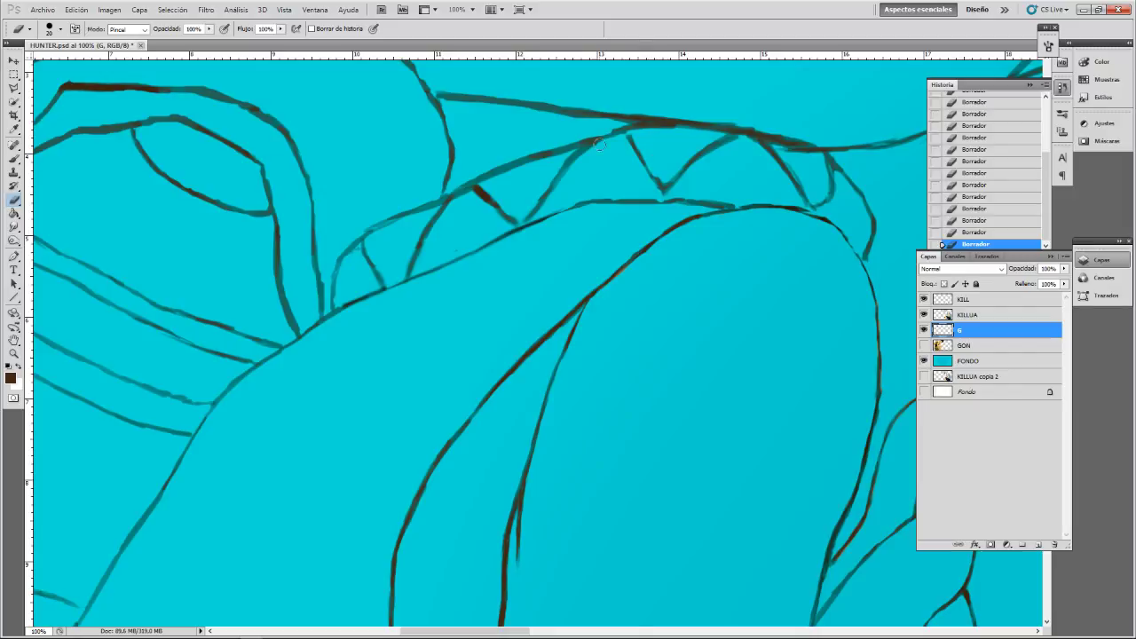
pyautogui.moveTo(582, 165); pyautogui.dragTo(538, 209)
pyautogui.hotkey('ctrl', 'z')
pyautogui.press(']')
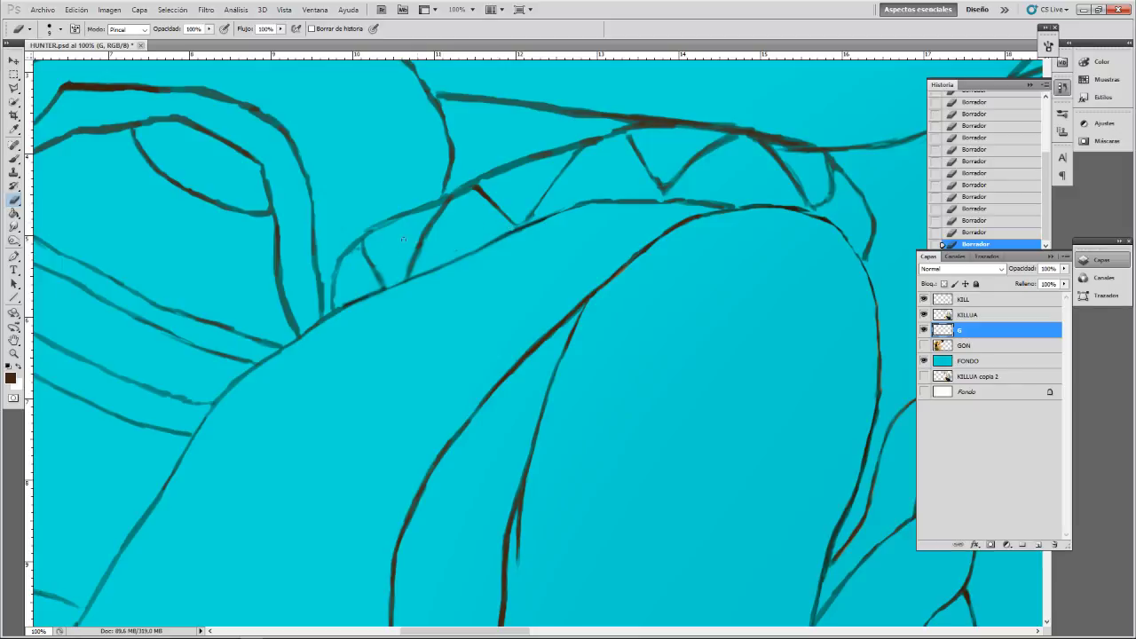
# - Clean the rough edges of the double curved band beside the trim with a size 15 Eraser
pyautogui.press(']')
pyautogui.press(']')
pyautogui.moveTo(414, 120); pyautogui.dragTo(433, 213)
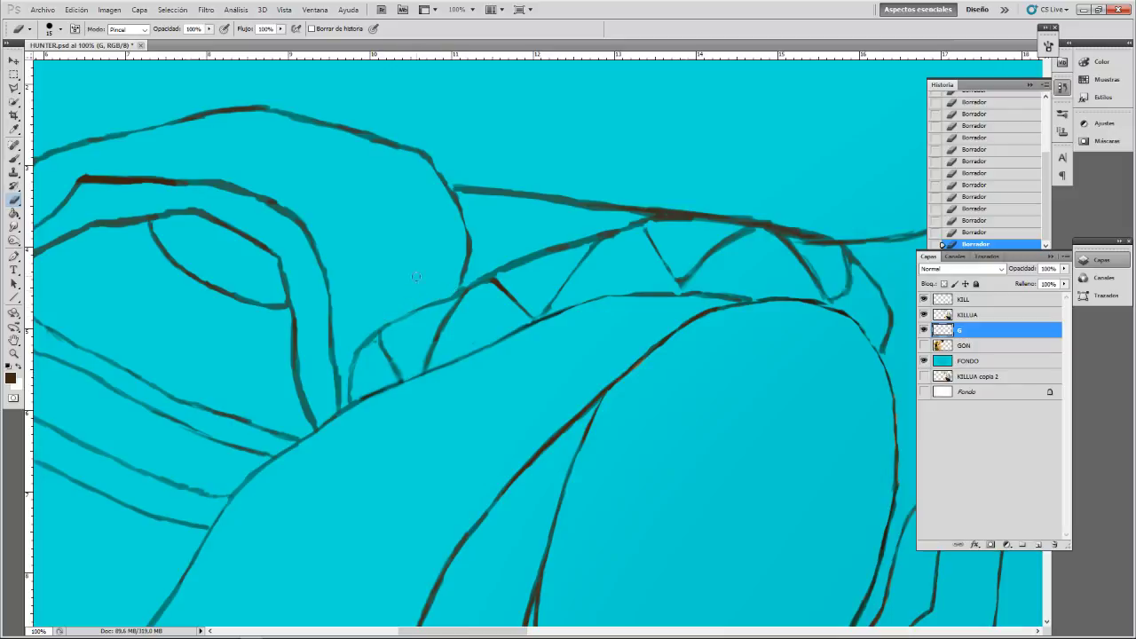
pyautogui.press('[')
pyautogui.moveTo(342, 382)
pyautogui.mouseDown()
pyautogui.moveTo(339, 370)
pyautogui.moveTo(341, 405)
pyautogui.mouseUp()
pyautogui.moveTo(323, 262); pyautogui.dragTo(326, 281)
pyautogui.moveTo(311, 231); pyautogui.dragTo(316, 254)
pyautogui.press(']')
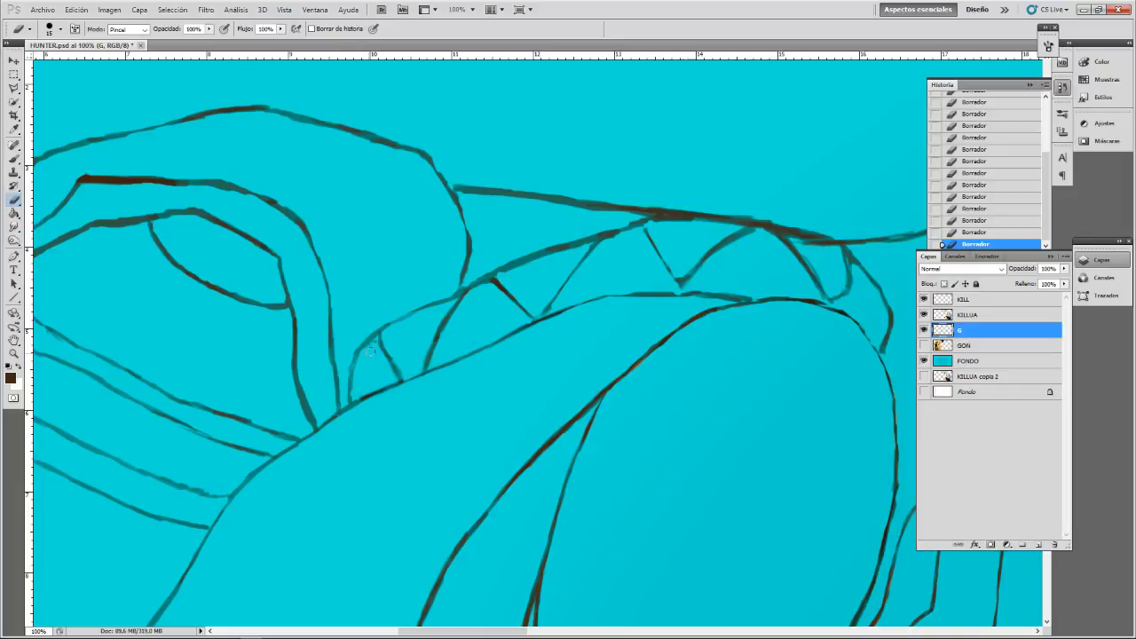
# - Thin the short slanted line at the trim's narrow end and the adjoining outer curve with a size 9 Eraser
pyautogui.press('[')
pyautogui.moveTo(402, 377); pyautogui.dragTo(391, 351)
pyautogui.press('[')
pyautogui.press('[')
pyautogui.press('[')
pyautogui.press('[')
pyautogui.press('[')
pyautogui.press('[')
pyautogui.press('[')
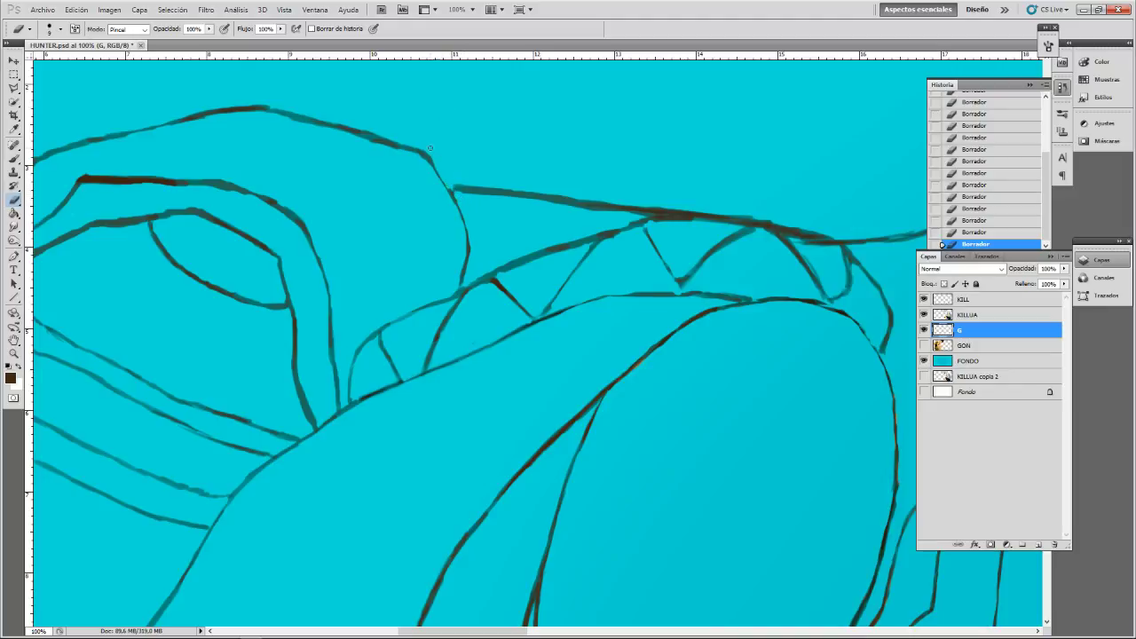
# - Erase the excess thickness beneath the long contour line above the zigzag trim with a size 15 Eraser
pyautogui.press(']')
pyautogui.moveTo(657, 225); pyautogui.dragTo(715, 222)
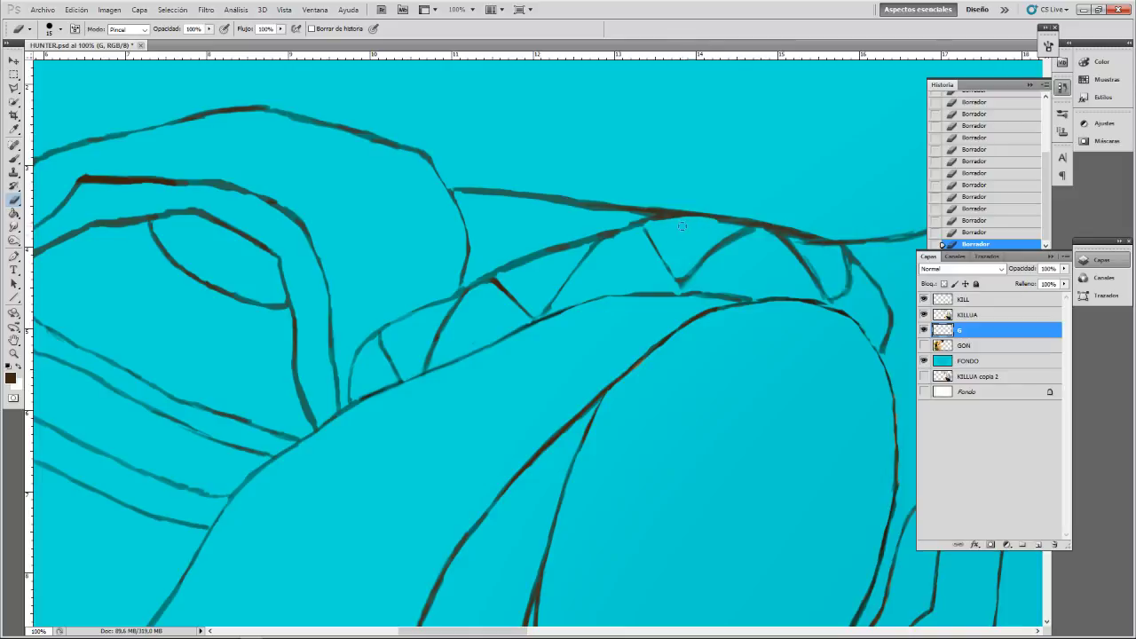
pyautogui.hotkey('ctrl', 'z')
pyautogui.hotkey('ctrl', 'z')
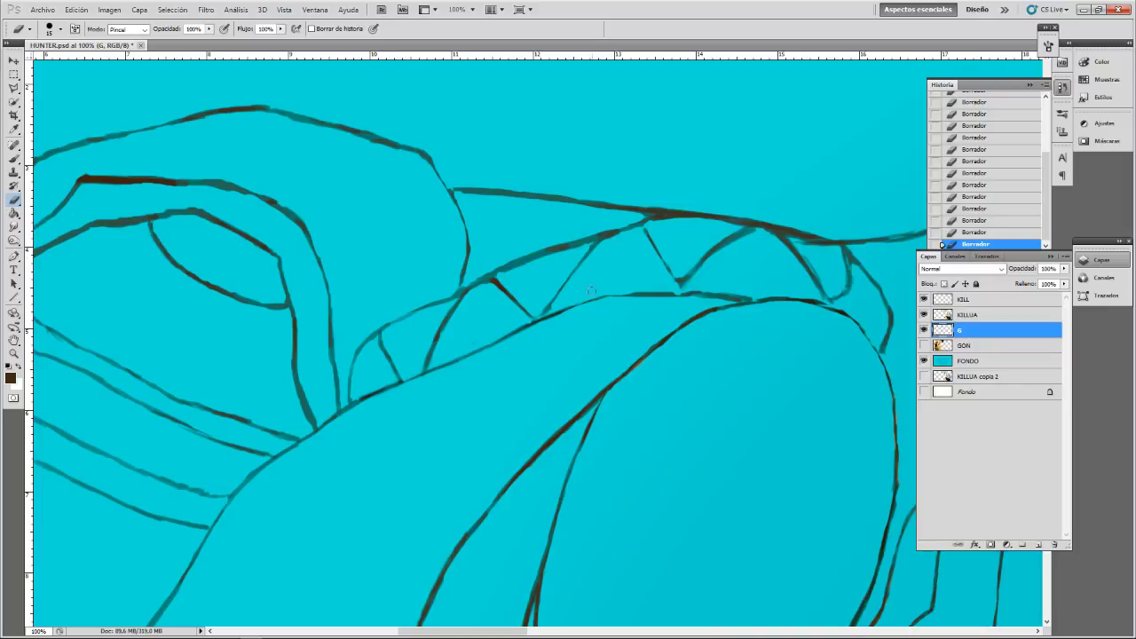
# - Darken and join the zigzag trim's points and its upper contour with a size 7 dark brown Brush
pyautogui.press('b')
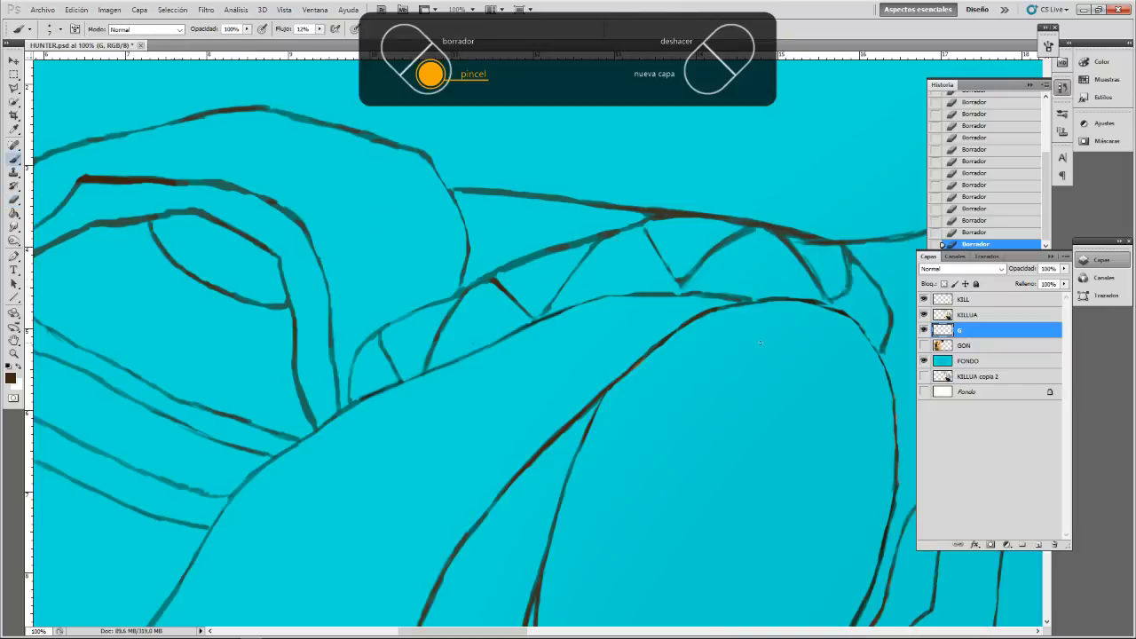
pyautogui.moveTo(679, 291); pyautogui.dragTo(680, 287)
pyautogui.moveTo(677, 283); pyautogui.dragTo(679, 288)
pyautogui.moveTo(683, 280); pyautogui.dragTo(690, 273)
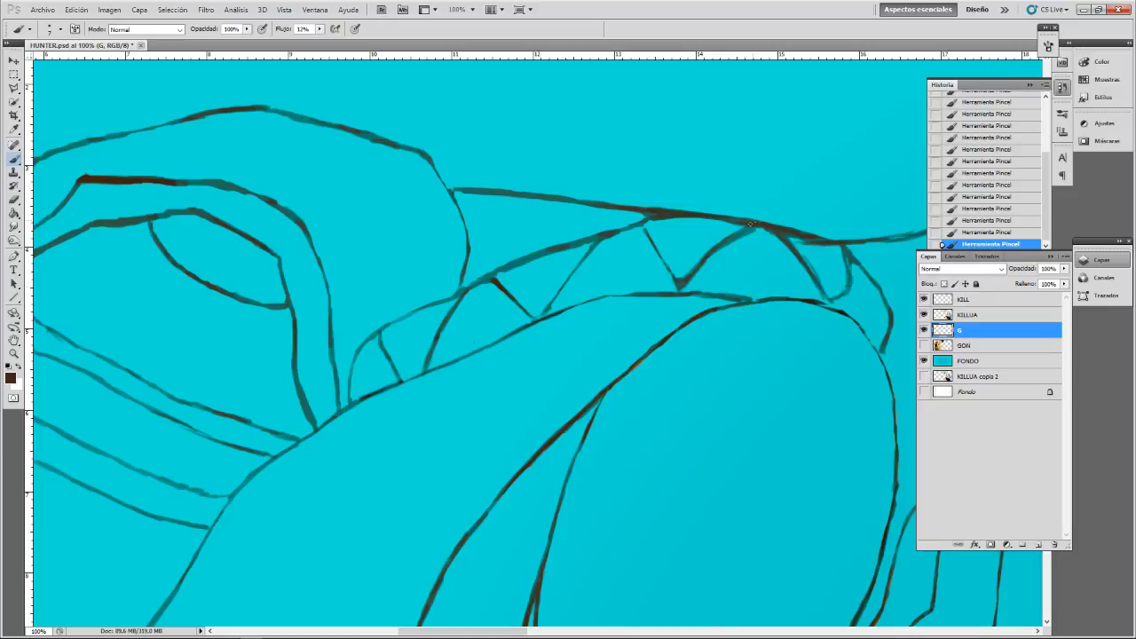
pyautogui.moveTo(741, 232); pyautogui.dragTo(760, 226)
pyautogui.moveTo(645, 230); pyautogui.dragTo(640, 223)
pyautogui.moveTo(554, 300); pyautogui.dragTo(537, 314)
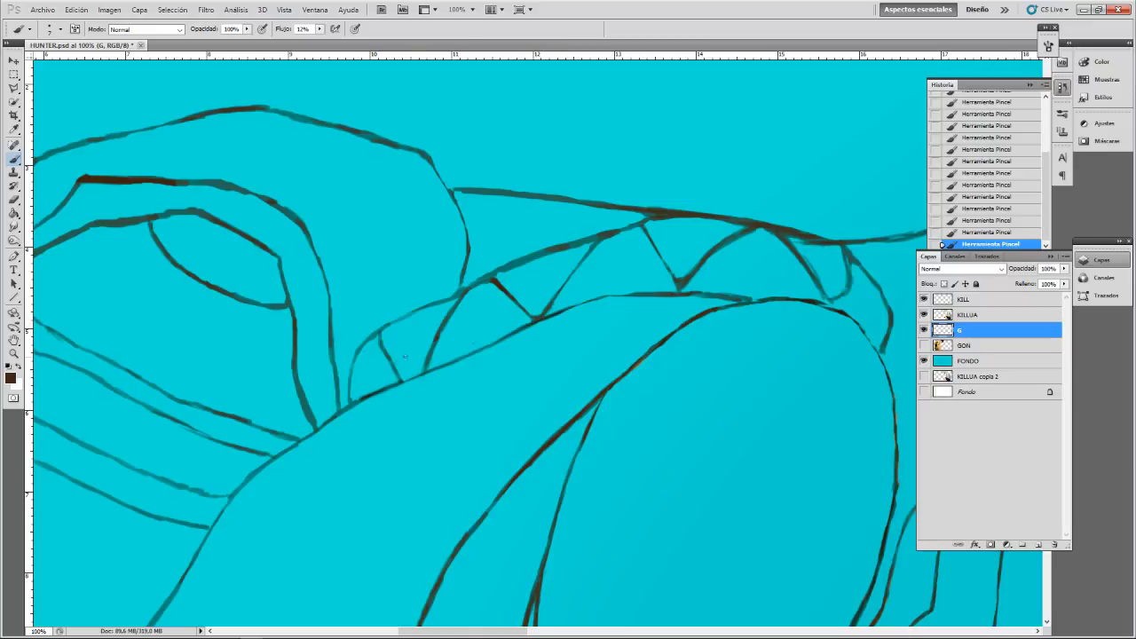
pyautogui.moveTo(458, 294)
pyautogui.mouseDown()
pyautogui.moveTo(497, 274)
pyautogui.moveTo(422, 308)
pyautogui.moveTo(449, 297)
pyautogui.mouseUp()
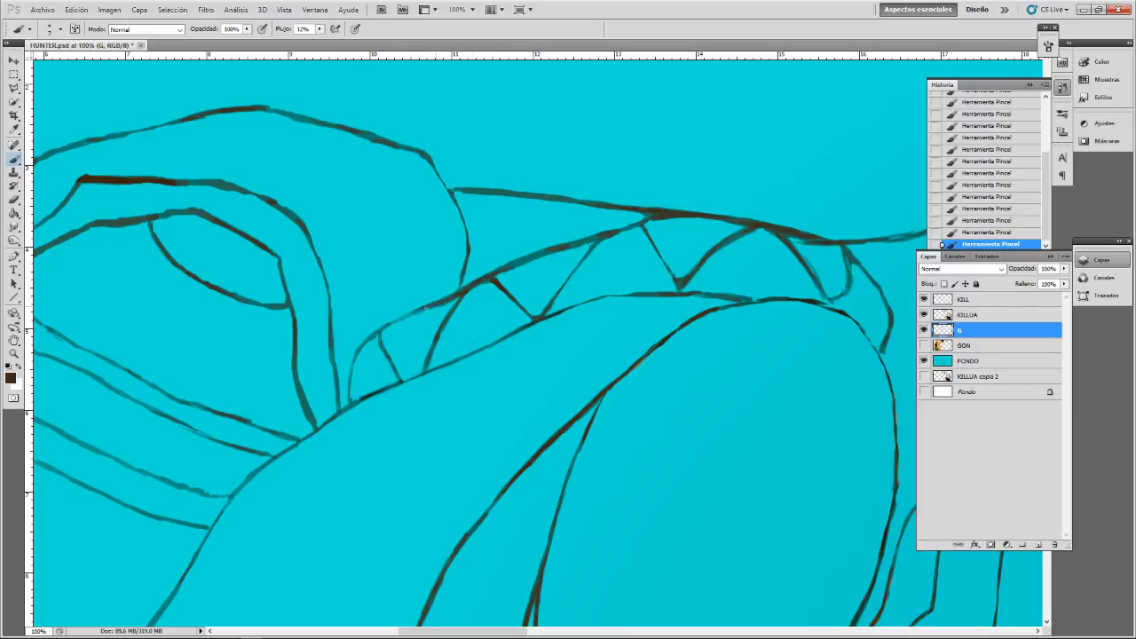
pyautogui.moveTo(395, 321); pyautogui.dragTo(451, 294)
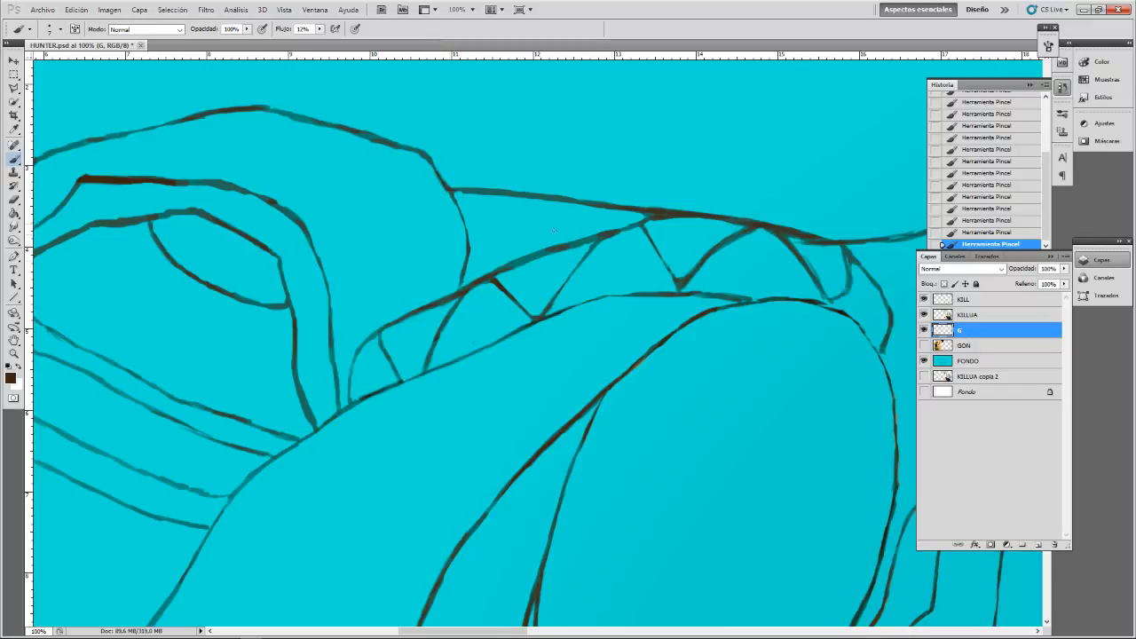
pyautogui.hscroll(3, 589, 263)
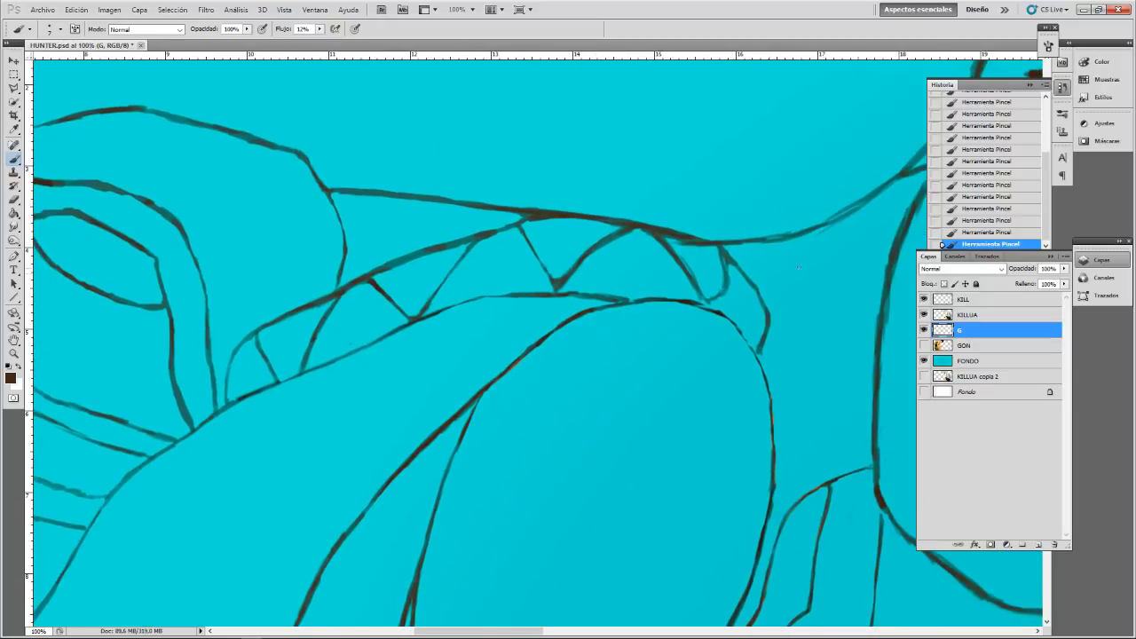
pyautogui.moveTo(702, 296)
pyautogui.mouseDown()
pyautogui.moveTo(710, 305)
pyautogui.moveTo(724, 285)
pyautogui.mouseUp()
# - Reinforce the long curve rising from the end of the trim to the narrow pointed shape with brown Brush strokes
pyautogui.moveTo(610, 306); pyautogui.dragTo(507, 215)
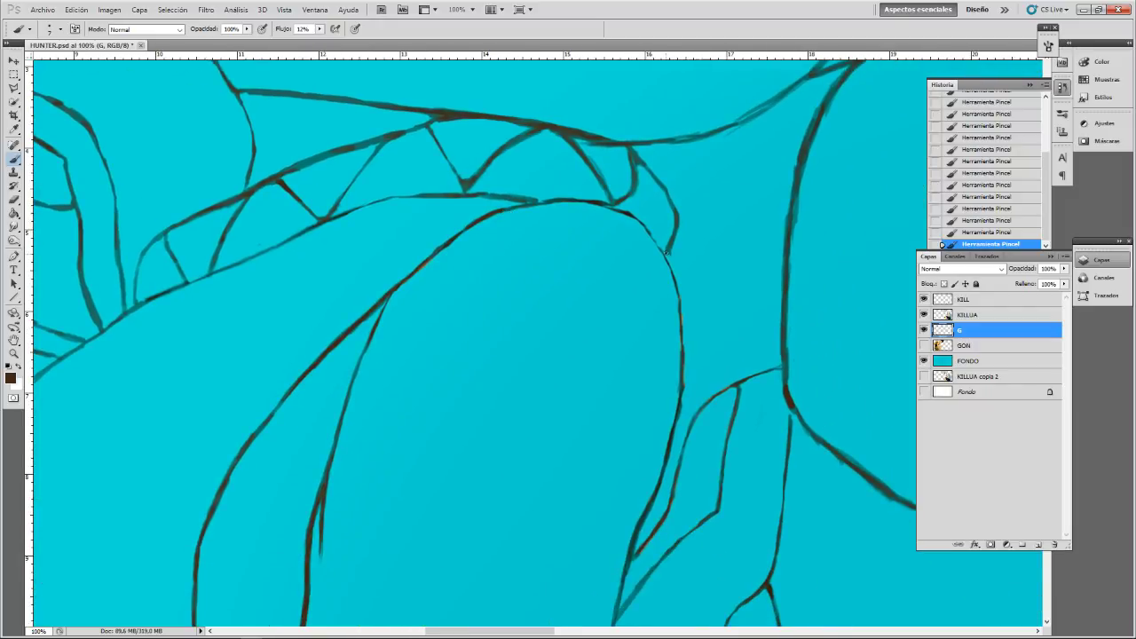
pyautogui.moveTo(773, 94); pyautogui.dragTo(697, 251)
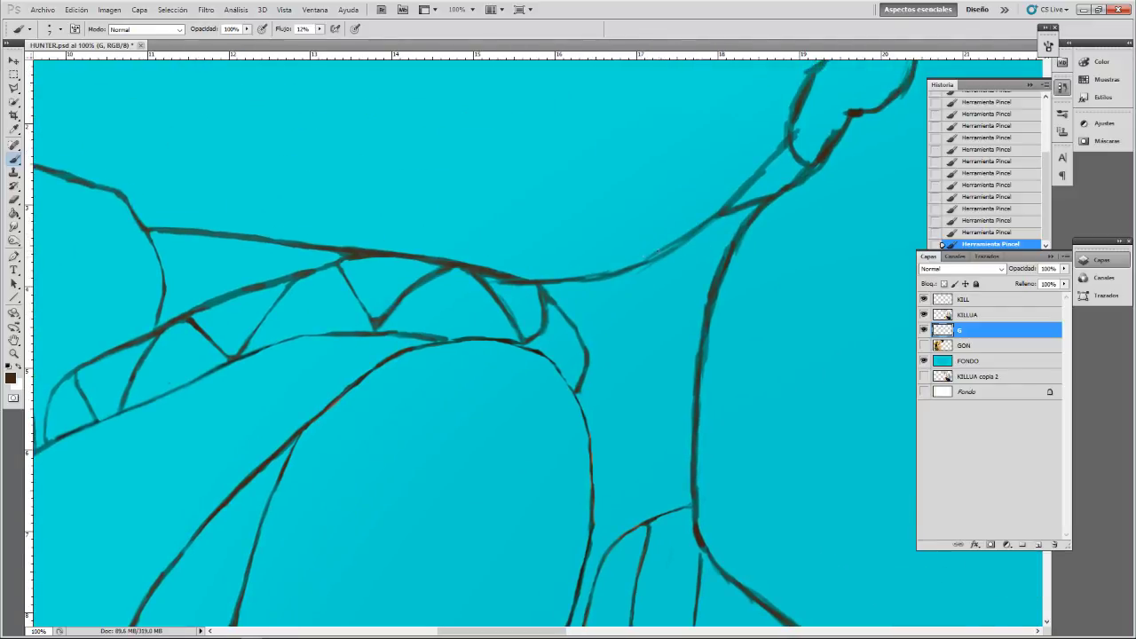
pyautogui.moveTo(590, 277)
pyautogui.mouseDown()
pyautogui.moveTo(675, 256)
pyautogui.moveTo(645, 264)
pyautogui.moveTo(704, 238)
pyautogui.moveTo(677, 252)
pyautogui.moveTo(723, 214)
pyautogui.moveTo(637, 266)
pyautogui.moveTo(675, 252)
pyautogui.moveTo(658, 260)
pyautogui.moveTo(590, 276)
pyautogui.moveTo(684, 249)
pyautogui.mouseUp()
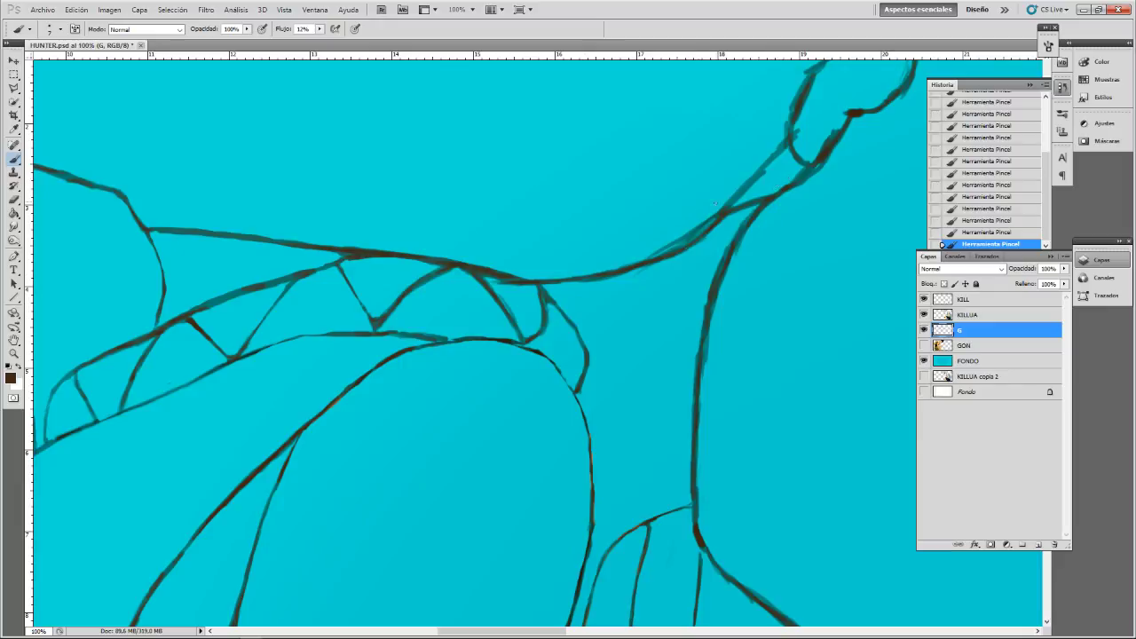
pyautogui.moveTo(716, 228); pyautogui.dragTo(760, 205)
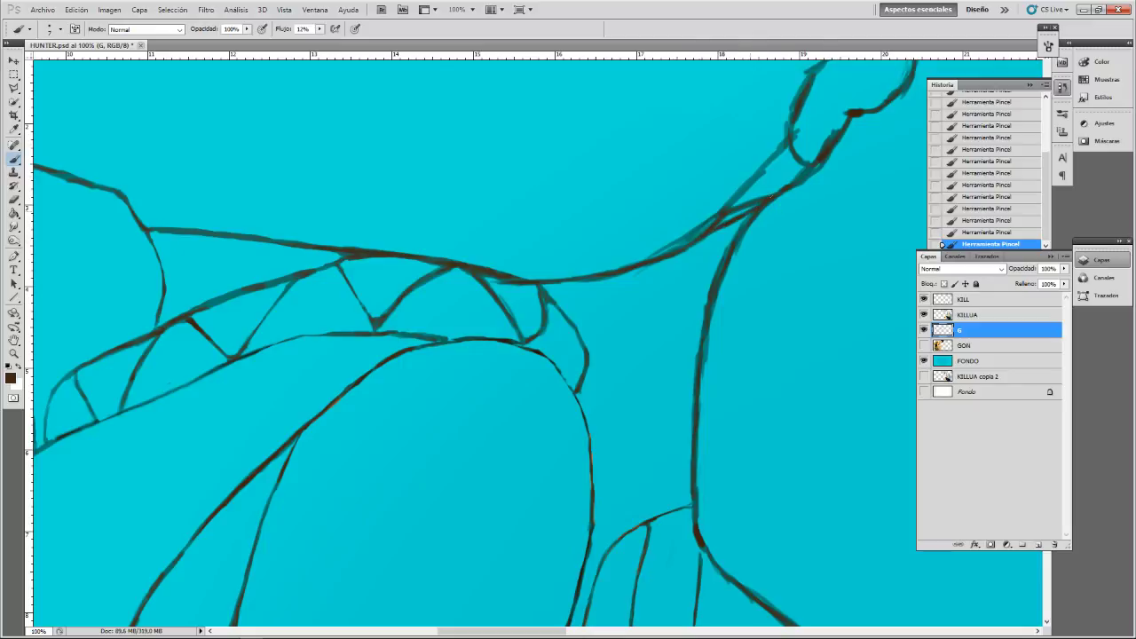
pyautogui.moveTo(773, 194)
pyautogui.mouseDown()
pyautogui.moveTo(796, 176)
pyautogui.moveTo(698, 243)
pyautogui.moveTo(784, 148)
pyautogui.moveTo(771, 166)
pyautogui.mouseUp()
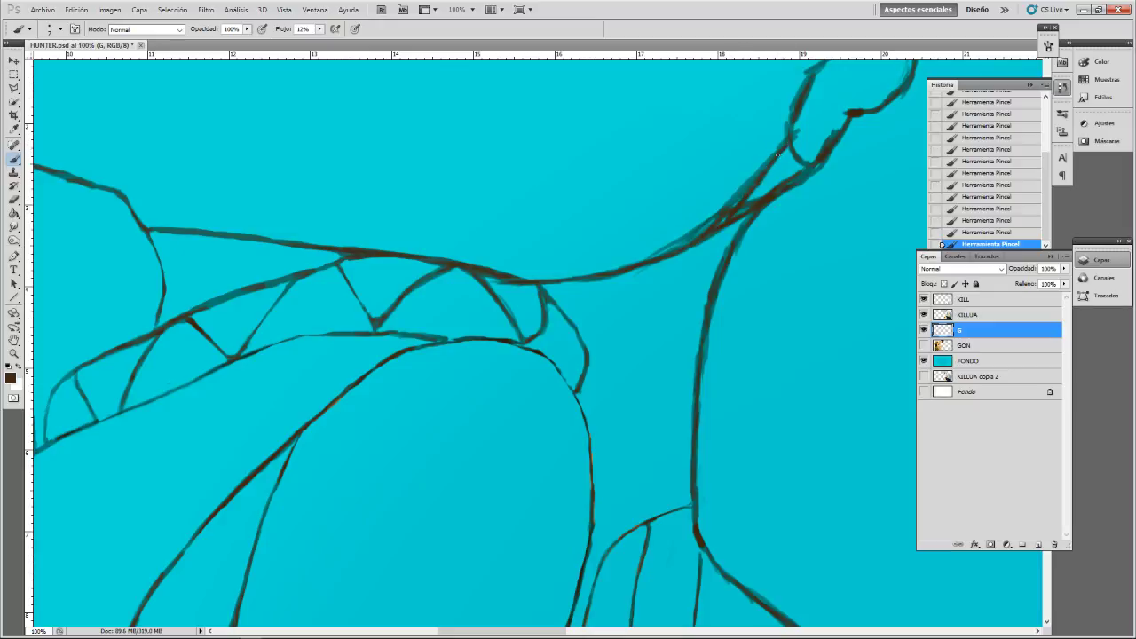
# - Erase the rough upper edge along the lower stretch of the rising curve with a size 30 Eraser
pyautogui.press('e')
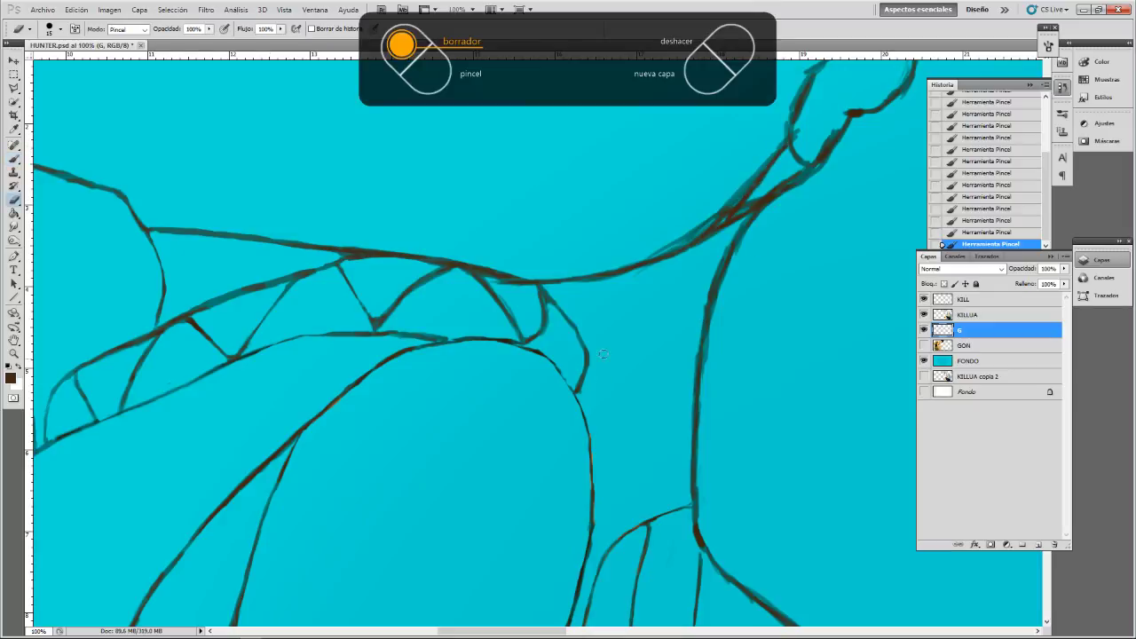
pyautogui.click(653, 229)
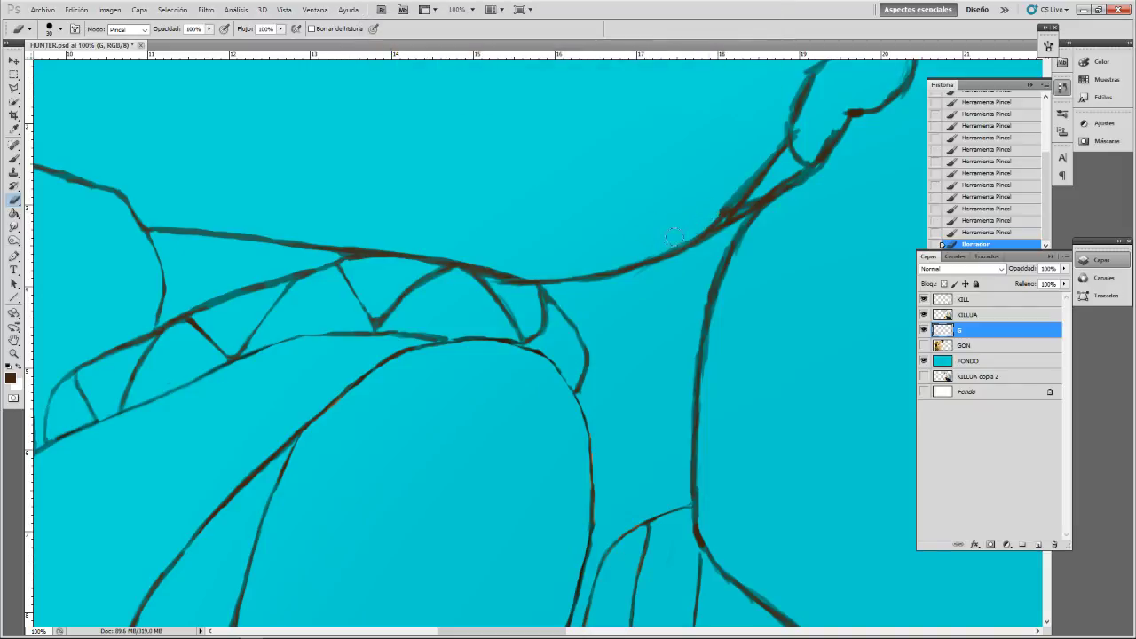
pyautogui.moveTo(711, 221); pyautogui.dragTo(697, 232)
pyautogui.moveTo(707, 224); pyautogui.dragTo(661, 247)
pyautogui.moveTo(670, 241); pyautogui.dragTo(649, 248)
pyautogui.click(635, 256)
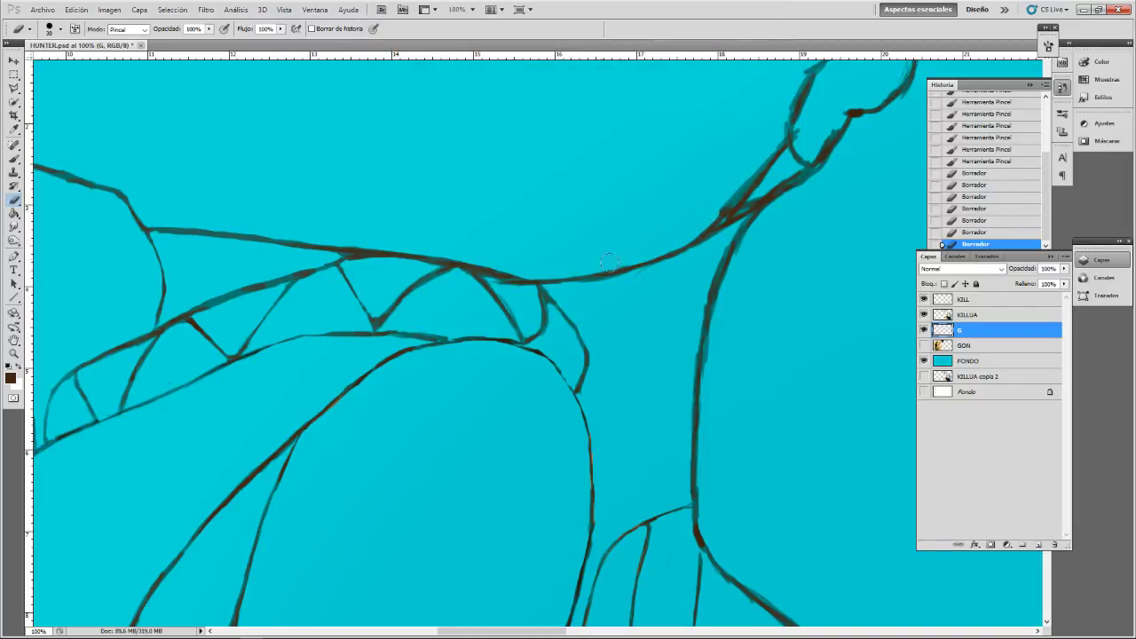
# - Erase the stray sketch marks outside the rising curve's steep stretch, finishing with a size 25 Eraser
pyautogui.moveTo(721, 211); pyautogui.dragTo(776, 139)
pyautogui.click(762, 156)
pyautogui.click(777, 123)
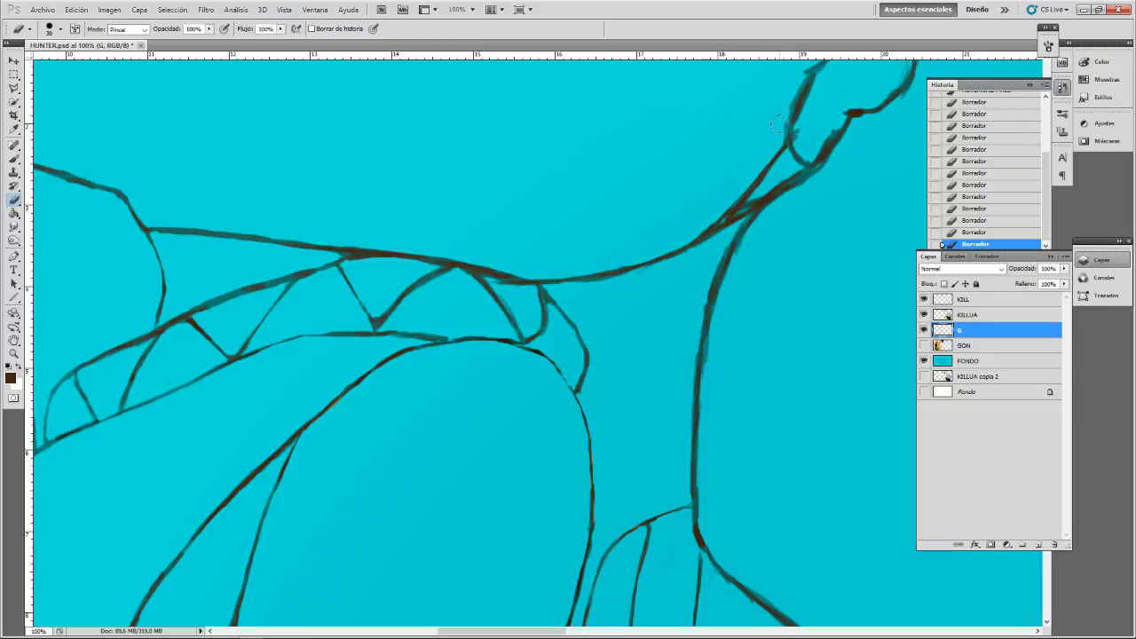
pyautogui.press('[')
pyautogui.click(781, 142)
pyautogui.press('space')
pyautogui.moveTo(777, 98); pyautogui.dragTo(729, 189)
pyautogui.click(739, 195)
pyautogui.click(756, 168)
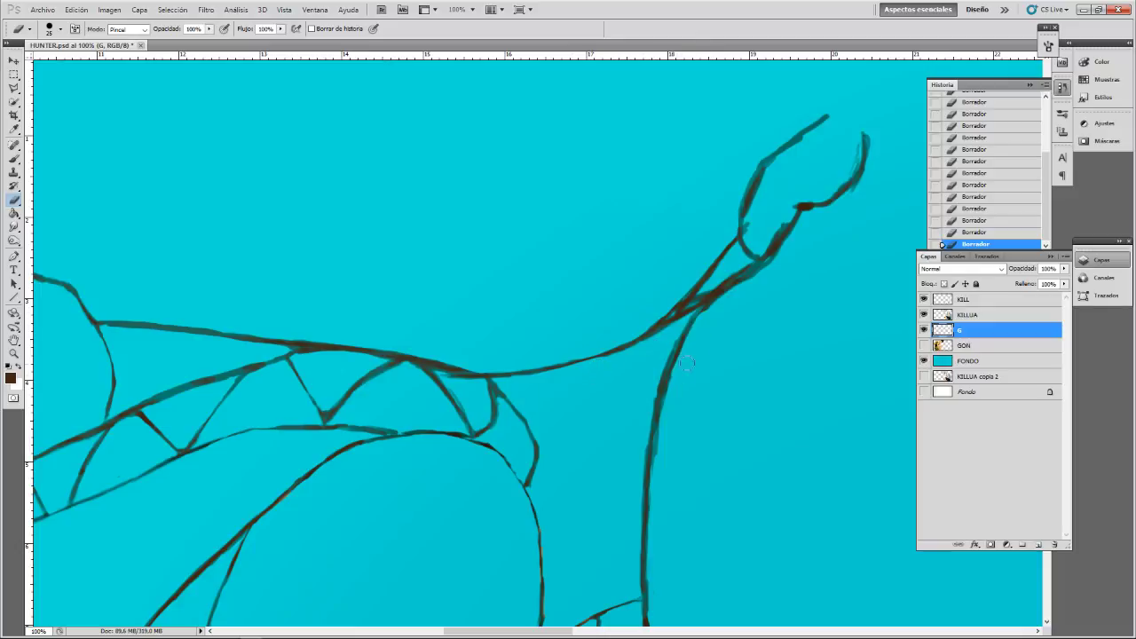
# - Erase the rough outer edge of the near-vertical line descending from the rising curve
pyautogui.moveTo(693, 337)
pyautogui.mouseDown()
pyautogui.moveTo(671, 384)
pyautogui.moveTo(691, 344)
pyautogui.moveTo(664, 465)
pyautogui.mouseUp()
pyautogui.moveTo(675, 373); pyautogui.dragTo(663, 428)
pyautogui.hotkey('ctrl', 'z')
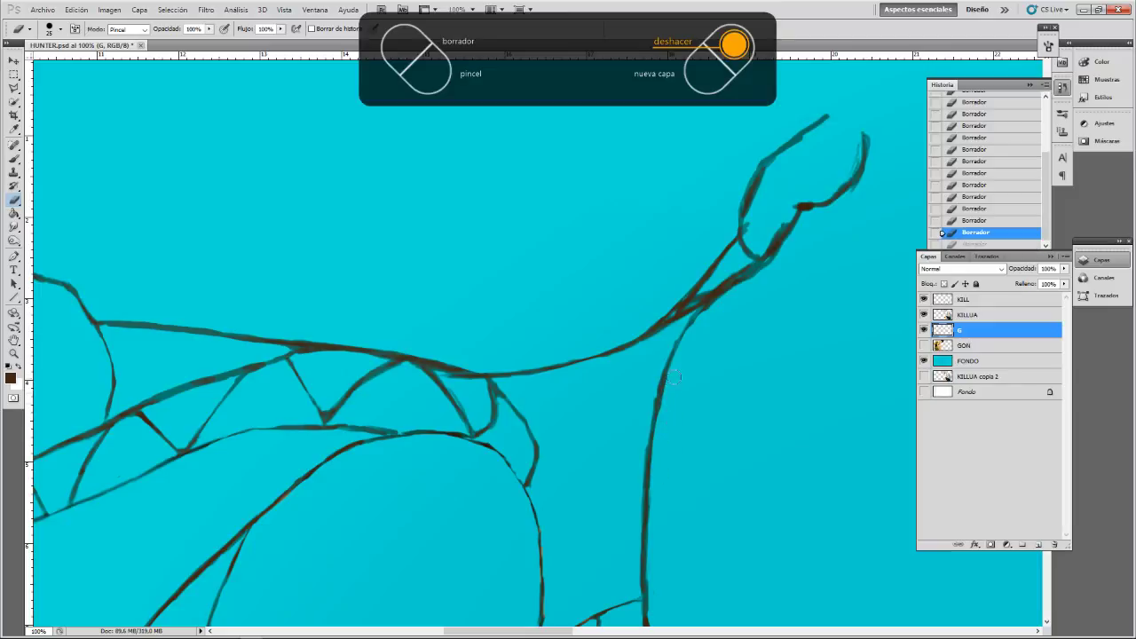
pyautogui.moveTo(671, 395); pyautogui.dragTo(666, 424)
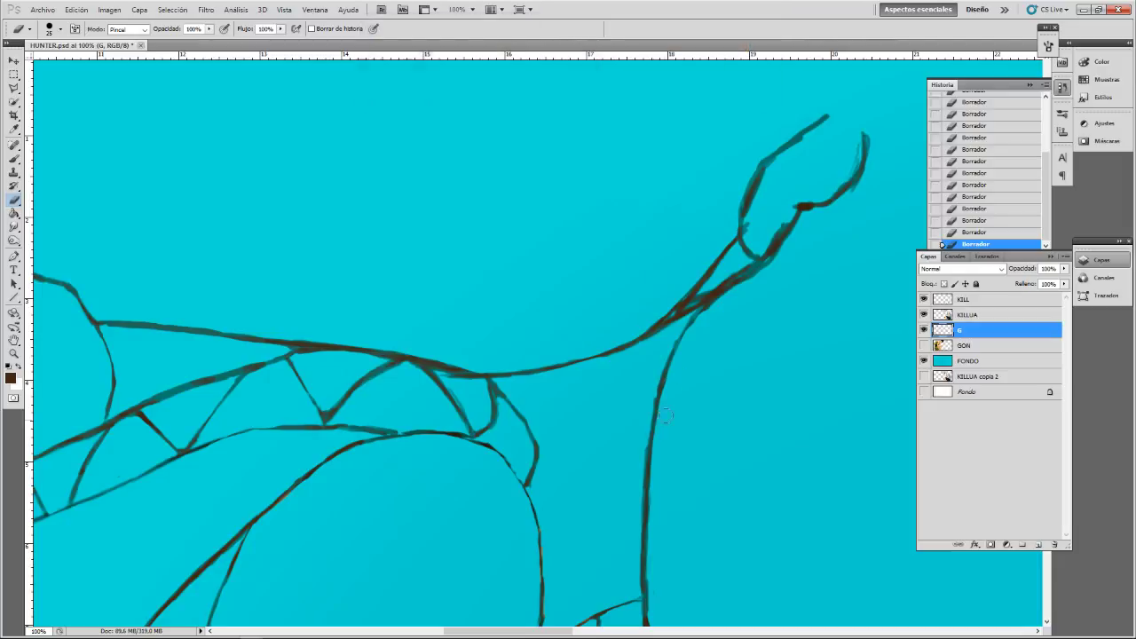
pyautogui.moveTo(675, 364); pyautogui.dragTo(674, 379)
# - Zoom to 300% and darken the upper part of the large rounded shape's side contour with the brown Brush
pyautogui.moveTo(414, 397)
pyautogui.mouseDown()
pyautogui.moveTo(444, 190)
pyautogui.moveTo(490, 62)
pyautogui.mouseUp()
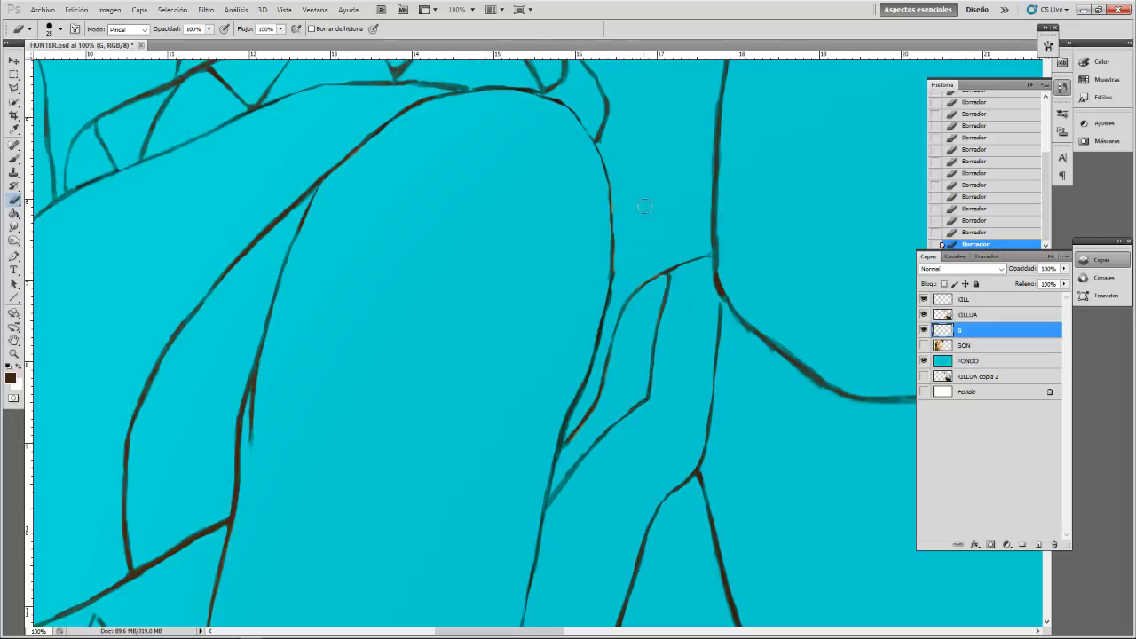
pyautogui.hotkey('ctrl', '+')
pyautogui.hotkey('ctrl', '+')
pyautogui.moveTo(498, 195); pyautogui.dragTo(291, 533)
pyautogui.press('b')
pyautogui.moveTo(539, 232); pyautogui.dragTo(542, 270)
pyautogui.moveTo(543, 213); pyautogui.dragTo(545, 253)
pyautogui.moveTo(533, 147); pyautogui.dragTo(543, 221)
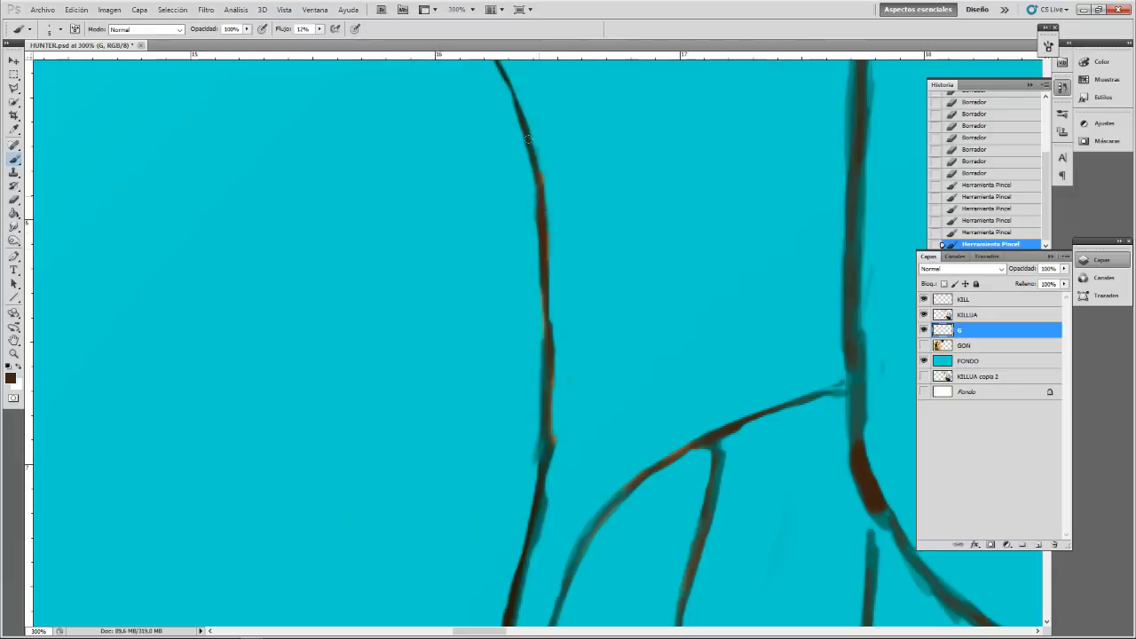
pyautogui.moveTo(525, 122); pyautogui.dragTo(538, 167)
pyautogui.moveTo(543, 326); pyautogui.dragTo(545, 346)
pyautogui.moveTo(545, 330); pyautogui.dragTo(545, 403)
# - Continue the dark brown Brush line down the contour past the junctions with the narrow inner folds
pyautogui.moveTo(543, 457)
pyautogui.mouseDown()
pyautogui.moveTo(538, 494)
pyautogui.moveTo(606, 255)
pyautogui.mouseUp()
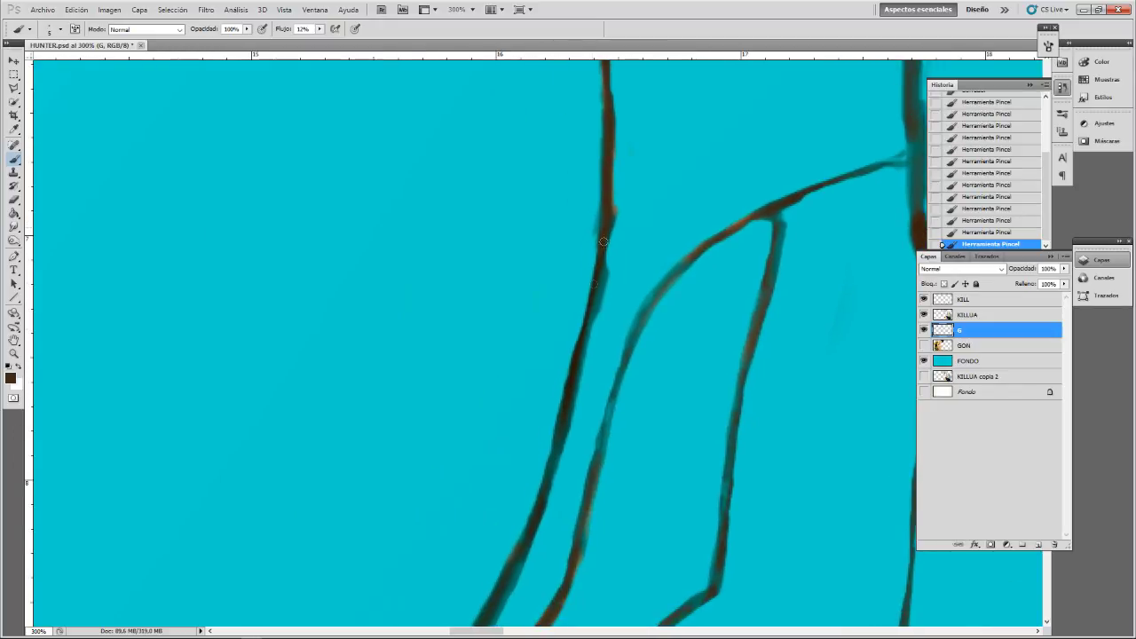
pyautogui.moveTo(590, 314); pyautogui.dragTo(527, 477)
pyautogui.moveTo(562, 414)
pyautogui.mouseDown()
pyautogui.moveTo(537, 507)
pyautogui.moveTo(515, 539)
pyautogui.moveTo(652, 342)
pyautogui.moveTo(603, 450)
pyautogui.mouseUp()
pyautogui.moveTo(596, 549); pyautogui.dragTo(655, 336)
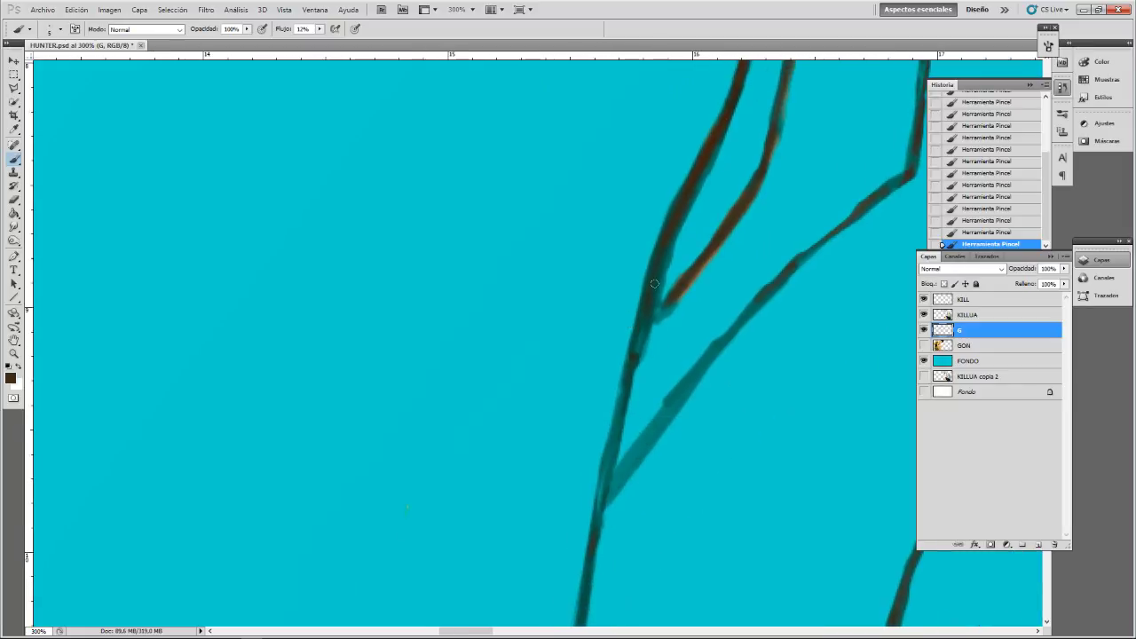
pyautogui.moveTo(658, 274); pyautogui.dragTo(614, 451)
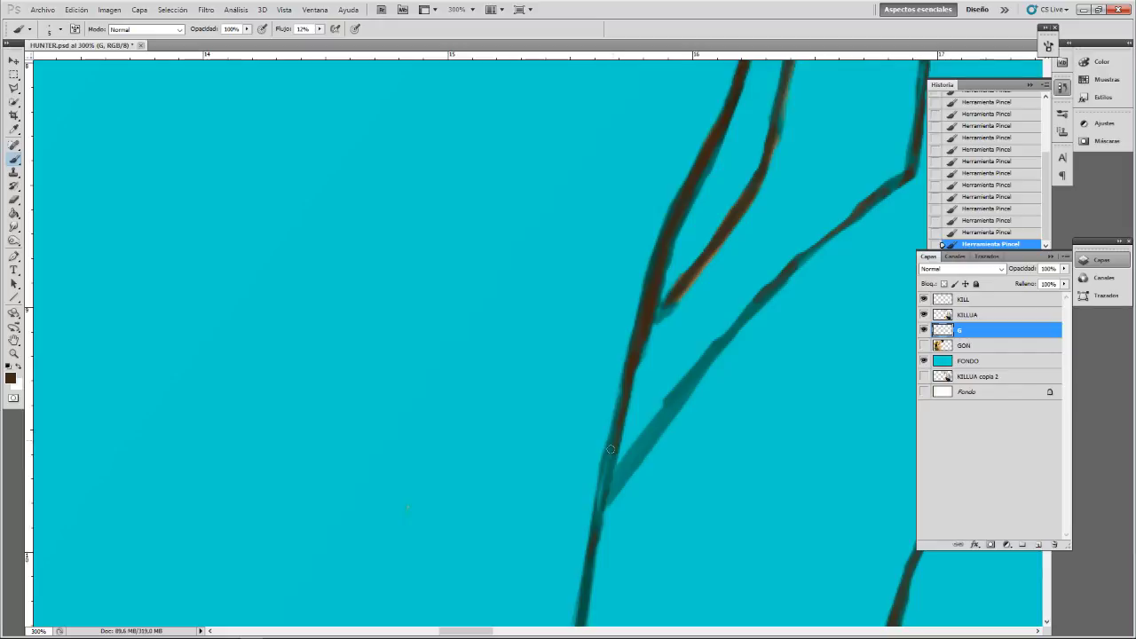
pyautogui.moveTo(592, 542); pyautogui.dragTo(610, 432)
# - Darken the inner folds' junctions and join the fold lines to the neighbouring contour with the brown Brush
pyautogui.moveTo(654, 312)
pyautogui.mouseDown()
pyautogui.moveTo(649, 326)
pyautogui.moveTo(612, 94)
pyautogui.moveTo(523, 604)
pyautogui.mouseUp()
pyautogui.moveTo(728, 222); pyautogui.dragTo(479, 507)
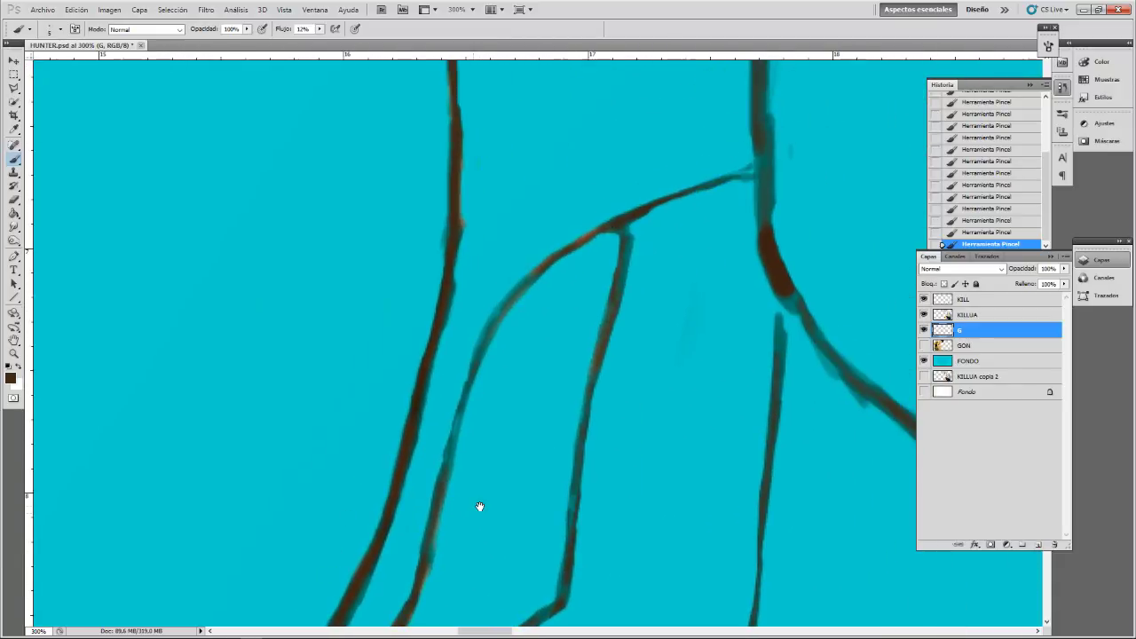
pyautogui.moveTo(625, 223); pyautogui.dragTo(620, 271)
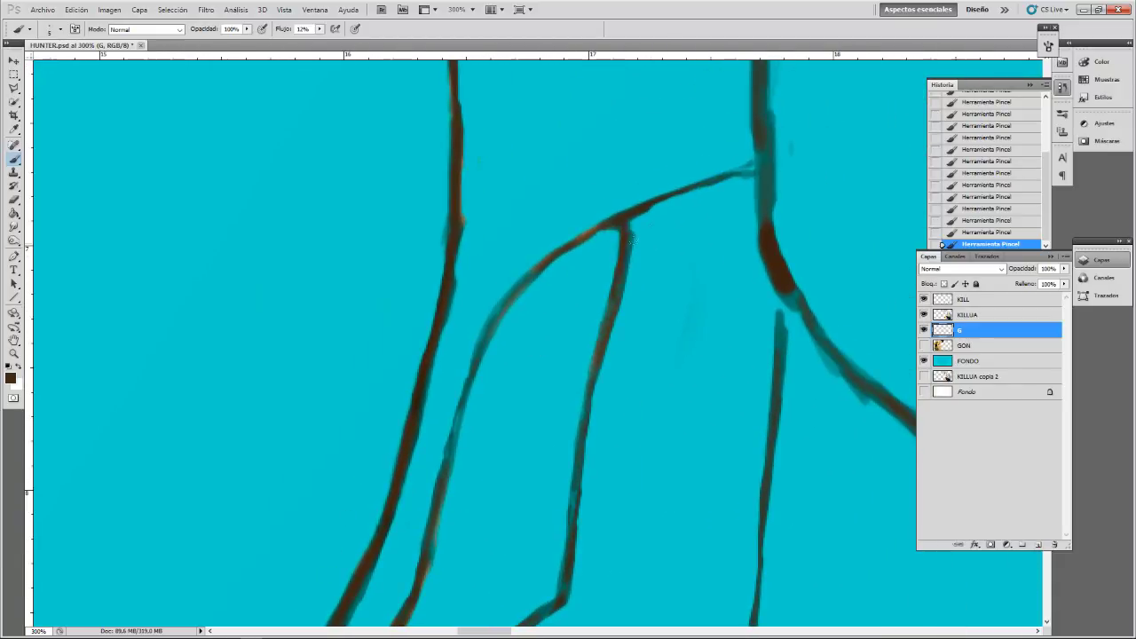
pyautogui.moveTo(755, 167)
pyautogui.mouseDown()
pyautogui.moveTo(704, 184)
pyautogui.moveTo(756, 167)
pyautogui.mouseUp()
pyautogui.moveTo(783, 315)
pyautogui.mouseDown()
pyautogui.moveTo(781, 333)
pyautogui.moveTo(785, 291)
pyautogui.moveTo(773, 388)
pyautogui.mouseUp()
pyautogui.moveTo(502, 369); pyautogui.dragTo(465, 495)
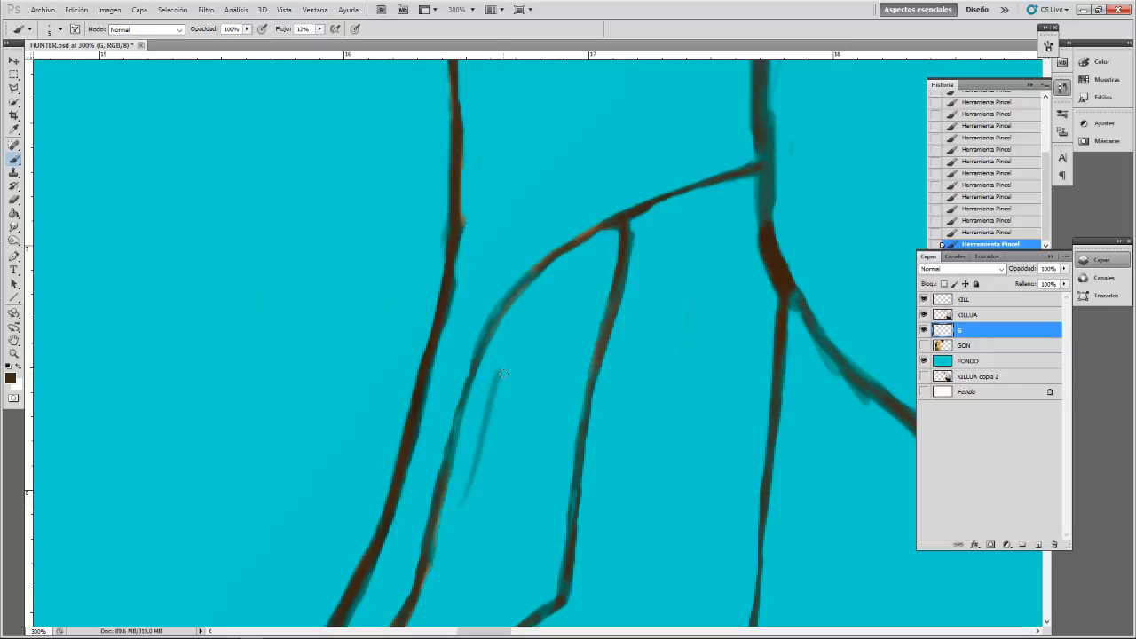
pyautogui.hotkey('ctrl', 'z')
pyautogui.moveTo(500, 394)
pyautogui.mouseDown()
pyautogui.moveTo(540, 228)
pyautogui.moveTo(603, 274)
pyautogui.moveTo(618, 271)
pyautogui.mouseUp()
pyautogui.moveTo(500, 382)
pyautogui.mouseDown()
pyautogui.moveTo(488, 391)
pyautogui.moveTo(551, 302)
pyautogui.mouseUp()
pyautogui.moveTo(526, 341)
pyautogui.mouseDown()
pyautogui.moveTo(624, 228)
pyautogui.moveTo(575, 275)
pyautogui.moveTo(611, 226)
pyautogui.mouseUp()
# - Darken the pale stretch of the long descending contour below the lowest fold junction with the Brush at 200% zoom
pyautogui.scroll(-2, 615, 251)
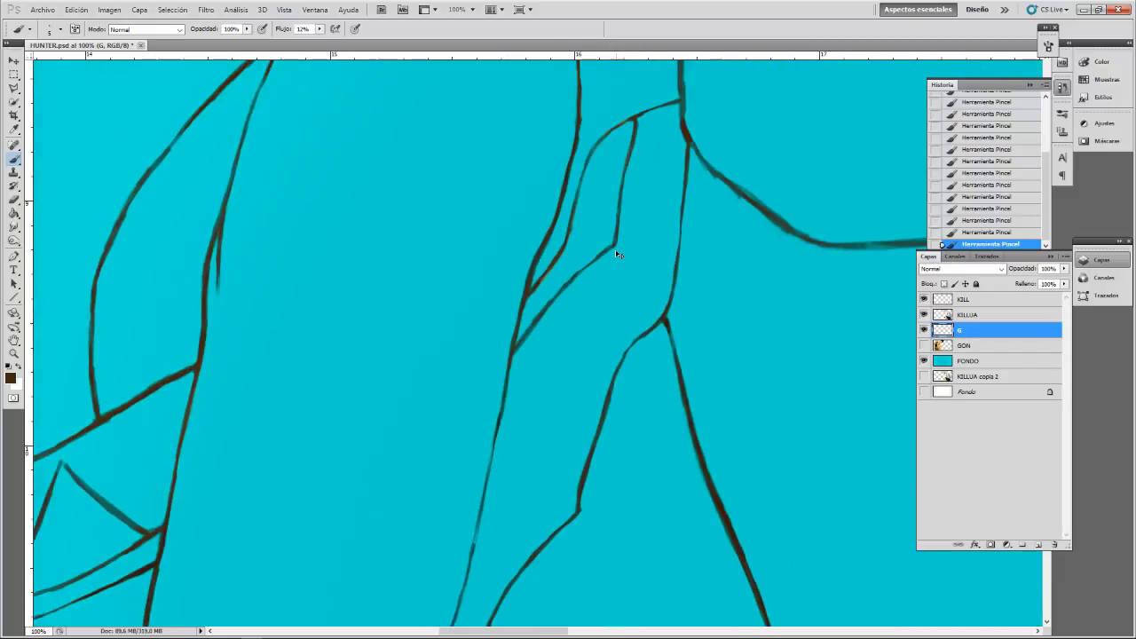
pyautogui.scroll(-5, 620, 114)
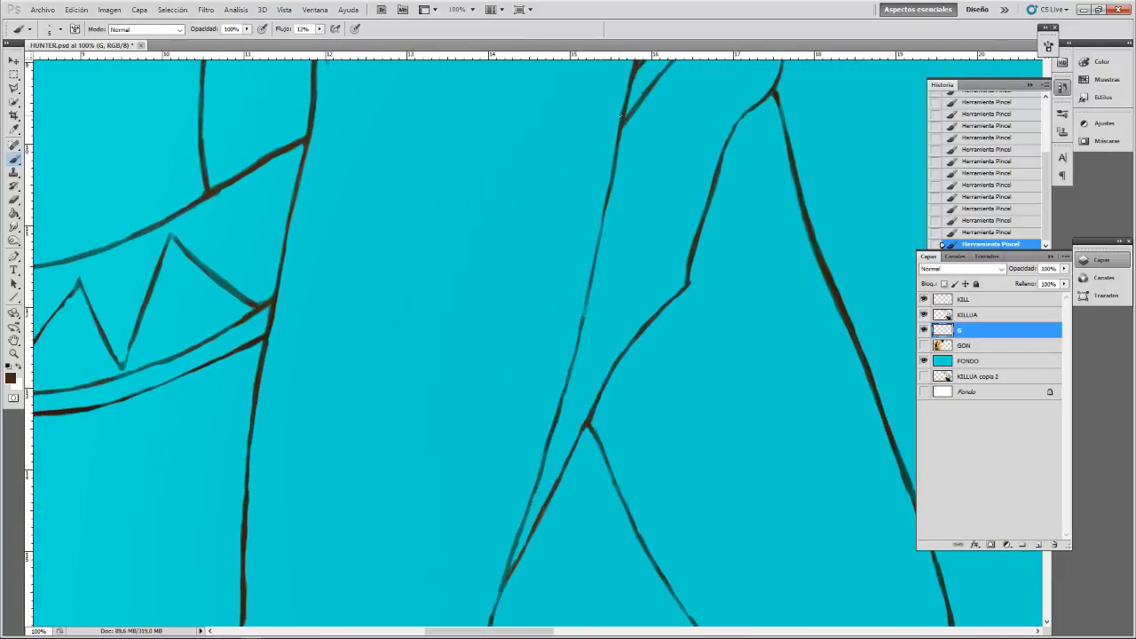
pyautogui.scroll(1, 619, 114)
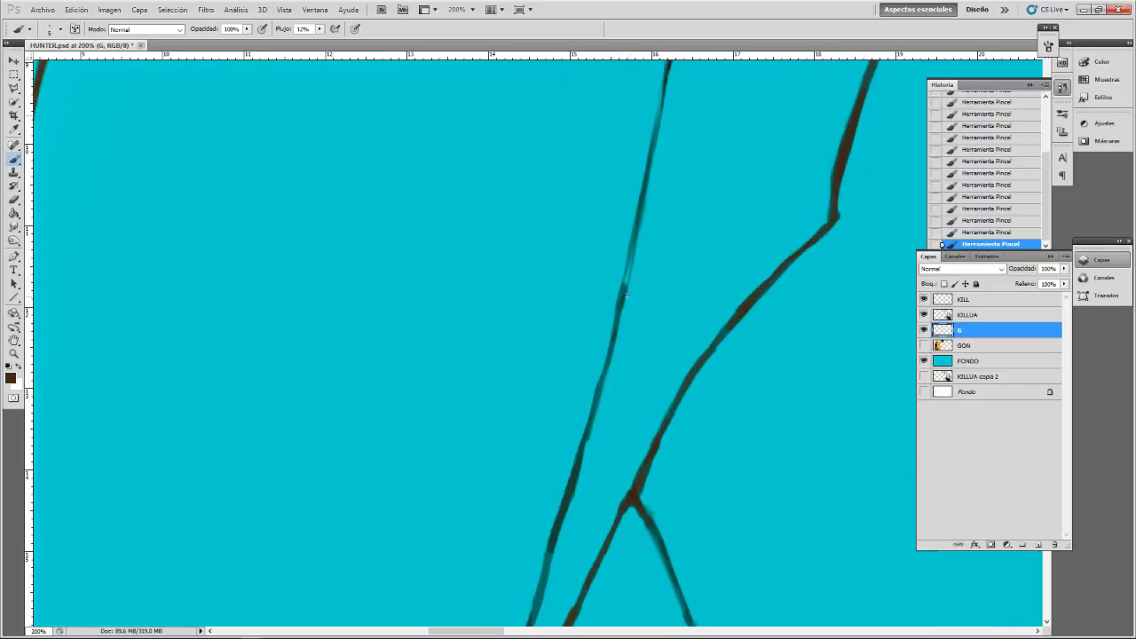
pyautogui.moveTo(628, 265)
pyautogui.mouseDown()
pyautogui.moveTo(622, 288)
pyautogui.moveTo(633, 241)
pyautogui.mouseUp()
pyautogui.scroll(4, 629, 263)
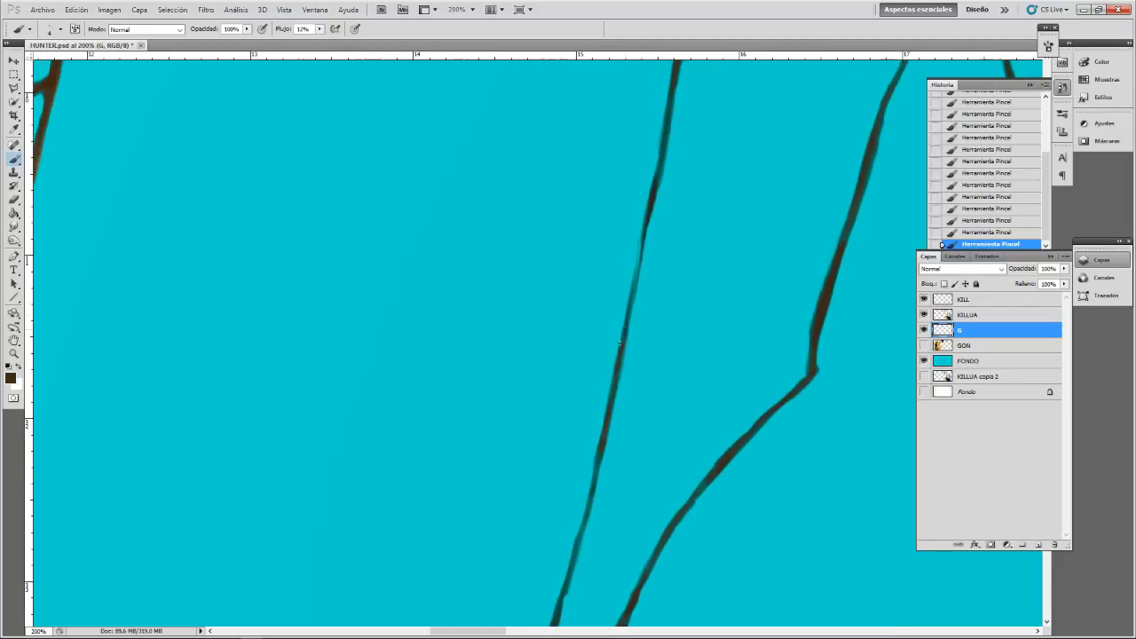
pyautogui.moveTo(624, 318); pyautogui.dragTo(636, 284)
pyautogui.moveTo(641, 243); pyautogui.dragTo(636, 271)
pyautogui.moveTo(645, 233); pyautogui.dragTo(639, 261)
pyautogui.moveTo(662, 168); pyautogui.dragTo(644, 297)
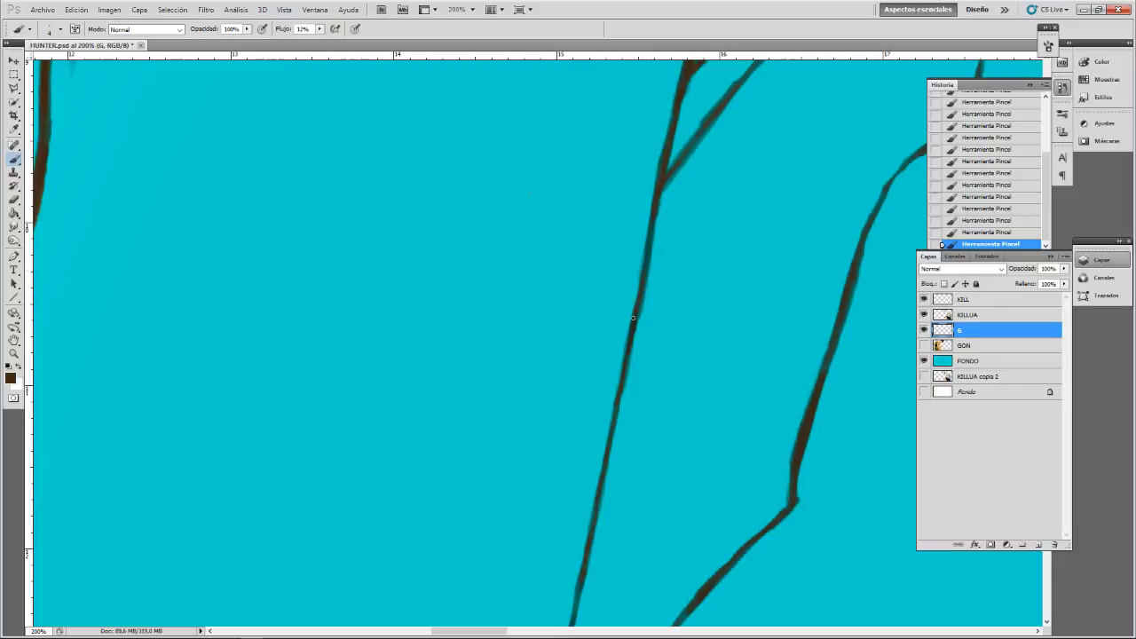
# - Continue strengthening the long contour downward with the brown Brush to just below where it meets the inner slanted line
pyautogui.moveTo(633, 317); pyautogui.dragTo(639, 284)
pyautogui.moveTo(613, 408); pyautogui.dragTo(652, 231)
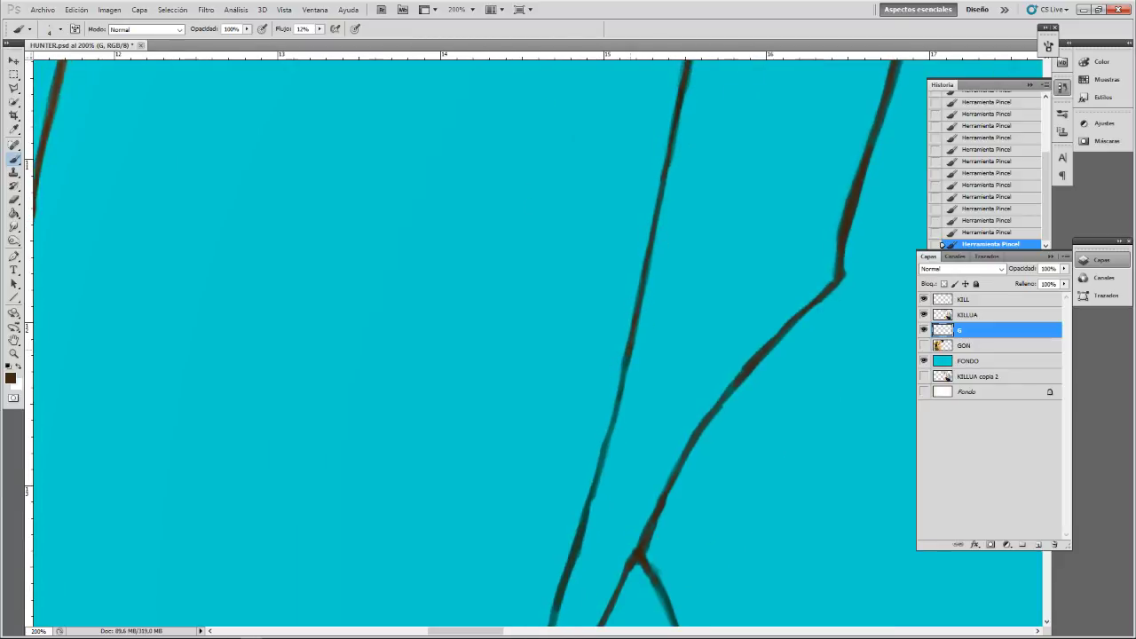
pyautogui.moveTo(629, 346); pyautogui.dragTo(605, 441)
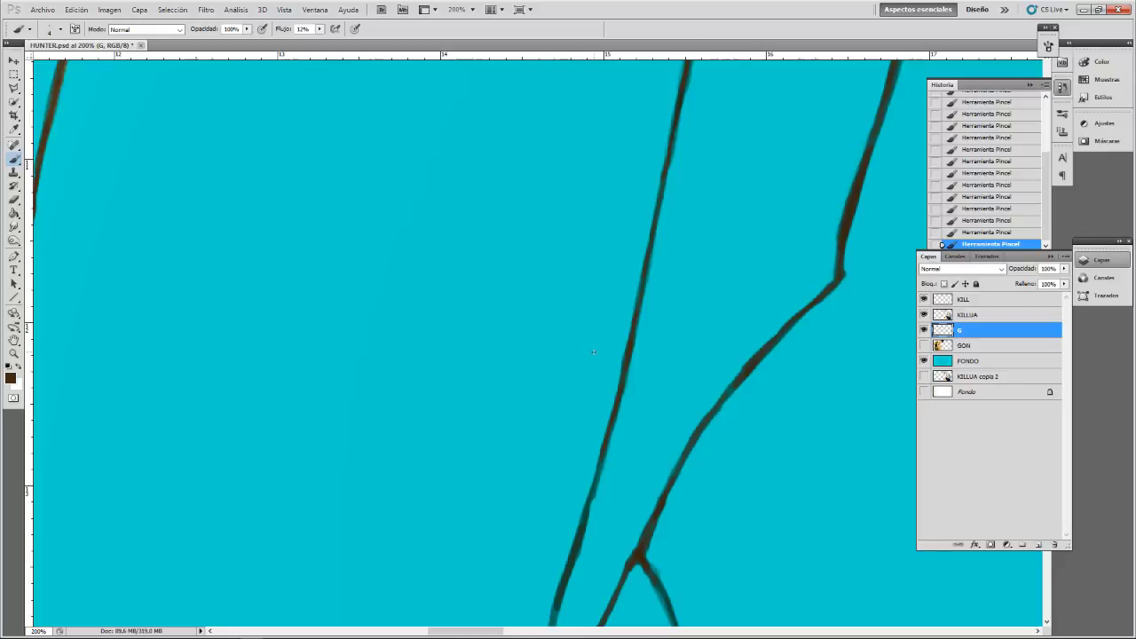
pyautogui.moveTo(563, 459)
pyautogui.mouseDown()
pyautogui.moveTo(627, 203)
pyautogui.moveTo(622, 261)
pyautogui.mouseUp()
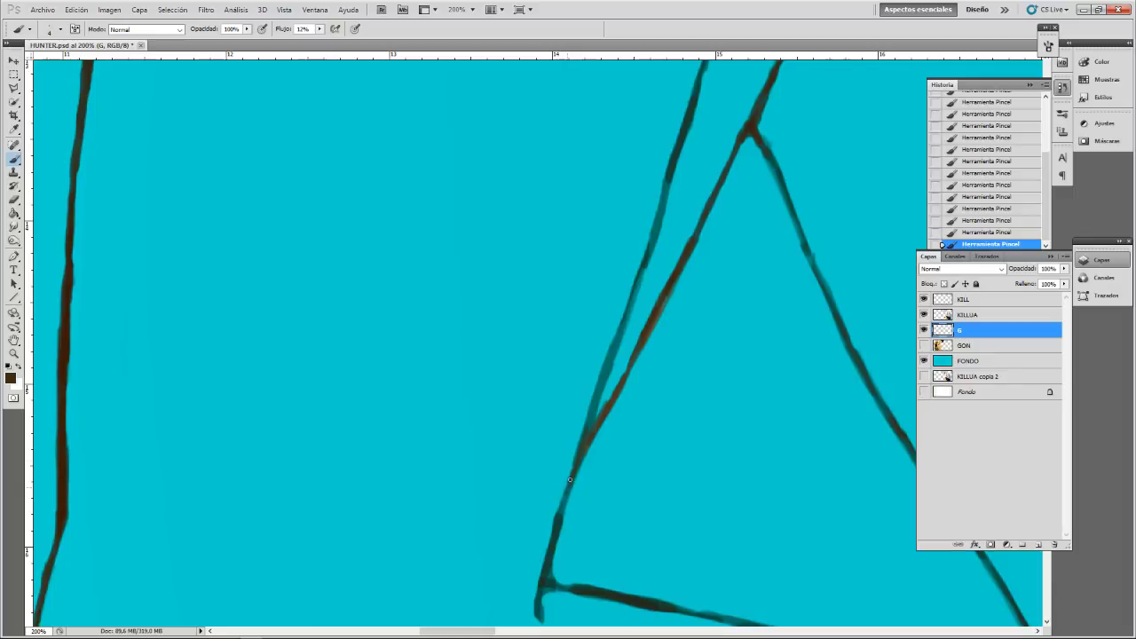
pyautogui.moveTo(566, 484)
pyautogui.mouseDown()
pyautogui.moveTo(556, 524)
pyautogui.moveTo(583, 432)
pyautogui.moveTo(566, 480)
pyautogui.mouseUp()
# - Erase the rough inner edge of the long contour beside the fork of the slanted line
pyautogui.press('e')
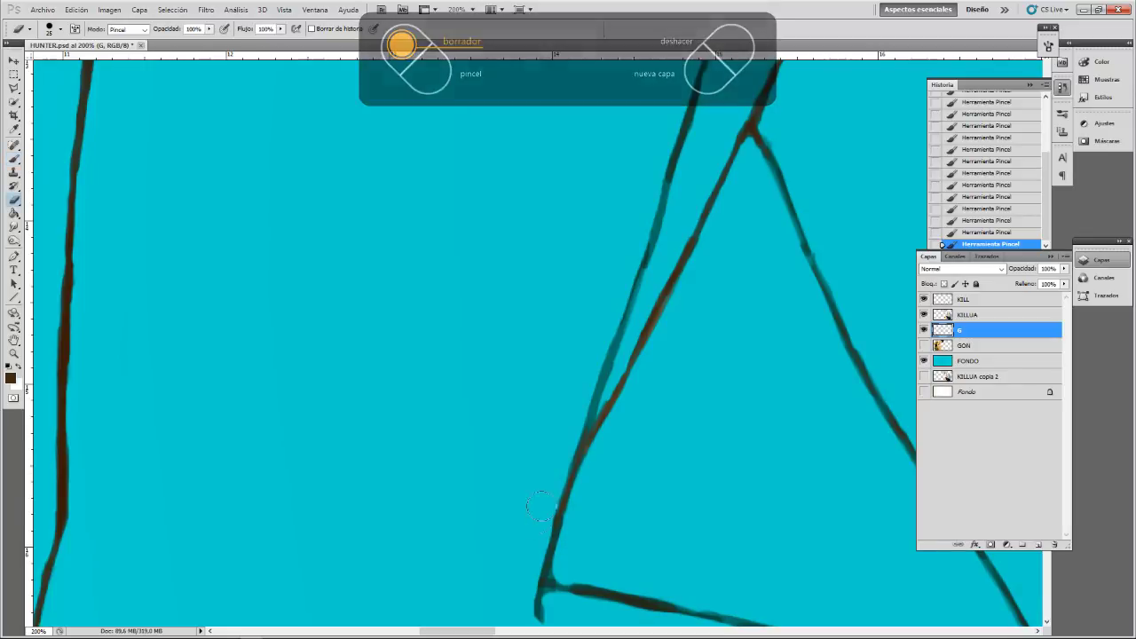
pyautogui.moveTo(601, 335); pyautogui.dragTo(550, 482)
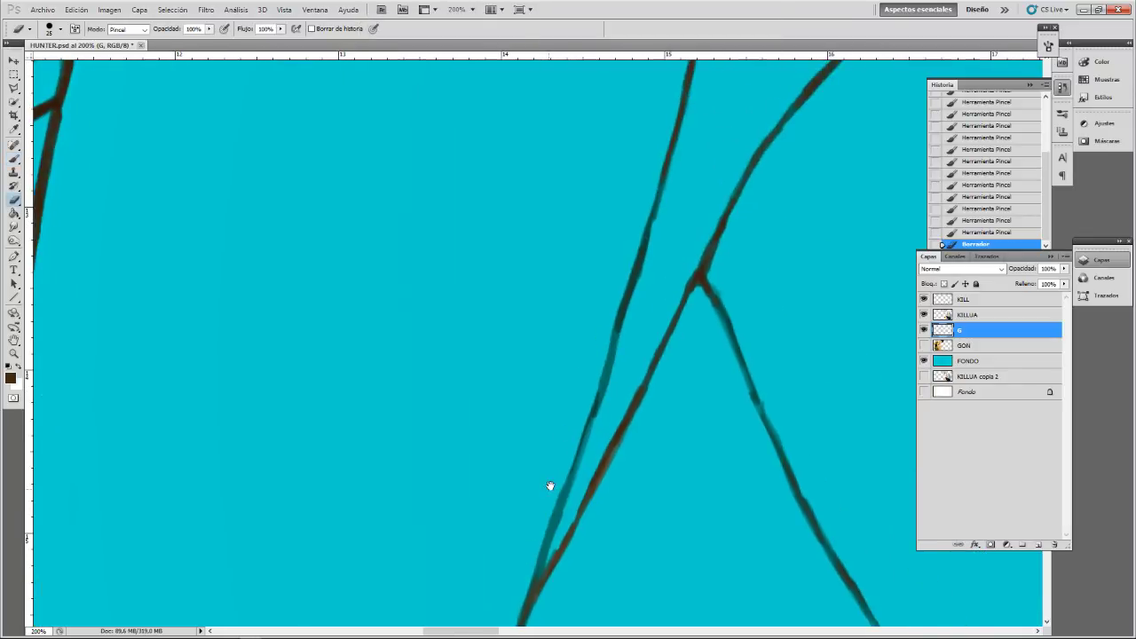
pyautogui.click(641, 384)
pyautogui.hotkey('ctrl', 'z')
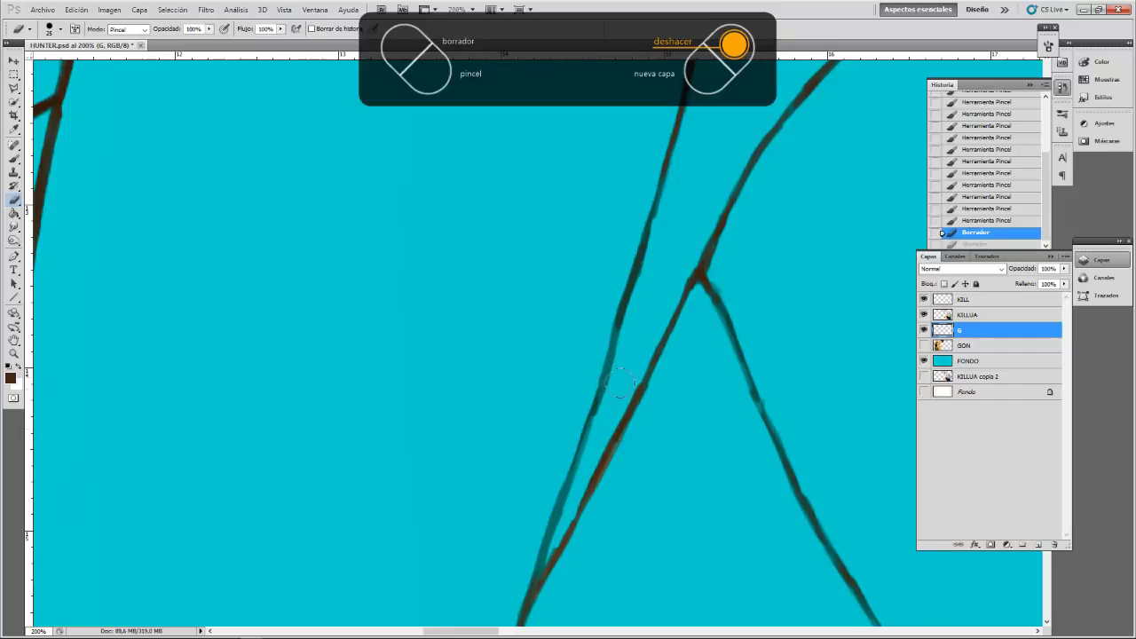
pyautogui.moveTo(623, 364); pyautogui.dragTo(604, 413)
pyautogui.moveTo(621, 344); pyautogui.dragTo(611, 387)
pyautogui.click(623, 345)
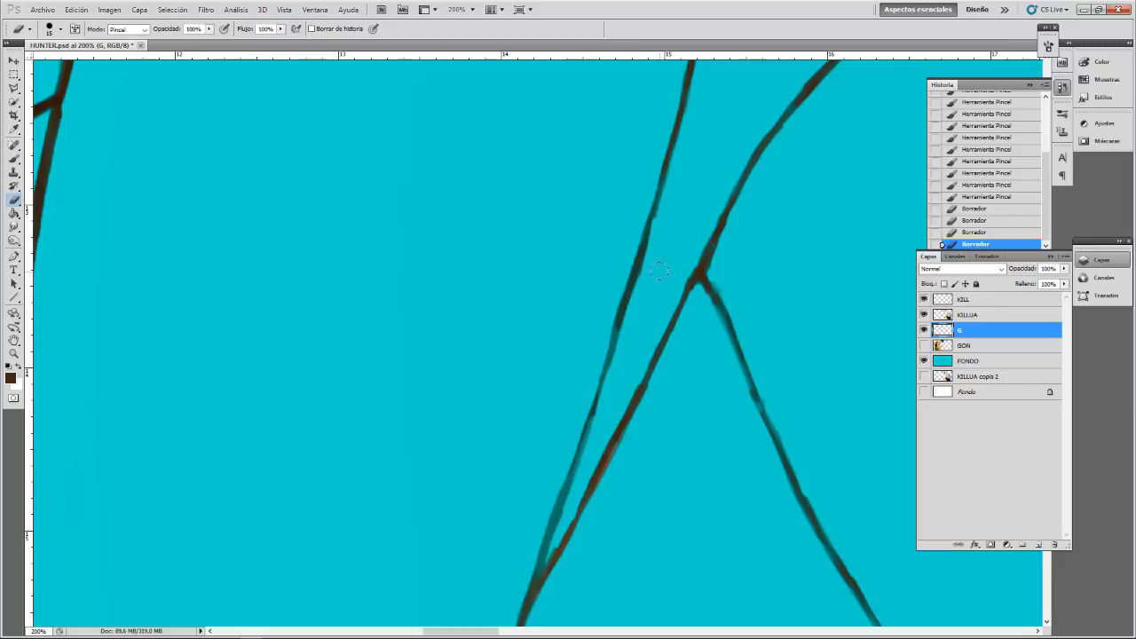
pyautogui.moveTo(641, 296); pyautogui.dragTo(675, 222)
# - Thin the long contour with a smaller Eraser inside the narrow gap where the two lines converge
pyautogui.press('[')
pyautogui.click(592, 435)
pyautogui.moveTo(581, 469); pyautogui.dragTo(585, 442)
pyautogui.moveTo(577, 472); pyautogui.dragTo(557, 525)
pyautogui.click(557, 527)
pyautogui.click(553, 534)
pyautogui.click(550, 539)
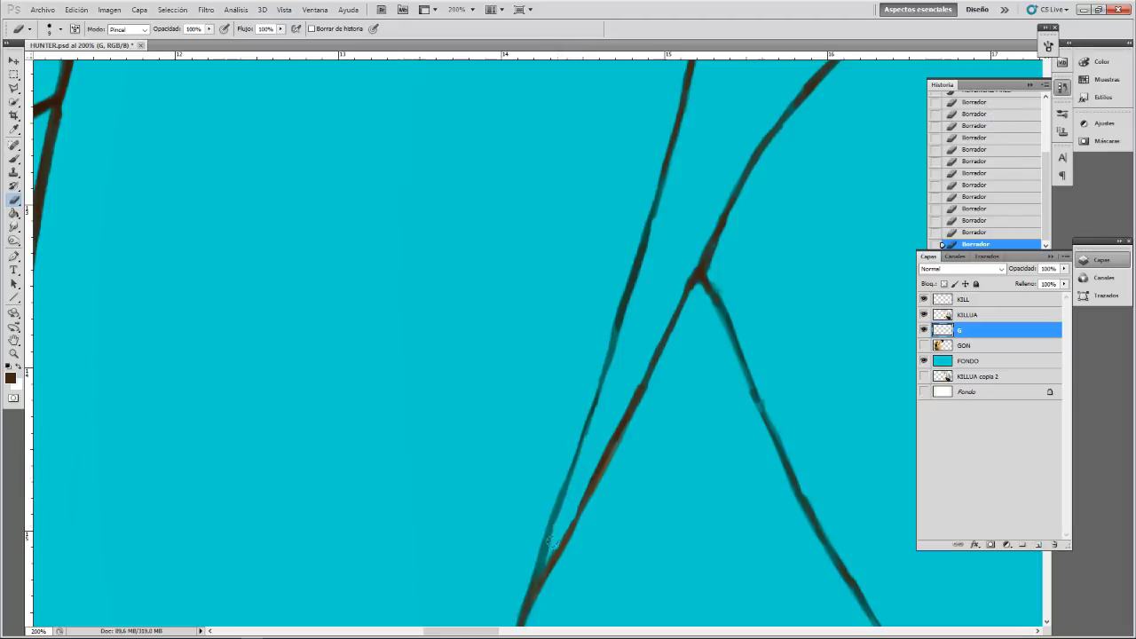
# - Erase the rough edges of the line descending diagonally from the fork
pyautogui.moveTo(645, 250); pyautogui.dragTo(577, 503)
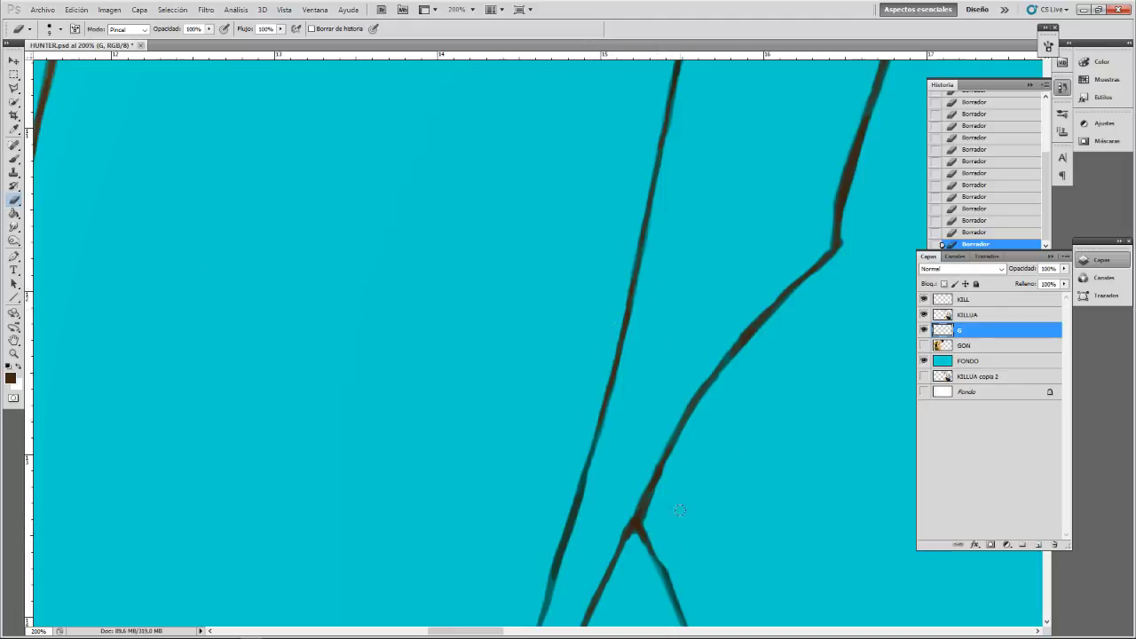
pyautogui.moveTo(667, 530); pyautogui.dragTo(610, 345)
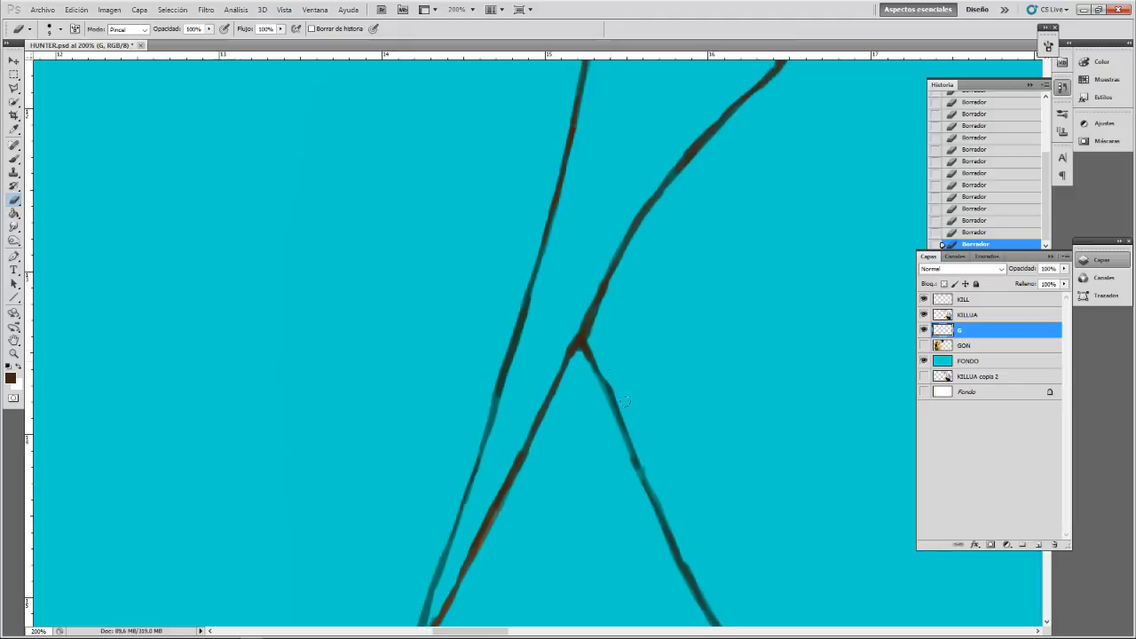
pyautogui.moveTo(625, 401)
pyautogui.mouseDown()
pyautogui.moveTo(607, 363)
pyautogui.moveTo(627, 419)
pyautogui.mouseUp()
pyautogui.hotkey('ctrl', 'alt', 'z')
pyautogui.hotkey('ctrl', 'alt', 'z')
pyautogui.moveTo(680, 487); pyautogui.dragTo(649, 403)
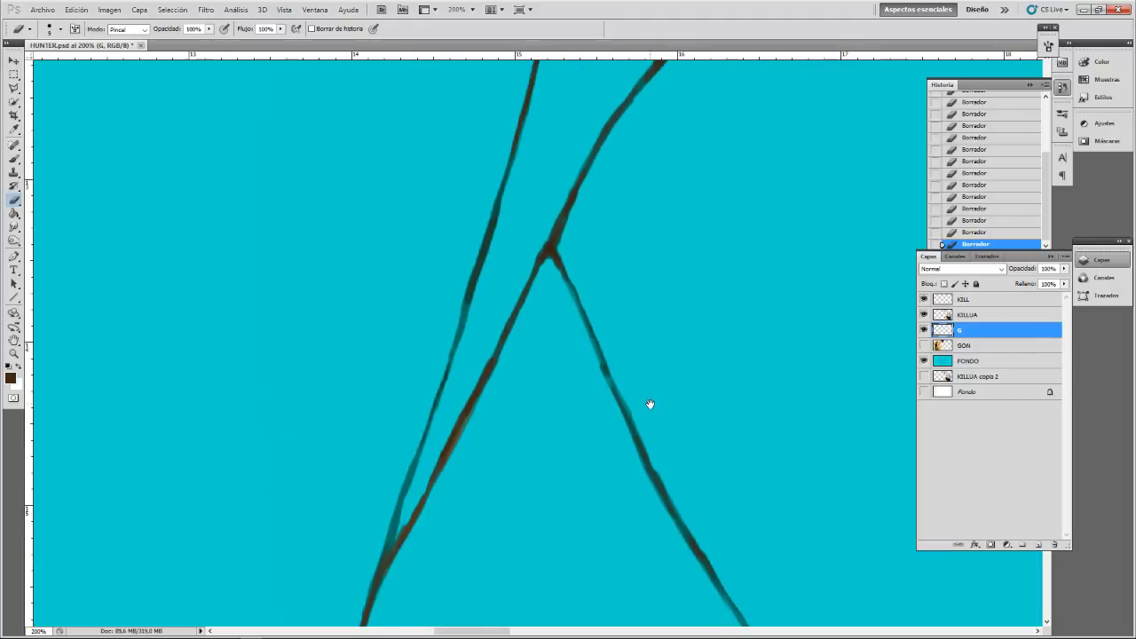
pyautogui.moveTo(661, 468); pyautogui.dragTo(707, 550)
# - Erase the excess along the inner edge of the thick line segment just above the sharp bend
pyautogui.moveTo(616, 137)
pyautogui.mouseDown()
pyautogui.moveTo(718, 457)
pyautogui.moveTo(591, 428)
pyautogui.mouseUp()
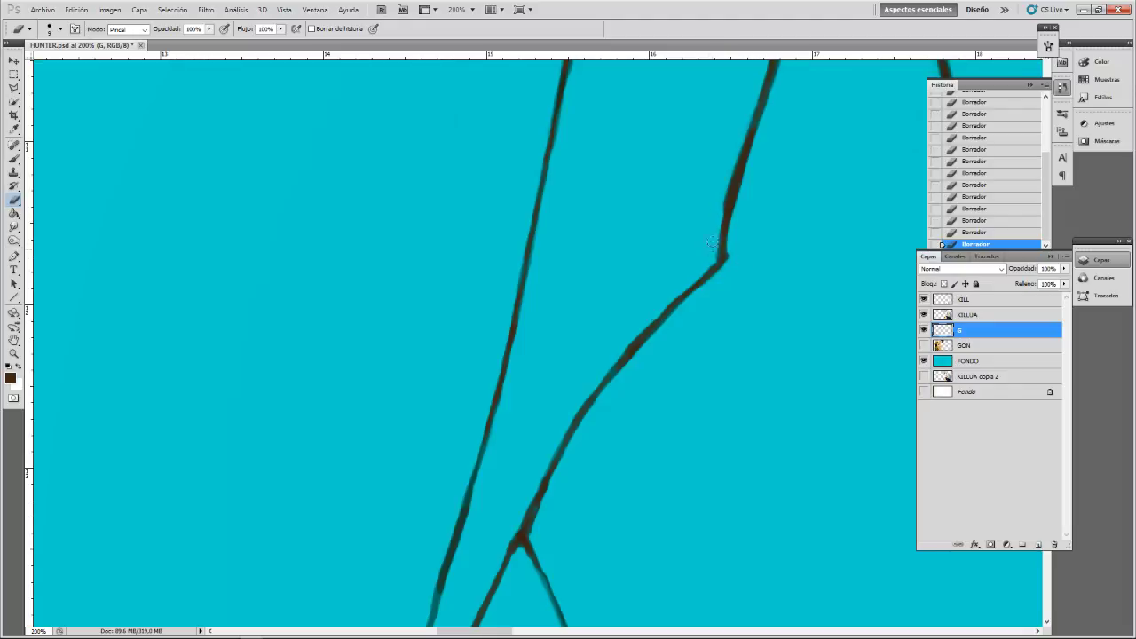
pyautogui.moveTo(721, 191); pyautogui.dragTo(739, 135)
pyautogui.moveTo(729, 174)
pyautogui.mouseDown()
pyautogui.moveTo(748, 129)
pyautogui.moveTo(723, 180)
pyautogui.moveTo(684, 401)
pyautogui.mouseUp()
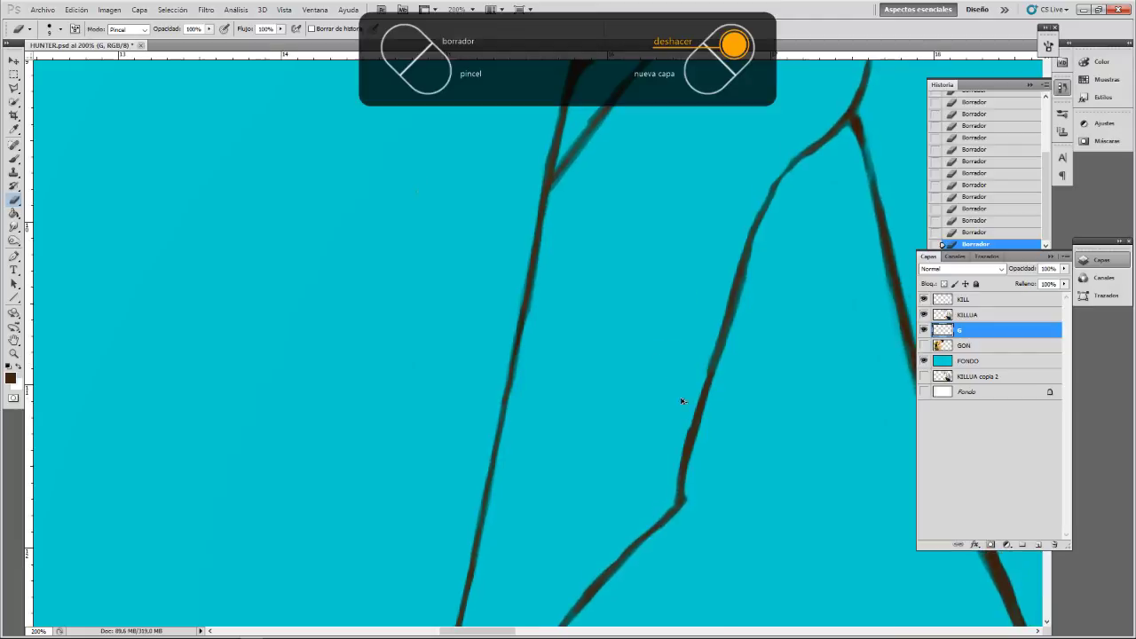
pyautogui.hotkey('ctrl', 'z')
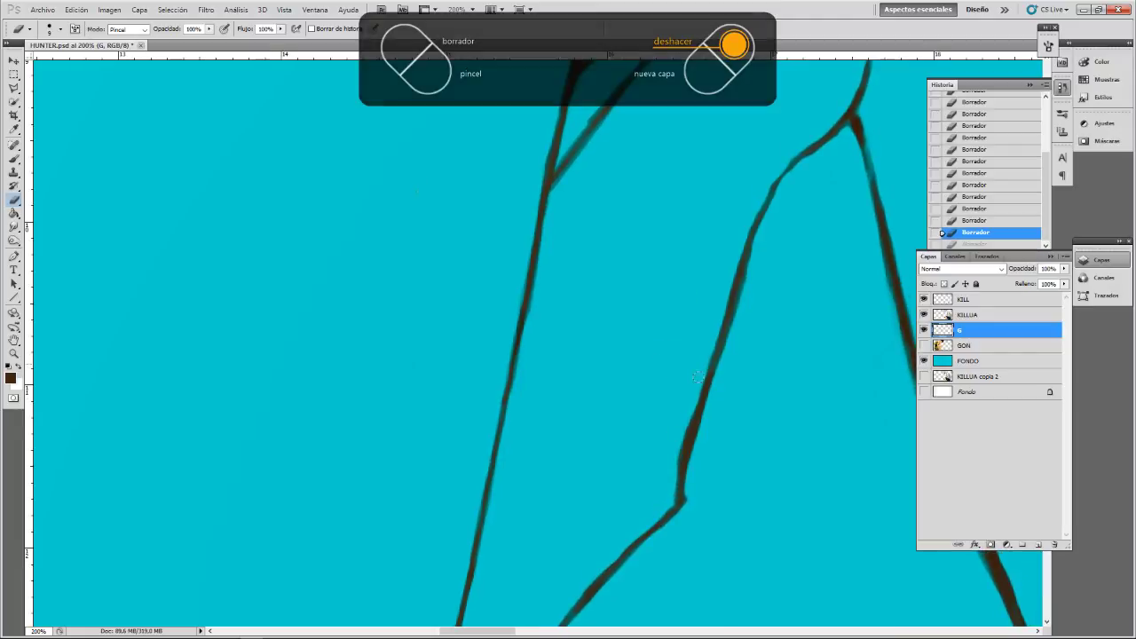
pyautogui.moveTo(698, 378); pyautogui.dragTo(673, 440)
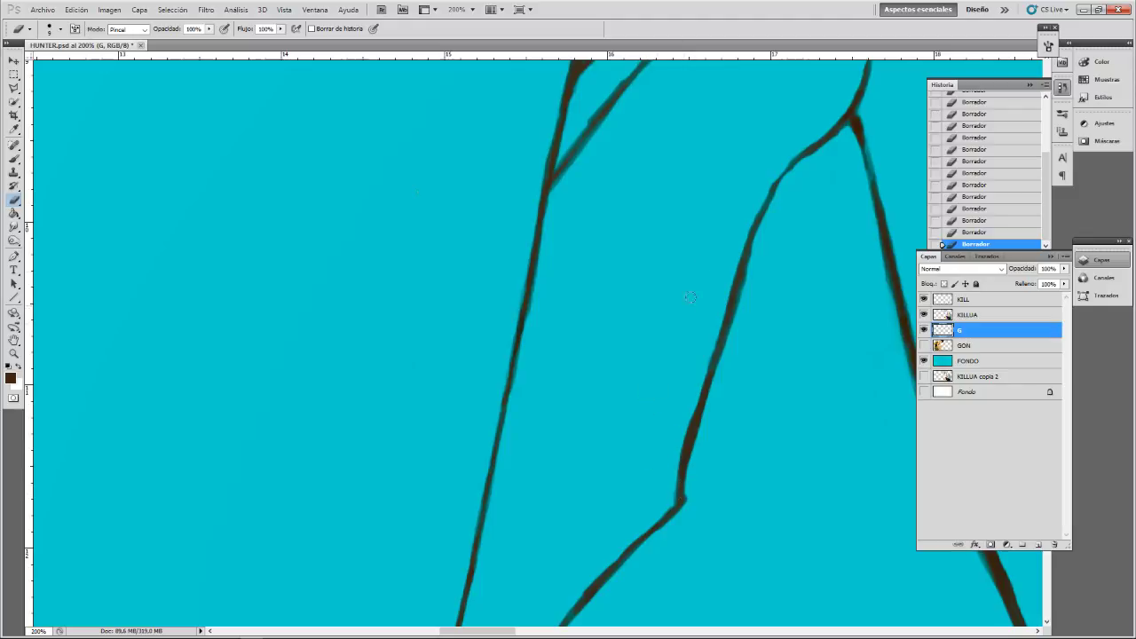
pyautogui.moveTo(690, 298); pyautogui.dragTo(619, 375)
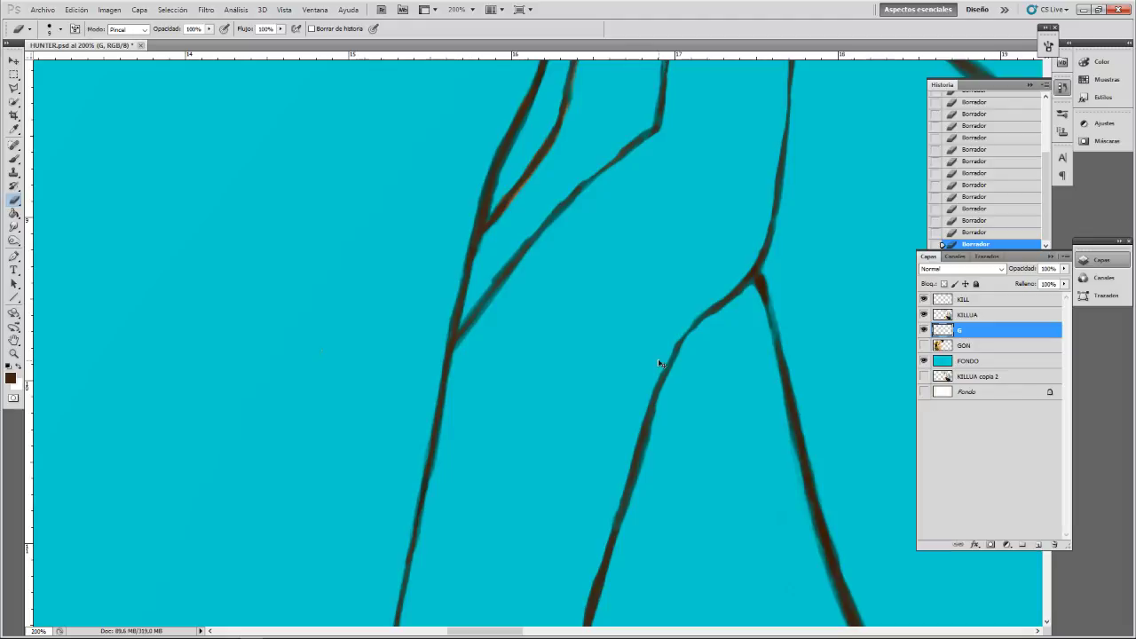
# - Smooth the bump on the large rounded shape's side contour beside the inner folds with the Eraser
pyautogui.hotkey('ctrl', '-')
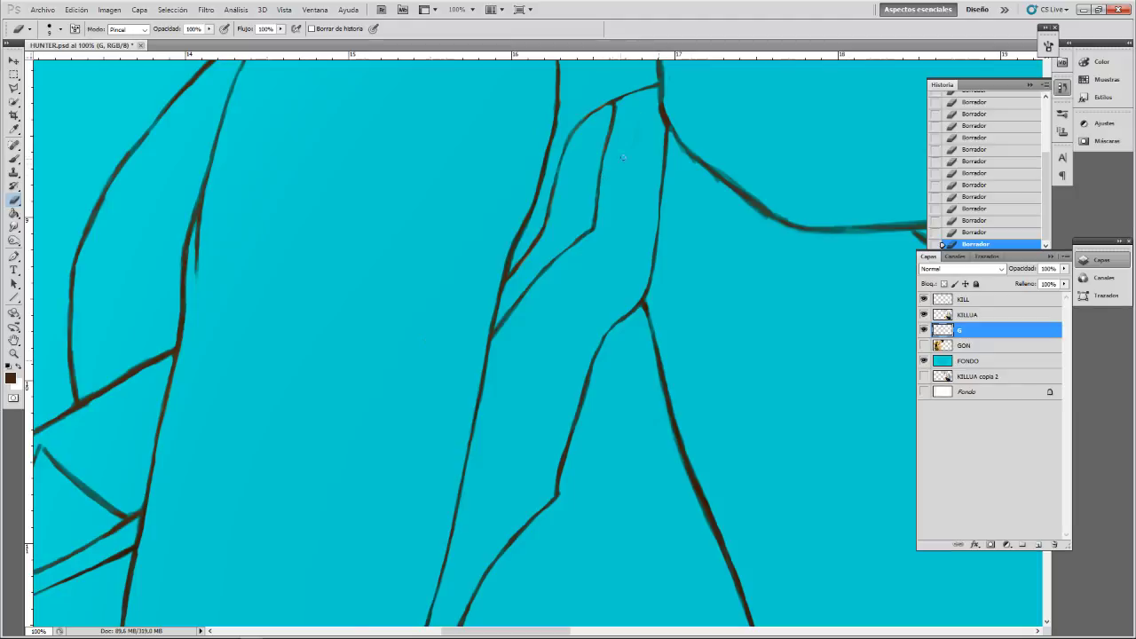
pyautogui.scroll(3, 622, 157)
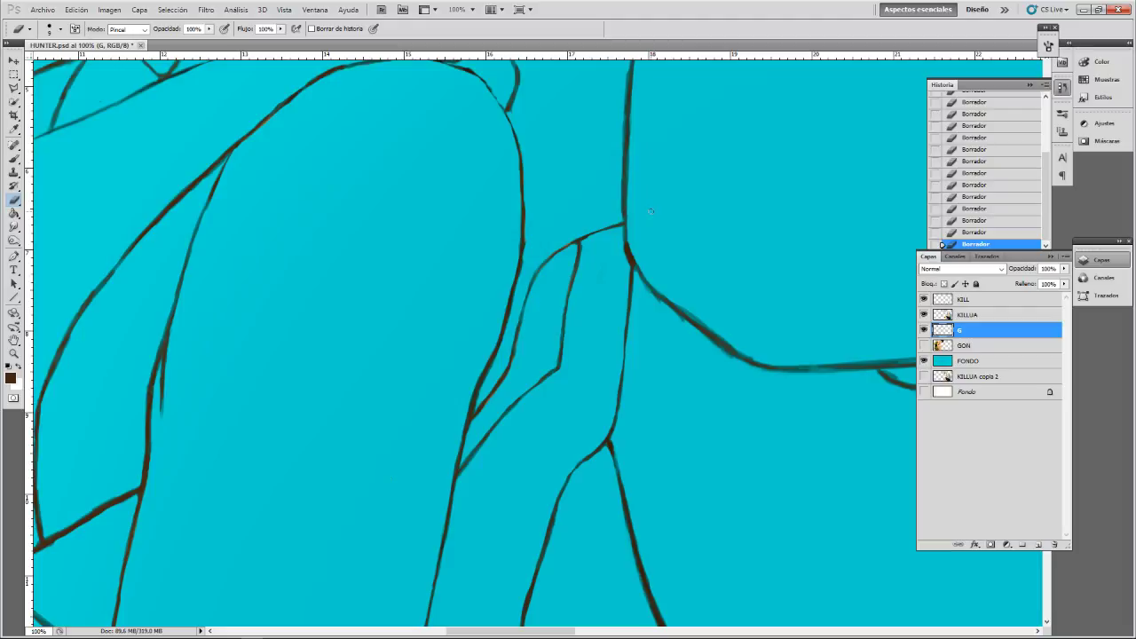
pyautogui.hotkey('ctrl', '+')
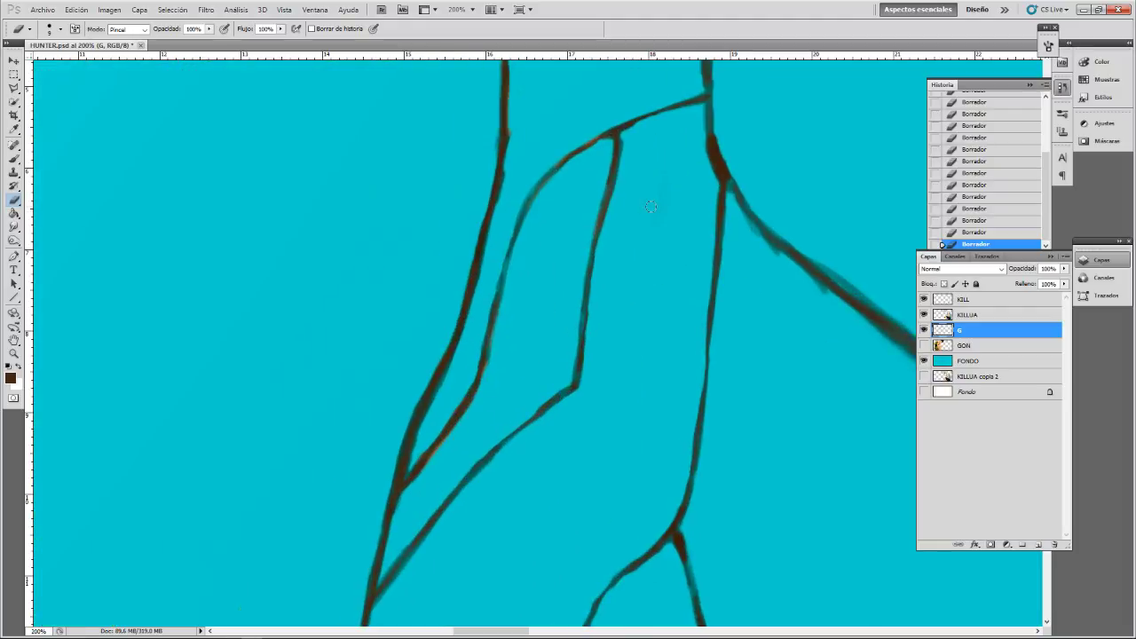
pyautogui.moveTo(576, 75); pyautogui.dragTo(553, 275)
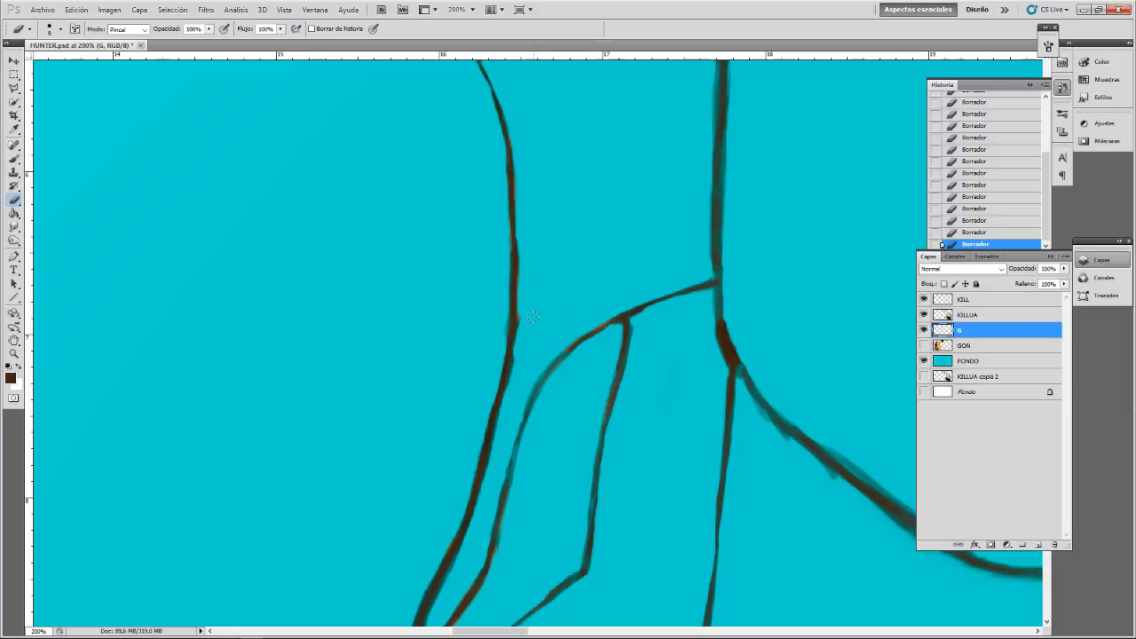
pyautogui.moveTo(525, 324)
pyautogui.mouseDown()
pyautogui.moveTo(520, 306)
pyautogui.moveTo(508, 396)
pyautogui.mouseUp()
pyautogui.moveTo(497, 337); pyautogui.dragTo(502, 316)
pyautogui.moveTo(523, 250); pyautogui.dragTo(521, 245)
pyautogui.hotkey('ctrl', 'z')
pyautogui.hotkey('ctrl', 'z')
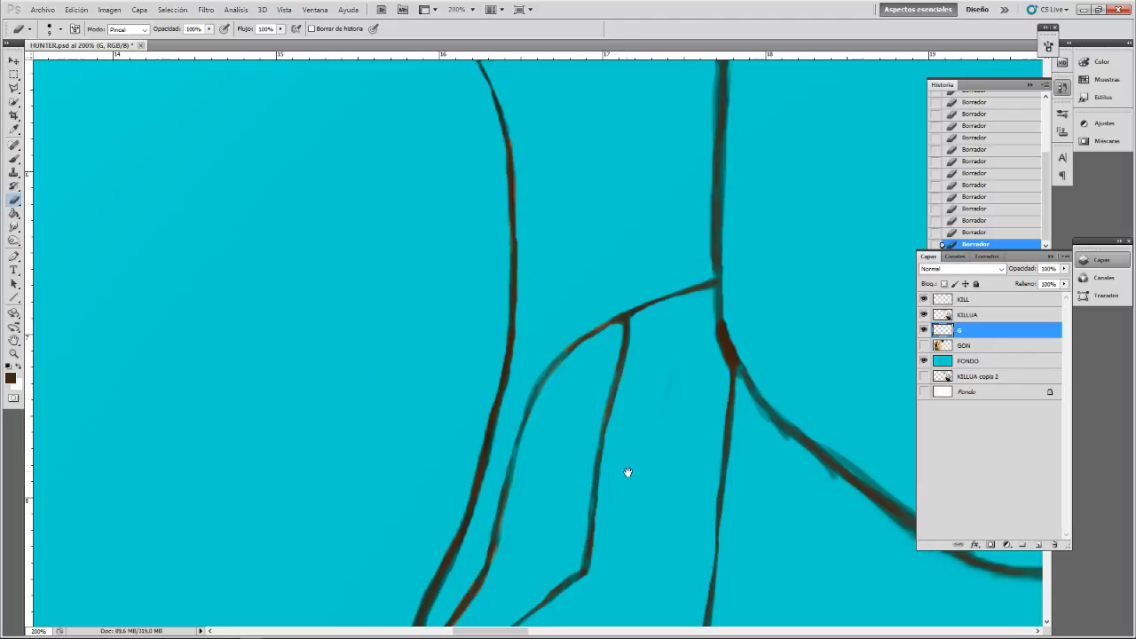
# - Erase the rough overlap where the two small folds meet below the upper curved band, and undo the last eraser stroke
pyautogui.moveTo(627, 471); pyautogui.dragTo(658, 332)
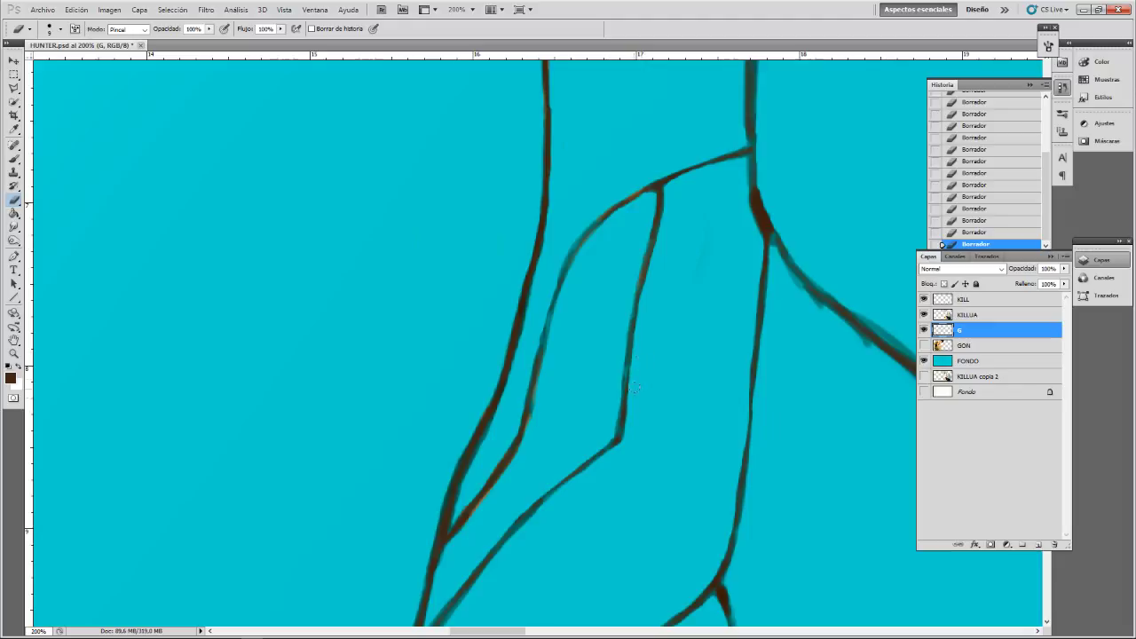
pyautogui.scroll(5, 637, 364)
pyautogui.hscroll(1, 638, 364)
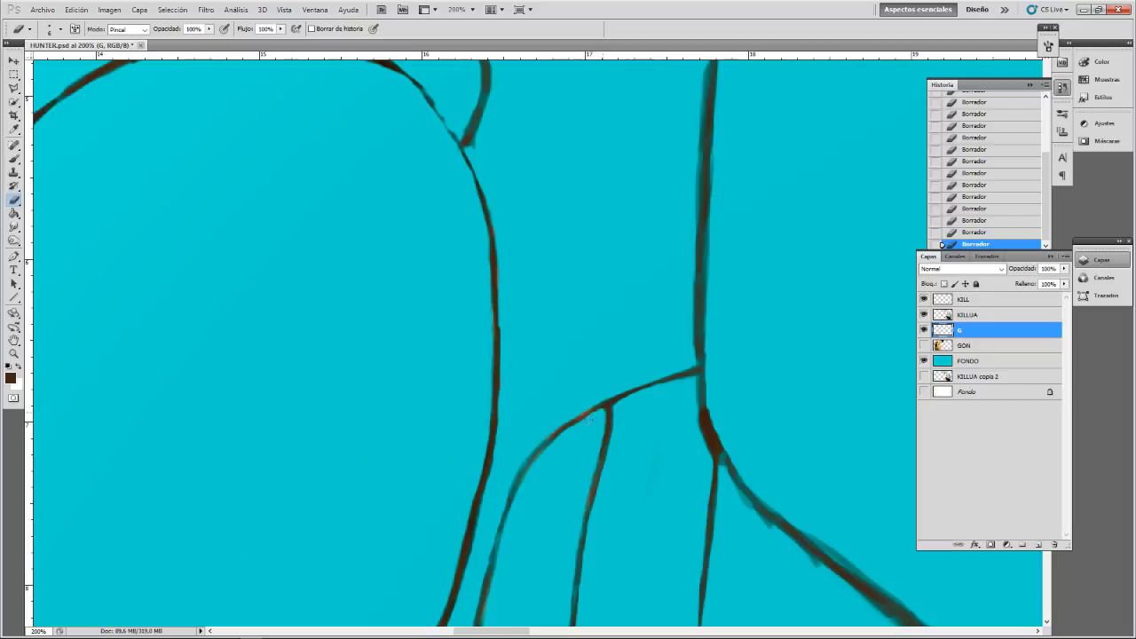
pyautogui.scroll(5, 639, 456)
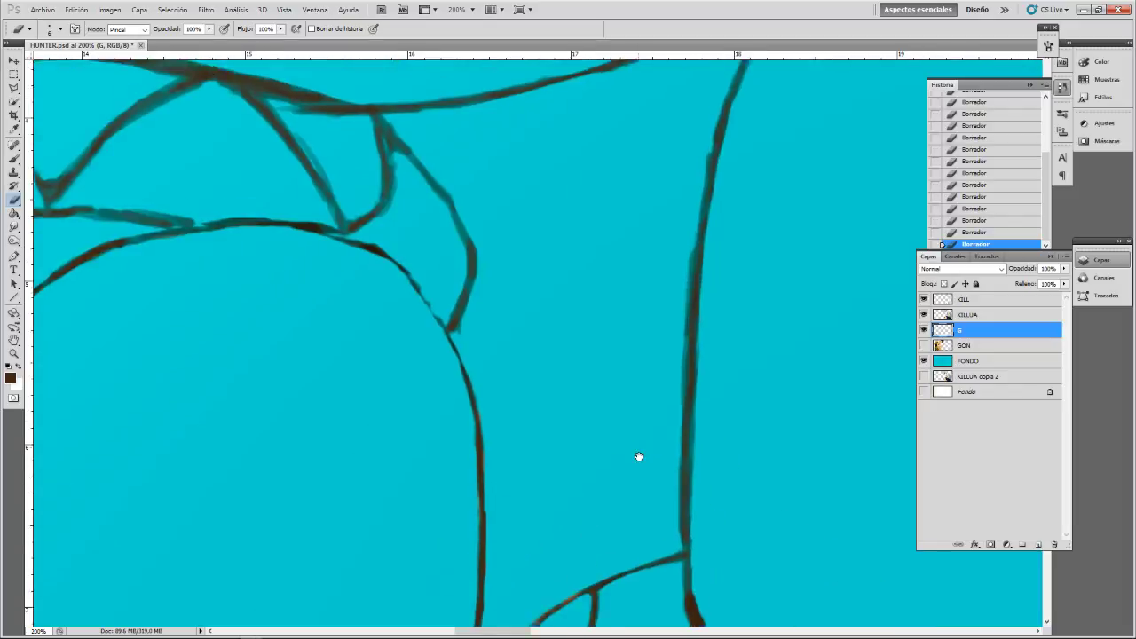
pyautogui.hscroll(1, 520, 363)
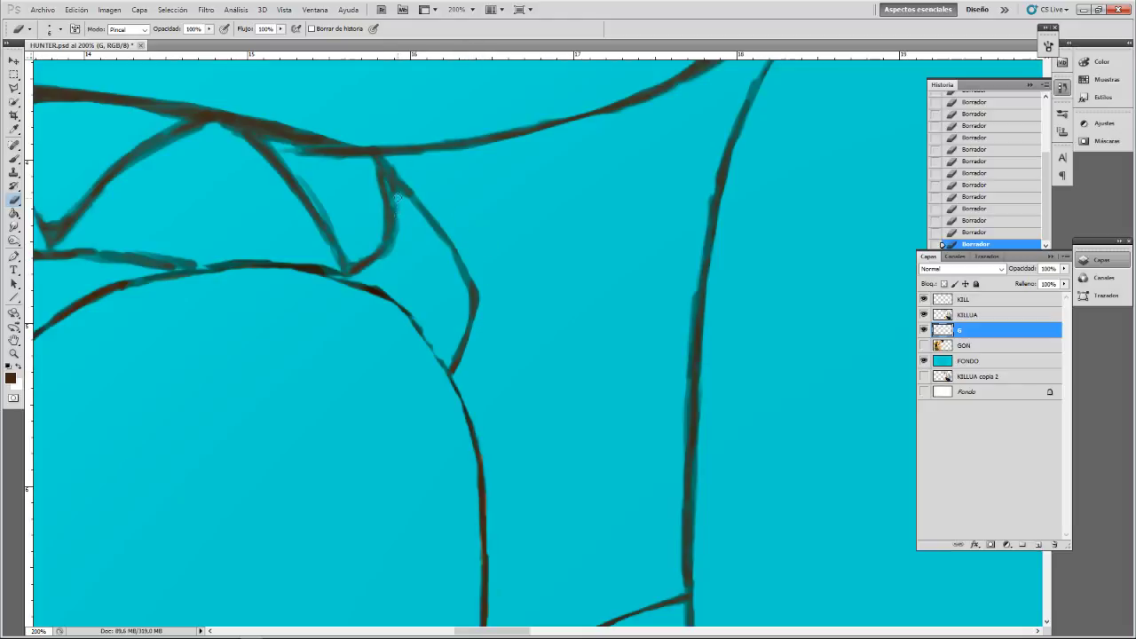
pyautogui.moveTo(398, 198); pyautogui.dragTo(394, 222)
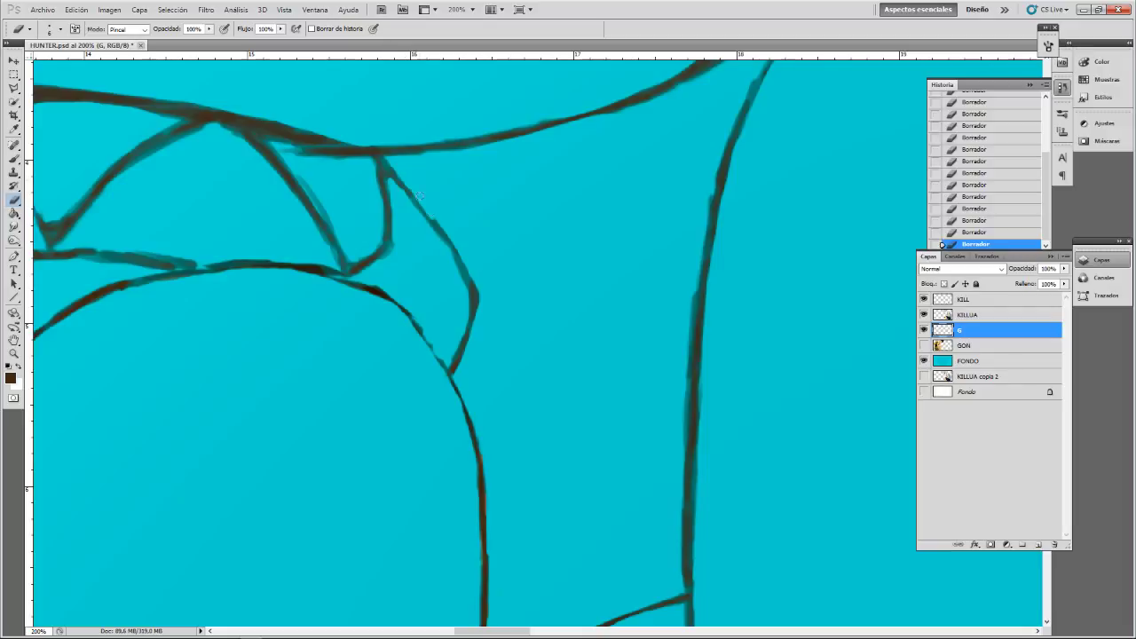
pyautogui.hotkey('ctrl', 'z')
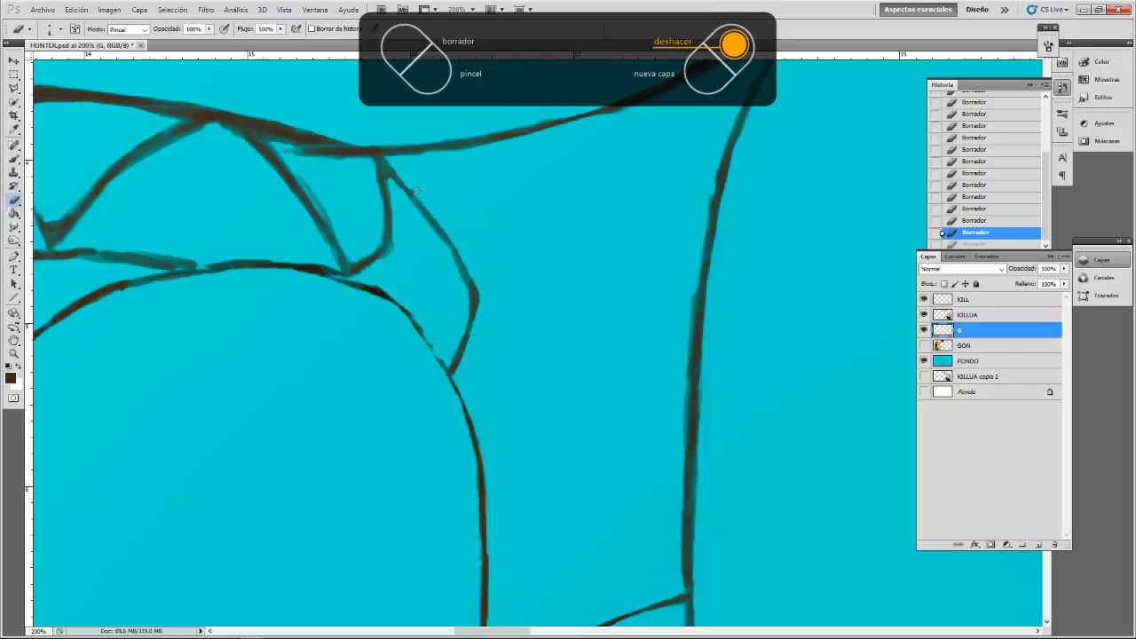
# - Undo the last eraser stroke beside the outer fold, and thicken the rounded contour's thin upper shoulder beneath the folds with the Brush
pyautogui.click(414, 188)
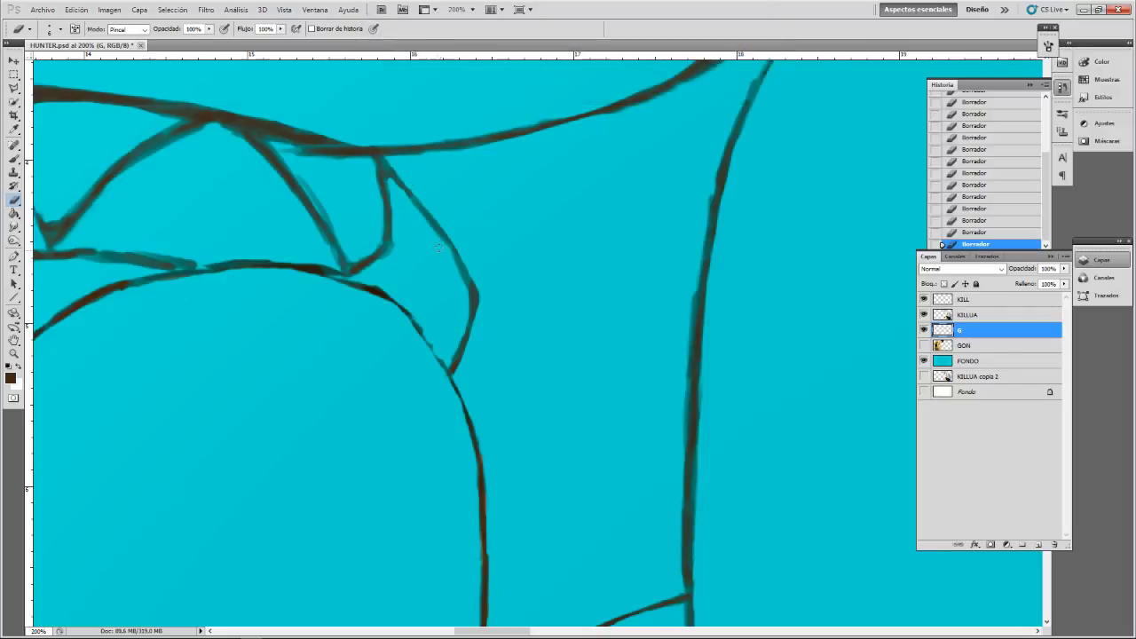
pyautogui.hotkey('ctrl', 'z')
pyautogui.press('b')
pyautogui.moveTo(417, 326); pyautogui.dragTo(429, 348)
pyautogui.moveTo(421, 332); pyautogui.dragTo(428, 344)
pyautogui.moveTo(422, 332)
pyautogui.mouseDown()
pyautogui.moveTo(447, 373)
pyautogui.moveTo(439, 359)
pyautogui.mouseUp()
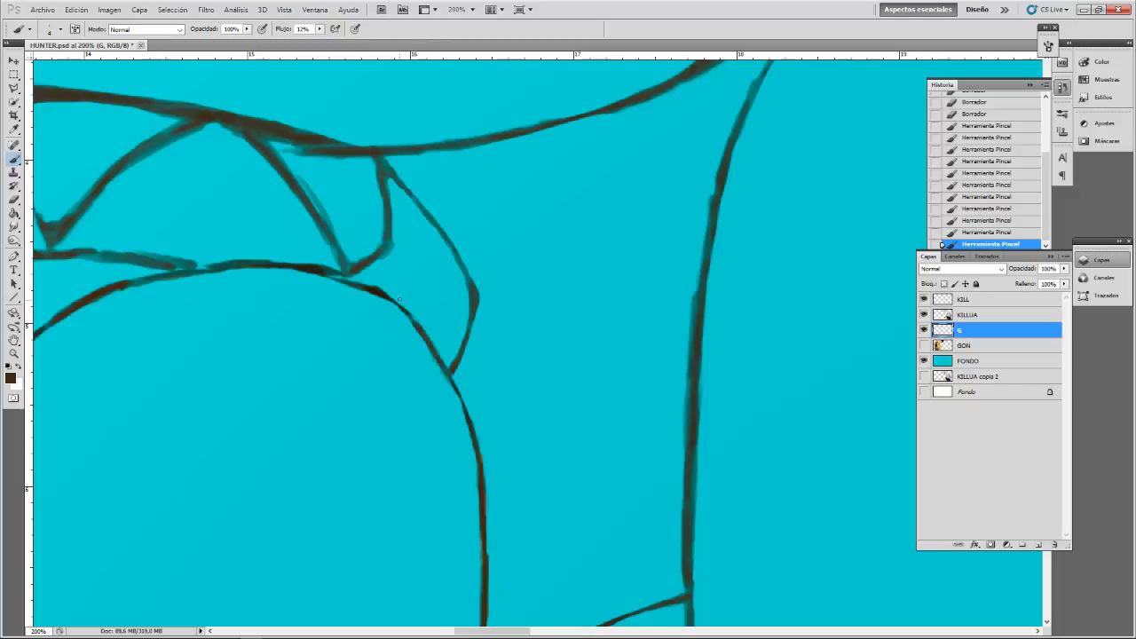
pyautogui.moveTo(388, 297); pyautogui.dragTo(406, 311)
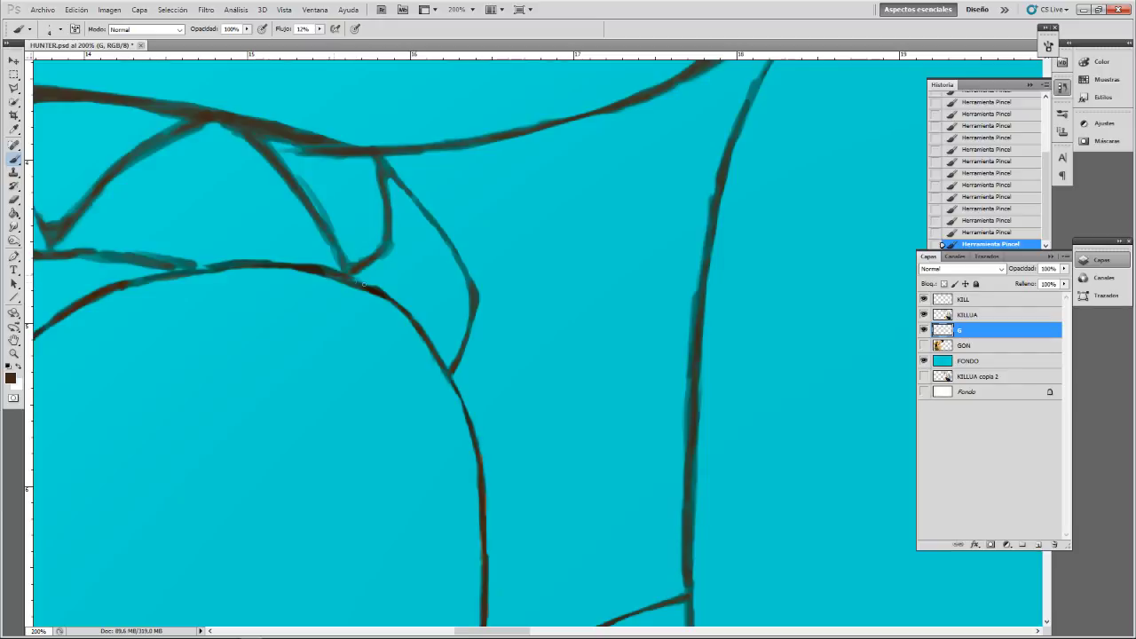
pyautogui.moveTo(354, 281); pyautogui.dragTo(373, 287)
# - Darken the junction where the lower curved band line meets the top of the large rounded contour with the Brush
pyautogui.moveTo(316, 385); pyautogui.dragTo(619, 342)
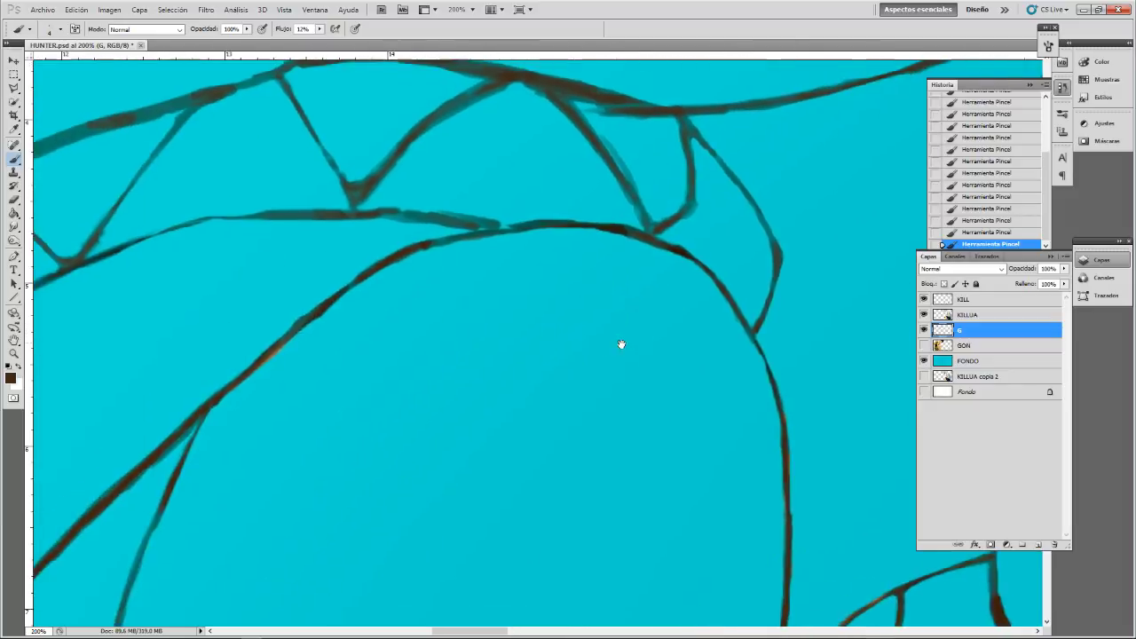
pyautogui.moveTo(589, 216); pyautogui.dragTo(536, 224)
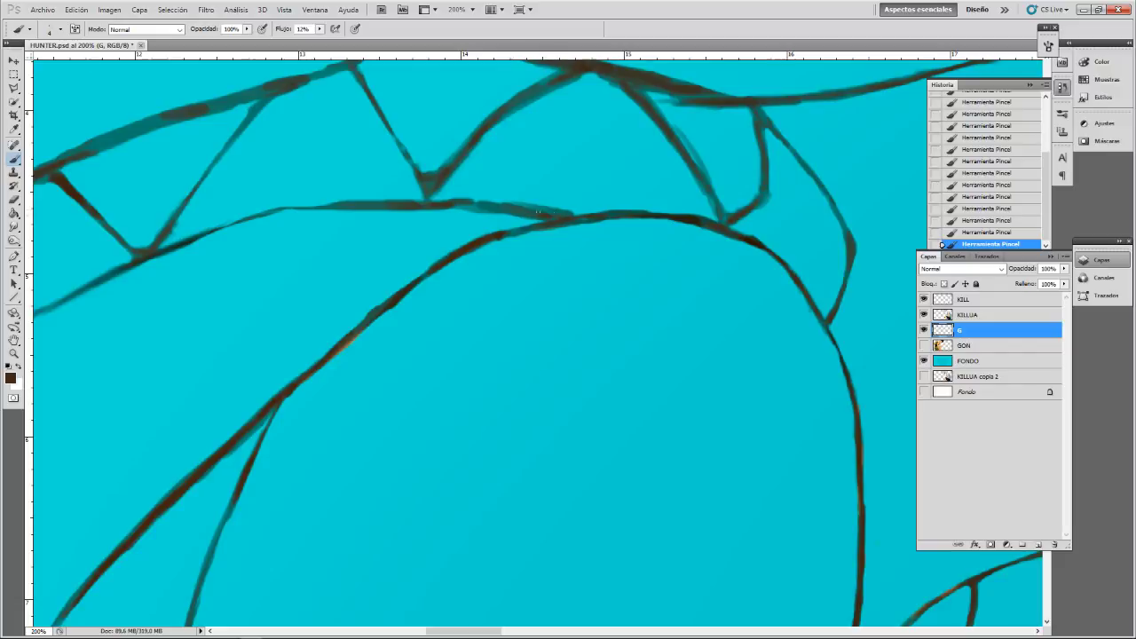
pyautogui.moveTo(472, 209)
pyautogui.mouseDown()
pyautogui.moveTo(454, 205)
pyautogui.moveTo(477, 213)
pyautogui.moveTo(478, 307)
pyautogui.mouseUp()
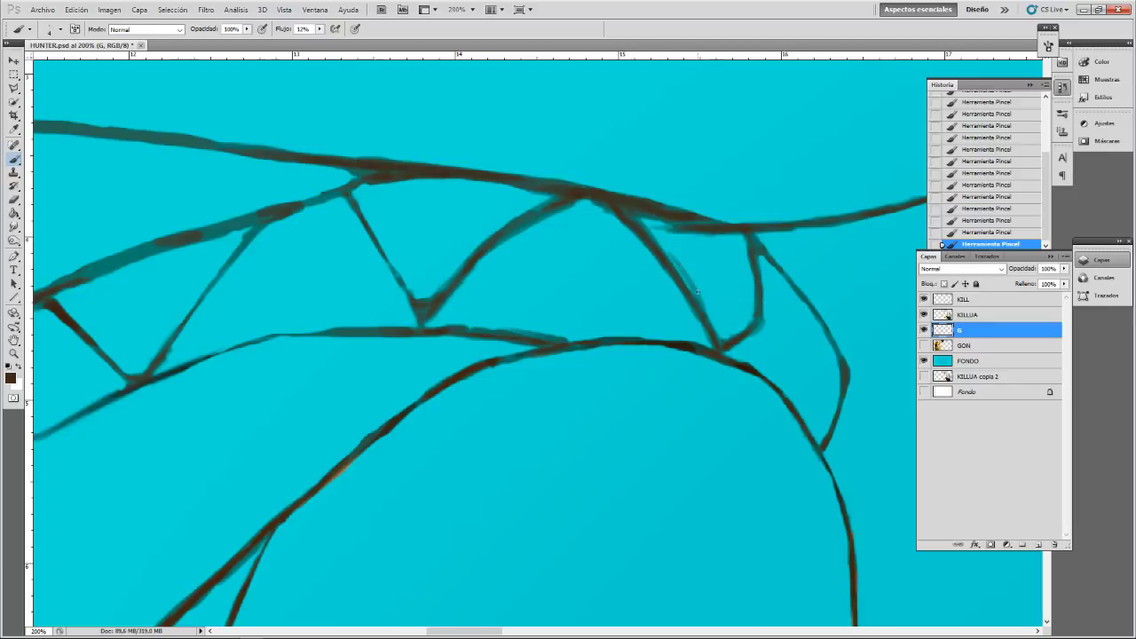
# - Erase the pale outer edge of the arch's descending line and smooth the small adjoining fold's corner
pyautogui.press('e')
pyautogui.moveTo(665, 242)
pyautogui.mouseDown()
pyautogui.moveTo(645, 218)
pyautogui.moveTo(703, 300)
pyautogui.moveTo(693, 285)
pyautogui.moveTo(732, 321)
pyautogui.moveTo(755, 302)
pyautogui.mouseUp()
pyautogui.moveTo(754, 300); pyautogui.dragTo(740, 331)
pyautogui.moveTo(742, 328)
pyautogui.mouseDown()
pyautogui.moveTo(731, 337)
pyautogui.moveTo(744, 321)
pyautogui.mouseUp()
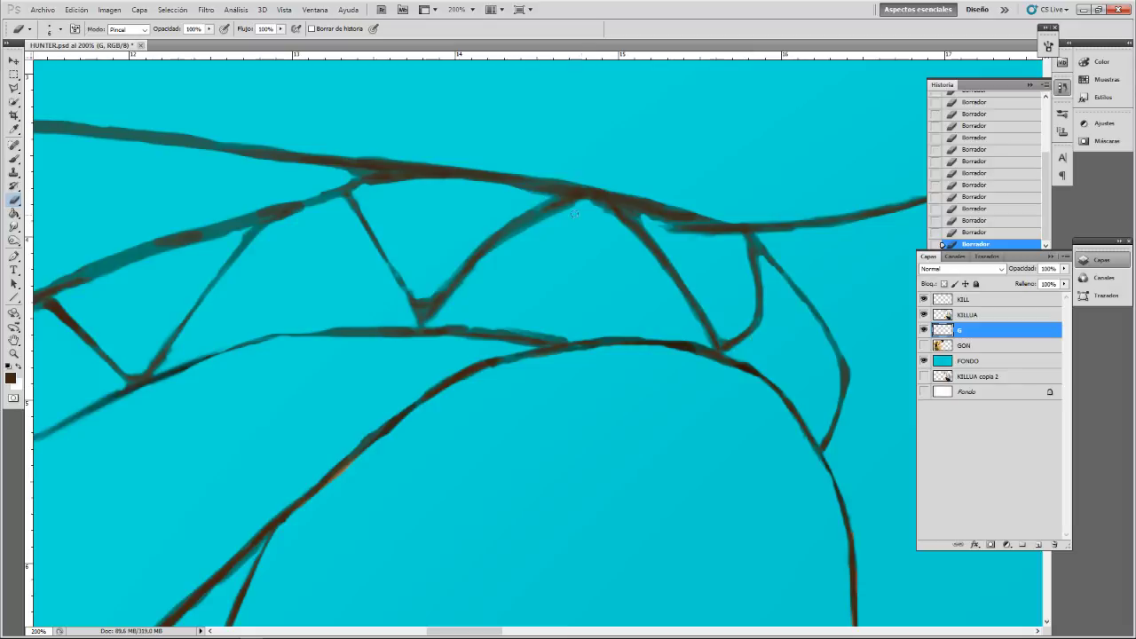
# - Erase the pale inner edge of the arch's rising line and sharpen the V-shaped tip beside it with a larger Eraser
pyautogui.press(']')
pyautogui.moveTo(570, 206); pyautogui.dragTo(486, 265)
pyautogui.moveTo(550, 214); pyautogui.dragTo(502, 254)
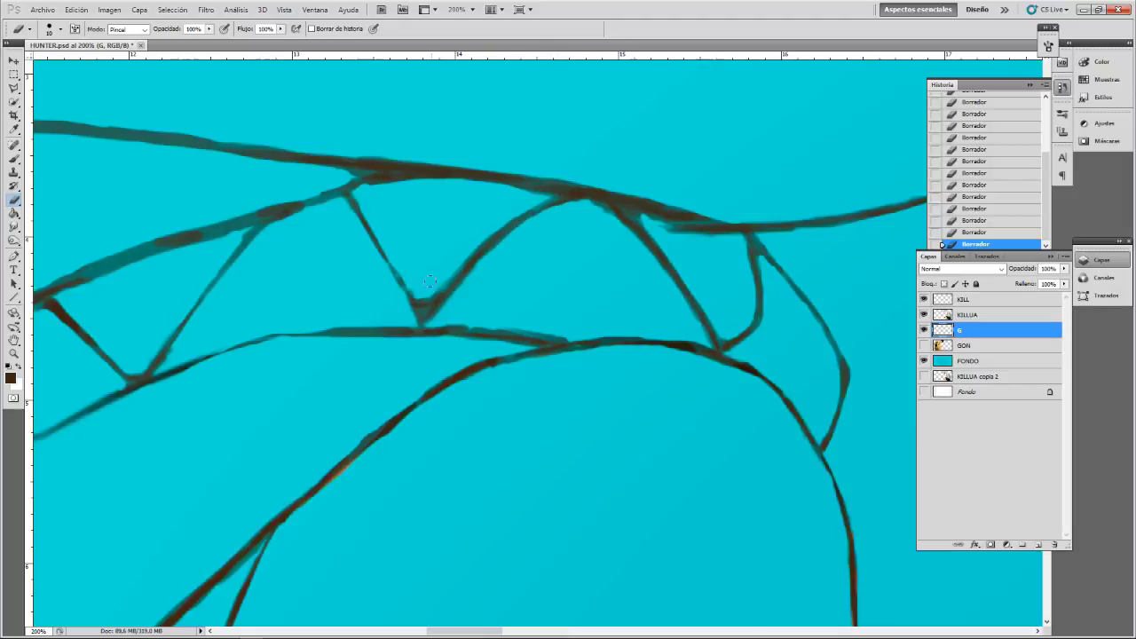
pyautogui.moveTo(435, 289)
pyautogui.mouseDown()
pyautogui.moveTo(427, 297)
pyautogui.moveTo(434, 285)
pyautogui.moveTo(420, 293)
pyautogui.moveTo(435, 291)
pyautogui.moveTo(405, 276)
pyautogui.mouseUp()
# - Thin the lower curved band line along both edges with the Eraser, up to its junction with the rounded contour
pyautogui.moveTo(525, 325)
pyautogui.mouseDown()
pyautogui.moveTo(570, 338)
pyautogui.moveTo(497, 325)
pyautogui.mouseUp()
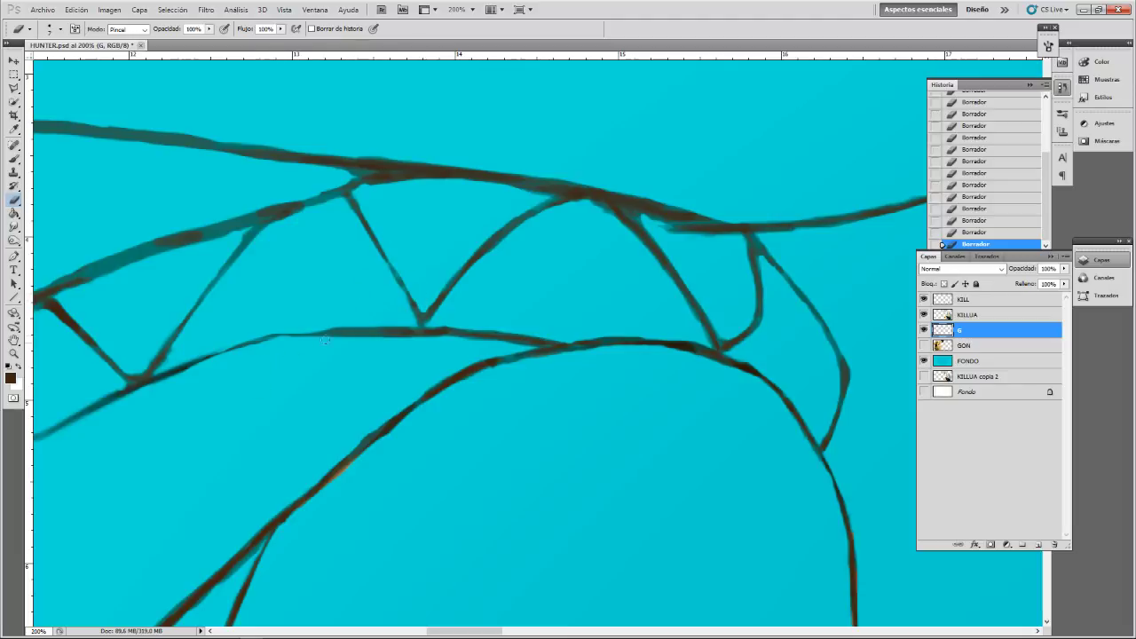
pyautogui.press(']')
pyautogui.press(']')
pyautogui.moveTo(319, 340); pyautogui.dragTo(368, 341)
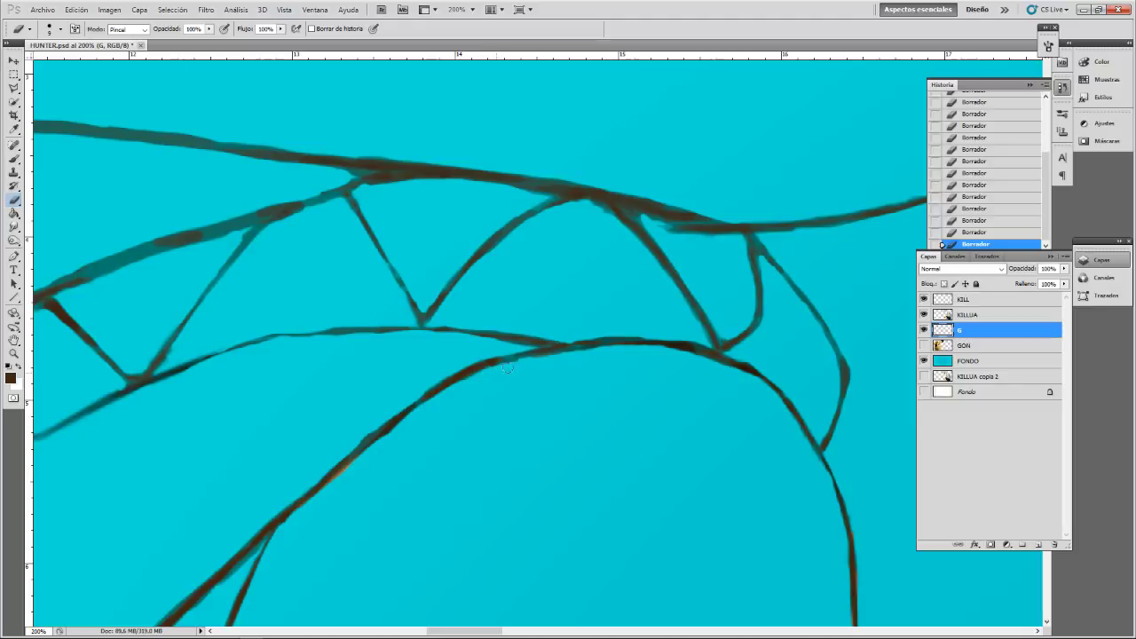
pyautogui.moveTo(577, 354); pyautogui.dragTo(597, 350)
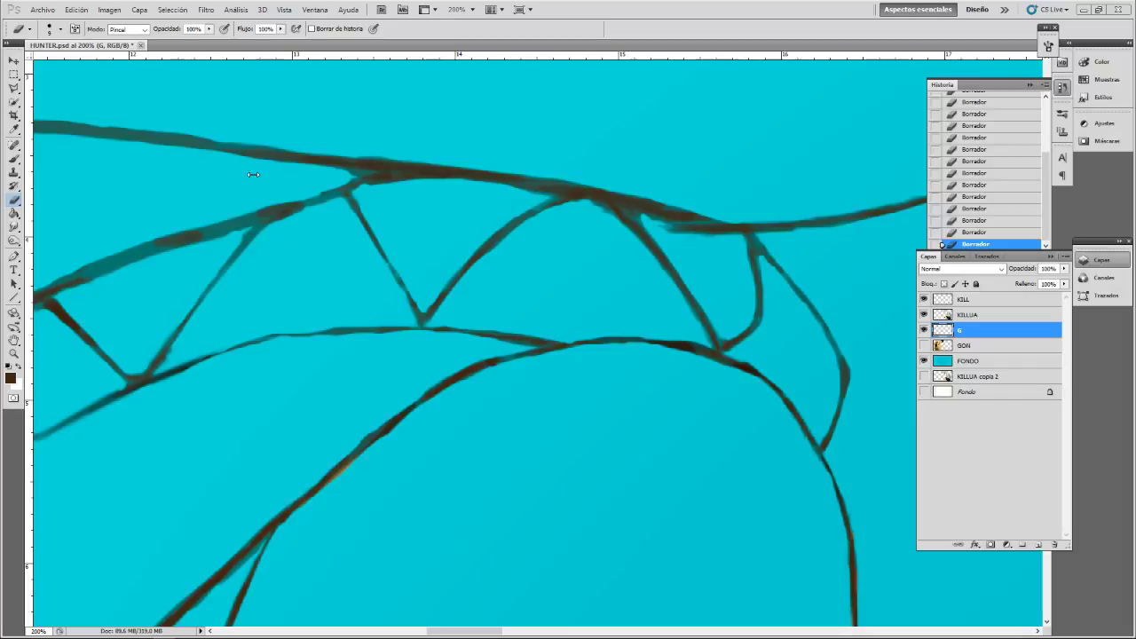
# - Erase the rough edges of the upper band's lower line and clean the notch where it joins the top line
pyautogui.click(293, 230)
pyautogui.press(']')
pyautogui.press(']')
pyautogui.moveTo(275, 230)
pyautogui.mouseDown()
pyautogui.moveTo(303, 217)
pyautogui.moveTo(284, 202)
pyautogui.moveTo(255, 205)
pyautogui.moveTo(291, 190)
pyautogui.mouseUp()
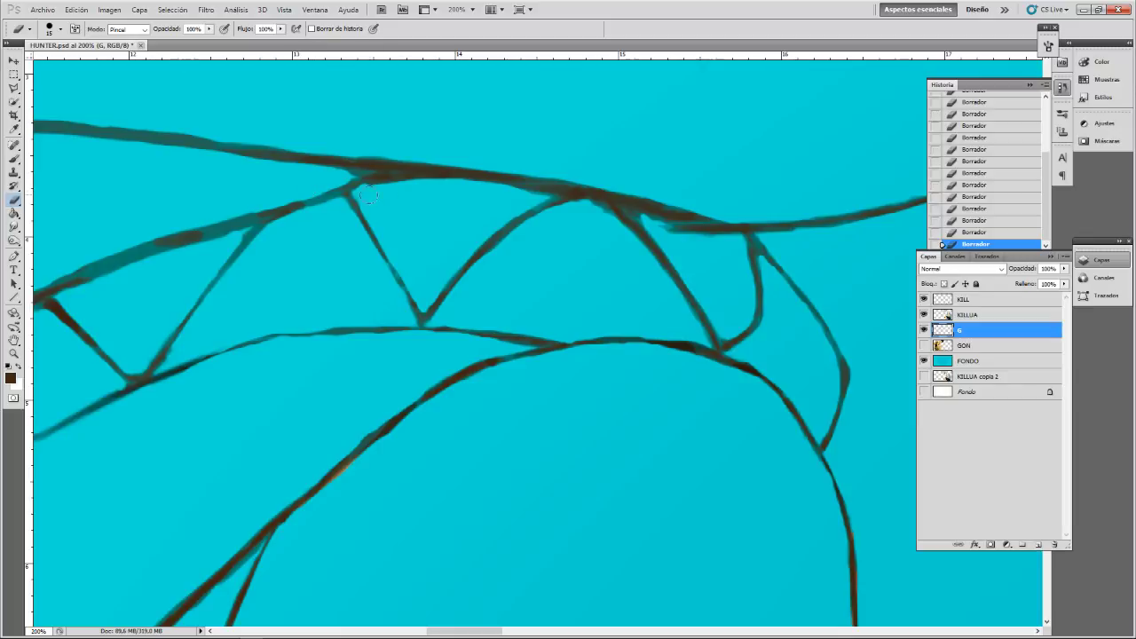
pyautogui.moveTo(391, 186)
pyautogui.mouseDown()
pyautogui.moveTo(379, 189)
pyautogui.moveTo(444, 185)
pyautogui.moveTo(330, 174)
pyautogui.moveTo(368, 171)
pyautogui.moveTo(334, 169)
pyautogui.moveTo(350, 170)
pyautogui.mouseUp()
# - Refine the inner edges of the arch between the upper and lower bands with a smaller Eraser
pyautogui.press('[')
pyautogui.press('[')
pyautogui.moveTo(510, 236); pyautogui.dragTo(487, 257)
pyautogui.moveTo(536, 215); pyautogui.dragTo(481, 262)
pyautogui.moveTo(552, 211); pyautogui.dragTo(531, 216)
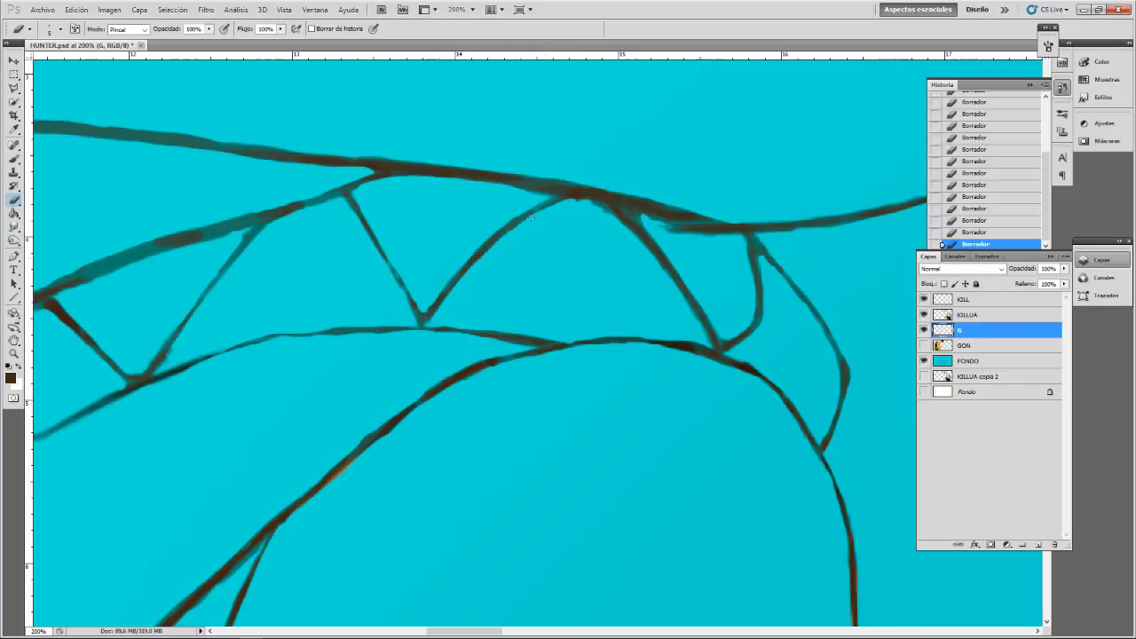
pyautogui.moveTo(608, 213)
pyautogui.mouseDown()
pyautogui.moveTo(598, 206)
pyautogui.moveTo(711, 343)
pyautogui.moveTo(696, 314)
pyautogui.mouseUp()
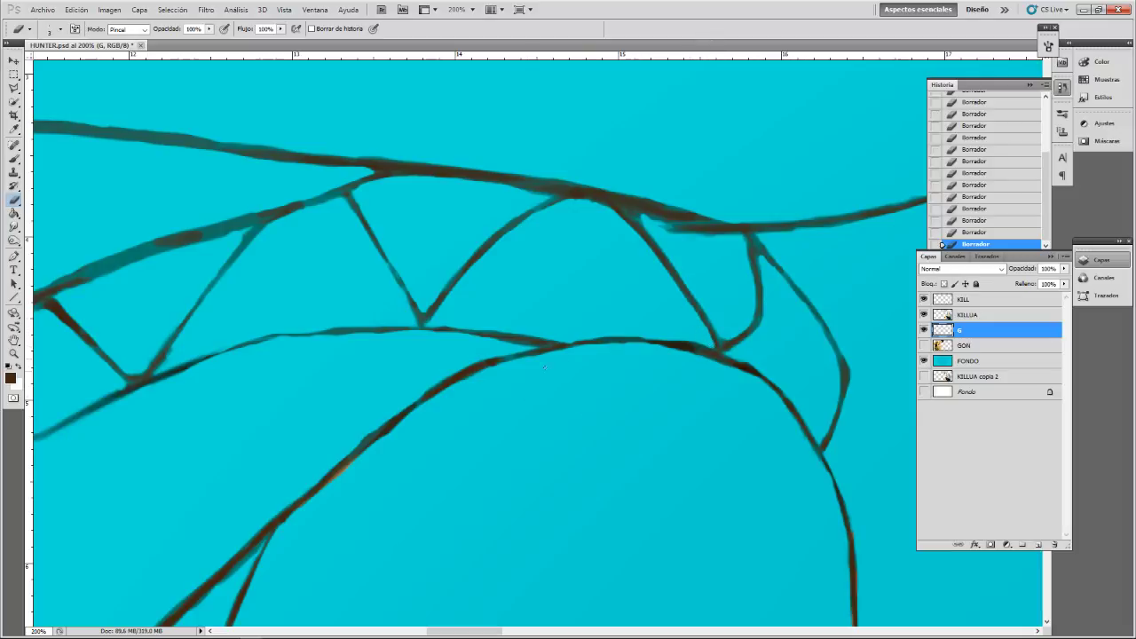
# - Trim the underside of the rounded contour's top and the inner edge of the outer fold's corner with the Eraser
pyautogui.press(']')
pyautogui.moveTo(672, 354)
pyautogui.mouseDown()
pyautogui.moveTo(706, 360)
pyautogui.moveTo(648, 350)
pyautogui.mouseUp()
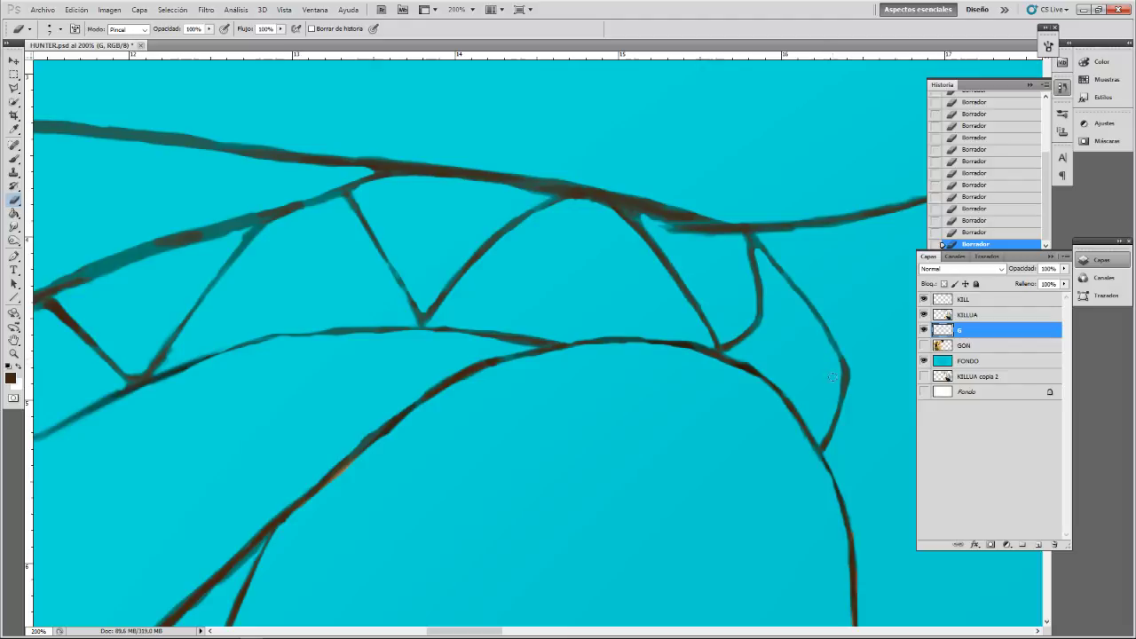
pyautogui.moveTo(837, 387); pyautogui.dragTo(837, 372)
# - Smooth the inner edge of the rounded contour with the Eraser, undoing the last stroke on its steep side
pyautogui.moveTo(791, 497); pyautogui.dragTo(695, 278)
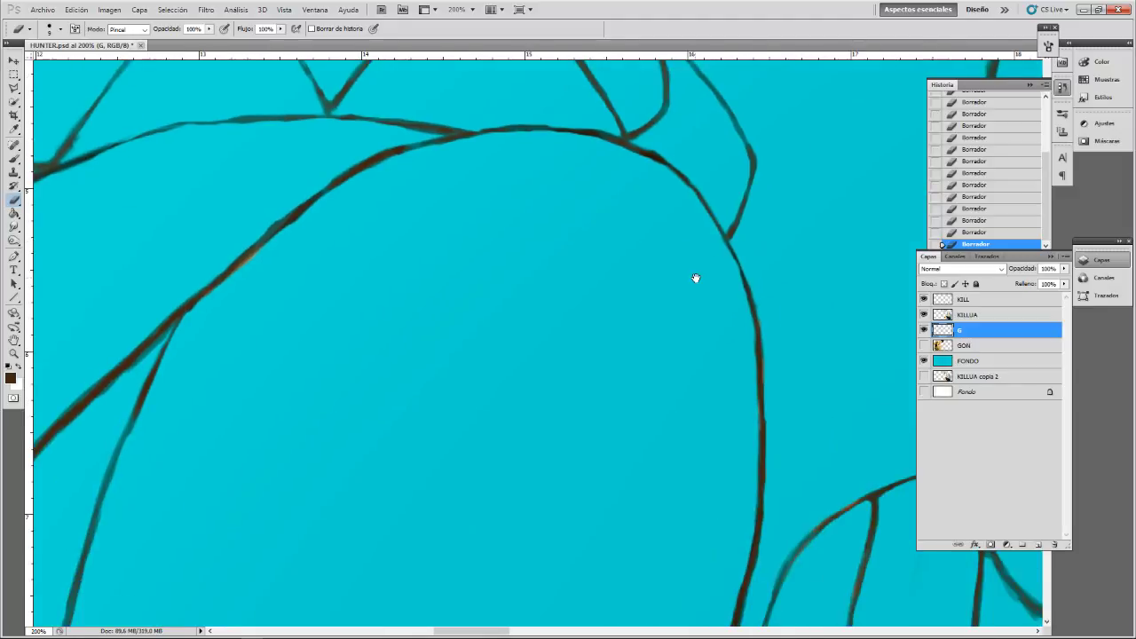
pyautogui.press(']')
pyautogui.moveTo(746, 339); pyautogui.dragTo(749, 358)
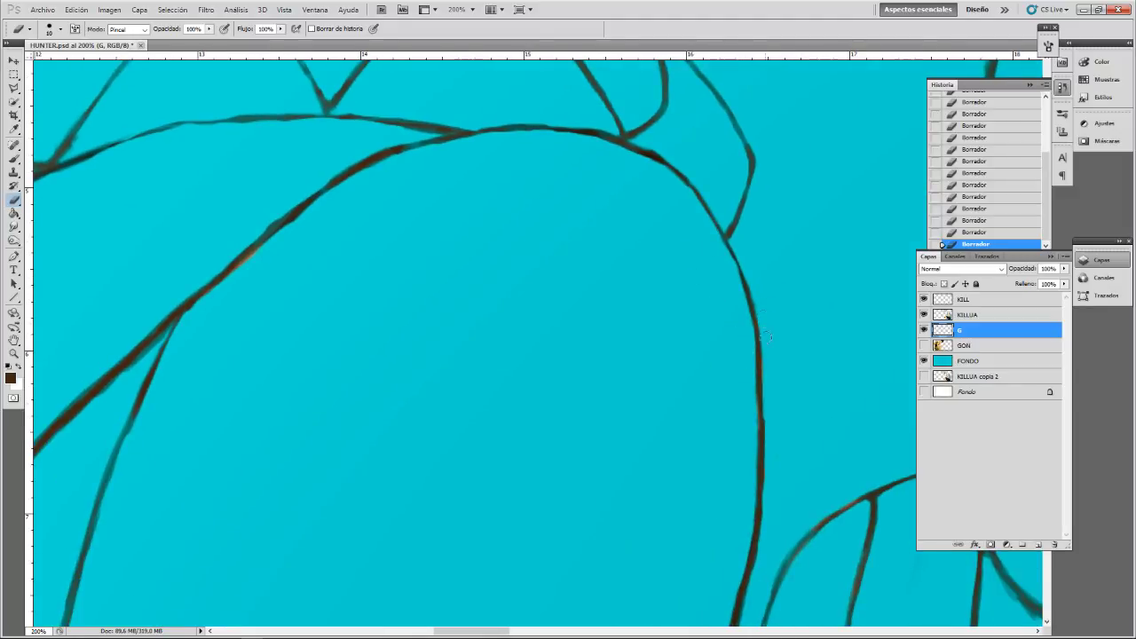
pyautogui.hotkey('ctrl', 'z')
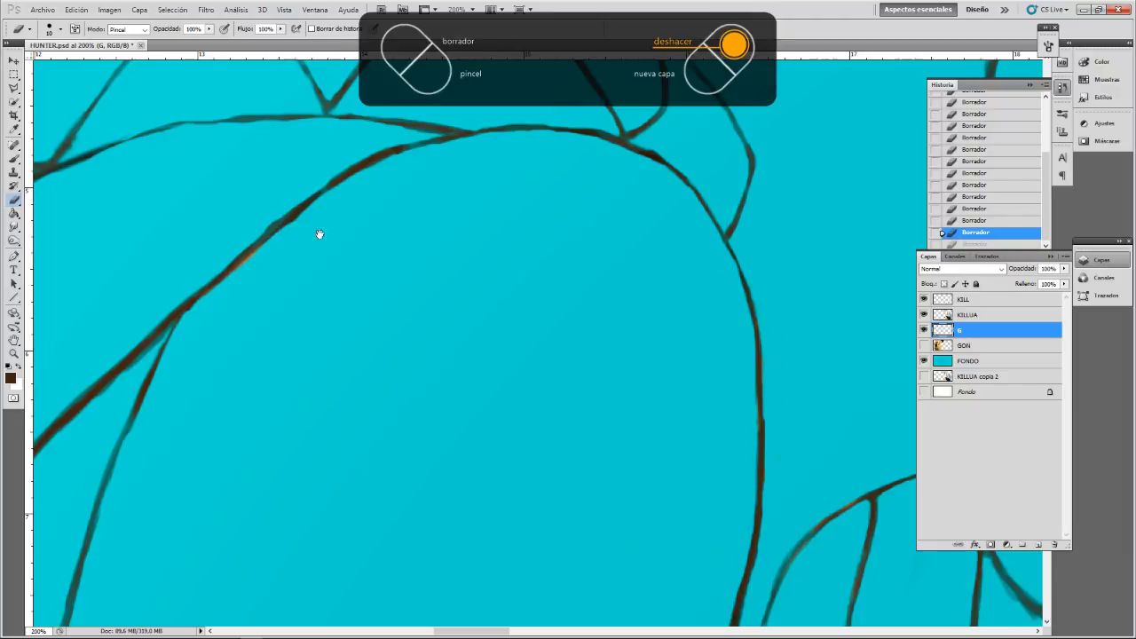
pyautogui.moveTo(403, 158); pyautogui.dragTo(448, 153)
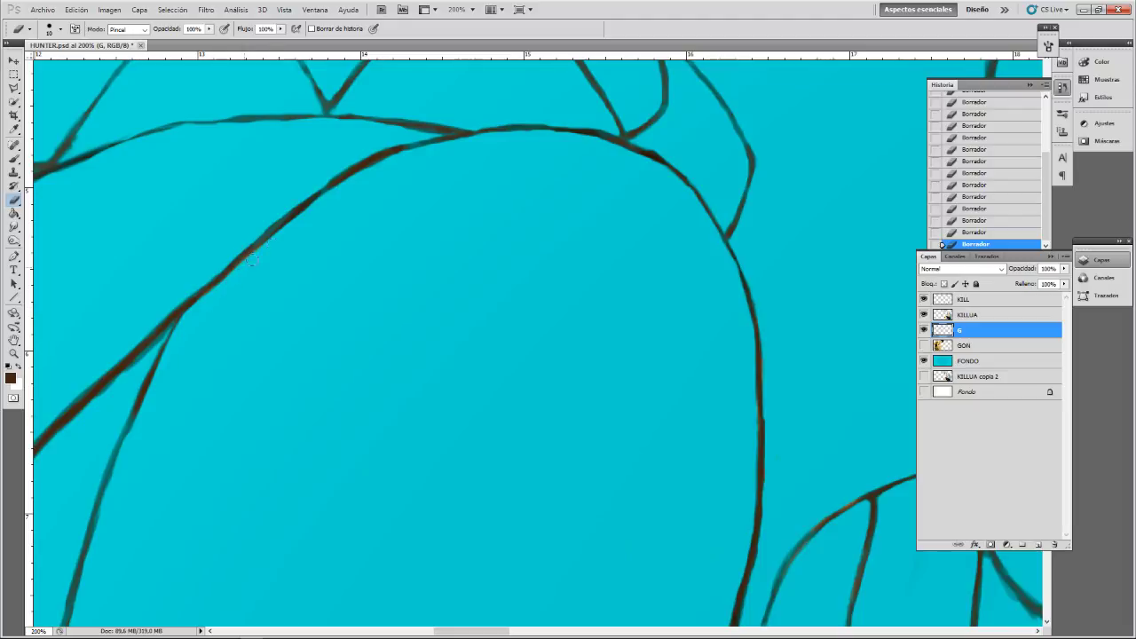
# - Paint over the diagonal line just below the fork with the Brush, and undo the last brush stroke
pyautogui.moveTo(149, 272)
pyautogui.mouseDown()
pyautogui.moveTo(274, 248)
pyautogui.moveTo(374, 285)
pyautogui.moveTo(390, 280)
pyautogui.mouseUp()
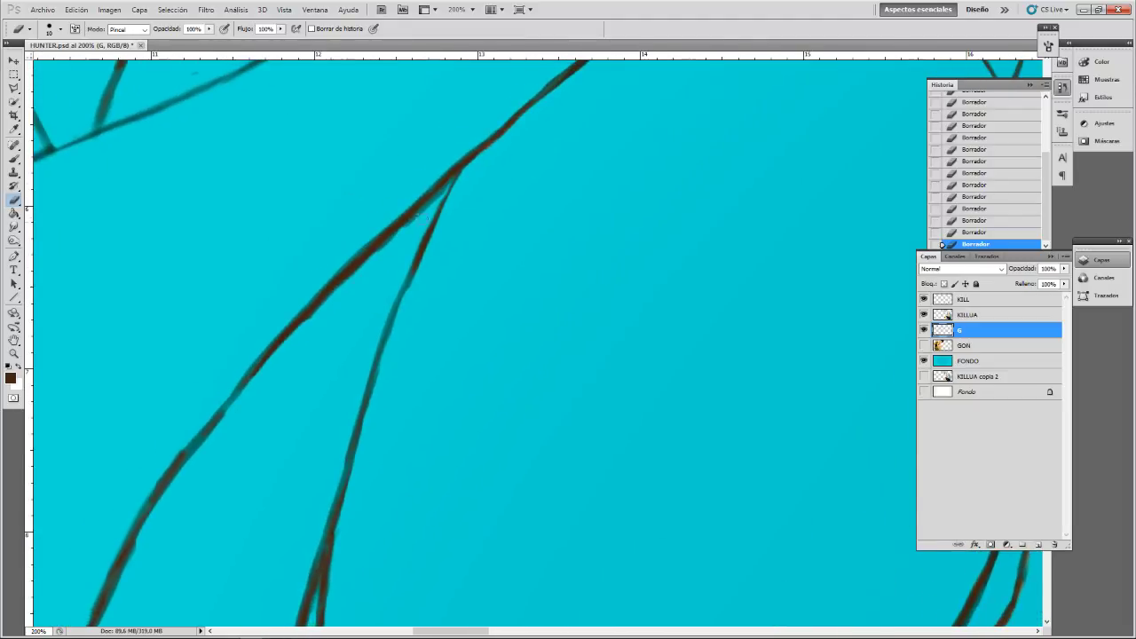
pyautogui.press('m')
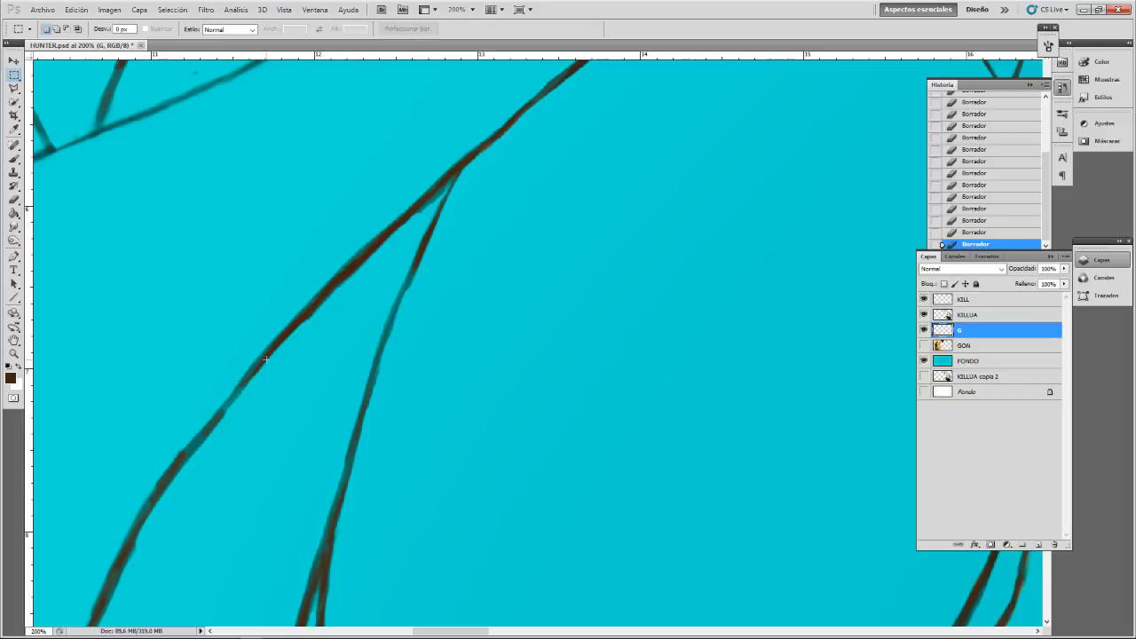
pyautogui.press('b')
pyautogui.moveTo(444, 188); pyautogui.dragTo(409, 226)
pyautogui.hotkey('ctrl', 'z')
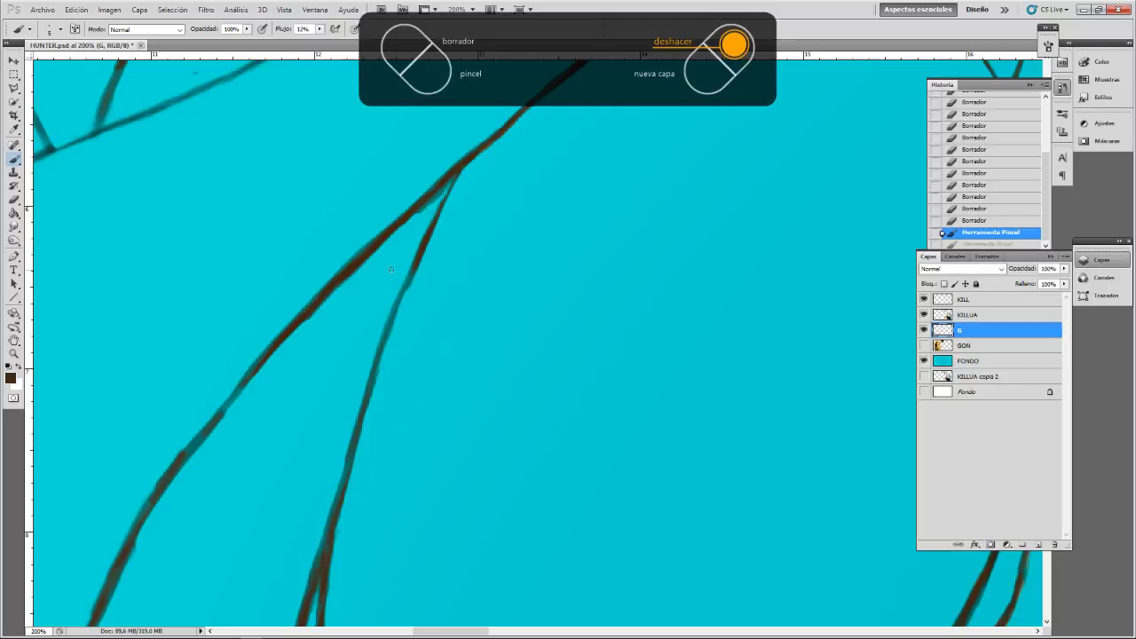
# - Erase the pale excess inside the fork between the thick diagonal line and the thin branch with a smaller Eraser
pyautogui.press('e')
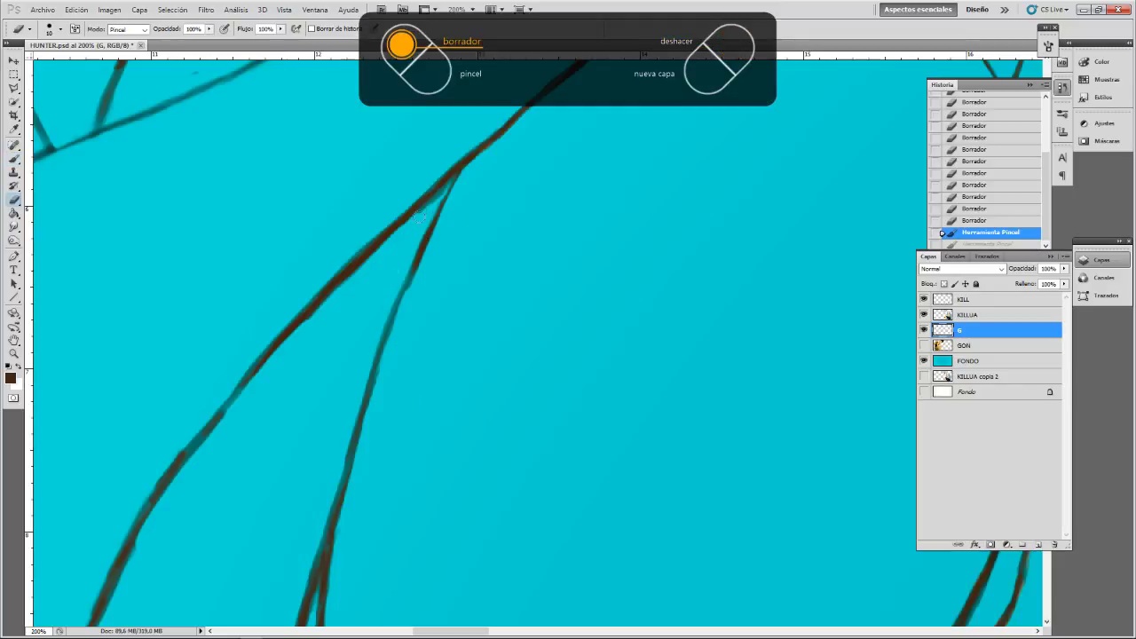
pyautogui.click(419, 276)
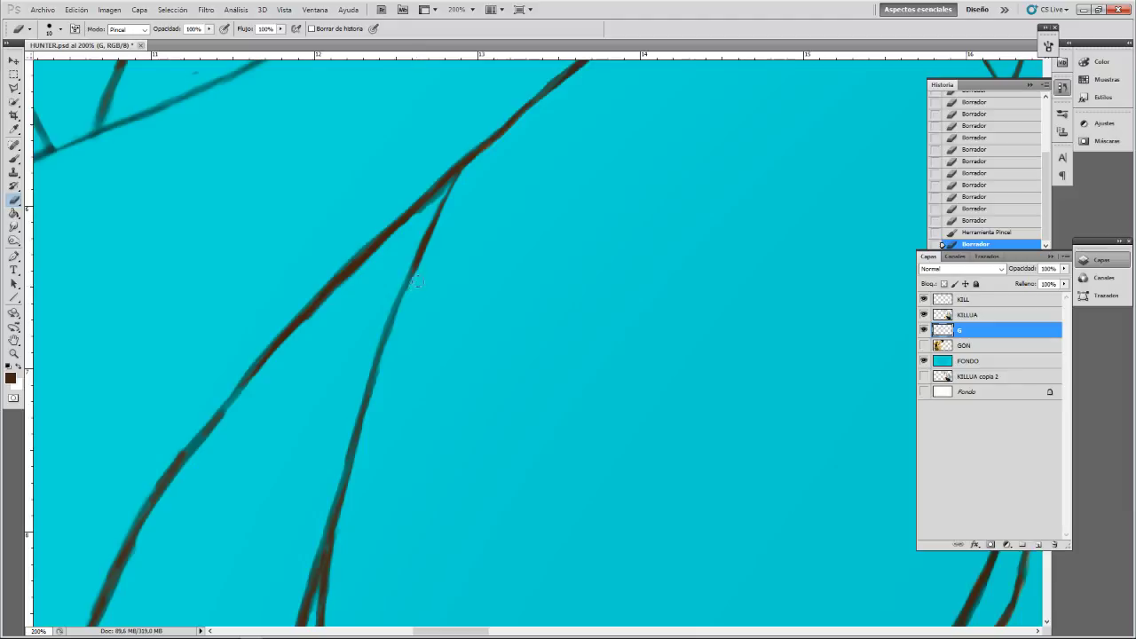
pyautogui.press('[')
pyautogui.press('[')
pyautogui.press('[')
pyautogui.click(419, 214)
pyautogui.click(424, 210)
pyautogui.click(428, 207)
pyautogui.click(437, 197)
pyautogui.click(426, 206)
pyautogui.click(441, 193)
pyautogui.click(443, 190)
pyautogui.click(445, 188)
pyautogui.click(449, 183)
pyautogui.click(452, 176)
pyautogui.click(455, 175)
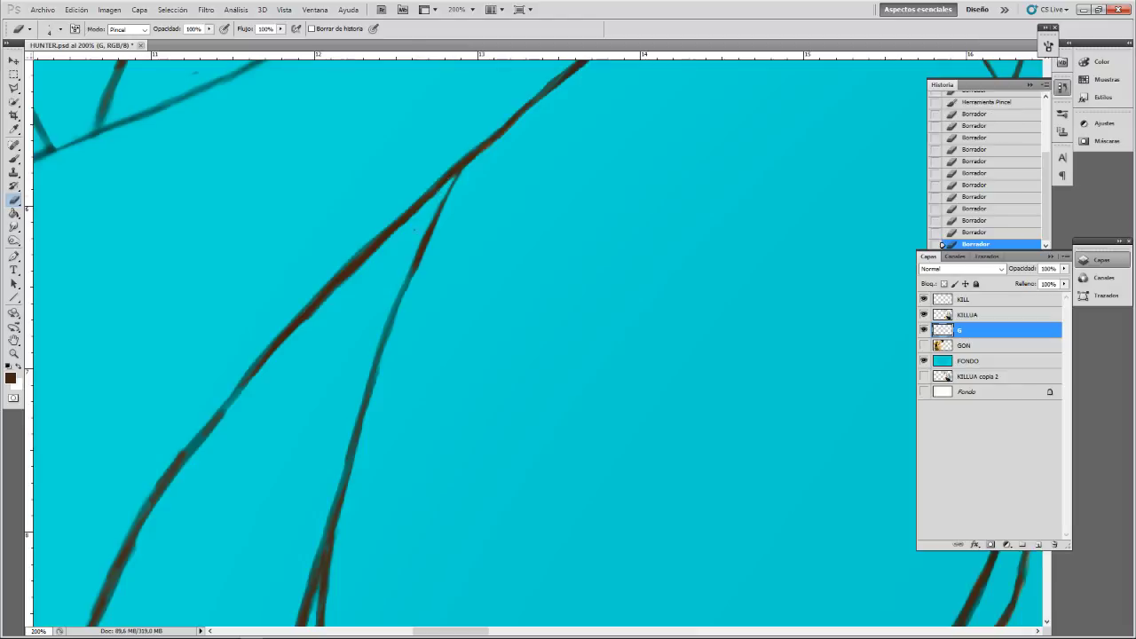
# - Trim the rough edges of the thick diagonal line below the fork with a larger Eraser
pyautogui.click(311, 344)
pyautogui.moveTo(343, 287)
pyautogui.mouseDown()
pyautogui.moveTo(369, 260)
pyautogui.moveTo(364, 269)
pyautogui.mouseUp()
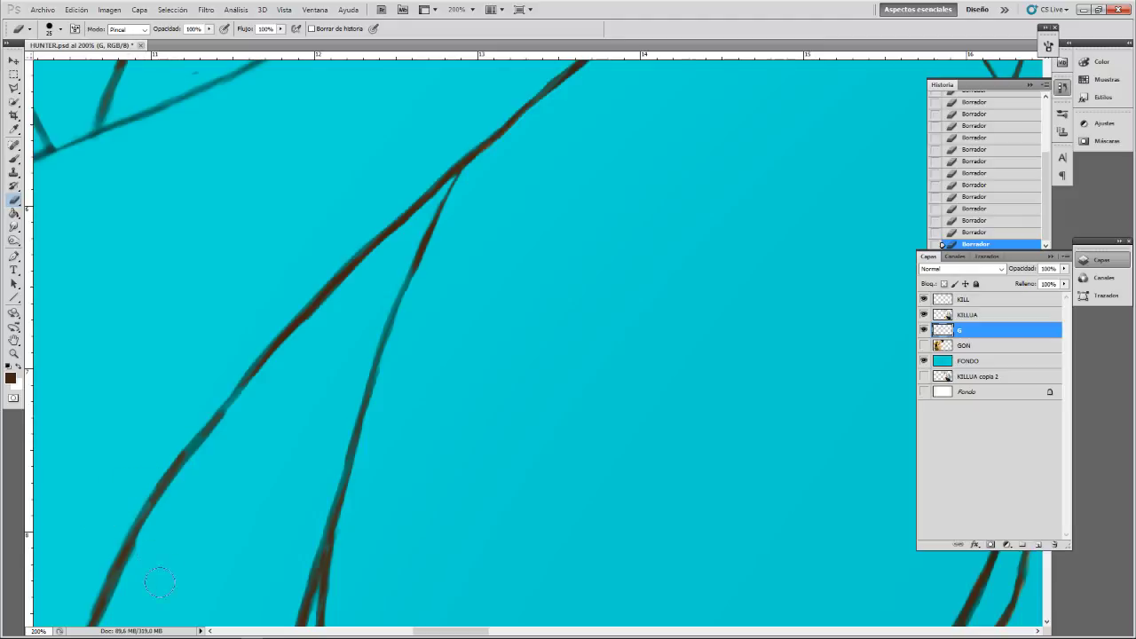
pyautogui.press('m')
pyautogui.moveTo(179, 530); pyautogui.dragTo(346, 284)
pyautogui.moveTo(267, 352); pyautogui.dragTo(278, 374)
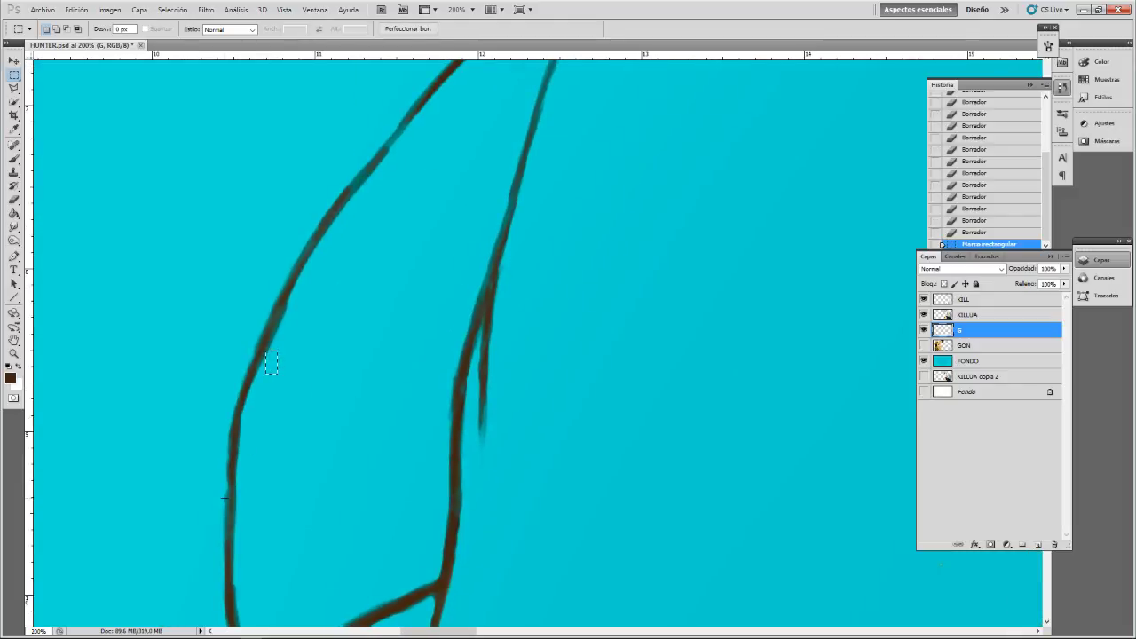
pyautogui.press('b')
pyautogui.press('e')
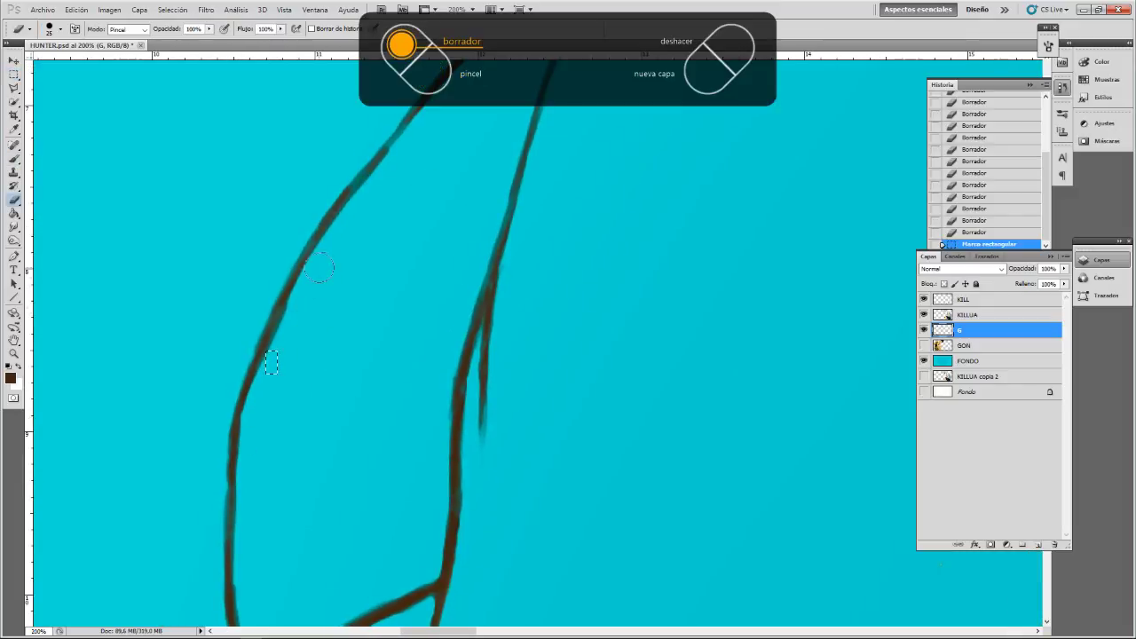
pyautogui.click(977, 242)
pyautogui.click(975, 233)
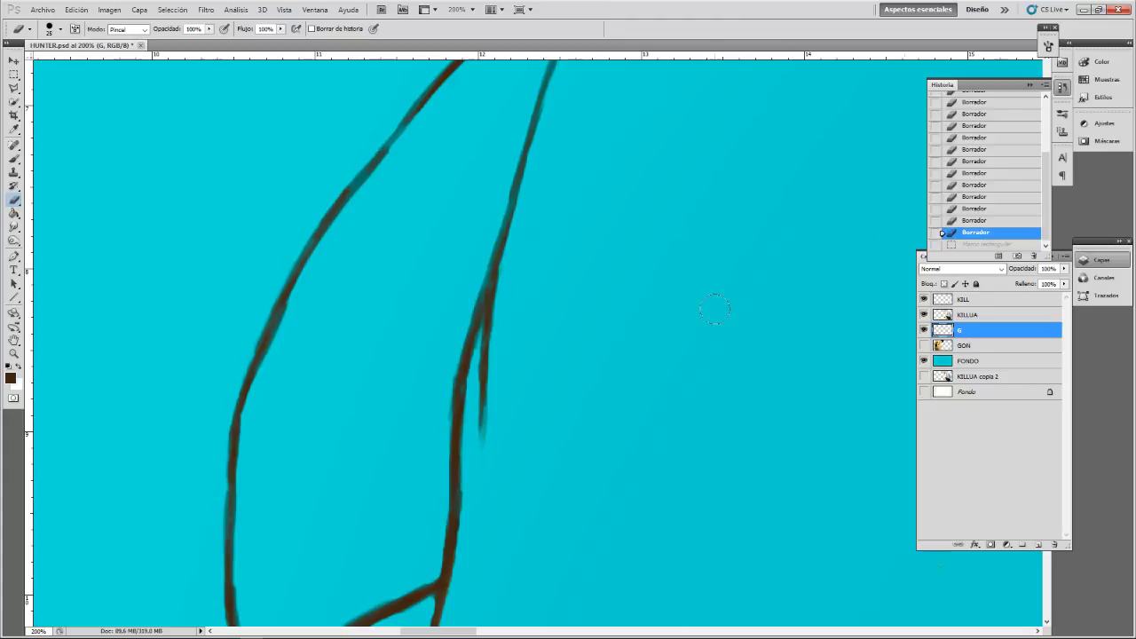
# - Erase the rough inner edge along the middle of the long curved line descending from the fork
pyautogui.click(310, 369)
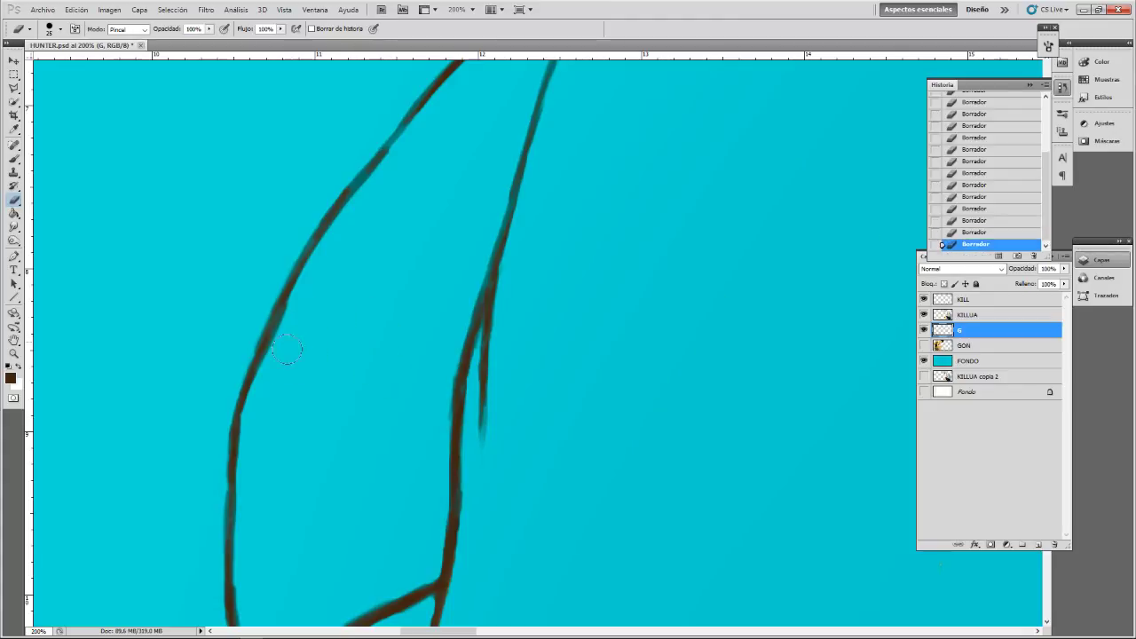
pyautogui.moveTo(299, 313); pyautogui.dragTo(281, 353)
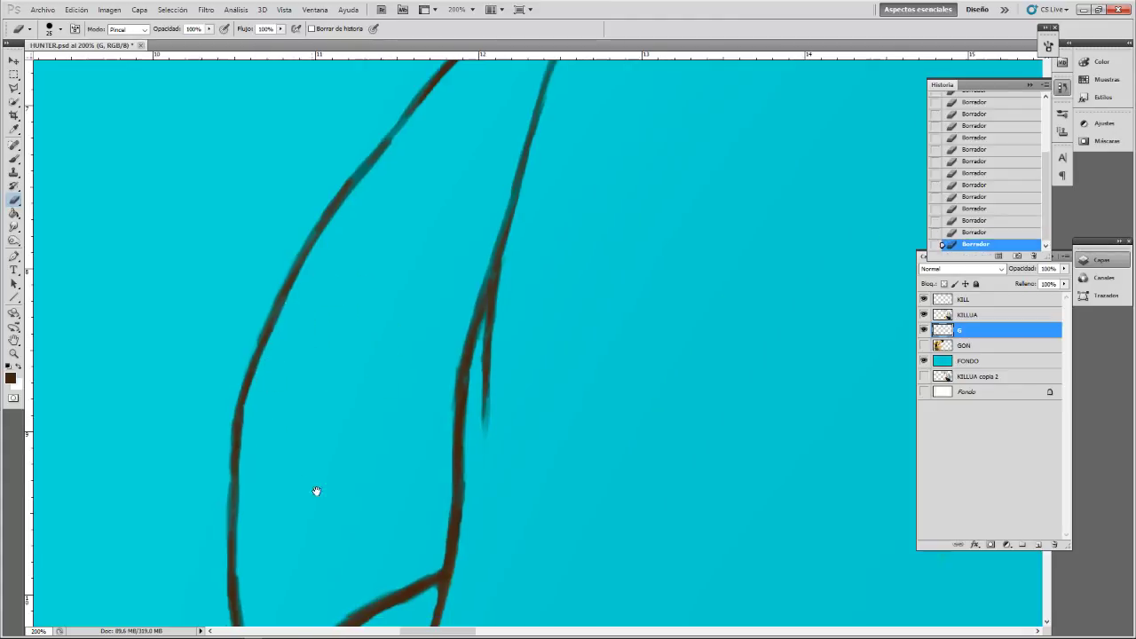
# - Erase the rough edges of the slanted line connecting the two descending lines, including the corner where the long curve meets it
pyautogui.moveTo(314, 492); pyautogui.dragTo(360, 332)
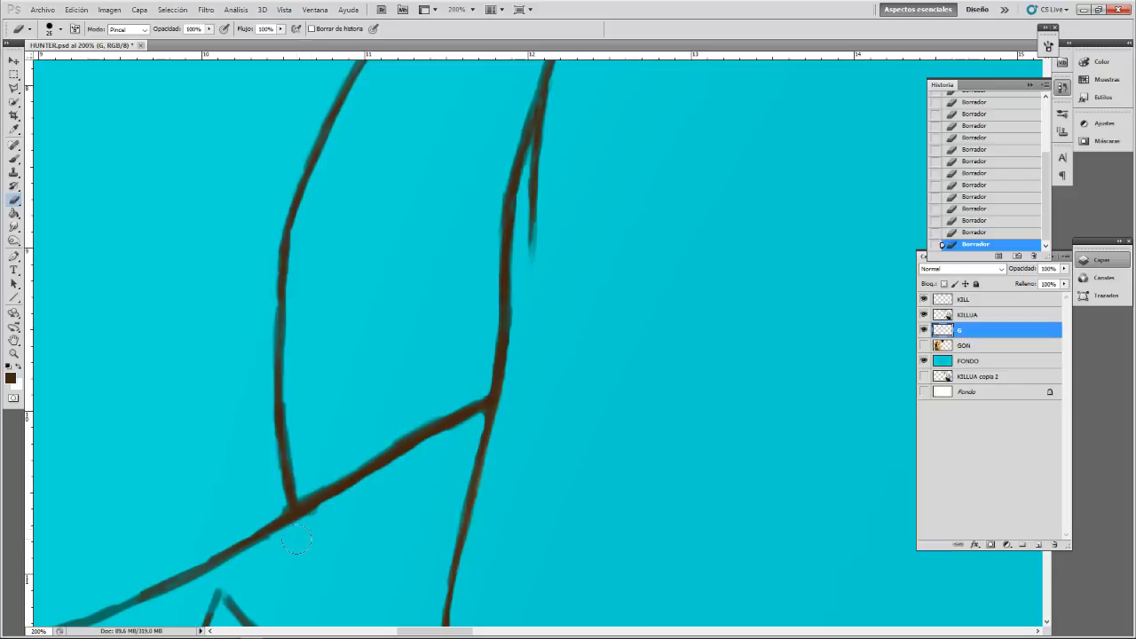
pyautogui.moveTo(282, 528); pyautogui.dragTo(312, 513)
pyautogui.moveTo(440, 418); pyautogui.dragTo(399, 424)
pyautogui.moveTo(461, 385)
pyautogui.mouseDown()
pyautogui.moveTo(466, 404)
pyautogui.moveTo(400, 424)
pyautogui.mouseUp()
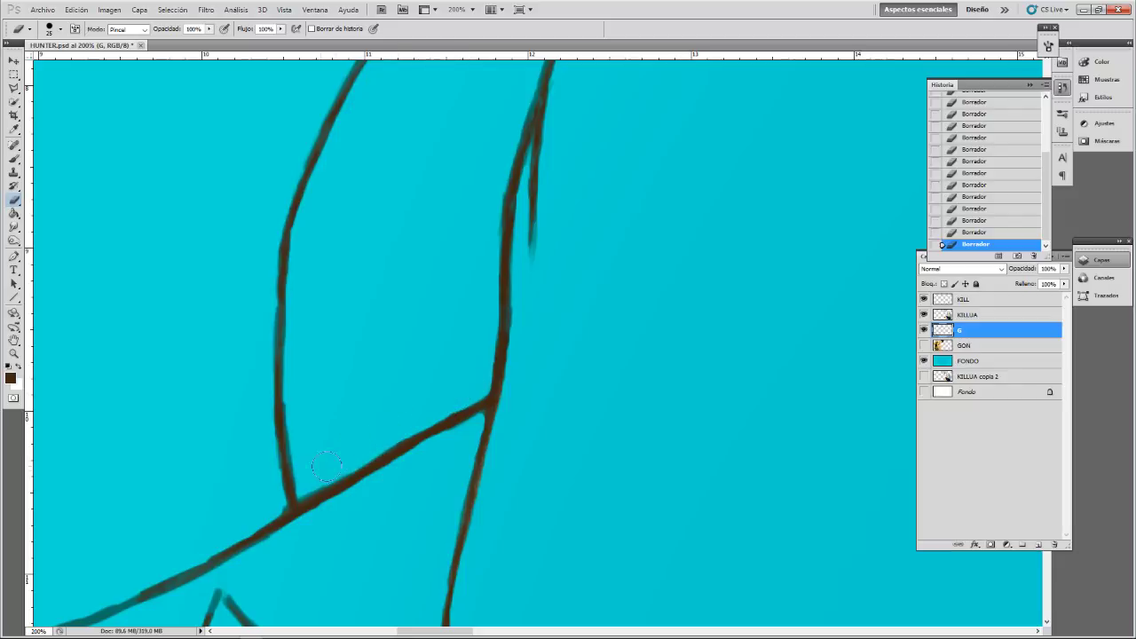
pyautogui.press('[')
pyautogui.press('[')
pyautogui.moveTo(312, 480)
pyautogui.mouseDown()
pyautogui.moveTo(328, 475)
pyautogui.moveTo(304, 494)
pyautogui.moveTo(316, 488)
pyautogui.mouseUp()
# - Smooth the outer edge of the long curved line with the Eraser, working up towards the fork
pyautogui.moveTo(277, 211)
pyautogui.mouseDown()
pyautogui.moveTo(307, 464)
pyautogui.moveTo(305, 451)
pyautogui.mouseUp()
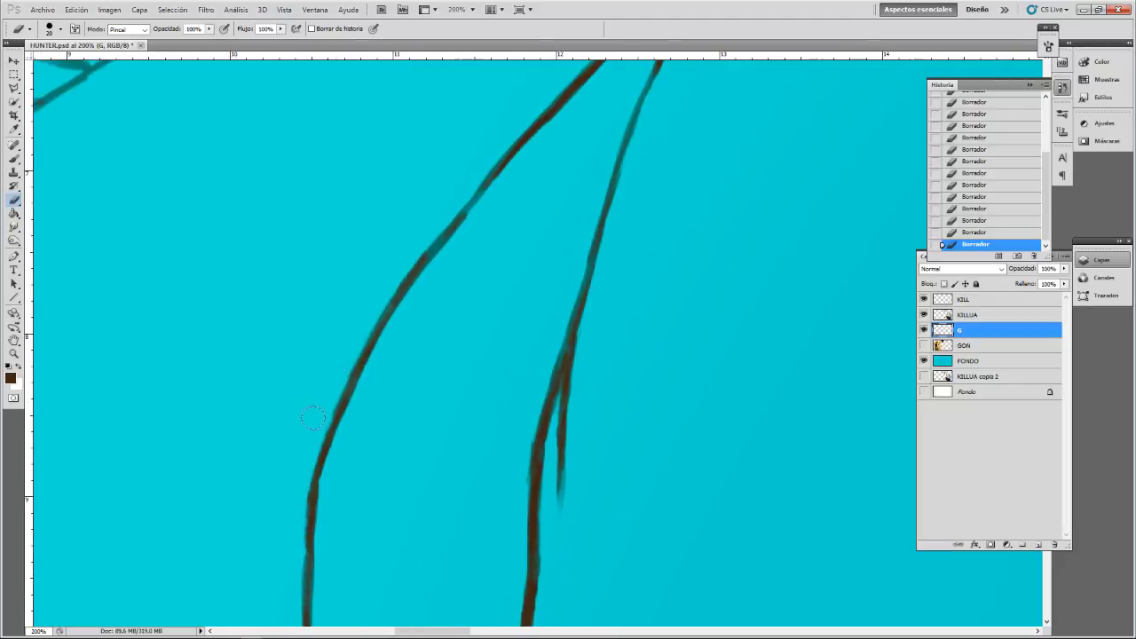
pyautogui.moveTo(329, 396)
pyautogui.mouseDown()
pyautogui.moveTo(373, 308)
pyautogui.moveTo(365, 315)
pyautogui.moveTo(347, 345)
pyautogui.moveTo(451, 205)
pyautogui.moveTo(396, 266)
pyautogui.moveTo(421, 237)
pyautogui.mouseUp()
pyautogui.moveTo(390, 275)
pyautogui.mouseDown()
pyautogui.moveTo(443, 209)
pyautogui.moveTo(359, 397)
pyautogui.moveTo(399, 358)
pyautogui.mouseUp()
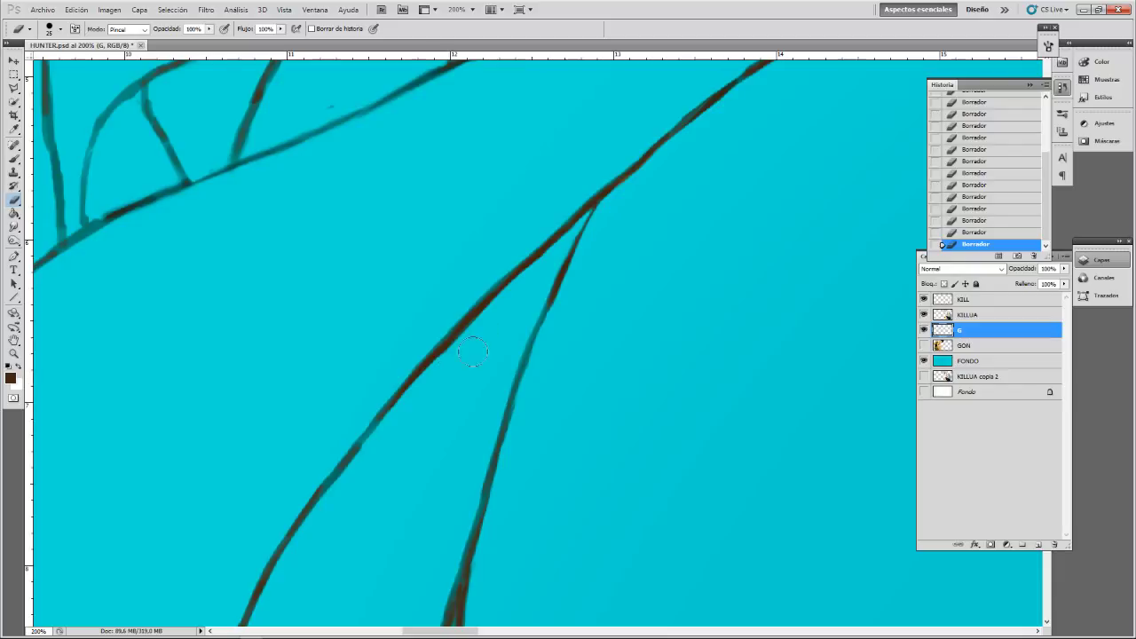
# - Trim both rough edges of the long diagonal line just below the fork with the Eraser, undoing the last stroke
pyautogui.moveTo(474, 339)
pyautogui.mouseDown()
pyautogui.moveTo(494, 298)
pyautogui.moveTo(443, 357)
pyautogui.moveTo(446, 376)
pyautogui.mouseUp()
pyautogui.press('[')
pyautogui.moveTo(523, 275)
pyautogui.mouseDown()
pyautogui.moveTo(499, 299)
pyautogui.moveTo(519, 277)
pyautogui.moveTo(510, 285)
pyautogui.mouseUp()
pyautogui.hotkey('ctrl', 'z')
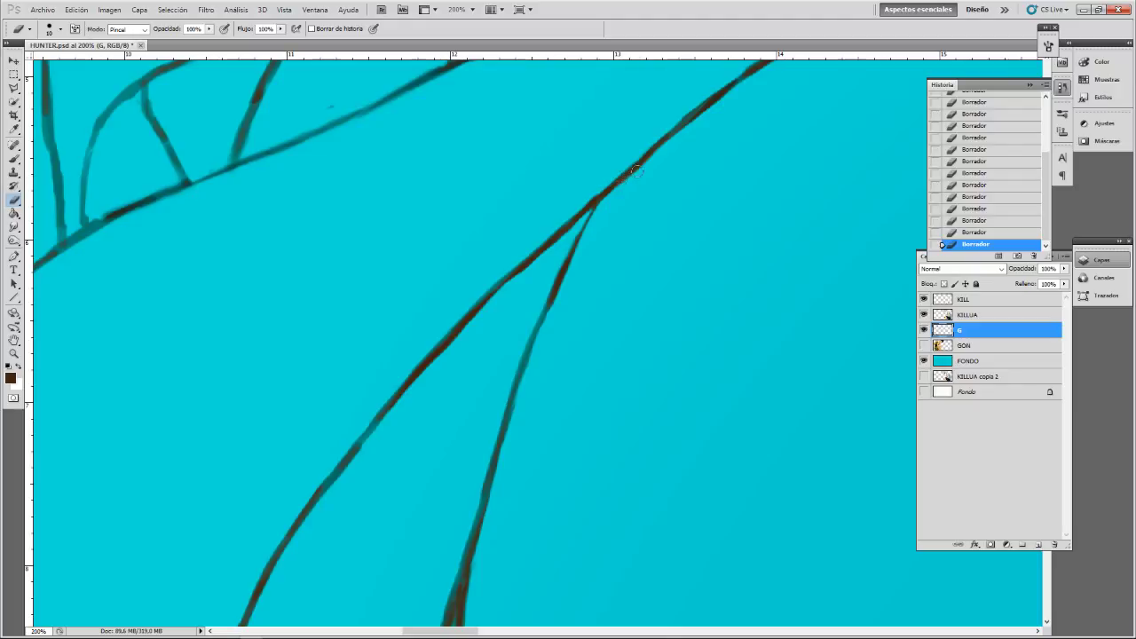
# - Thin the thick upper line of the zigzag band by erasing along its underside between the slanted strokes
pyautogui.moveTo(614, 152); pyautogui.dragTo(553, 375)
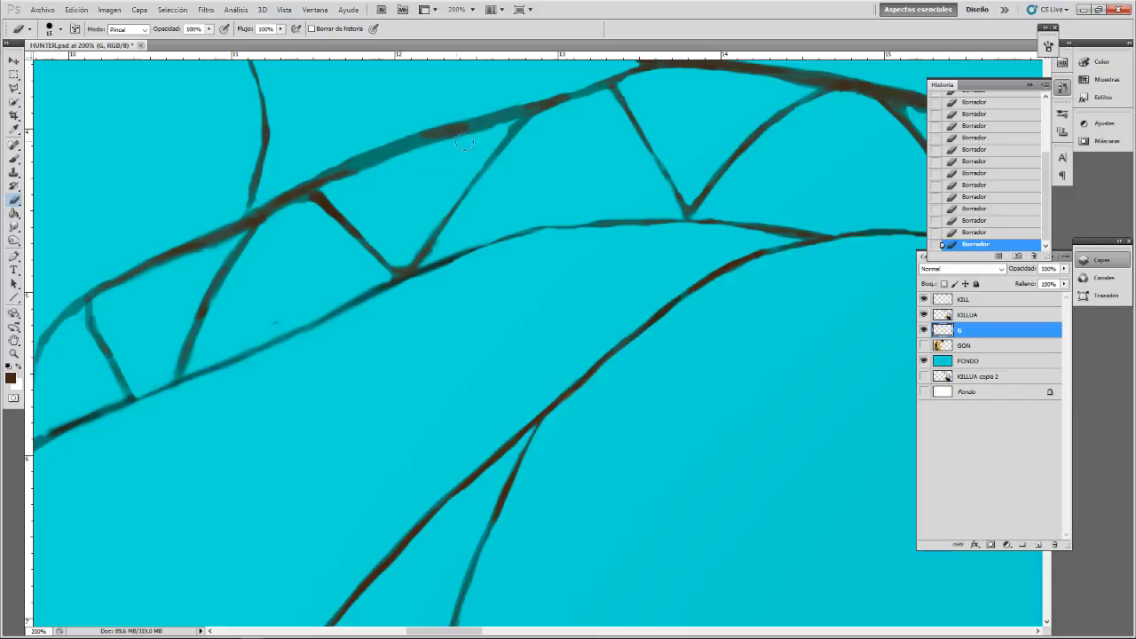
pyautogui.moveTo(485, 131)
pyautogui.mouseDown()
pyautogui.moveTo(329, 187)
pyautogui.moveTo(437, 142)
pyautogui.moveTo(376, 165)
pyautogui.moveTo(426, 144)
pyautogui.moveTo(384, 159)
pyautogui.mouseUp()
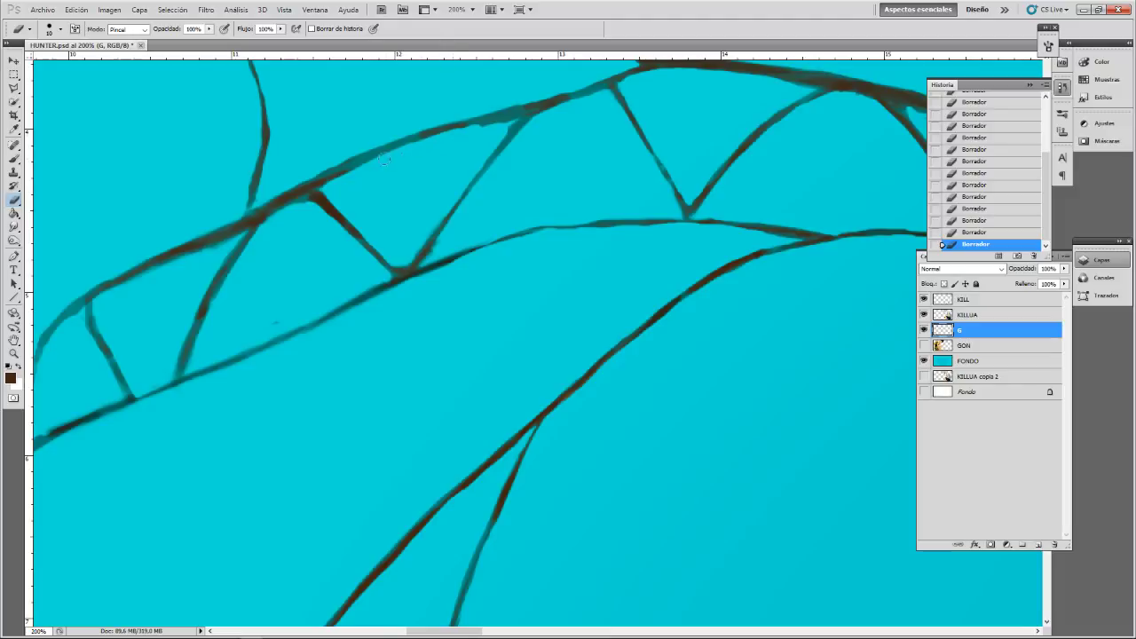
pyautogui.moveTo(477, 132)
pyautogui.mouseDown()
pyautogui.moveTo(513, 128)
pyautogui.moveTo(500, 122)
pyautogui.moveTo(496, 138)
pyautogui.mouseUp()
pyautogui.press('b')
pyautogui.moveTo(453, 120)
pyautogui.mouseDown()
pyautogui.moveTo(481, 113)
pyautogui.moveTo(458, 116)
pyautogui.mouseUp()
pyautogui.hotkey('ctrl', 'z')
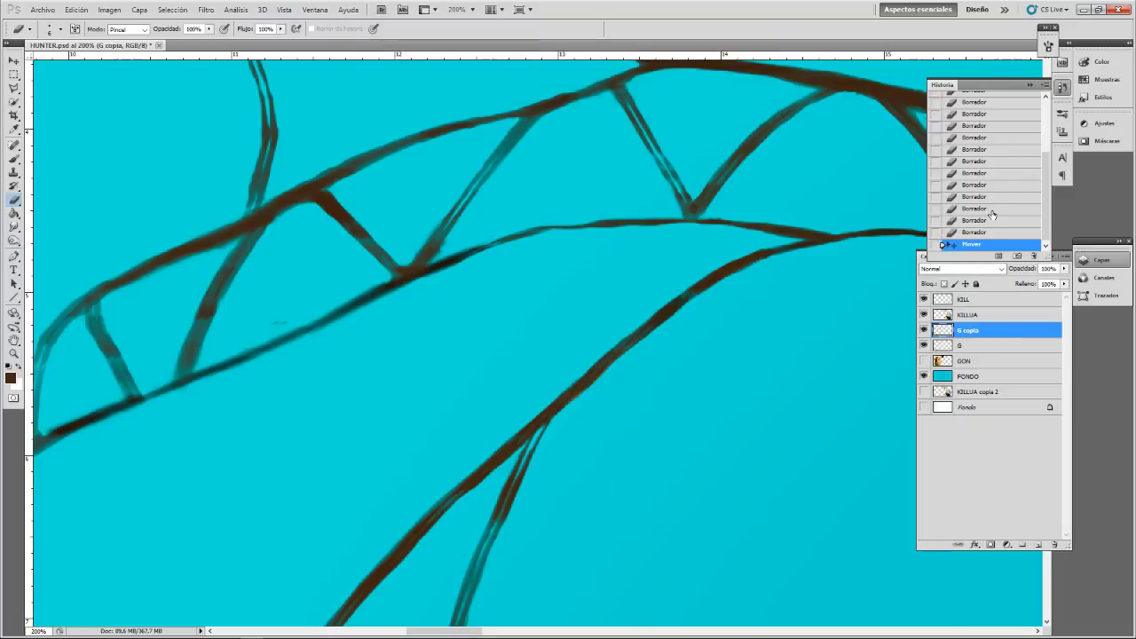
# - Delete the duplicate layer G copia and check the line art against the GON layer, leaving GON hidden
pyautogui.click(924, 331)
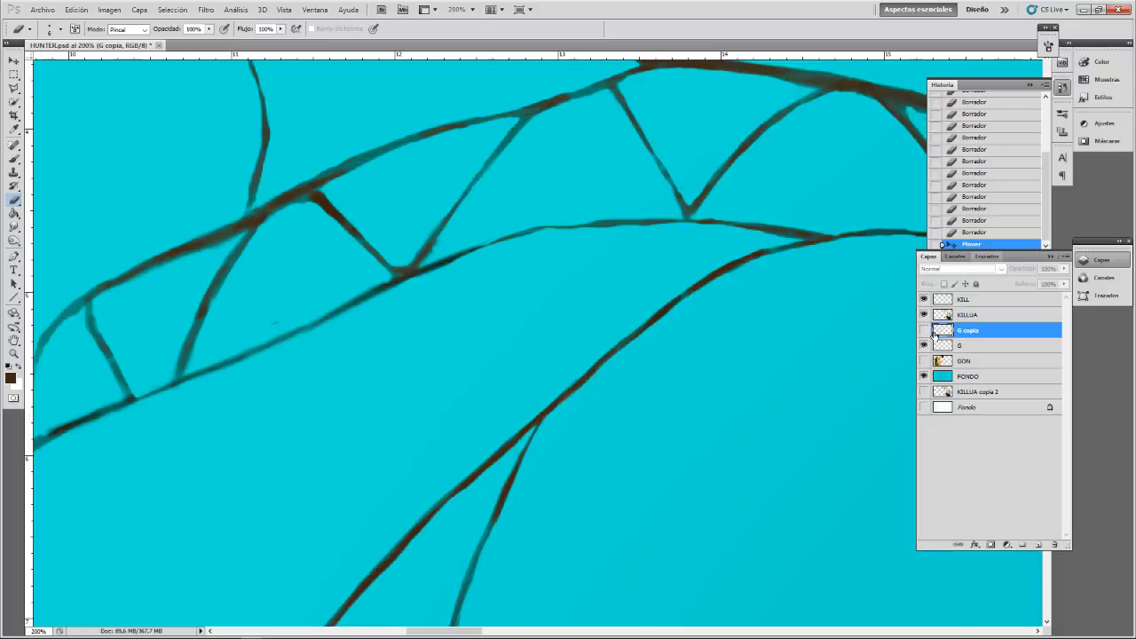
pyautogui.rightClick(975, 332)
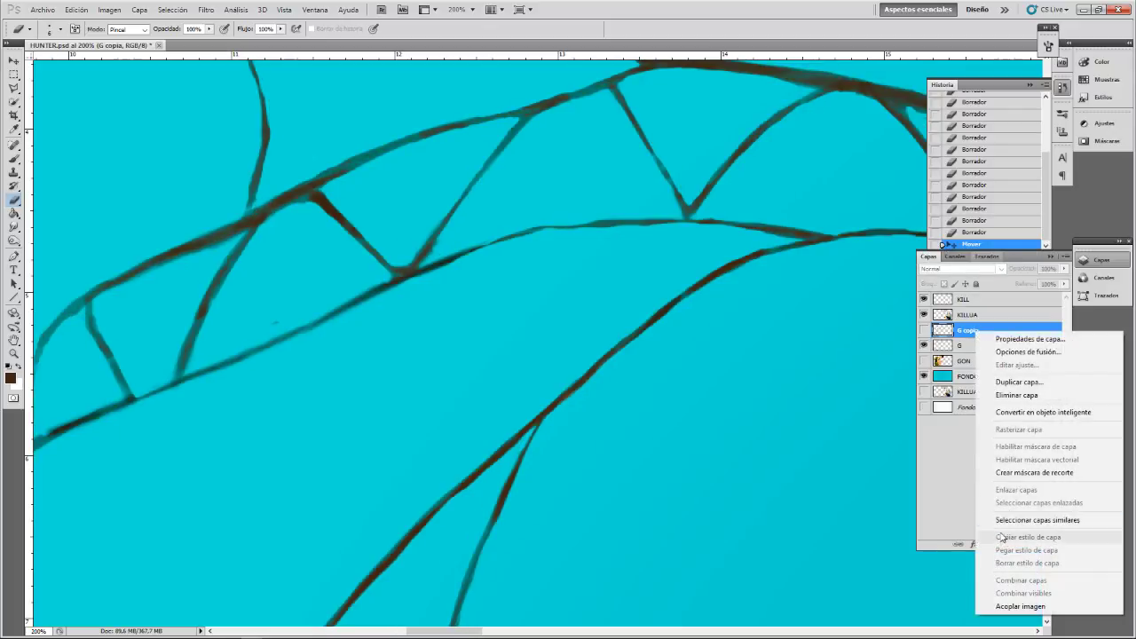
pyautogui.click(1027, 396)
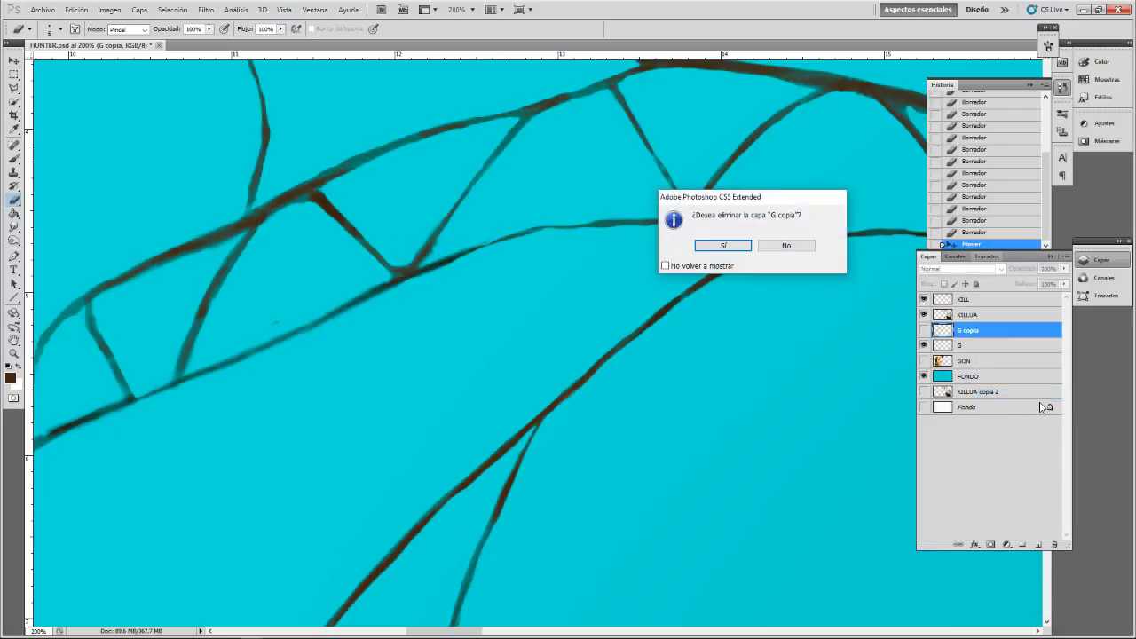
pyautogui.click(735, 248)
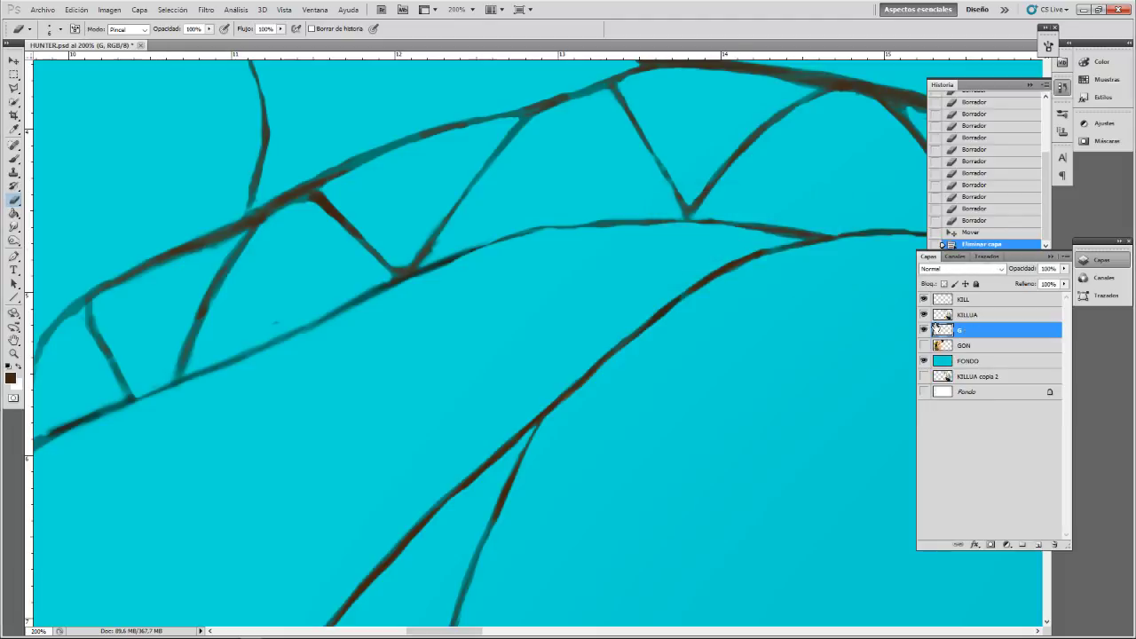
pyautogui.click(924, 346)
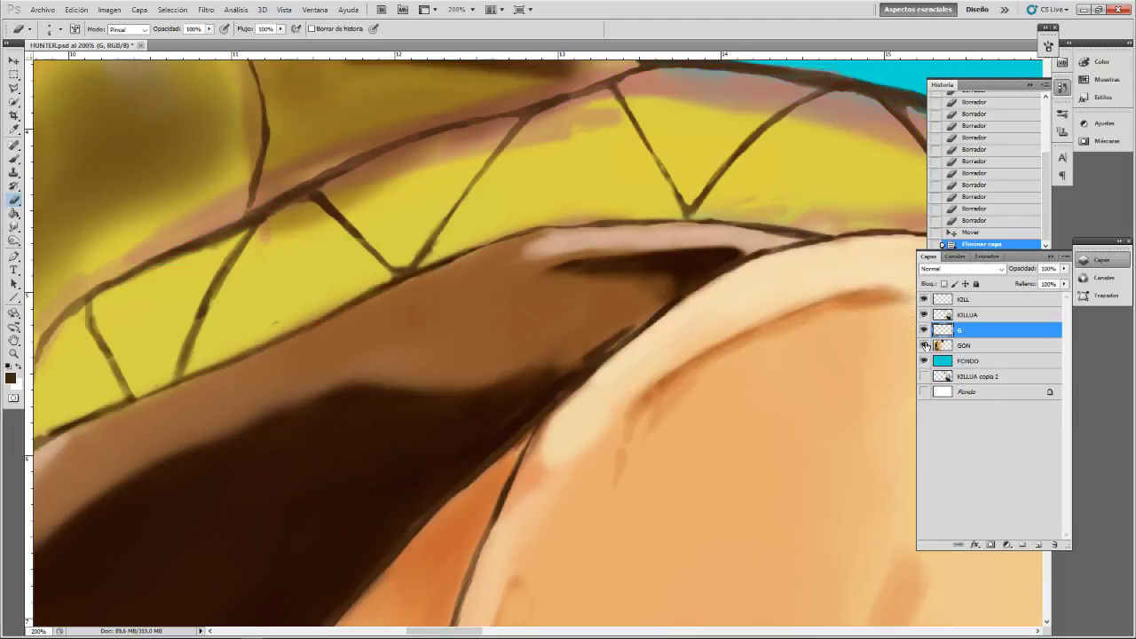
pyautogui.click(924, 346)
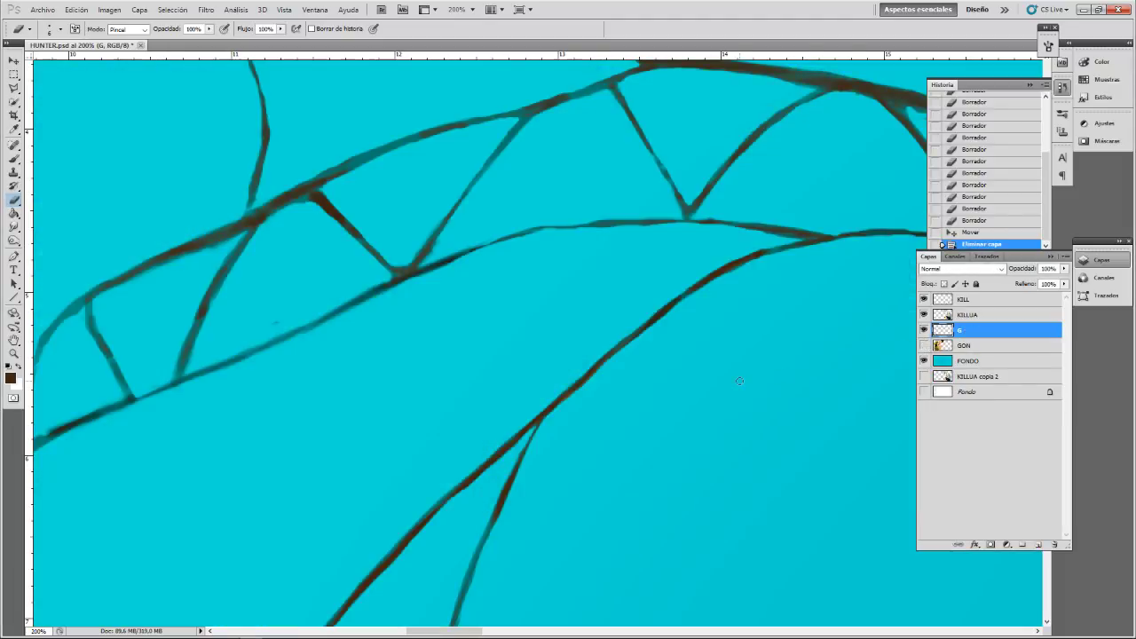
# - Erase the excess thickness beneath the outline where it meets the far end of the zigzag band
pyautogui.hotkey('ctrl', '-')
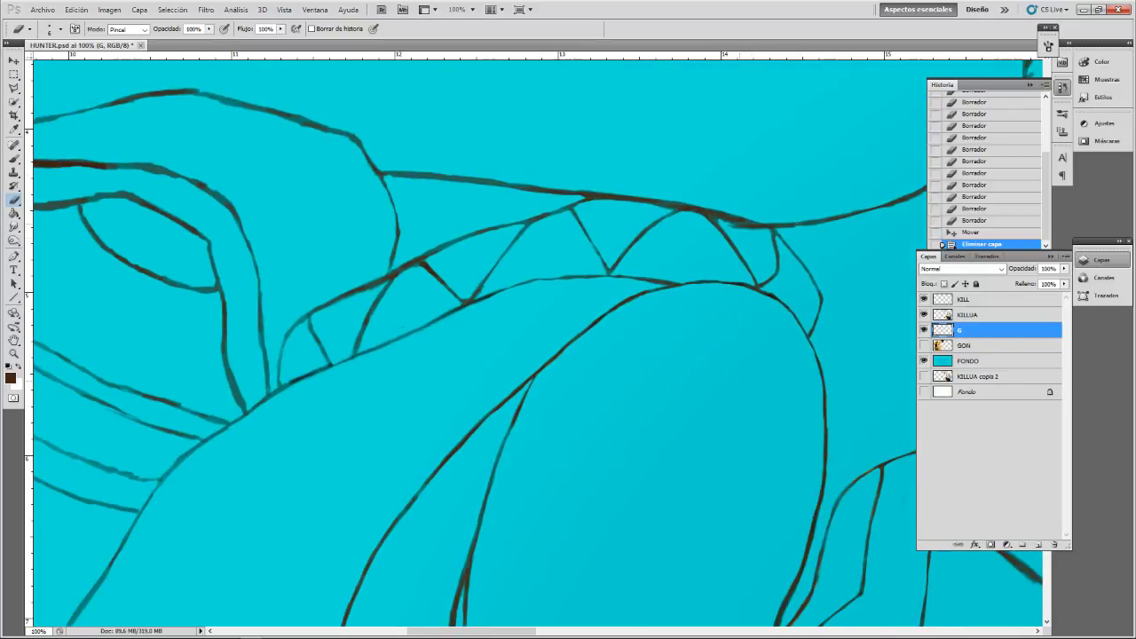
pyautogui.moveTo(740, 224)
pyautogui.mouseDown()
pyautogui.moveTo(720, 222)
pyautogui.moveTo(765, 229)
pyautogui.moveTo(738, 225)
pyautogui.mouseUp()
pyautogui.click(746, 226)
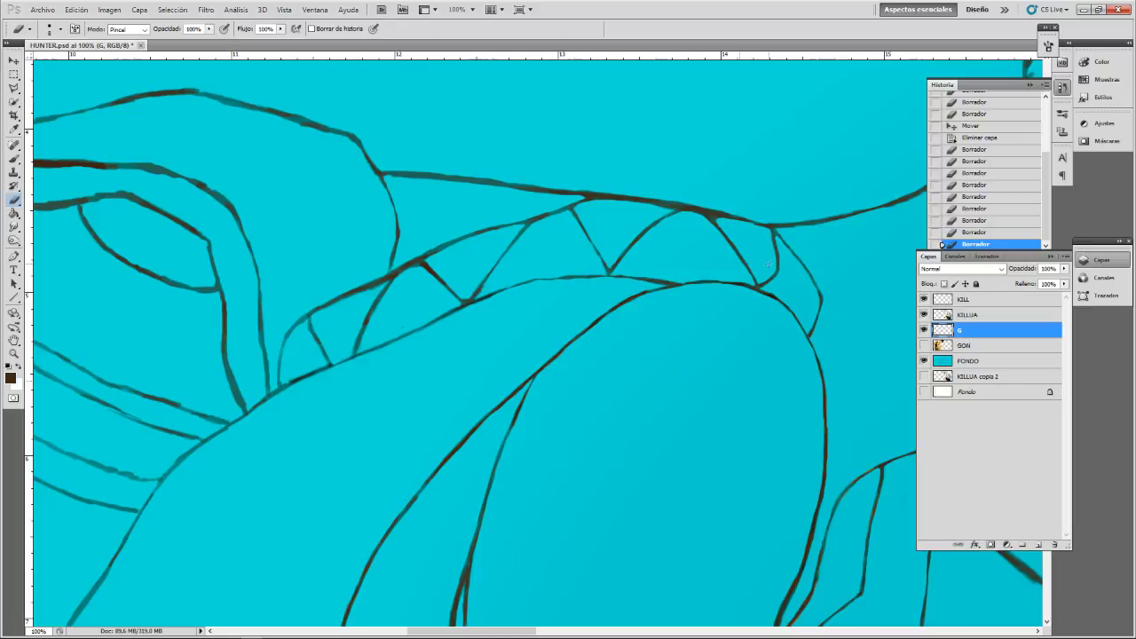
# - Clean the underside of the outline between the last zigzag stroke and the band's end corner, refining the nearby peak and short curve
pyautogui.hotkey('ctrl', '+')
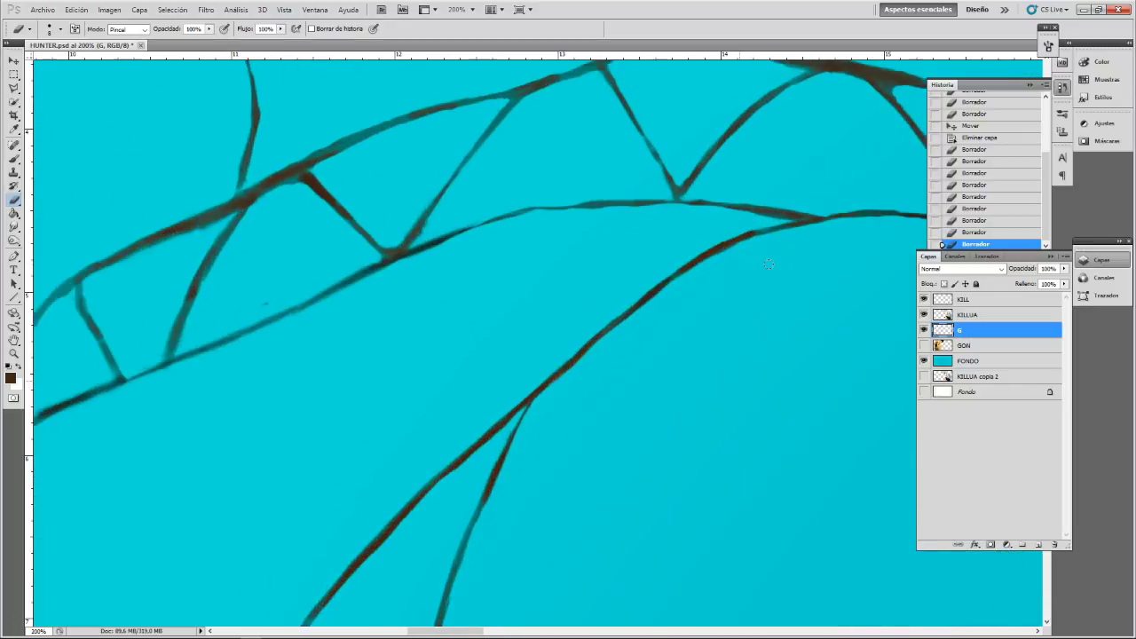
pyautogui.moveTo(593, 135)
pyautogui.mouseDown()
pyautogui.moveTo(468, 215)
pyautogui.moveTo(238, 210)
pyautogui.mouseUp()
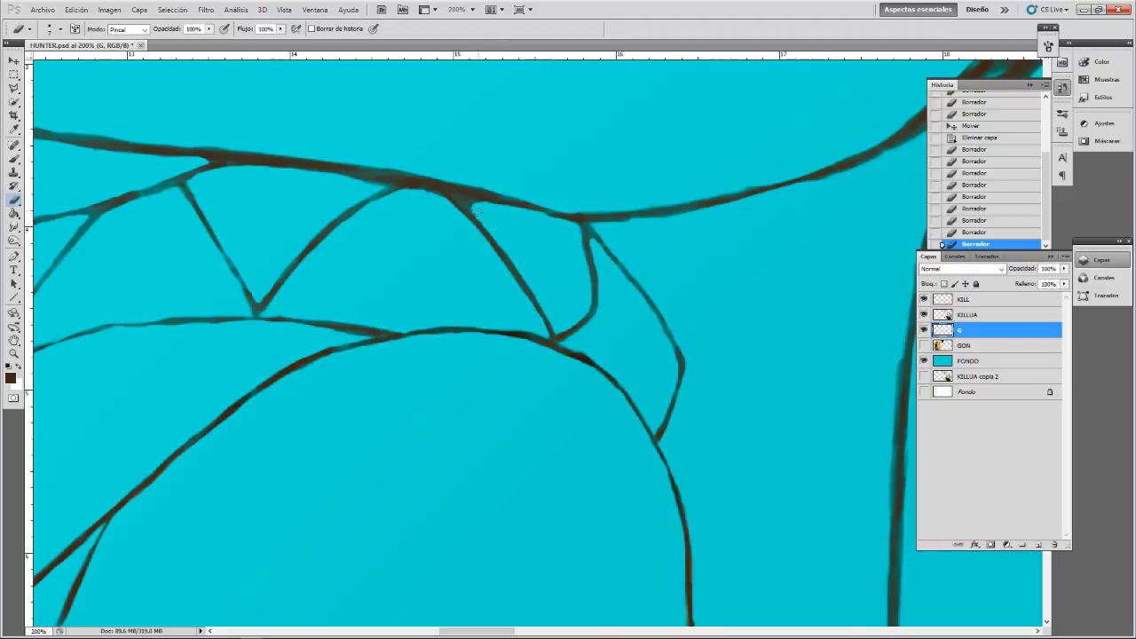
pyautogui.click(479, 213)
pyautogui.click(475, 208)
pyautogui.click(472, 205)
pyautogui.click(473, 203)
pyautogui.click(474, 202)
pyautogui.click(553, 216)
pyautogui.click(570, 223)
pyautogui.click(567, 221)
pyautogui.moveTo(475, 201); pyautogui.dragTo(543, 214)
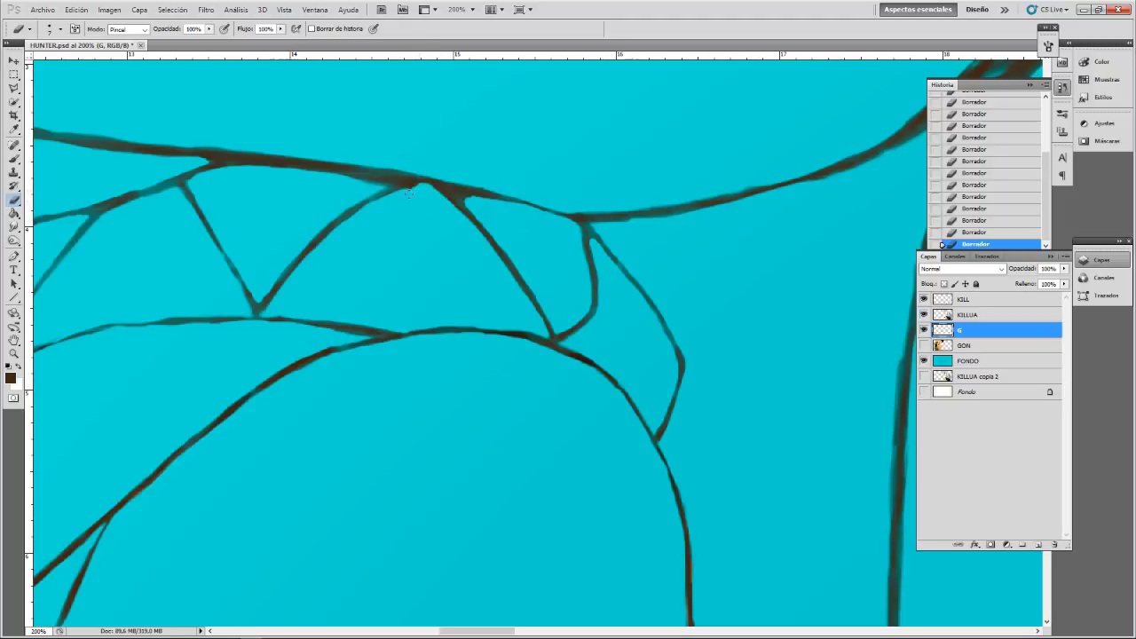
pyautogui.moveTo(421, 187)
pyautogui.mouseDown()
pyautogui.moveTo(376, 205)
pyautogui.moveTo(398, 189)
pyautogui.mouseUp()
pyautogui.moveTo(576, 235); pyautogui.dragTo(585, 300)
# - Smooth the upper edge of the curved line rising from the band's end corner with a larger Eraser
pyautogui.press(']')
pyautogui.press(']')
pyautogui.press(']')
pyautogui.moveTo(609, 205)
pyautogui.mouseDown()
pyautogui.moveTo(752, 182)
pyautogui.moveTo(816, 158)
pyautogui.mouseUp()
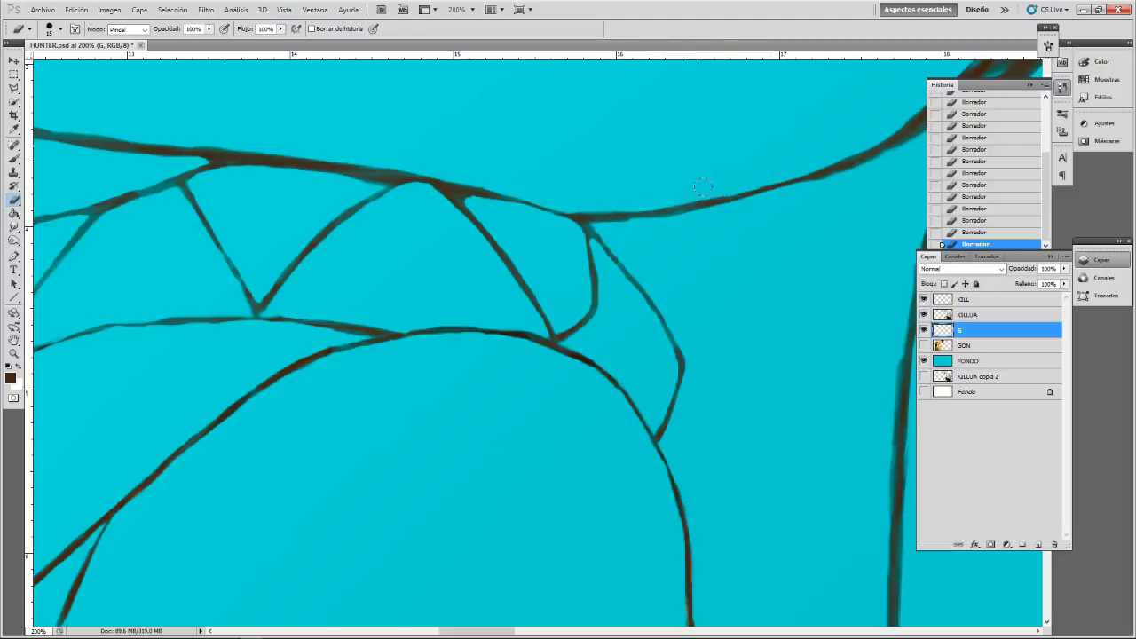
pyautogui.moveTo(715, 189); pyautogui.dragTo(692, 194)
pyautogui.moveTo(620, 205); pyautogui.dragTo(581, 207)
pyautogui.moveTo(585, 206); pyautogui.dragTo(646, 202)
# - Trim the underside of the rising curved line with a smaller Eraser
pyautogui.press('[')
pyautogui.press('[')
pyautogui.press('[')
pyautogui.moveTo(601, 225); pyautogui.dragTo(646, 226)
pyautogui.moveTo(809, 189)
pyautogui.mouseDown()
pyautogui.moveTo(657, 249)
pyautogui.moveTo(802, 177)
pyautogui.mouseUp()
# - Enlarge the Eraser and clean the outer edge of the rising line up to where it splits into two branches
pyautogui.press(']')
pyautogui.press(']')
pyautogui.press(']')
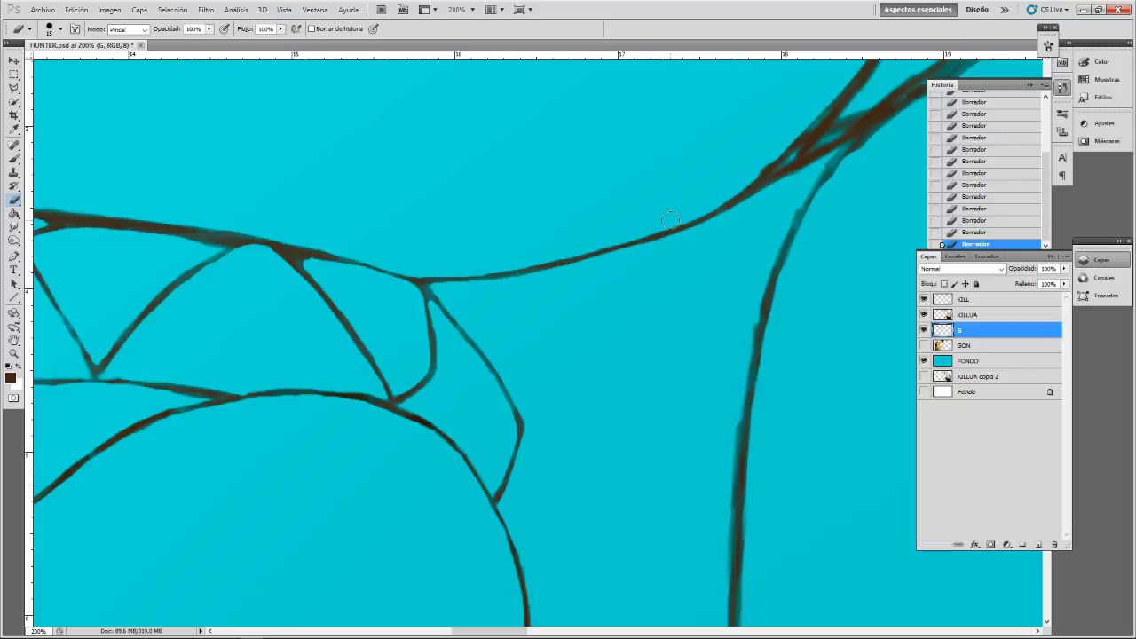
pyautogui.moveTo(696, 282); pyautogui.dragTo(560, 423)
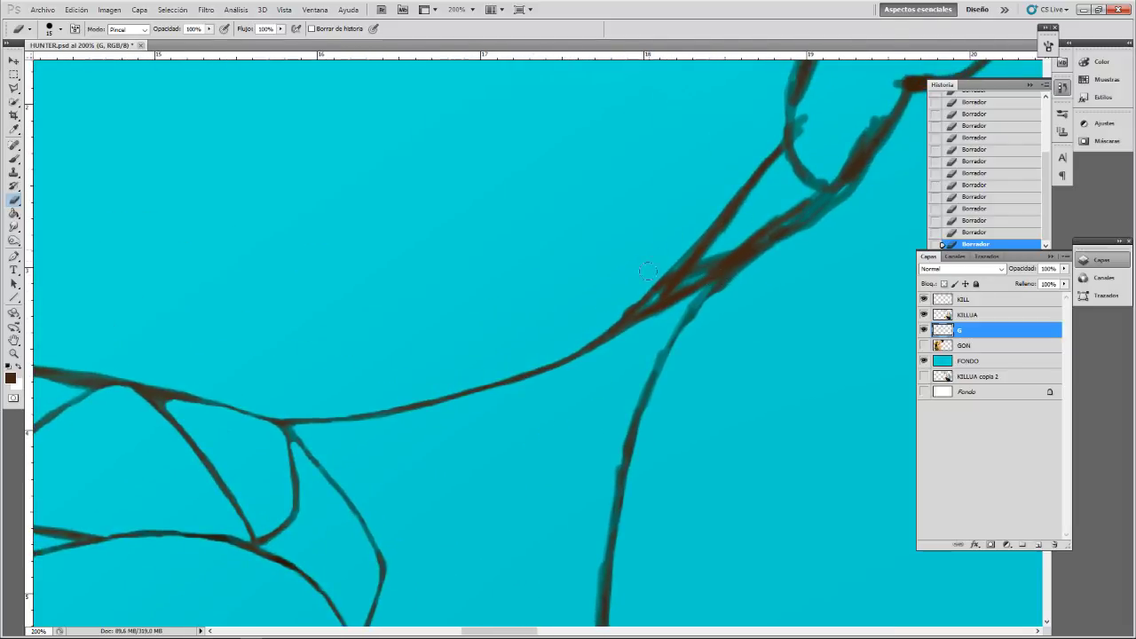
pyautogui.moveTo(650, 285)
pyautogui.mouseDown()
pyautogui.moveTo(610, 317)
pyautogui.moveTo(662, 264)
pyautogui.moveTo(643, 298)
pyautogui.moveTo(581, 340)
pyautogui.mouseUp()
pyautogui.moveTo(678, 252); pyautogui.dragTo(657, 280)
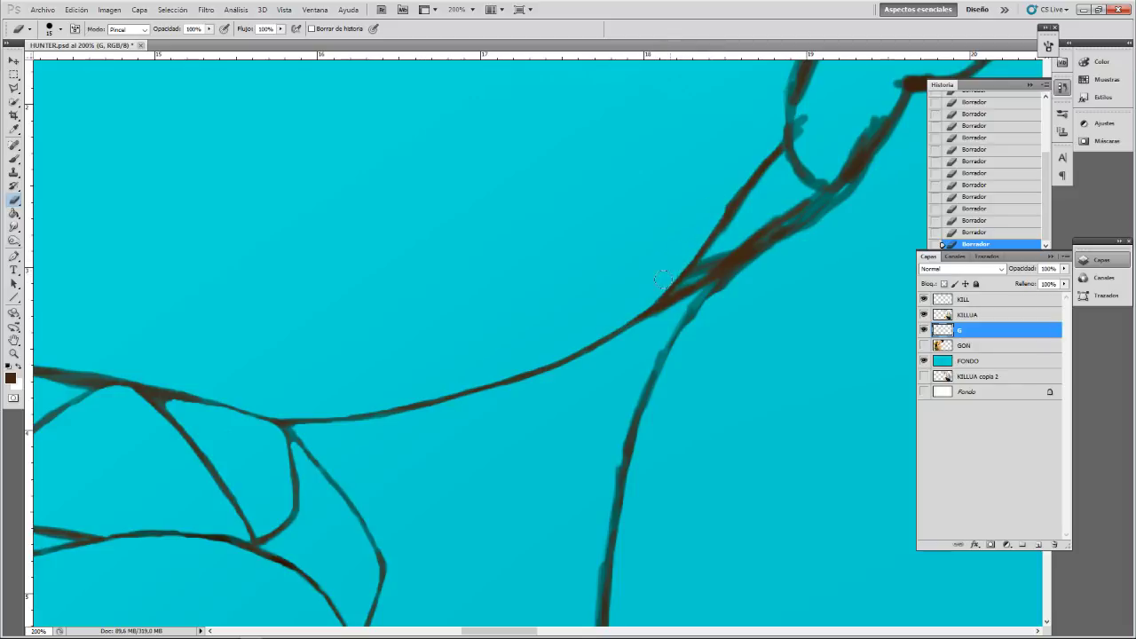
# - Thin the two branches at the split and erase the stray paint in the gap between them with a smaller Eraser
pyautogui.moveTo(705, 214)
pyautogui.mouseDown()
pyautogui.moveTo(740, 173)
pyautogui.moveTo(706, 226)
pyautogui.mouseUp()
pyautogui.moveTo(741, 291)
pyautogui.mouseDown()
pyautogui.moveTo(721, 277)
pyautogui.moveTo(815, 232)
pyautogui.moveTo(770, 214)
pyautogui.moveTo(808, 203)
pyautogui.moveTo(720, 257)
pyautogui.mouseUp()
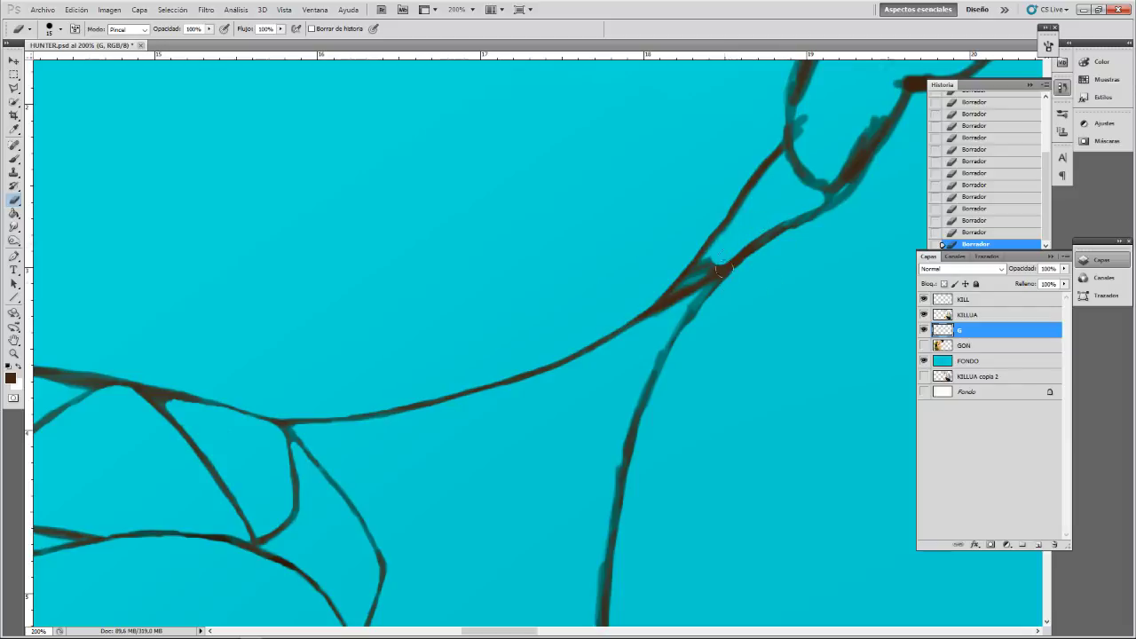
pyautogui.press('[')
pyautogui.press('[')
pyautogui.moveTo(705, 266)
pyautogui.mouseDown()
pyautogui.moveTo(697, 271)
pyautogui.moveTo(715, 249)
pyautogui.mouseUp()
pyautogui.moveTo(765, 174); pyautogui.dragTo(733, 228)
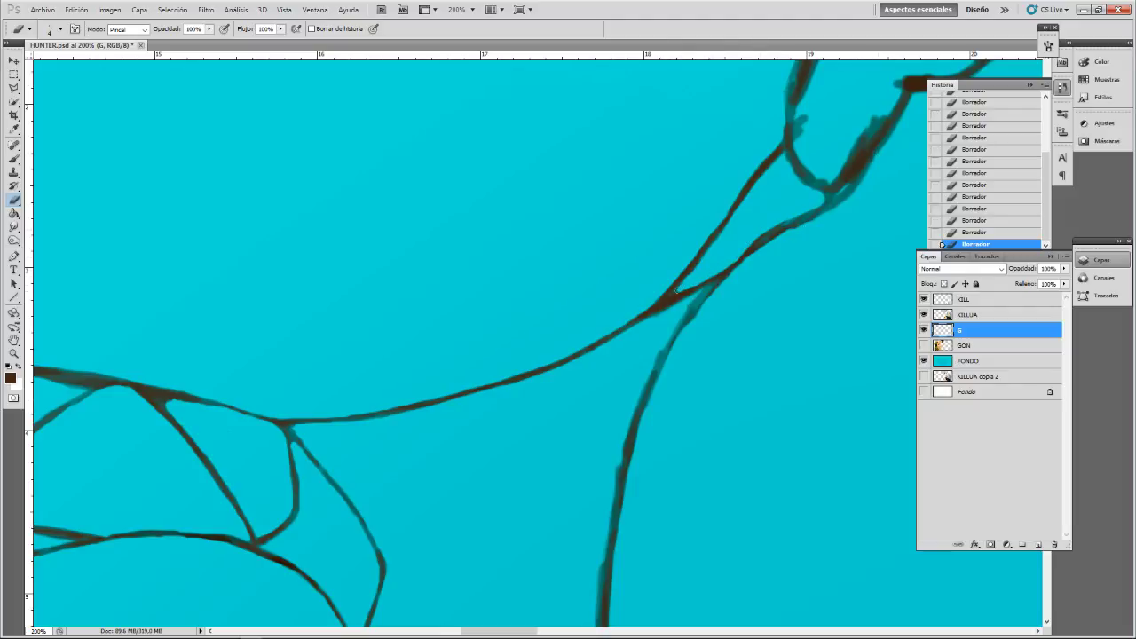
pyautogui.moveTo(674, 293); pyautogui.dragTo(680, 289)
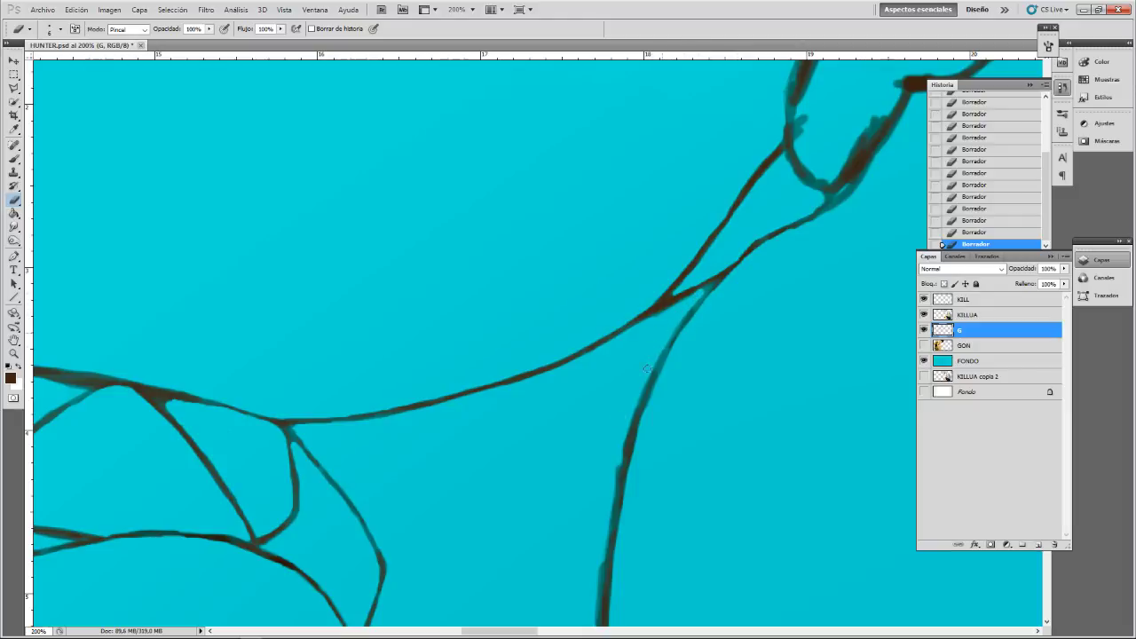
# - Erase the rough underside of the outline along the top of the zigzag band between its two peaks
pyautogui.hotkey('ctrl', '-')
pyautogui.hotkey('ctrl', '-')
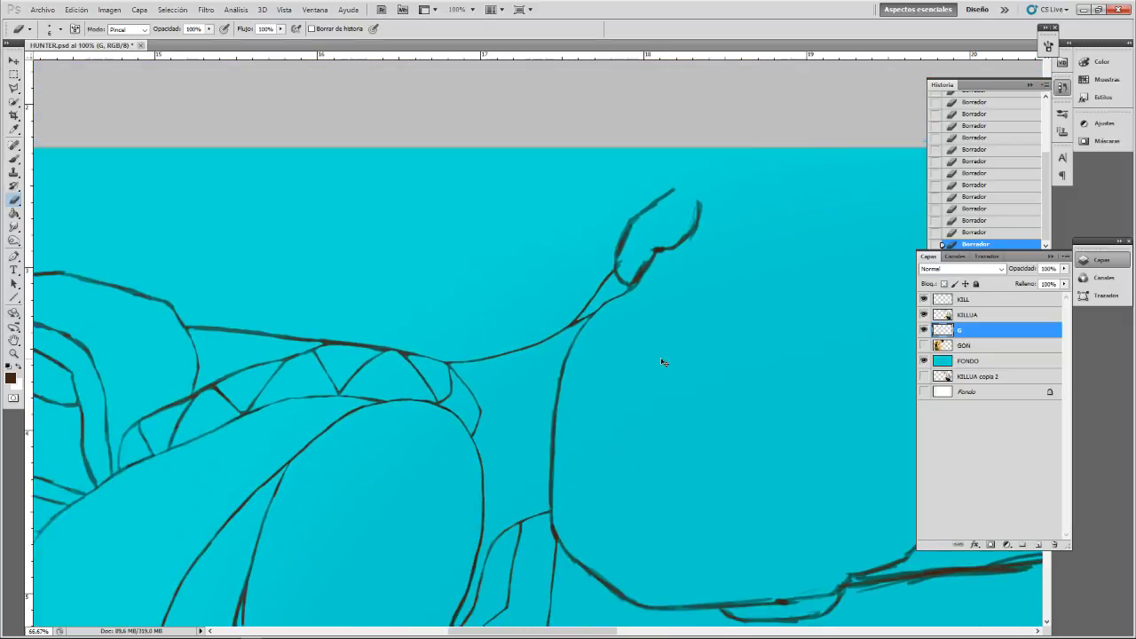
pyautogui.hotkey('ctrl', '-')
pyautogui.hotkey('ctrl', '+')
pyautogui.hotkey('ctrl', '+')
pyautogui.hotkey('ctrl', '+')
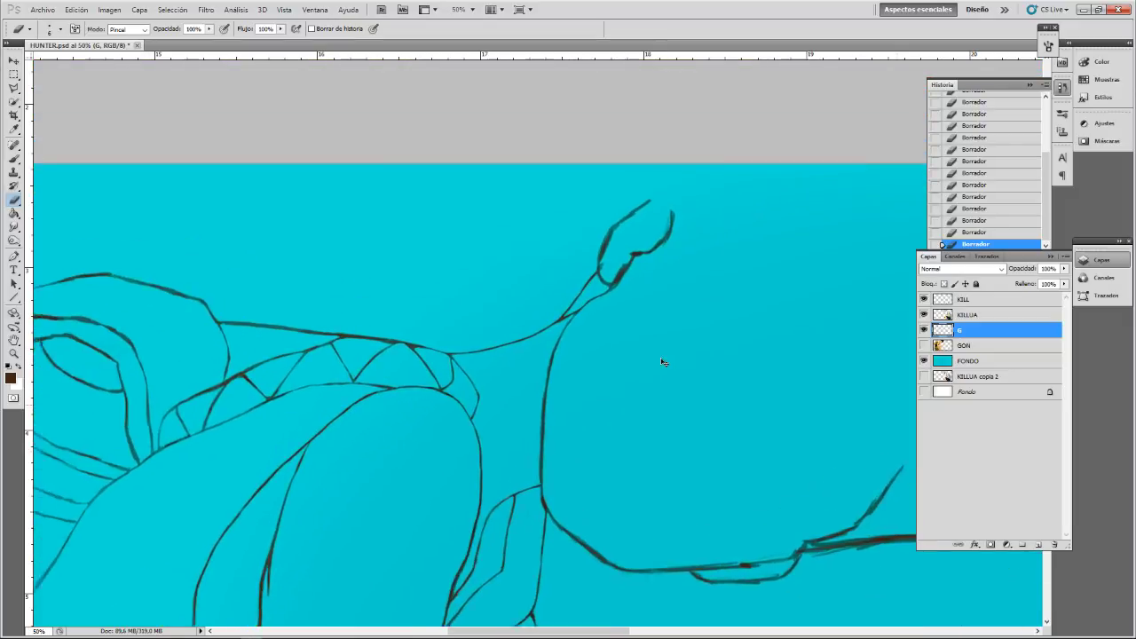
pyautogui.moveTo(304, 356); pyautogui.dragTo(663, 345)
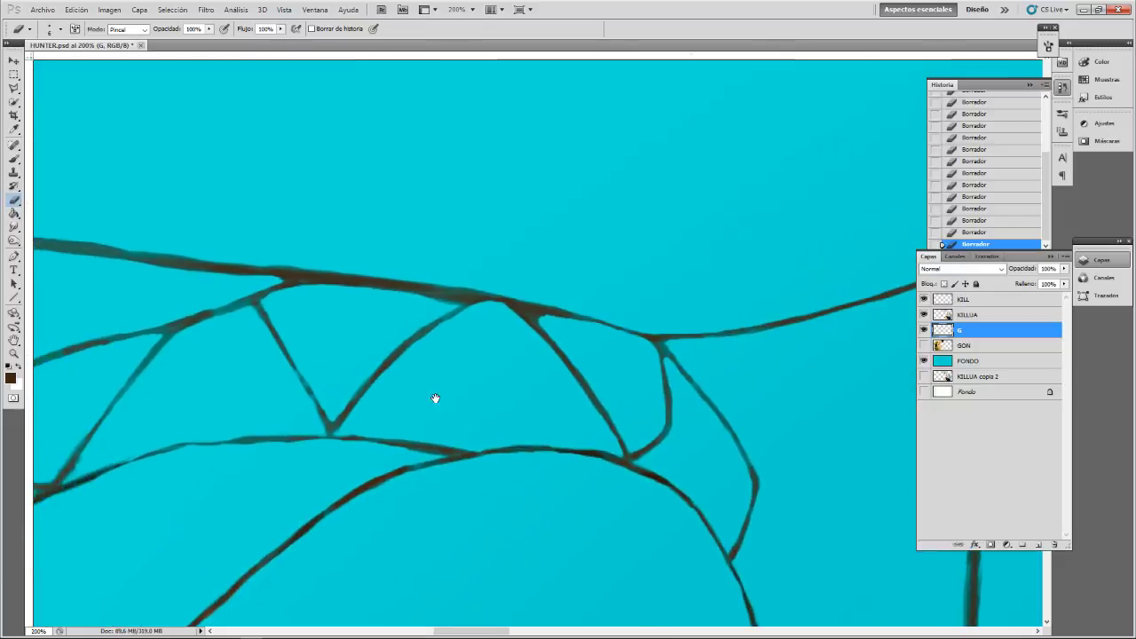
pyautogui.moveTo(480, 292)
pyautogui.mouseDown()
pyautogui.moveTo(494, 296)
pyautogui.moveTo(433, 285)
pyautogui.mouseUp()
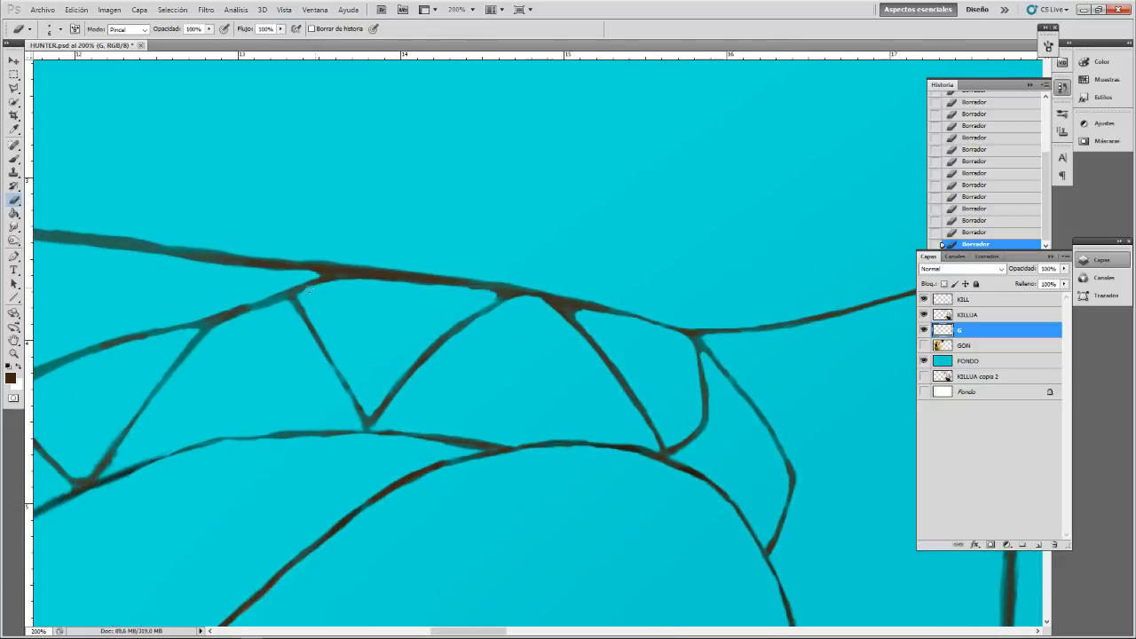
pyautogui.moveTo(313, 284)
pyautogui.mouseDown()
pyautogui.moveTo(474, 292)
pyautogui.moveTo(435, 286)
pyautogui.mouseUp()
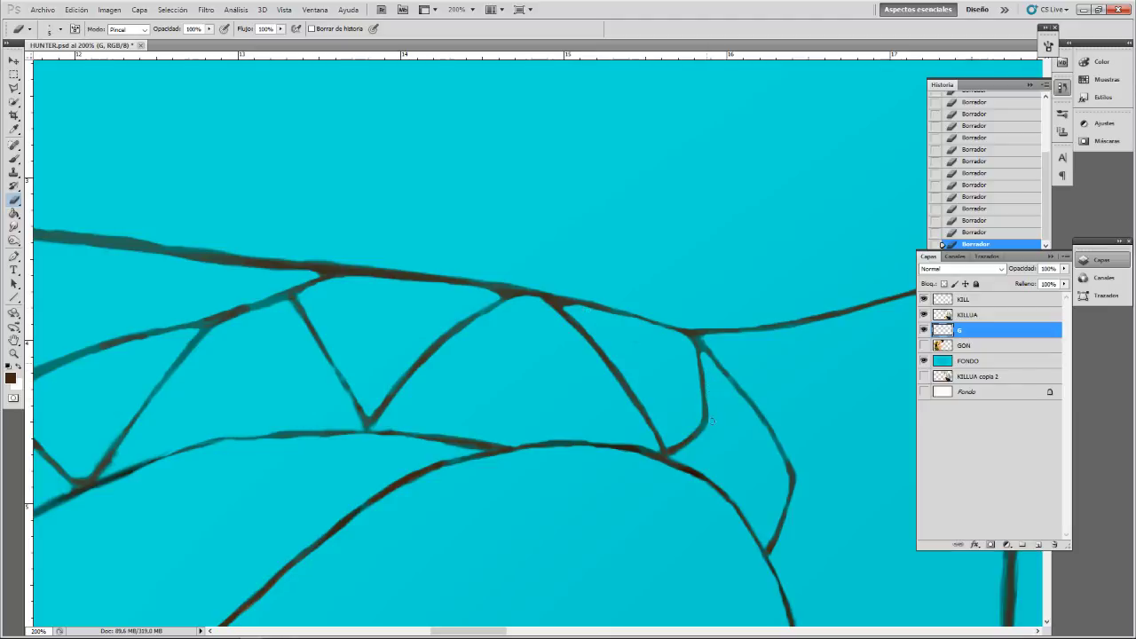
# - Trim the outer edge of the short curved line closing the zigzag band, undoing the stroke that misses
pyautogui.moveTo(711, 421); pyautogui.dragTo(708, 378)
pyautogui.hotkey('ctrl', 'z')
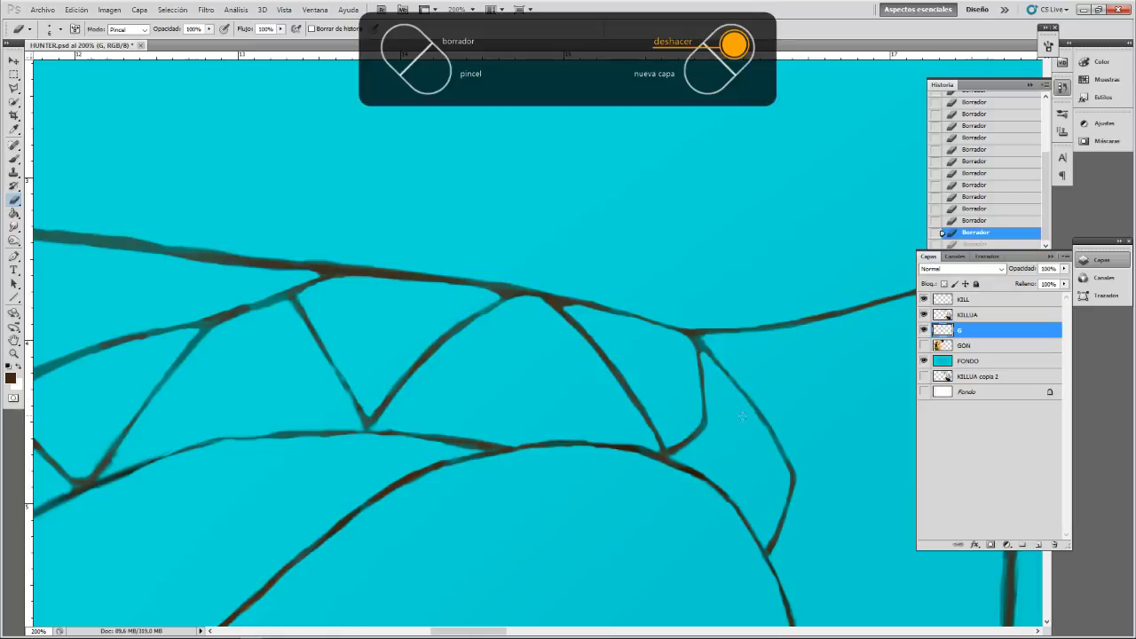
pyautogui.click(710, 346)
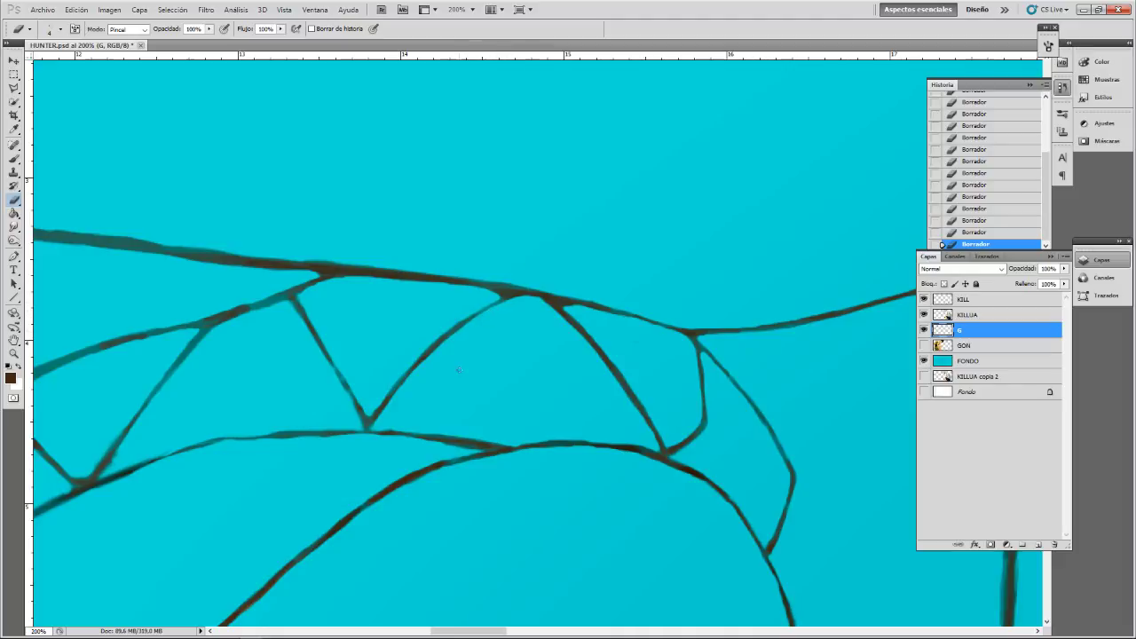
# - Darken the bottom vertex of the middle zigzag V and its descending stroke with small Brush dabs
pyautogui.press('b')
pyautogui.moveTo(367, 427); pyautogui.dragTo(372, 419)
pyautogui.click(368, 415)
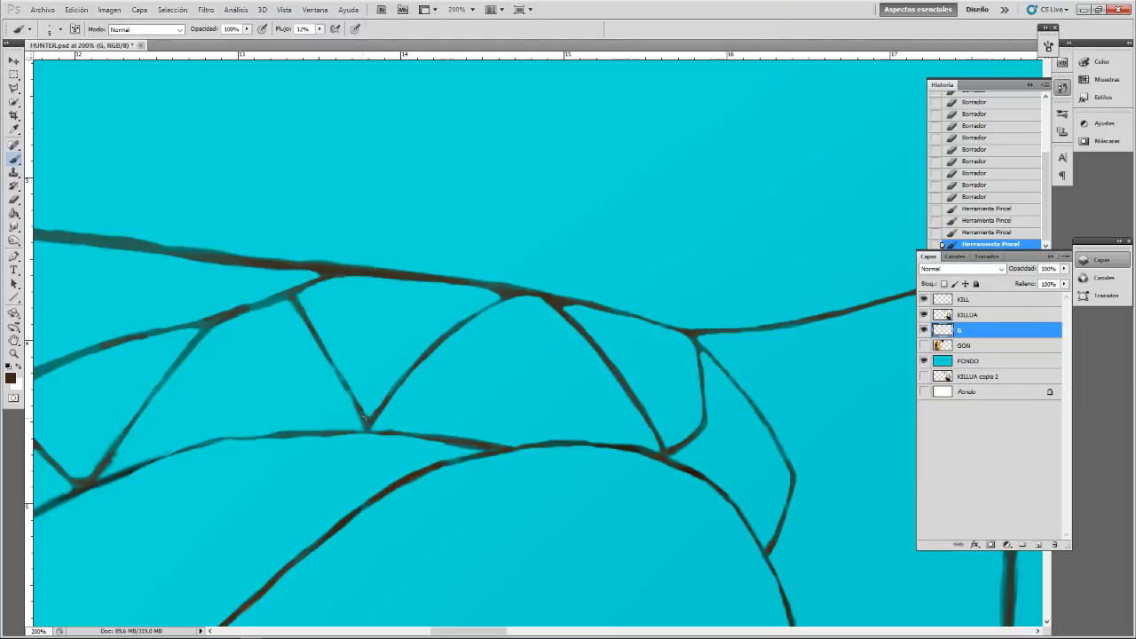
pyautogui.click(363, 417)
pyautogui.click(362, 414)
pyautogui.click(358, 392)
pyautogui.press('[')
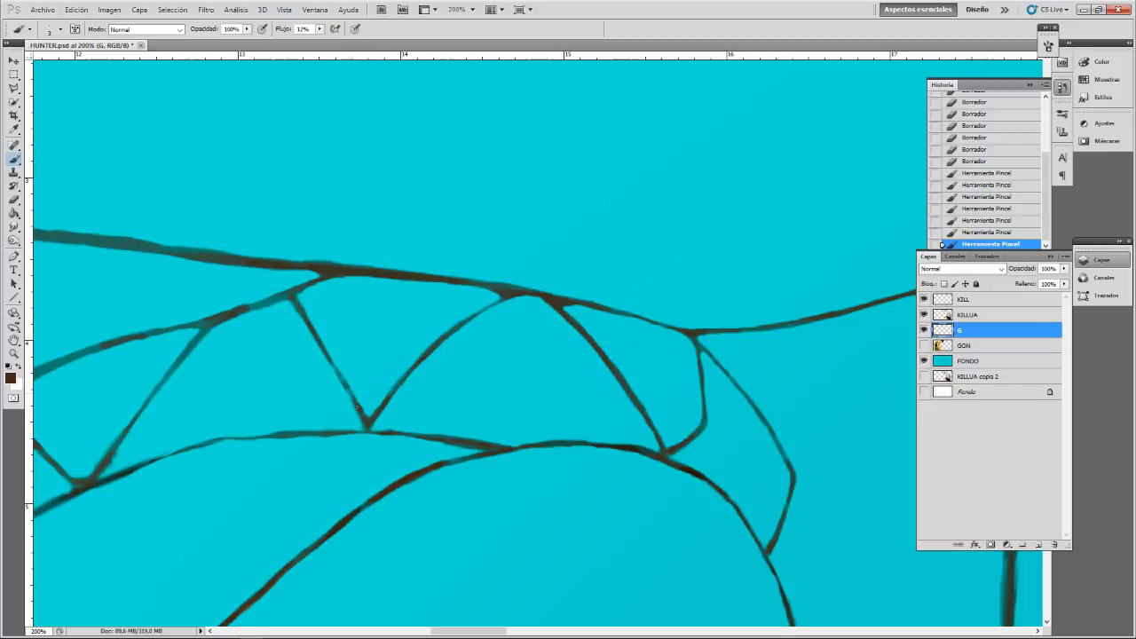
pyautogui.click(348, 387)
pyautogui.click(339, 375)
pyautogui.click(343, 380)
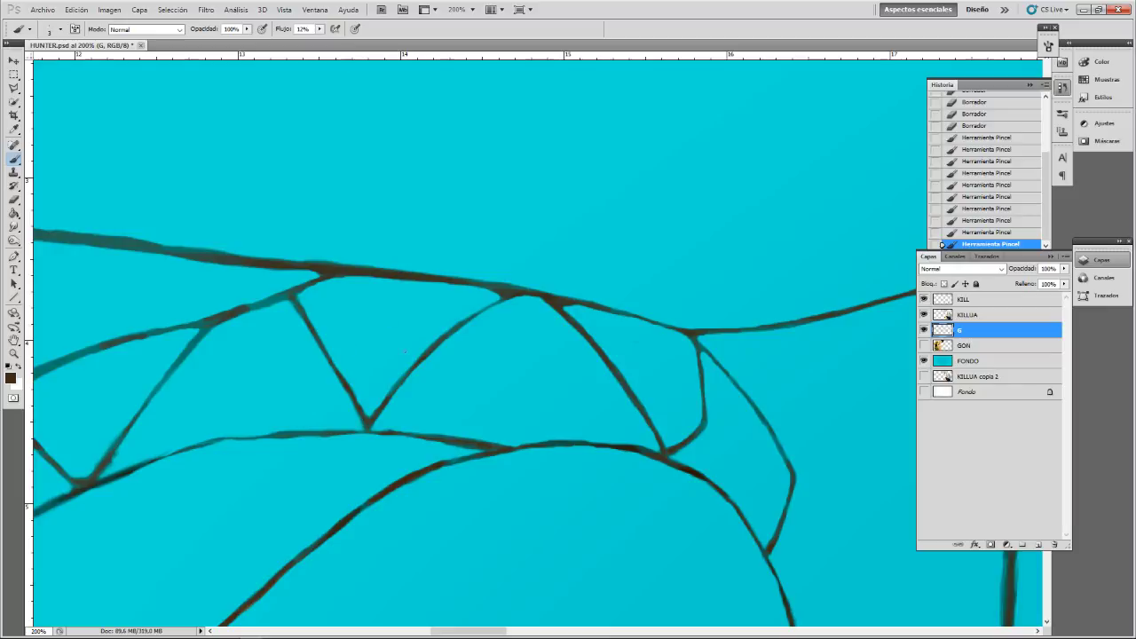
# - Thin the band's lower line by erasing its underside where it joins the large arch
pyautogui.press('e')
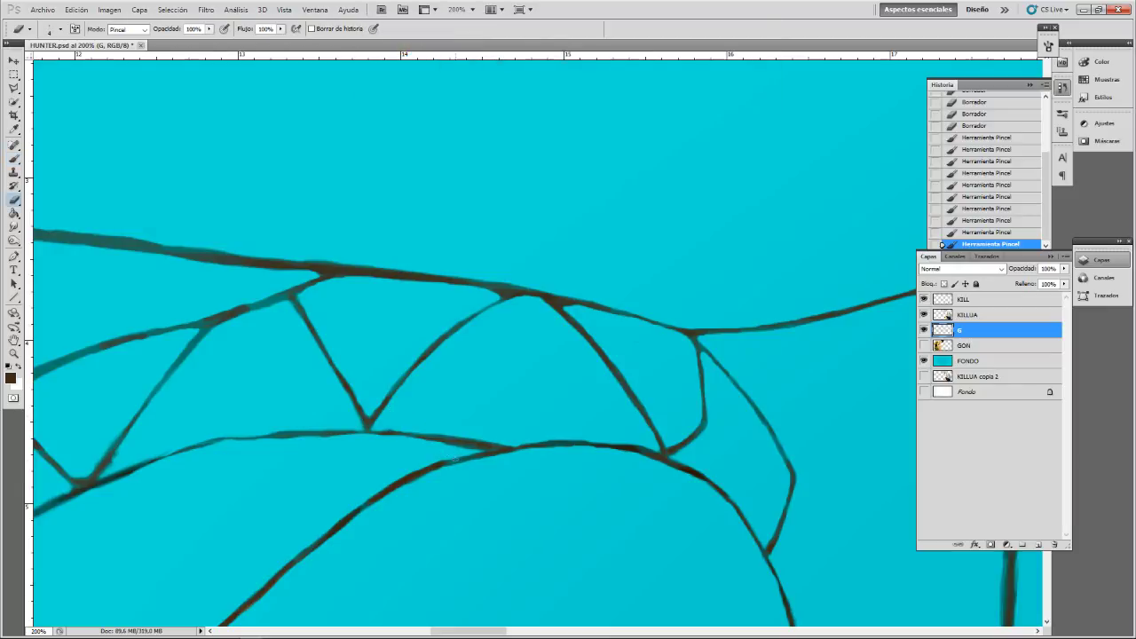
pyautogui.moveTo(448, 450); pyautogui.dragTo(486, 447)
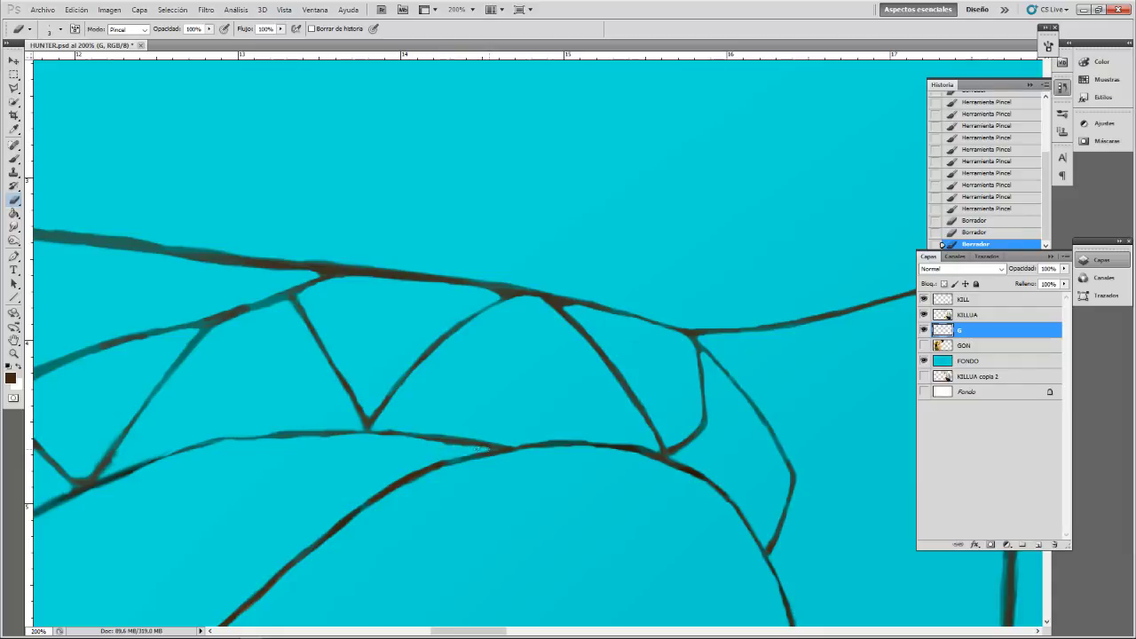
pyautogui.moveTo(479, 449); pyautogui.dragTo(444, 445)
pyautogui.moveTo(451, 445); pyautogui.dragTo(476, 445)
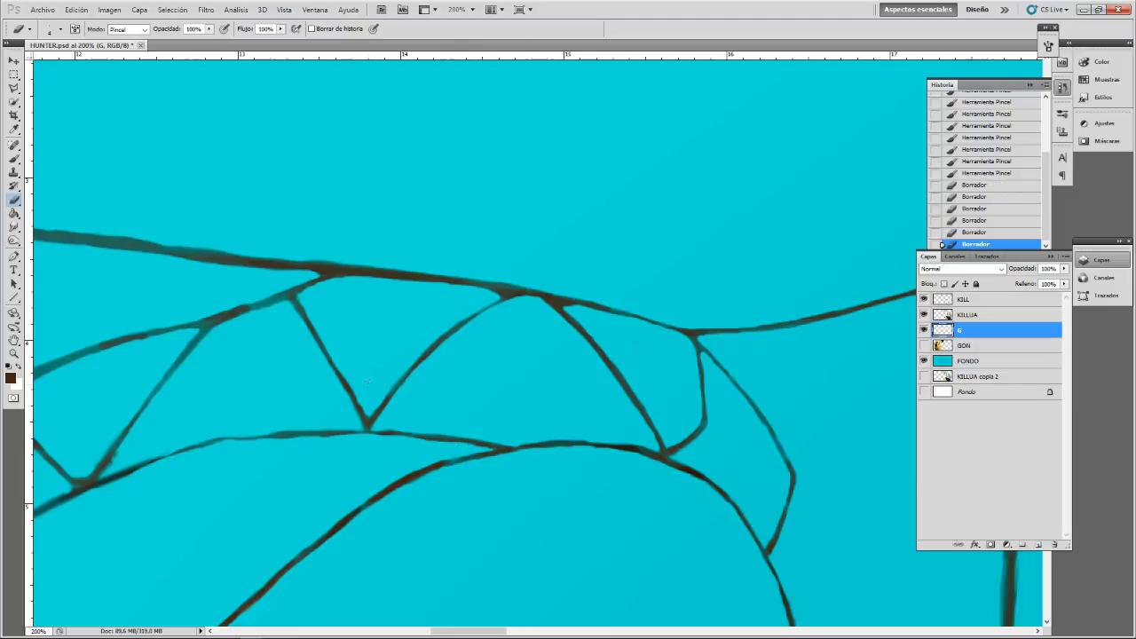
# - Thin both strokes of the middle zigzag V by erasing their rough edges with short Eraser strokes
pyautogui.moveTo(348, 387); pyautogui.dragTo(359, 403)
pyautogui.click(397, 393)
pyautogui.moveTo(393, 377); pyautogui.dragTo(405, 359)
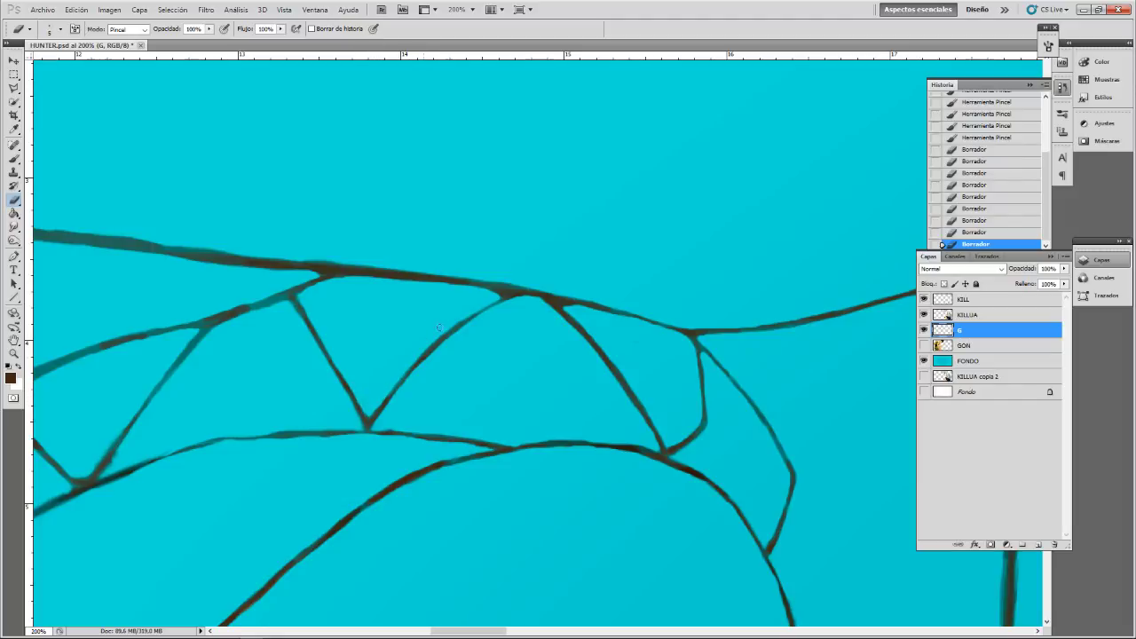
pyautogui.click(429, 342)
pyautogui.moveTo(449, 328); pyautogui.dragTo(456, 326)
pyautogui.click(446, 328)
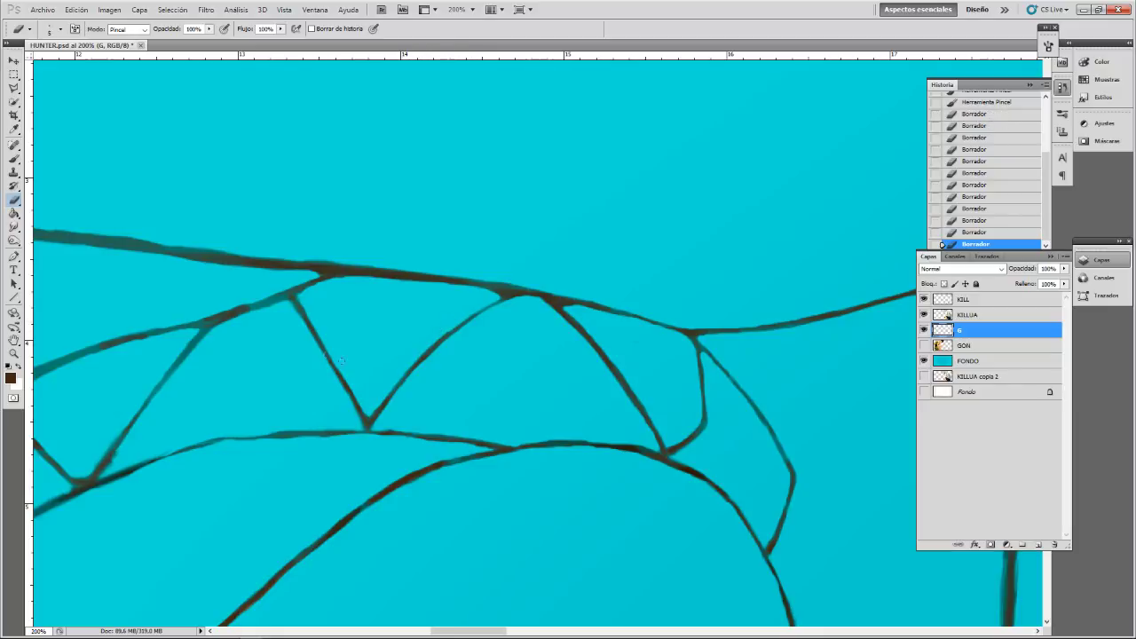
# - Erase the rough underside of the top outline above the middle V with a smaller Eraser, undoing strokes that miss
pyautogui.moveTo(302, 296); pyautogui.dragTo(341, 279)
pyautogui.hotkey('ctrl', 'z')
pyautogui.press('[')
pyautogui.moveTo(342, 279); pyautogui.dragTo(463, 286)
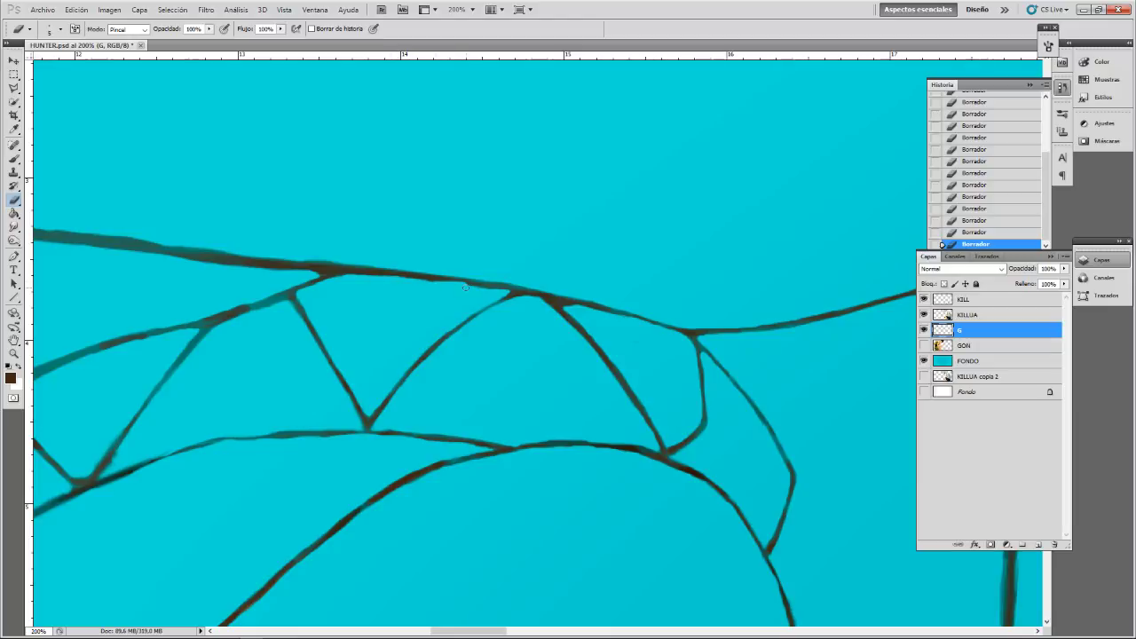
pyautogui.hotkey('ctrl', 'z')
pyautogui.hotkey('ctrl', 'z')
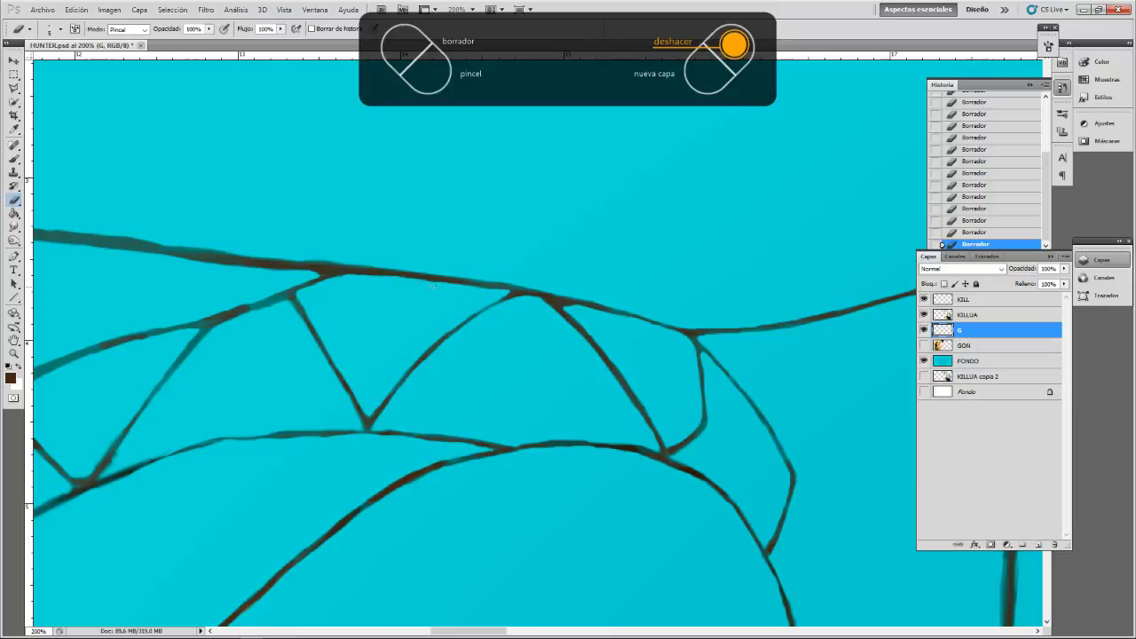
pyautogui.press('b')
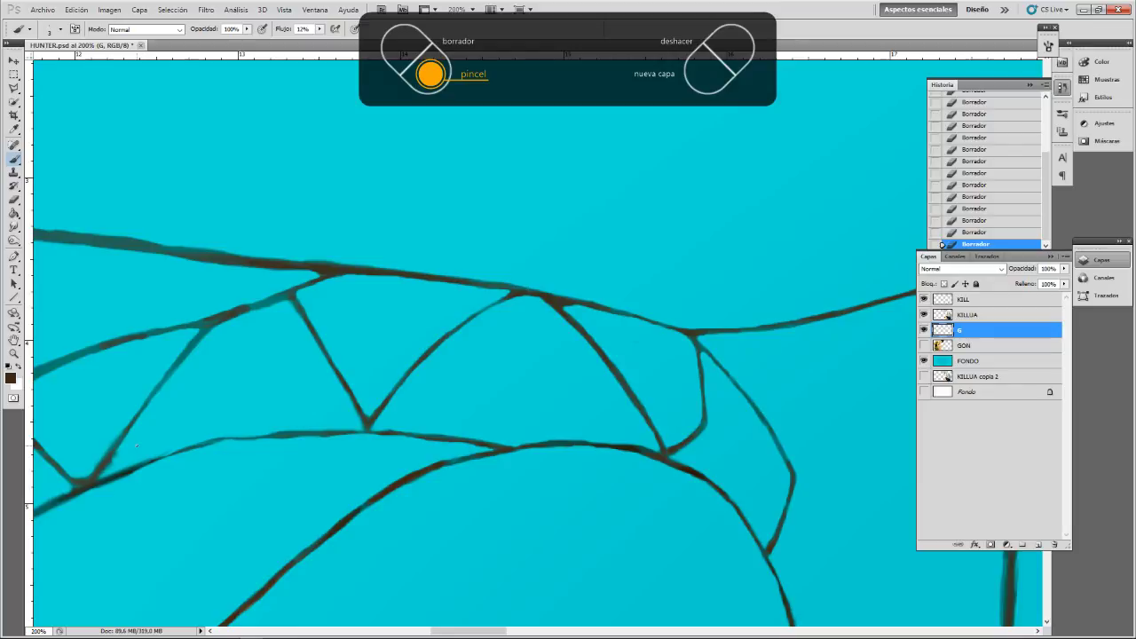
pyautogui.press('e')
# - Thin the top outline's underside from its left corner to the first peak, and trim the left V's rising stroke
pyautogui.moveTo(517, 273); pyautogui.dragTo(722, 279)
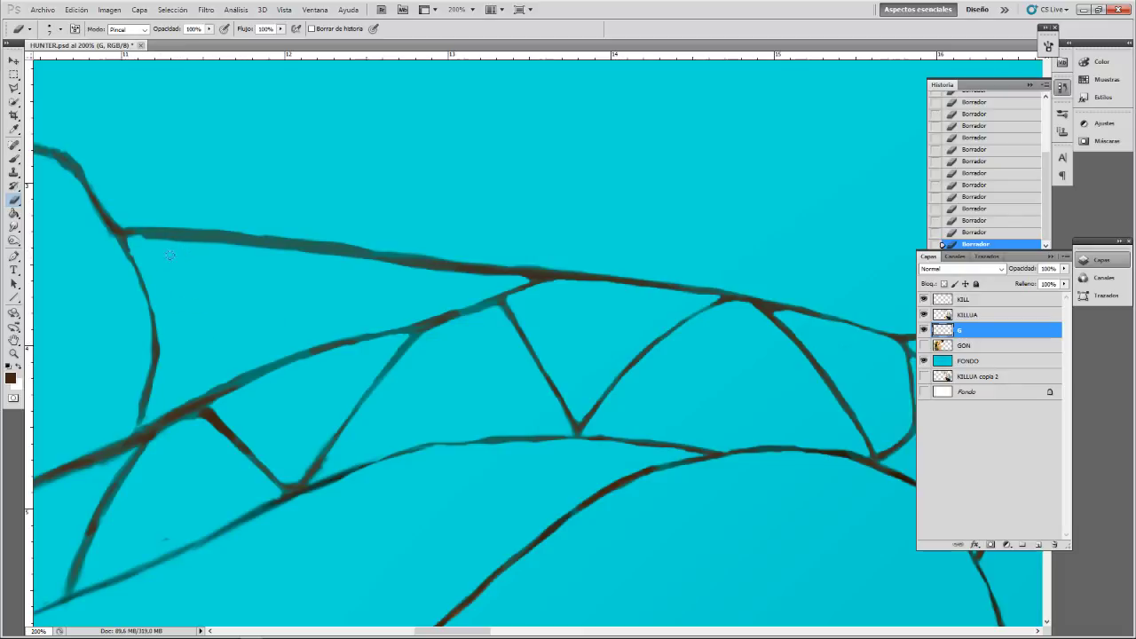
pyautogui.moveTo(157, 245)
pyautogui.mouseDown()
pyautogui.moveTo(401, 261)
pyautogui.moveTo(339, 262)
pyautogui.moveTo(438, 278)
pyautogui.moveTo(416, 264)
pyautogui.moveTo(423, 272)
pyautogui.moveTo(384, 265)
pyautogui.moveTo(434, 268)
pyautogui.moveTo(264, 249)
pyautogui.moveTo(461, 293)
pyautogui.moveTo(476, 285)
pyautogui.moveTo(450, 272)
pyautogui.moveTo(508, 277)
pyautogui.moveTo(427, 271)
pyautogui.moveTo(464, 271)
pyautogui.mouseUp()
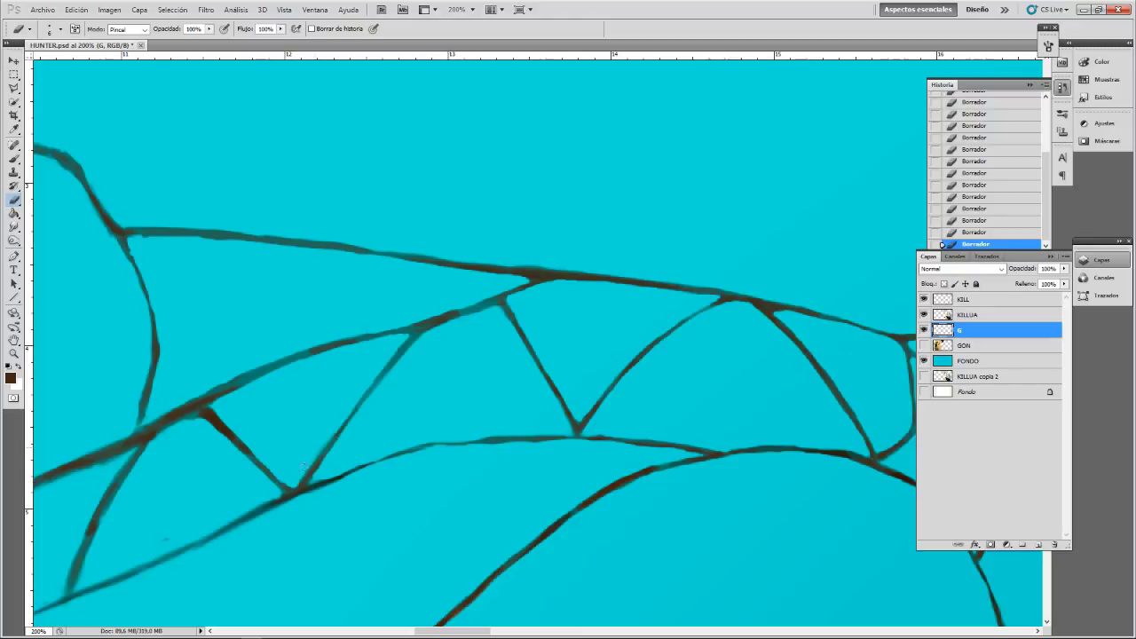
pyautogui.moveTo(309, 459); pyautogui.dragTo(333, 431)
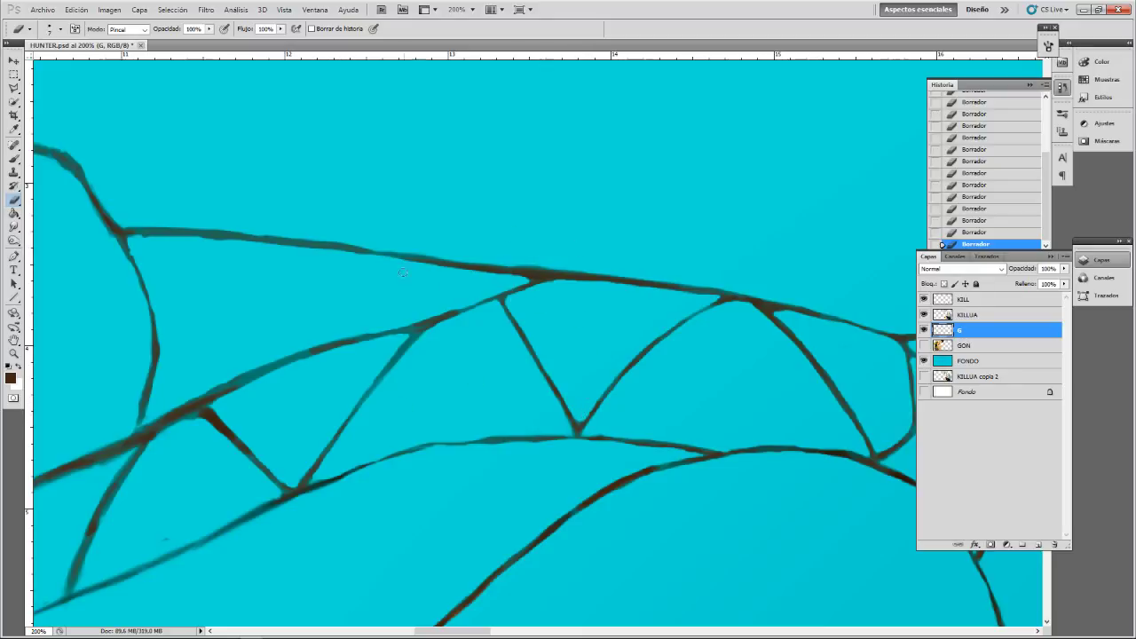
# - Erase the bulging upper edge of the top outline over the zigzag band's two peaks
pyautogui.moveTo(508, 259); pyautogui.dragTo(644, 270)
pyautogui.moveTo(708, 285); pyautogui.dragTo(734, 288)
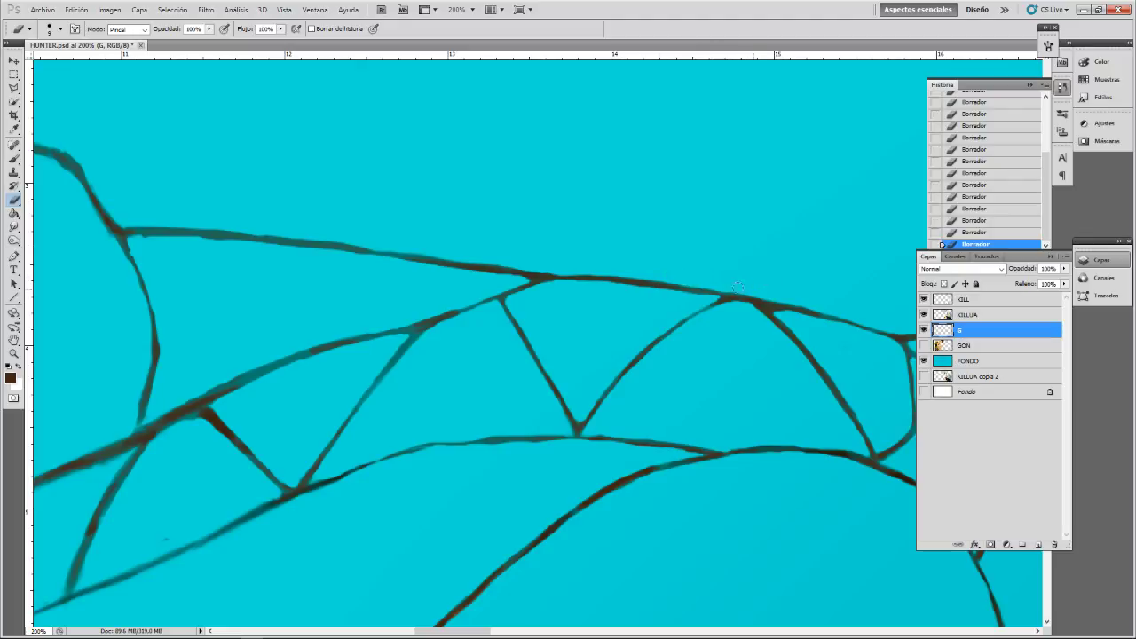
pyautogui.moveTo(751, 289); pyautogui.dragTo(730, 288)
# - Thin the band's upper line on both sides from the curved line's junction down to its rounded left end
pyautogui.hotkey('ctrl', '-')
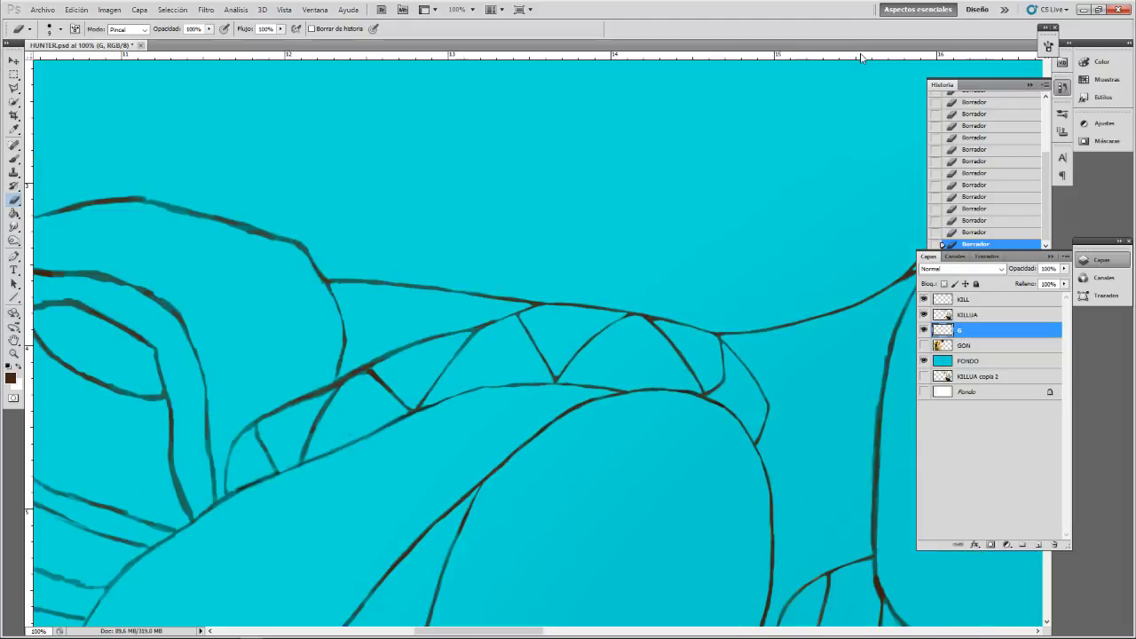
pyautogui.moveTo(326, 237); pyautogui.dragTo(550, 271)
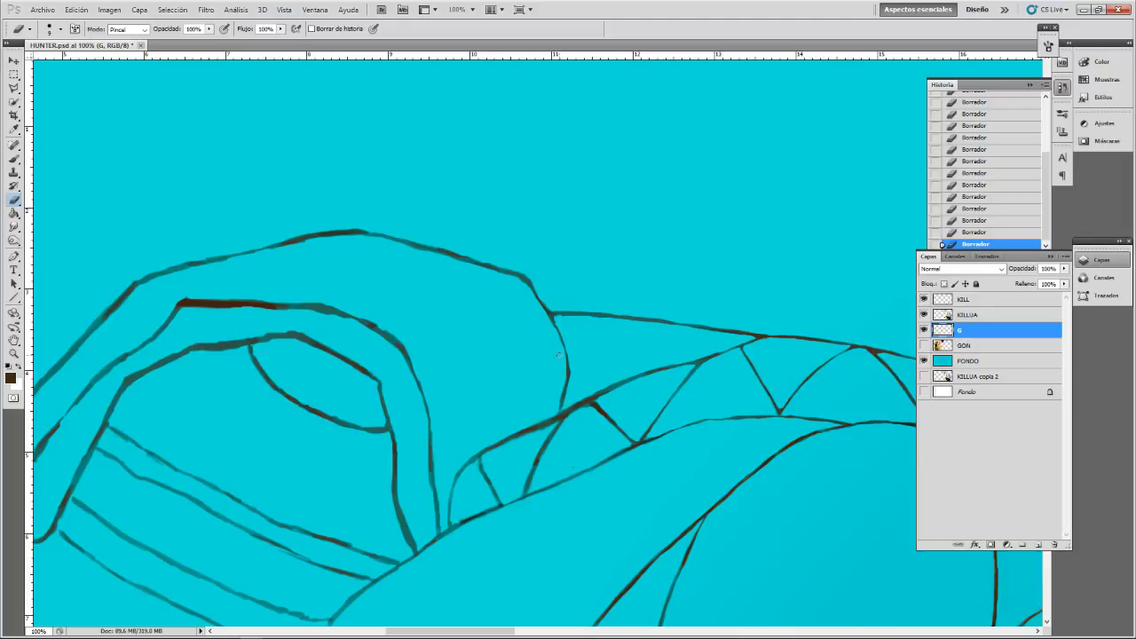
pyautogui.hotkey('ctrl', '+')
pyautogui.moveTo(364, 342); pyautogui.dragTo(457, 150)
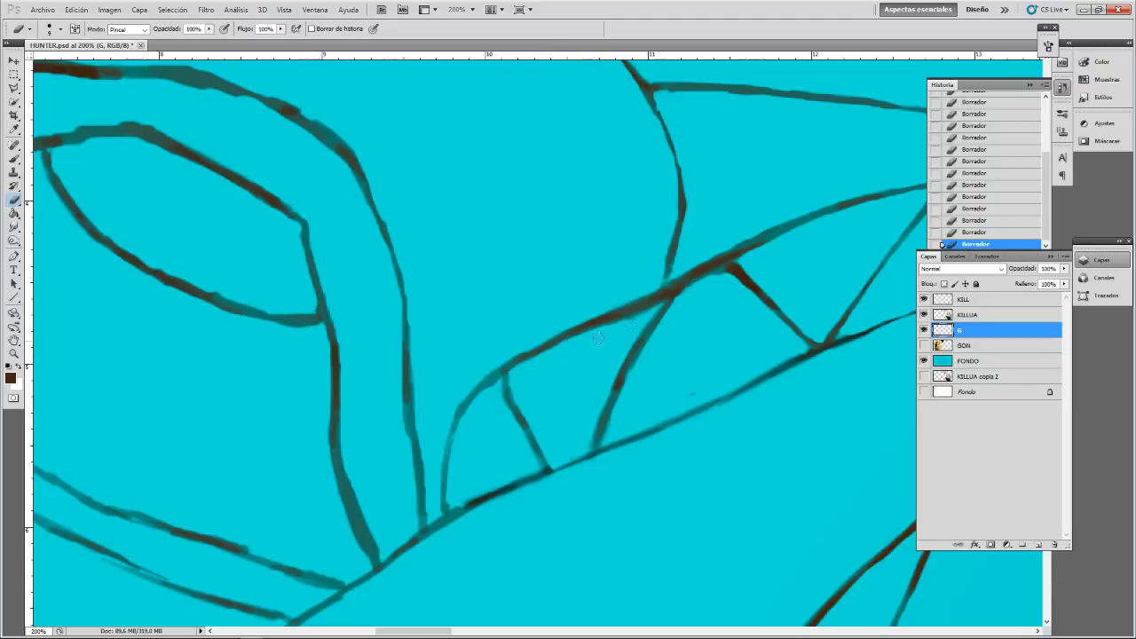
pyautogui.moveTo(654, 311); pyautogui.dragTo(597, 340)
pyautogui.moveTo(653, 291); pyautogui.dragTo(573, 318)
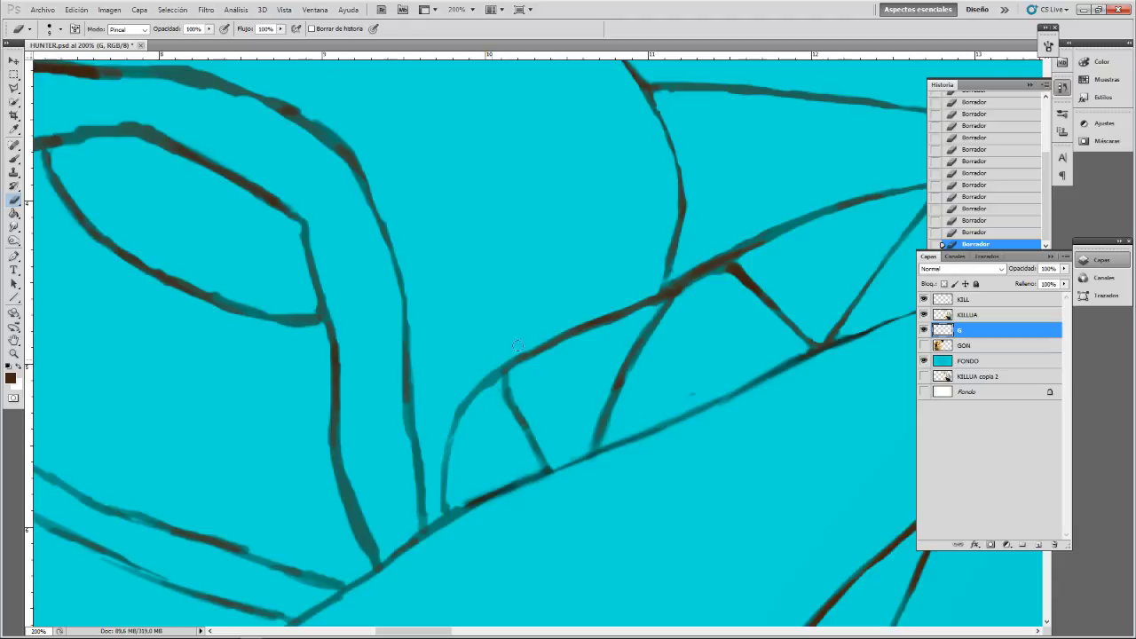
pyautogui.moveTo(518, 346); pyautogui.dragTo(488, 382)
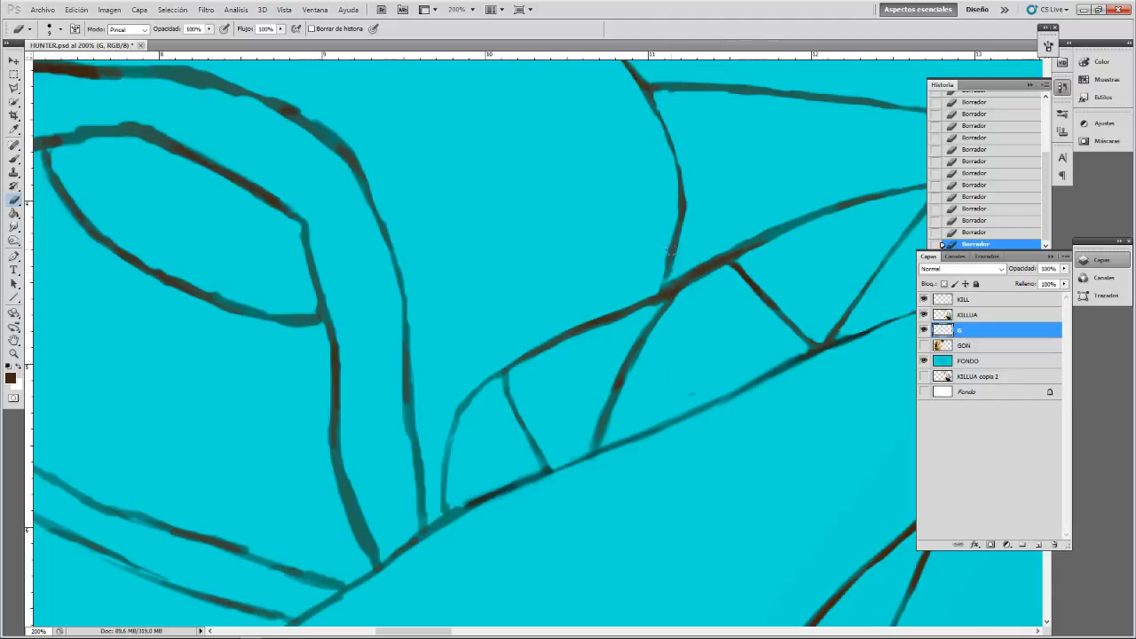
# - Thin the curved line meeting the band and the slanted stroke below it, redoing the stroke that misses
pyautogui.moveTo(758, 185); pyautogui.dragTo(624, 263)
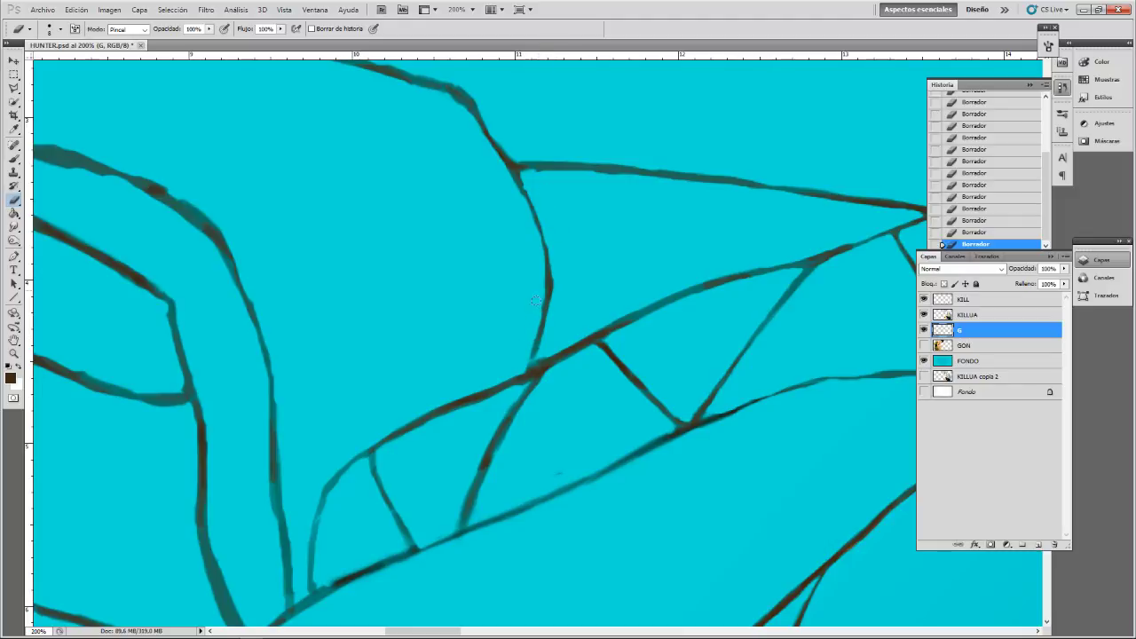
pyautogui.moveTo(541, 285); pyautogui.dragTo(537, 303)
pyautogui.moveTo(498, 427); pyautogui.dragTo(522, 395)
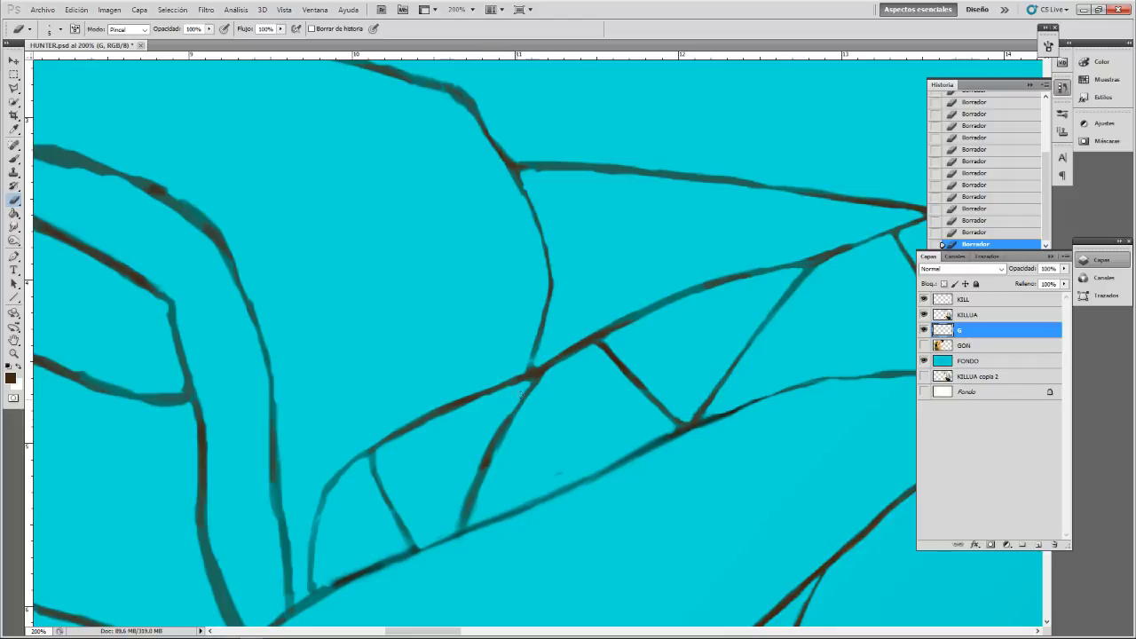
pyautogui.hotkey('ctrl', 'z')
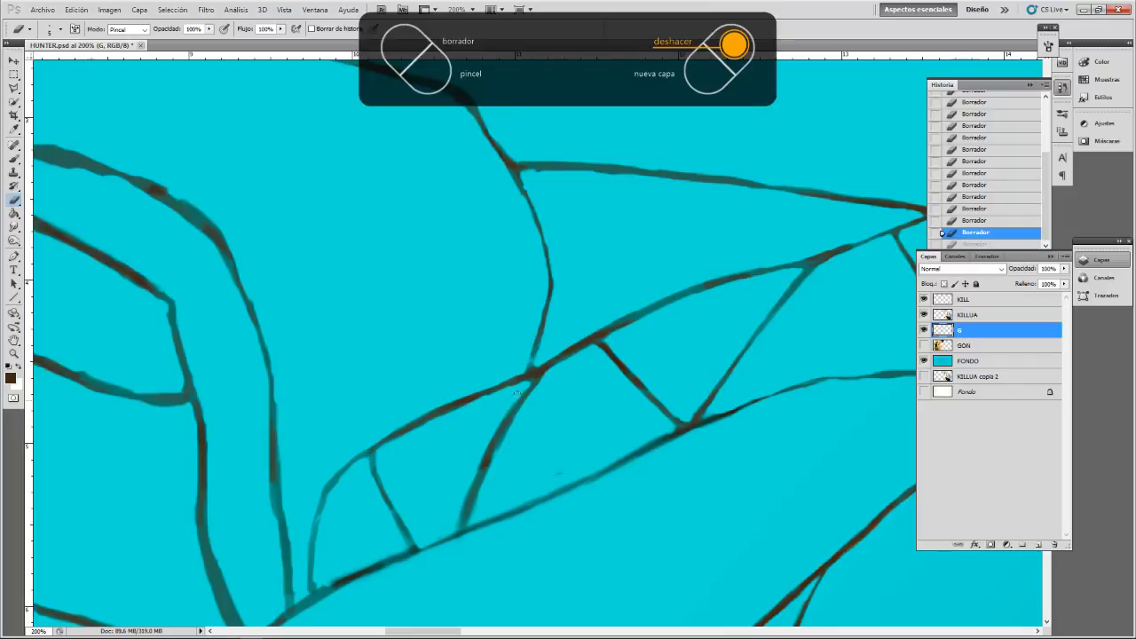
pyautogui.moveTo(482, 448); pyautogui.dragTo(516, 388)
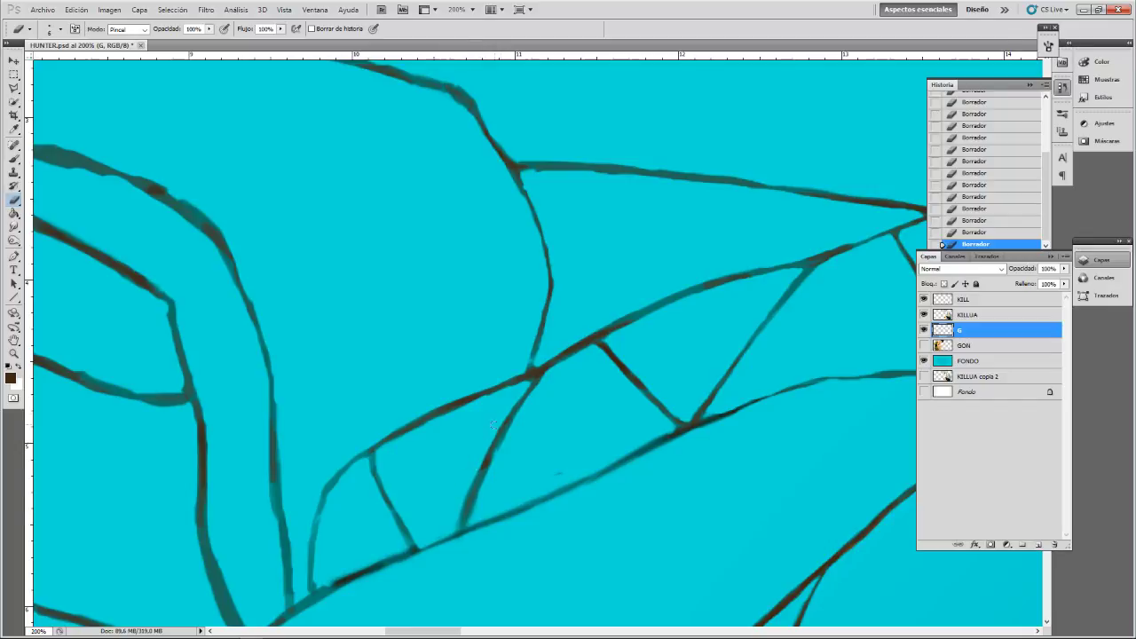
pyautogui.moveTo(460, 506); pyautogui.dragTo(456, 527)
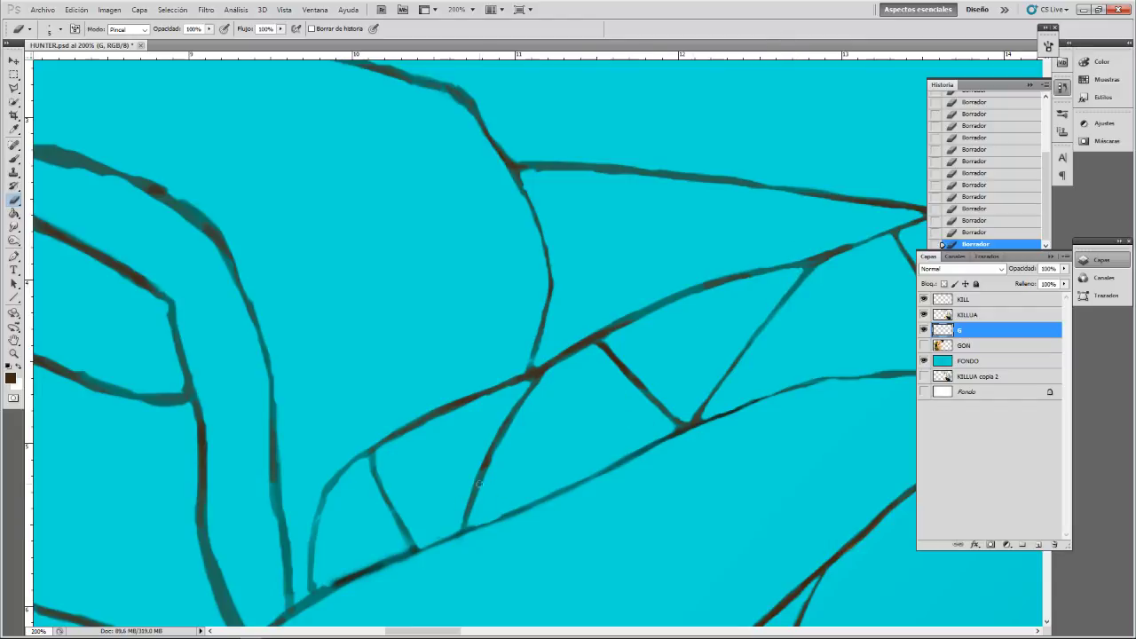
# - Darken the faint stretch of the band's lower line with the Brush, and trim the left V's vertex with the Eraser
pyautogui.moveTo(479, 483); pyautogui.dragTo(611, 331)
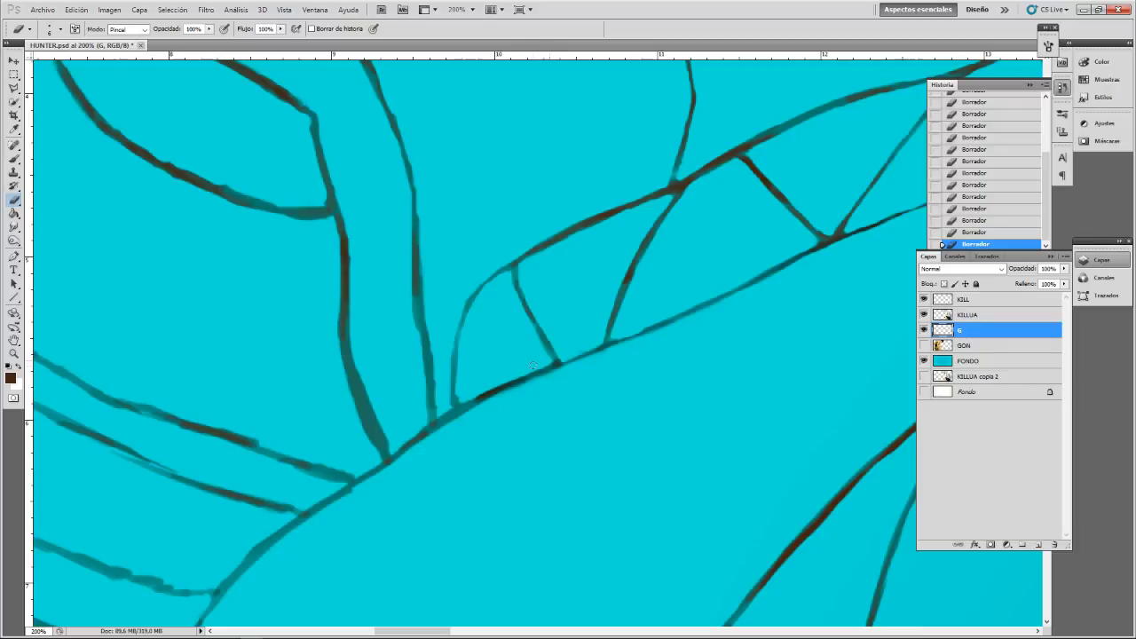
pyautogui.press('b')
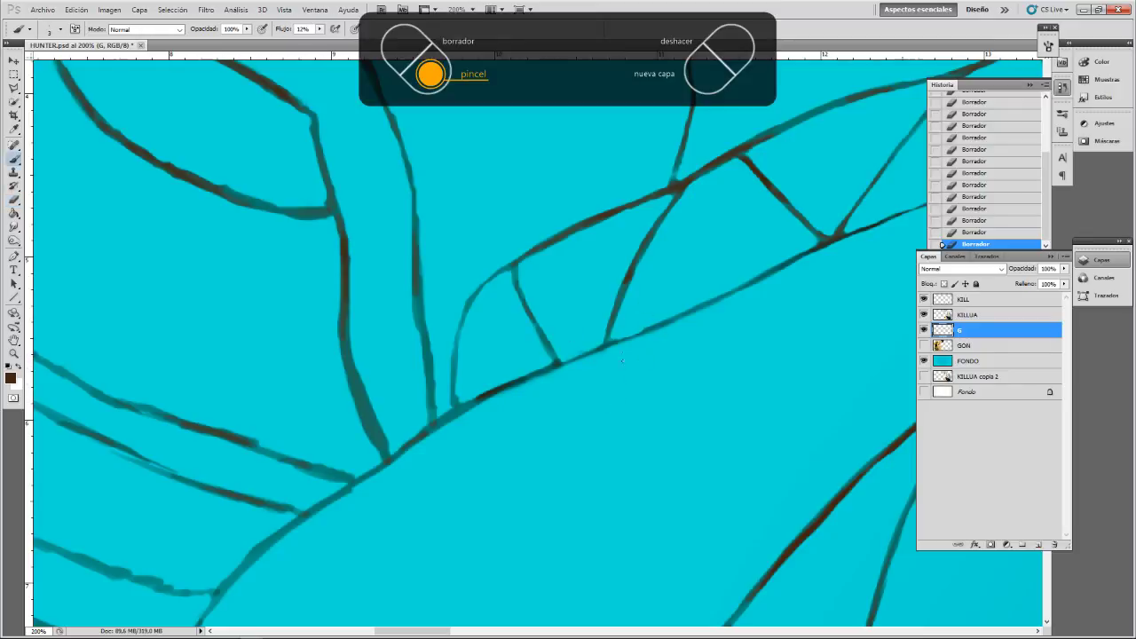
pyautogui.moveTo(625, 338)
pyautogui.mouseDown()
pyautogui.moveTo(642, 331)
pyautogui.moveTo(616, 343)
pyautogui.moveTo(654, 326)
pyautogui.mouseUp()
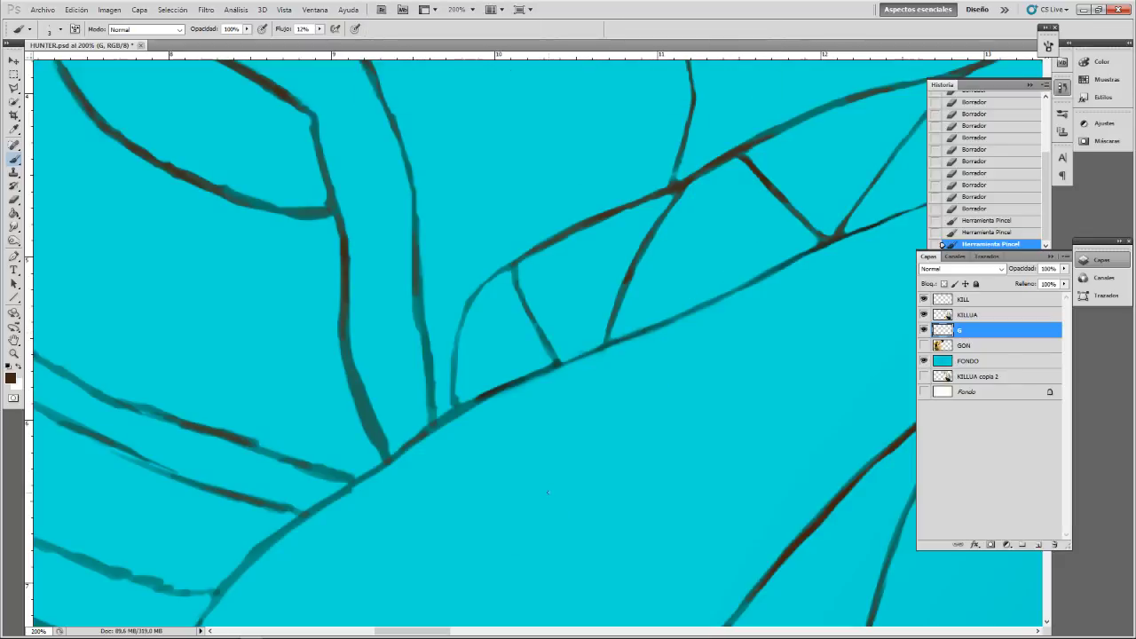
pyautogui.press('e')
pyautogui.moveTo(832, 221); pyautogui.dragTo(833, 229)
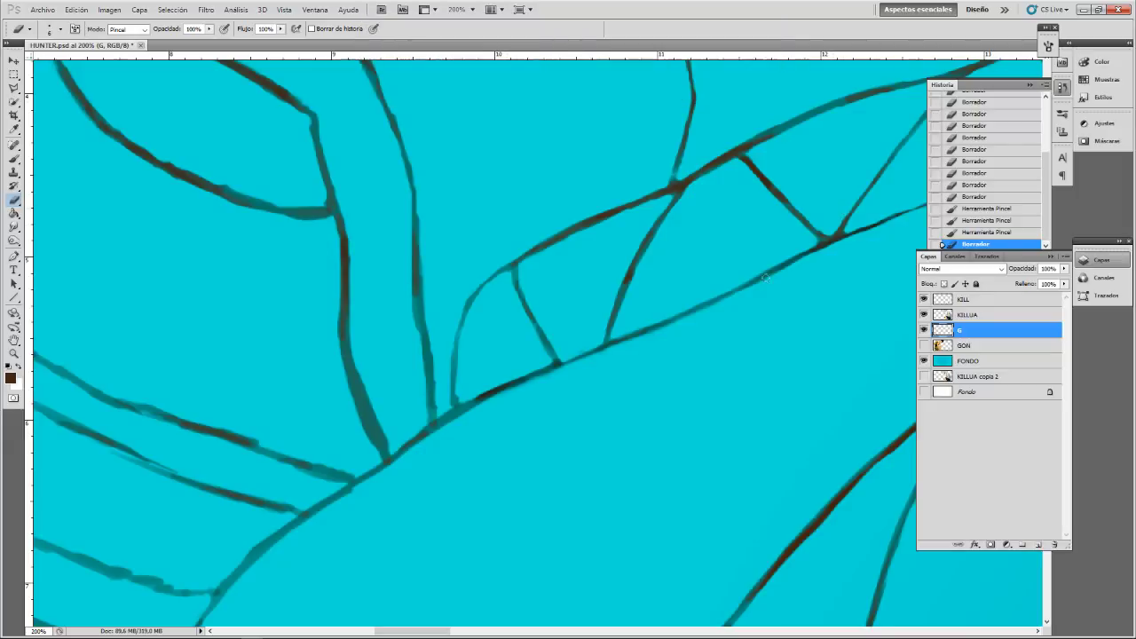
# - Trim the edges of the curve at the band's rounded left end with small Eraser dabs
pyautogui.click(459, 387)
pyautogui.click(462, 369)
pyautogui.click(467, 339)
pyautogui.click(465, 300)
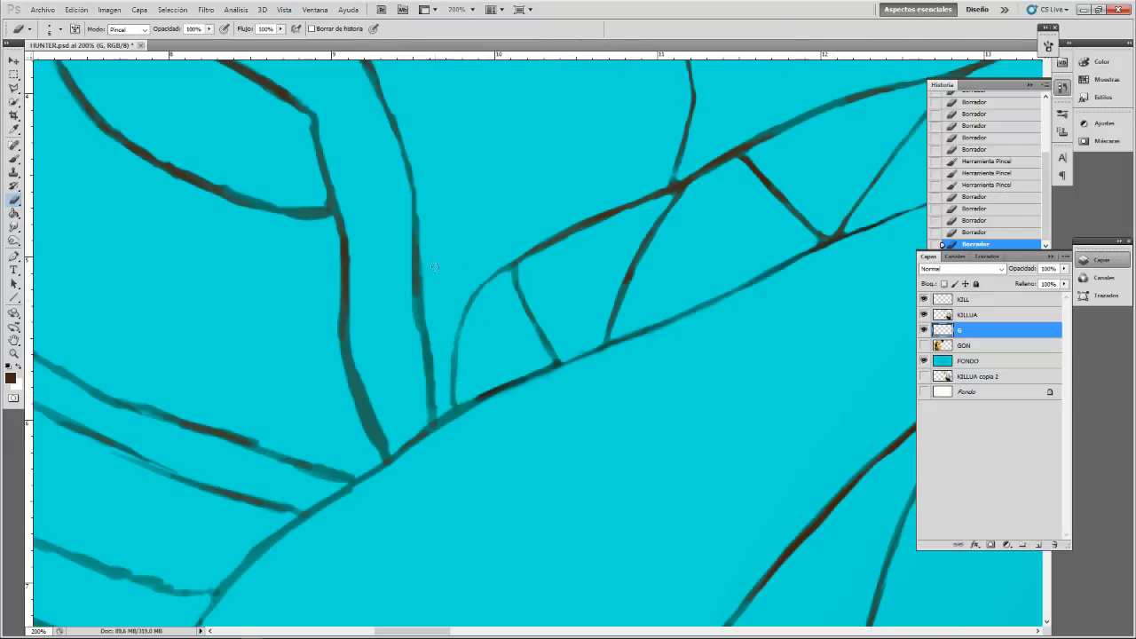
# - Smooth the edges of the long curved line left of the band with the Eraser, undoing the stroke that misses
pyautogui.moveTo(411, 281); pyautogui.dragTo(414, 326)
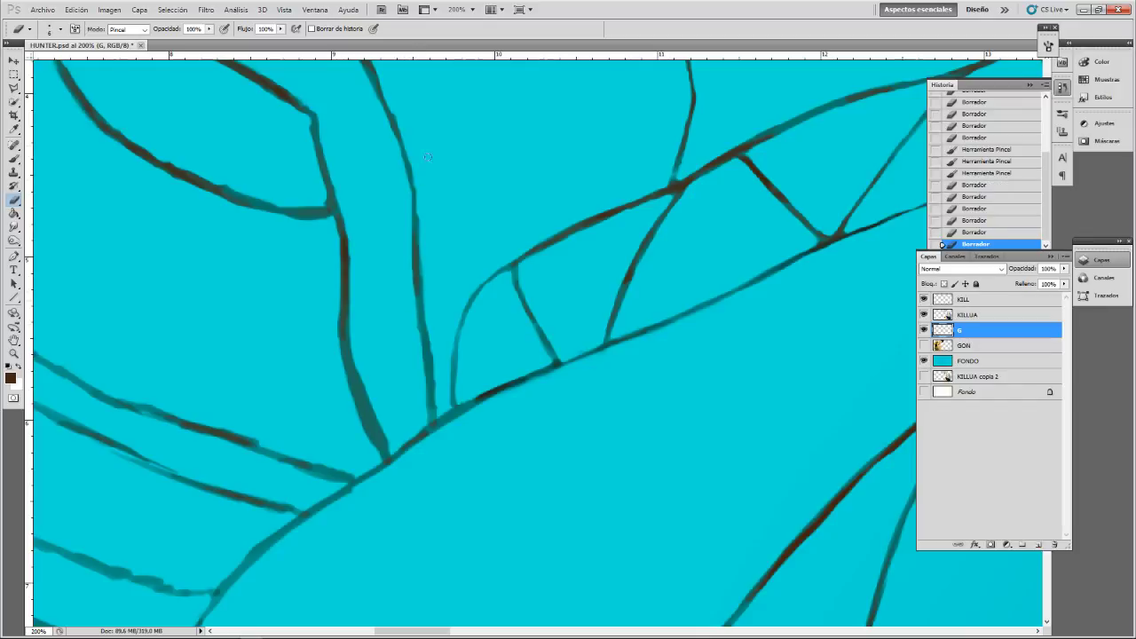
pyautogui.moveTo(434, 154); pyautogui.dragTo(512, 396)
pyautogui.moveTo(378, 240)
pyautogui.mouseDown()
pyautogui.moveTo(361, 217)
pyautogui.moveTo(435, 274)
pyautogui.moveTo(340, 214)
pyautogui.mouseUp()
pyautogui.moveTo(438, 284)
pyautogui.mouseDown()
pyautogui.moveTo(403, 253)
pyautogui.moveTo(452, 295)
pyautogui.moveTo(478, 372)
pyautogui.mouseUp()
pyautogui.hotkey('ctrl', 'z')
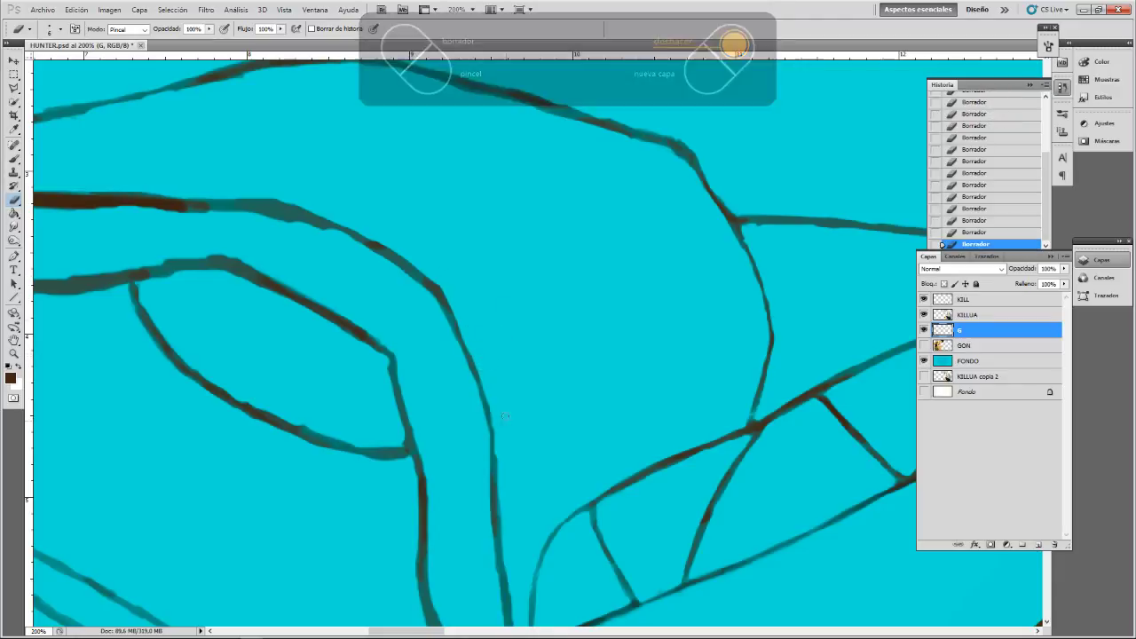
pyautogui.moveTo(500, 456); pyautogui.dragTo(501, 484)
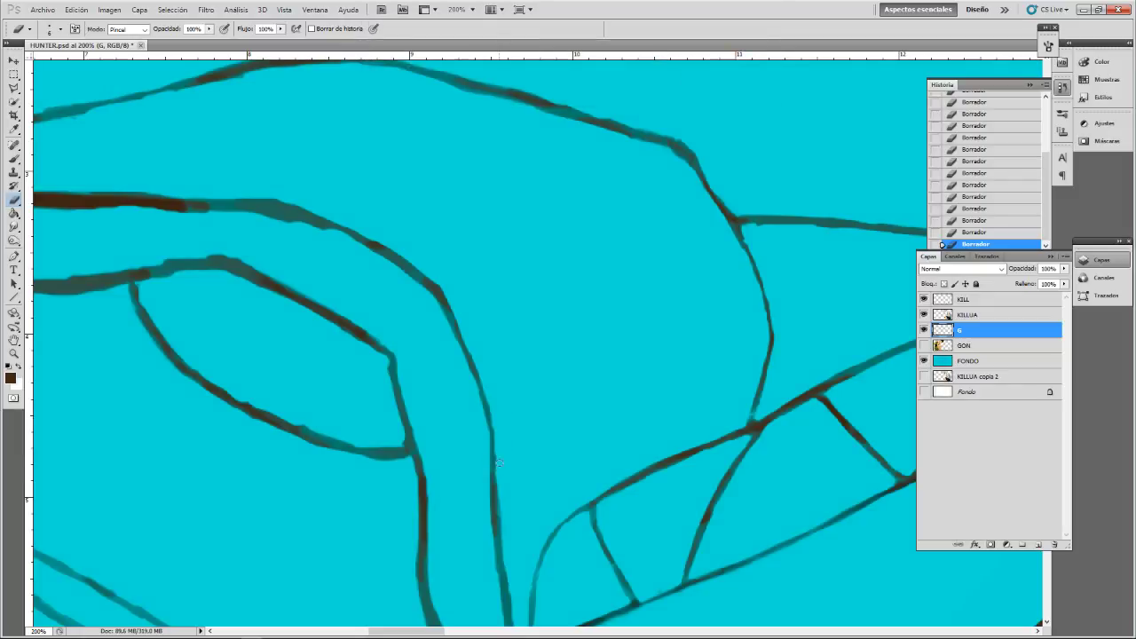
# - Thin the thick line descending from the leaf shape to the lower outline by erasing along its outer edge
pyautogui.moveTo(542, 510); pyautogui.dragTo(538, 302)
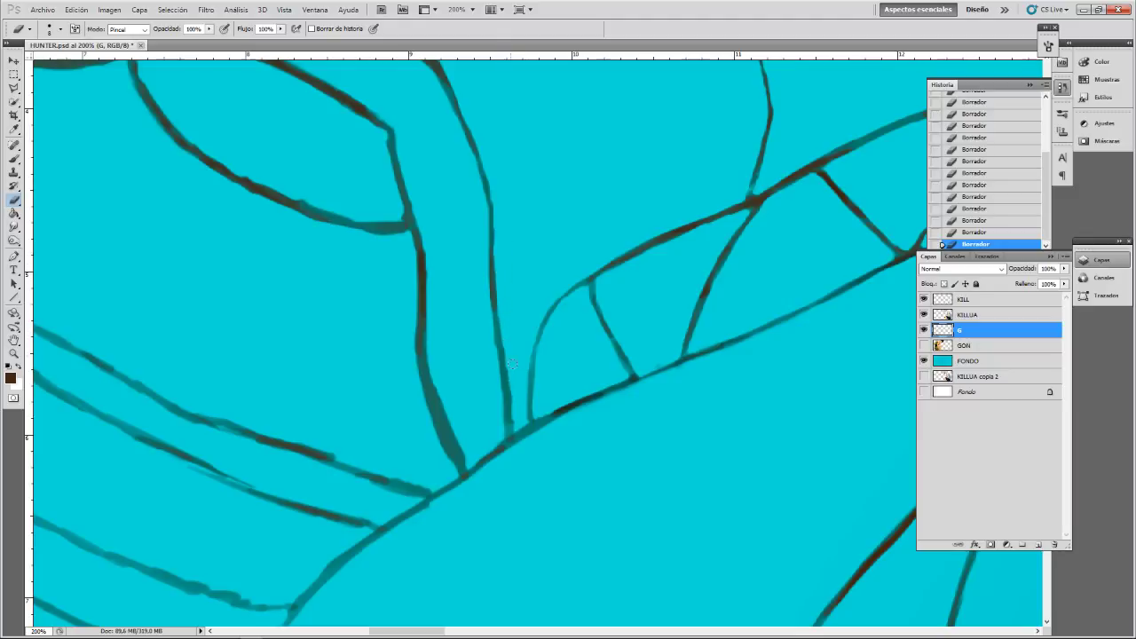
pyautogui.moveTo(428, 330); pyautogui.dragTo(428, 206)
pyautogui.moveTo(429, 348)
pyautogui.mouseDown()
pyautogui.moveTo(462, 461)
pyautogui.moveTo(444, 433)
pyautogui.mouseUp()
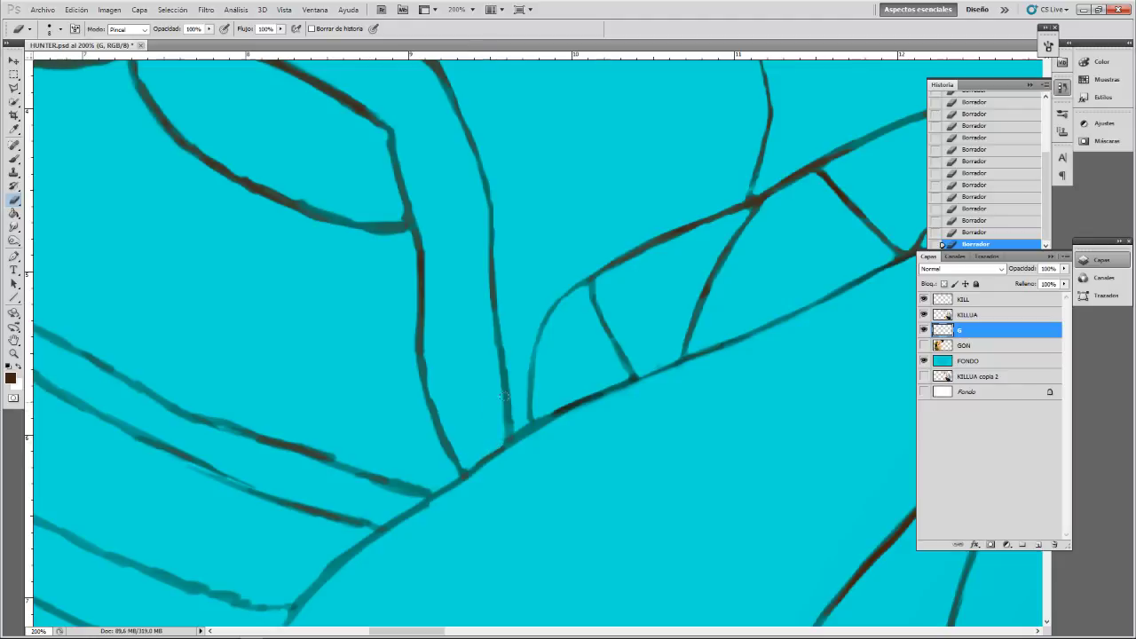
pyautogui.moveTo(345, 343); pyautogui.dragTo(548, 246)
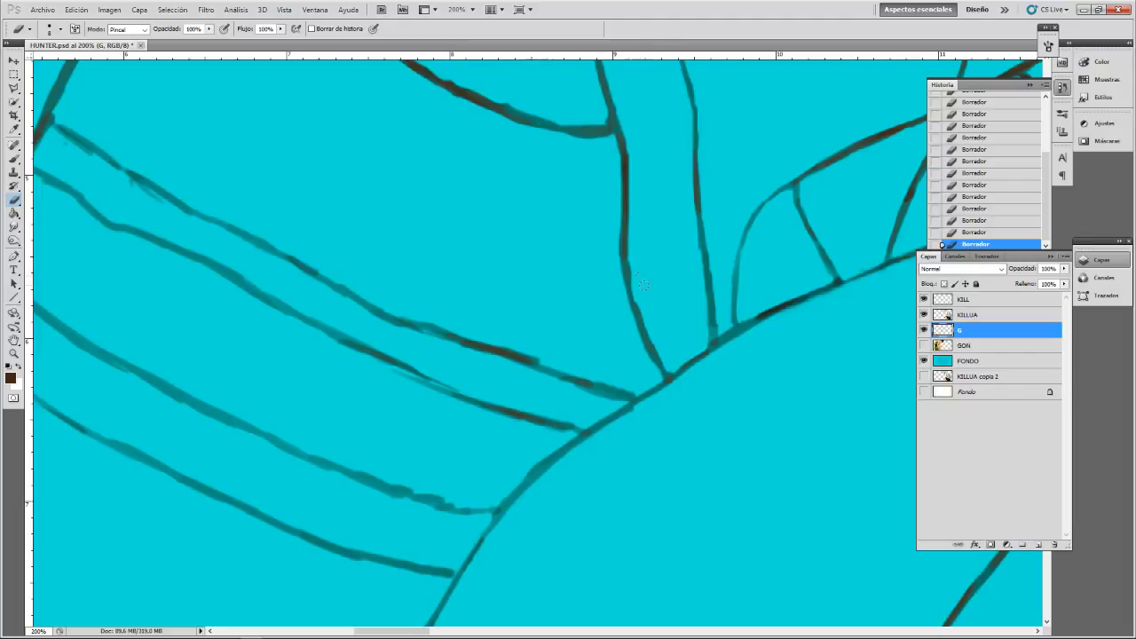
pyautogui.moveTo(630, 257); pyautogui.dragTo(651, 324)
# - Thin the upper two diagonal stripes left of the band with the Eraser, undoing the strokes that miss
pyautogui.moveTo(549, 353)
pyautogui.mouseDown()
pyautogui.moveTo(407, 315)
pyautogui.moveTo(309, 266)
pyautogui.moveTo(294, 242)
pyautogui.moveTo(215, 215)
pyautogui.mouseUp()
pyautogui.hotkey('ctrl', 'z')
pyautogui.moveTo(112, 193); pyautogui.dragTo(167, 202)
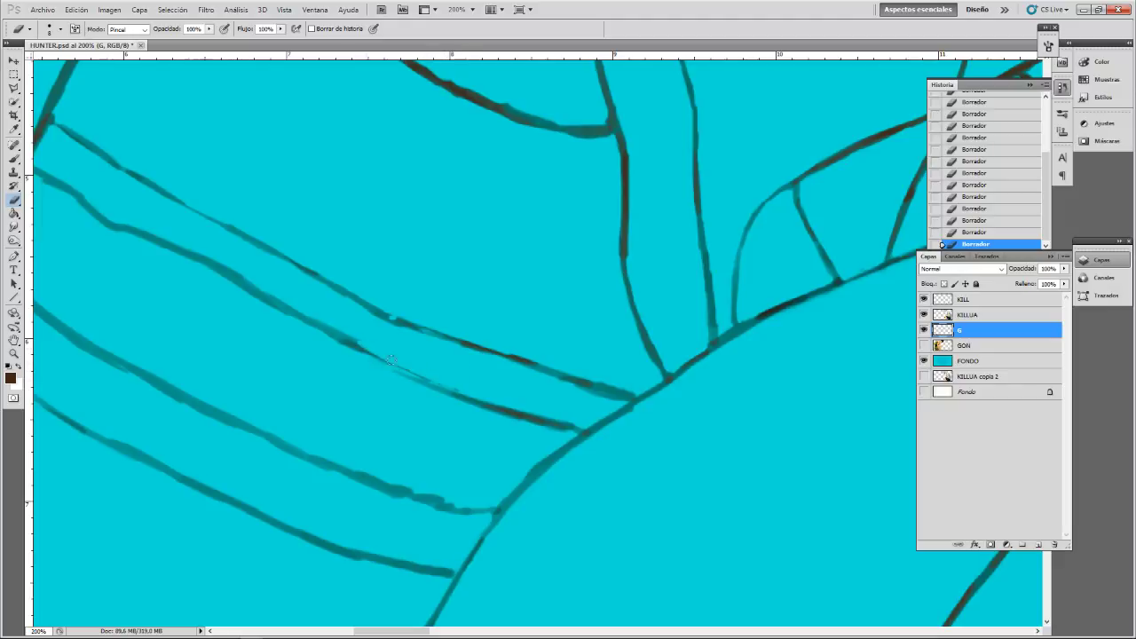
pyautogui.moveTo(275, 284); pyautogui.dragTo(147, 232)
pyautogui.hotkey('ctrl', 'z')
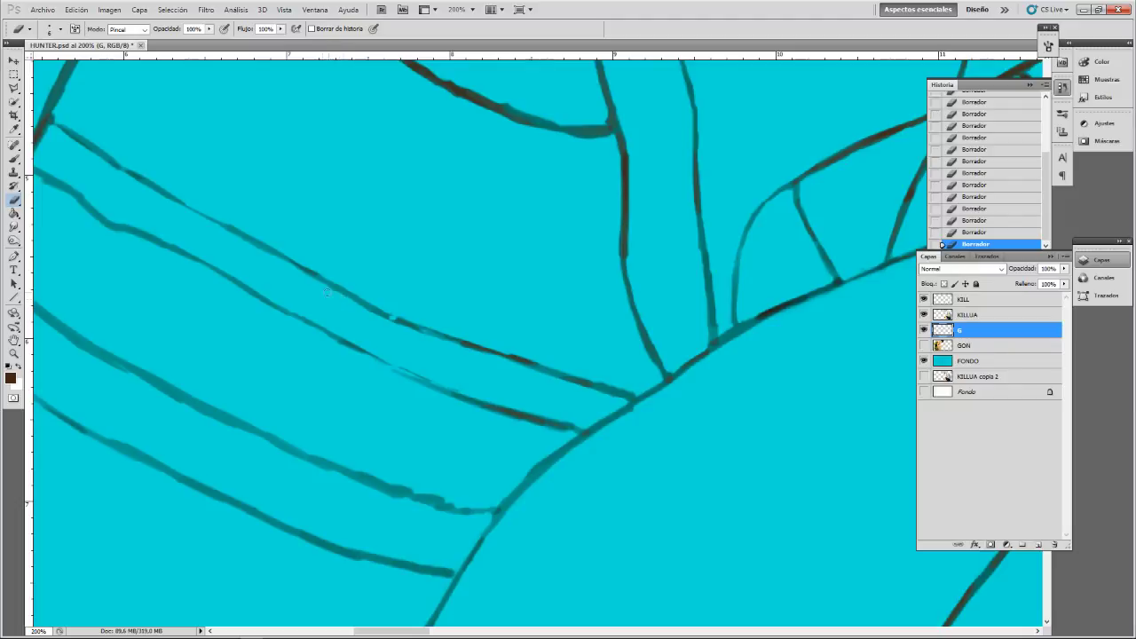
# - Strengthen the weak spots of the uppermost diagonal stripe with fine Brush strokes
pyautogui.press('b')
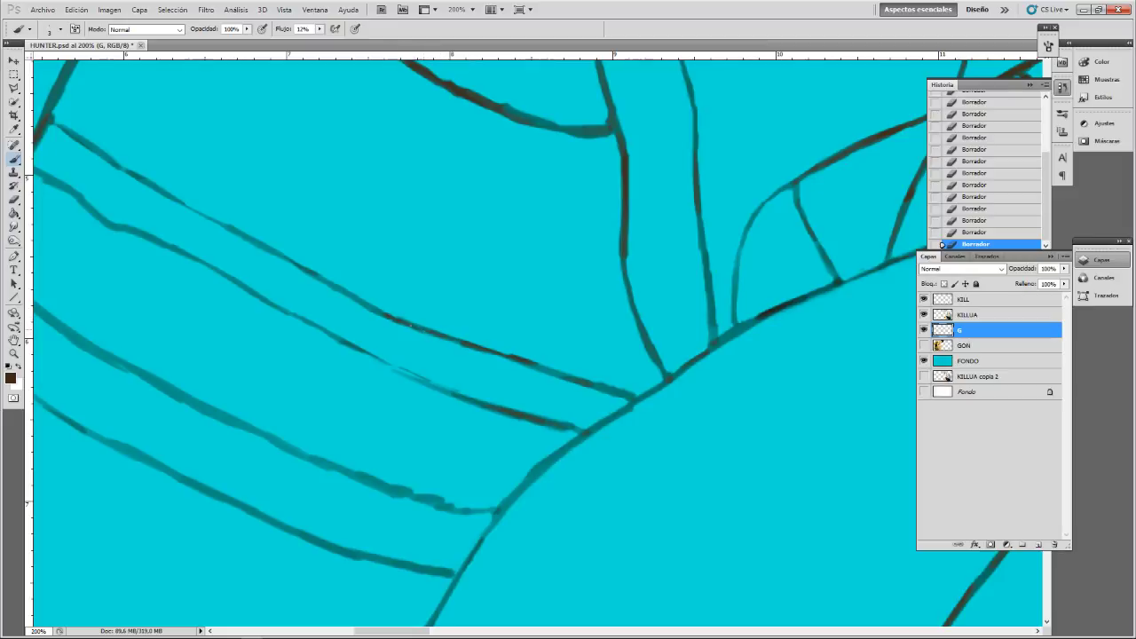
pyautogui.moveTo(311, 309); pyautogui.dragTo(484, 325)
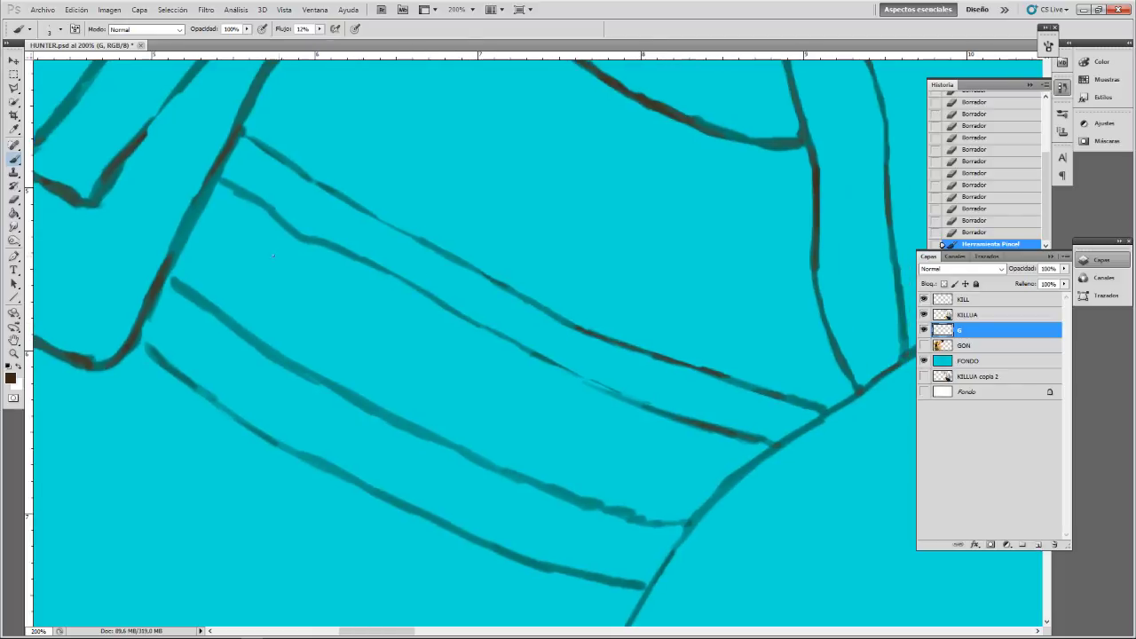
pyautogui.moveTo(273, 256)
pyautogui.mouseDown()
pyautogui.moveTo(265, 229)
pyautogui.moveTo(286, 196)
pyautogui.mouseUp()
pyautogui.moveTo(301, 176); pyautogui.dragTo(266, 151)
pyautogui.press('e')
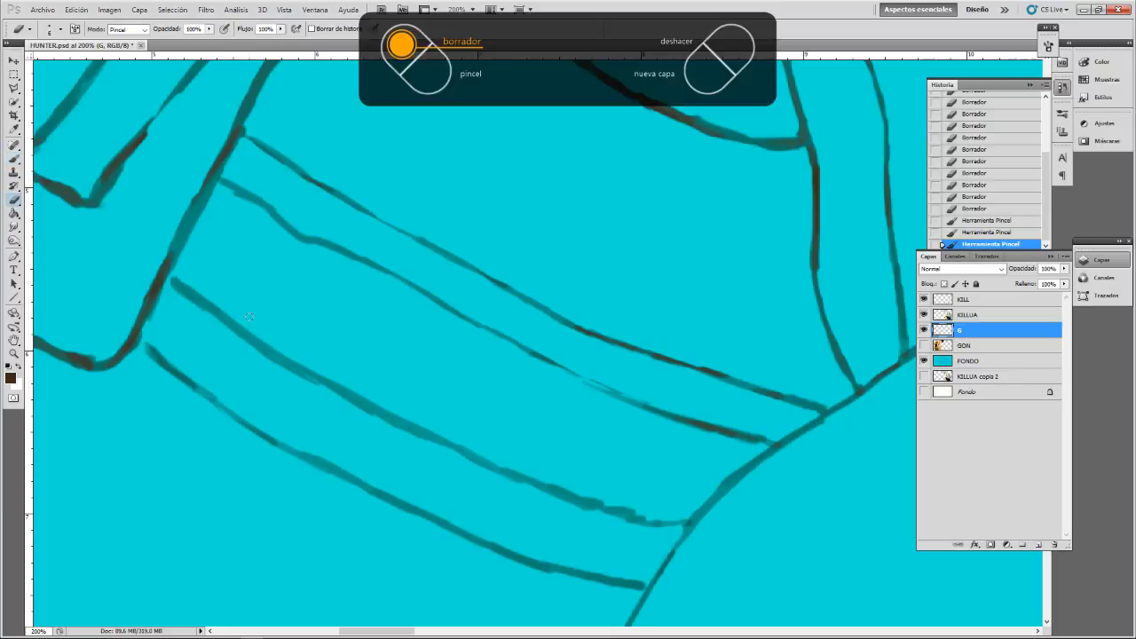
# - Smooth the bumpy edges of the third diagonal stripe from the top with the Eraser, including its end at the outline
pyautogui.moveTo(246, 228); pyautogui.dragTo(476, 261)
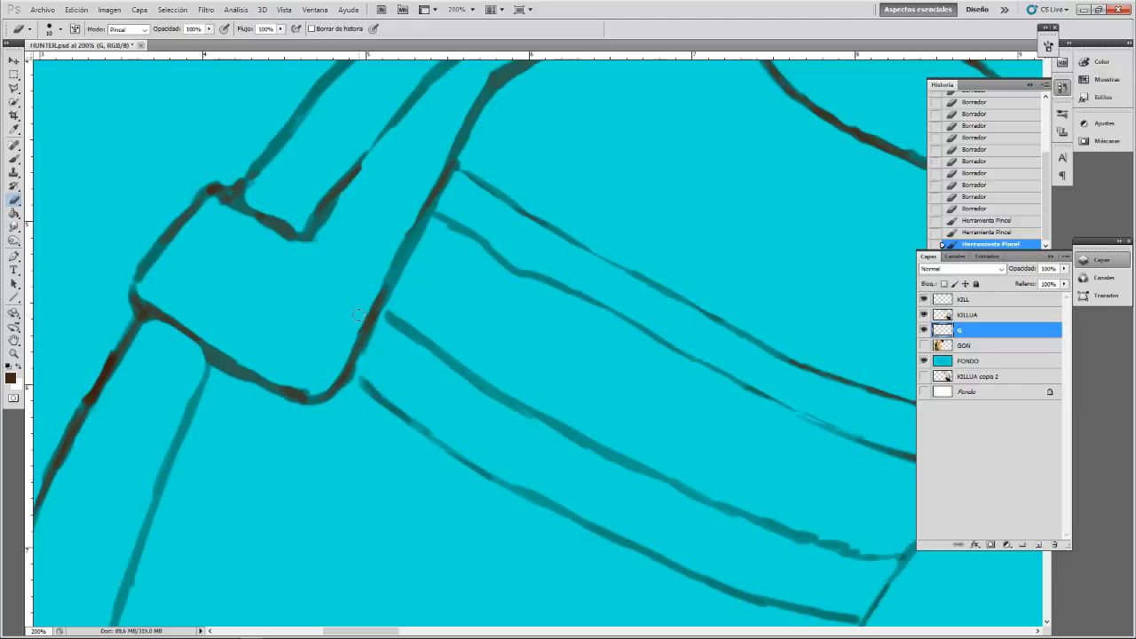
pyautogui.moveTo(707, 418); pyautogui.dragTo(485, 299)
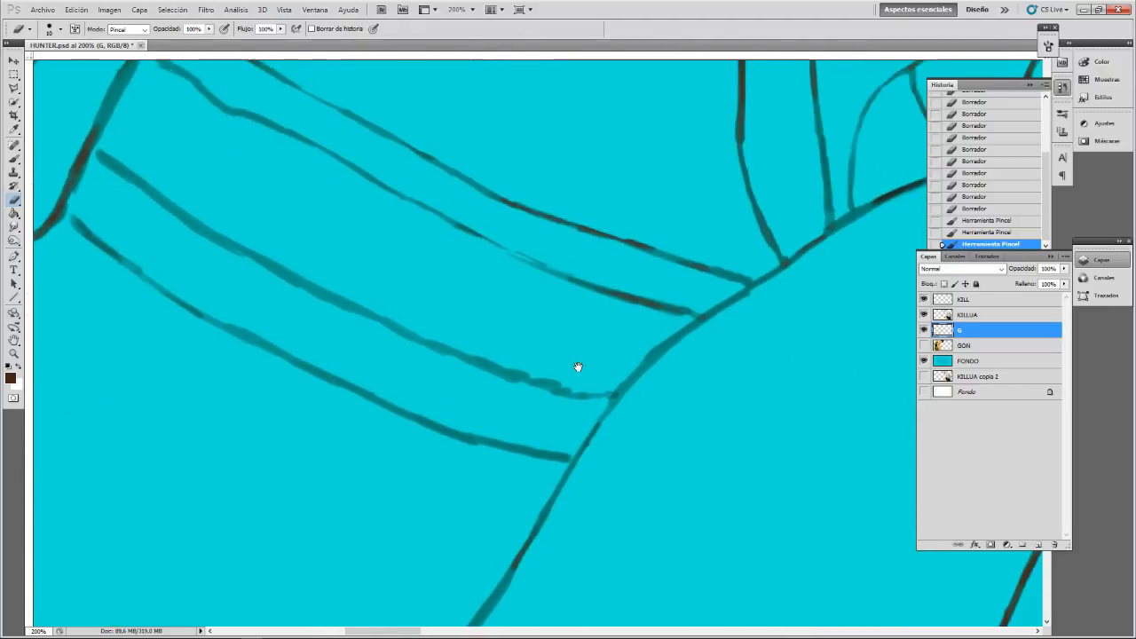
pyautogui.click(530, 357)
pyautogui.moveTo(559, 383); pyautogui.dragTo(406, 312)
pyautogui.moveTo(396, 305); pyautogui.dragTo(357, 276)
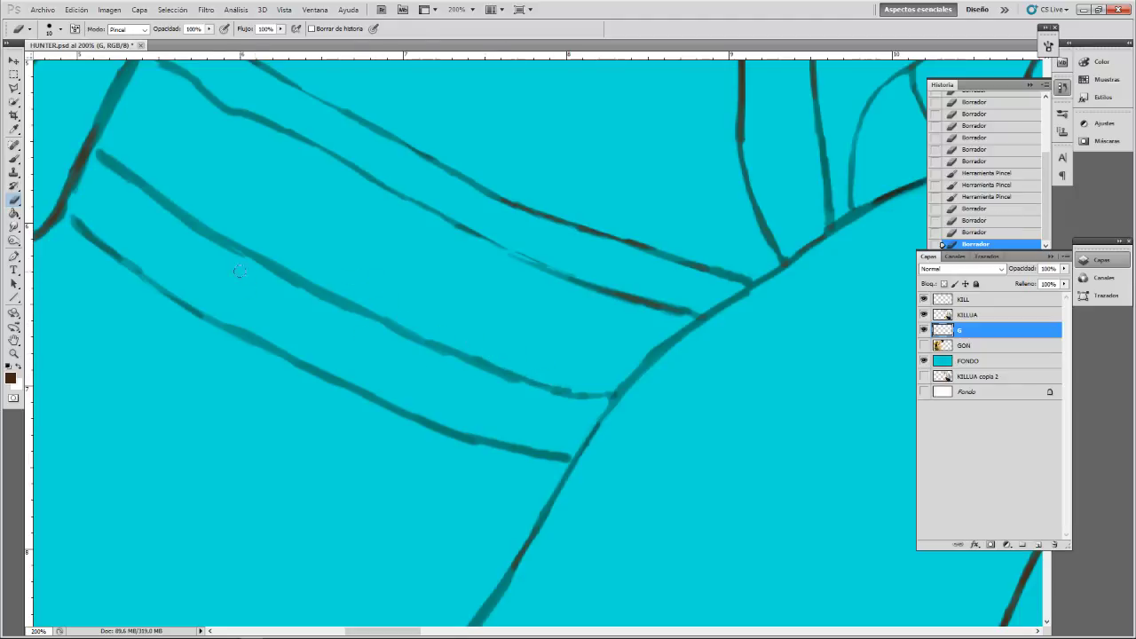
pyautogui.moveTo(205, 244); pyautogui.dragTo(213, 249)
pyautogui.moveTo(280, 282)
pyautogui.mouseDown()
pyautogui.moveTo(522, 392)
pyautogui.moveTo(389, 337)
pyautogui.moveTo(462, 368)
pyautogui.mouseUp()
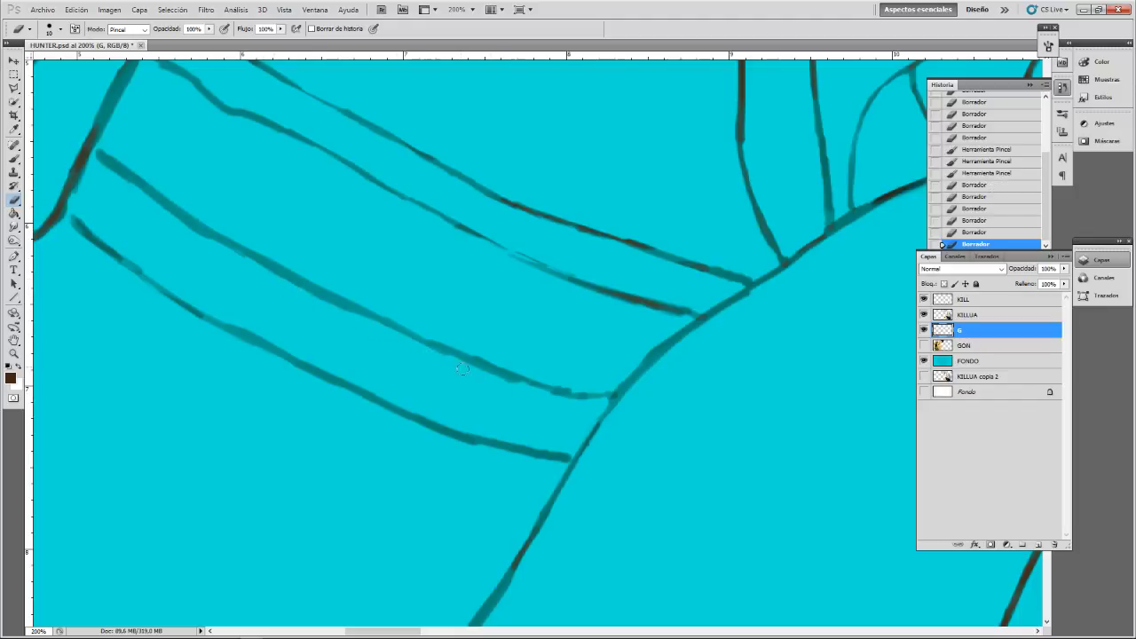
pyautogui.moveTo(524, 388); pyautogui.dragTo(534, 351)
pyautogui.moveTo(568, 387); pyautogui.dragTo(573, 387)
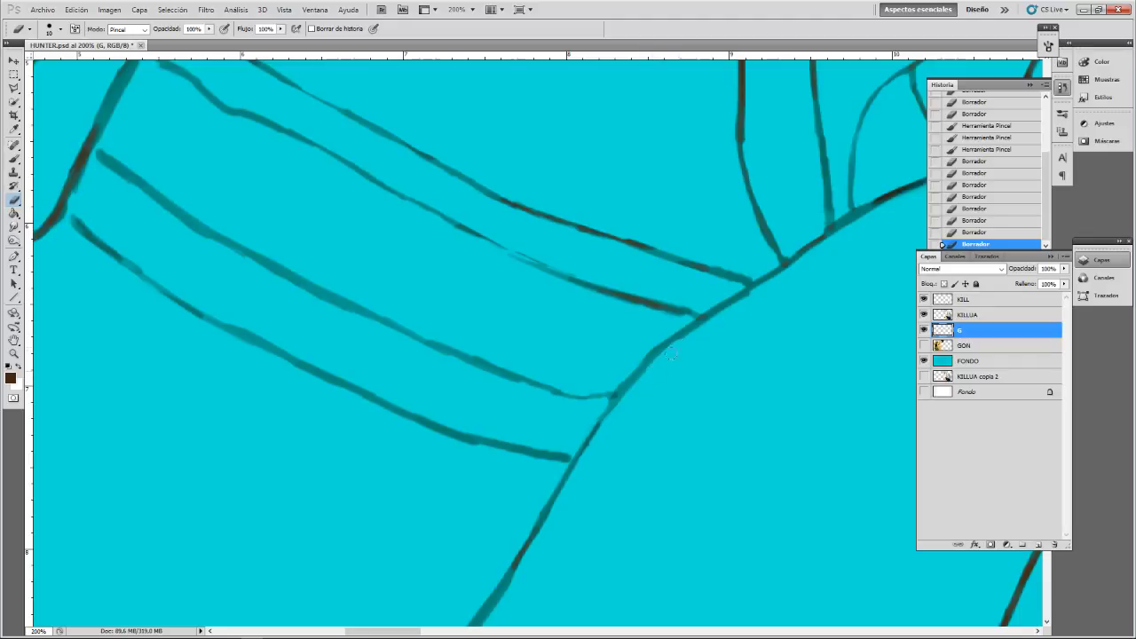
# - Trim the outer edge of the outline where the stripes end and the lower edge of the second stripe with the Eraser
pyautogui.moveTo(673, 353)
pyautogui.mouseDown()
pyautogui.moveTo(717, 324)
pyautogui.moveTo(709, 306)
pyautogui.moveTo(694, 338)
pyautogui.moveTo(751, 292)
pyautogui.moveTo(714, 323)
pyautogui.moveTo(752, 299)
pyautogui.mouseUp()
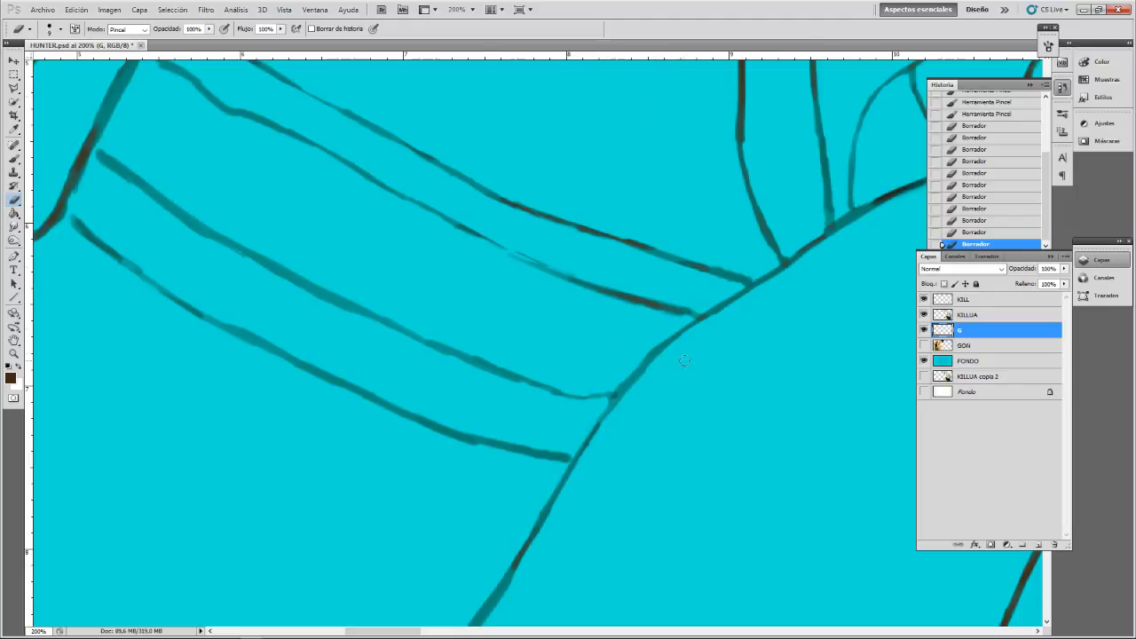
pyautogui.click(670, 322)
pyautogui.click(624, 303)
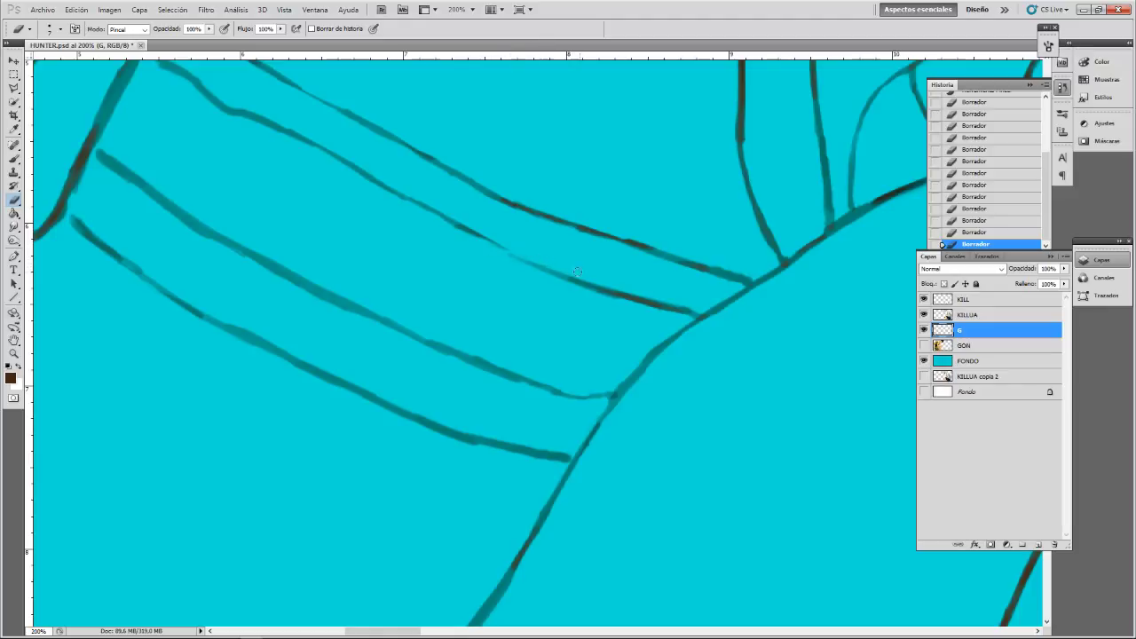
# - Fill the faint gap in the second diagonal stripe with fine Brush strokes, and trim its lower edge with the Eraser
pyautogui.press('b')
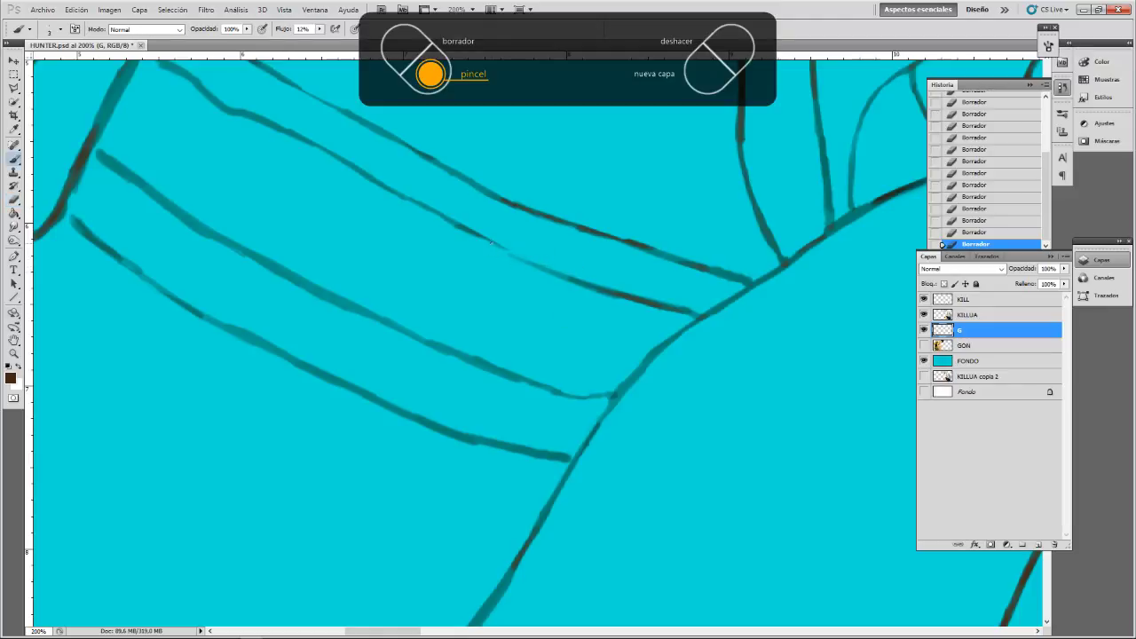
pyautogui.moveTo(506, 248); pyautogui.dragTo(542, 265)
pyautogui.moveTo(501, 246)
pyautogui.mouseDown()
pyautogui.moveTo(533, 261)
pyautogui.moveTo(519, 255)
pyautogui.mouseUp()
pyautogui.press('e')
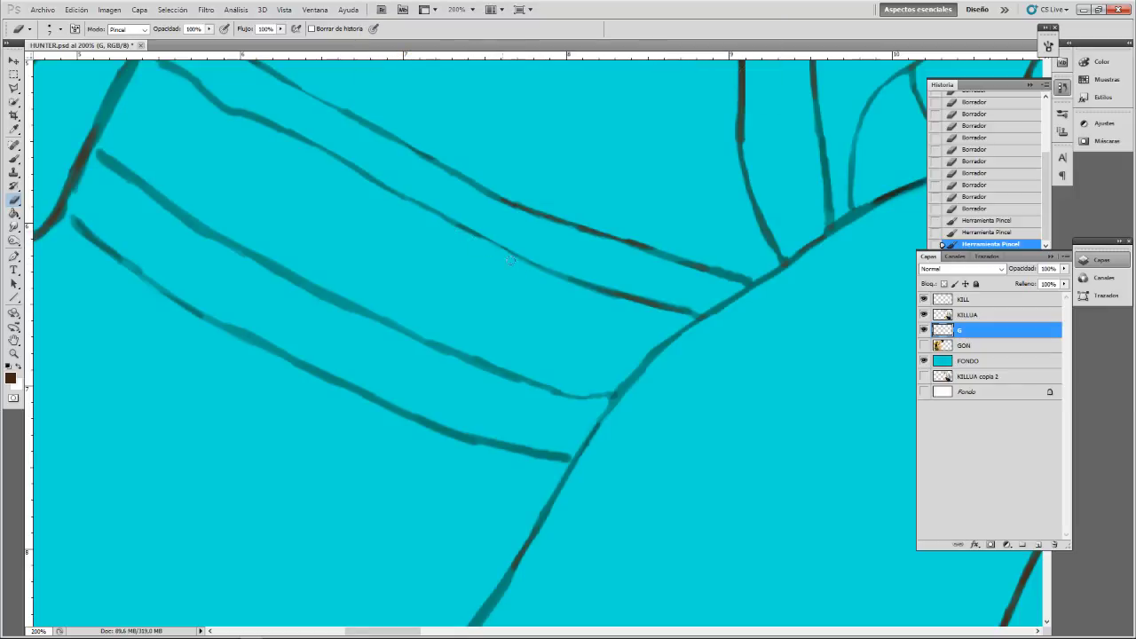
pyautogui.click(510, 260)
pyautogui.moveTo(428, 202); pyautogui.dragTo(689, 361)
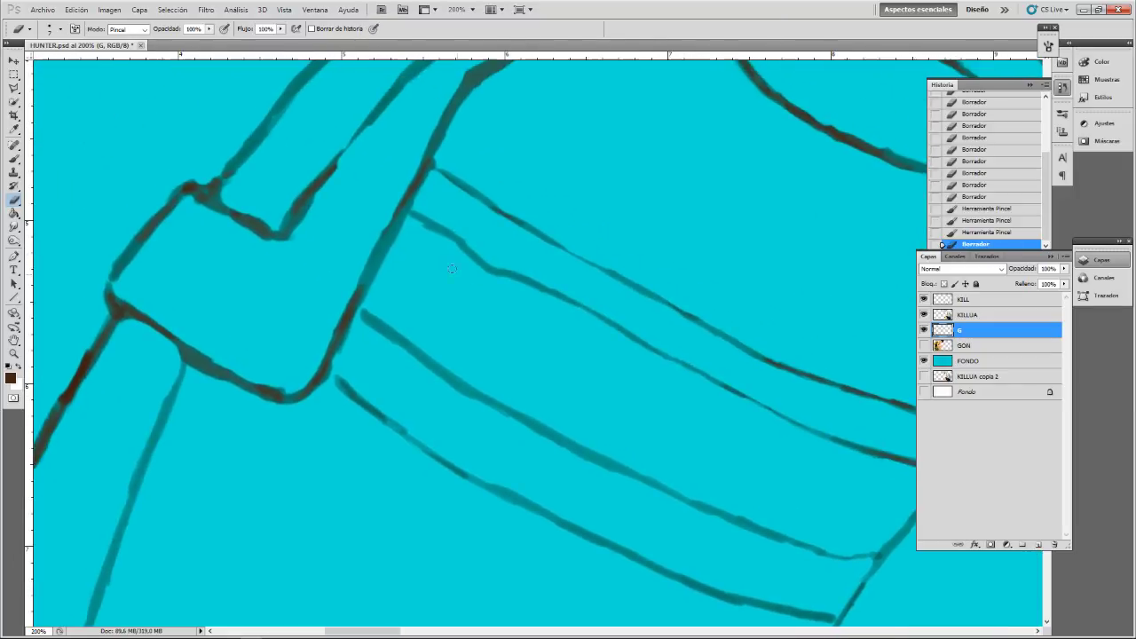
pyautogui.click(452, 269)
pyautogui.click(495, 288)
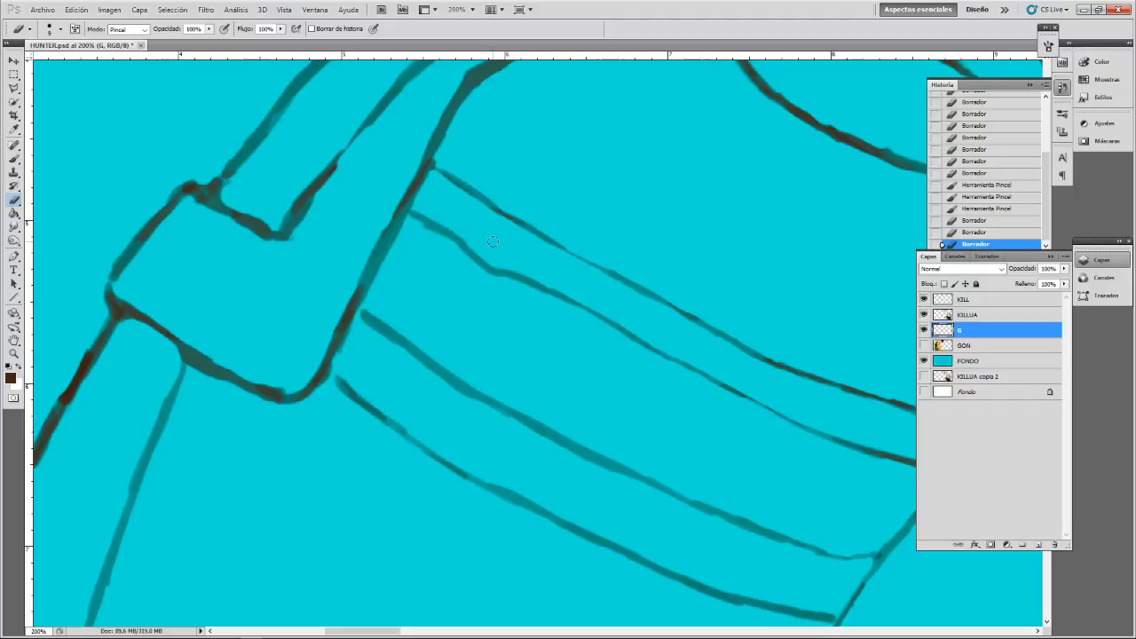
# - Enlarge the Eraser to 20 px and thin the third diagonal stripe by erasing along its lower edge
pyautogui.press(']')
pyautogui.press(']')
pyautogui.moveTo(416, 360); pyautogui.dragTo(475, 402)
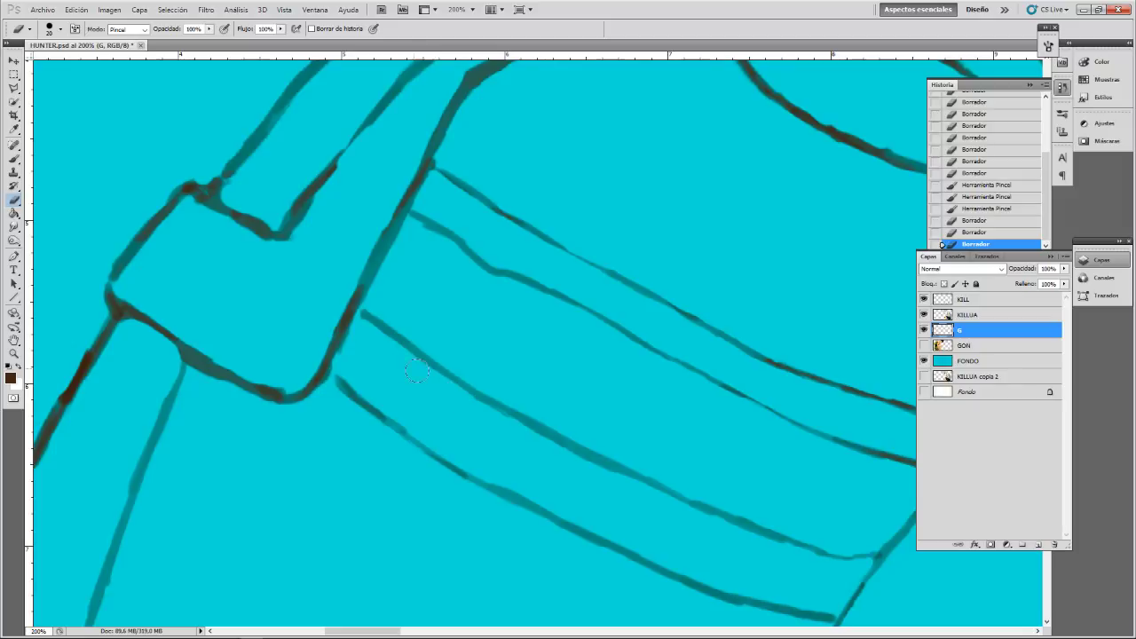
pyautogui.click(529, 428)
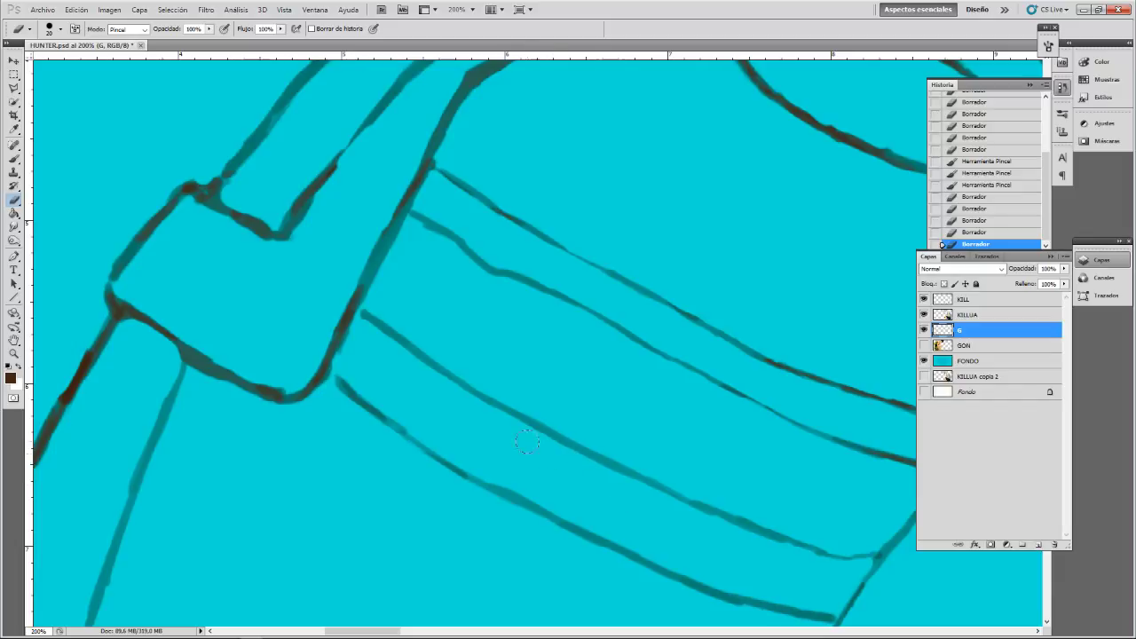
pyautogui.click(527, 439)
pyautogui.moveTo(695, 523); pyautogui.dragTo(606, 456)
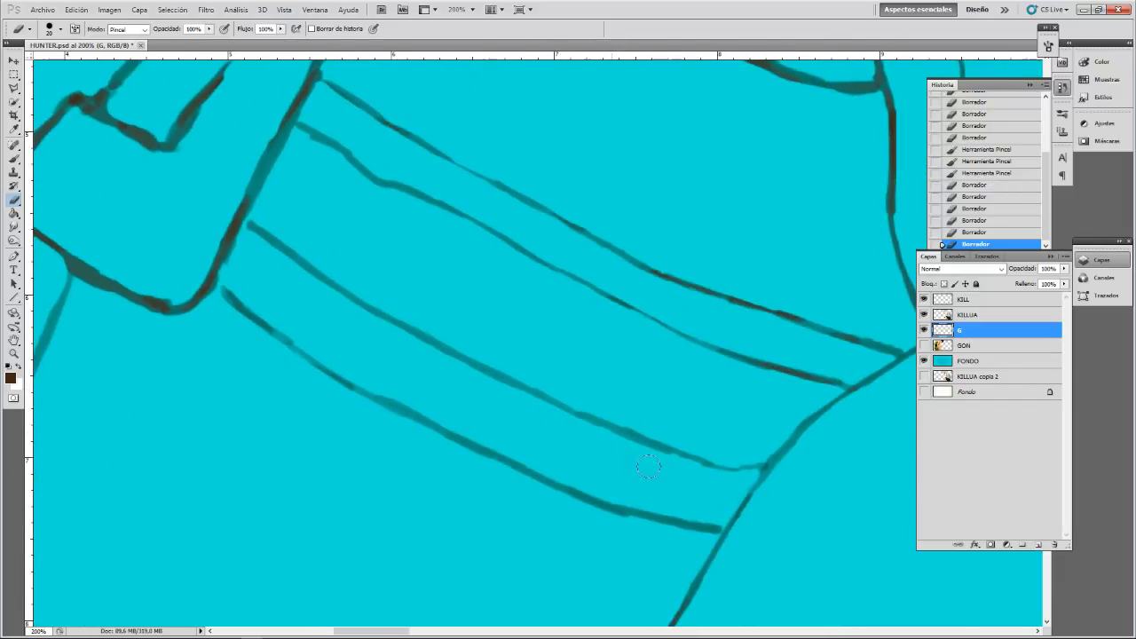
pyautogui.moveTo(648, 466)
pyautogui.mouseDown()
pyautogui.moveTo(667, 463)
pyautogui.moveTo(613, 433)
pyautogui.mouseUp()
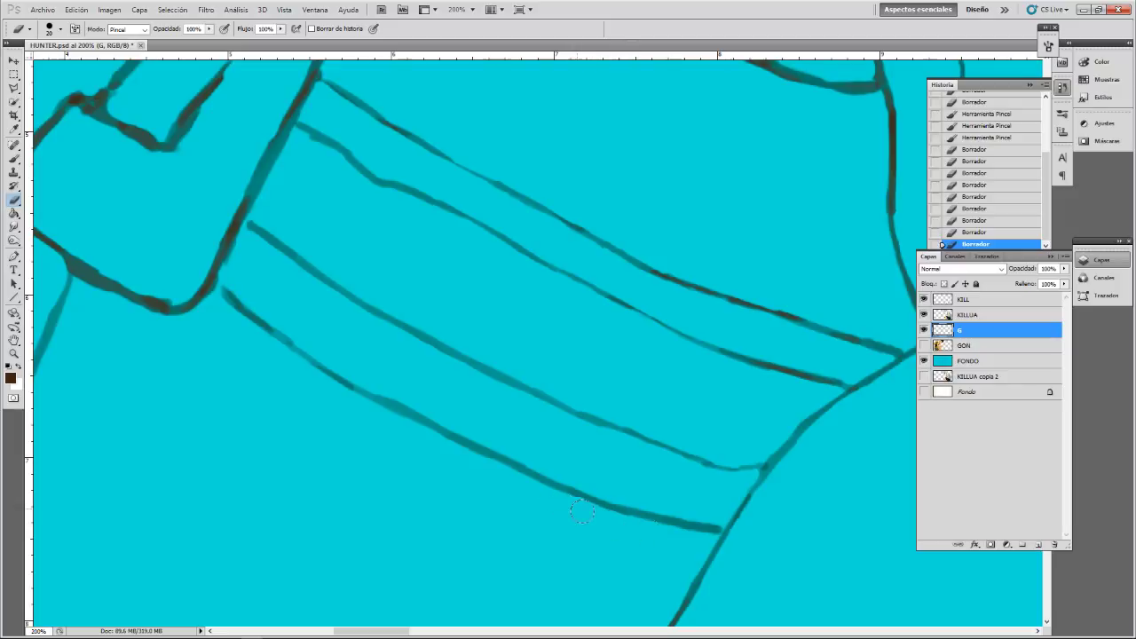
# - Thin the lowest diagonal stripe by erasing along its edges
pyautogui.click(643, 534)
pyautogui.moveTo(482, 465); pyautogui.dragTo(569, 485)
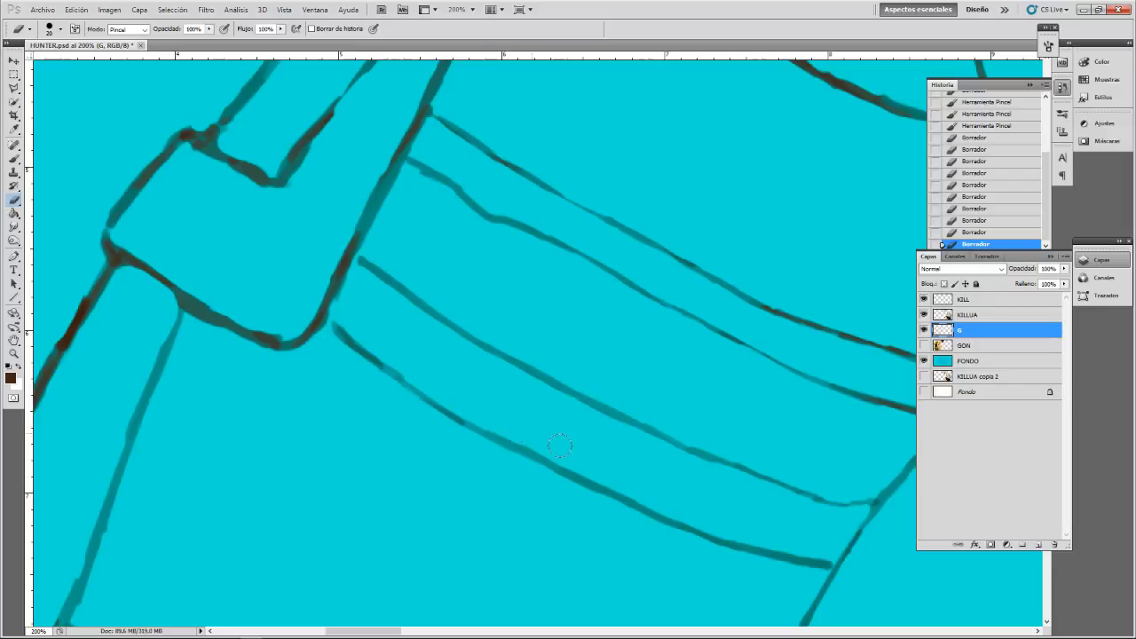
pyautogui.moveTo(561, 446); pyautogui.dragTo(457, 401)
pyautogui.moveTo(394, 355)
pyautogui.mouseDown()
pyautogui.moveTo(412, 369)
pyautogui.moveTo(391, 355)
pyautogui.mouseUp()
# - Thin the long straight line where the diagonal stripes begin with the Eraser, undoing and restoring a stroke to compare
pyautogui.moveTo(292, 287)
pyautogui.mouseDown()
pyautogui.moveTo(444, 233)
pyautogui.moveTo(476, 305)
pyautogui.moveTo(504, 318)
pyautogui.moveTo(564, 224)
pyautogui.mouseUp()
pyautogui.moveTo(549, 265)
pyautogui.mouseDown()
pyautogui.moveTo(568, 203)
pyautogui.moveTo(552, 241)
pyautogui.mouseUp()
pyautogui.moveTo(616, 108); pyautogui.dragTo(538, 301)
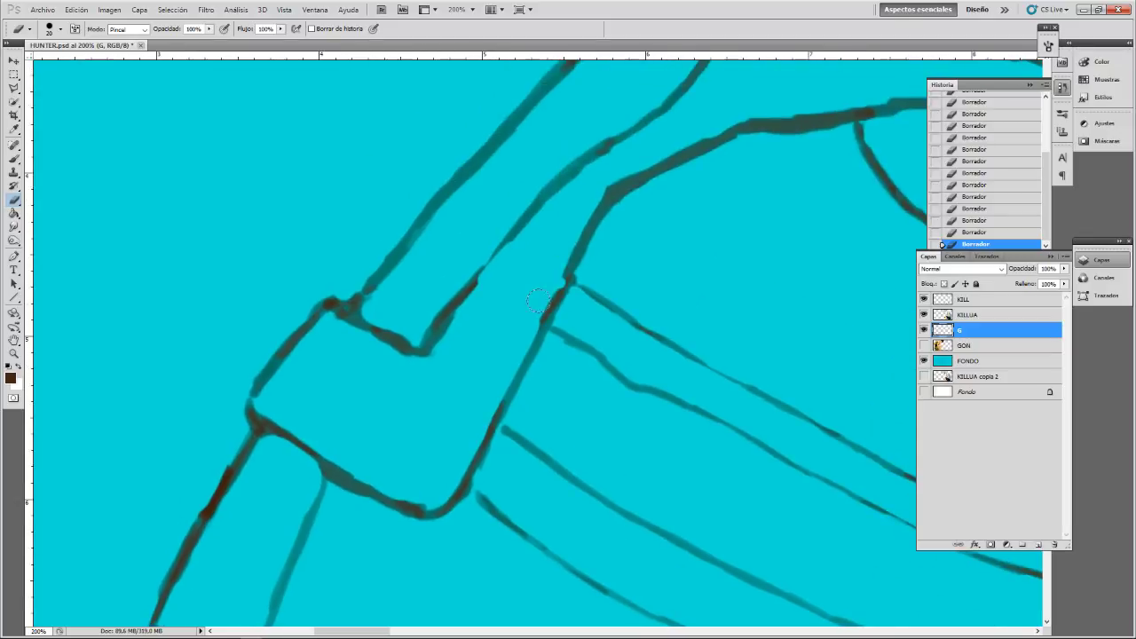
pyautogui.hotkey('ctrl', 'z')
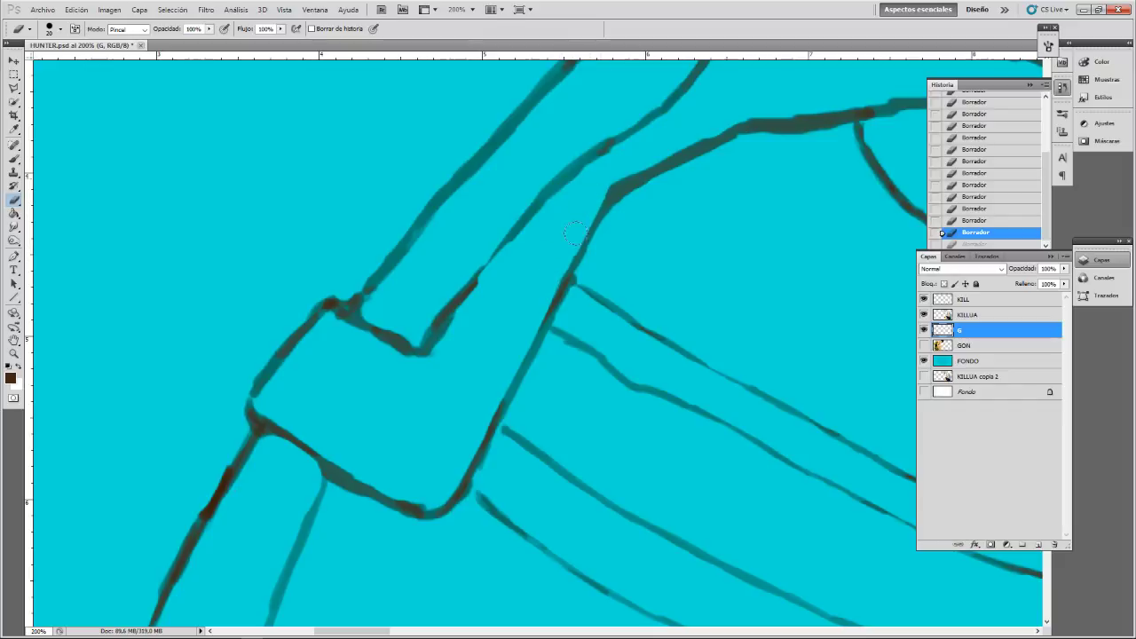
pyautogui.hotkey('ctrl', 'z')
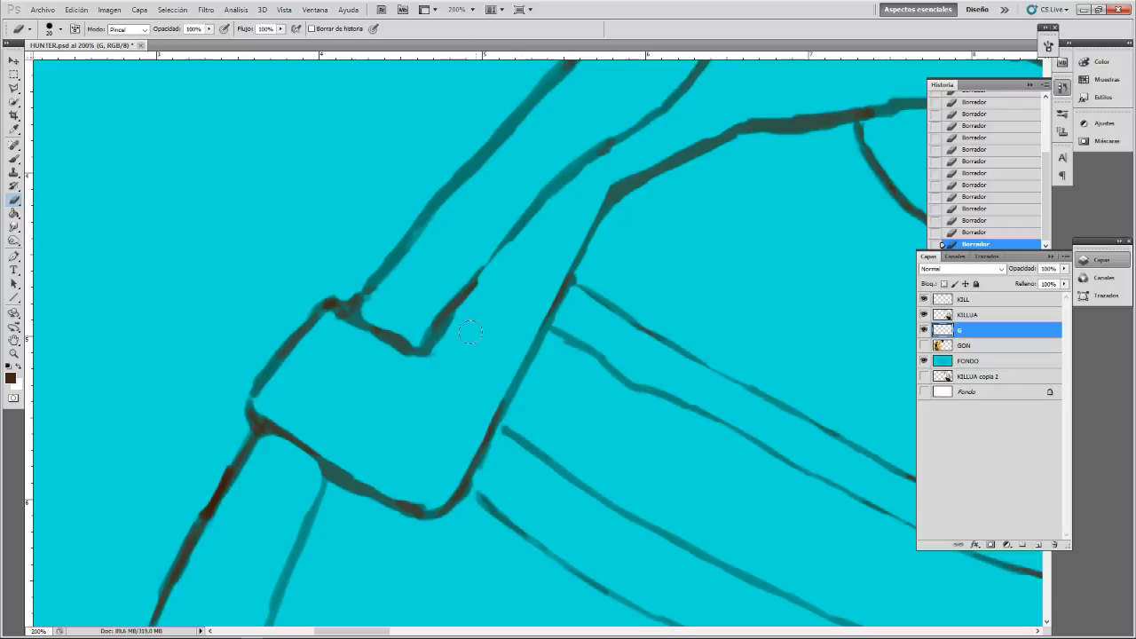
# - Thin the line rising from the V-shaped notch with the Eraser, undoing a stroke
pyautogui.moveTo(438, 363); pyautogui.dragTo(440, 346)
pyautogui.moveTo(519, 242)
pyautogui.mouseDown()
pyautogui.moveTo(584, 169)
pyautogui.moveTo(518, 251)
pyautogui.mouseUp()
pyautogui.hotkey('ctrl', 'z')
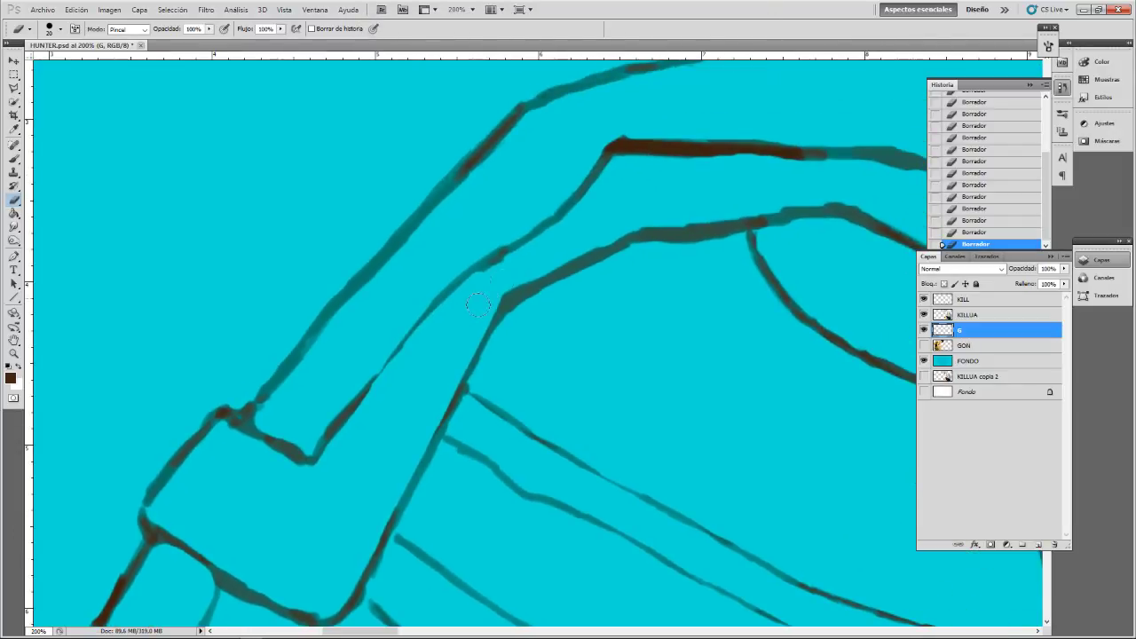
# - Smooth the bend and rising part of the inner arched line with the Eraser, undoing and restoring the last stroke
pyautogui.moveTo(492, 292); pyautogui.dragTo(534, 263)
pyautogui.moveTo(535, 307)
pyautogui.mouseDown()
pyautogui.moveTo(582, 271)
pyautogui.moveTo(641, 253)
pyautogui.mouseUp()
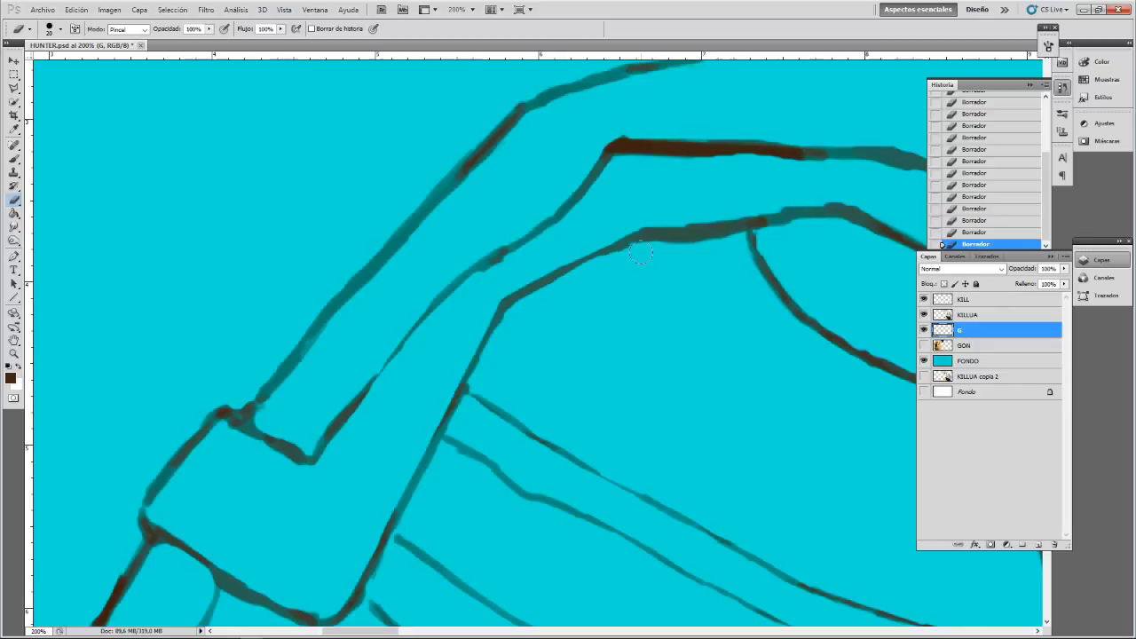
pyautogui.hotkey('ctrl', 'z')
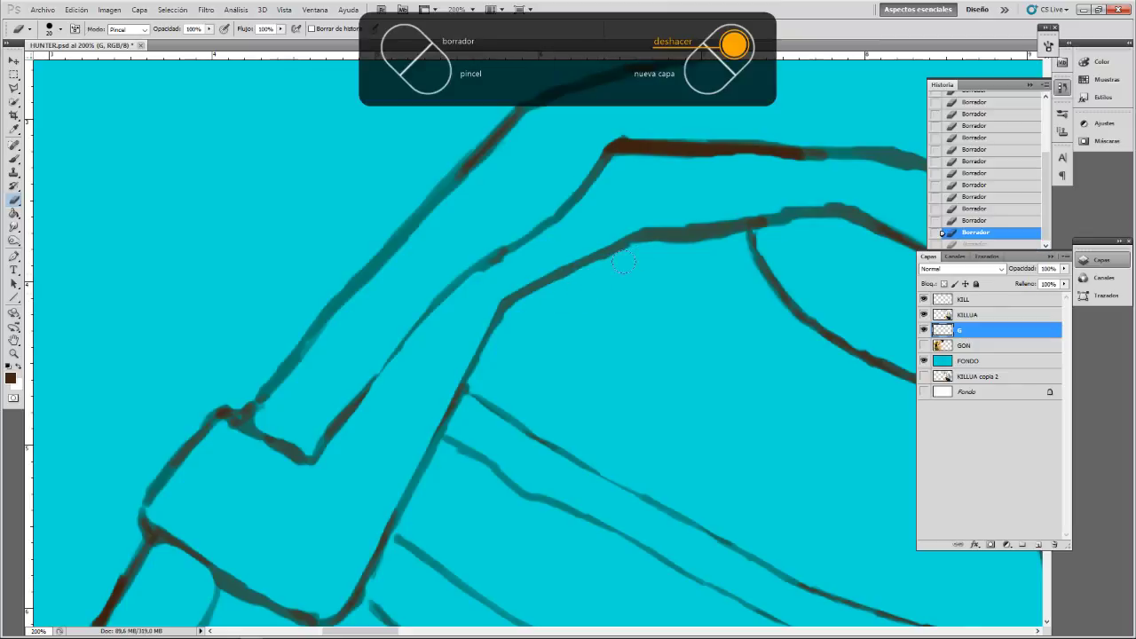
pyautogui.hotkey('ctrl', 'shift', 'z')
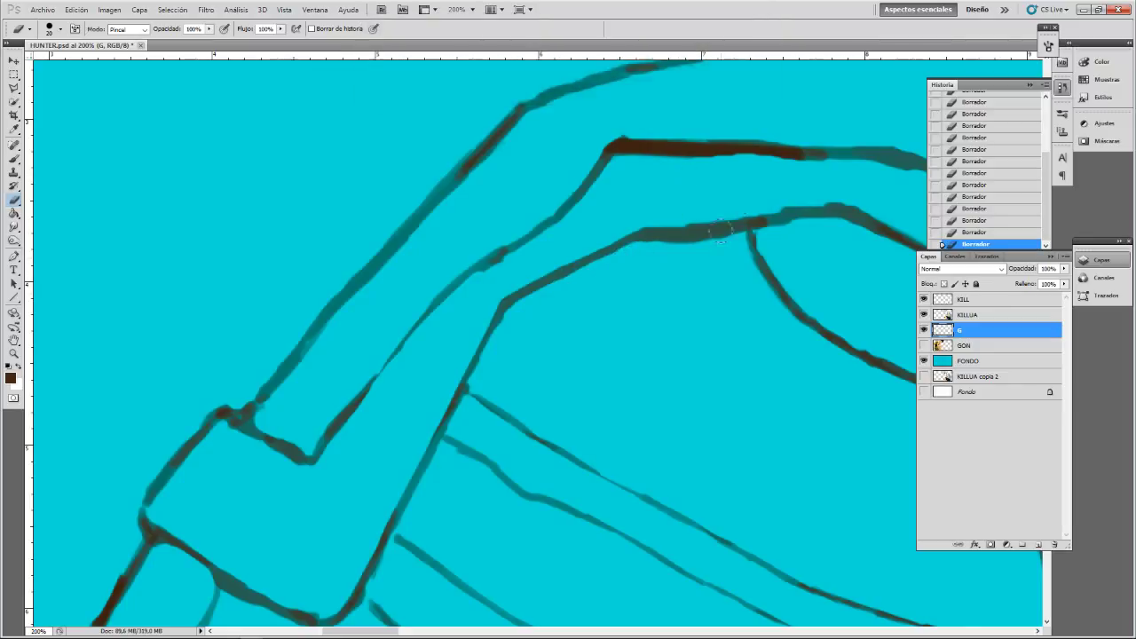
# - Thin the thick dark segment of the middle arched line by erasing along its lower edge
pyautogui.moveTo(716, 280); pyautogui.dragTo(689, 401)
pyautogui.moveTo(663, 249); pyautogui.dragTo(723, 300)
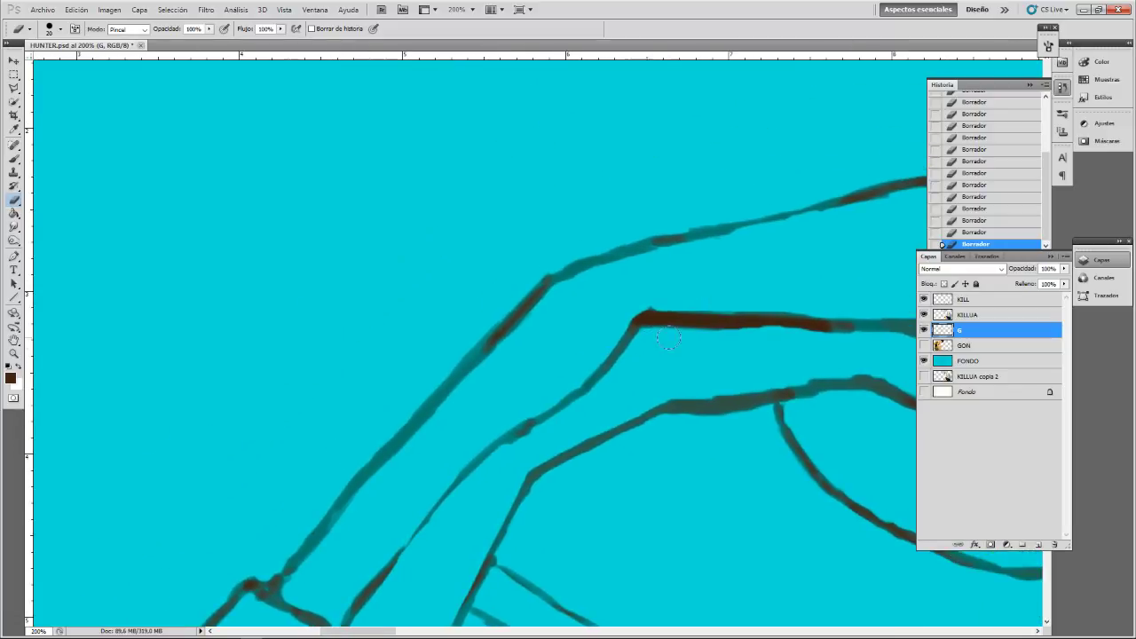
pyautogui.moveTo(650, 338)
pyautogui.mouseDown()
pyautogui.moveTo(826, 345)
pyautogui.moveTo(699, 336)
pyautogui.mouseUp()
pyautogui.moveTo(768, 334); pyautogui.dragTo(843, 332)
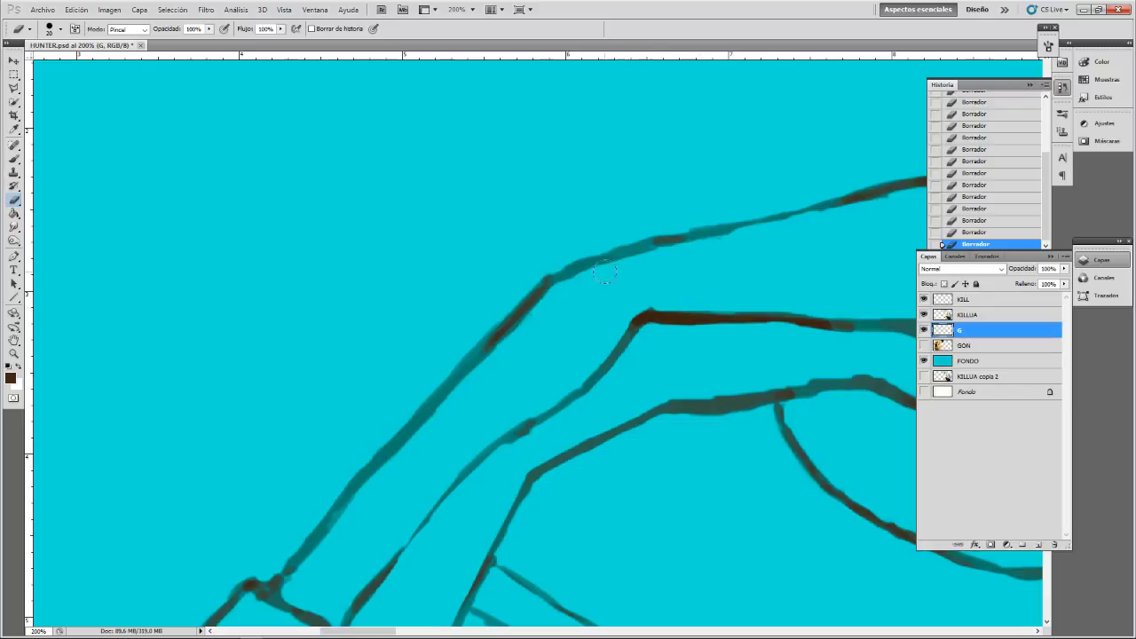
# - Thin the gently sloping part of the outermost arched line and smooth its upper bend with the Eraser
pyautogui.moveTo(579, 285)
pyautogui.mouseDown()
pyautogui.moveTo(568, 278)
pyautogui.moveTo(586, 286)
pyautogui.moveTo(622, 264)
pyautogui.moveTo(686, 253)
pyautogui.moveTo(681, 245)
pyautogui.moveTo(735, 241)
pyautogui.mouseUp()
pyautogui.moveTo(822, 229)
pyautogui.mouseDown()
pyautogui.moveTo(592, 299)
pyautogui.moveTo(646, 269)
pyautogui.moveTo(613, 273)
pyautogui.moveTo(628, 270)
pyautogui.mouseUp()
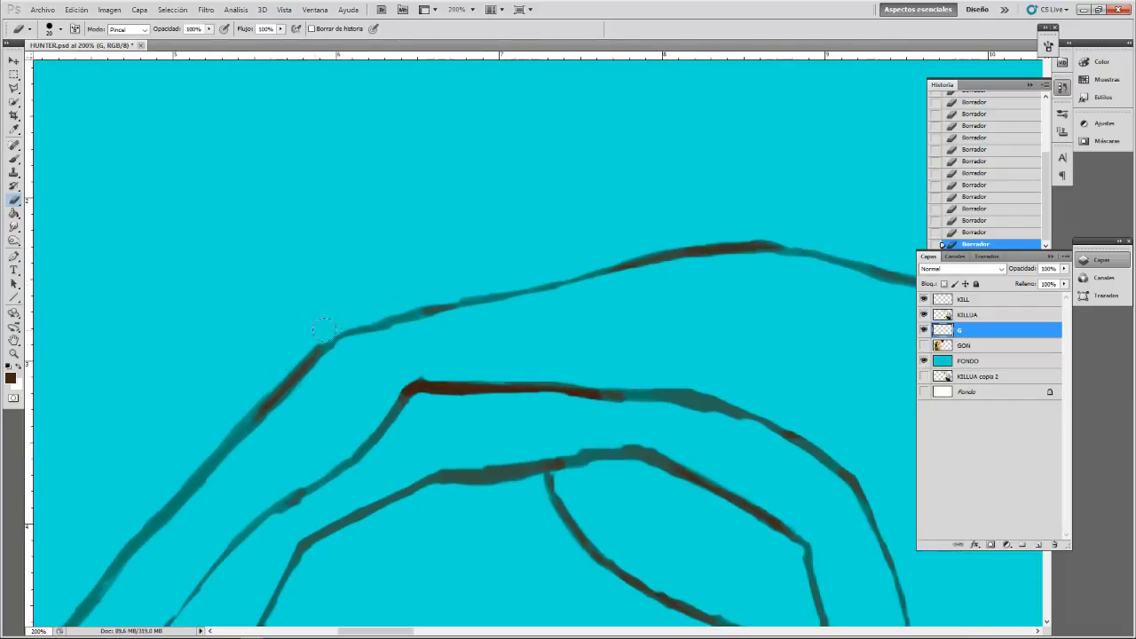
pyautogui.moveTo(324, 329)
pyautogui.mouseDown()
pyautogui.moveTo(231, 414)
pyautogui.moveTo(305, 343)
pyautogui.mouseUp()
# - Thin the long diagonal part of the outermost line, from the V-notch corner up to the bend, by erasing both edges
pyautogui.moveTo(198, 485); pyautogui.dragTo(464, 355)
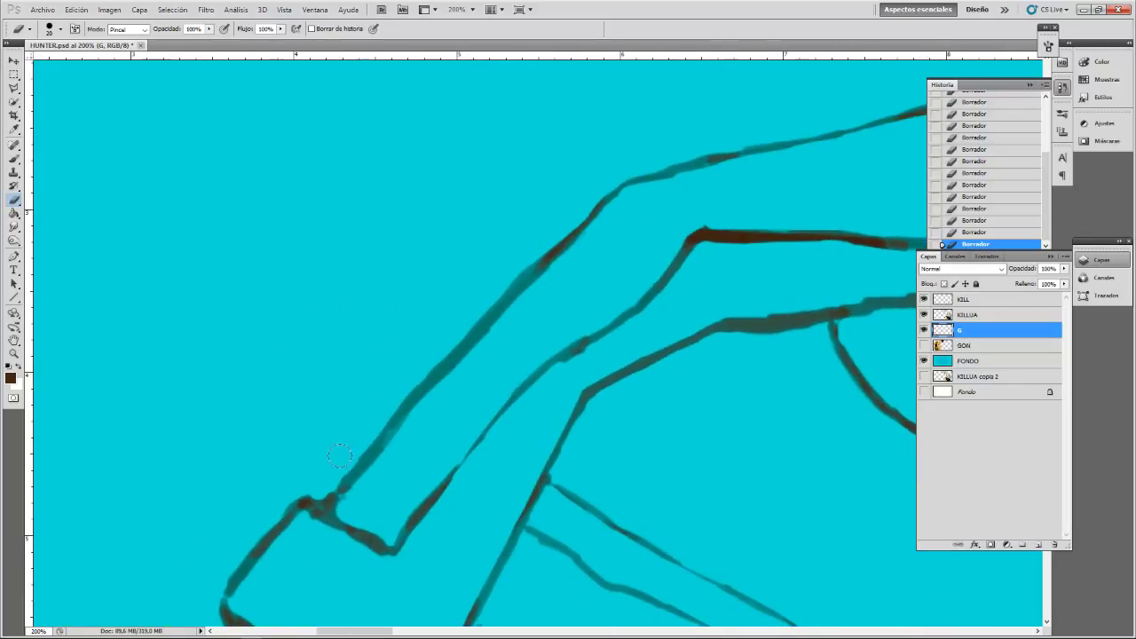
pyautogui.moveTo(362, 434)
pyautogui.mouseDown()
pyautogui.moveTo(502, 270)
pyautogui.moveTo(424, 364)
pyautogui.moveTo(512, 270)
pyautogui.moveTo(496, 284)
pyautogui.moveTo(597, 226)
pyautogui.moveTo(522, 251)
pyautogui.moveTo(483, 303)
pyautogui.moveTo(581, 209)
pyautogui.mouseUp()
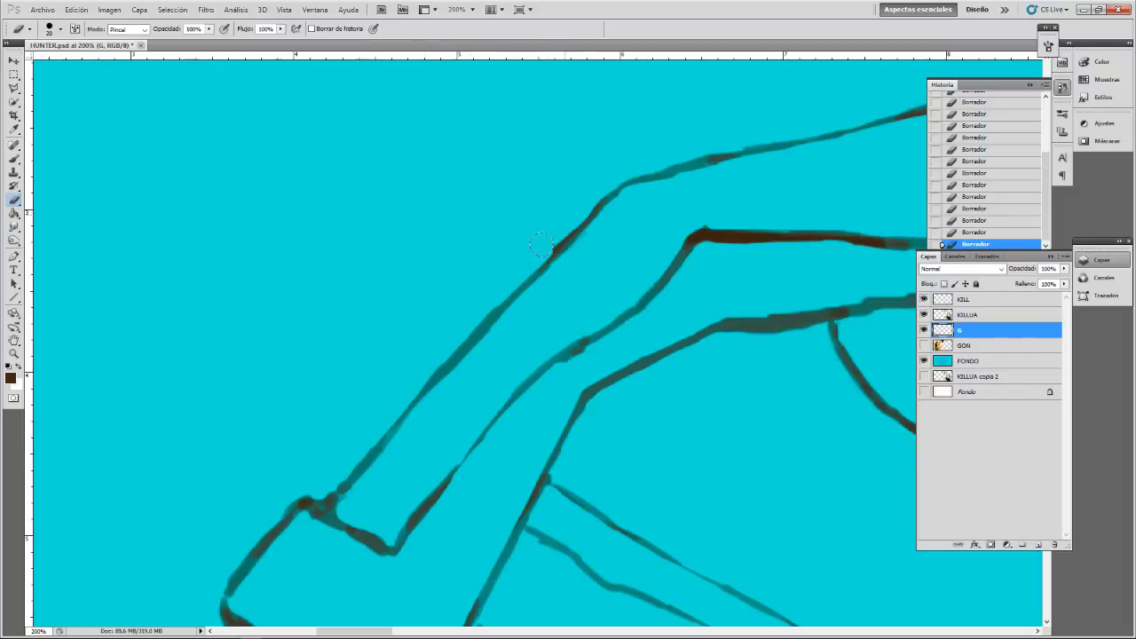
pyautogui.moveTo(541, 245)
pyautogui.mouseDown()
pyautogui.moveTo(576, 209)
pyautogui.moveTo(515, 268)
pyautogui.mouseUp()
pyautogui.moveTo(462, 324); pyautogui.dragTo(499, 291)
pyautogui.moveTo(432, 351)
pyautogui.mouseDown()
pyautogui.moveTo(460, 339)
pyautogui.moveTo(443, 334)
pyautogui.mouseUp()
pyautogui.moveTo(488, 300); pyautogui.dragTo(474, 316)
pyautogui.moveTo(454, 375)
pyautogui.mouseDown()
pyautogui.moveTo(497, 317)
pyautogui.moveTo(524, 310)
pyautogui.mouseUp()
pyautogui.moveTo(451, 384); pyautogui.dragTo(475, 361)
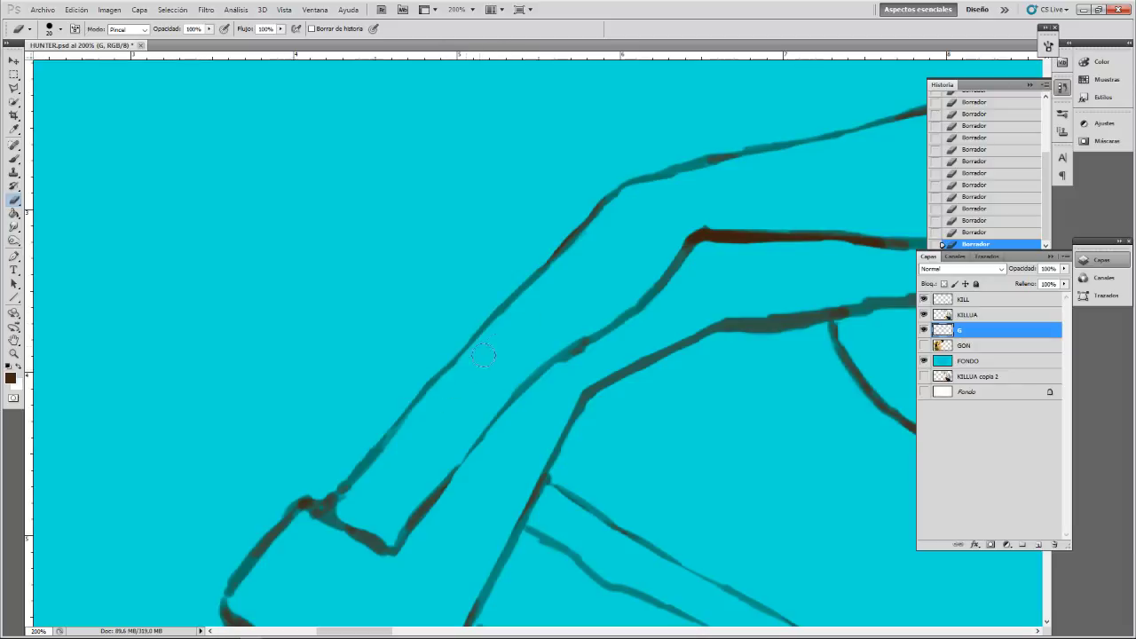
# - Smooth the upper edge of the middle line between the V-shaped notch and its dark corner with the Eraser
pyautogui.moveTo(415, 437)
pyautogui.mouseDown()
pyautogui.moveTo(518, 292)
pyautogui.moveTo(566, 315)
pyautogui.moveTo(526, 380)
pyautogui.moveTo(555, 336)
pyautogui.moveTo(518, 367)
pyautogui.mouseUp()
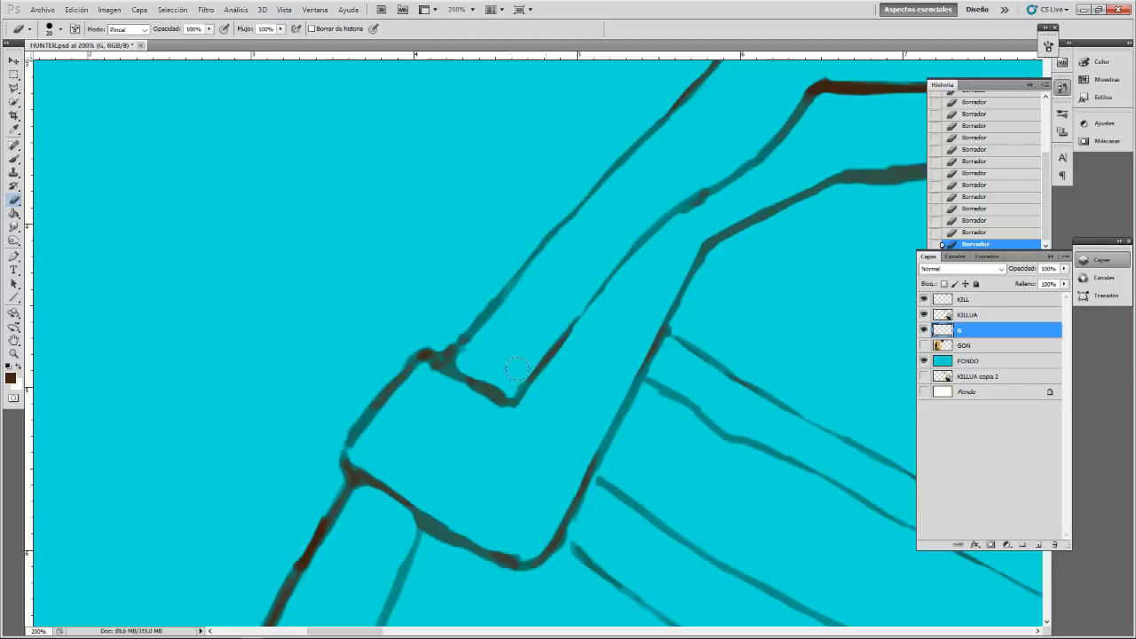
pyautogui.moveTo(552, 326)
pyautogui.mouseDown()
pyautogui.moveTo(664, 192)
pyautogui.moveTo(659, 277)
pyautogui.moveTo(716, 227)
pyautogui.moveTo(691, 218)
pyautogui.moveTo(806, 128)
pyautogui.moveTo(688, 182)
pyautogui.moveTo(742, 152)
pyautogui.mouseUp()
pyautogui.moveTo(775, 113)
pyautogui.mouseDown()
pyautogui.moveTo(802, 80)
pyautogui.moveTo(762, 133)
pyautogui.mouseUp()
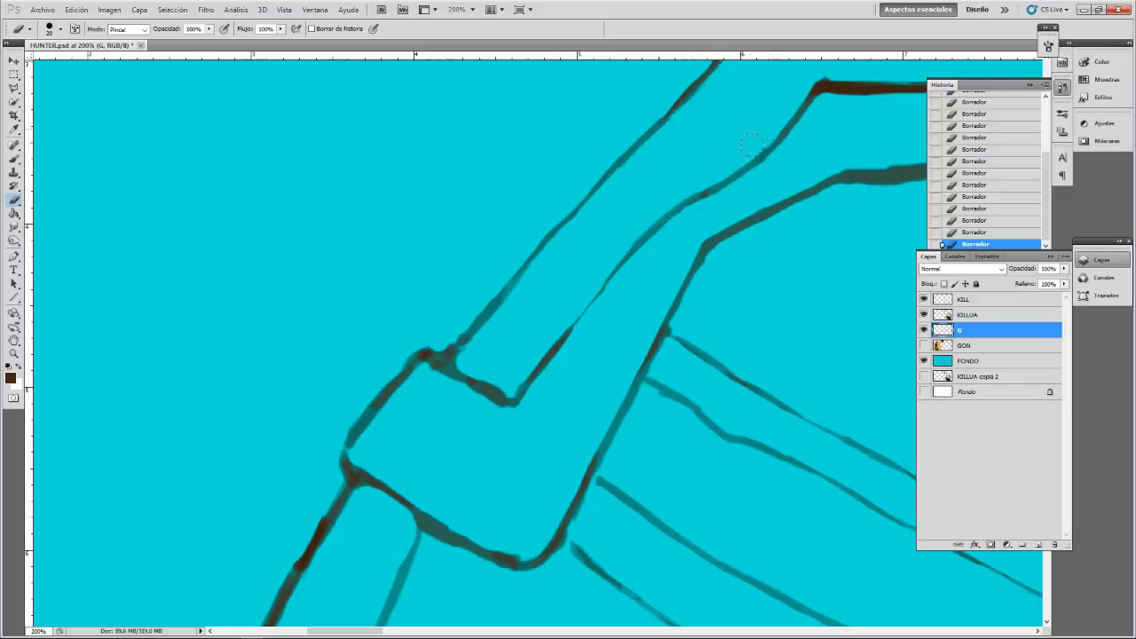
# - Enlarge the Eraser to 30 px and thin the outer line descending from the lower corner of the cuff shape
pyautogui.moveTo(451, 411); pyautogui.dragTo(544, 193)
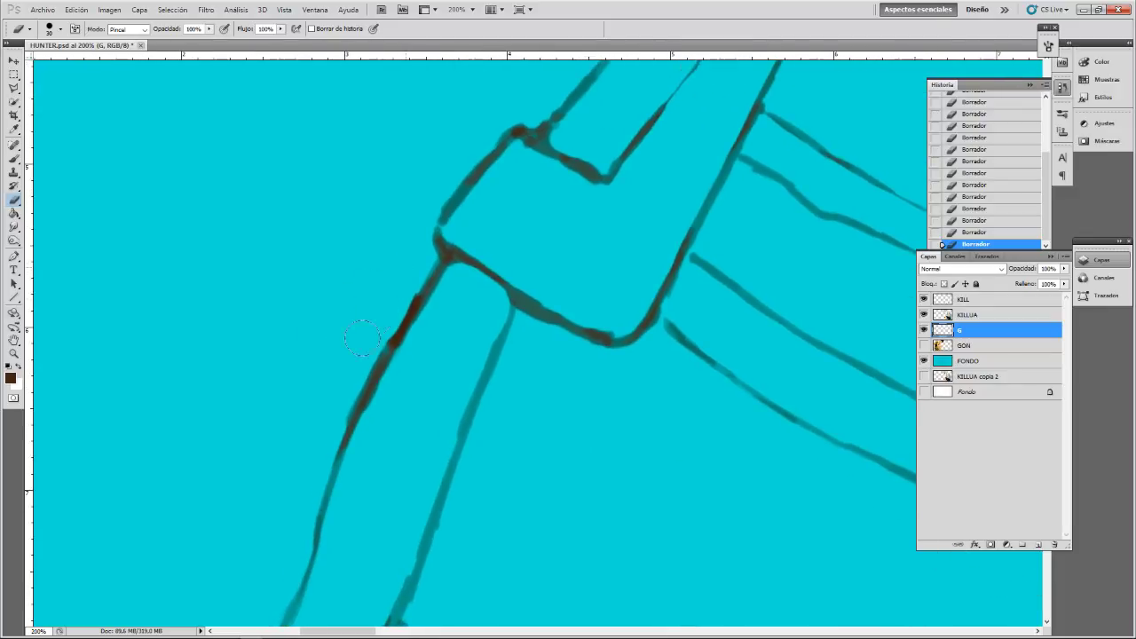
pyautogui.moveTo(384, 316); pyautogui.dragTo(420, 248)
pyautogui.moveTo(372, 322)
pyautogui.mouseDown()
pyautogui.moveTo(373, 373)
pyautogui.moveTo(355, 408)
pyautogui.moveTo(389, 316)
pyautogui.mouseUp()
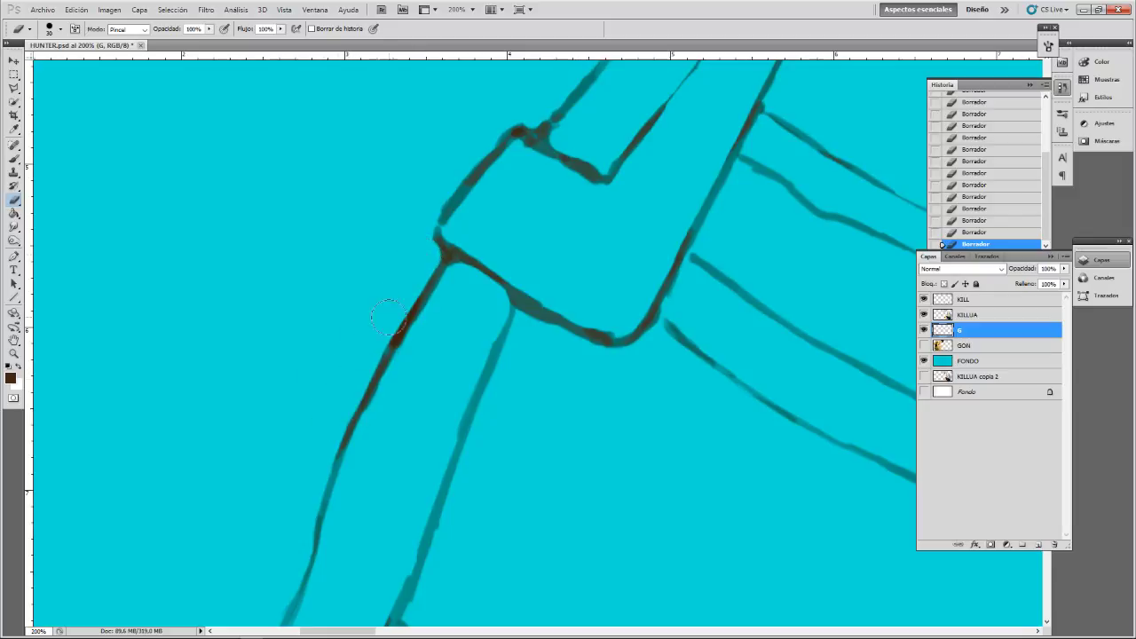
pyautogui.moveTo(319, 434)
pyautogui.mouseDown()
pyautogui.moveTo(332, 397)
pyautogui.moveTo(350, 580)
pyautogui.mouseUp()
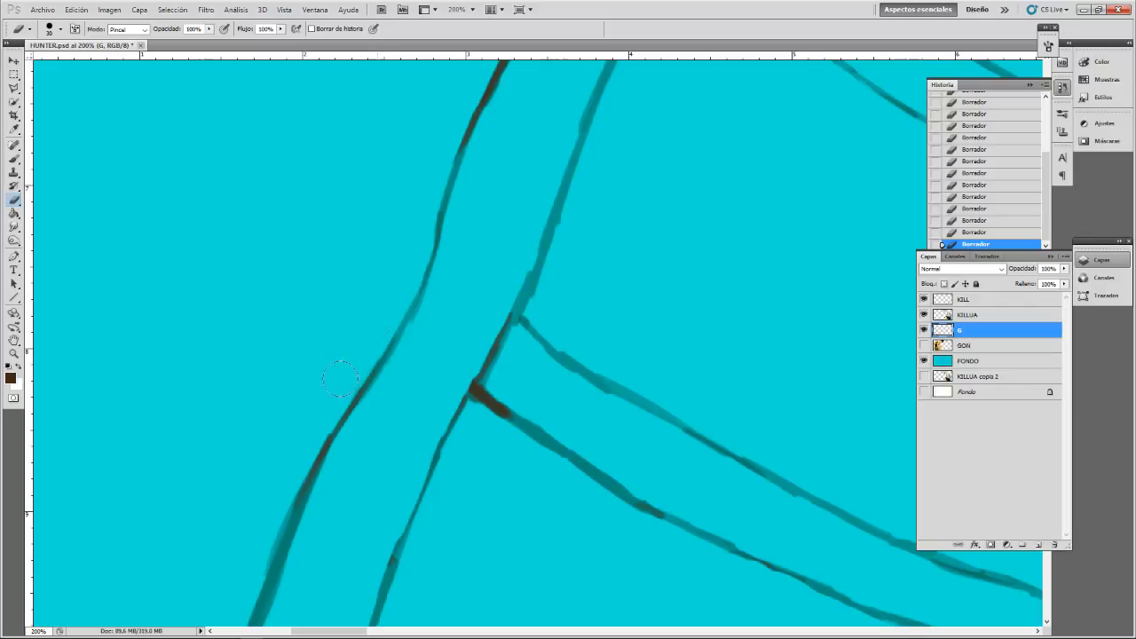
pyautogui.moveTo(341, 379); pyautogui.dragTo(317, 426)
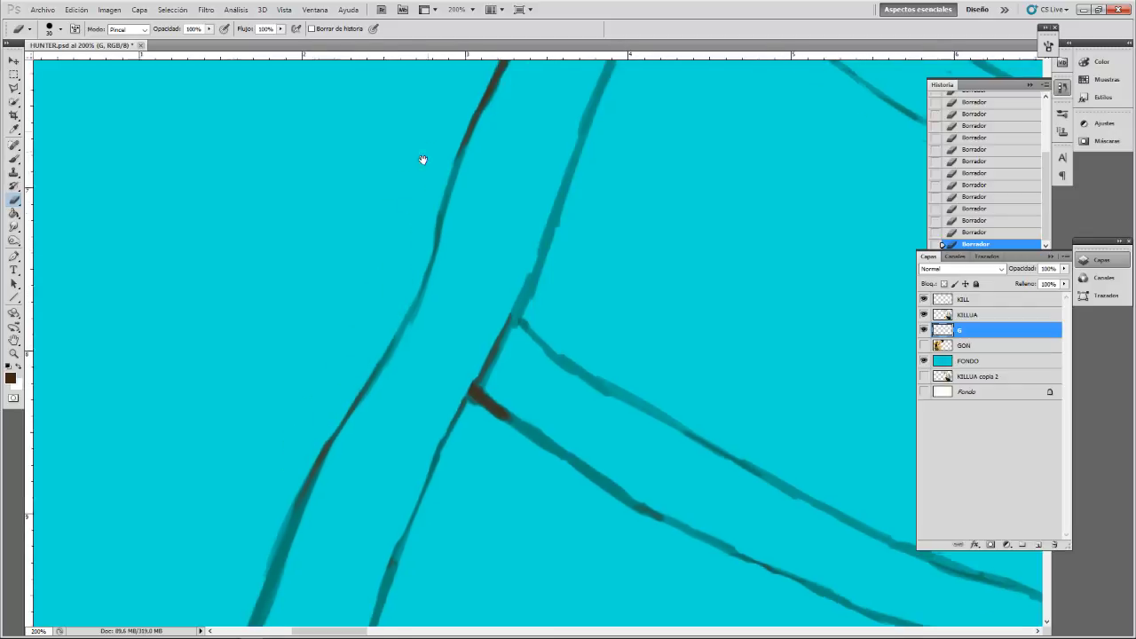
# - Thin the inner diagonal line from the cuff shape's lower edge down past the upper band's dark corner by erasing both edges
pyautogui.moveTo(421, 159); pyautogui.dragTo(380, 337)
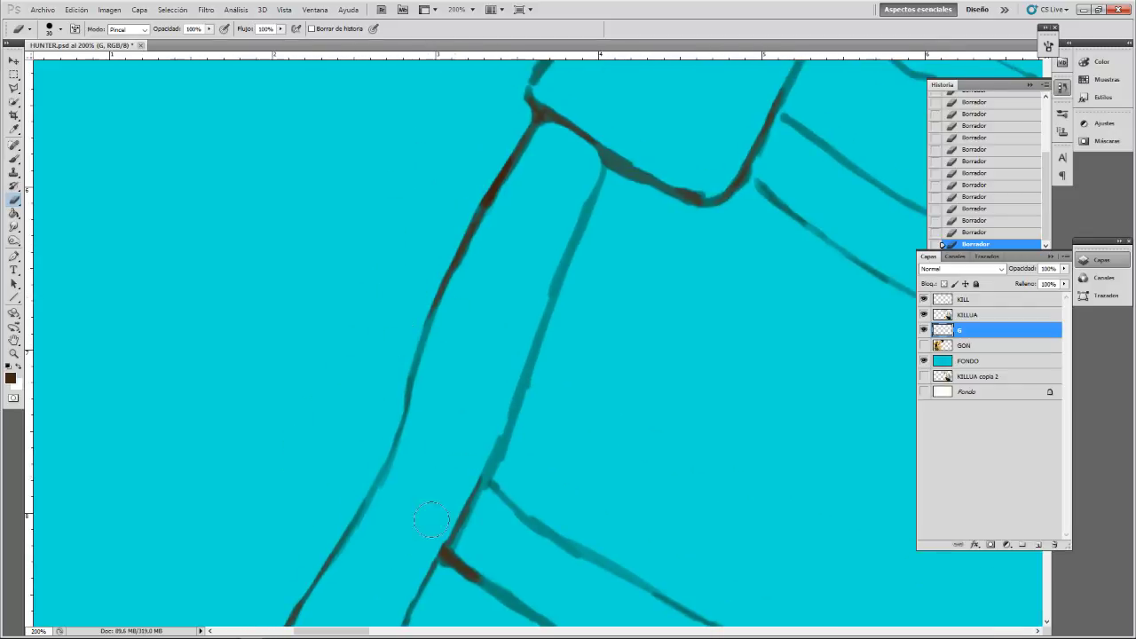
pyautogui.moveTo(484, 479); pyautogui.dragTo(509, 358)
pyautogui.moveTo(530, 273); pyautogui.dragTo(534, 290)
pyautogui.moveTo(565, 195)
pyautogui.mouseDown()
pyautogui.moveTo(570, 235)
pyautogui.moveTo(562, 211)
pyautogui.mouseUp()
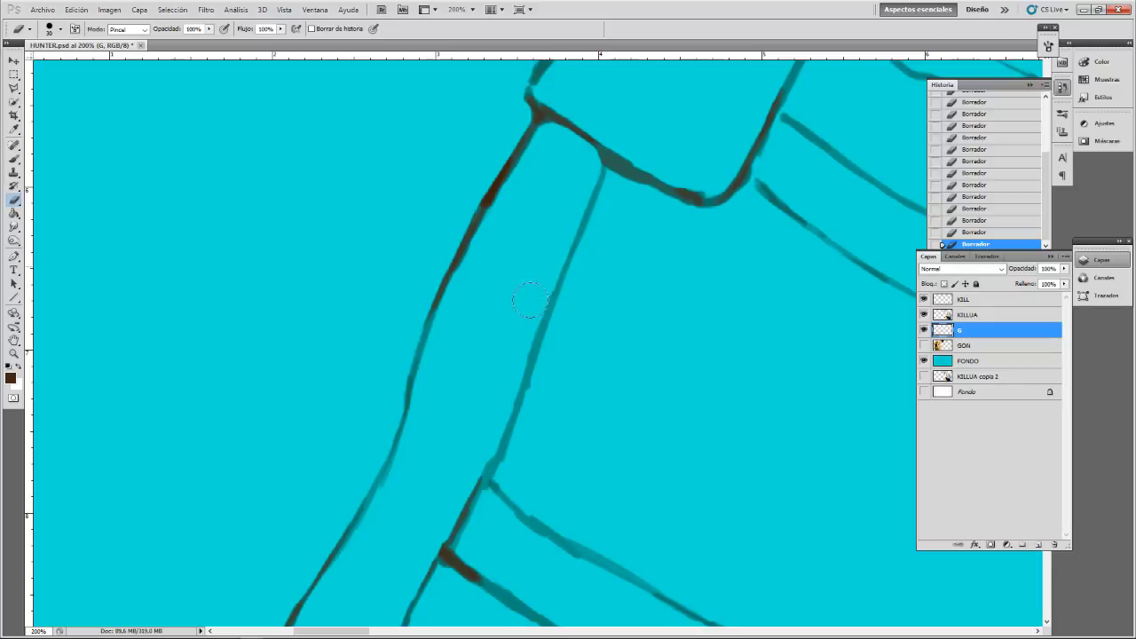
pyautogui.moveTo(561, 359)
pyautogui.mouseDown()
pyautogui.moveTo(551, 404)
pyautogui.moveTo(551, 308)
pyautogui.moveTo(552, 355)
pyautogui.moveTo(524, 448)
pyautogui.moveTo(541, 435)
pyautogui.moveTo(517, 467)
pyautogui.moveTo(505, 449)
pyautogui.moveTo(464, 451)
pyautogui.moveTo(473, 458)
pyautogui.mouseUp()
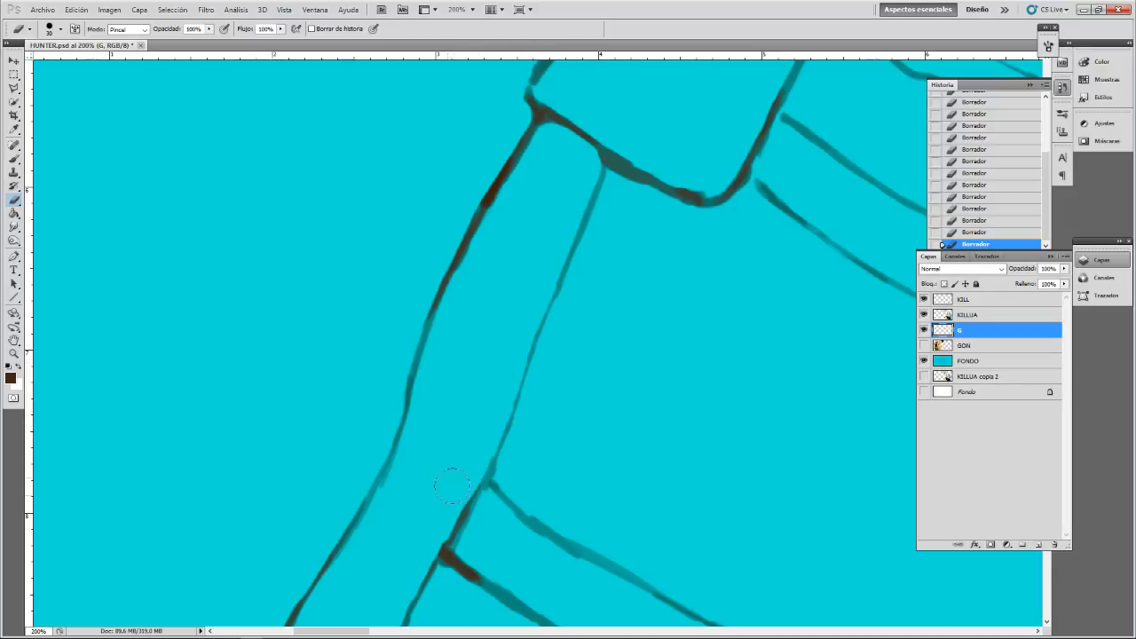
pyautogui.moveTo(418, 543); pyautogui.dragTo(535, 356)
pyautogui.moveTo(569, 303)
pyautogui.mouseDown()
pyautogui.moveTo(584, 288)
pyautogui.moveTo(555, 368)
pyautogui.moveTo(519, 393)
pyautogui.mouseUp()
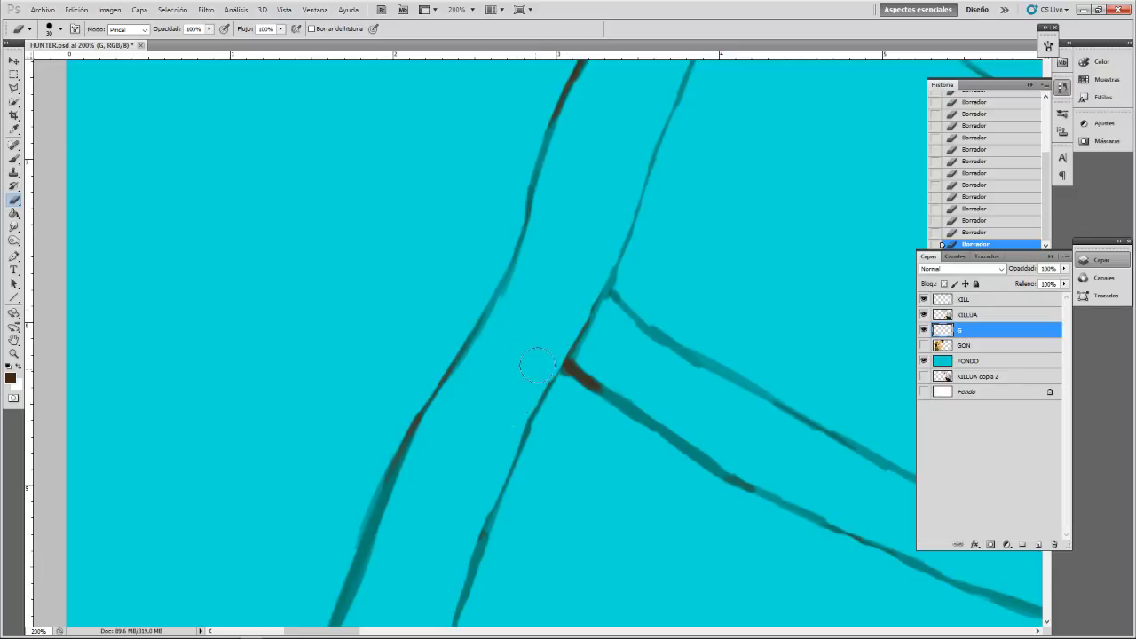
# - Smooth the inner edge of the outer line at its bend beside the upper band, undoing the Eraser stroke that cuts through it
pyautogui.moveTo(515, 393); pyautogui.dragTo(591, 301)
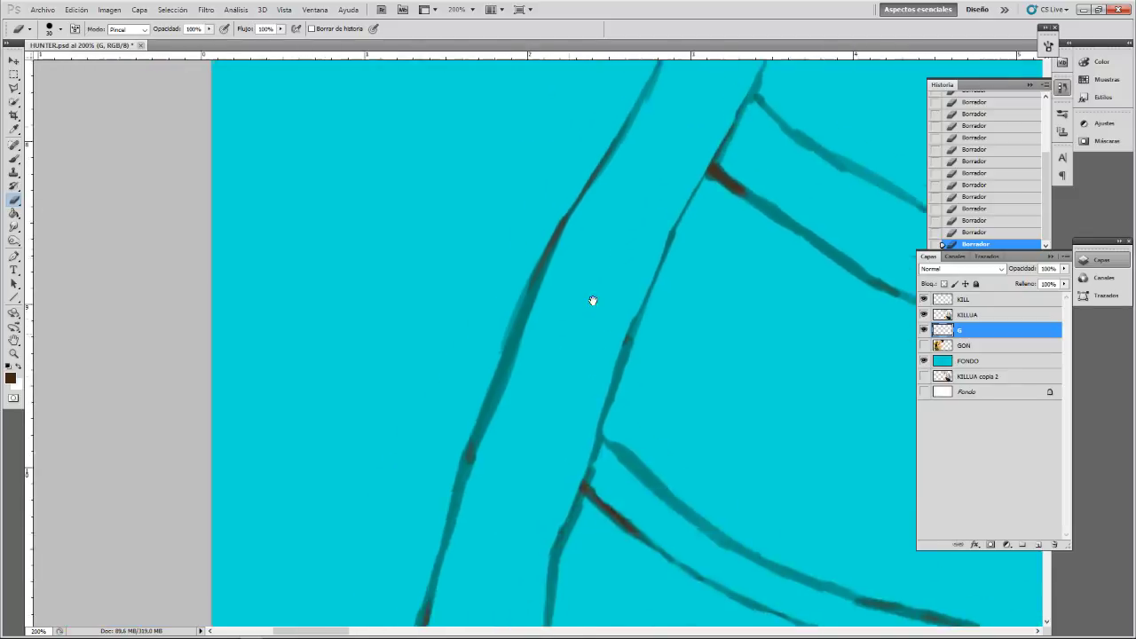
pyautogui.hotkey('ctrl', '-')
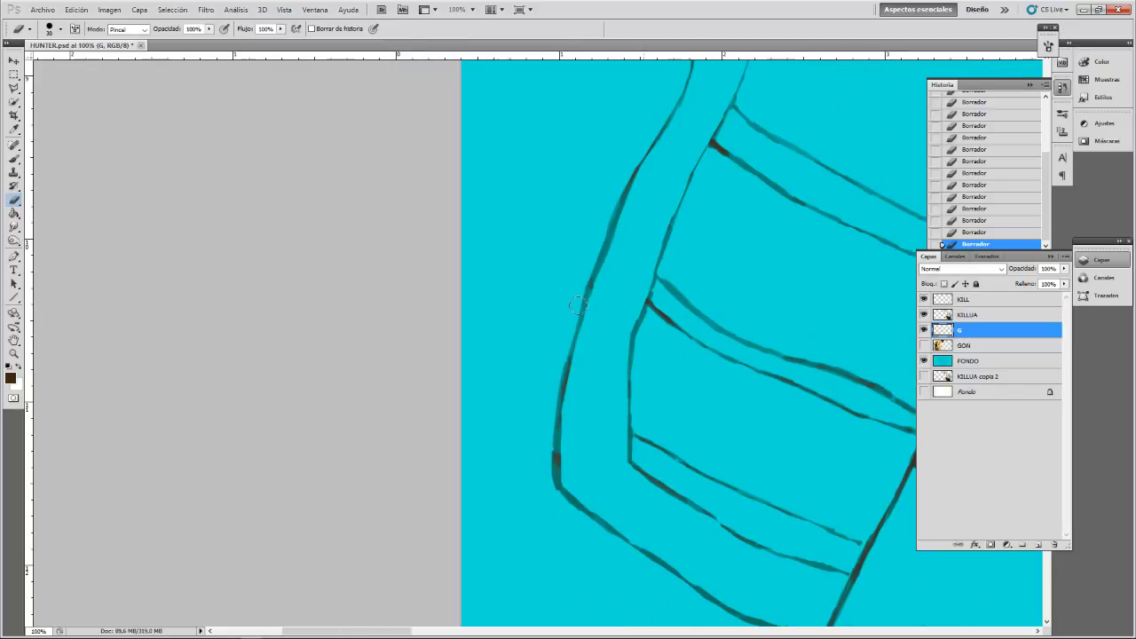
pyautogui.moveTo(600, 135)
pyautogui.mouseDown()
pyautogui.moveTo(469, 394)
pyautogui.moveTo(508, 408)
pyautogui.moveTo(495, 428)
pyautogui.moveTo(509, 421)
pyautogui.mouseUp()
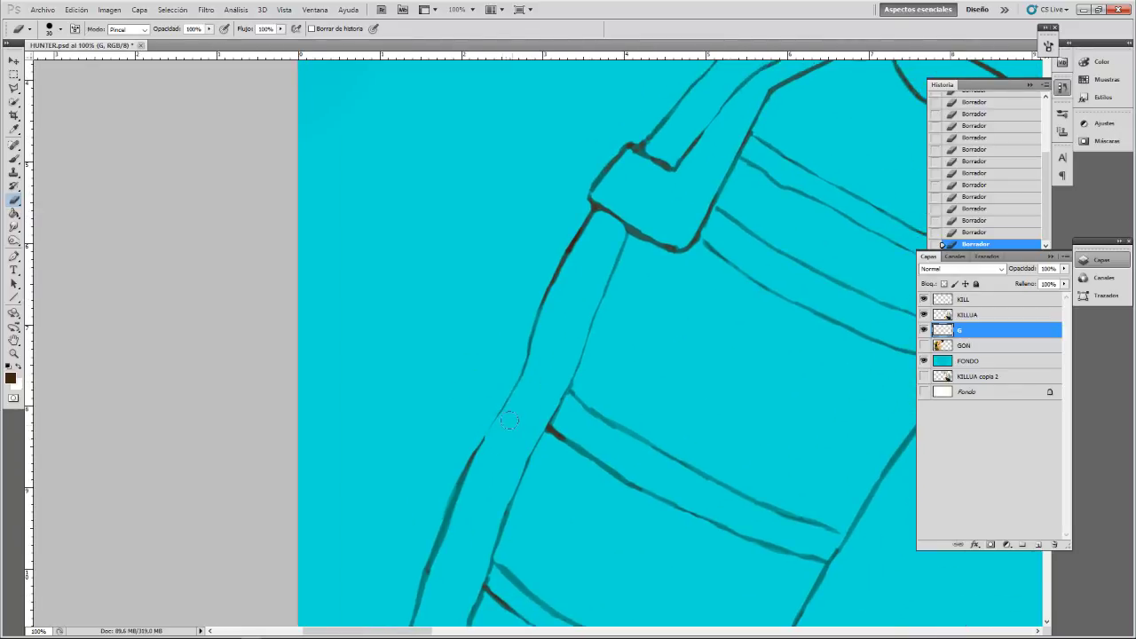
pyautogui.hotkey('ctrl', 'z')
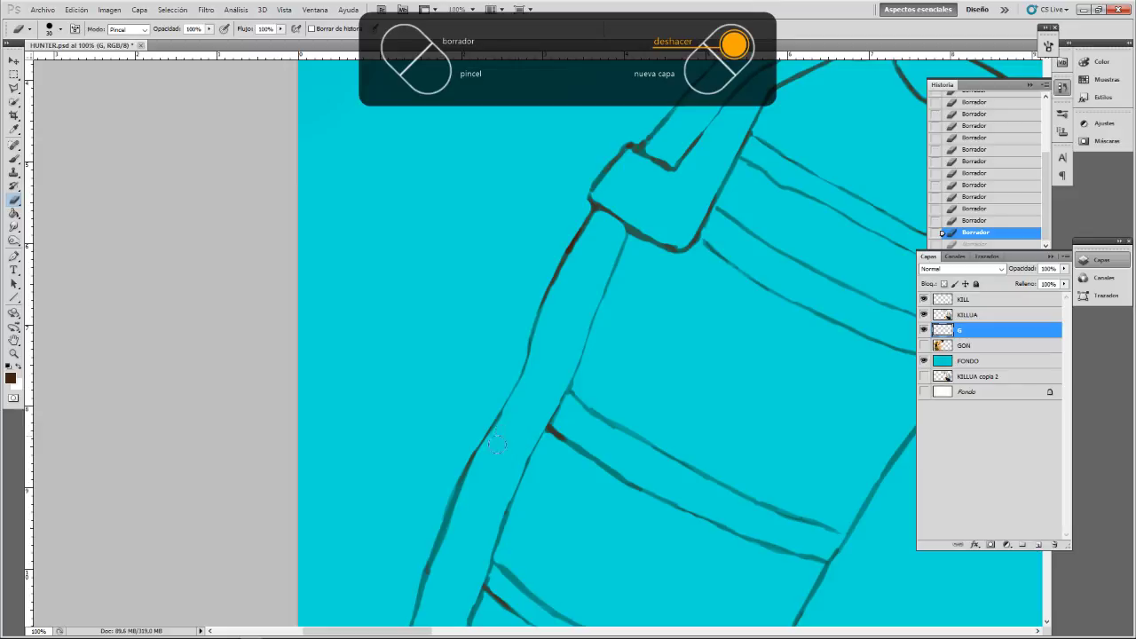
pyautogui.moveTo(505, 424); pyautogui.dragTo(489, 451)
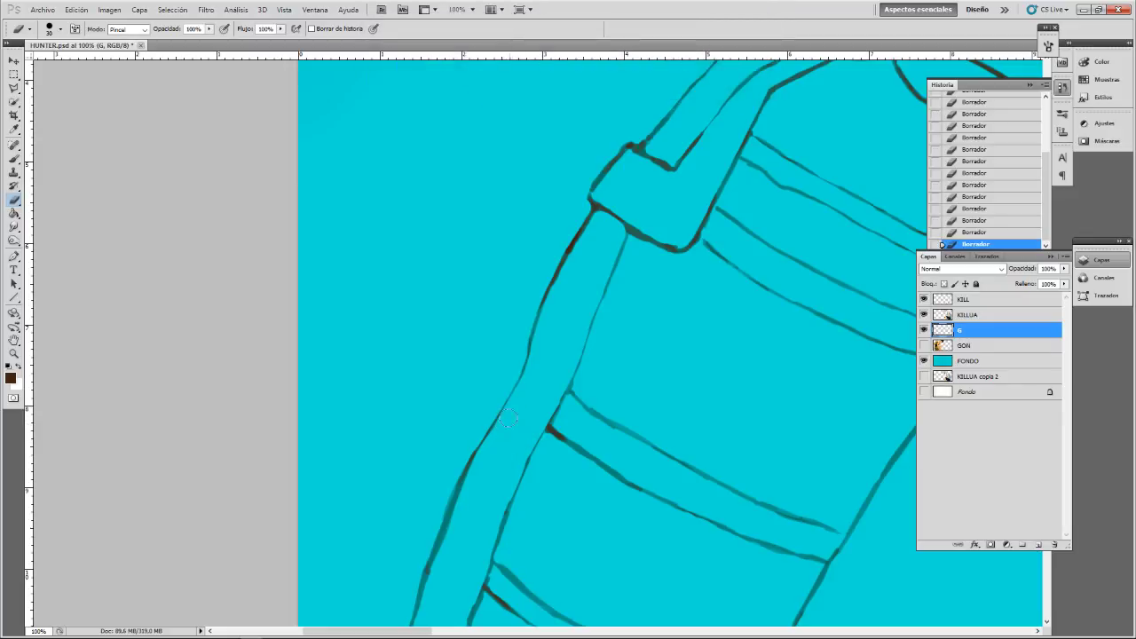
# - Thin the lower stretch of the outer line down to its bottom corner with the Eraser
pyautogui.moveTo(485, 496); pyautogui.dragTo(551, 264)
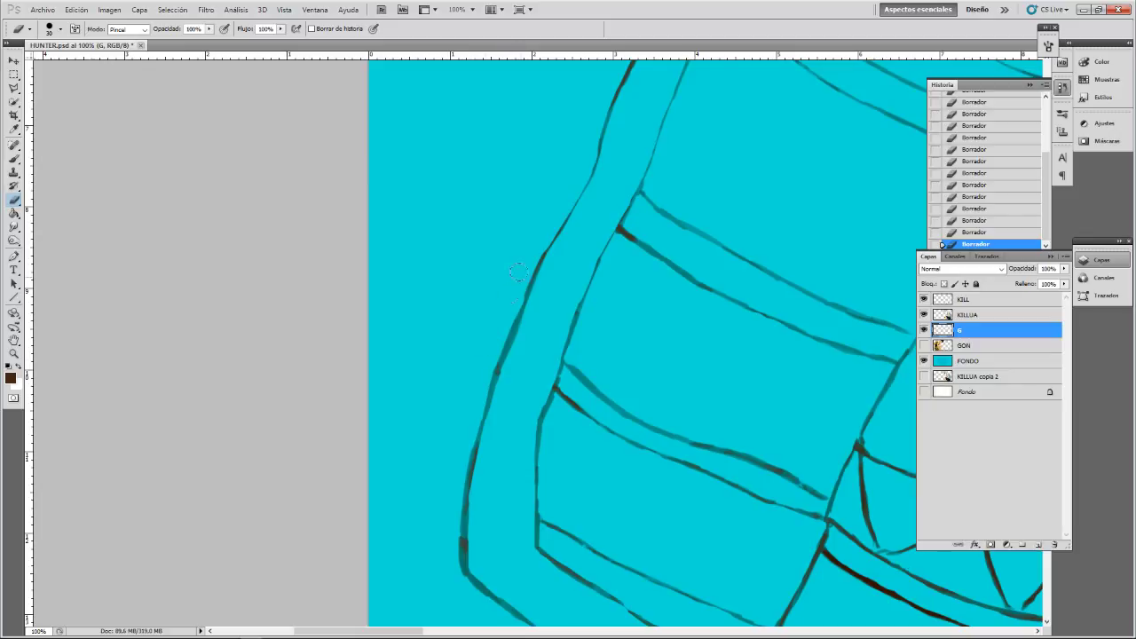
pyautogui.moveTo(518, 293); pyautogui.dragTo(525, 258)
pyautogui.hotkey('ctrl', 'z')
pyautogui.moveTo(448, 501); pyautogui.dragTo(500, 339)
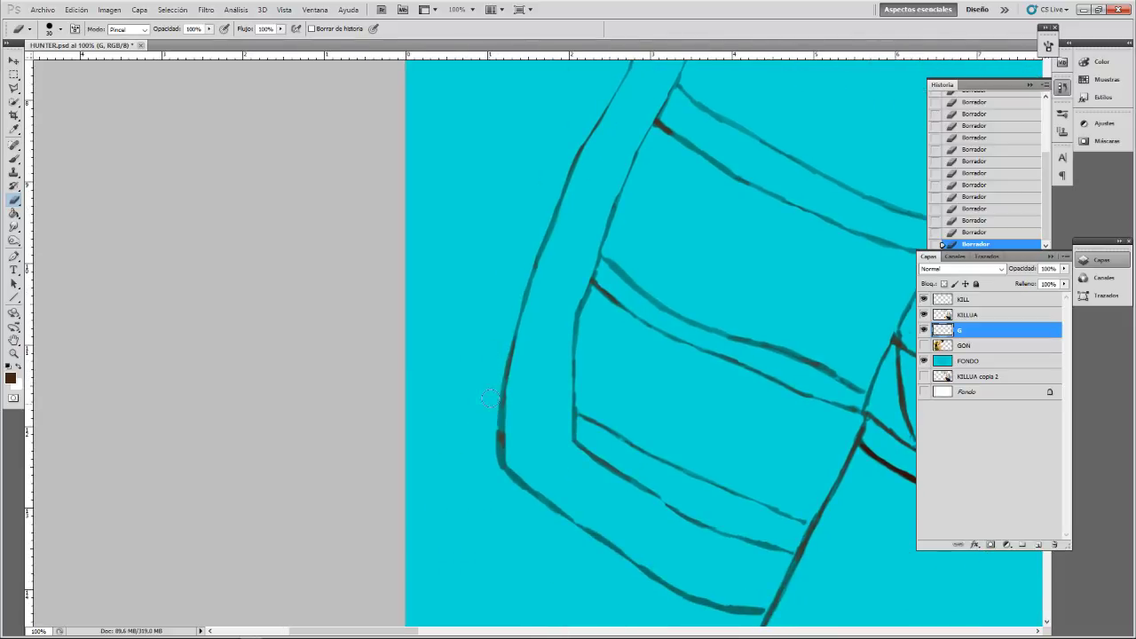
pyautogui.moveTo(498, 414); pyautogui.dragTo(503, 366)
pyautogui.moveTo(506, 327); pyautogui.dragTo(511, 365)
pyautogui.moveTo(488, 411)
pyautogui.mouseDown()
pyautogui.moveTo(492, 384)
pyautogui.moveTo(494, 450)
pyautogui.moveTo(506, 331)
pyautogui.mouseUp()
# - Thin the middle stretch of the outer line between the two bands by erasing its inner edge
pyautogui.hotkey('ctrl', '+')
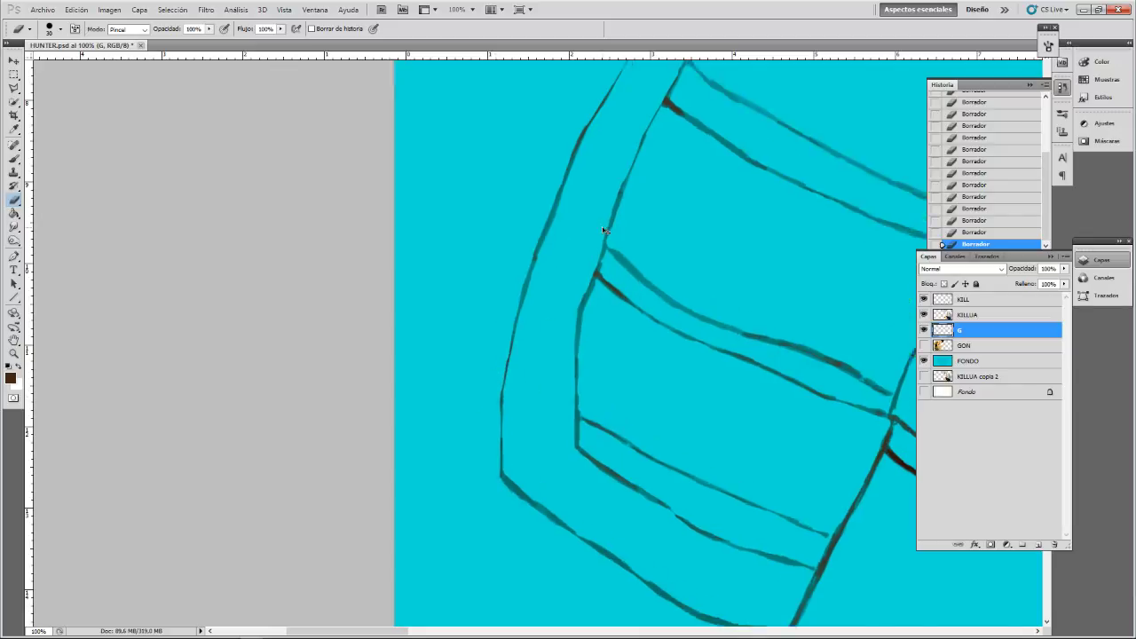
pyautogui.moveTo(574, 163); pyautogui.dragTo(509, 351)
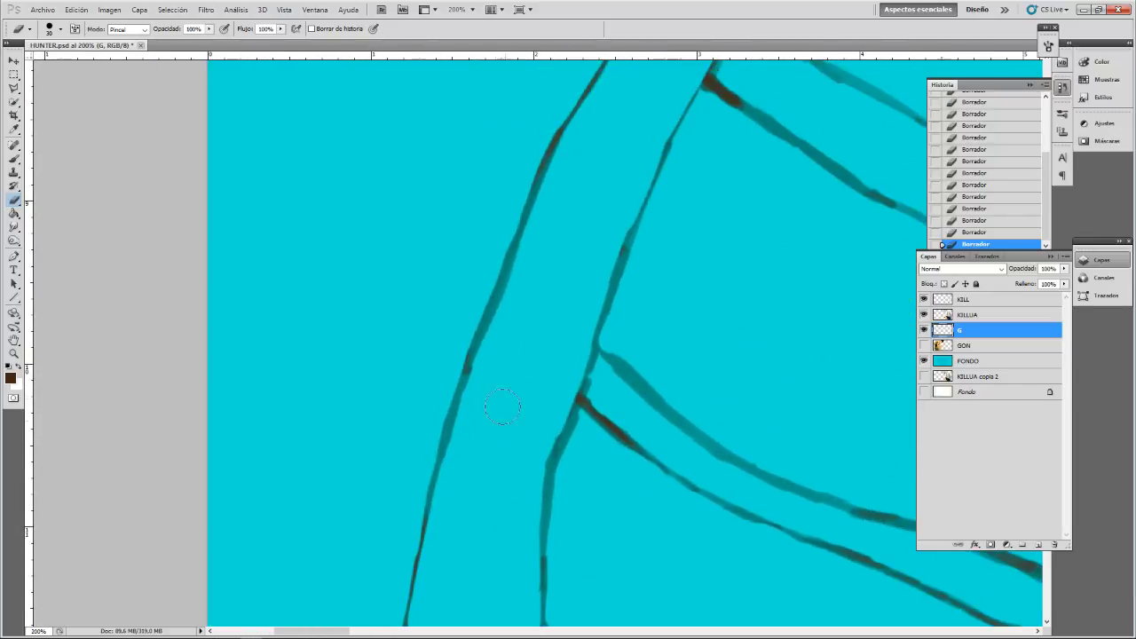
pyautogui.moveTo(469, 450)
pyautogui.mouseDown()
pyautogui.moveTo(475, 372)
pyautogui.moveTo(517, 324)
pyautogui.moveTo(547, 219)
pyautogui.mouseUp()
pyautogui.moveTo(497, 350)
pyautogui.mouseDown()
pyautogui.moveTo(524, 277)
pyautogui.moveTo(484, 371)
pyautogui.moveTo(493, 359)
pyautogui.mouseUp()
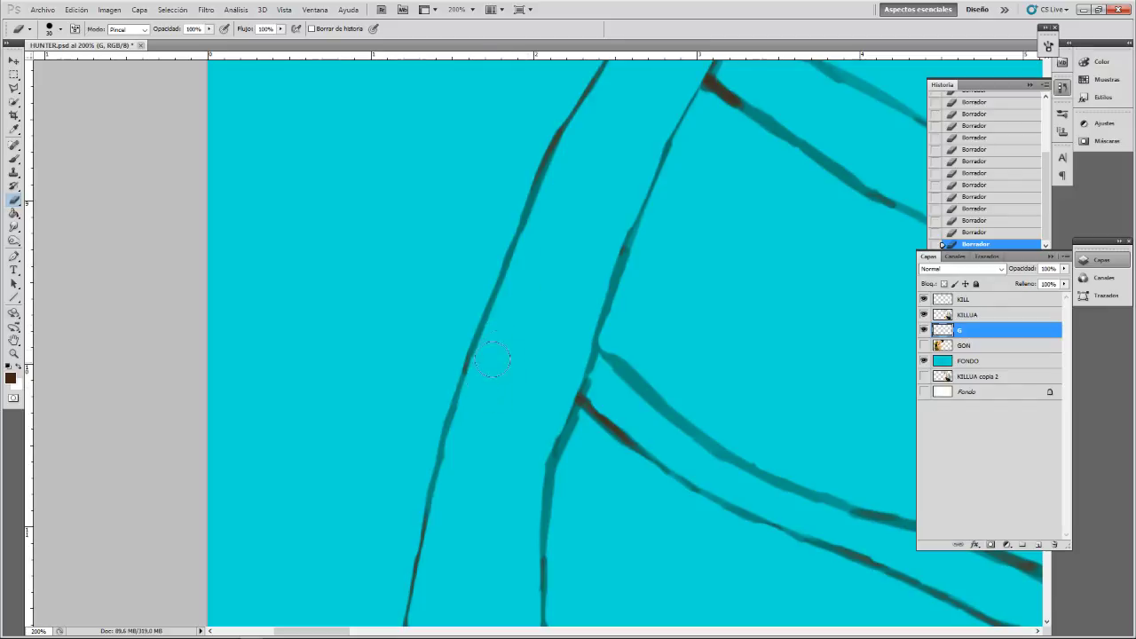
# - Thin the inner line between the upper band and the lower band's dark corner with the Eraser
pyautogui.moveTo(531, 430)
pyautogui.mouseDown()
pyautogui.moveTo(547, 422)
pyautogui.moveTo(568, 369)
pyautogui.mouseUp()
pyautogui.moveTo(600, 256); pyautogui.dragTo(590, 252)
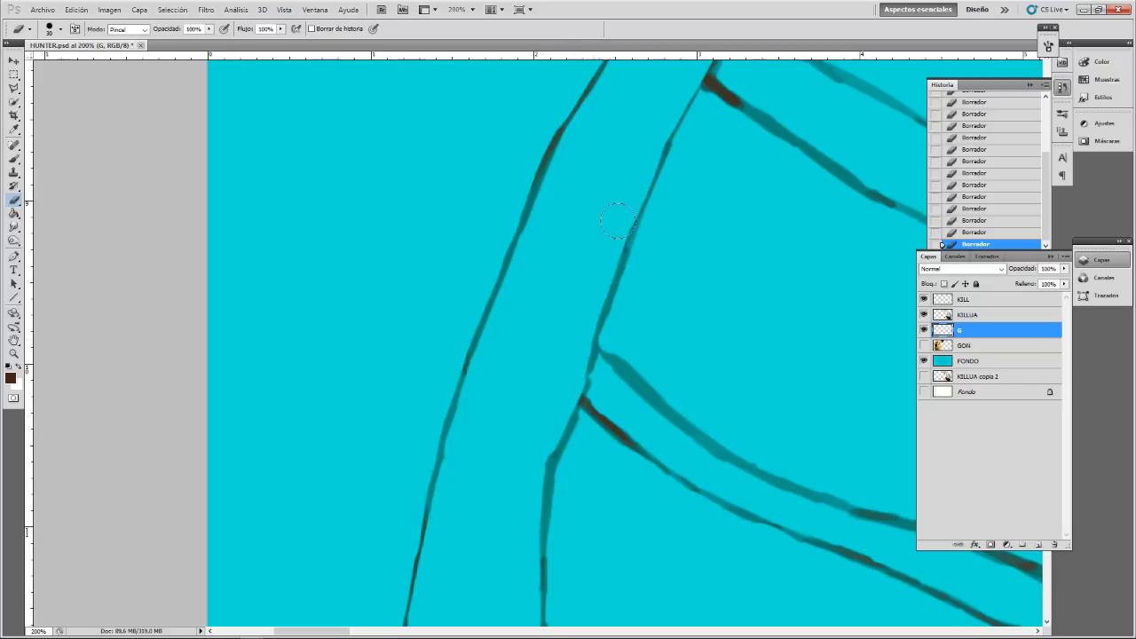
pyautogui.moveTo(617, 204); pyautogui.dragTo(618, 209)
pyautogui.moveTo(660, 131); pyautogui.dragTo(591, 306)
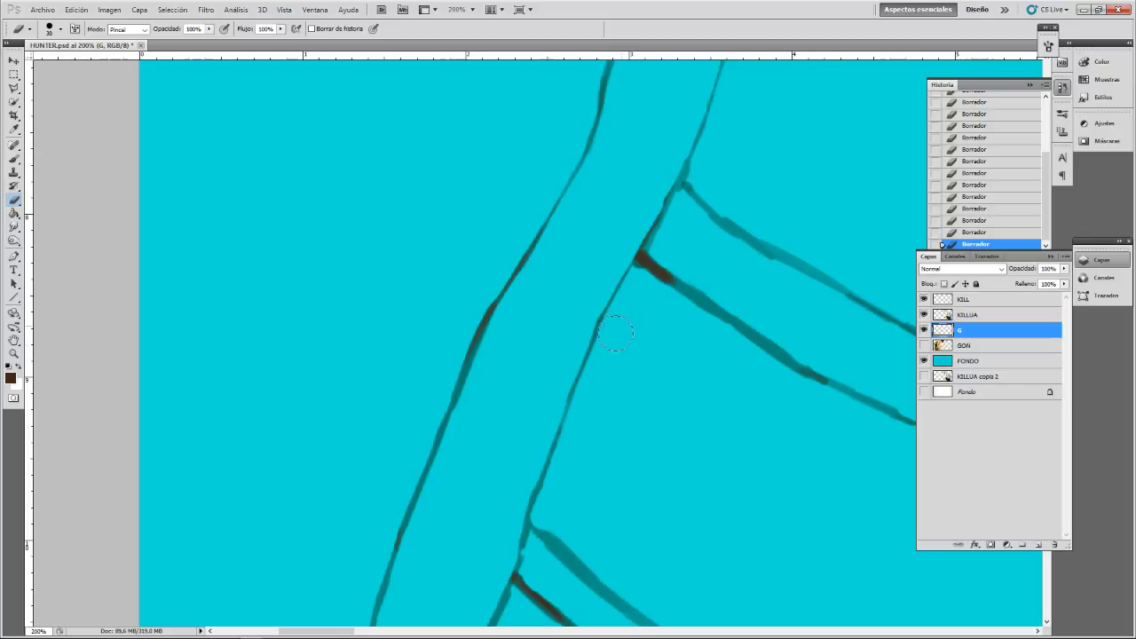
# - Set the Eraser to 20 px and thin the inner line from the lower band's dark corner down to its bottom corner
pyautogui.moveTo(655, 342)
pyautogui.mouseDown()
pyautogui.moveTo(357, 190)
pyautogui.moveTo(378, 94)
pyautogui.moveTo(442, 269)
pyautogui.moveTo(449, 234)
pyautogui.mouseUp()
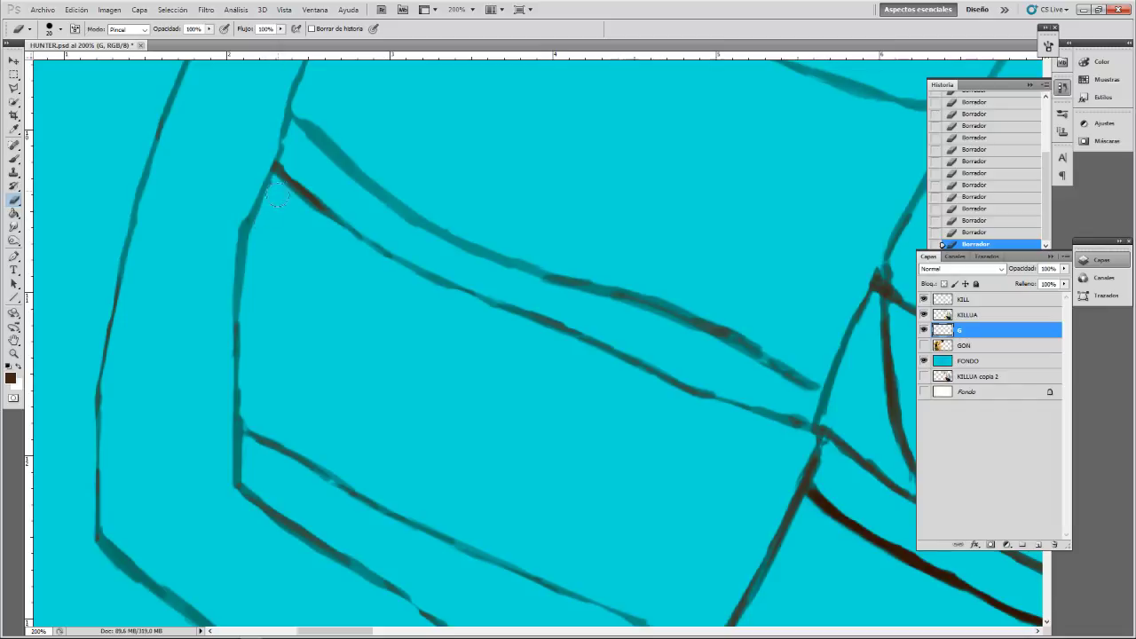
pyautogui.moveTo(285, 183)
pyautogui.mouseDown()
pyautogui.moveTo(254, 236)
pyautogui.moveTo(281, 207)
pyautogui.moveTo(267, 248)
pyautogui.moveTo(254, 246)
pyautogui.moveTo(254, 291)
pyautogui.moveTo(255, 233)
pyautogui.moveTo(233, 213)
pyautogui.mouseUp()
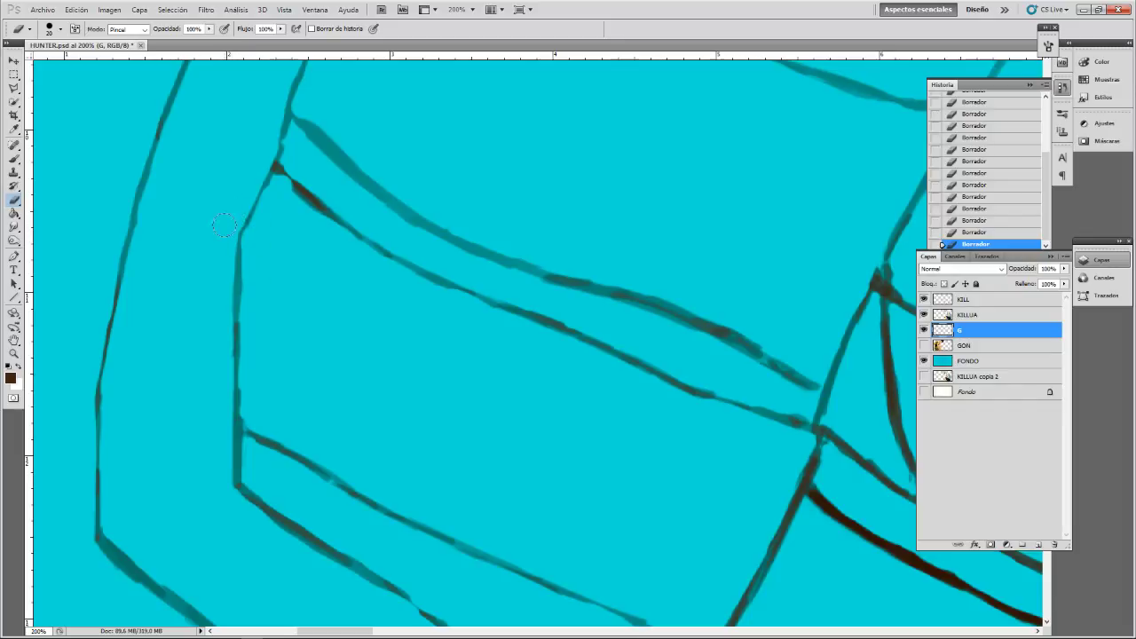
pyautogui.moveTo(151, 211); pyautogui.dragTo(147, 225)
pyautogui.moveTo(219, 332); pyautogui.dragTo(221, 361)
pyautogui.moveTo(223, 301)
pyautogui.mouseDown()
pyautogui.moveTo(225, 284)
pyautogui.moveTo(223, 293)
pyautogui.mouseUp()
pyautogui.moveTo(220, 349)
pyautogui.mouseDown()
pyautogui.moveTo(223, 481)
pyautogui.moveTo(226, 472)
pyautogui.mouseUp()
pyautogui.moveTo(222, 382); pyautogui.dragTo(220, 348)
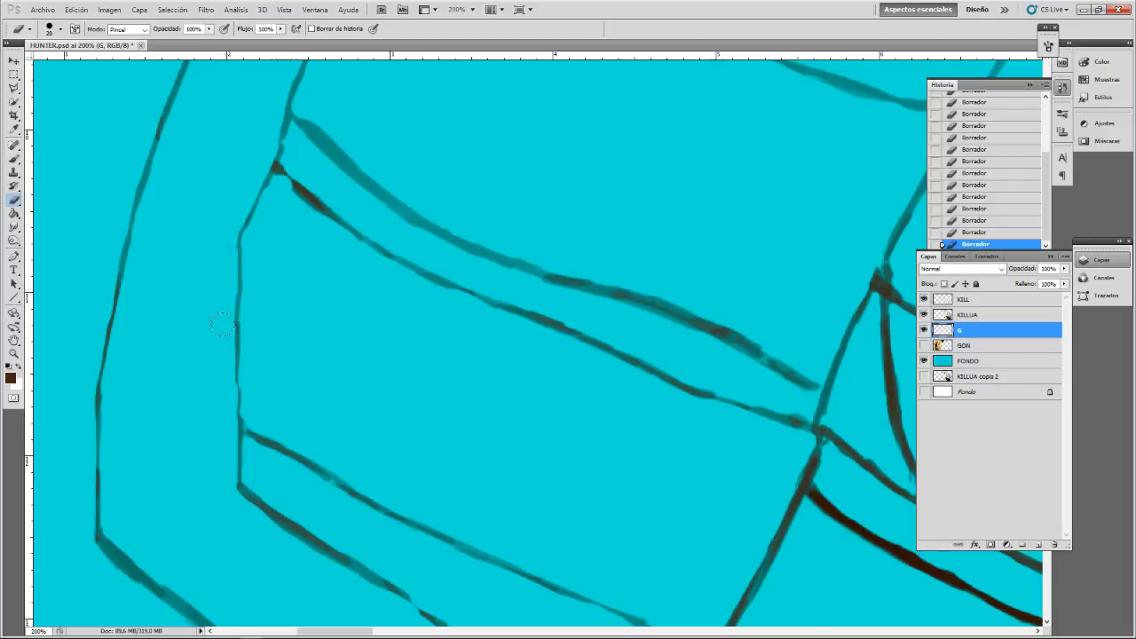
# - Set the Eraser to 25 px and thin the outline's curved bottom line, tapering its thick end at the long diagonal
pyautogui.moveTo(236, 471); pyautogui.dragTo(308, 151)
pyautogui.moveTo(169, 206)
pyautogui.mouseDown()
pyautogui.moveTo(174, 233)
pyautogui.moveTo(159, 217)
pyautogui.moveTo(183, 242)
pyautogui.moveTo(185, 227)
pyautogui.moveTo(242, 289)
pyautogui.moveTo(251, 278)
pyautogui.mouseUp()
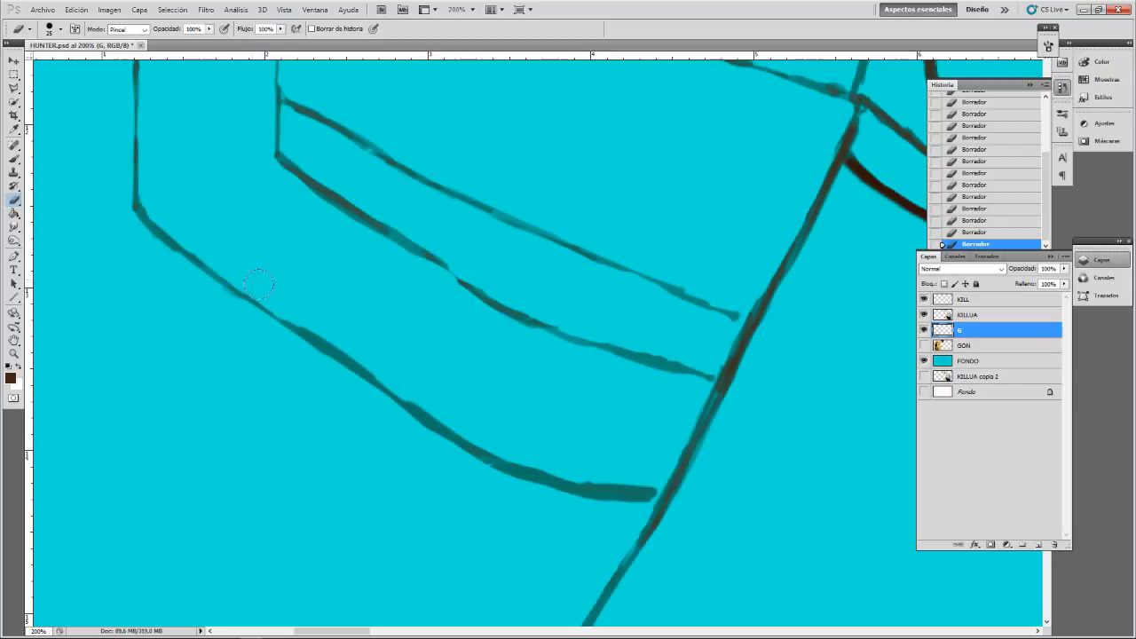
pyautogui.moveTo(306, 314)
pyautogui.mouseDown()
pyautogui.moveTo(328, 333)
pyautogui.moveTo(311, 309)
pyautogui.moveTo(467, 423)
pyautogui.mouseUp()
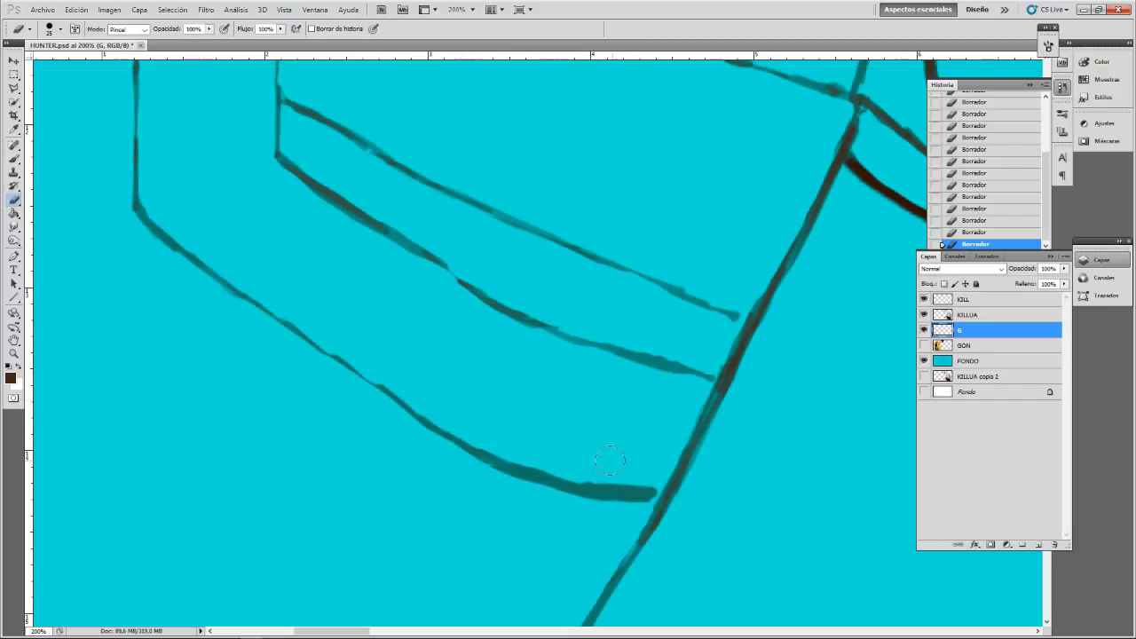
pyautogui.moveTo(609, 459)
pyautogui.mouseDown()
pyautogui.moveTo(589, 473)
pyautogui.moveTo(621, 464)
pyautogui.moveTo(645, 482)
pyautogui.moveTo(634, 477)
pyautogui.mouseUp()
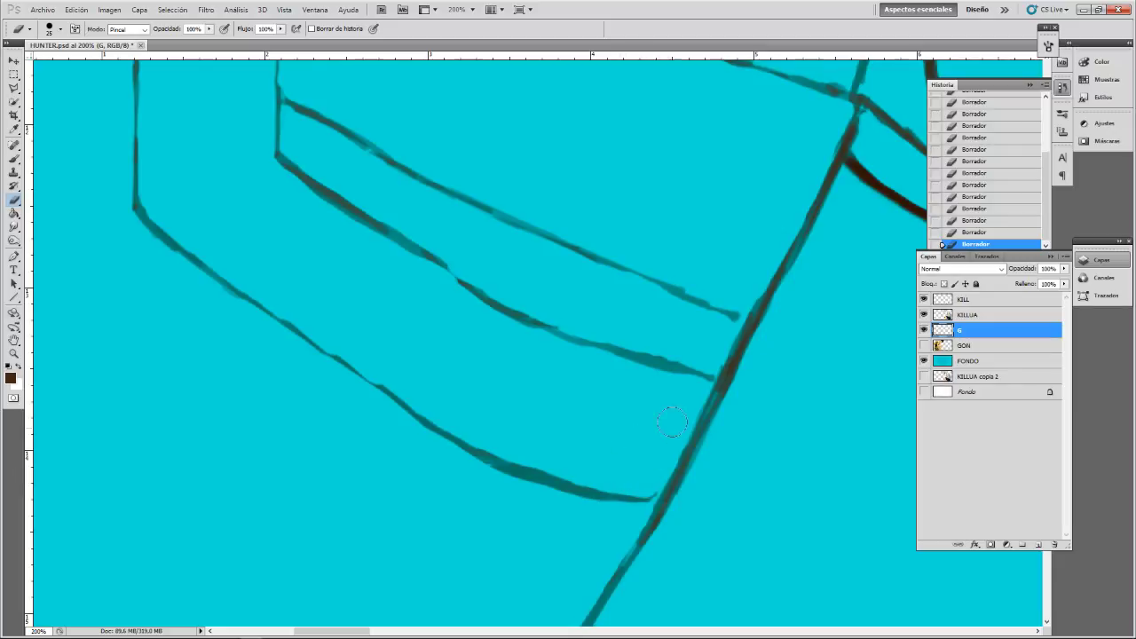
# - Thin the long diagonal line where the bottom bands end by erasing along its edge
pyautogui.moveTo(672, 423)
pyautogui.mouseDown()
pyautogui.moveTo(691, 444)
pyautogui.moveTo(706, 408)
pyautogui.mouseUp()
pyautogui.moveTo(702, 355)
pyautogui.mouseDown()
pyautogui.moveTo(703, 392)
pyautogui.moveTo(811, 175)
pyautogui.moveTo(835, 229)
pyautogui.moveTo(797, 286)
pyautogui.moveTo(847, 144)
pyautogui.moveTo(811, 152)
pyautogui.moveTo(835, 119)
pyautogui.moveTo(795, 209)
pyautogui.mouseUp()
# - Reduce the Eraser to 20 px, then thin the lower band's upper line and taper its end near the long diagonal
pyautogui.moveTo(822, 133)
pyautogui.mouseDown()
pyautogui.moveTo(731, 319)
pyautogui.moveTo(739, 331)
pyautogui.mouseUp()
pyautogui.press('[')
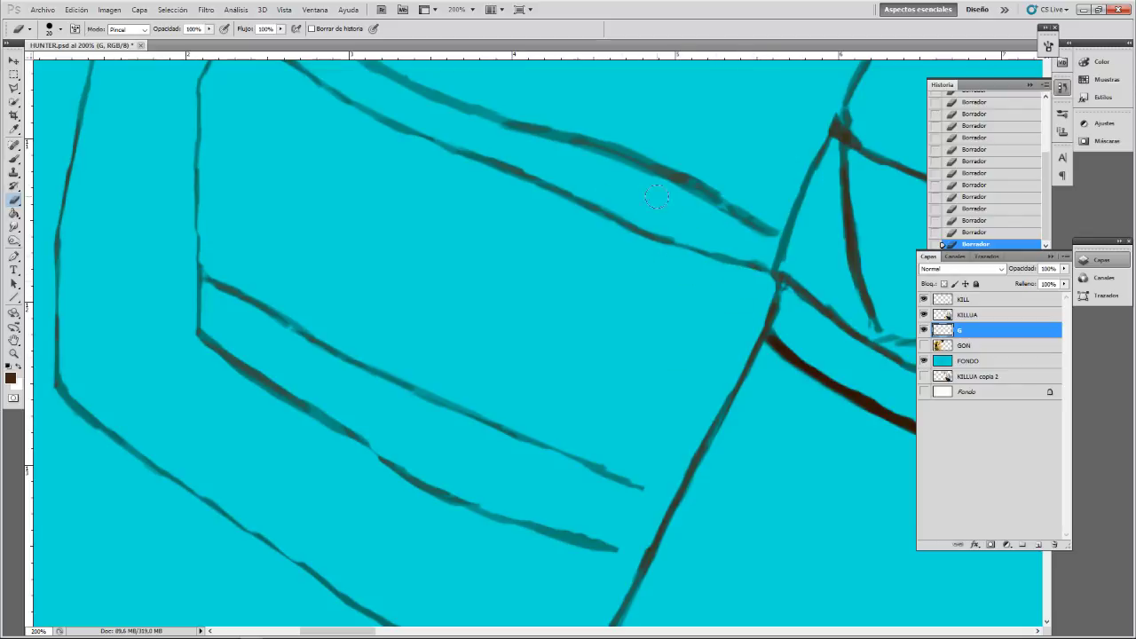
pyautogui.moveTo(688, 204)
pyautogui.mouseDown()
pyautogui.moveTo(646, 184)
pyautogui.moveTo(769, 228)
pyautogui.mouseUp()
pyautogui.moveTo(647, 184); pyautogui.dragTo(726, 214)
pyautogui.moveTo(611, 170); pyautogui.dragTo(646, 179)
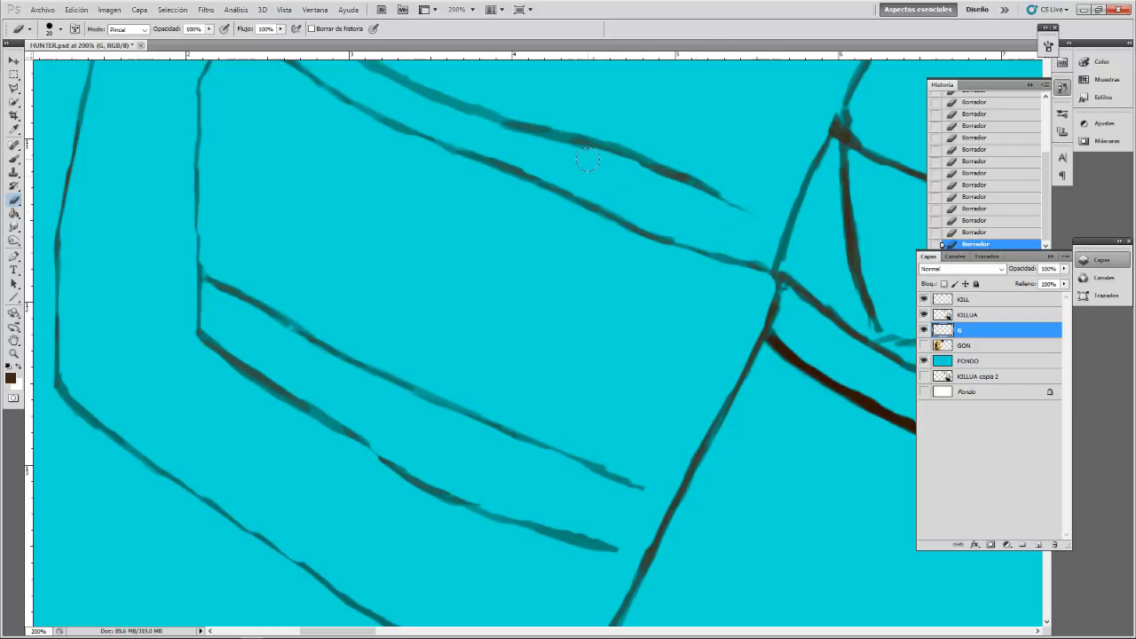
pyautogui.moveTo(568, 160)
pyautogui.mouseDown()
pyautogui.moveTo(740, 245)
pyautogui.moveTo(773, 289)
pyautogui.moveTo(696, 334)
pyautogui.moveTo(679, 323)
pyautogui.moveTo(707, 328)
pyautogui.moveTo(632, 312)
pyautogui.mouseUp()
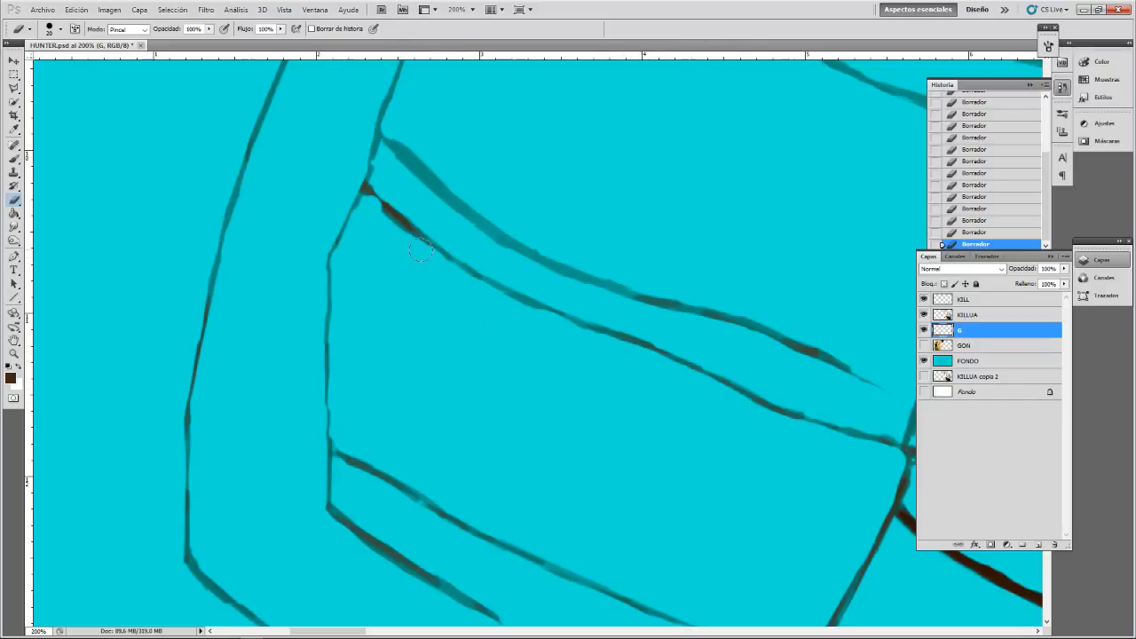
# - Thin the dark start of the lower band's bottom line with a smaller Eraser
pyautogui.press('[')
pyautogui.moveTo(407, 235); pyautogui.dragTo(409, 240)
pyautogui.moveTo(460, 280); pyautogui.dragTo(424, 248)
# - Strengthen the thin, faded inner line between the lower band and the bottom band with the Brush
pyautogui.press('b')
pyautogui.click(327, 414)
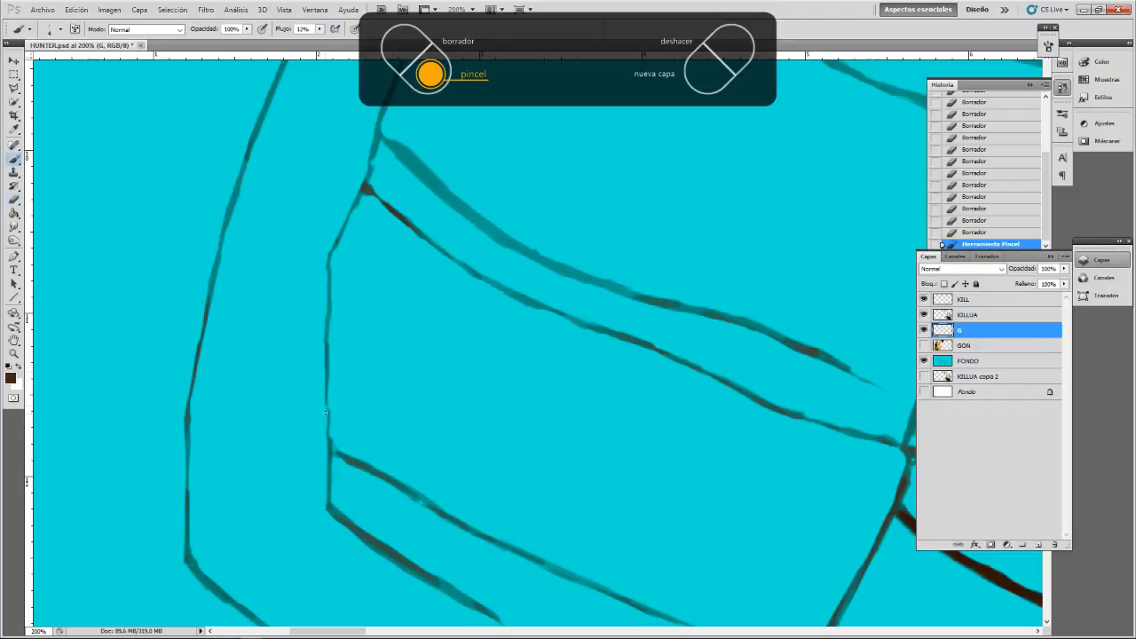
pyautogui.click(326, 414)
pyautogui.click(326, 415)
pyautogui.press(']')
pyautogui.moveTo(326, 410); pyautogui.dragTo(325, 402)
pyautogui.moveTo(325, 411); pyautogui.dragTo(324, 401)
pyautogui.moveTo(324, 411); pyautogui.dragTo(324, 351)
pyautogui.moveTo(323, 342); pyautogui.dragTo(329, 303)
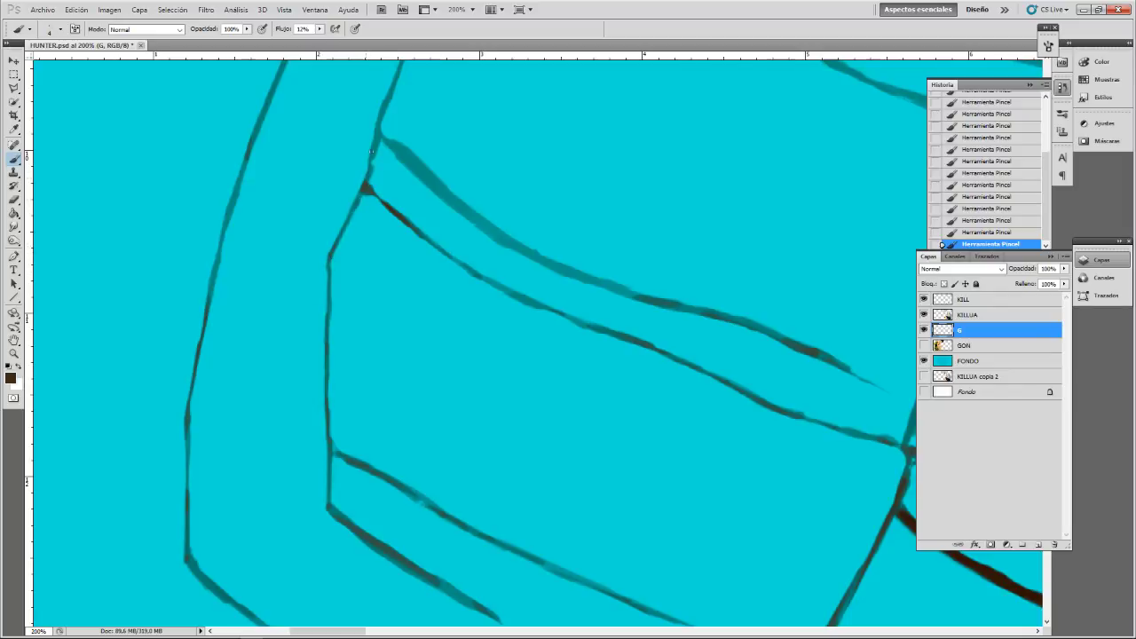
pyautogui.moveTo(385, 105)
pyautogui.mouseDown()
pyautogui.moveTo(367, 258)
pyautogui.moveTo(405, 193)
pyautogui.moveTo(362, 388)
pyautogui.moveTo(294, 249)
pyautogui.mouseUp()
# - Darken the short diagonal segment beside the zigzag with the Brush and trim the stray paint around its upper junction with the Eraser
pyautogui.moveTo(459, 515)
pyautogui.mouseDown()
pyautogui.moveTo(452, 373)
pyautogui.moveTo(535, 254)
pyautogui.moveTo(525, 263)
pyautogui.mouseUp()
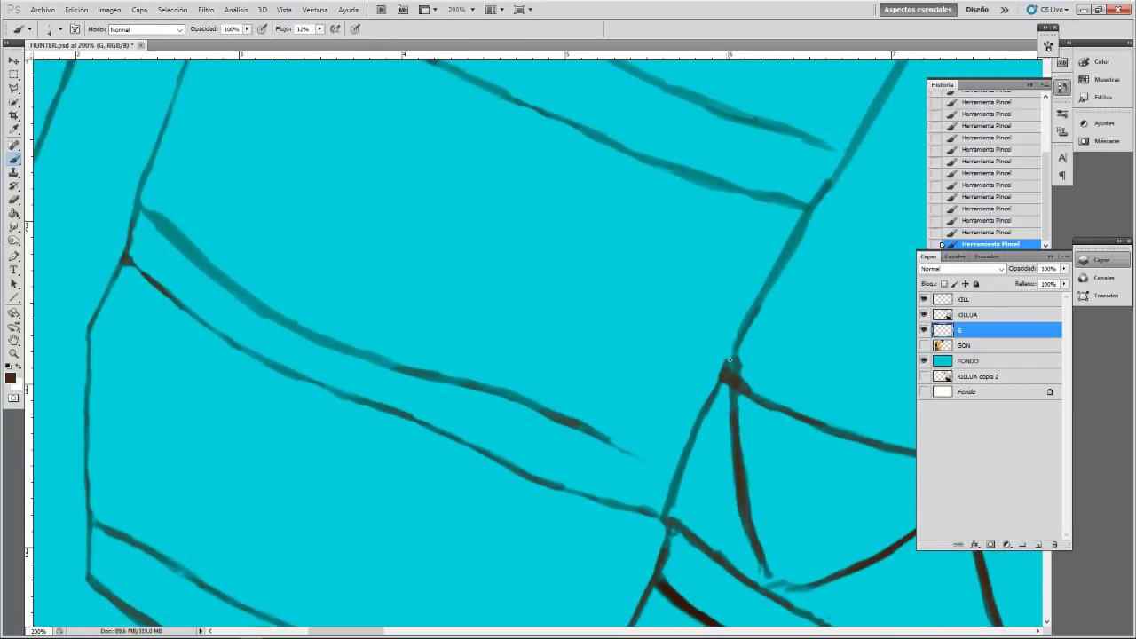
pyautogui.moveTo(730, 358)
pyautogui.mouseDown()
pyautogui.moveTo(733, 344)
pyautogui.moveTo(731, 372)
pyautogui.moveTo(691, 439)
pyautogui.mouseUp()
pyautogui.moveTo(696, 417); pyautogui.dragTo(668, 521)
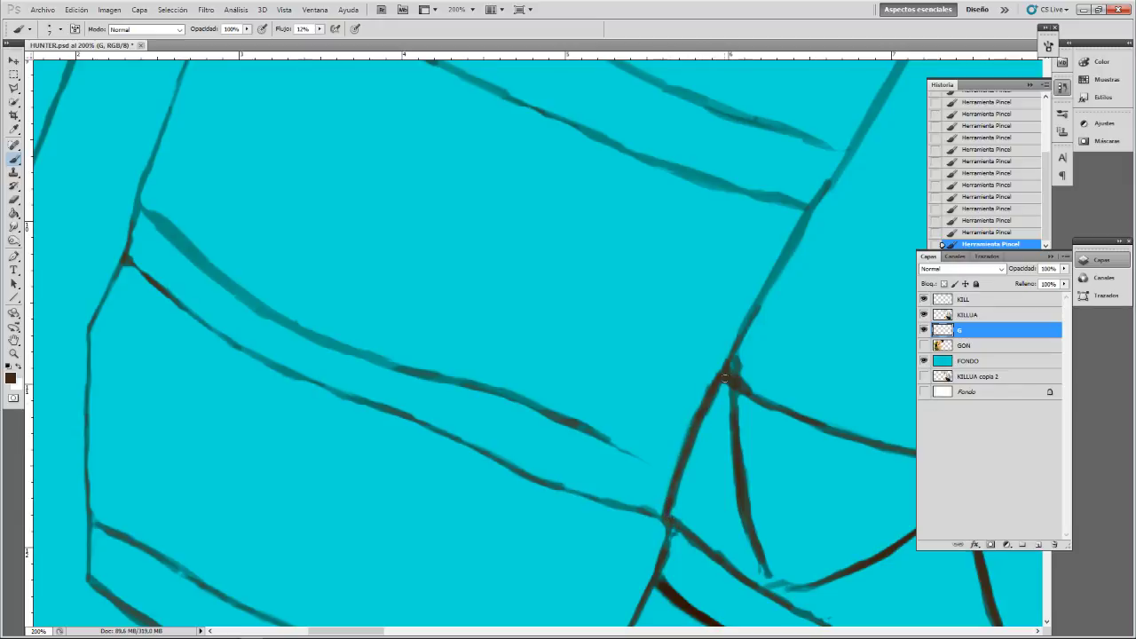
pyautogui.press('e')
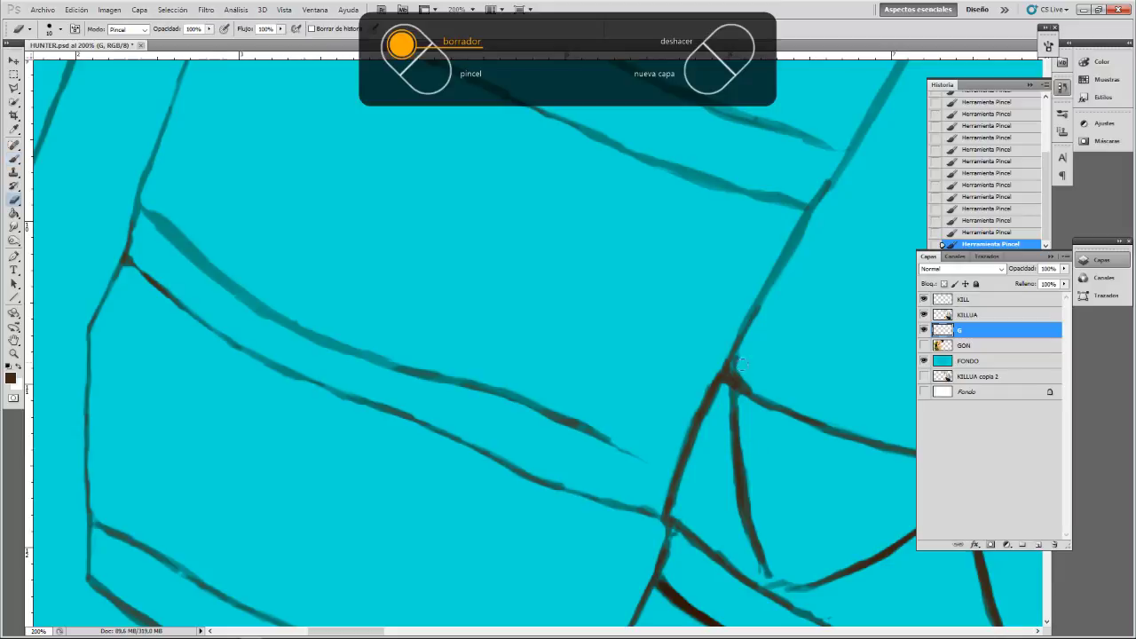
pyautogui.moveTo(741, 372)
pyautogui.mouseDown()
pyautogui.moveTo(760, 380)
pyautogui.moveTo(515, 250)
pyautogui.mouseUp()
pyautogui.press('space')
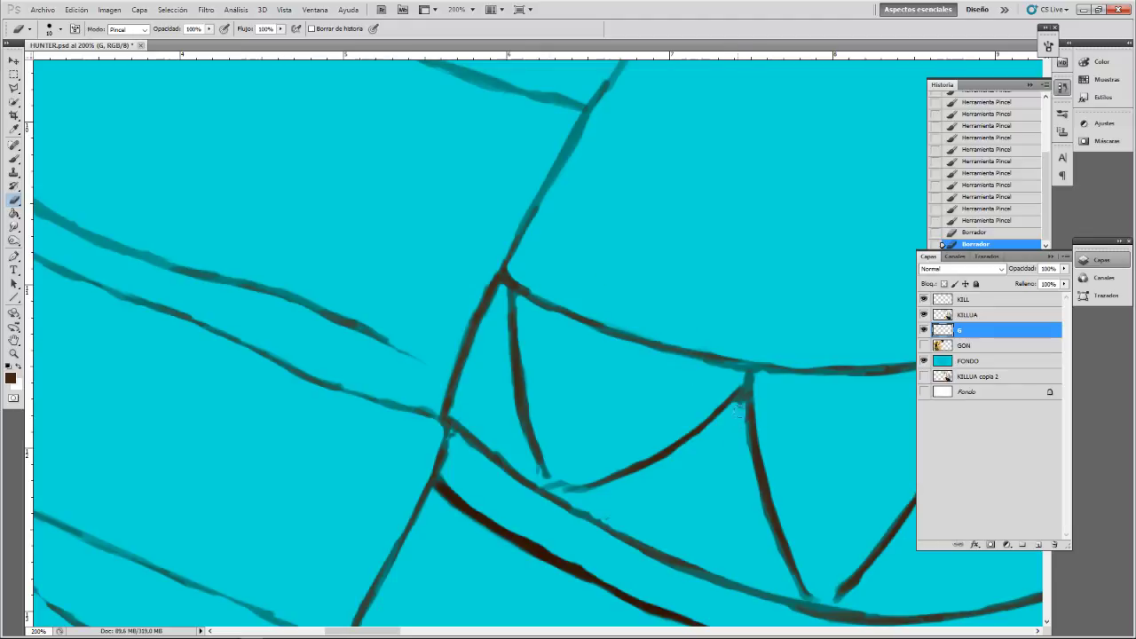
# - Clean the edges around the zigzag's first upper peak with a smaller Eraser
pyautogui.click(743, 448)
pyautogui.press('[')
pyautogui.click(743, 378)
pyautogui.click(753, 384)
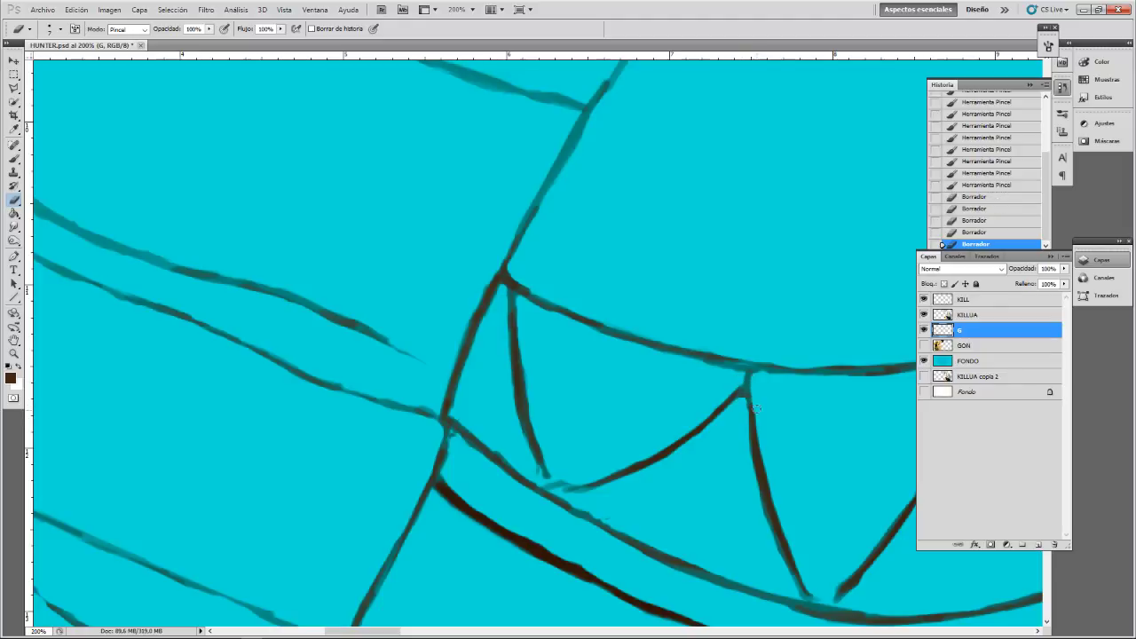
pyautogui.click(754, 387)
pyautogui.click(754, 378)
pyautogui.click(757, 372)
# - Darken the zigzag's second upper peak and touch up the line descending from its third peak with the Brush
pyautogui.scroll(-3, 759, 382)
pyautogui.hscroll(2, 759, 382)
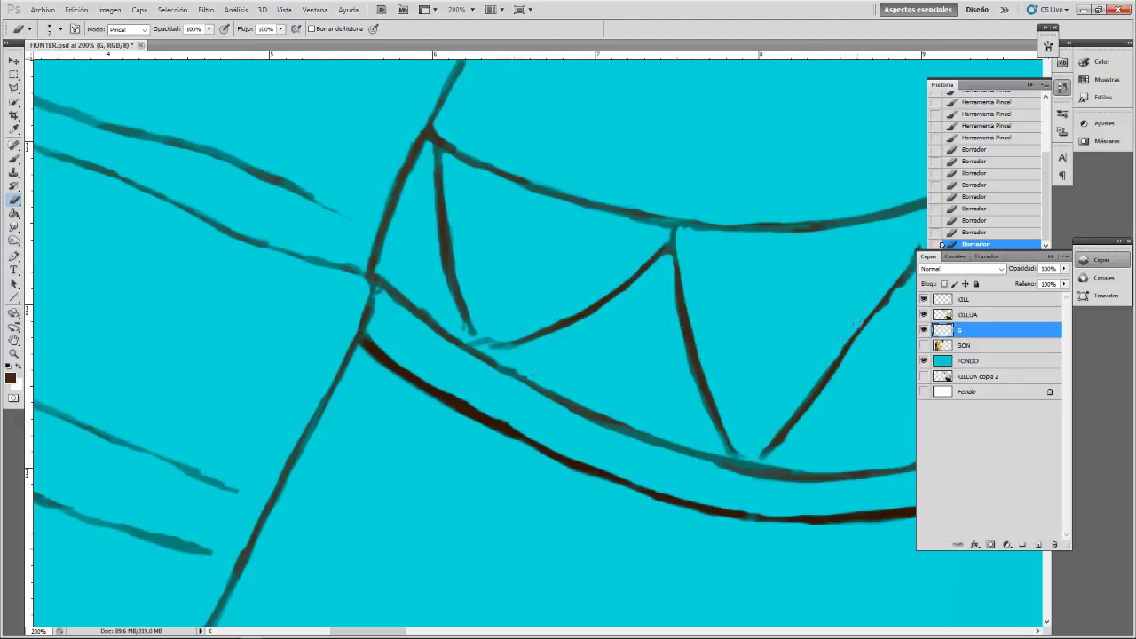
pyautogui.moveTo(882, 334)
pyautogui.mouseDown()
pyautogui.moveTo(786, 356)
pyautogui.moveTo(791, 323)
pyautogui.moveTo(815, 294)
pyautogui.moveTo(818, 253)
pyautogui.moveTo(792, 312)
pyautogui.mouseUp()
pyautogui.press('b')
pyautogui.moveTo(815, 251); pyautogui.dragTo(805, 290)
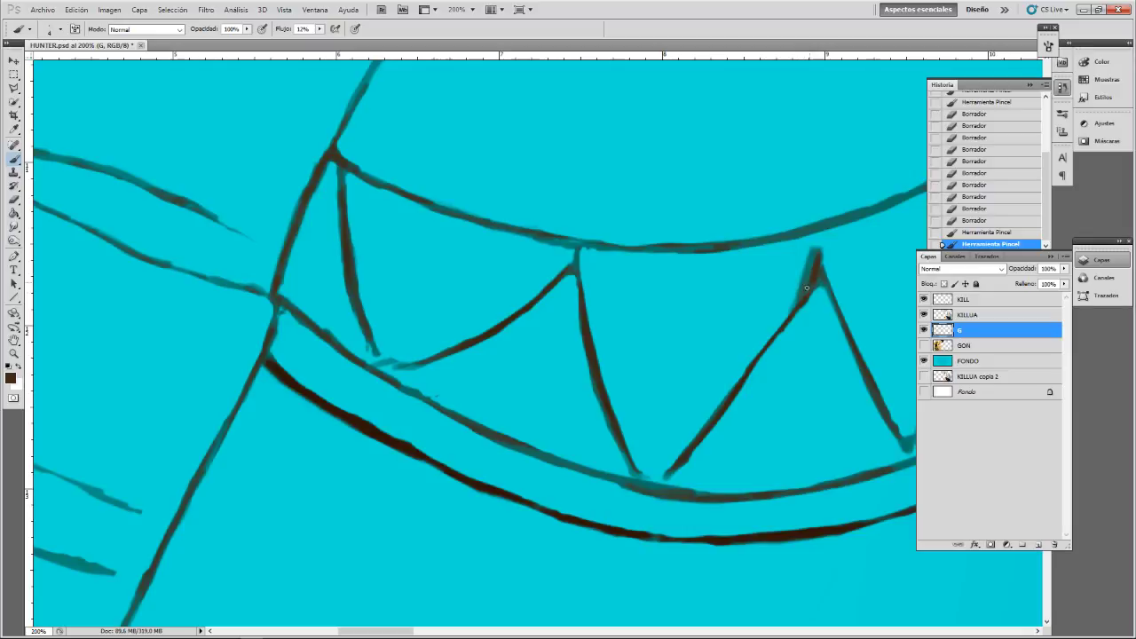
pyautogui.moveTo(812, 248)
pyautogui.mouseDown()
pyautogui.moveTo(810, 266)
pyautogui.moveTo(829, 282)
pyautogui.moveTo(660, 259)
pyautogui.moveTo(579, 293)
pyautogui.mouseUp()
pyautogui.moveTo(771, 207)
pyautogui.mouseDown()
pyautogui.moveTo(762, 194)
pyautogui.moveTo(760, 220)
pyautogui.moveTo(760, 202)
pyautogui.mouseUp()
pyautogui.click(751, 269)
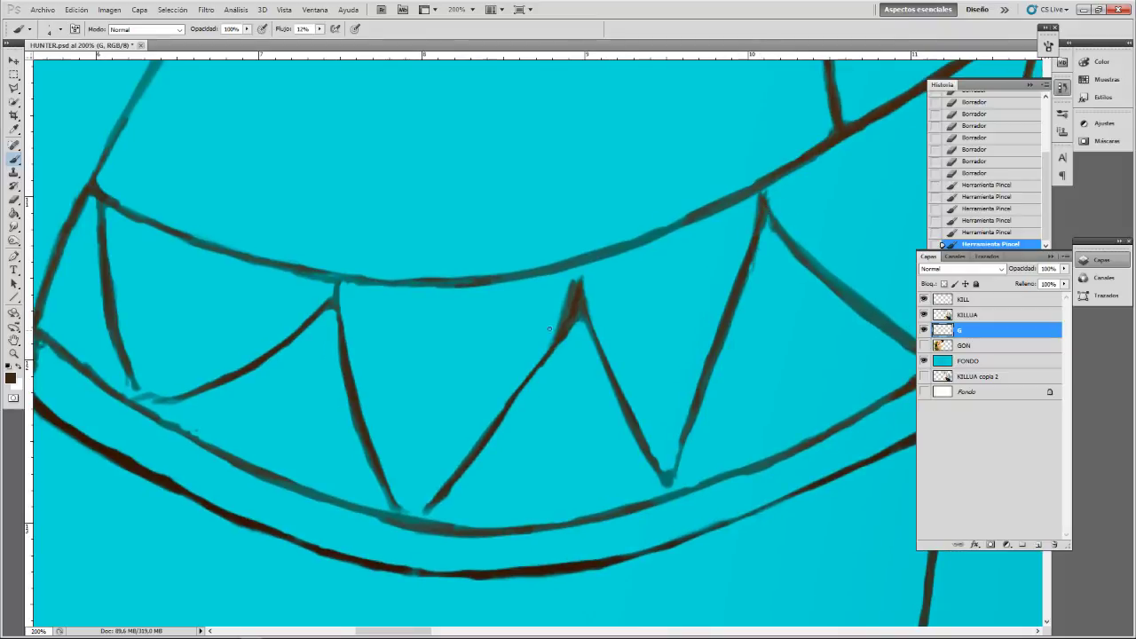
# - Darken and extend the zigzag's second upper peak to the upper arc with the Brush, raising the flow to 50%
pyautogui.moveTo(549, 328)
pyautogui.mouseDown()
pyautogui.moveTo(573, 287)
pyautogui.moveTo(547, 356)
pyautogui.moveTo(573, 272)
pyautogui.moveTo(586, 308)
pyautogui.mouseUp()
pyautogui.moveTo(536, 372); pyautogui.dragTo(550, 339)
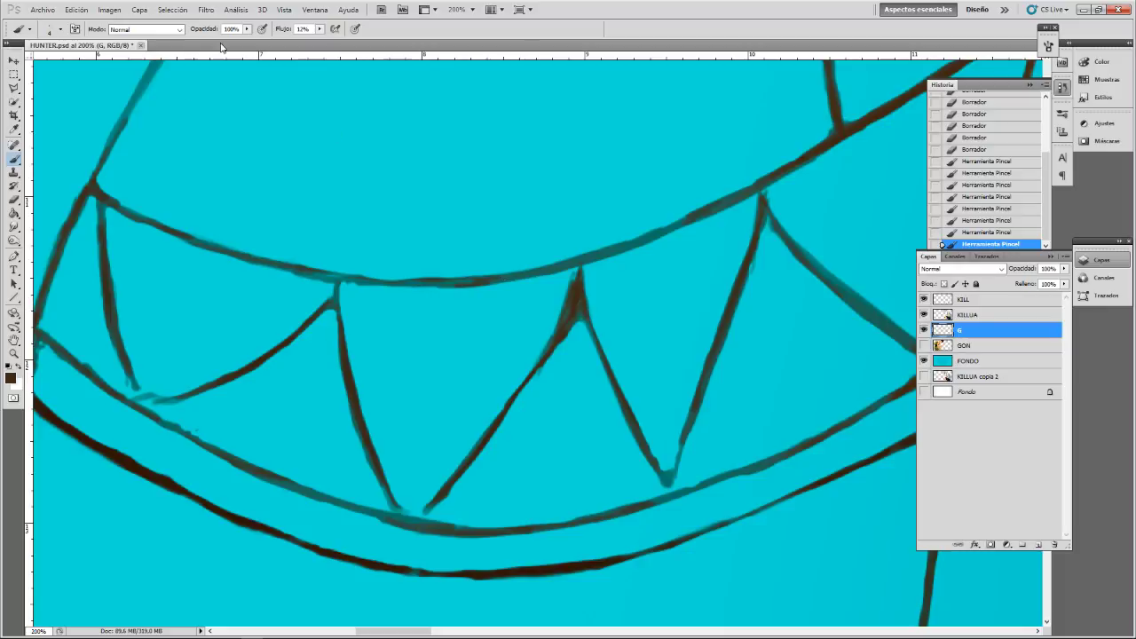
pyautogui.moveTo(319, 28); pyautogui.dragTo(346, 41)
pyautogui.moveTo(536, 369)
pyautogui.mouseDown()
pyautogui.moveTo(579, 268)
pyautogui.moveTo(608, 357)
pyautogui.mouseUp()
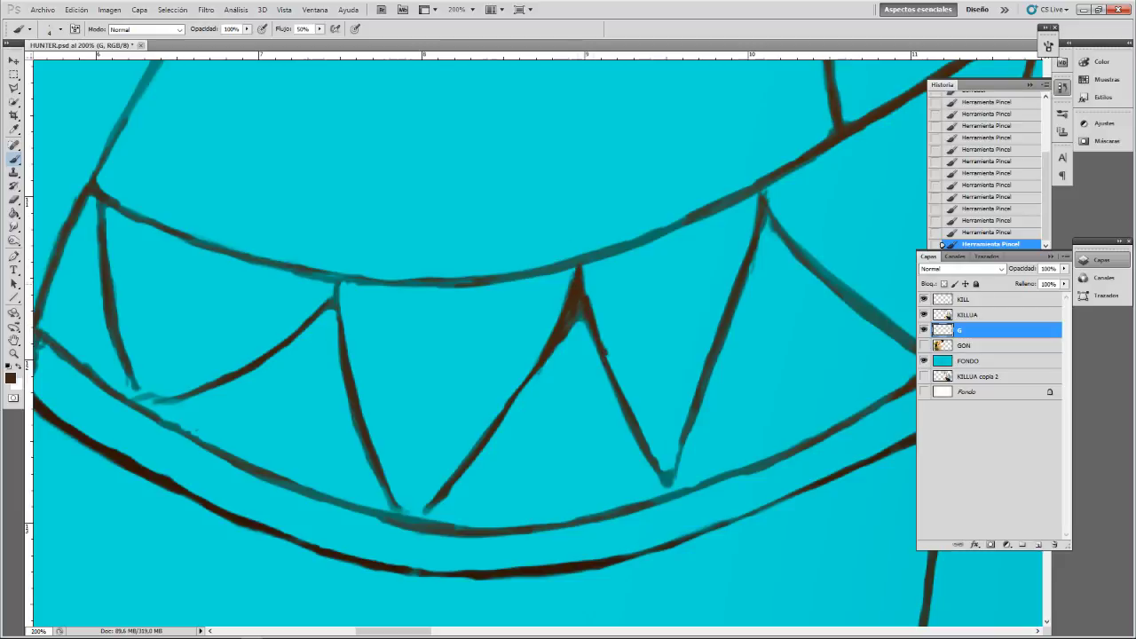
# - Join the zigzag's third lower point, third and first upper peaks, and first lower point to the band lines with the Brush
pyautogui.moveTo(665, 480)
pyautogui.mouseDown()
pyautogui.moveTo(669, 491)
pyautogui.moveTo(677, 451)
pyautogui.moveTo(673, 467)
pyautogui.moveTo(461, 355)
pyautogui.moveTo(523, 482)
pyautogui.moveTo(634, 367)
pyautogui.moveTo(587, 447)
pyautogui.mouseUp()
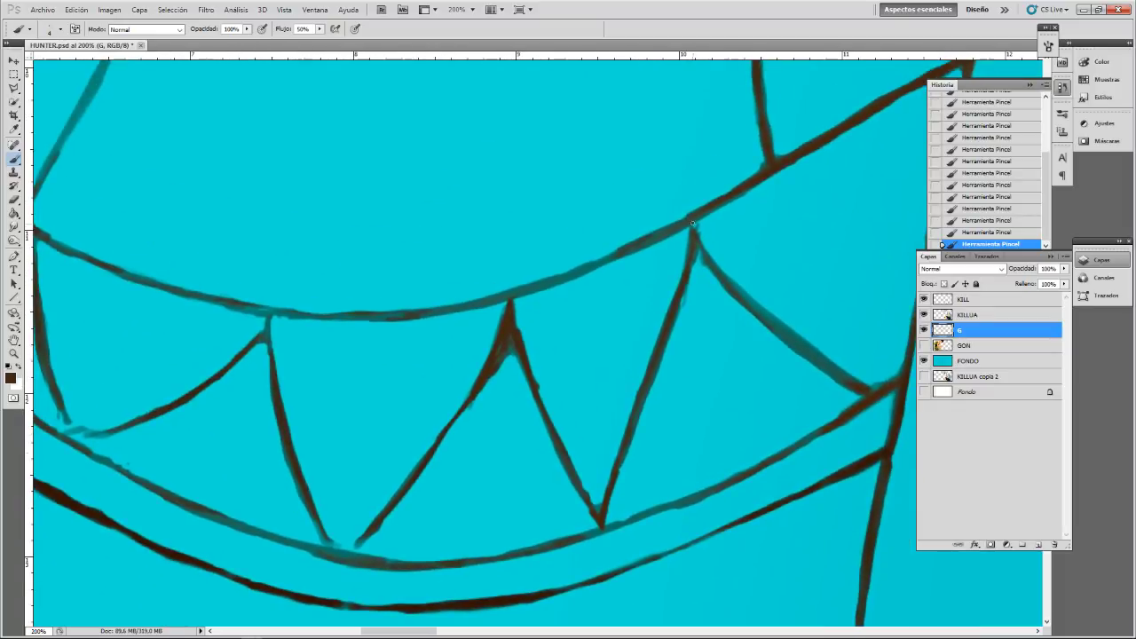
pyautogui.moveTo(693, 223)
pyautogui.mouseDown()
pyautogui.moveTo(703, 250)
pyautogui.moveTo(693, 222)
pyautogui.moveTo(680, 281)
pyautogui.mouseUp()
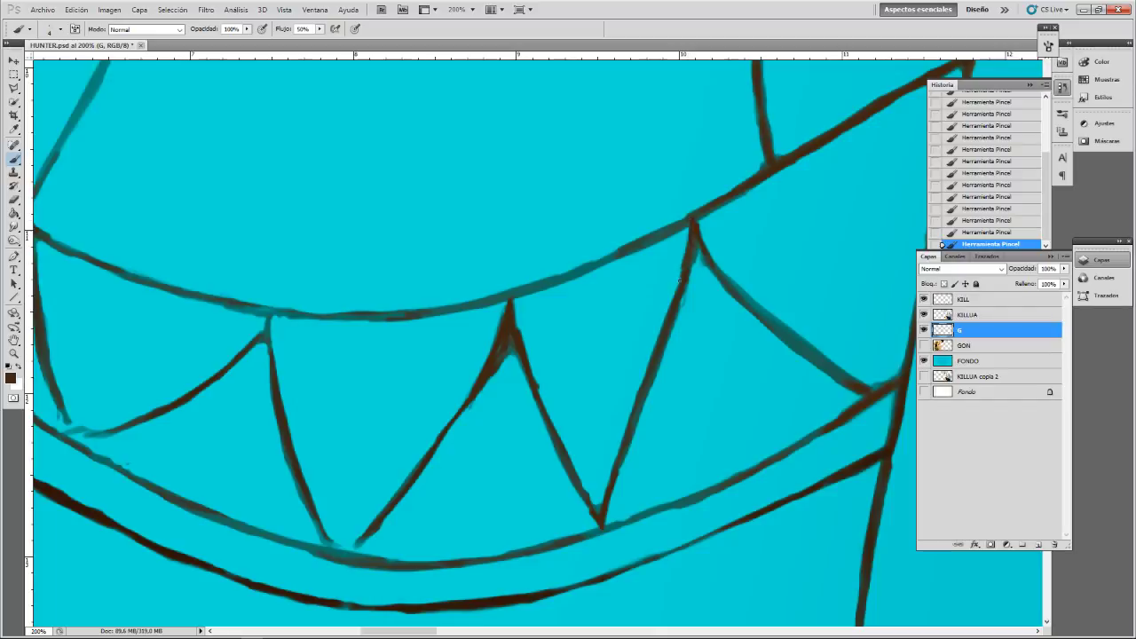
pyautogui.moveTo(689, 228); pyautogui.dragTo(682, 266)
pyautogui.moveTo(251, 426); pyautogui.dragTo(525, 449)
pyautogui.moveTo(542, 347)
pyautogui.mouseDown()
pyautogui.moveTo(531, 364)
pyautogui.moveTo(544, 365)
pyautogui.moveTo(546, 387)
pyautogui.mouseUp()
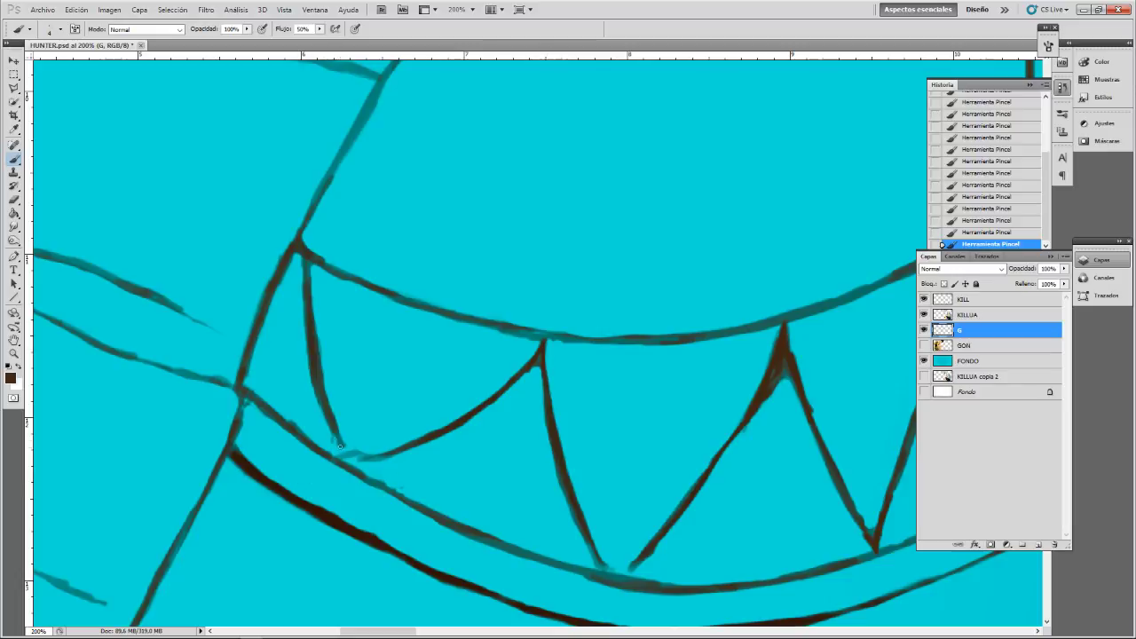
pyautogui.moveTo(340, 446)
pyautogui.mouseDown()
pyautogui.moveTo(386, 458)
pyautogui.moveTo(357, 449)
pyautogui.moveTo(361, 465)
pyautogui.moveTo(350, 462)
pyautogui.moveTo(387, 457)
pyautogui.moveTo(358, 458)
pyautogui.mouseUp()
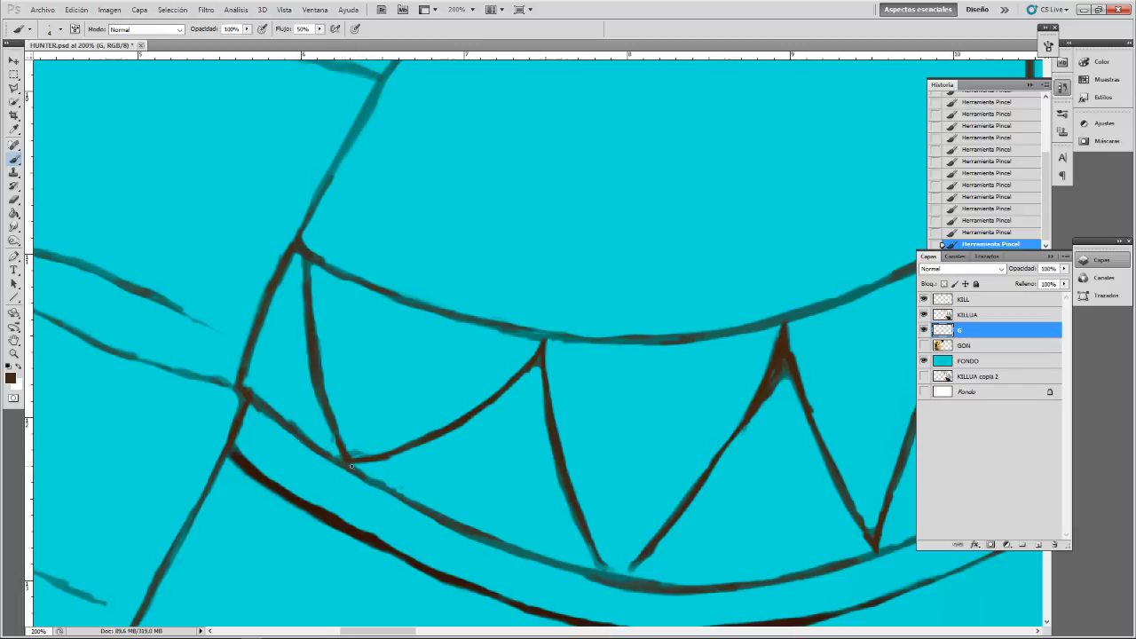
# - Thin the beginning of the upper arc beside the zigzag's outer corner with the Eraser
pyautogui.press('e')
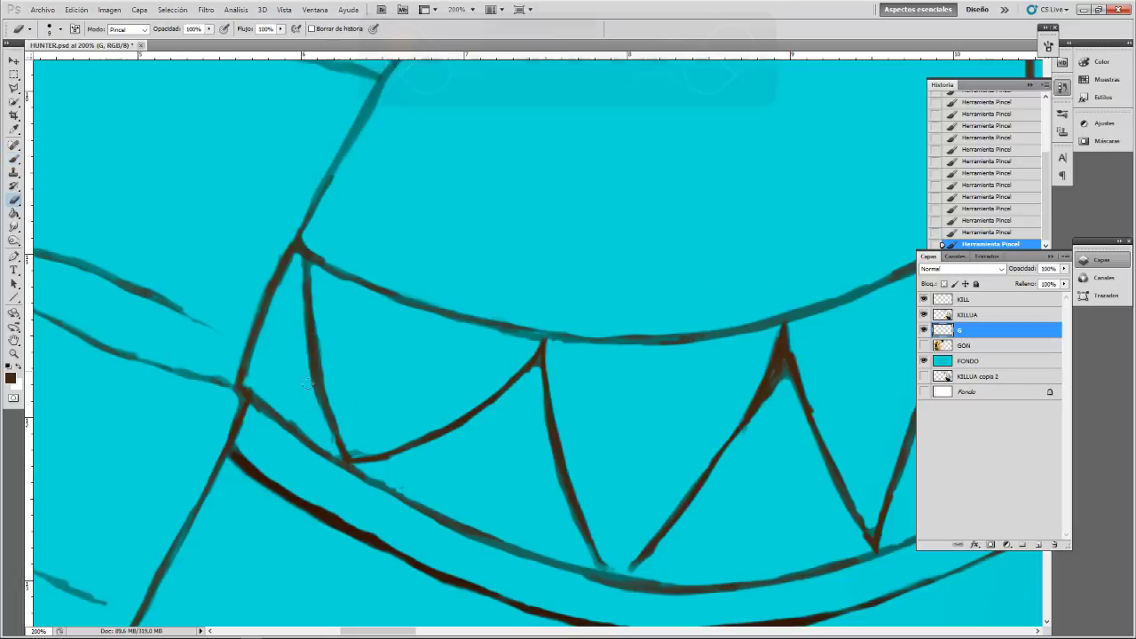
pyautogui.moveTo(297, 324); pyautogui.dragTo(293, 313)
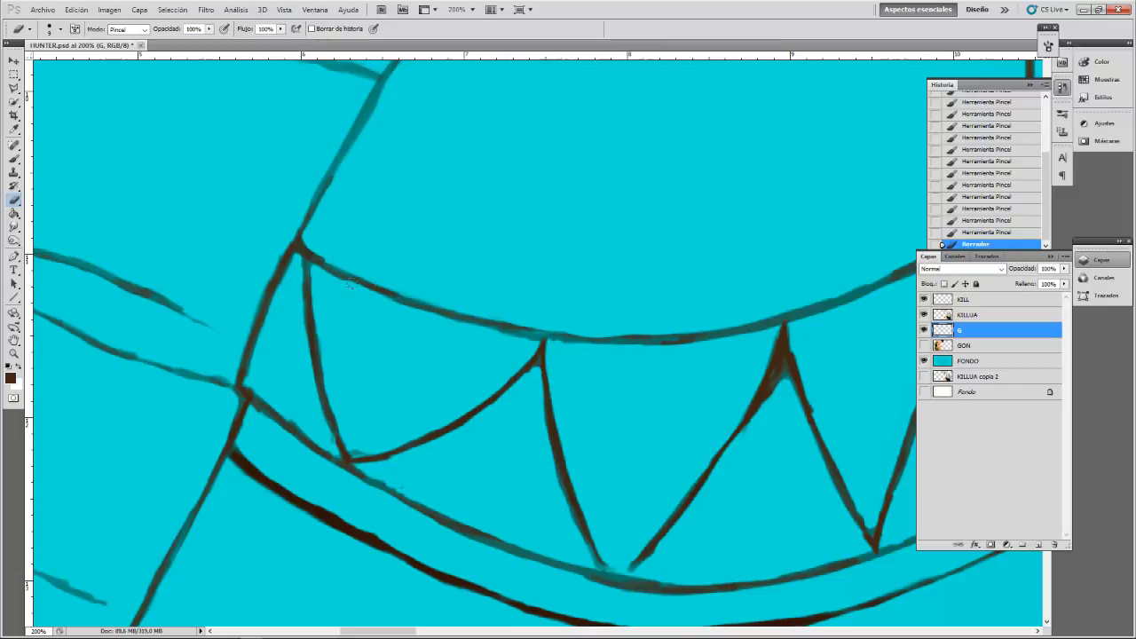
pyautogui.moveTo(323, 271); pyautogui.dragTo(344, 284)
pyautogui.click(344, 284)
pyautogui.moveTo(306, 244); pyautogui.dragTo(361, 275)
pyautogui.click(322, 254)
pyautogui.click(324, 258)
pyautogui.click(322, 261)
pyautogui.click(323, 263)
pyautogui.click(363, 273)
pyautogui.click(372, 267)
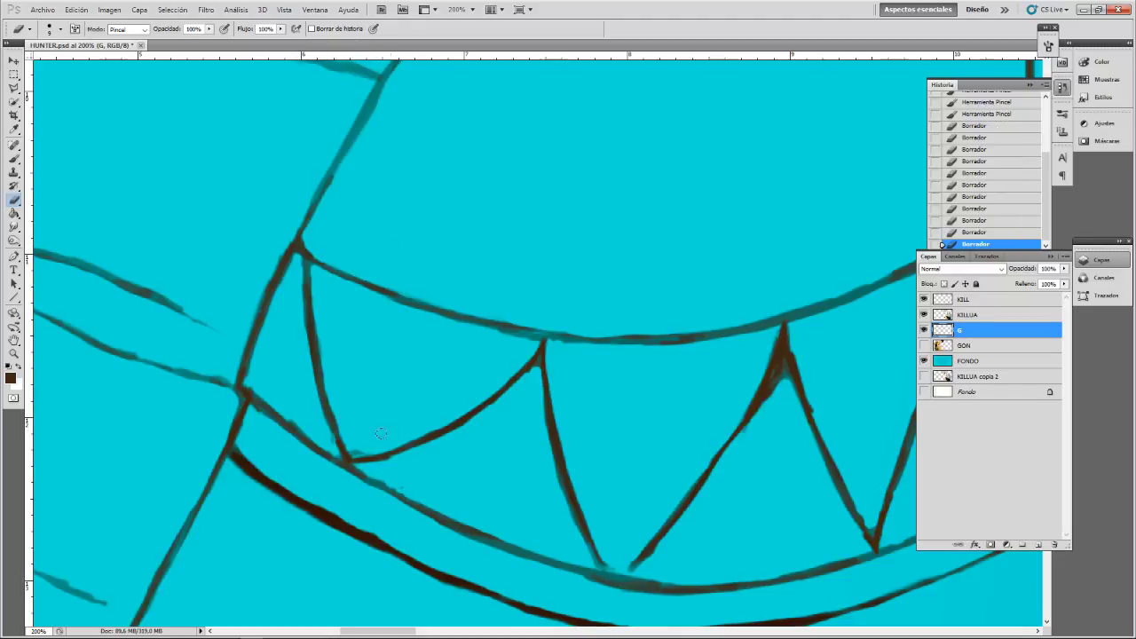
# - Clean the edges around the zigzag's first lower point and the adjoining lower band line with the Eraser, undoing stray strokes
pyautogui.click(330, 434)
pyautogui.click(322, 428)
pyautogui.moveTo(251, 389); pyautogui.dragTo(269, 404)
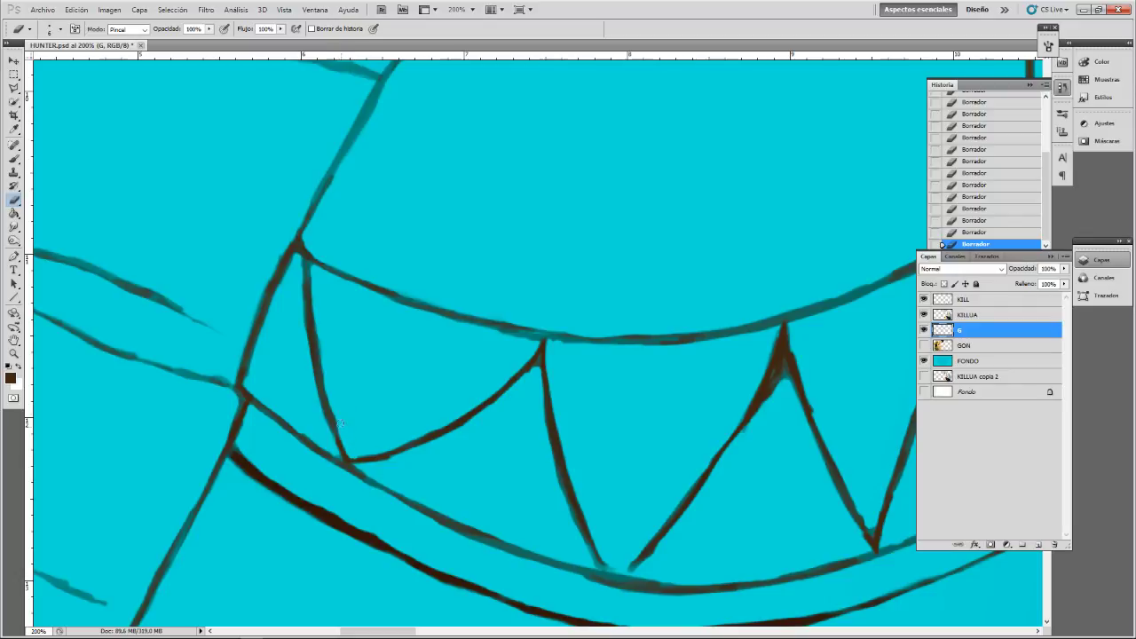
pyautogui.moveTo(324, 367); pyautogui.dragTo(318, 332)
pyautogui.hotkey('ctrl', 'z')
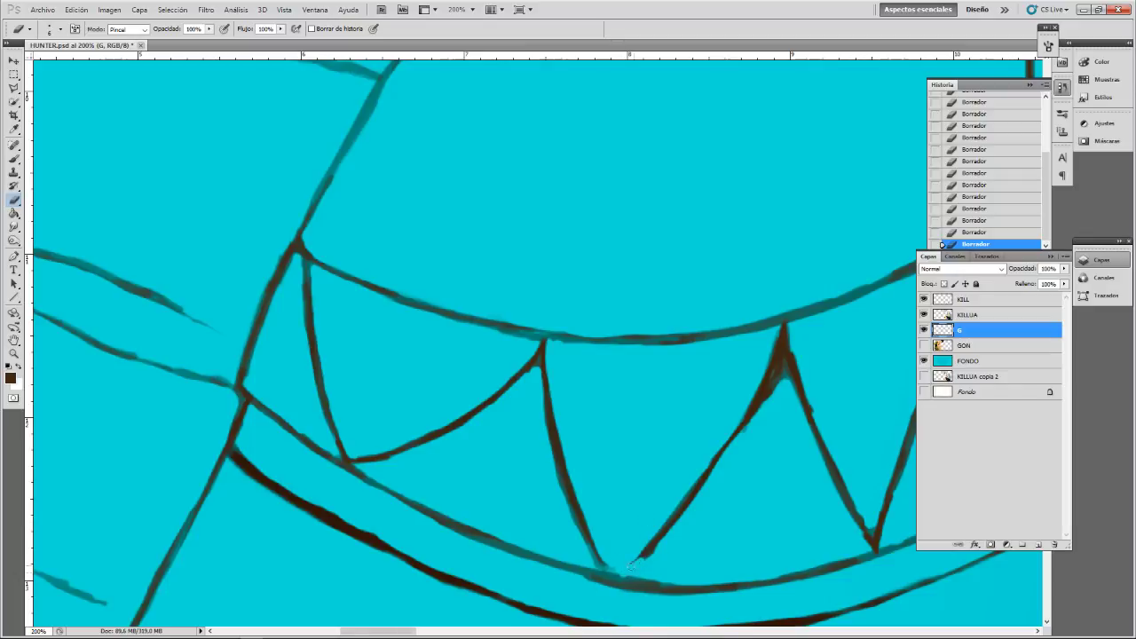
pyautogui.hotkey('ctrl', 'z')
# - Close the gap at the zigzag's second lower point and darken the adjoining lower band line with the Brush
pyautogui.press('b')
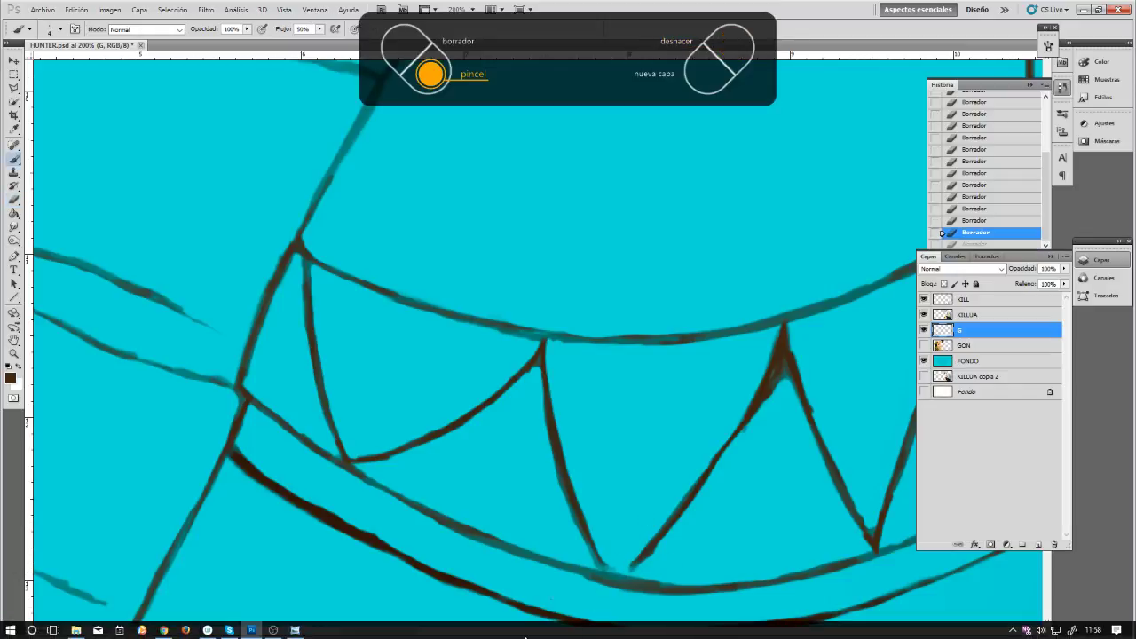
pyautogui.moveTo(623, 573)
pyautogui.mouseDown()
pyautogui.moveTo(638, 562)
pyautogui.moveTo(590, 552)
pyautogui.mouseUp()
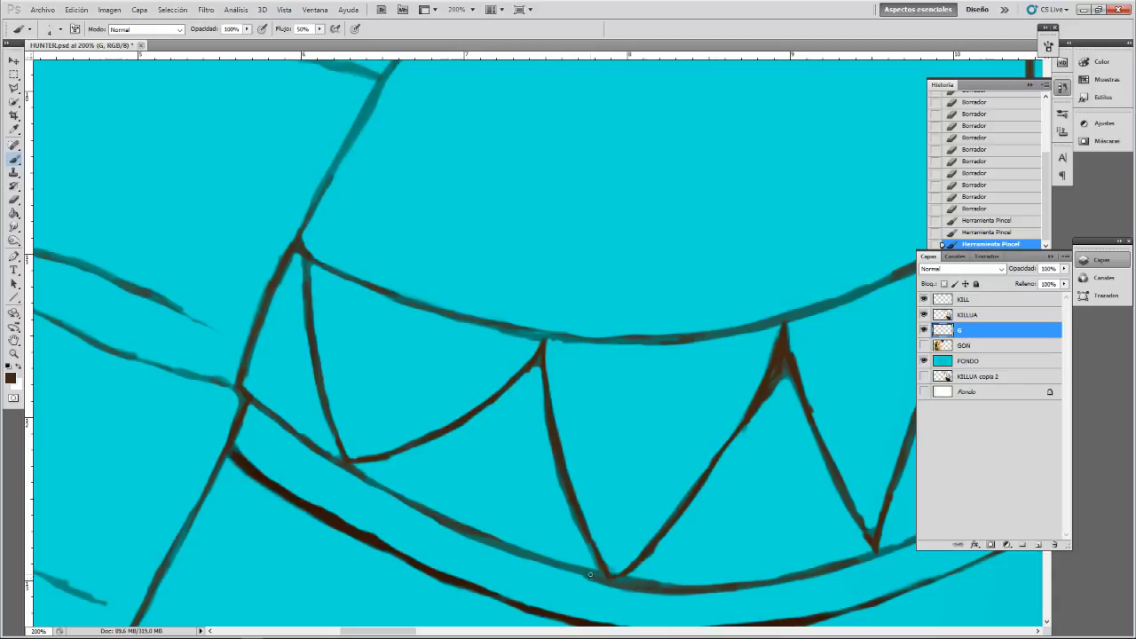
pyautogui.moveTo(598, 576)
pyautogui.mouseDown()
pyautogui.moveTo(627, 581)
pyautogui.moveTo(538, 556)
pyautogui.mouseUp()
pyautogui.moveTo(543, 558); pyautogui.dragTo(480, 537)
# - Trim the excess paint beneath the zigzag's second upper peak with the Eraser, undoing the unwanted strokes
pyautogui.press('e')
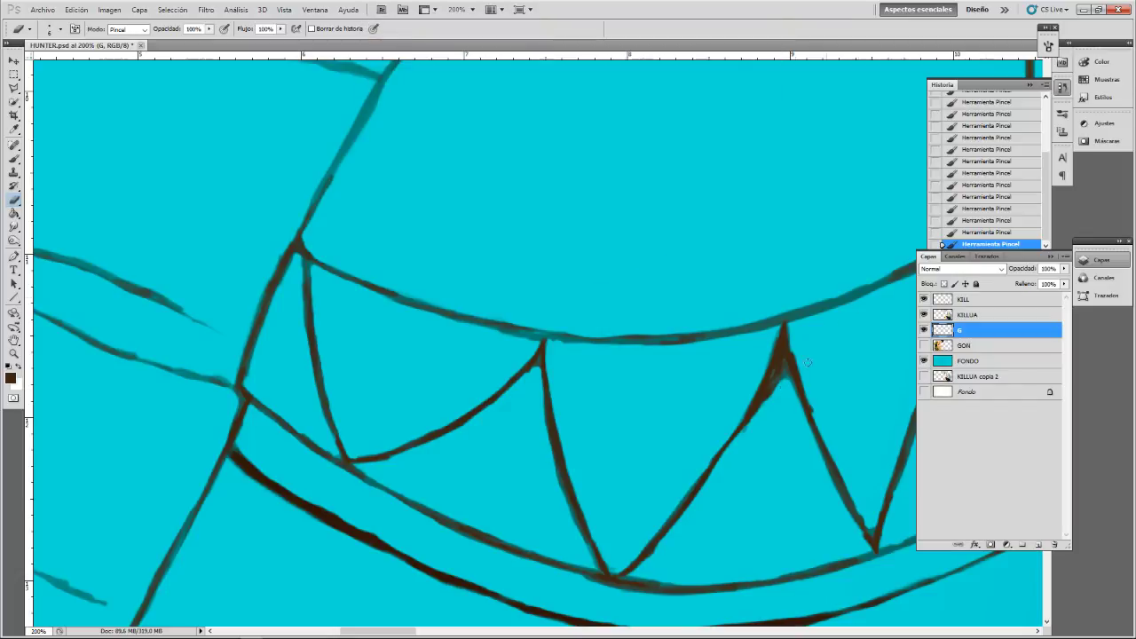
pyautogui.moveTo(766, 406)
pyautogui.mouseDown()
pyautogui.moveTo(745, 433)
pyautogui.moveTo(781, 372)
pyautogui.moveTo(780, 393)
pyautogui.moveTo(790, 361)
pyautogui.mouseUp()
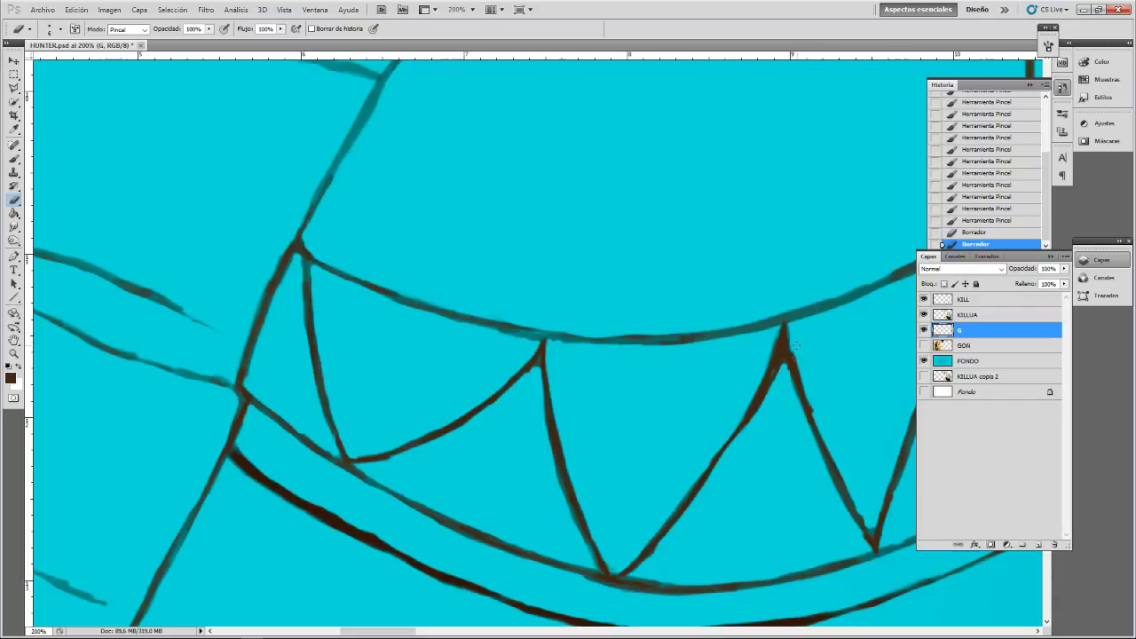
pyautogui.moveTo(796, 346); pyautogui.dragTo(807, 392)
pyautogui.moveTo(807, 393); pyautogui.dragTo(817, 429)
pyautogui.hotkey('ctrl', 'z')
pyautogui.hotkey('ctrl', 'z')
pyautogui.hotkey('ctrl', 'z')
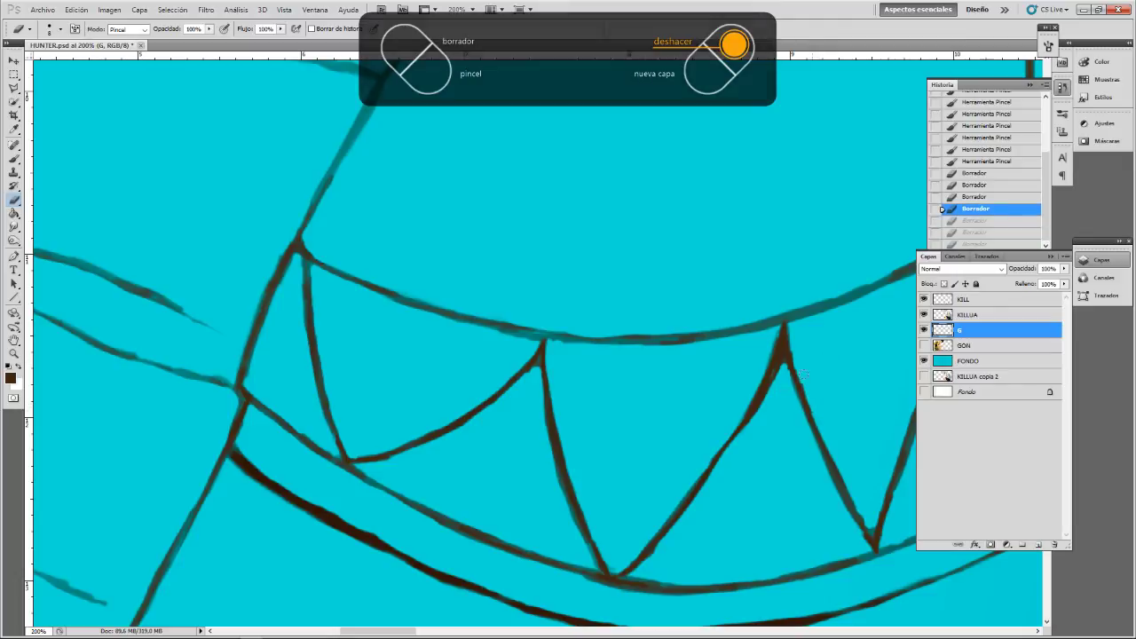
# - Narrow the tip of the zigzag's second upper peak with short Eraser strokes, undoing the misplaced ones
pyautogui.click(782, 366)
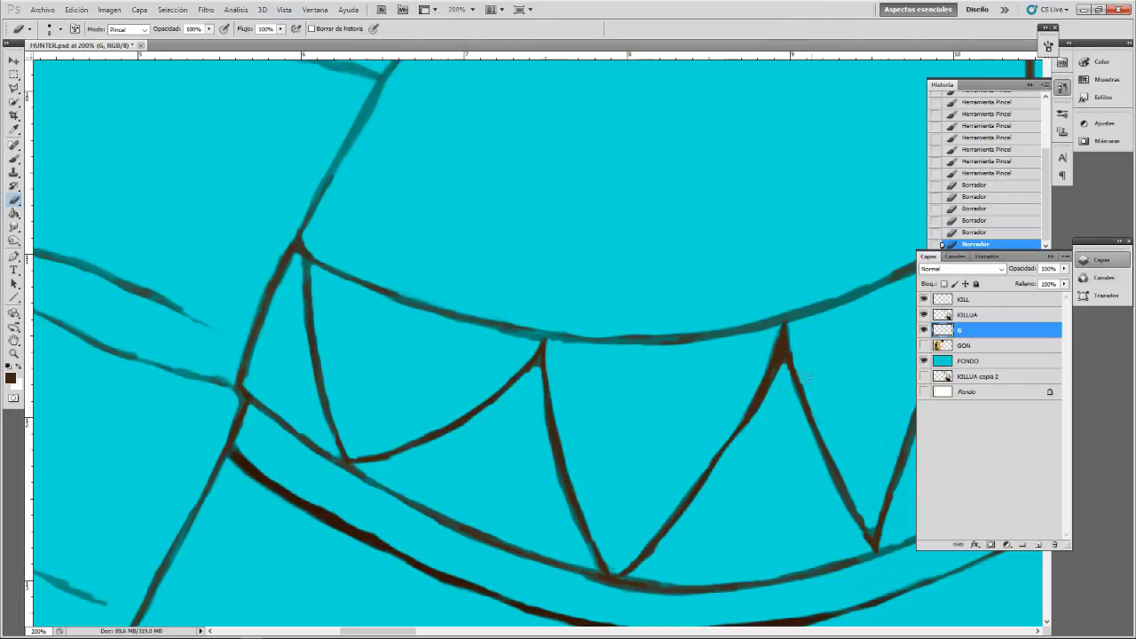
pyautogui.moveTo(779, 348); pyautogui.dragTo(774, 334)
pyautogui.click(774, 348)
pyautogui.click(777, 336)
pyautogui.click(779, 330)
pyautogui.click(776, 329)
pyautogui.click(779, 335)
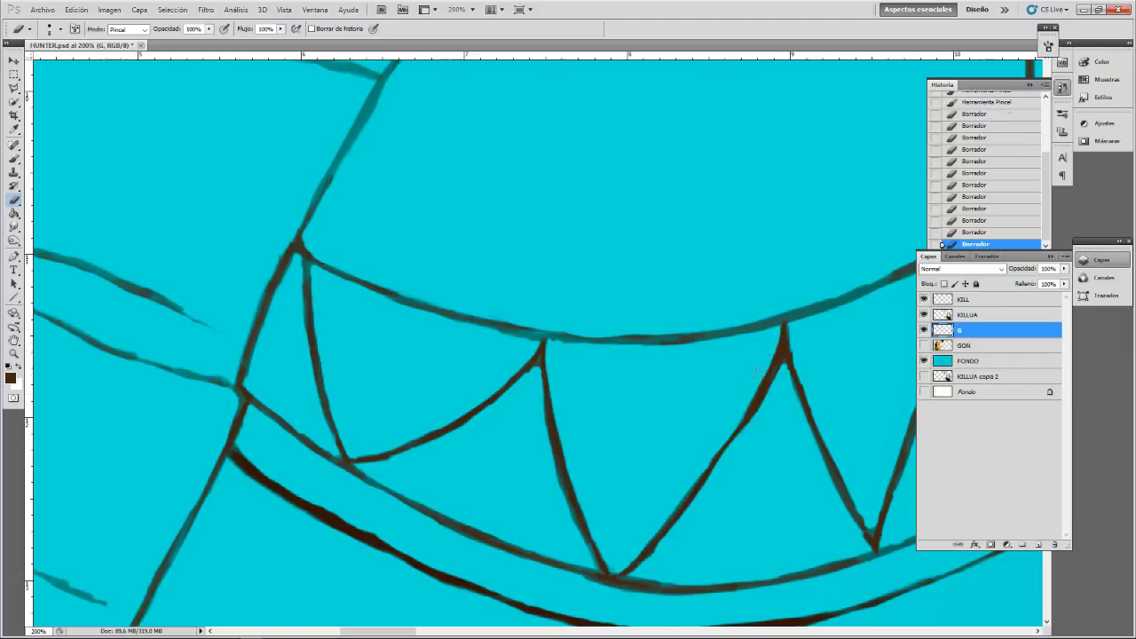
pyautogui.click(761, 382)
pyautogui.hotkey('ctrl', 'z')
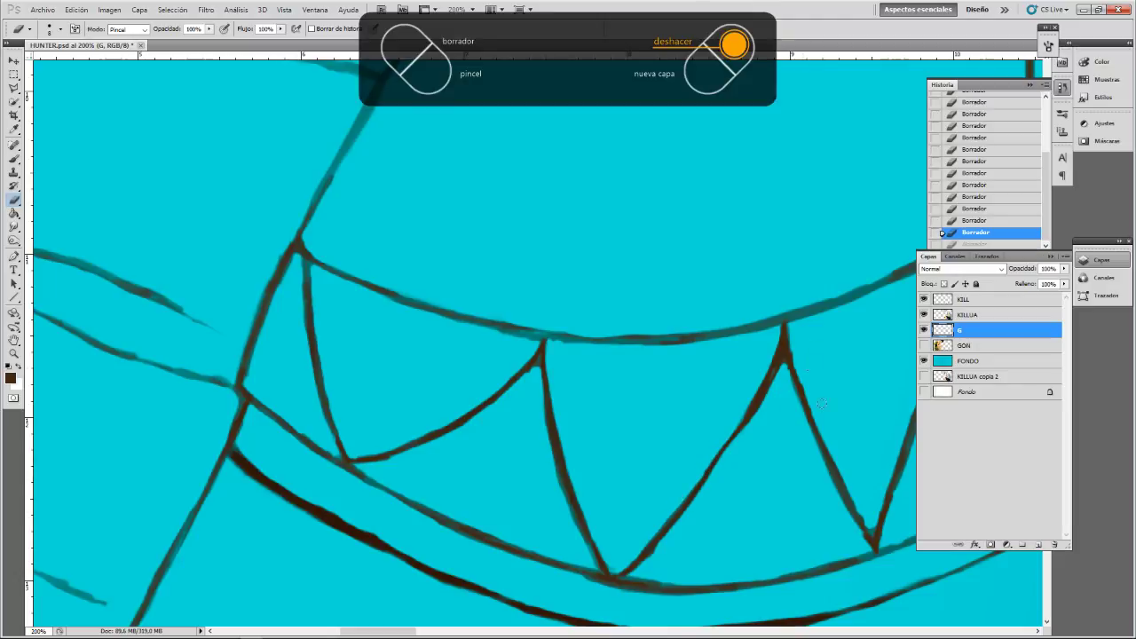
pyautogui.hotkey('ctrl', 'z')
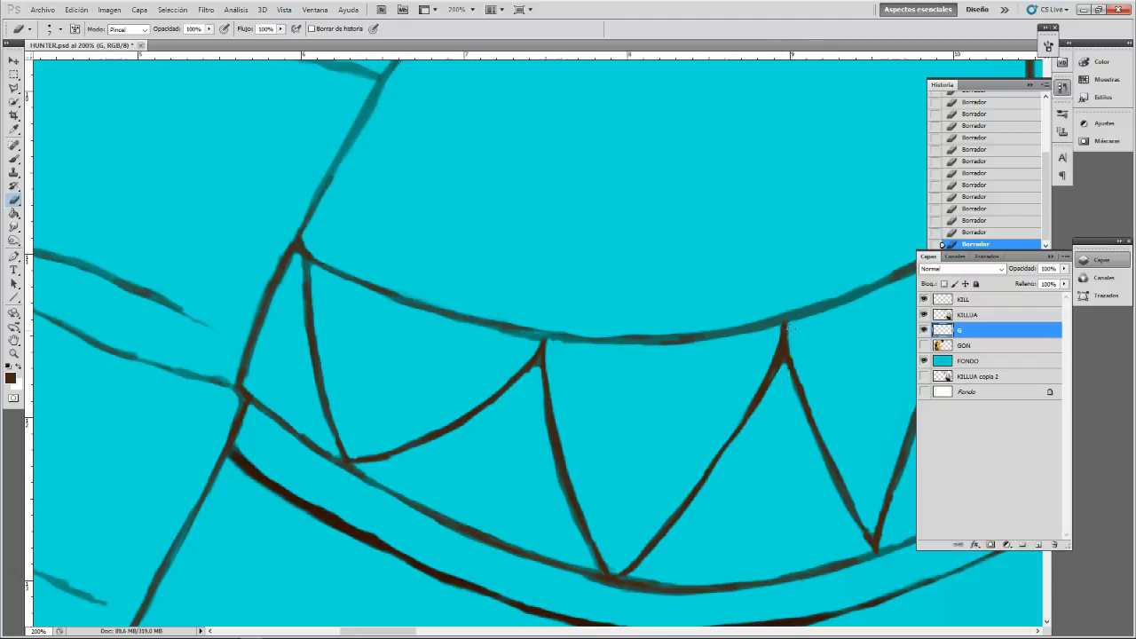
# - Smooth the line descending from the second upper peak to the third lower point with the Brush and Eraser
pyautogui.moveTo(788, 328)
pyautogui.mouseDown()
pyautogui.moveTo(810, 408)
pyautogui.moveTo(792, 357)
pyautogui.moveTo(804, 386)
pyautogui.mouseUp()
pyautogui.hotkey('ctrl', 'z')
pyautogui.press('b')
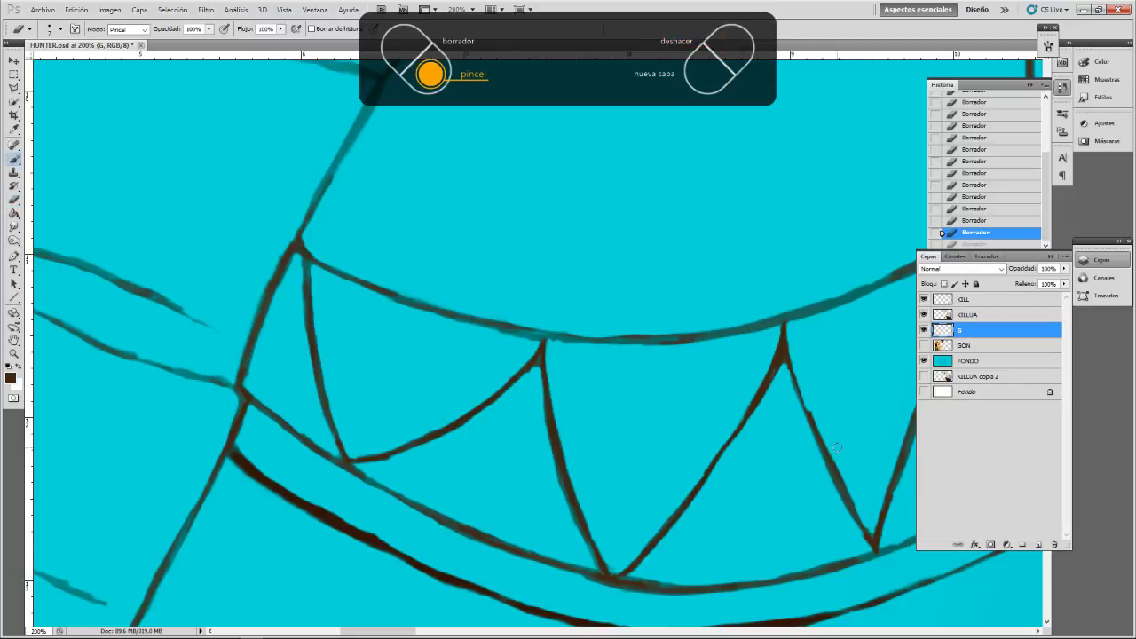
pyautogui.moveTo(806, 404)
pyautogui.mouseDown()
pyautogui.moveTo(797, 378)
pyautogui.moveTo(802, 408)
pyautogui.mouseUp()
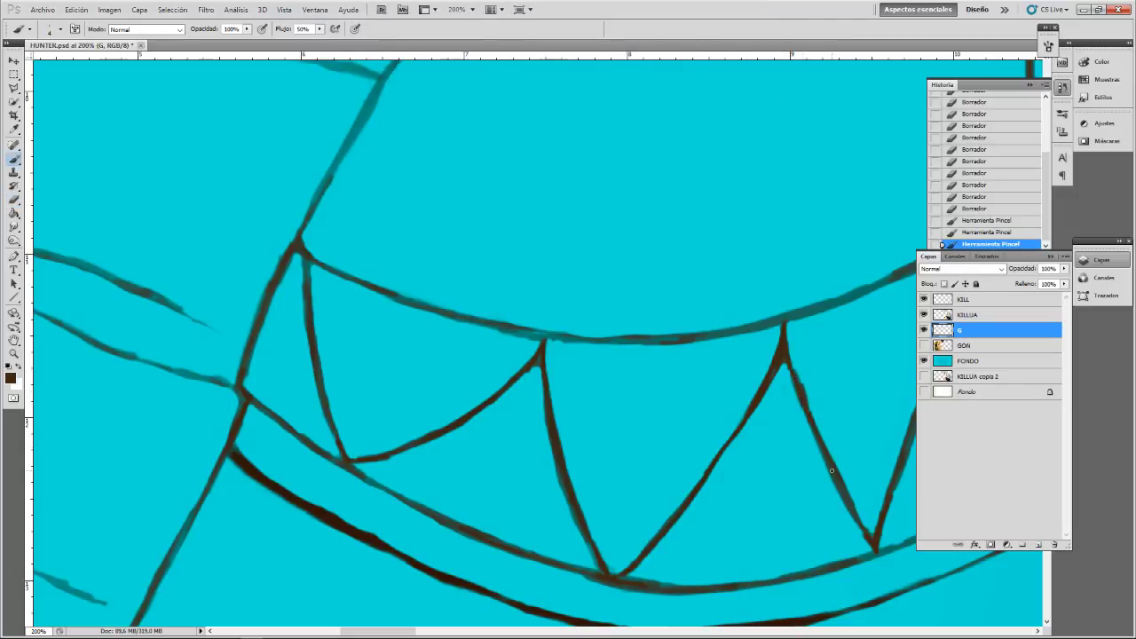
pyautogui.press('e')
pyautogui.moveTo(790, 364); pyautogui.dragTo(814, 418)
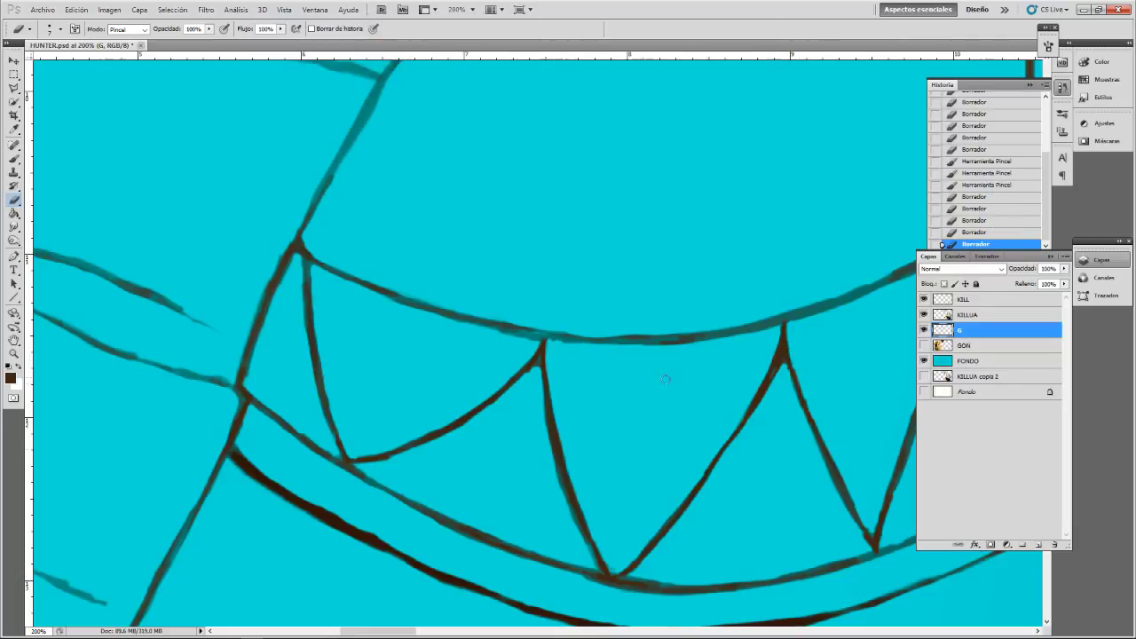
# - Sharpen the zigzag's first upper peak and thin the line descending from it with the Eraser
pyautogui.moveTo(624, 449); pyautogui.dragTo(690, 414)
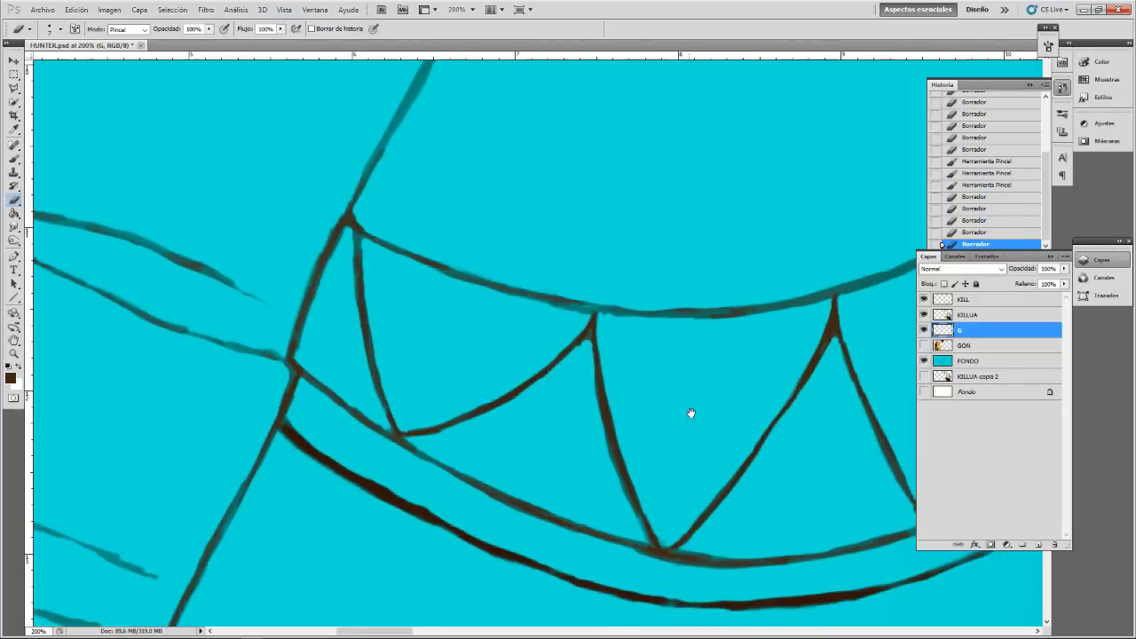
pyautogui.click(582, 348)
pyautogui.click(582, 348)
pyautogui.click(582, 348)
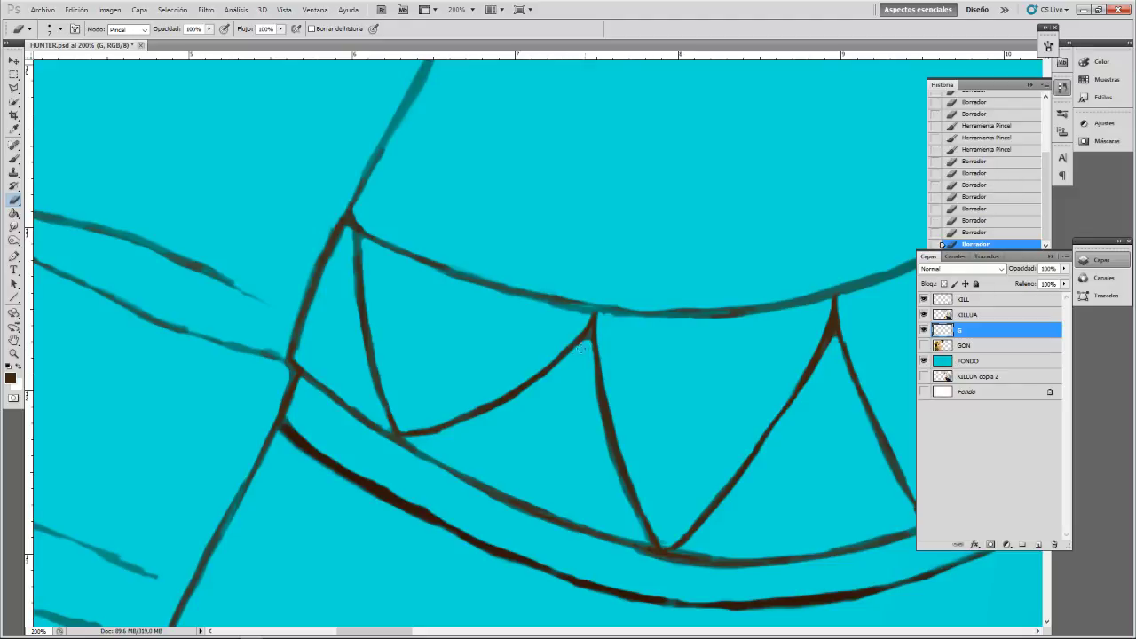
pyautogui.click(582, 348)
pyautogui.click(581, 348)
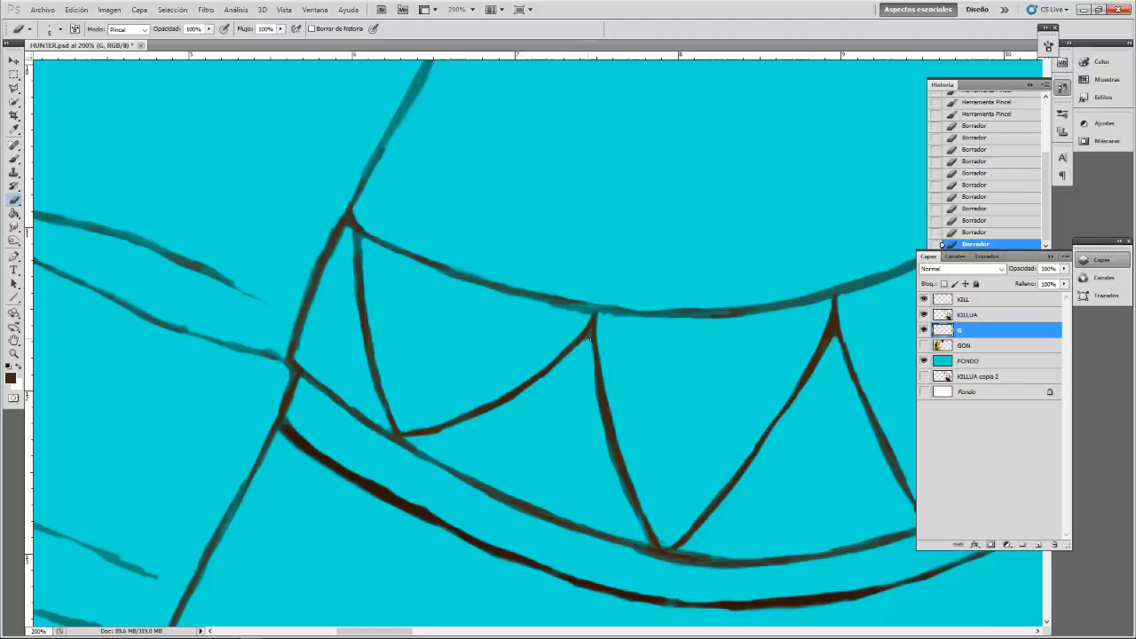
pyautogui.click(582, 346)
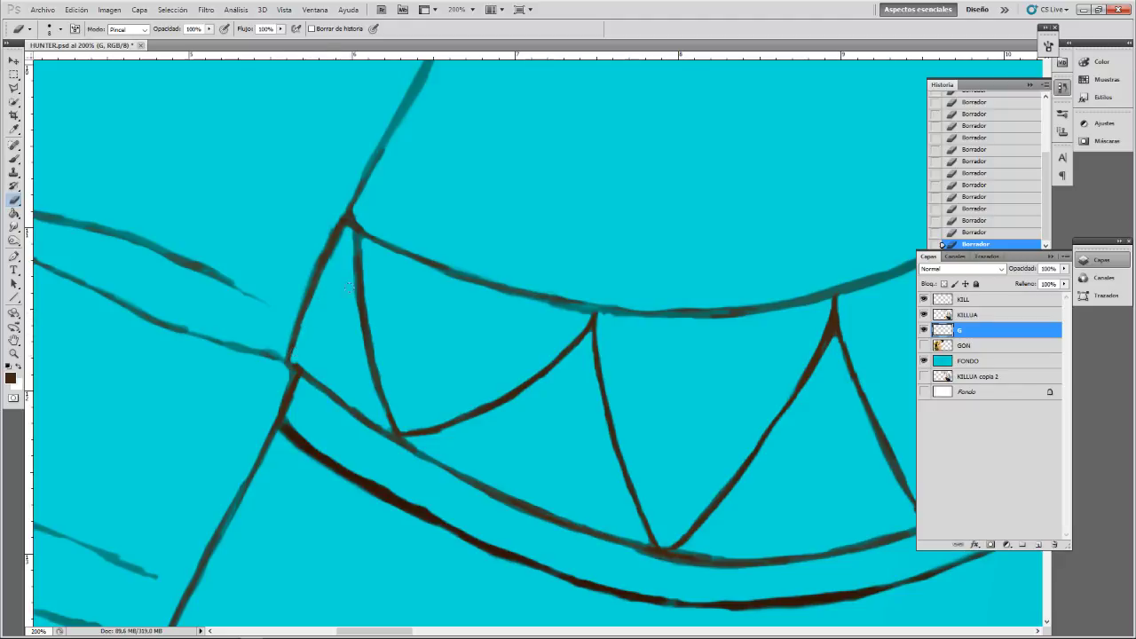
pyautogui.hotkey('ctrl', 'z')
pyautogui.hotkey('ctrl', 'z')
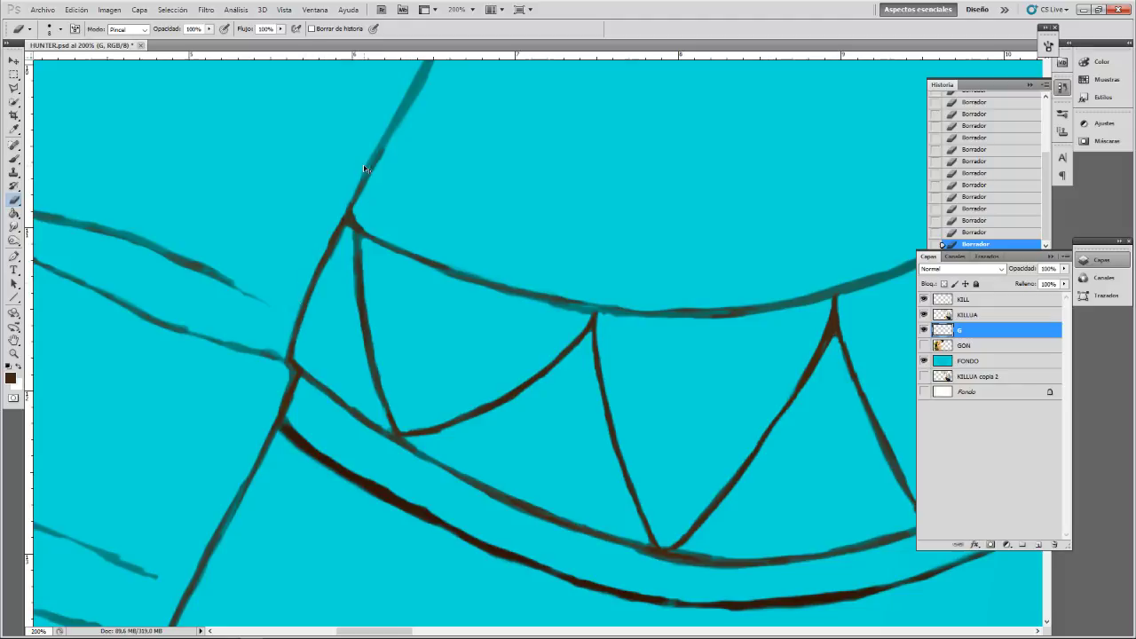
# - Thin the upper arc between the zigzag's peaks and the line descending from its third peak with the Eraser at size 15
pyautogui.hotkey('ctrl', '-')
pyautogui.hotkey('ctrl', '+')
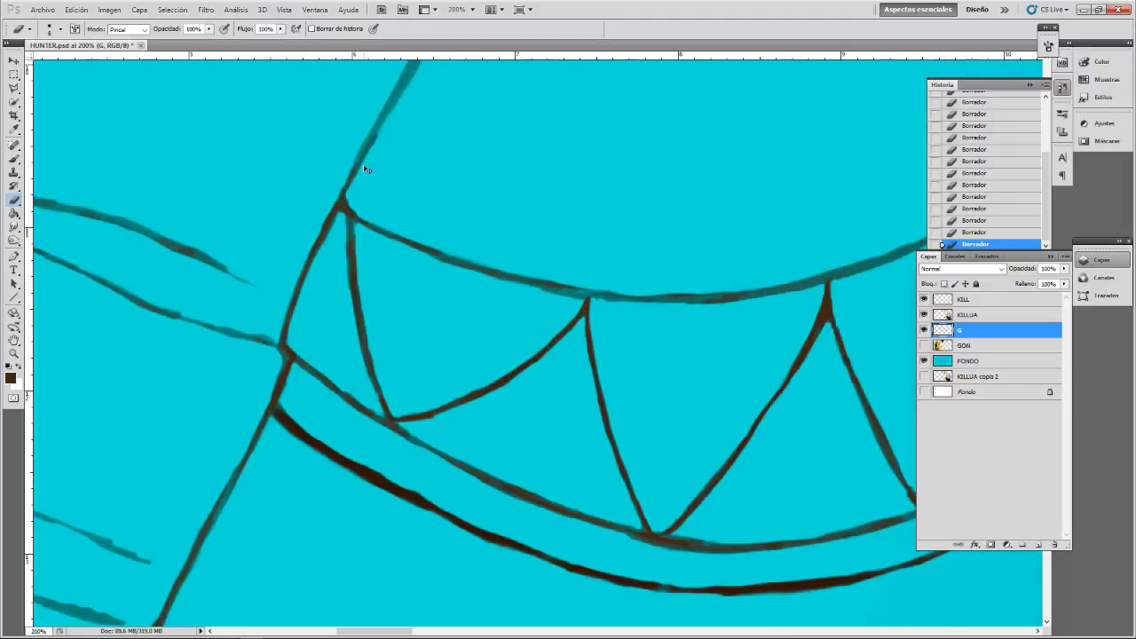
pyautogui.moveTo(656, 353); pyautogui.dragTo(634, 378)
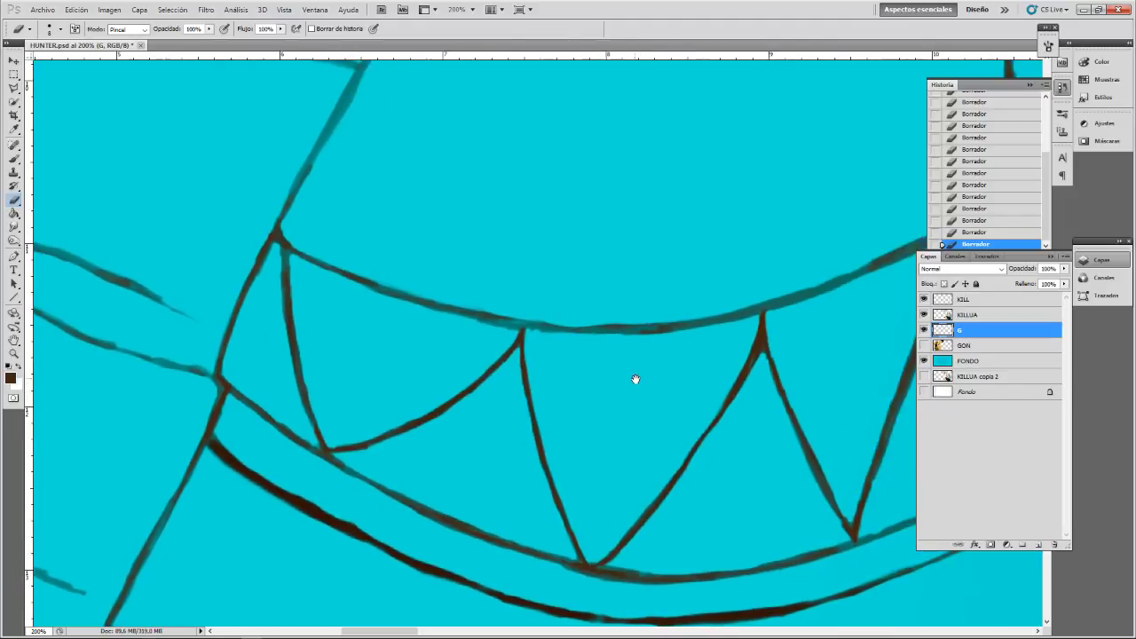
pyautogui.press(']')
pyautogui.press(']')
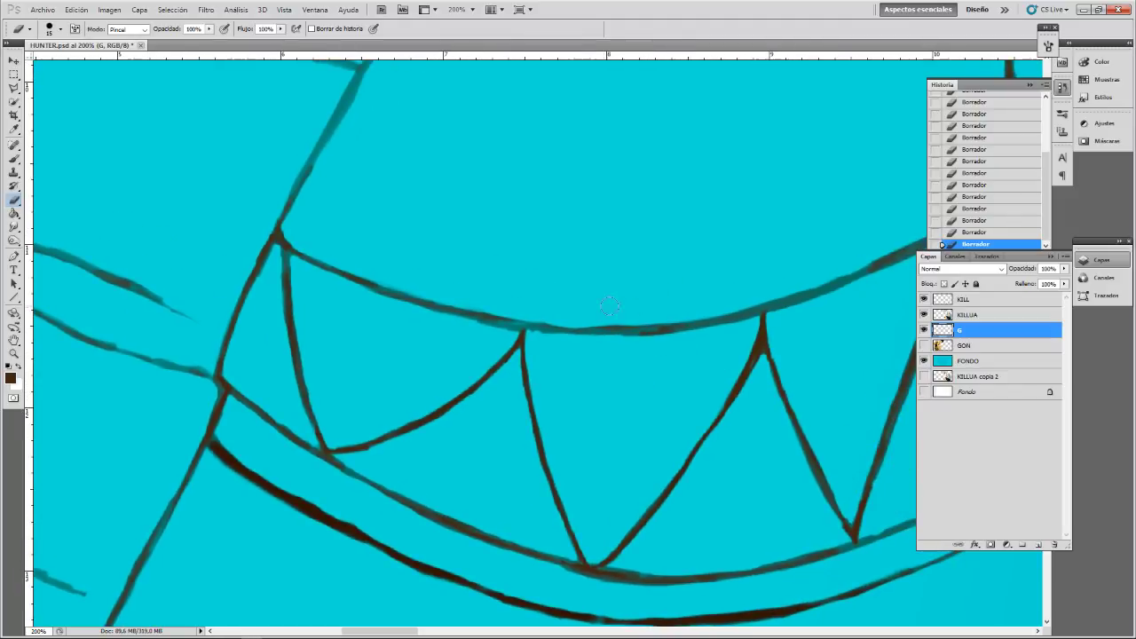
pyautogui.moveTo(600, 316); pyautogui.dragTo(725, 315)
pyautogui.hotkey('ctrl', 'z')
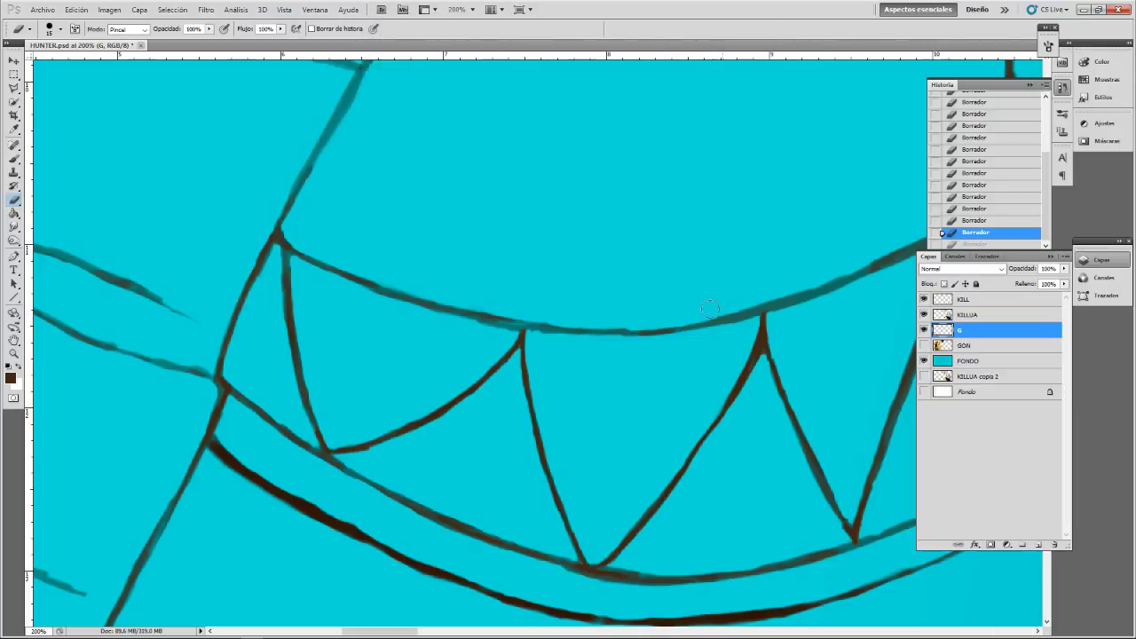
pyautogui.moveTo(710, 308)
pyautogui.mouseDown()
pyautogui.moveTo(816, 276)
pyautogui.moveTo(772, 302)
pyautogui.mouseUp()
pyautogui.moveTo(841, 251)
pyautogui.mouseDown()
pyautogui.moveTo(669, 294)
pyautogui.moveTo(640, 309)
pyautogui.moveTo(638, 334)
pyautogui.moveTo(659, 325)
pyautogui.moveTo(630, 341)
pyautogui.moveTo(807, 248)
pyautogui.moveTo(812, 235)
pyautogui.moveTo(784, 251)
pyautogui.mouseUp()
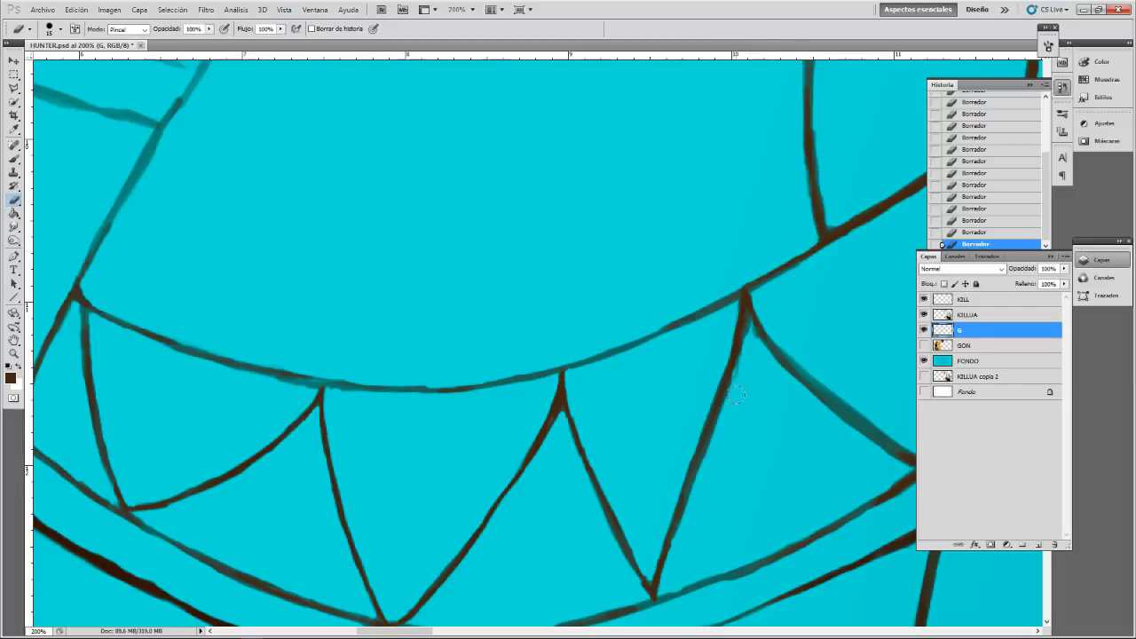
pyautogui.moveTo(736, 395)
pyautogui.mouseDown()
pyautogui.moveTo(746, 359)
pyautogui.moveTo(735, 404)
pyautogui.moveTo(747, 341)
pyautogui.moveTo(713, 453)
pyautogui.mouseUp()
# - Thin the inner armhole line rising from the upper arc, just beyond the zigzag's last peak, with the Eraser at size 15
pyautogui.moveTo(730, 274); pyautogui.dragTo(592, 486)
pyautogui.moveTo(684, 409)
pyautogui.mouseDown()
pyautogui.moveTo(677, 415)
pyautogui.moveTo(672, 373)
pyautogui.moveTo(685, 331)
pyautogui.mouseUp()
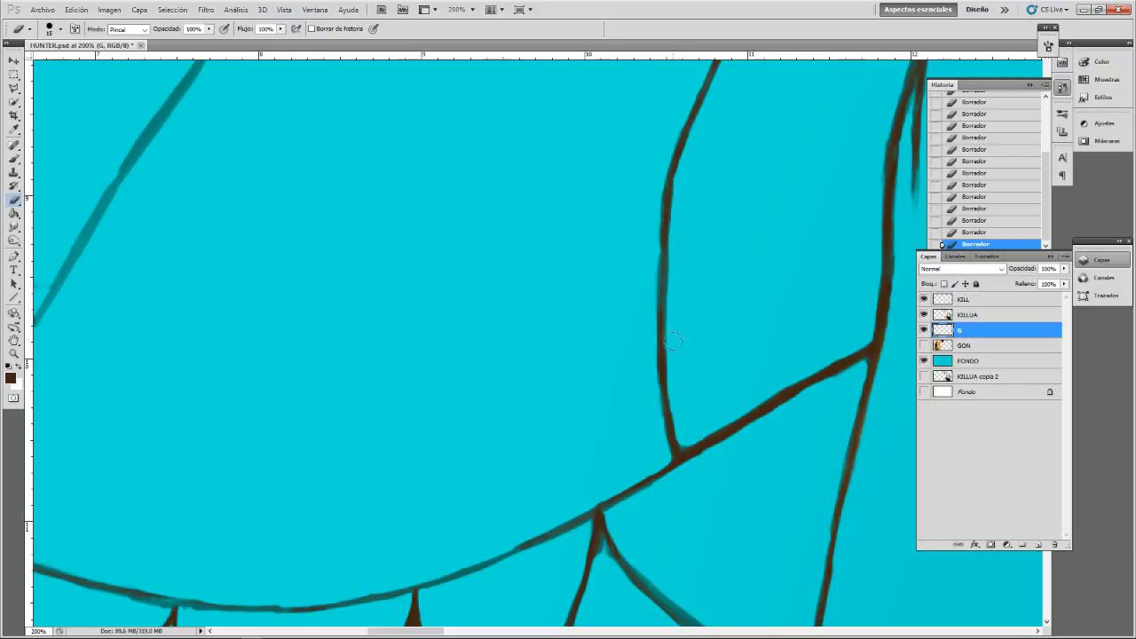
pyautogui.moveTo(675, 380); pyautogui.dragTo(672, 254)
# - Thin the arm's outer contour above its junction with the band, up past the short forked line, with the Eraser
pyautogui.press('space')
pyautogui.moveTo(667, 189); pyautogui.dragTo(551, 418)
pyautogui.moveTo(762, 382); pyautogui.dragTo(769, 354)
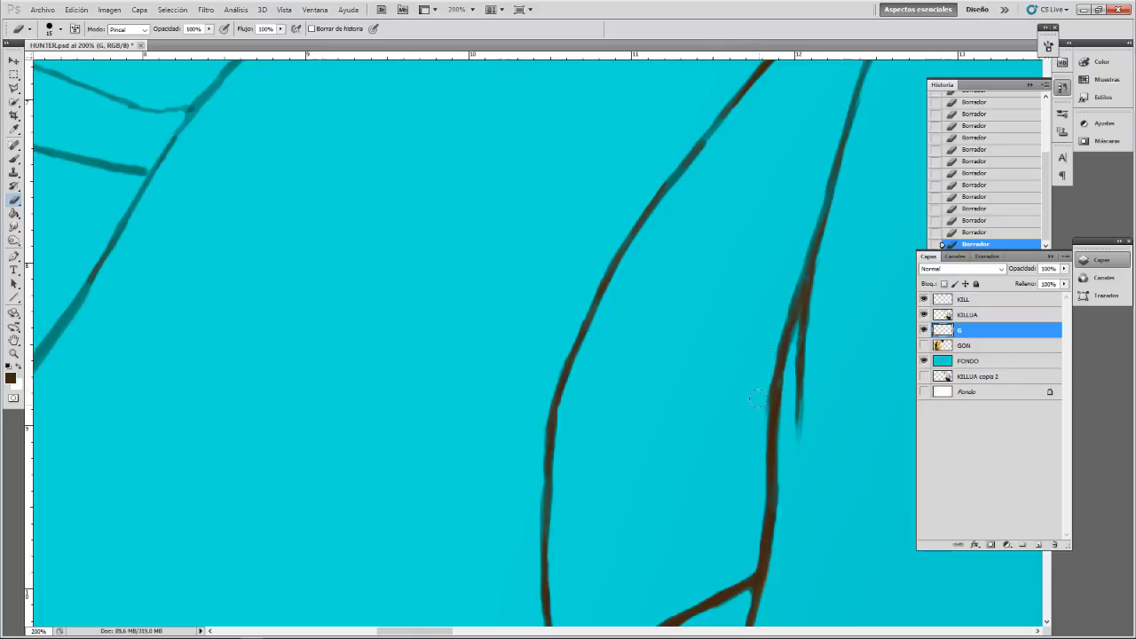
pyautogui.moveTo(756, 413); pyautogui.dragTo(767, 373)
pyautogui.moveTo(778, 325); pyautogui.dragTo(818, 197)
pyautogui.press('space')
pyautogui.moveTo(816, 145)
pyautogui.mouseDown()
pyautogui.moveTo(685, 405)
pyautogui.moveTo(723, 327)
pyautogui.mouseUp()
pyautogui.moveTo(737, 403); pyautogui.dragTo(746, 372)
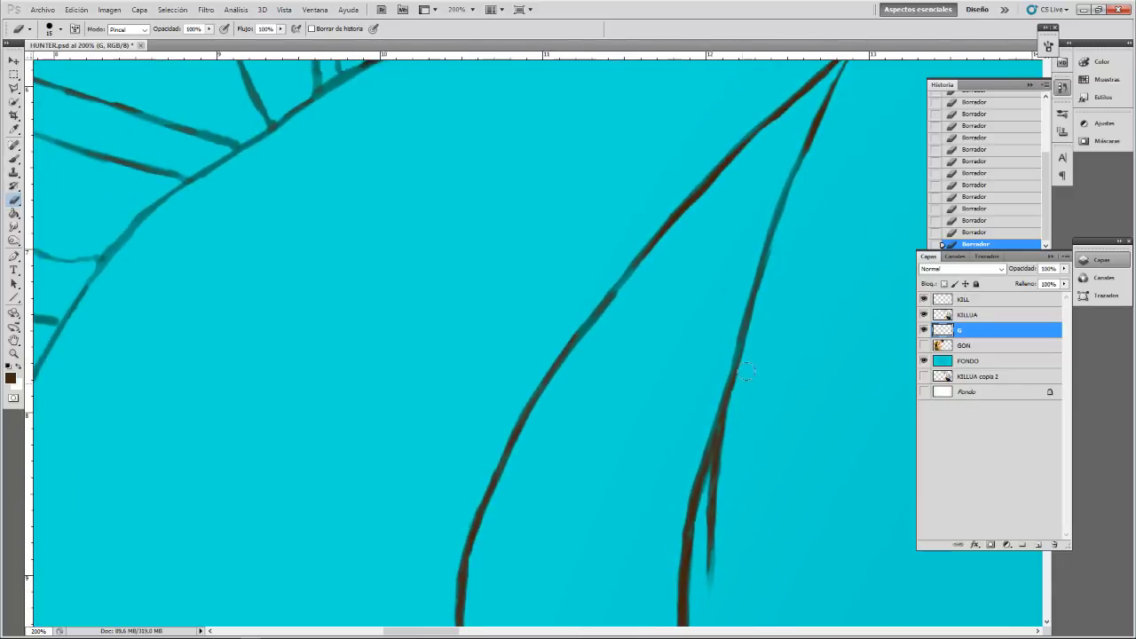
pyautogui.moveTo(731, 323); pyautogui.dragTo(744, 287)
# - Turn the GON color layer's visibility back on to see the line art over the whole painting
pyautogui.hotkey('ctrl', '-')
pyautogui.hotkey('ctrl', '-')
pyautogui.hotkey('ctrl', '-')
pyautogui.hotkey('ctrl', '-')
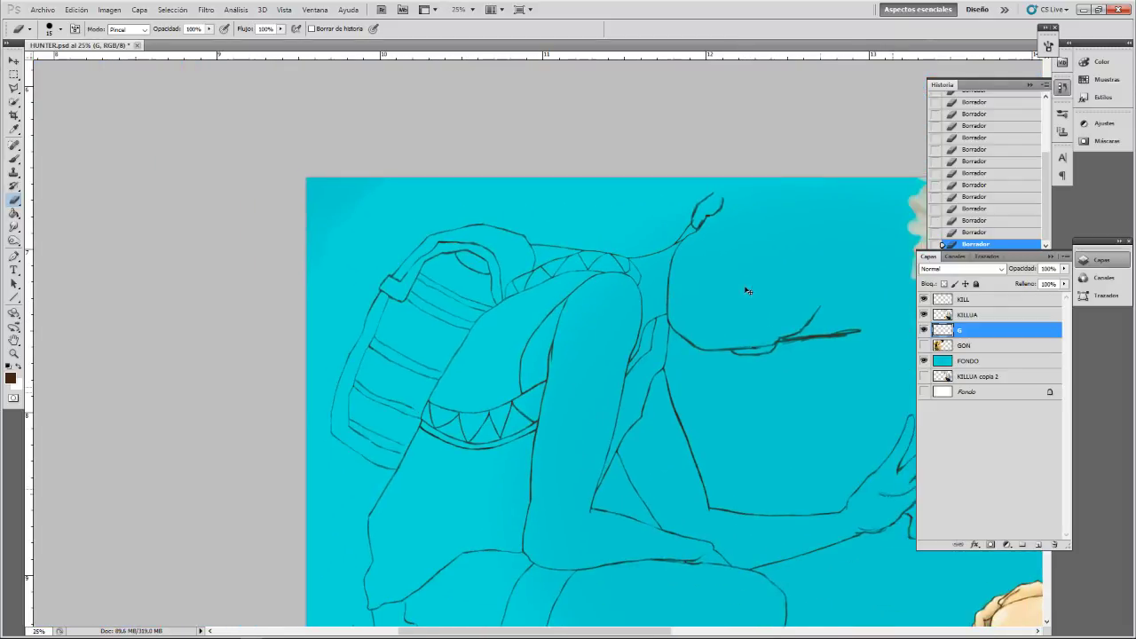
pyautogui.hotkey('ctrl', '-')
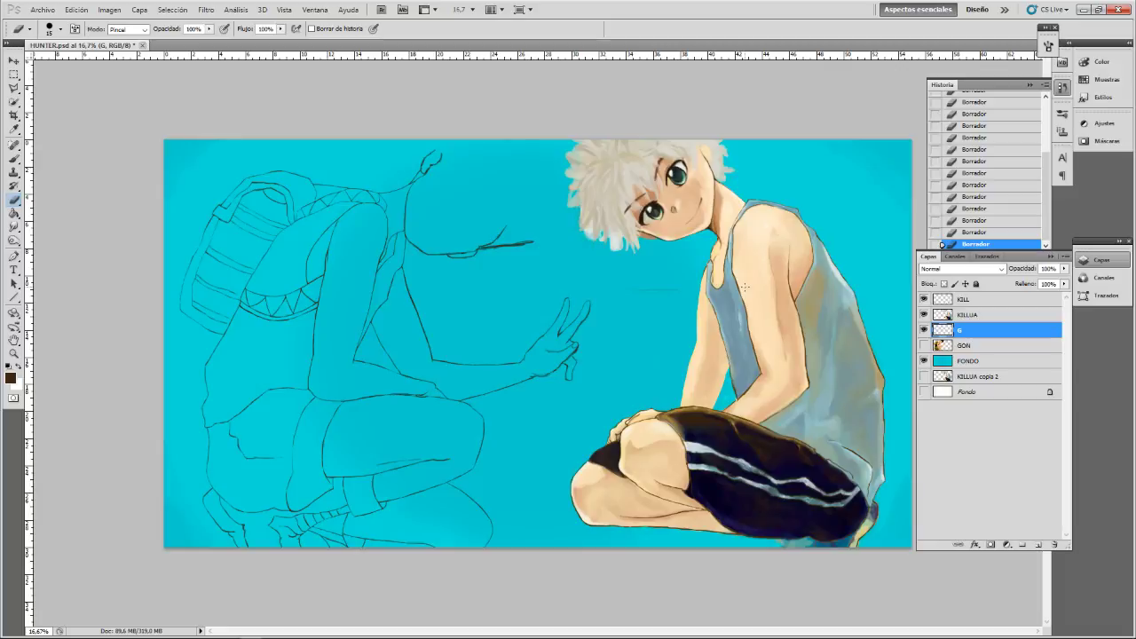
pyautogui.click(924, 345)
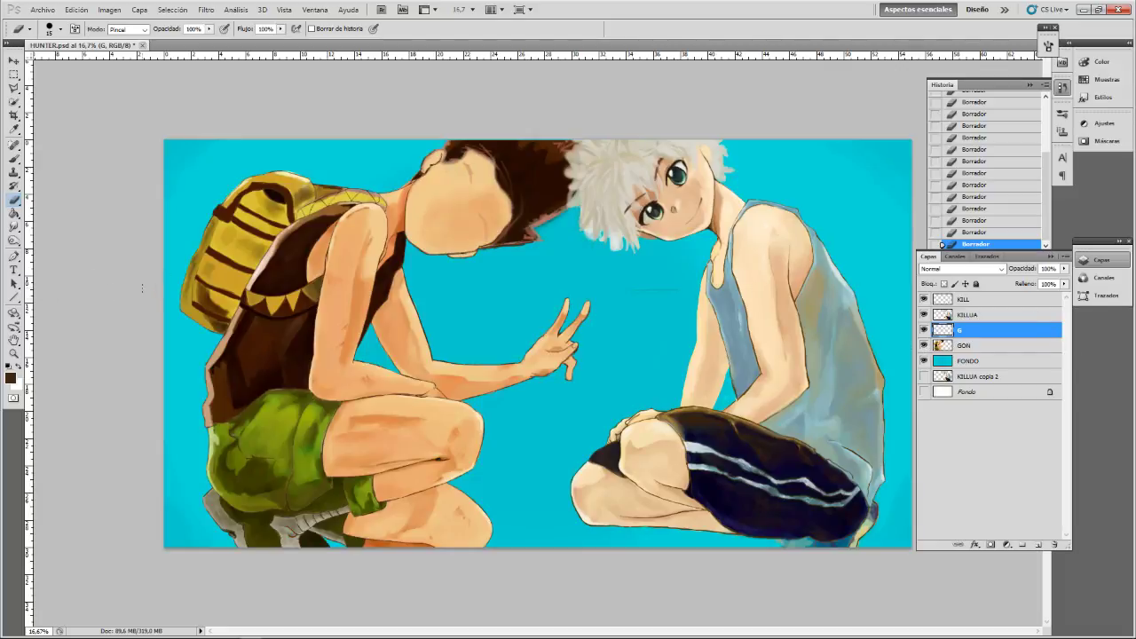
# - Save the HUNTER.psd document under its existing name with the GON layer visible
pyautogui.click(41, 9)
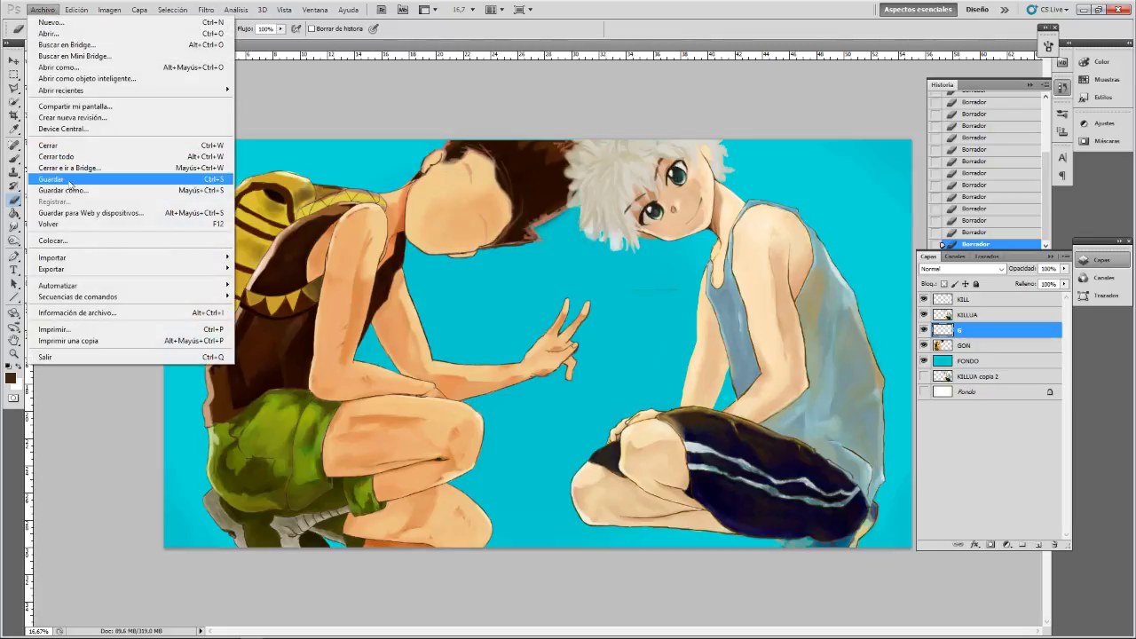
pyautogui.click(69, 181)
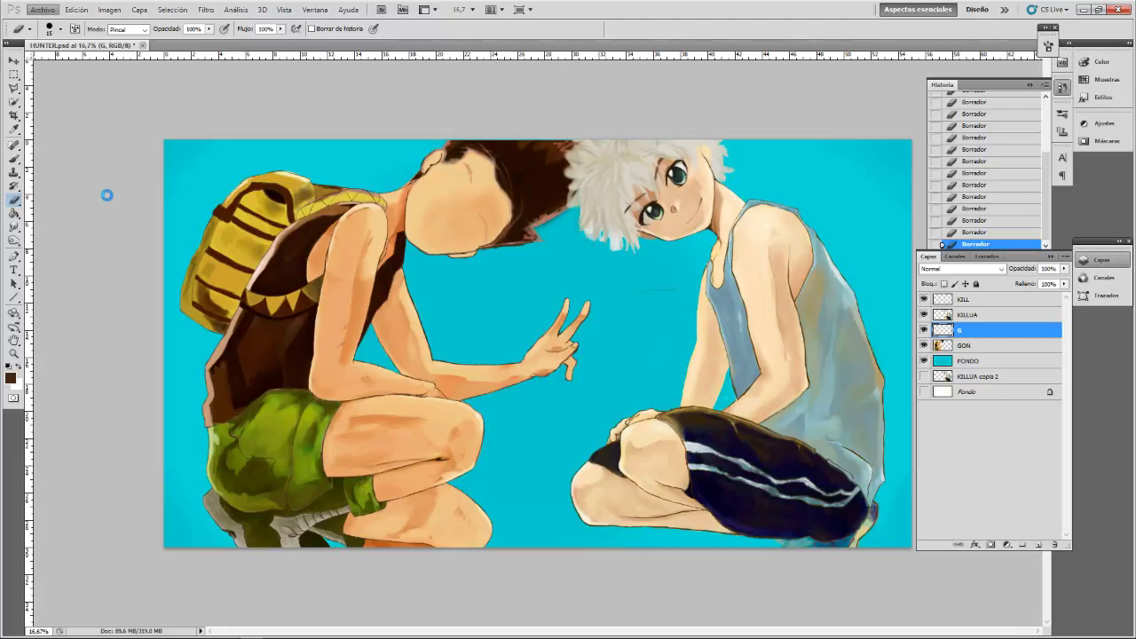
pyautogui.press('Escape')
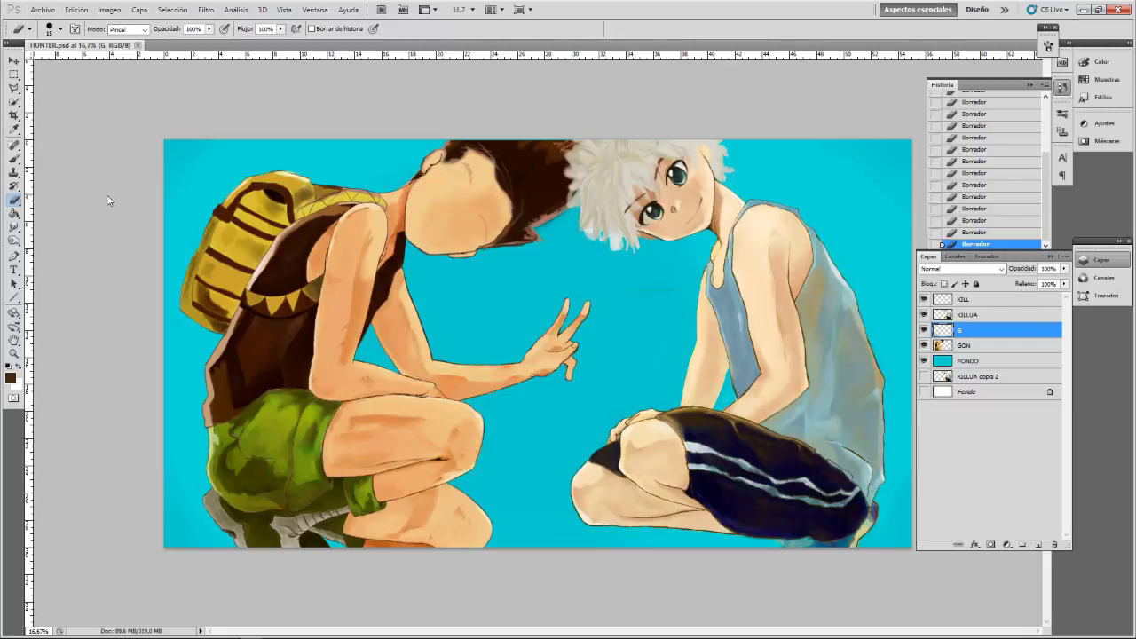